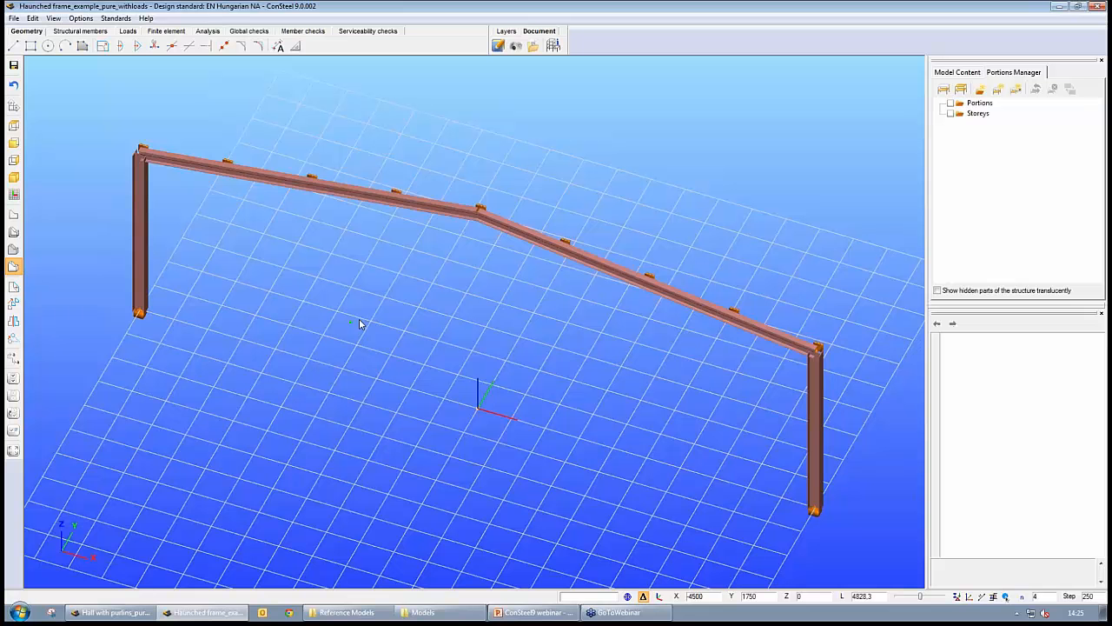
- Orbit the haunched frame and review the load cases and load groups, closing the dialog afterwards
middle_drag(535, 388, 550, 357)
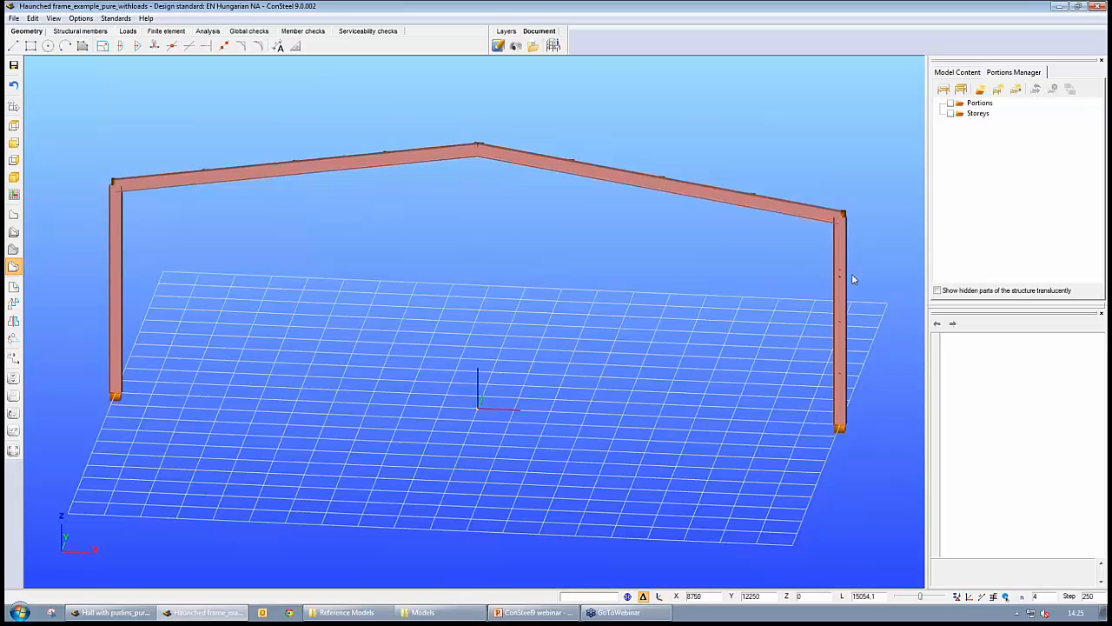
middle_drag(880, 380, 735, 412)
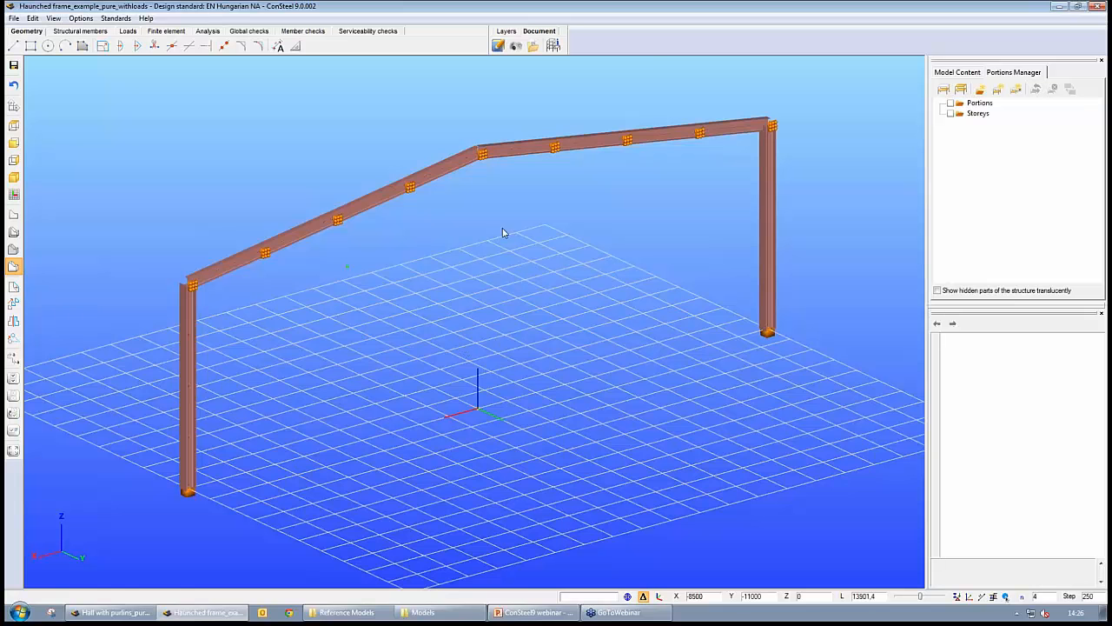
alt+middle_drag(406, 237, 439, 248)
alt+middle_drag(418, 325, 536, 318)
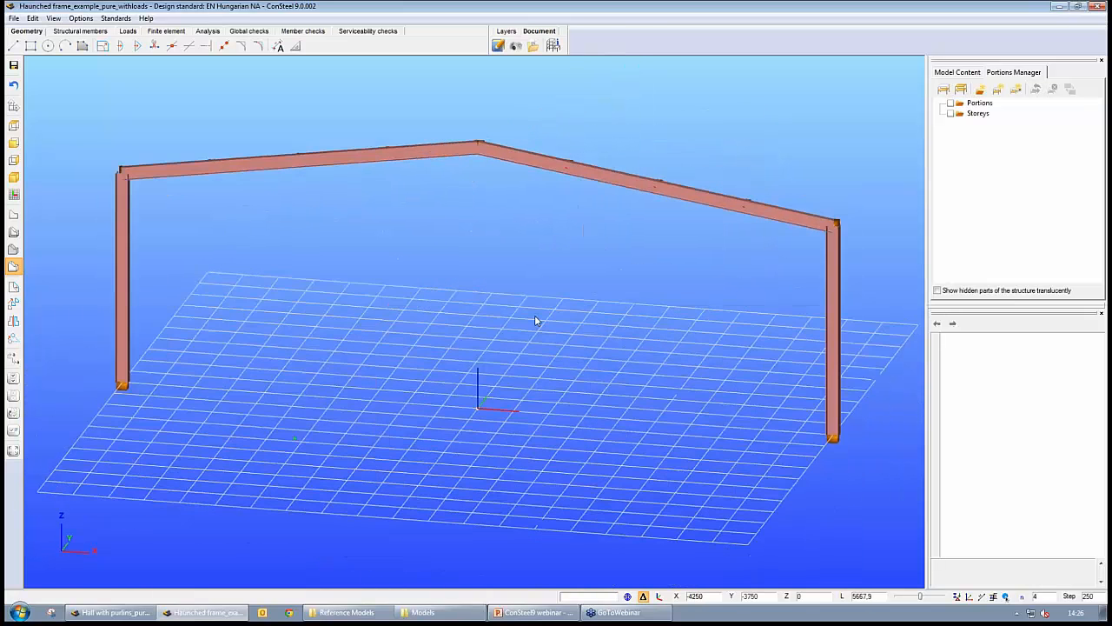
click(127, 31)
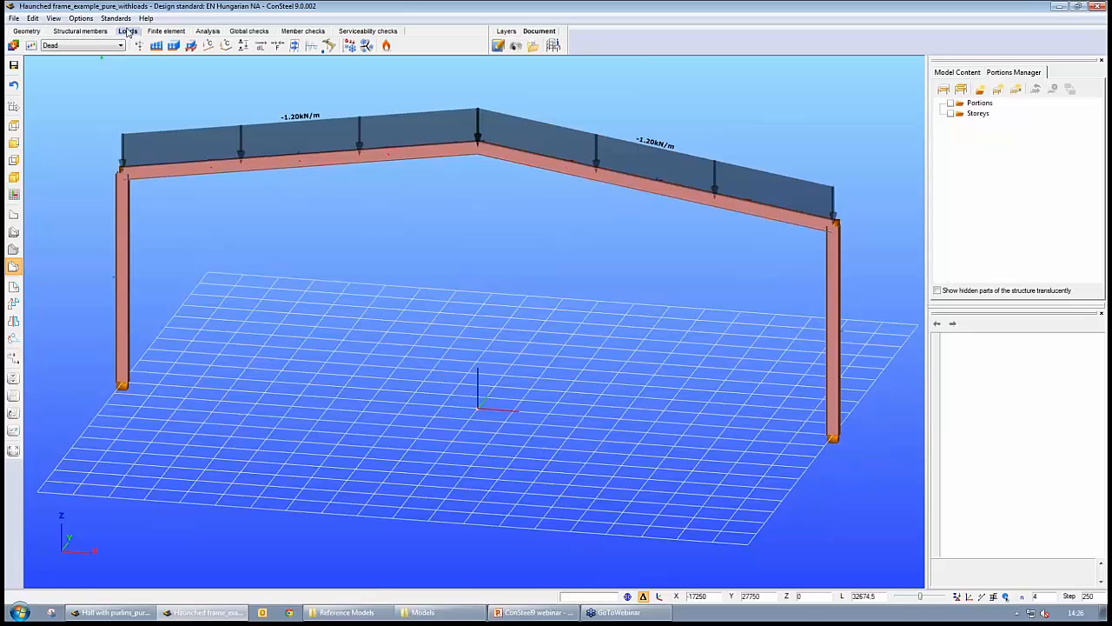
click(13, 46)
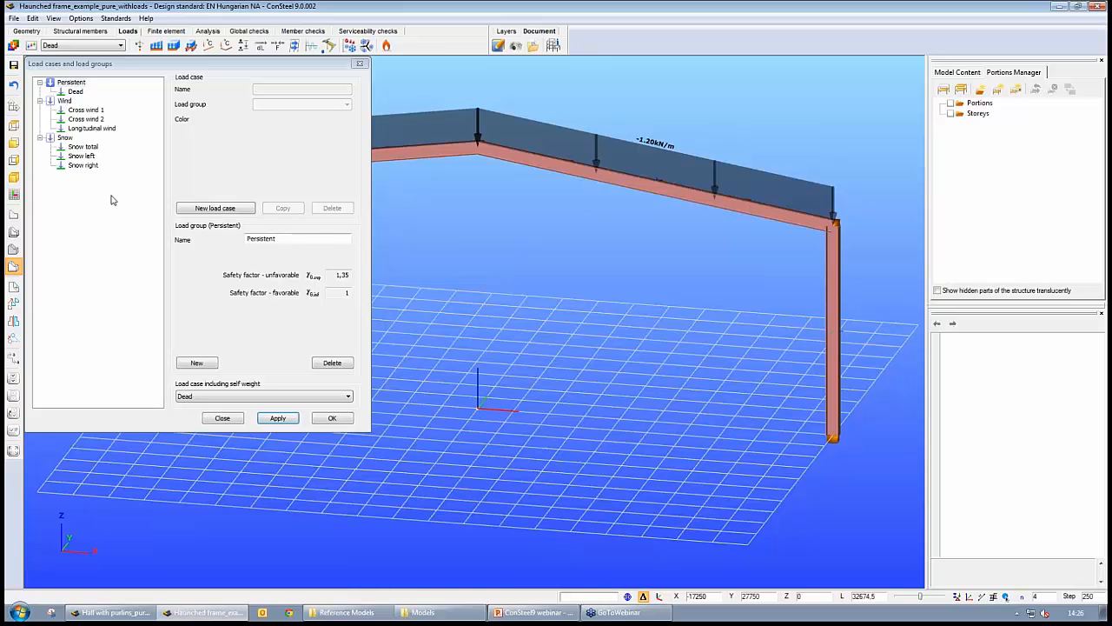
click(360, 63)
- Step through the load cases from Cross wind 1 to Snow right to display each one's loads on the frame
click(95, 46)
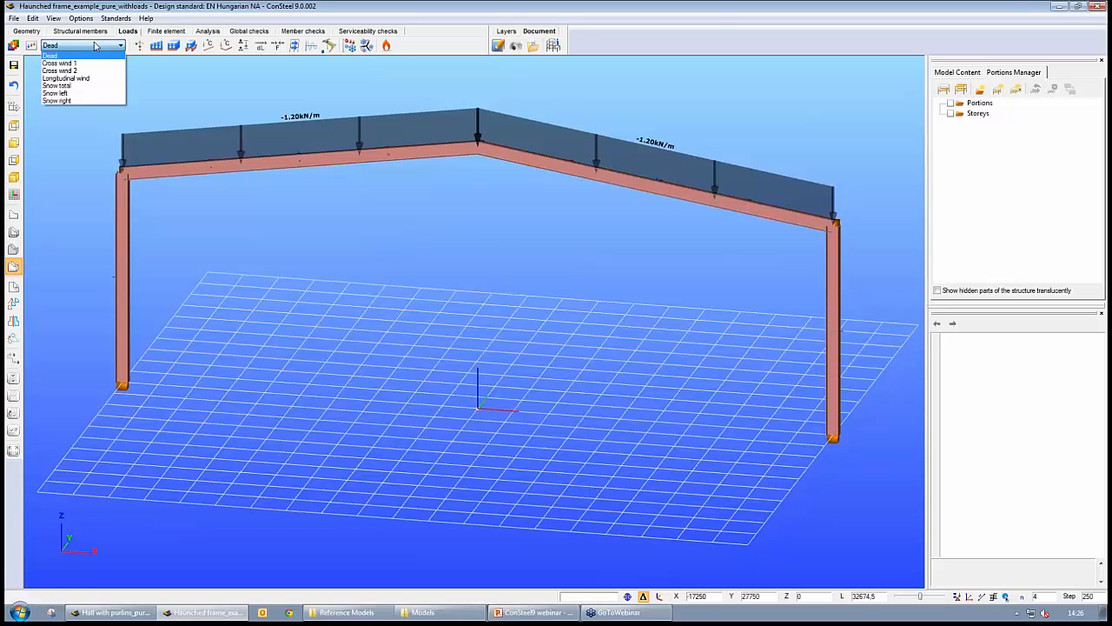
key(Down)
key(Return)
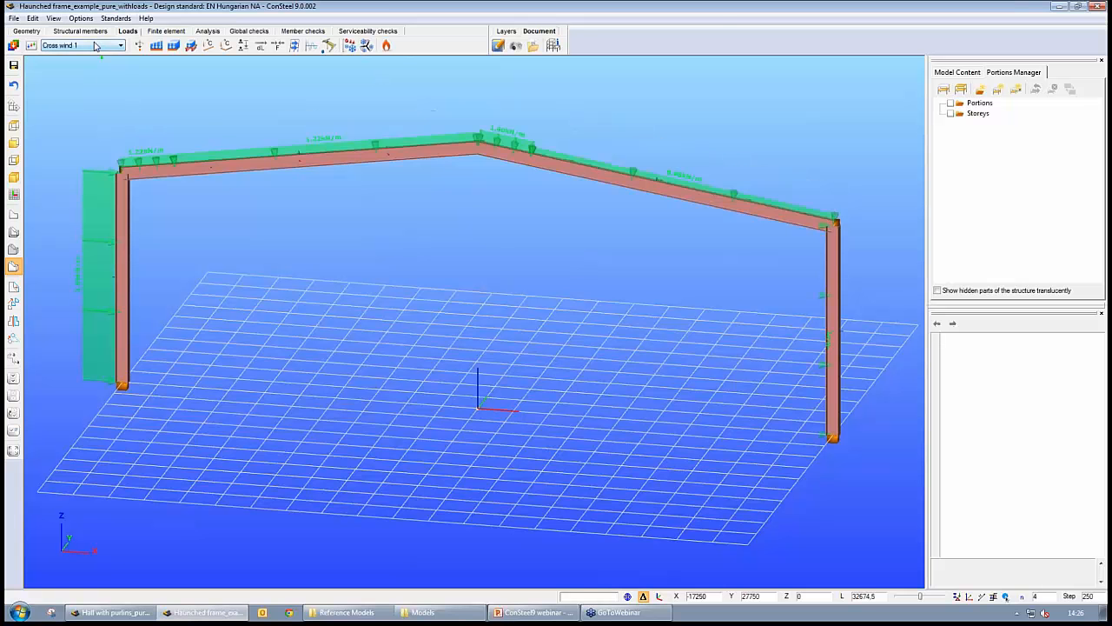
key(Down)
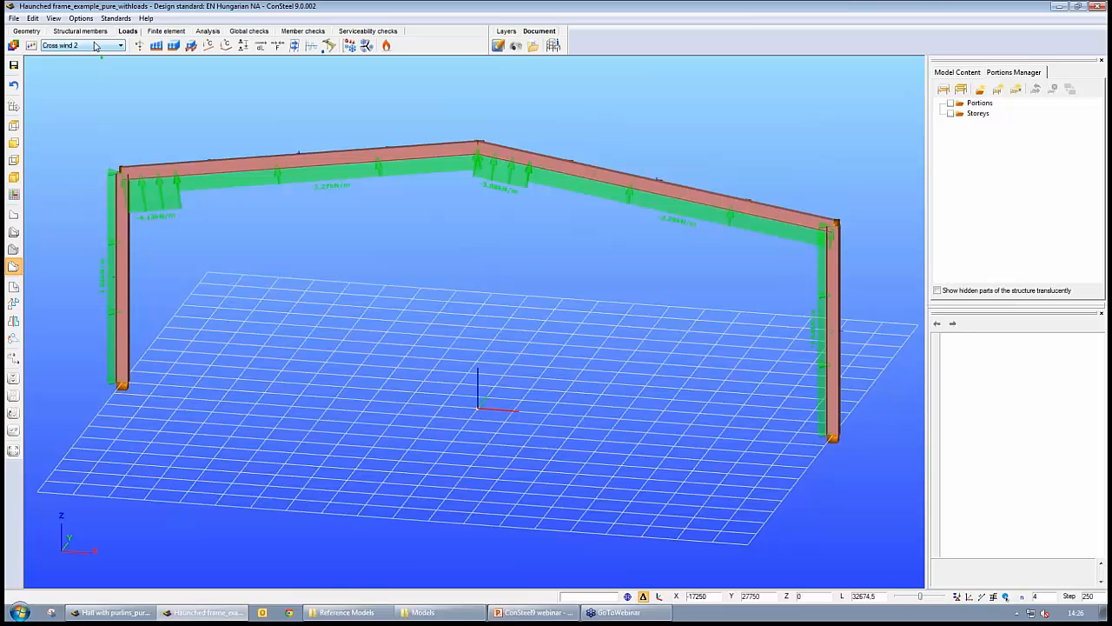
key(Down)
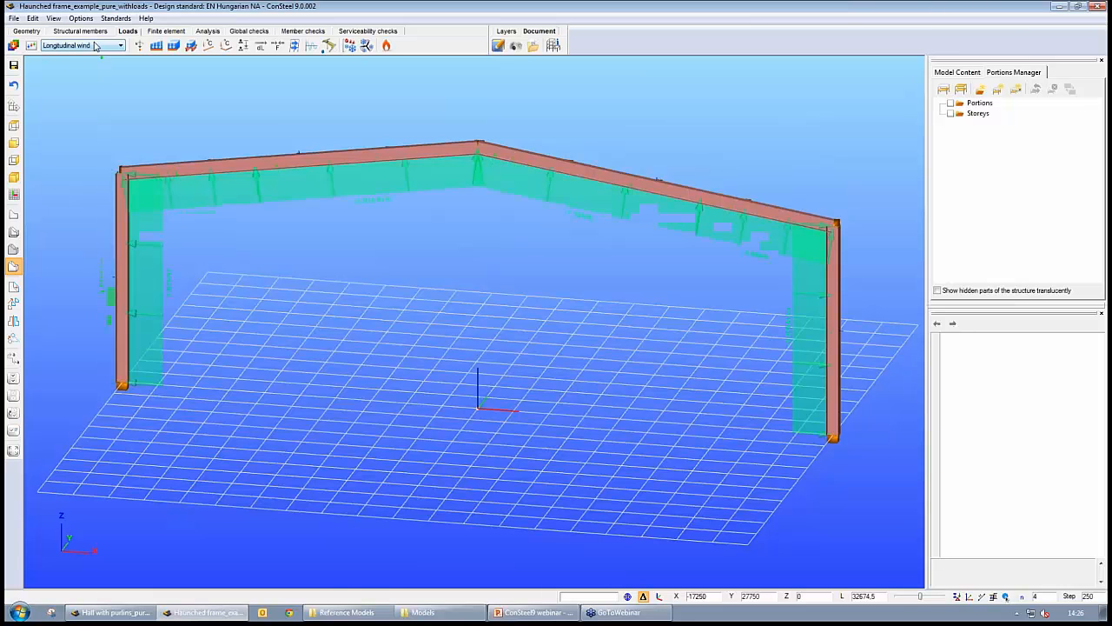
key(Down)
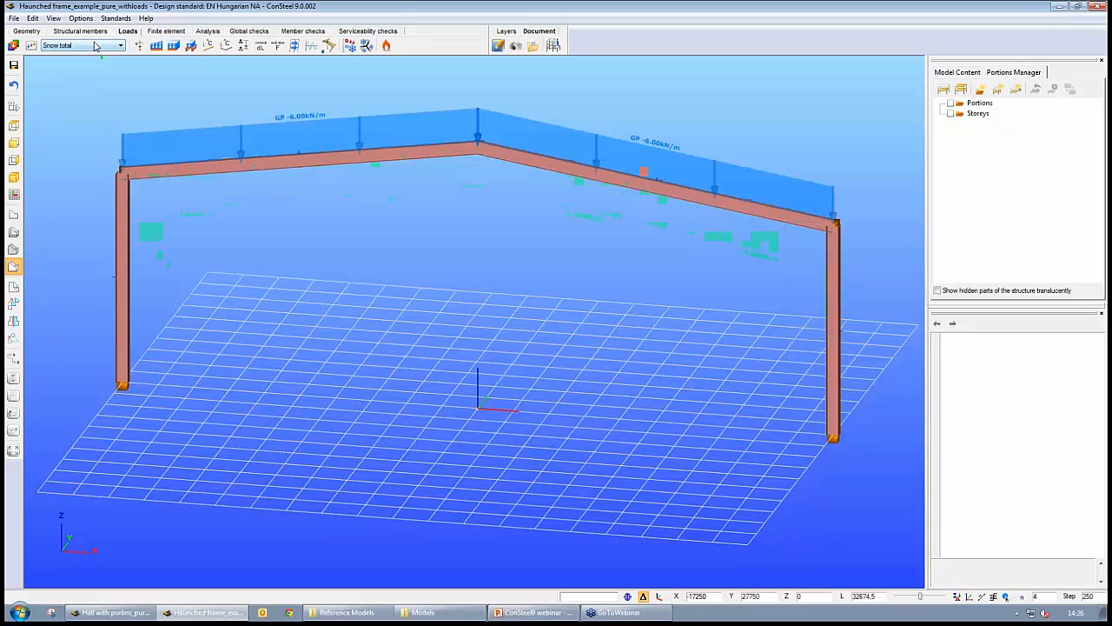
key(Down)
key(Down)
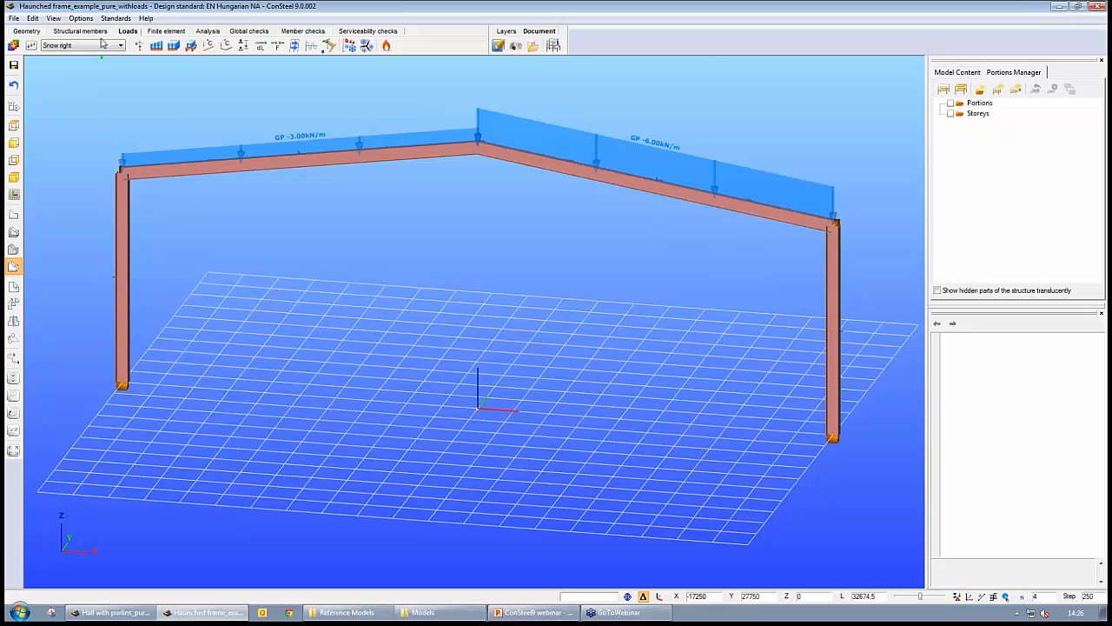
- Automatically generate ULS load combinations per 6.10 for all considered load cases
click(31, 45)
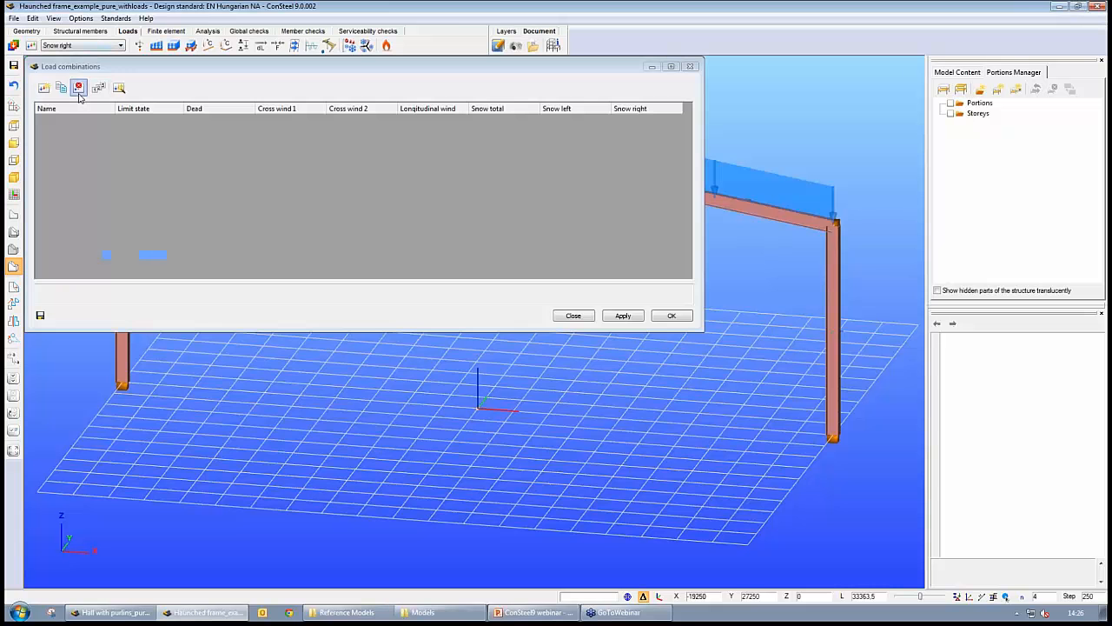
click(119, 87)
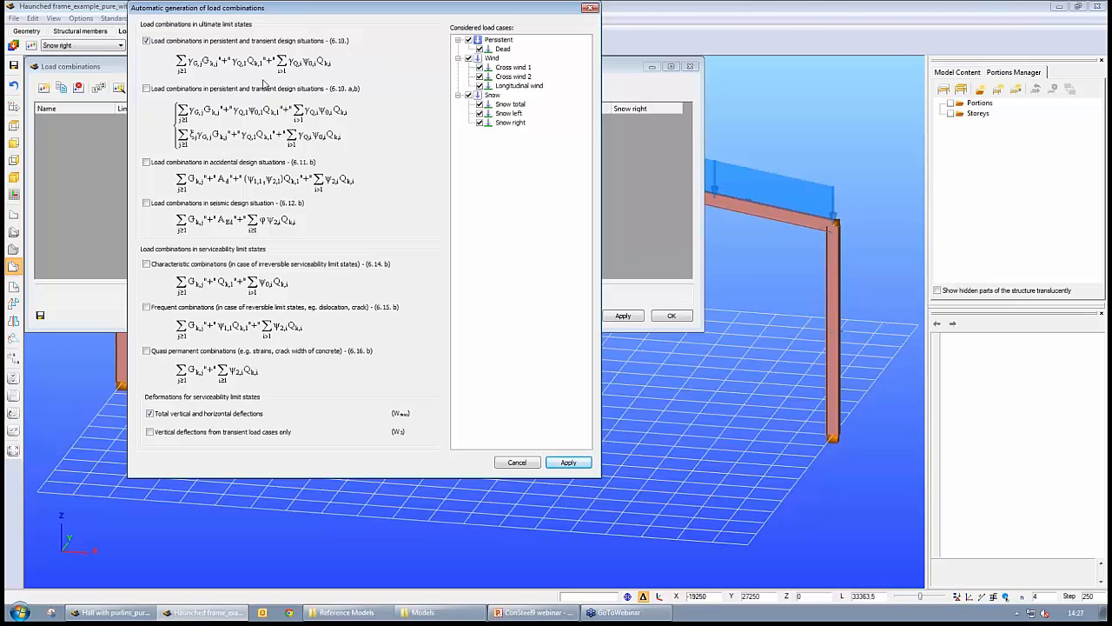
click(571, 462)
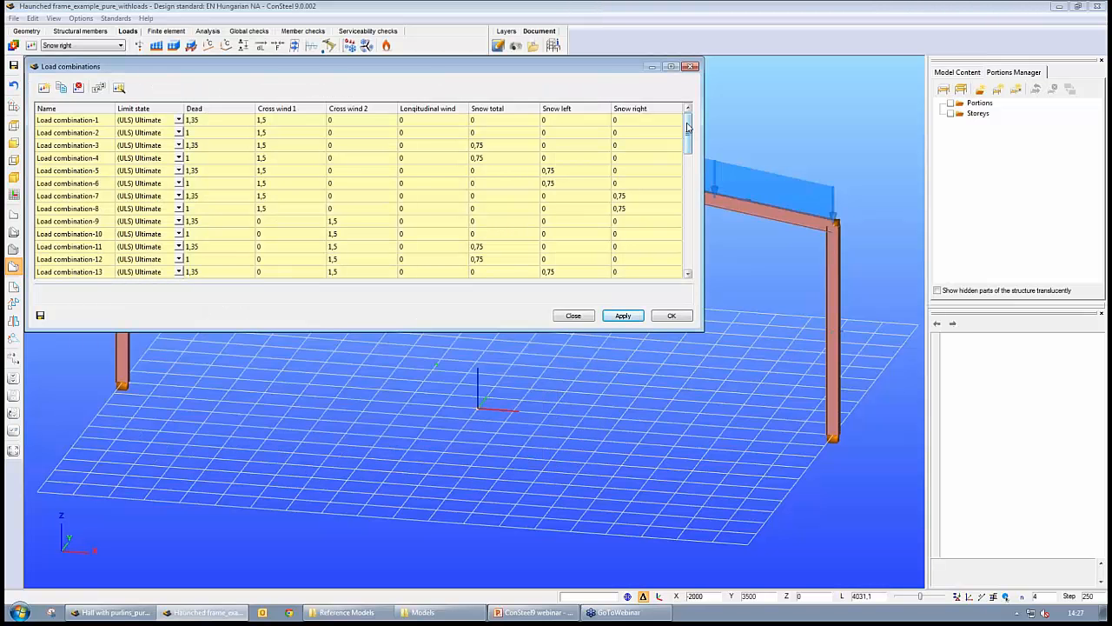
- Scroll through the generated load combinations and close the dialog without confirming
drag(687, 132, 691, 249)
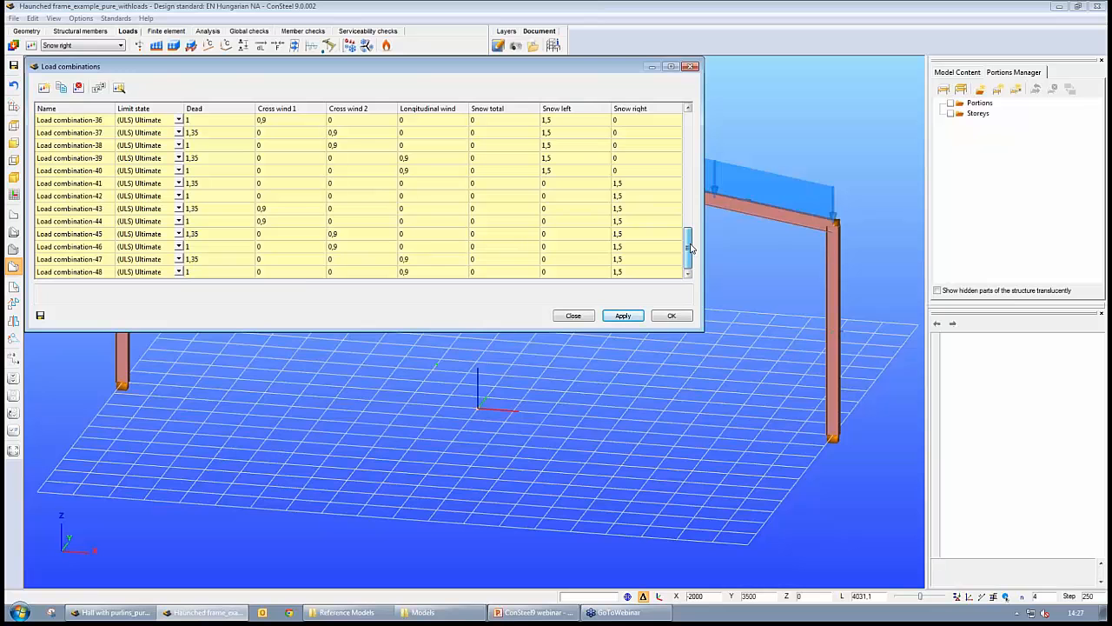
click(101, 272)
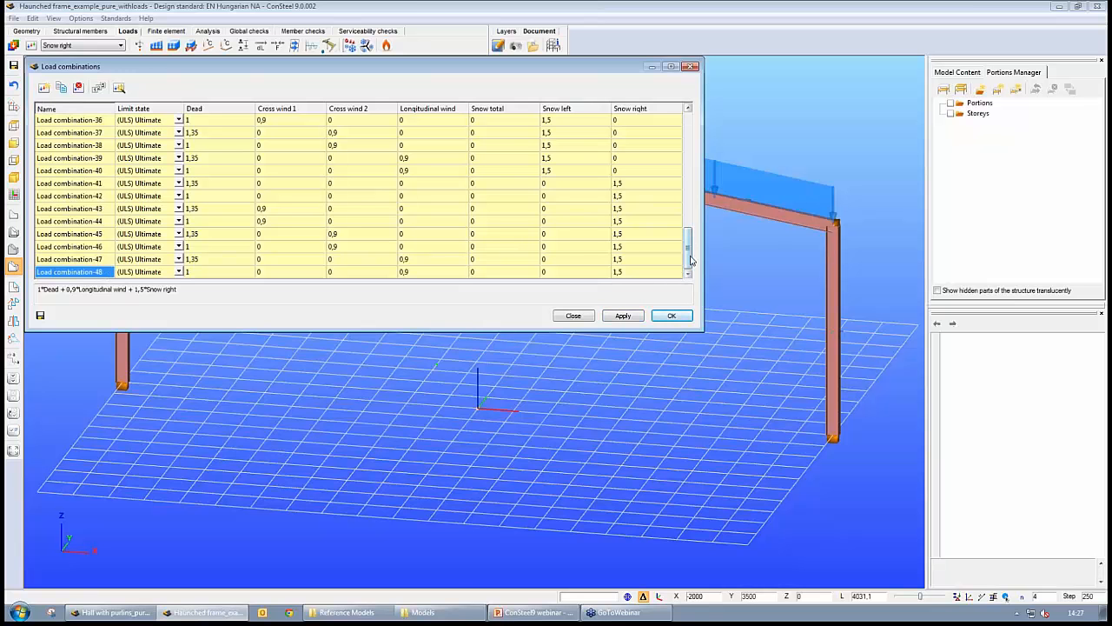
drag(691, 259, 693, 131)
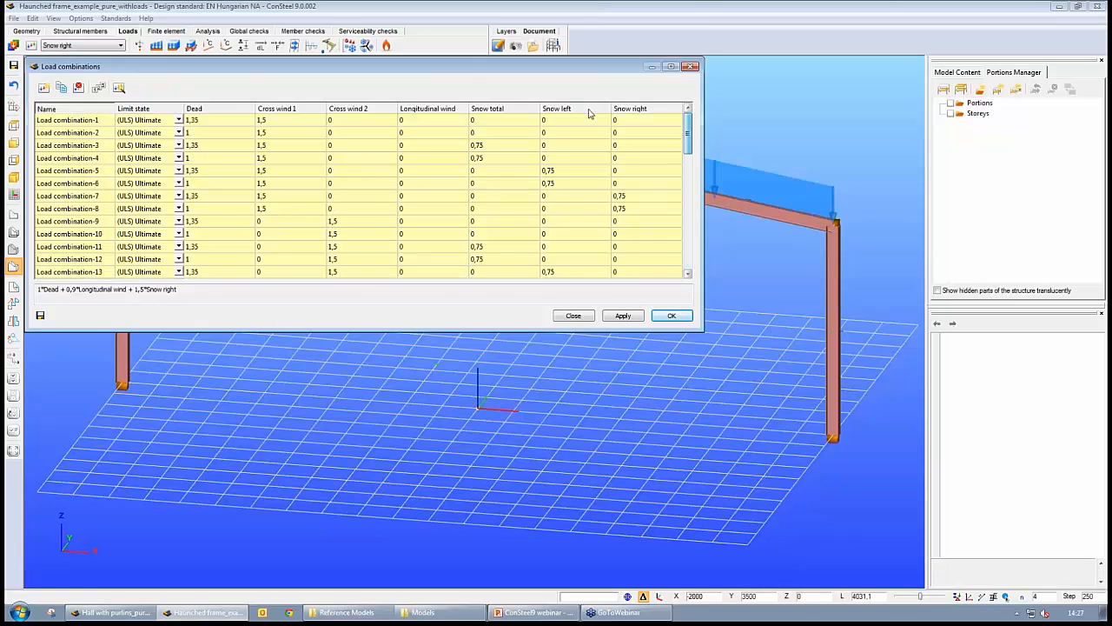
drag(478, 73, 697, 268)
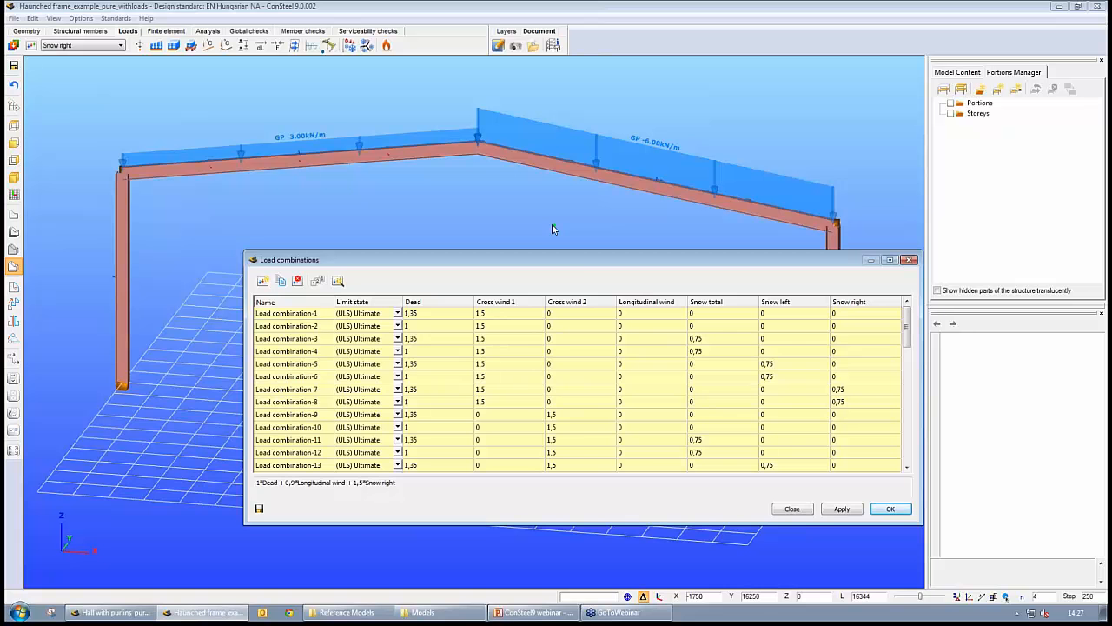
drag(570, 259, 450, 234)
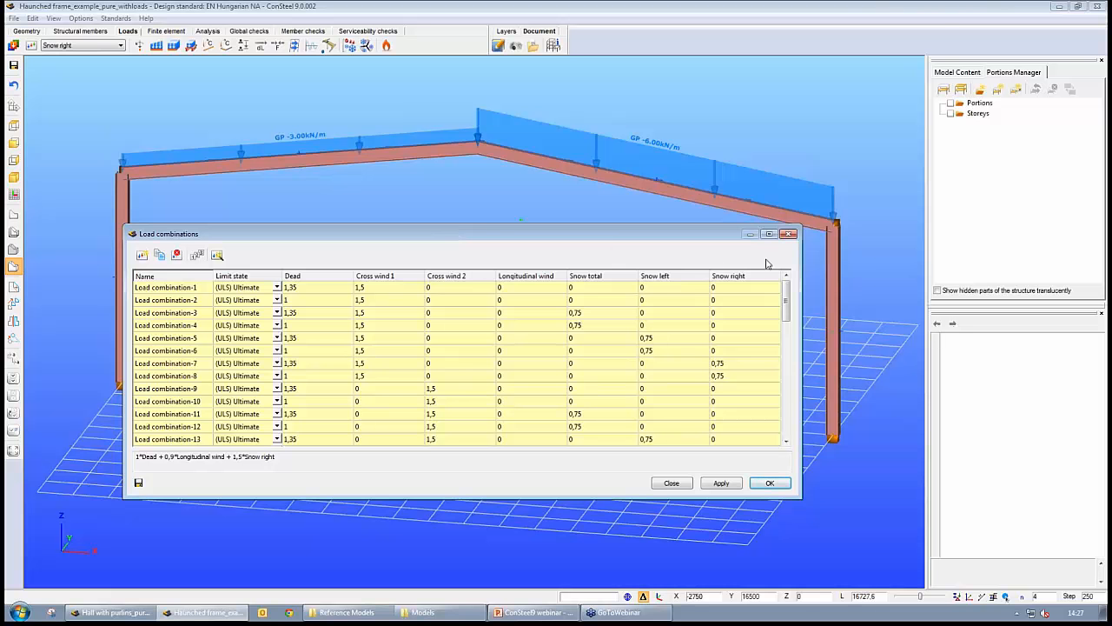
click(788, 233)
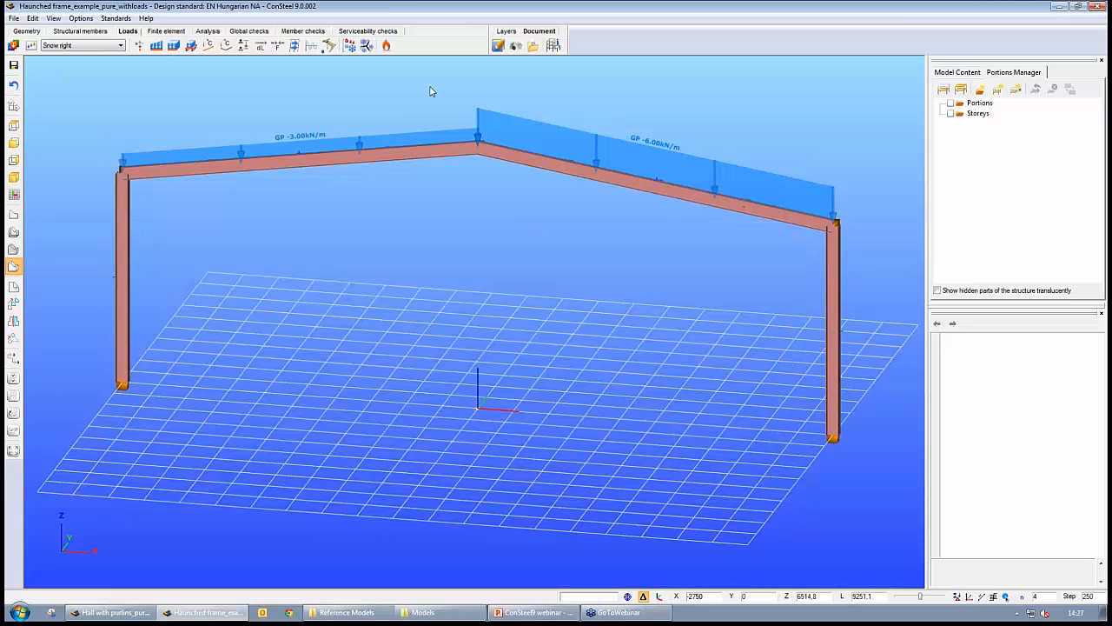
- Make the Dead load case non-favorable by turning off 'The action can be favorable in the combination'
click(31, 46)
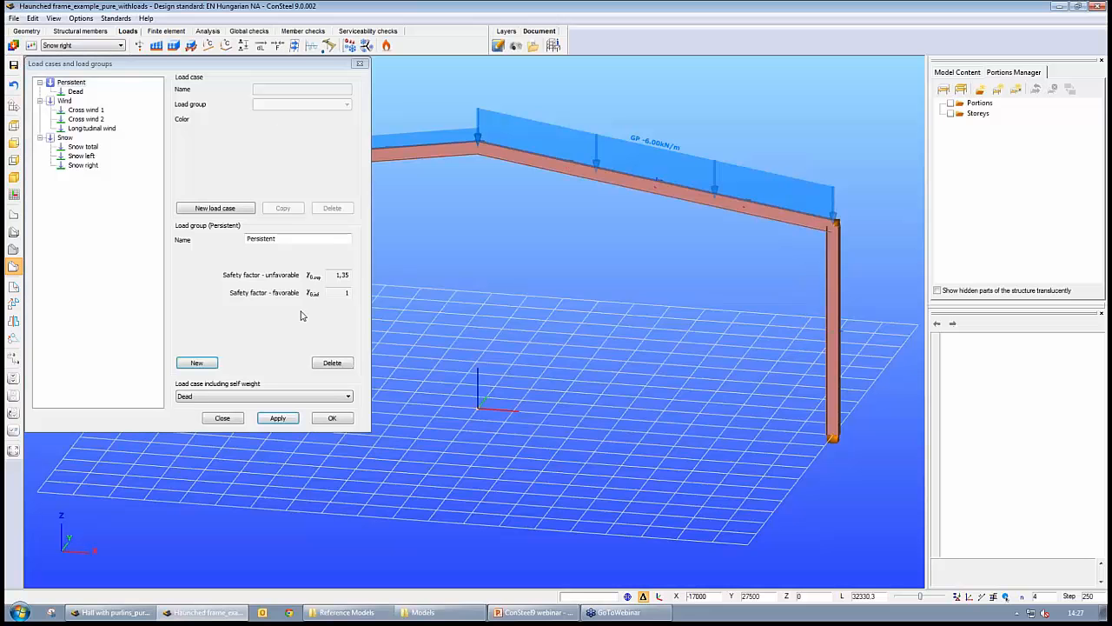
click(83, 92)
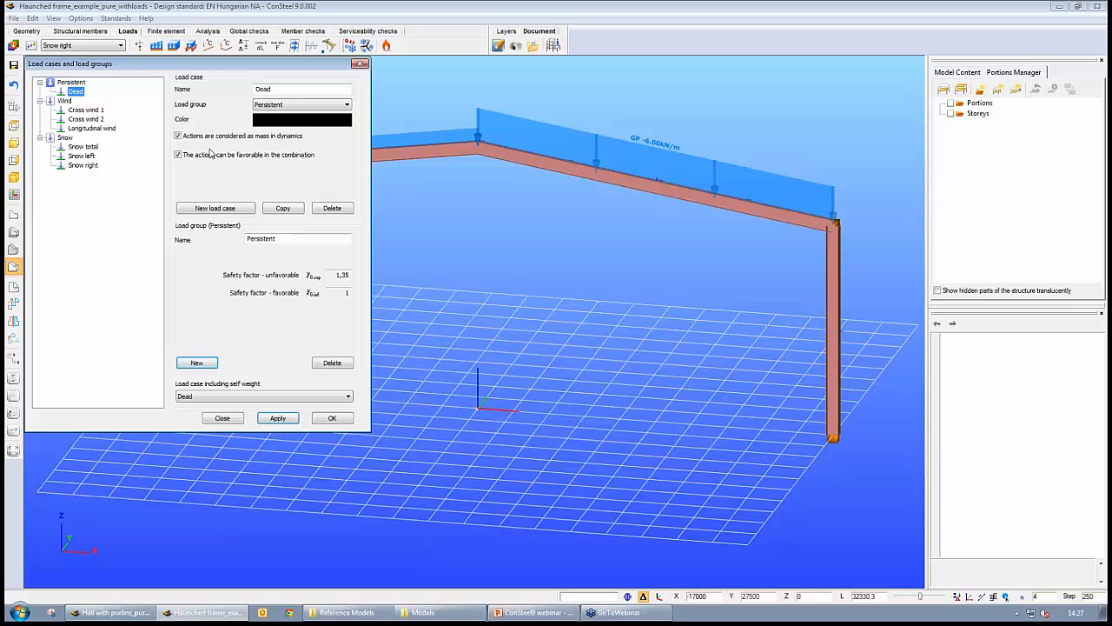
click(178, 154)
click(332, 418)
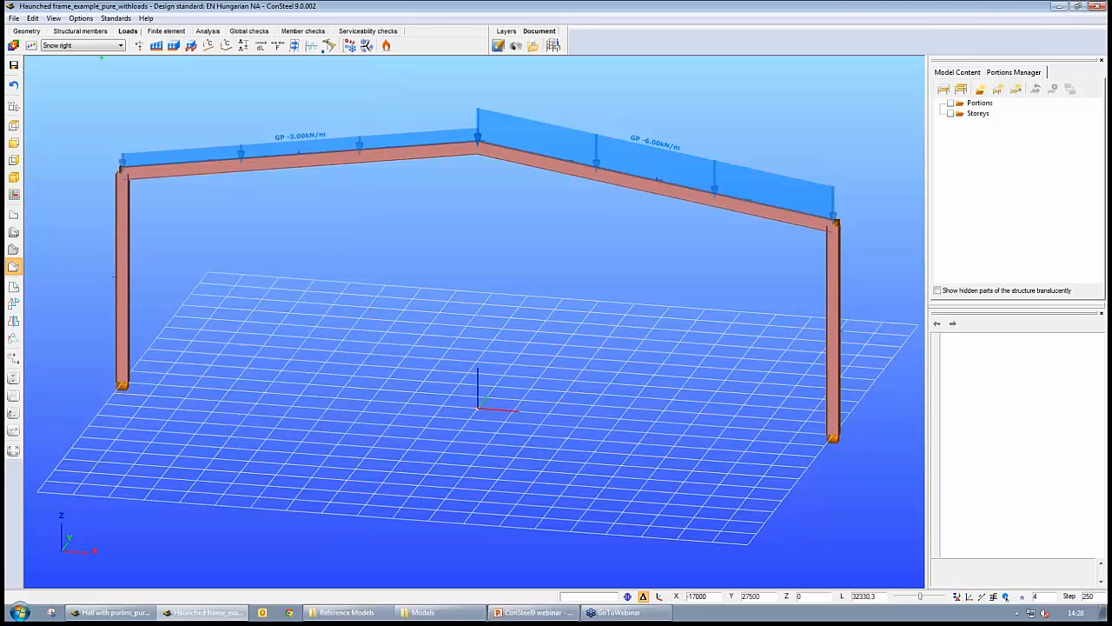
- Regenerate the ULS 6.10 load combinations automatically for all load cases and confirm them
click(30, 46)
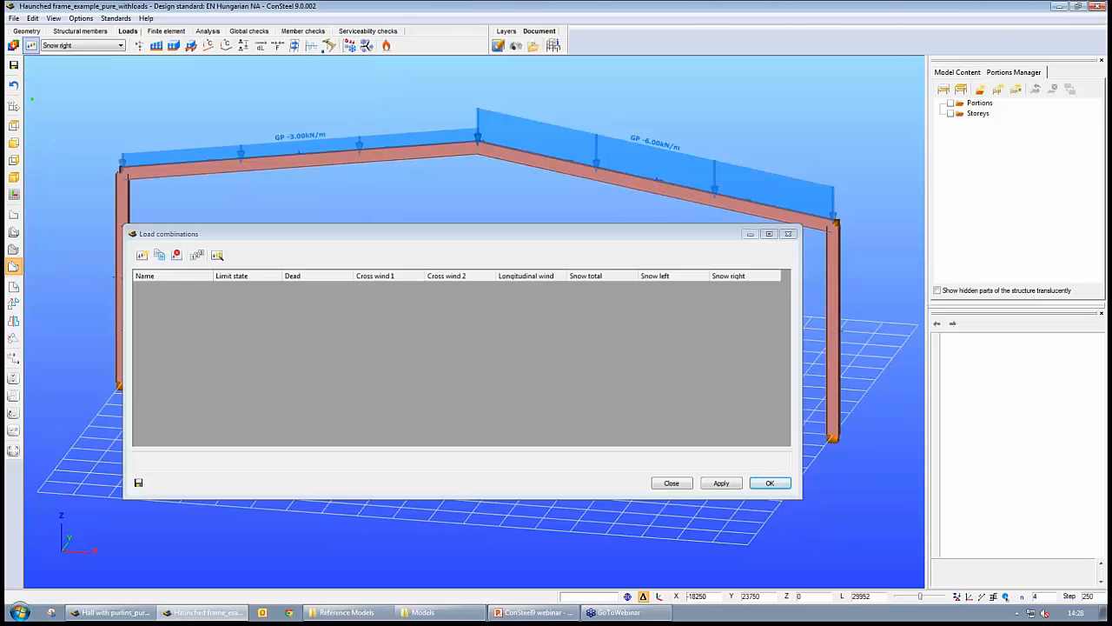
click(217, 254)
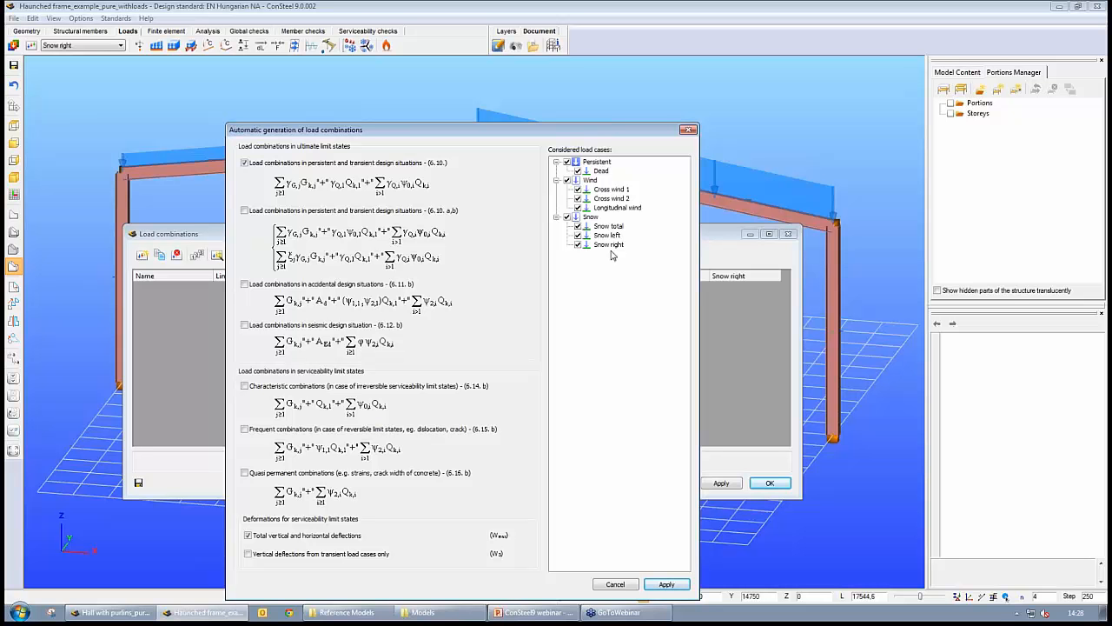
click(666, 584)
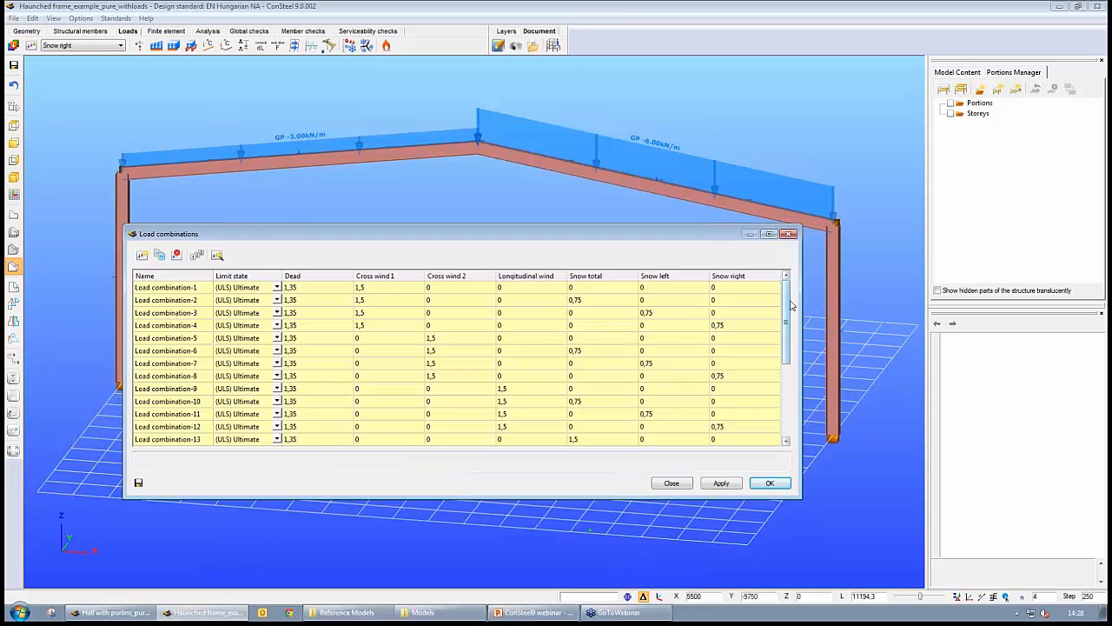
scroll(792, 304, down, 1)
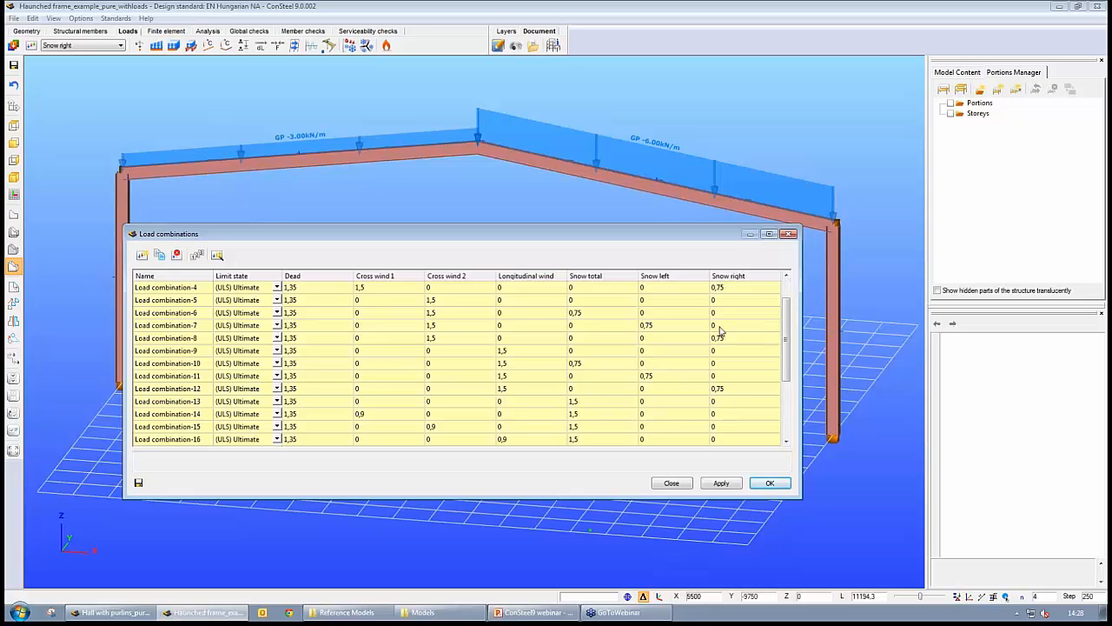
scroll(789, 343, down, 3)
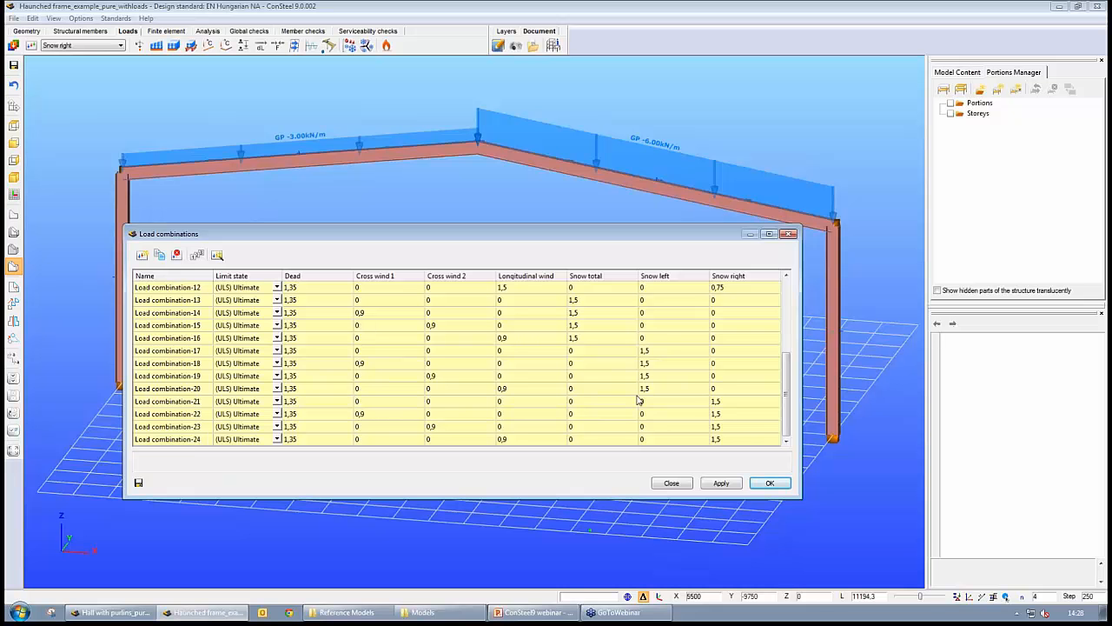
click(772, 483)
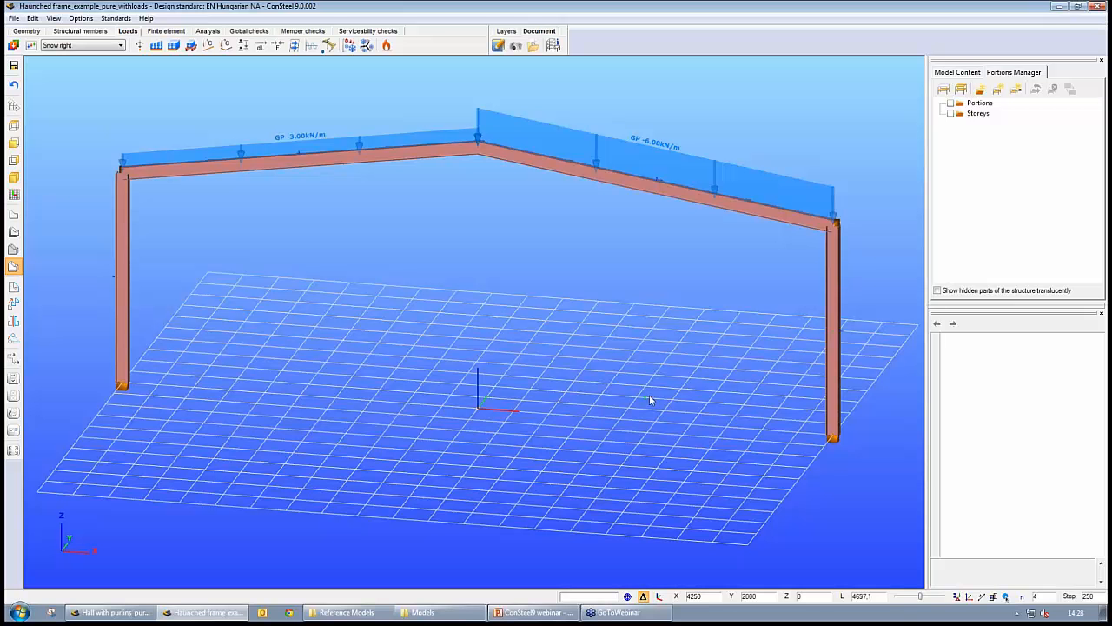
- Open the analysis parameters and enable statical analysis
click(200, 32)
click(30, 46)
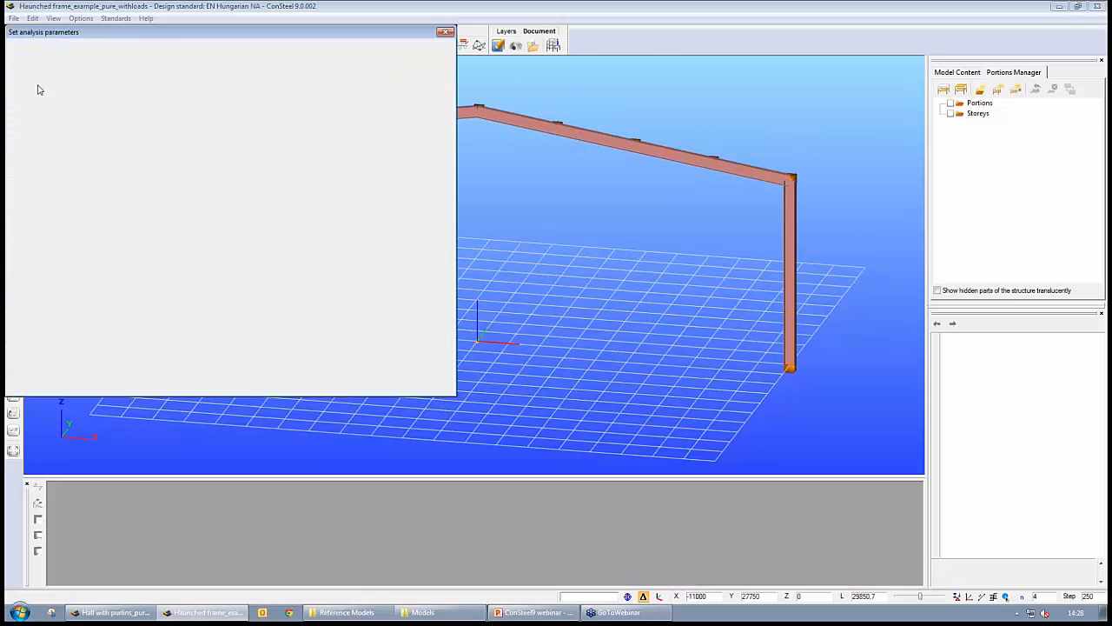
drag(139, 33, 464, 106)
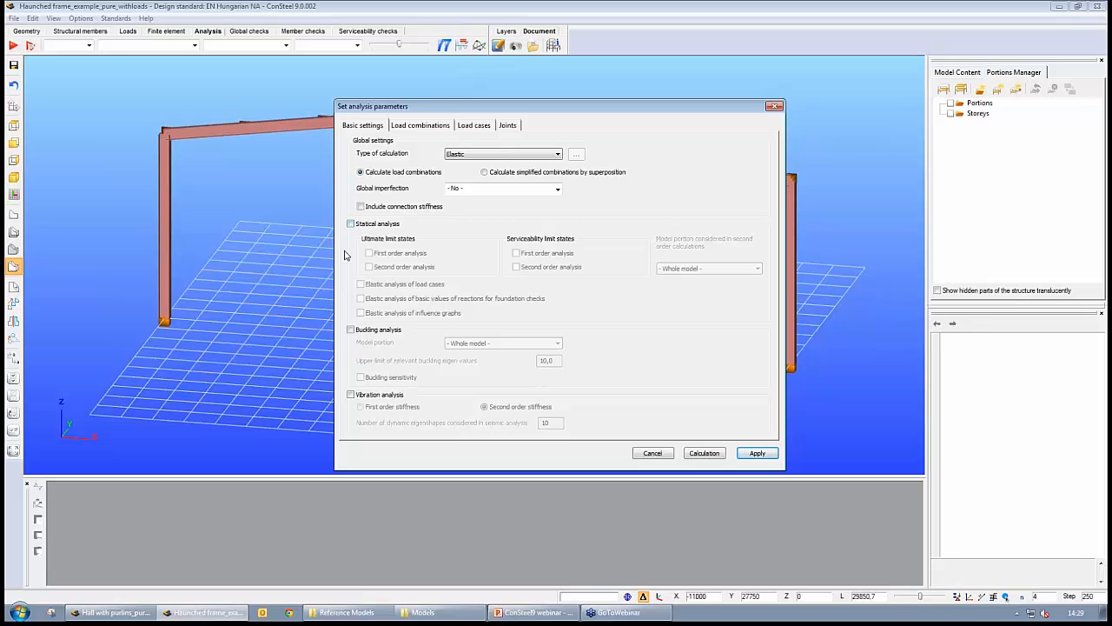
click(350, 224)
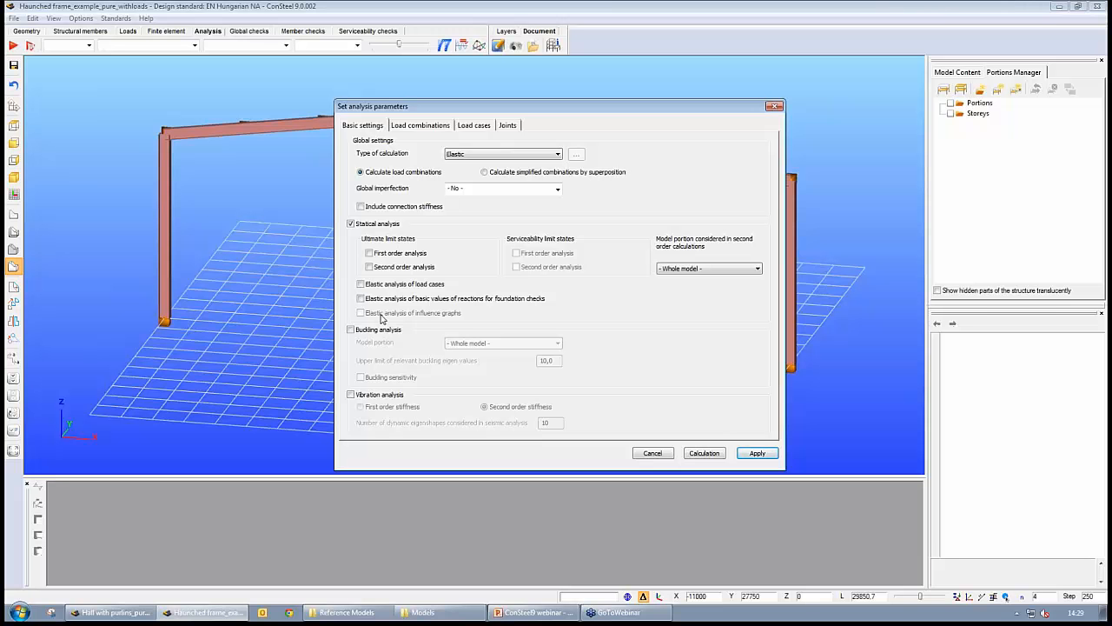
click(350, 330)
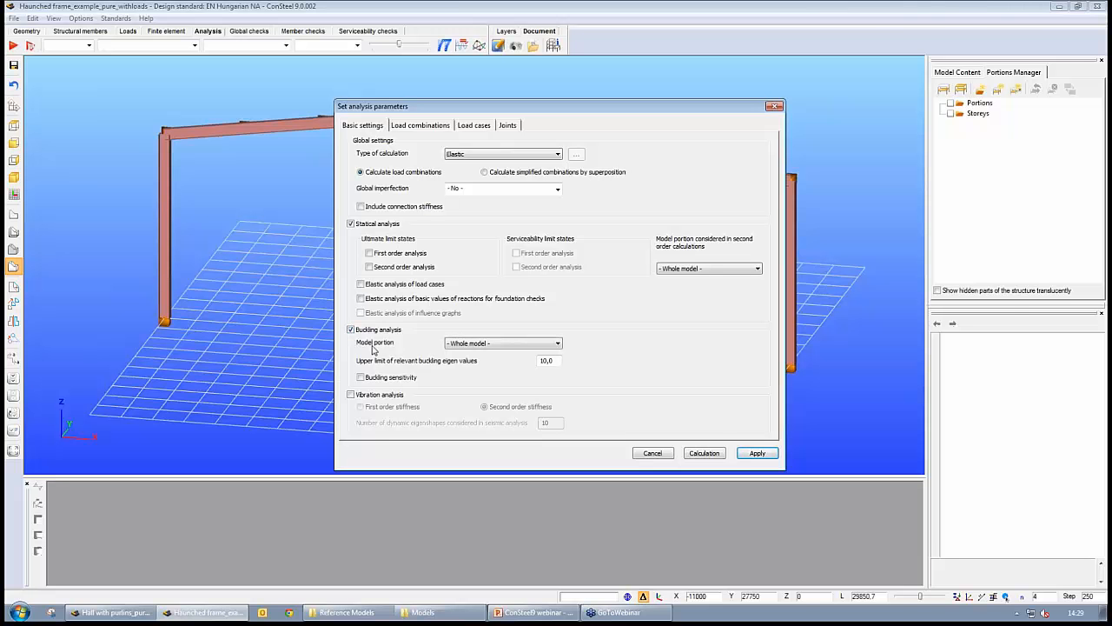
click(483, 345)
click(351, 330)
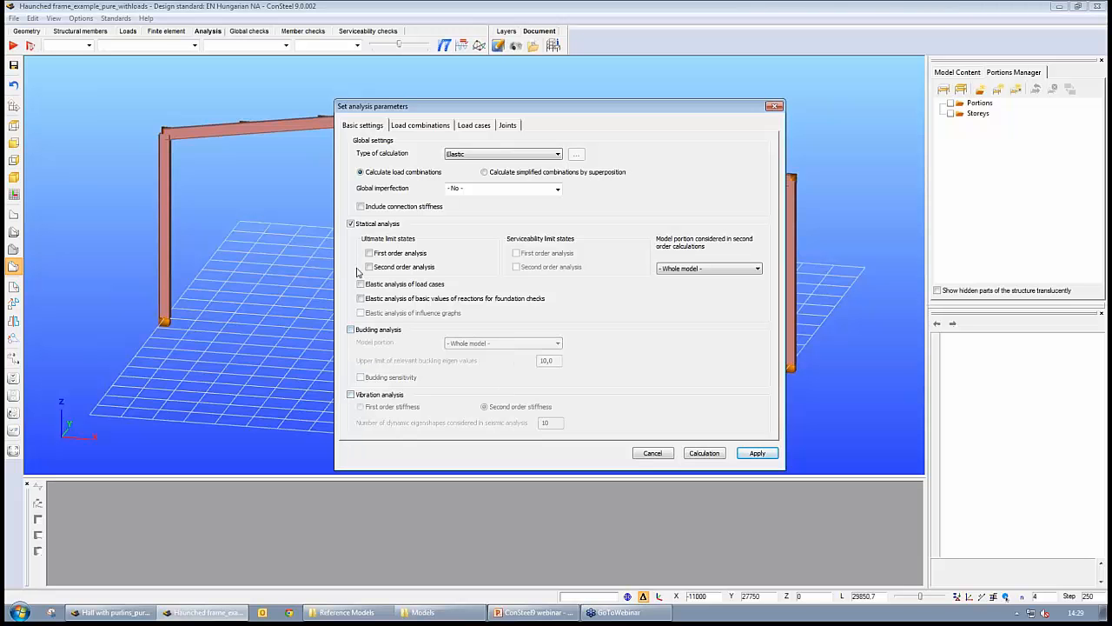
- Enable first order ultimate limit state analysis and choose calculating simplified combinations by superposition
click(370, 253)
click(484, 172)
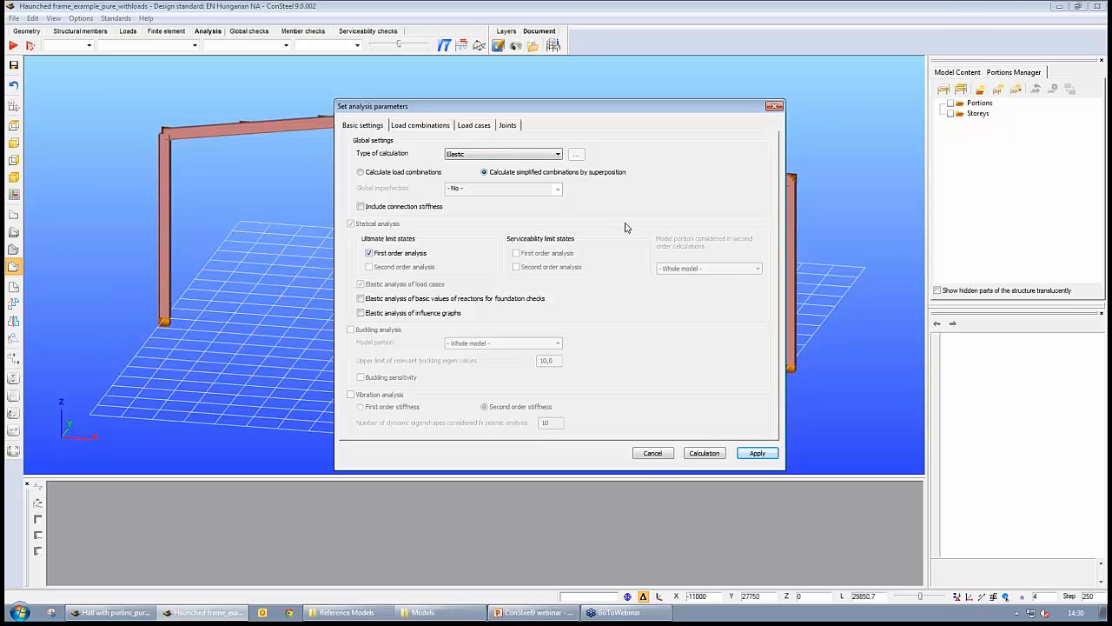
- Review the list of load combinations to analyse and run the structural calculation
click(421, 127)
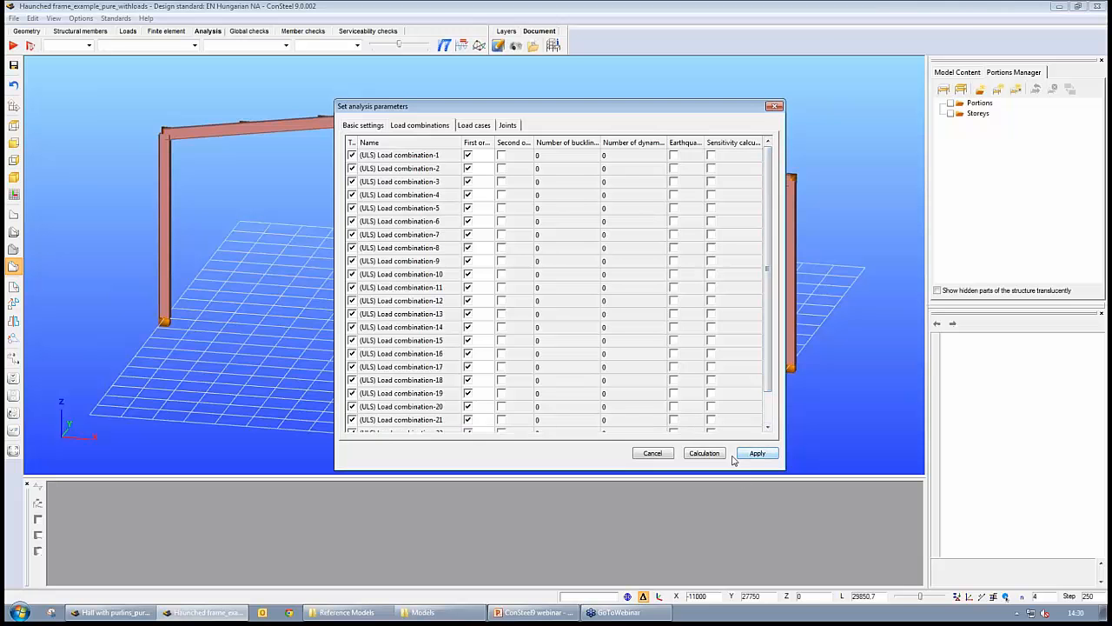
click(704, 453)
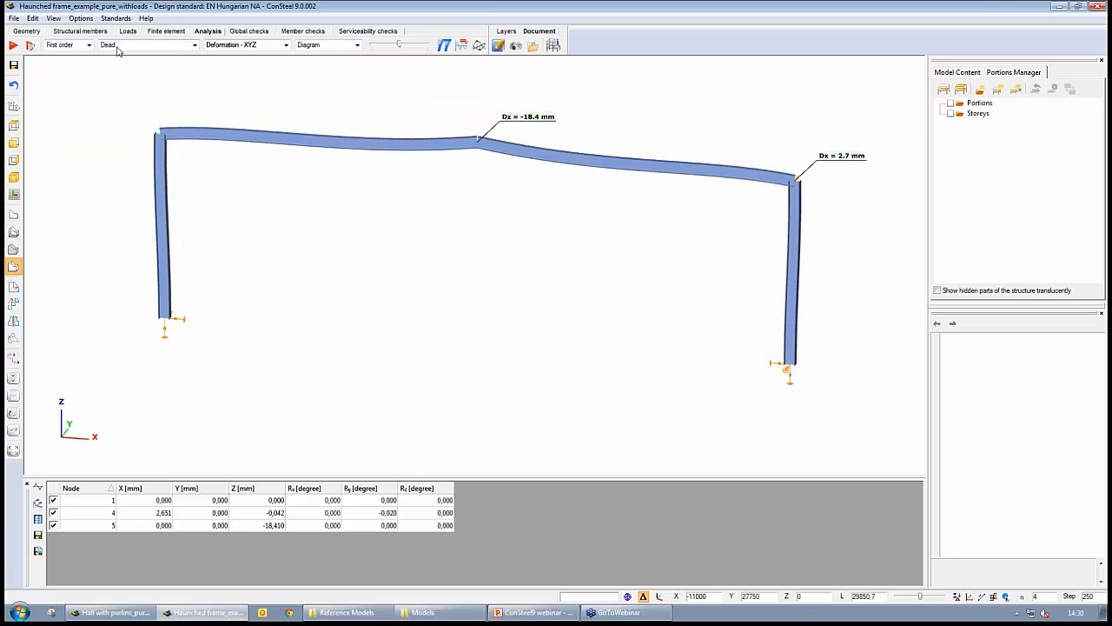
- Display the first order deformation results, stepping through the ultimate load combinations to Load combination-14
click(88, 45)
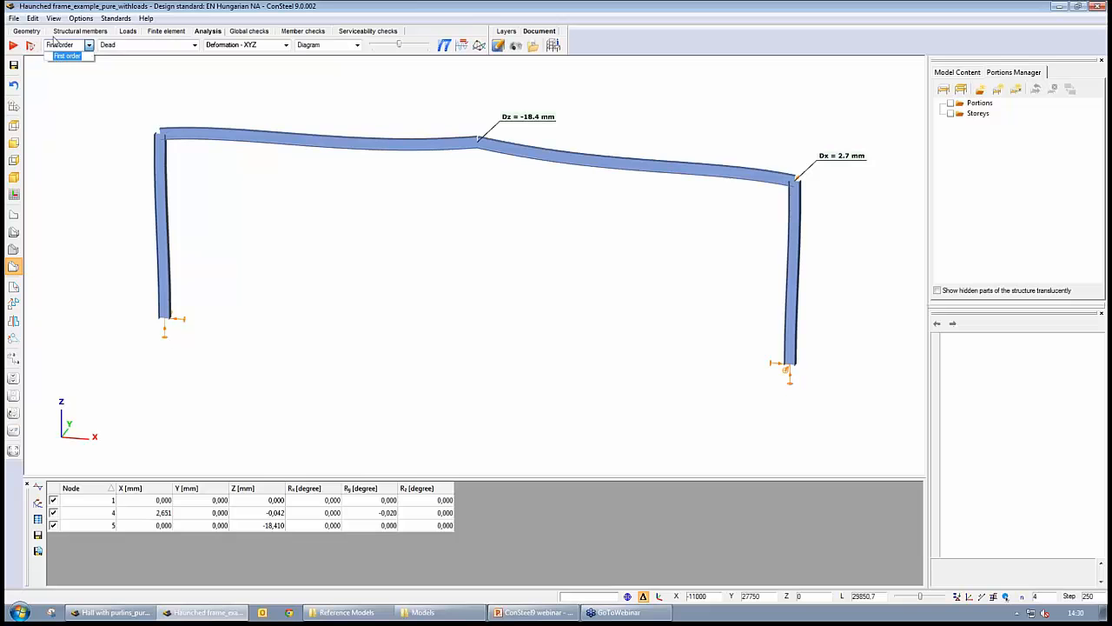
click(73, 55)
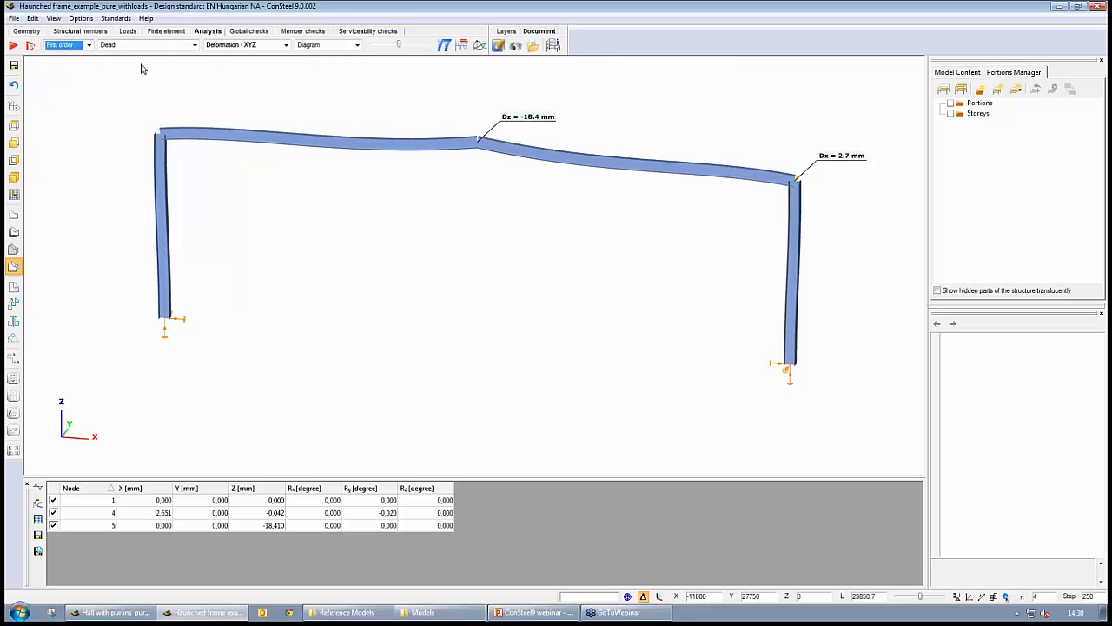
click(195, 45)
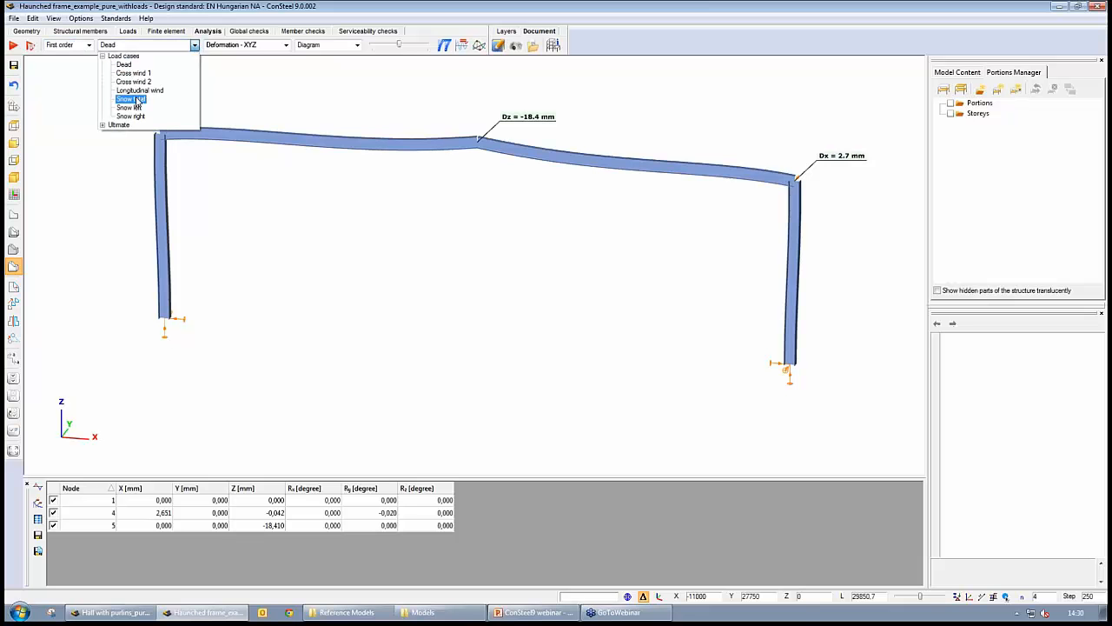
click(102, 126)
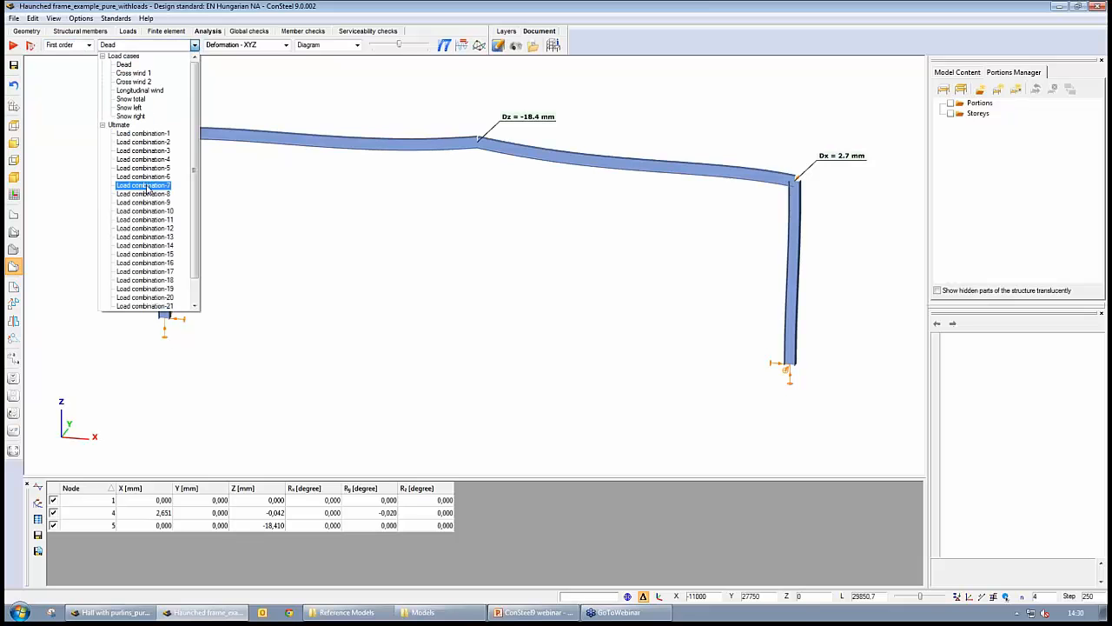
scroll(196, 176, down, 1)
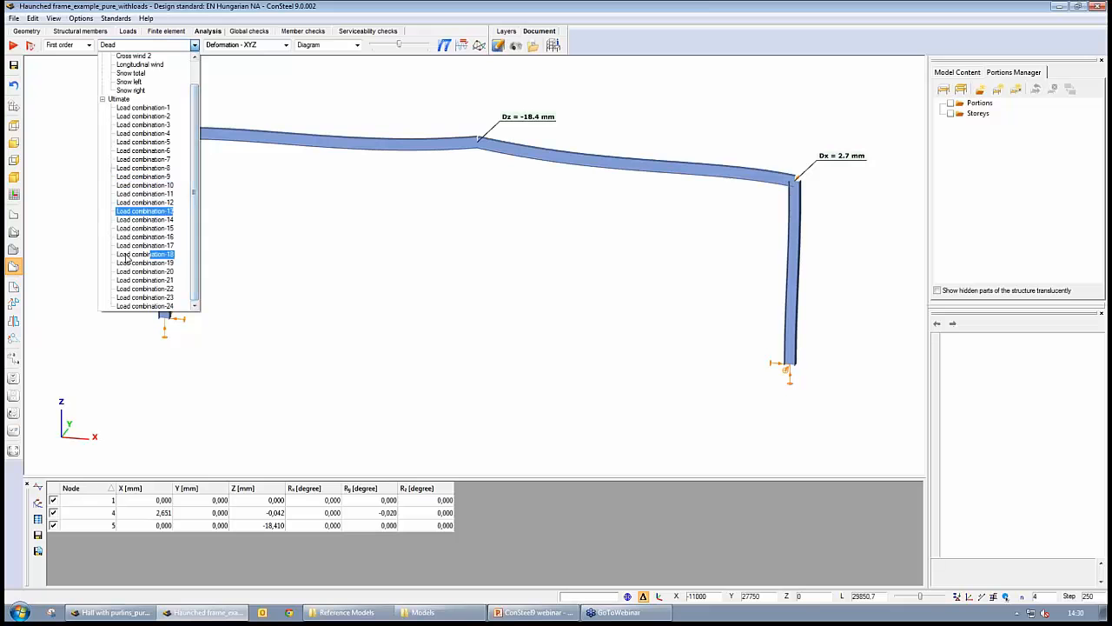
click(128, 211)
click(128, 216)
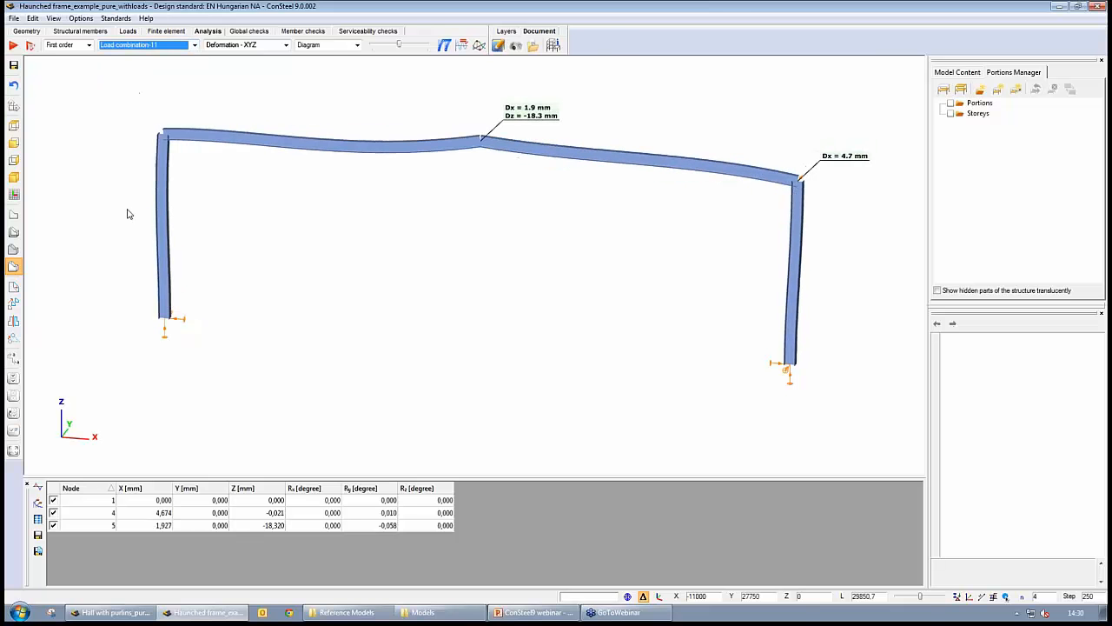
key(Up)
key(Up)
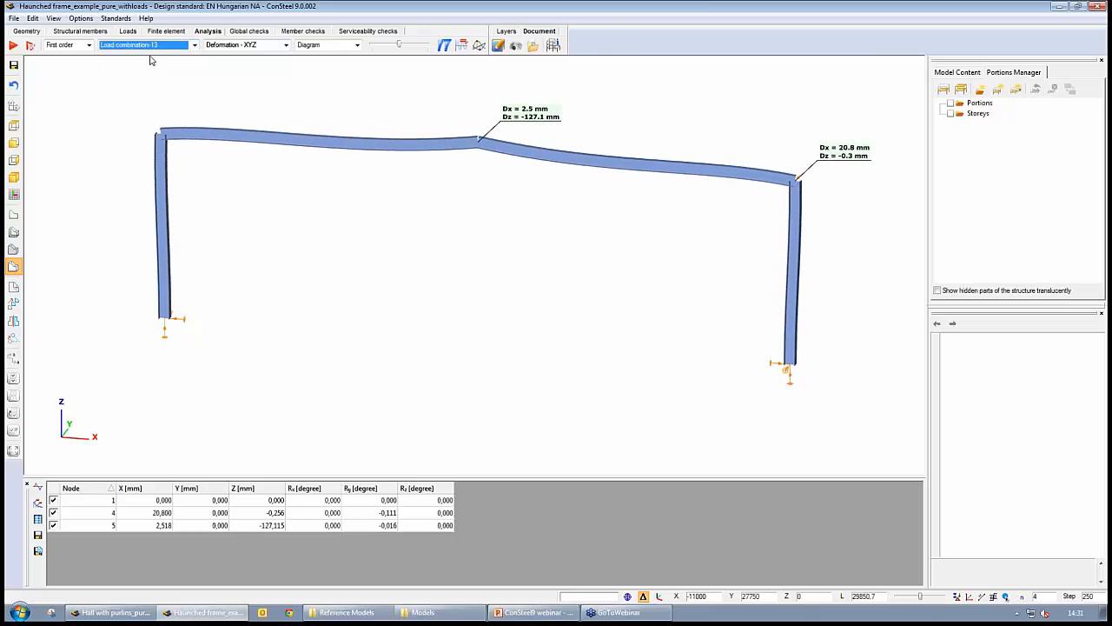
key(Down)
key(Down)
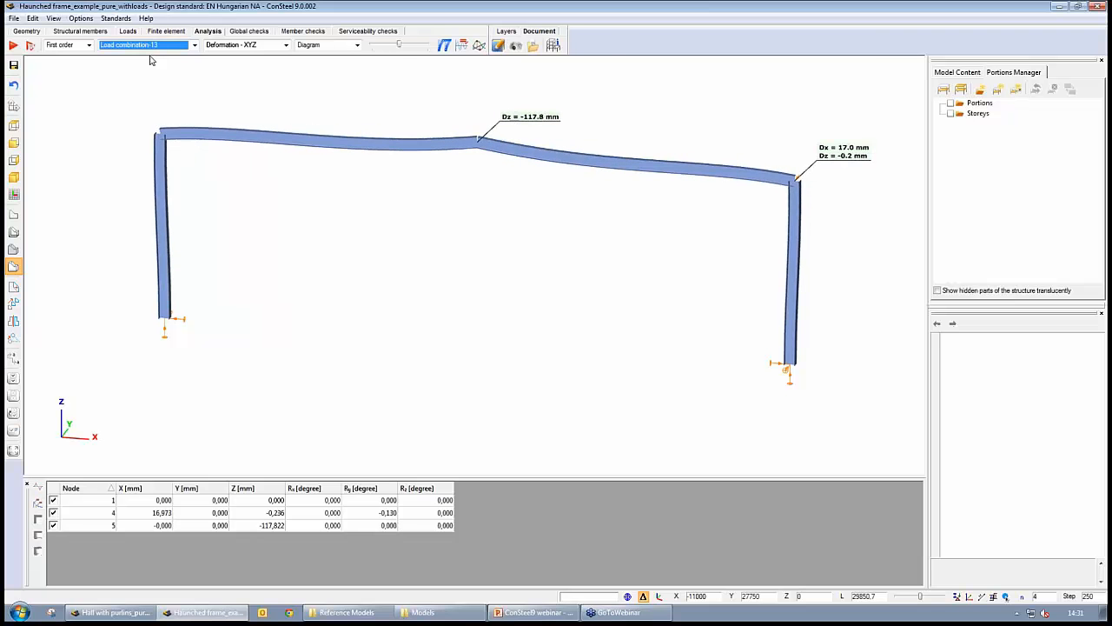
- Display the My bending moment diagram at a larger scale and label its value at the left eaves corner
click(285, 44)
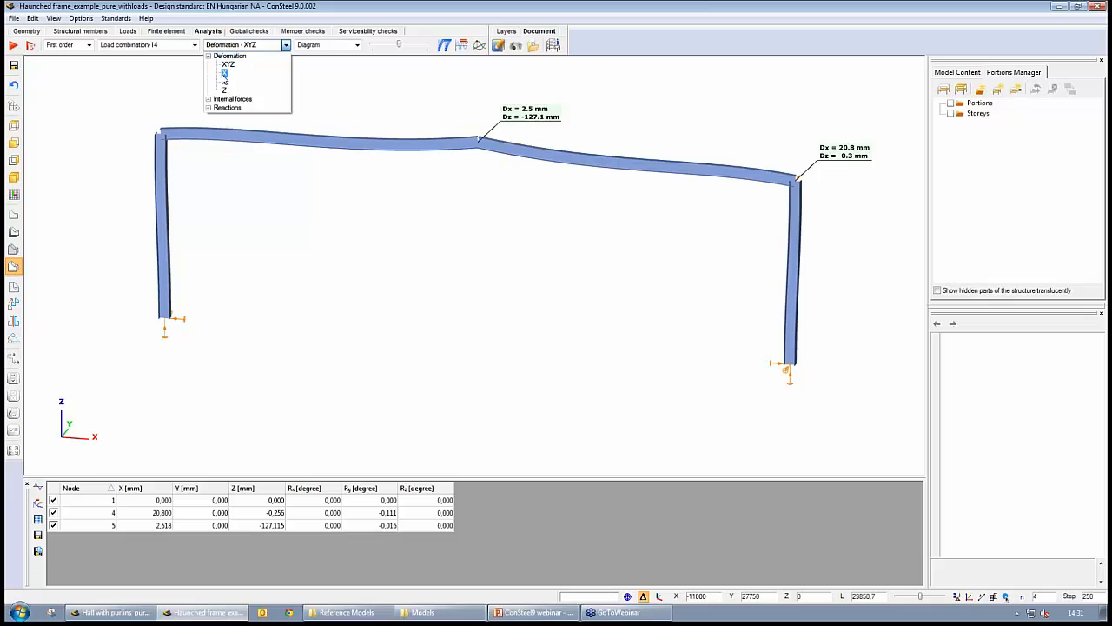
click(208, 100)
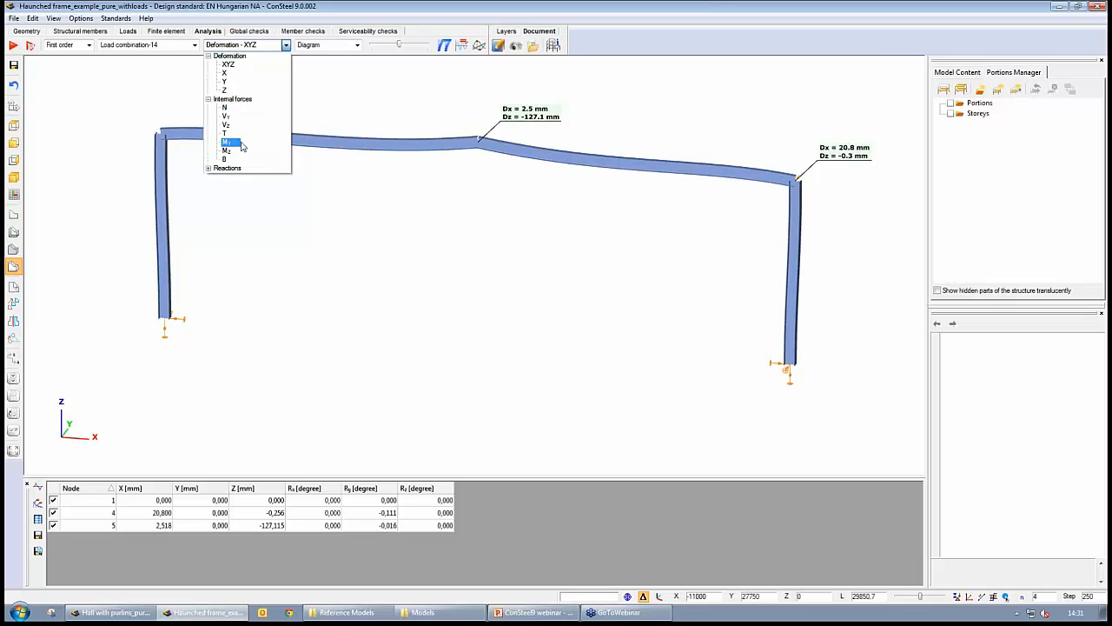
click(239, 145)
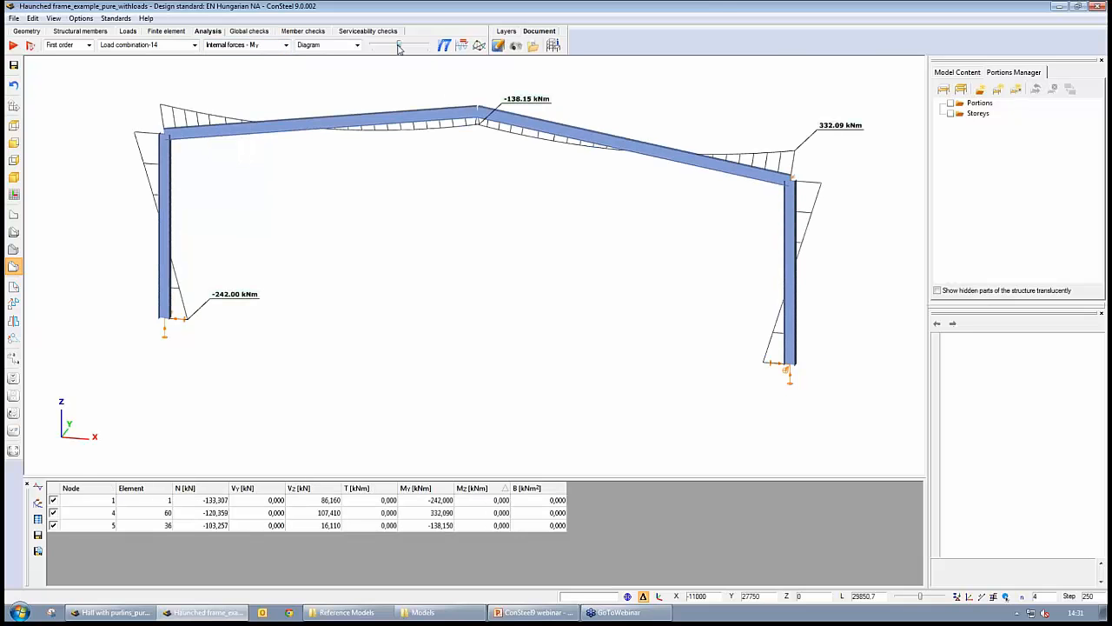
drag(397, 47, 404, 48)
scroll(395, 100, down, 3)
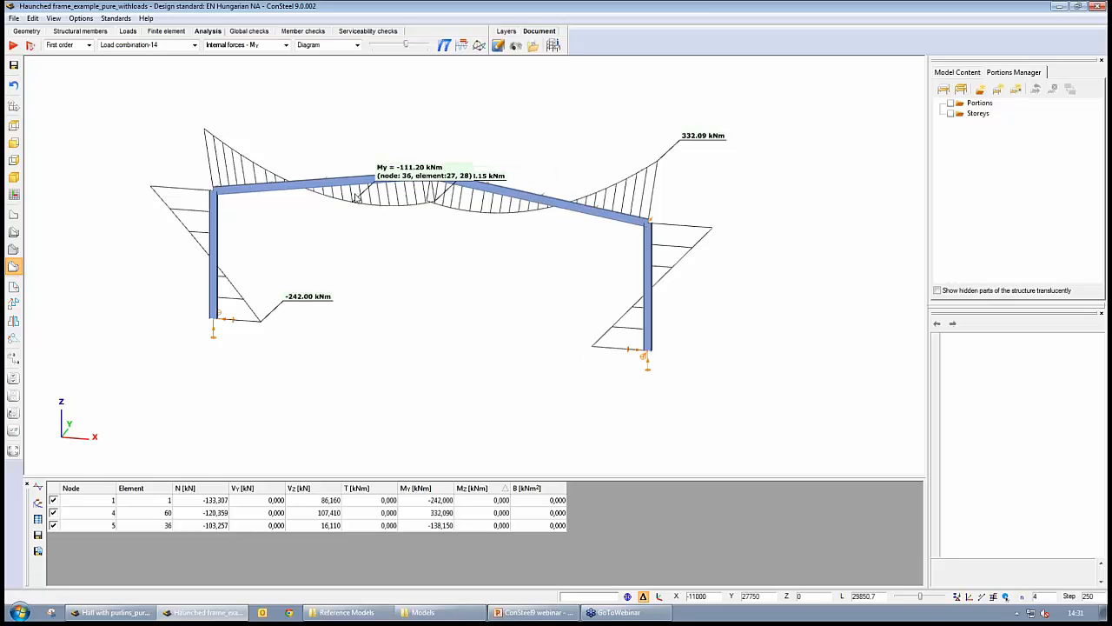
right_click(207, 136)
click(233, 138)
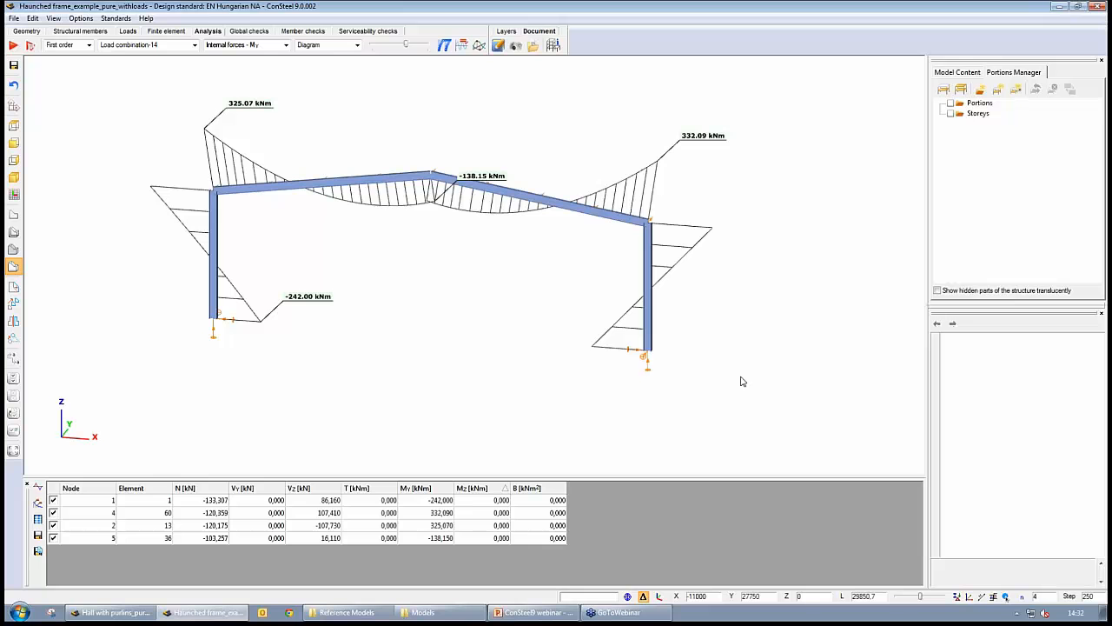
- Browse the Global checks, Member checks and Serviceability checks sections
click(252, 32)
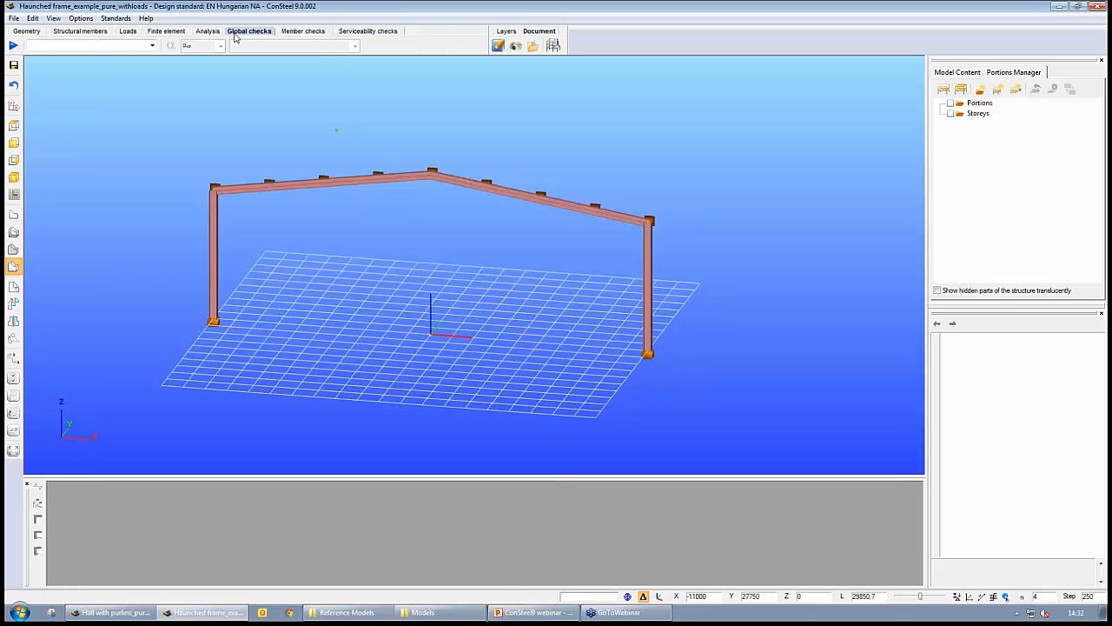
click(304, 31)
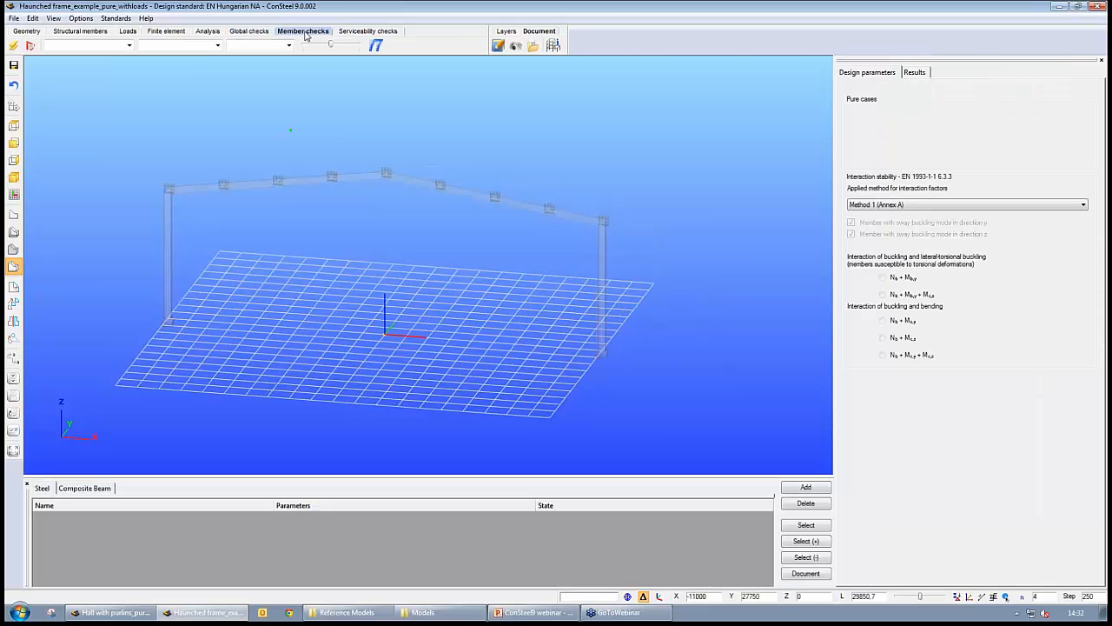
click(355, 32)
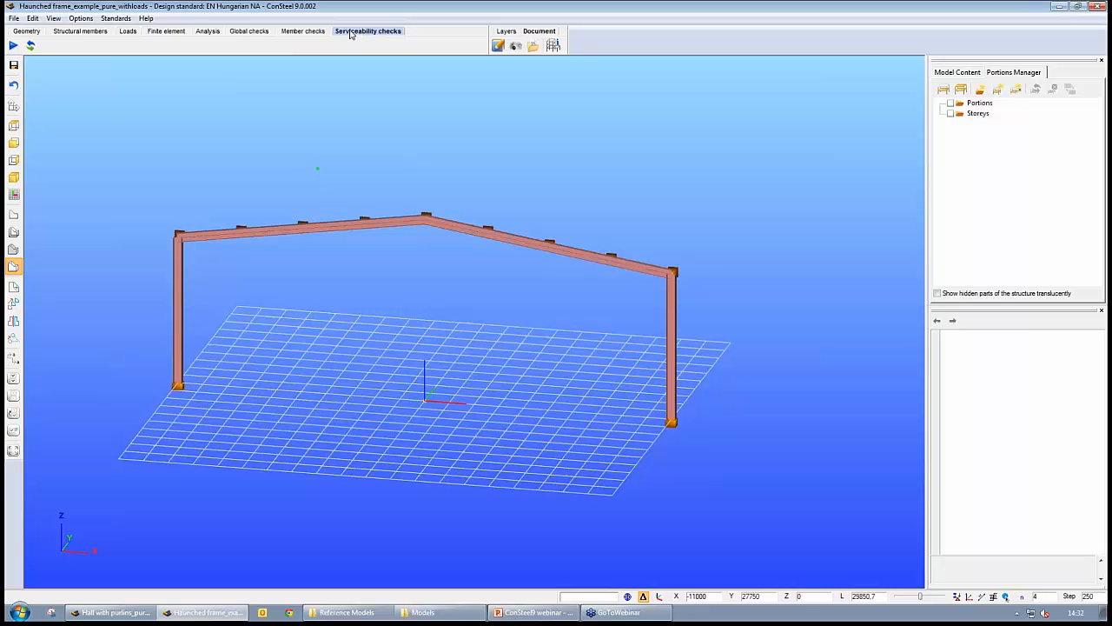
click(252, 32)
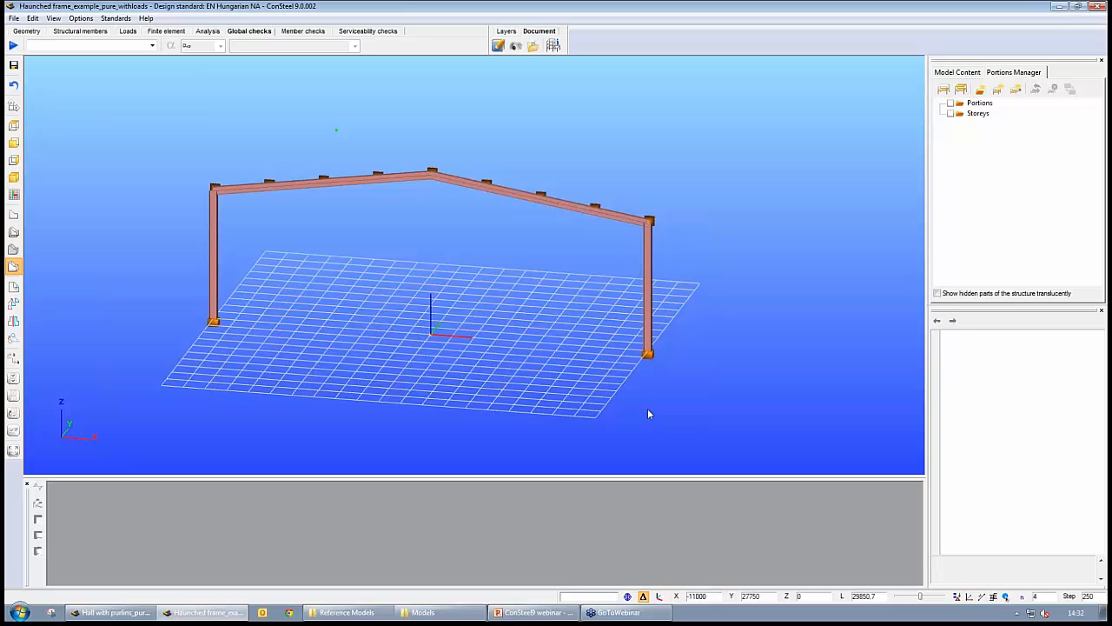
click(297, 33)
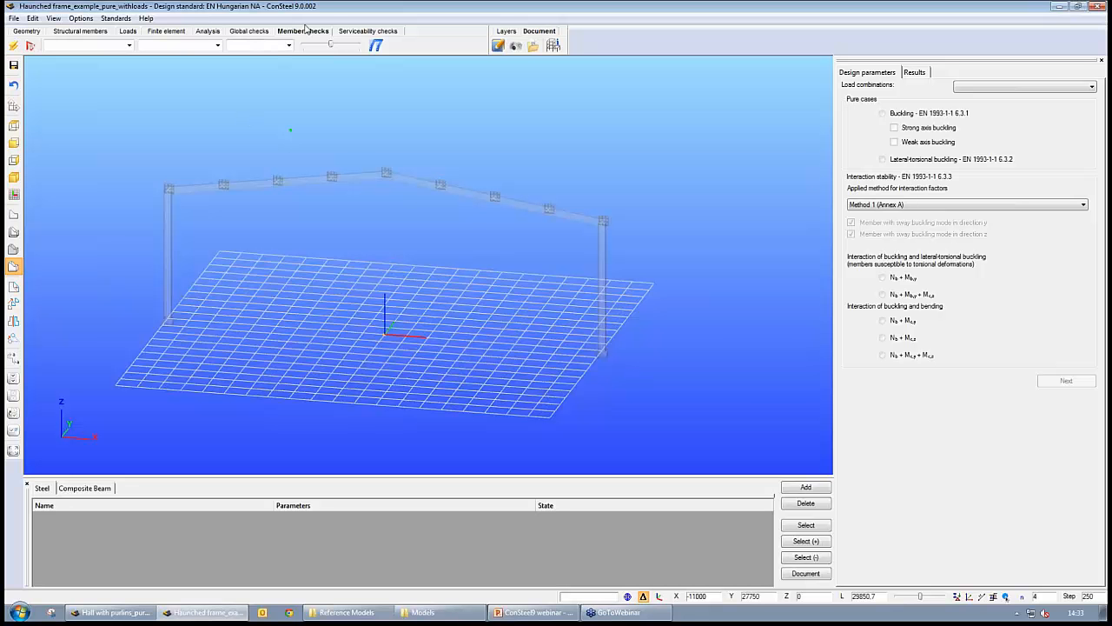
click(377, 33)
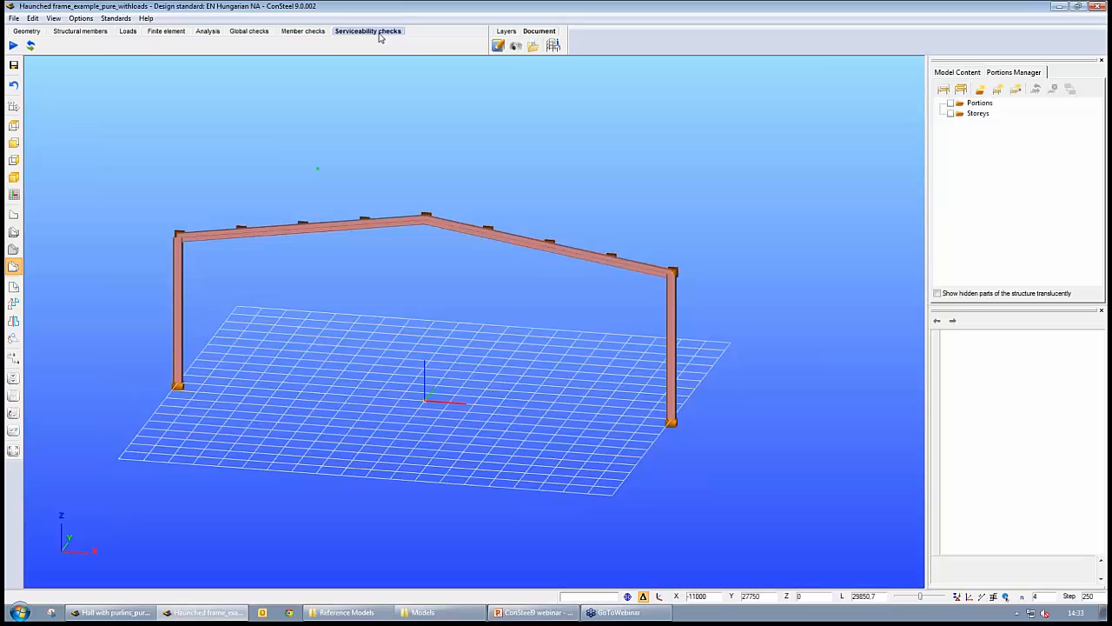
- Run the global steel design check with cross section check for all first order load combinations
click(245, 32)
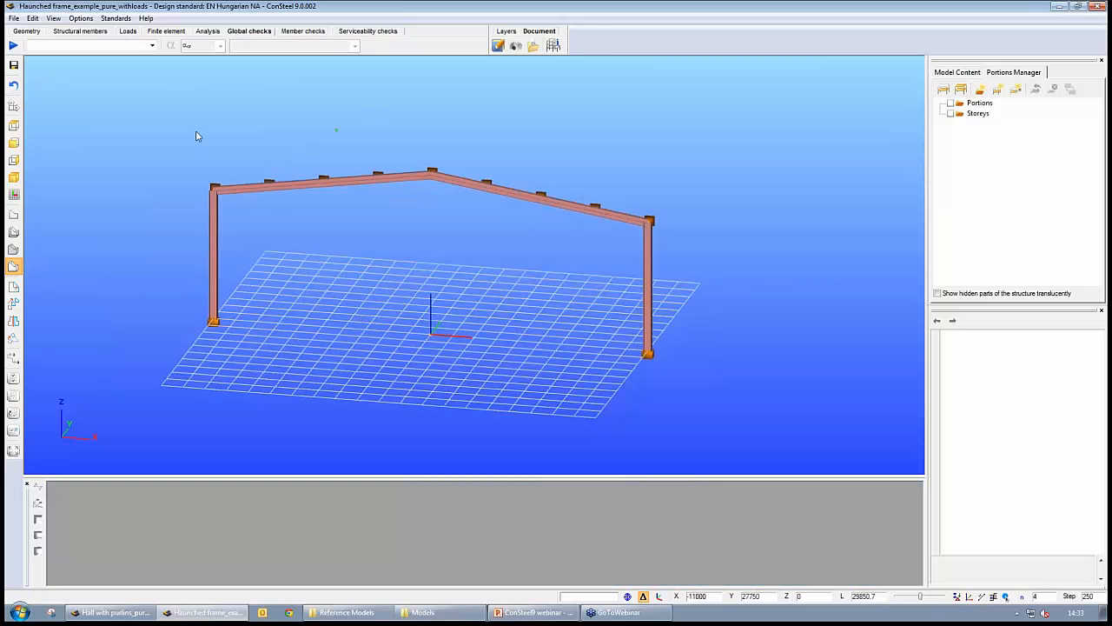
click(13, 45)
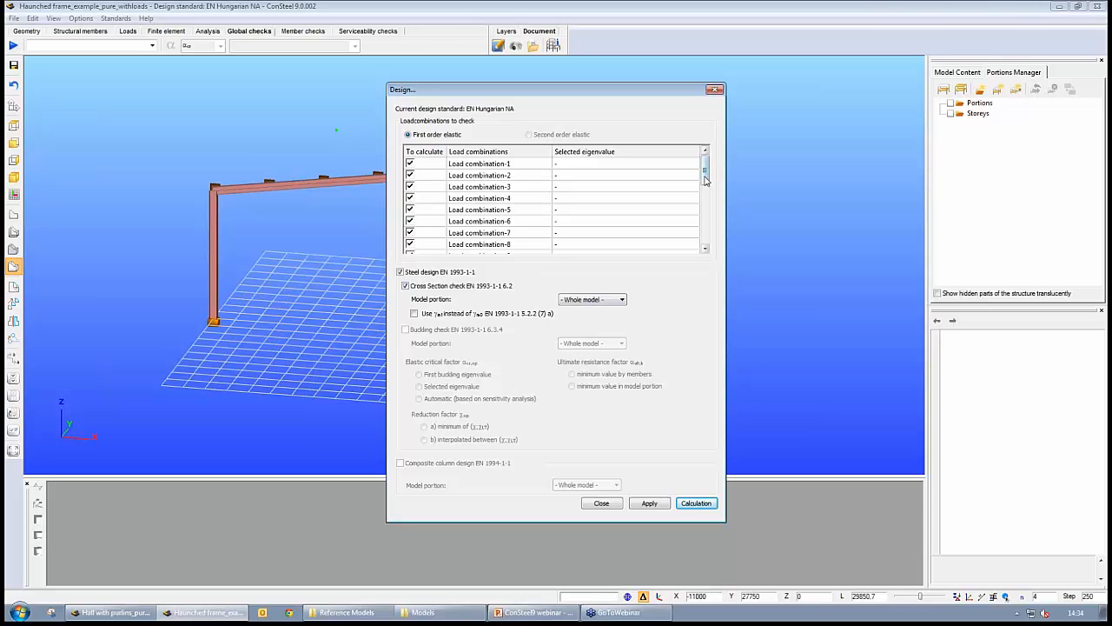
mouse_move(705, 176)
mouse_down()
mouse_move(706, 226)
mouse_move(707, 167)
mouse_up()
click(696, 503)
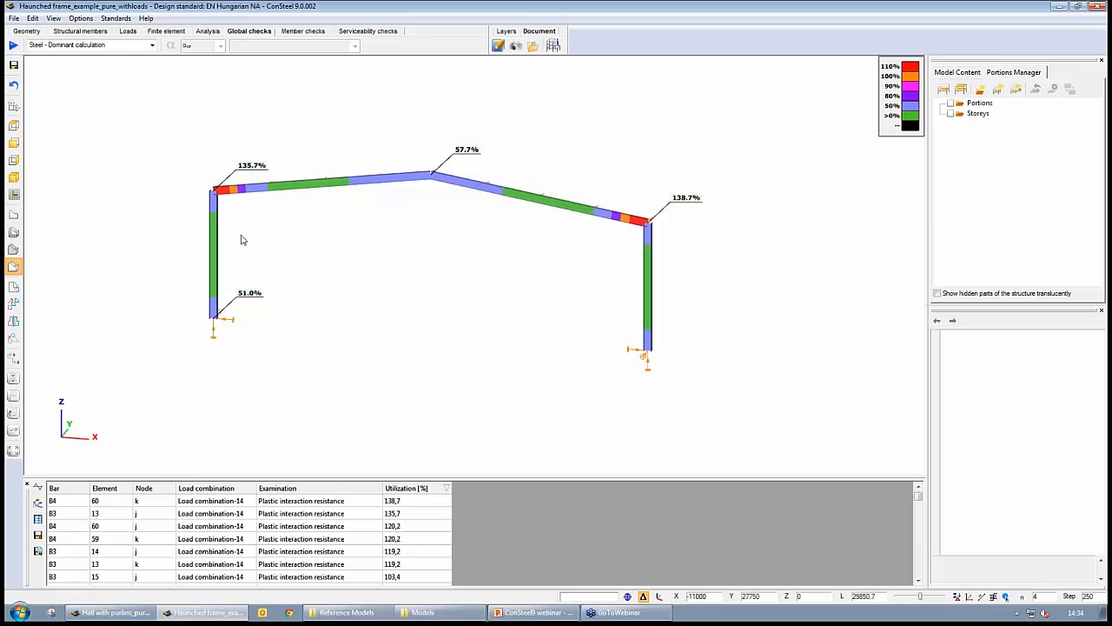
- Zoom in on the utilization results at both eaves corners of the frame
scroll(243, 240, up, 5)
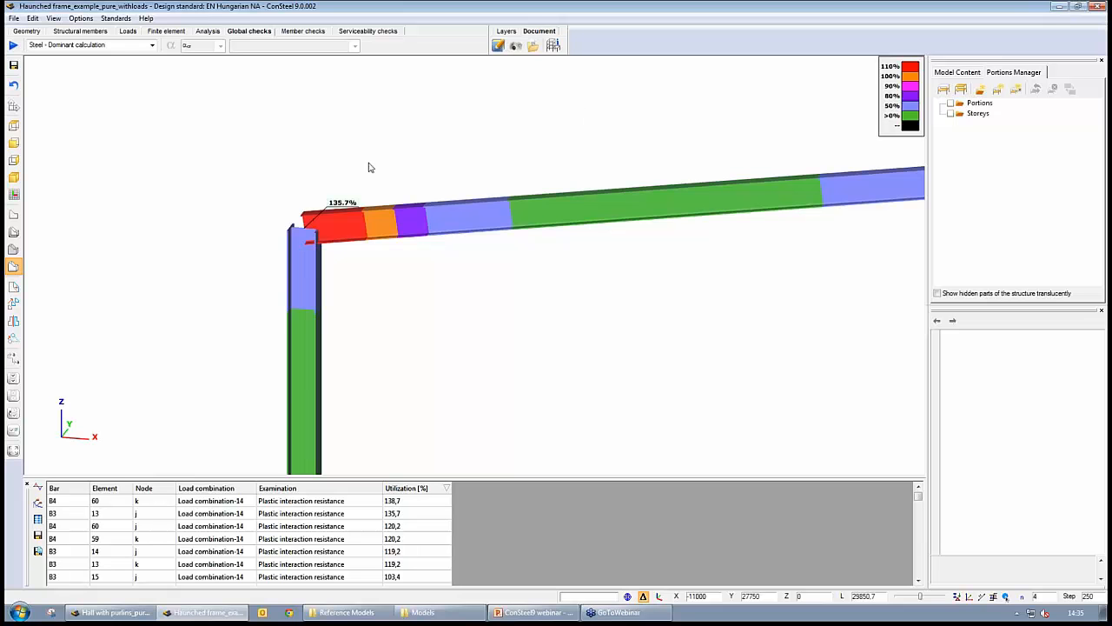
scroll(641, 292, down, 5)
middle_drag(693, 334, 296, 245)
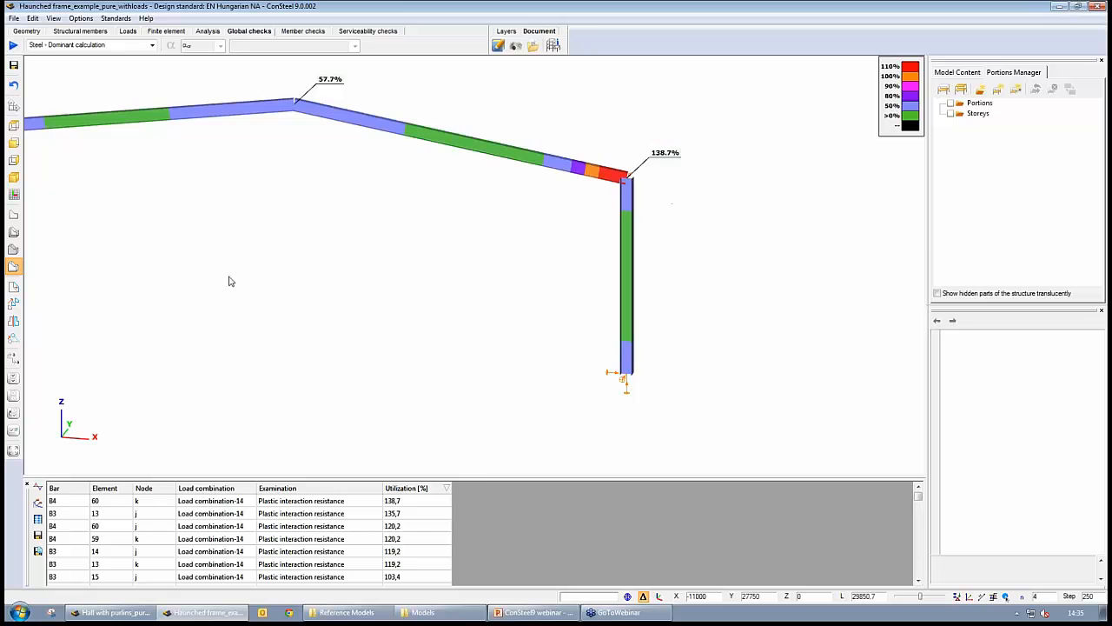
middle_drag(231, 281, 464, 327)
scroll(652, 315, up, 4)
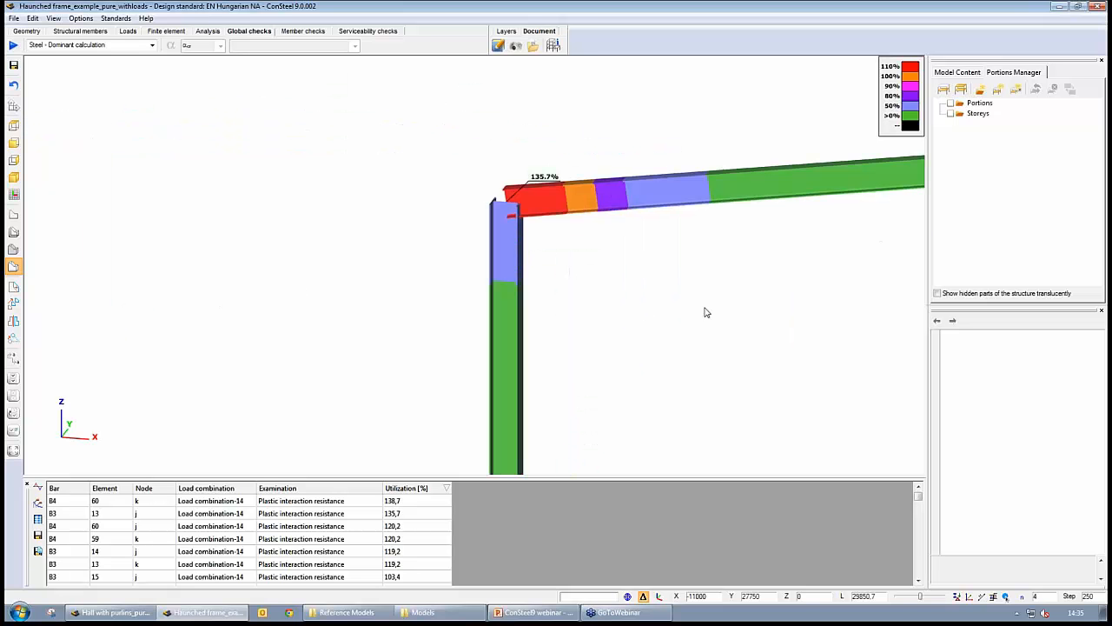
- Locate the most utilized elements from the results table in a line view with an enlarged table
click(417, 506)
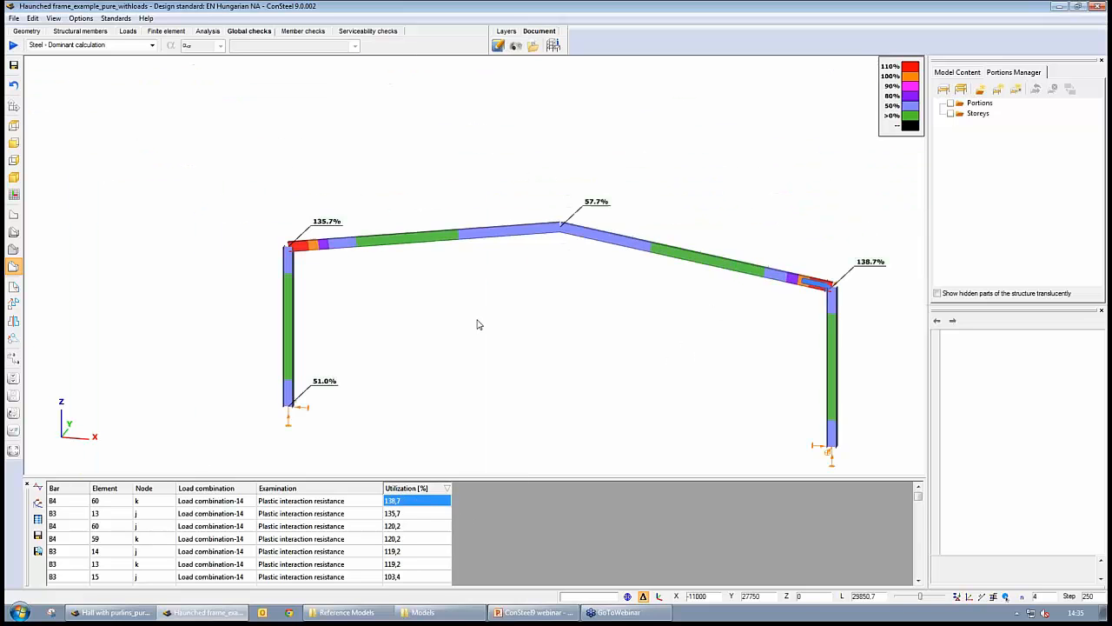
click(13, 232)
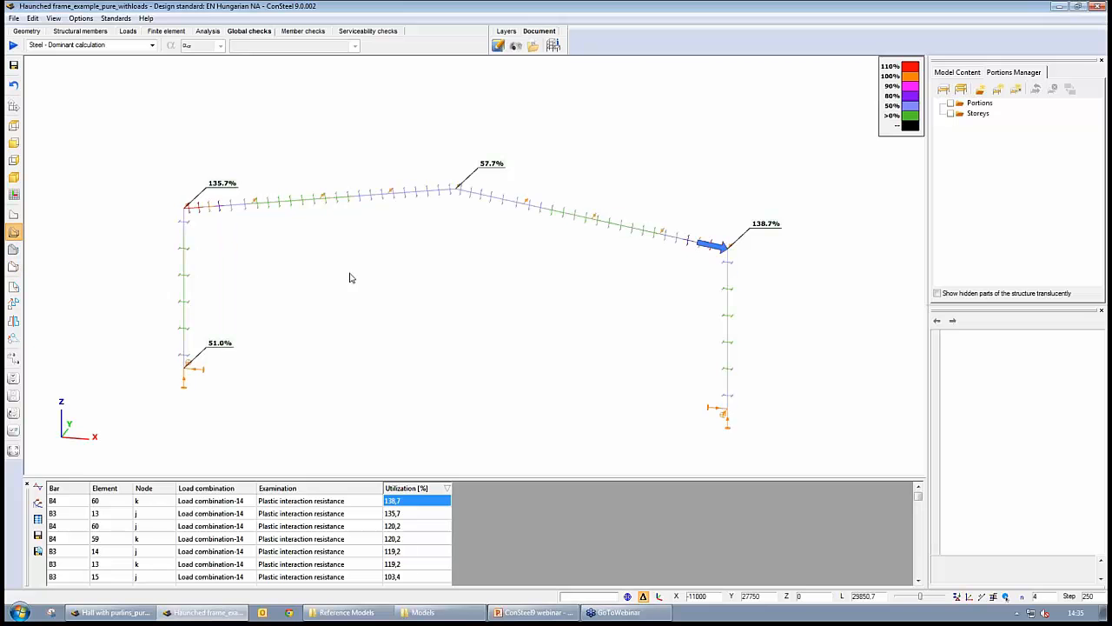
click(406, 514)
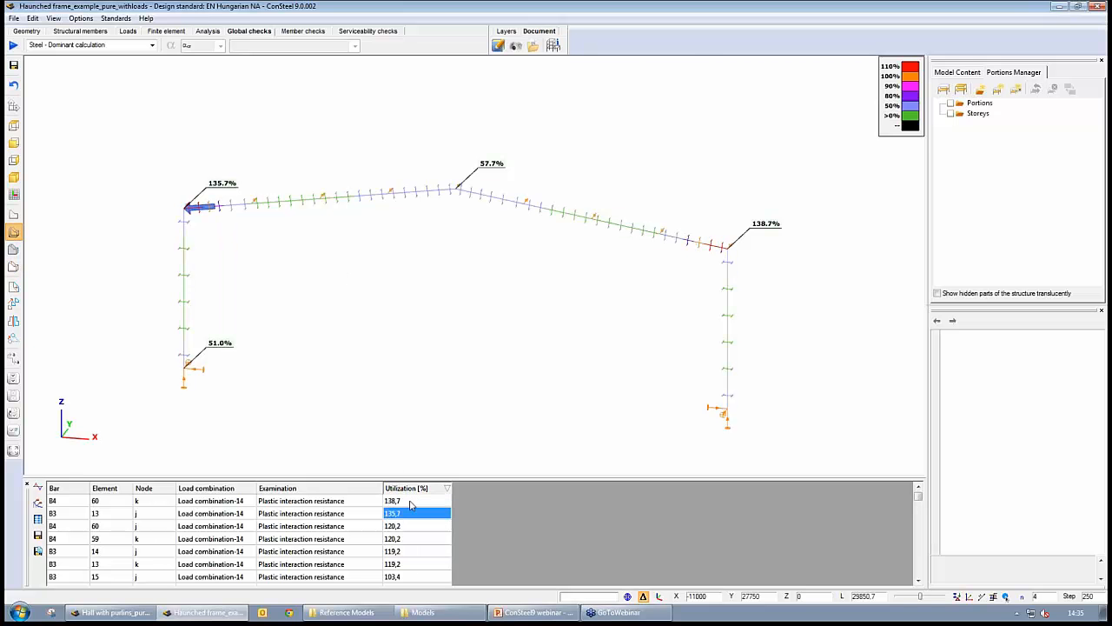
click(412, 502)
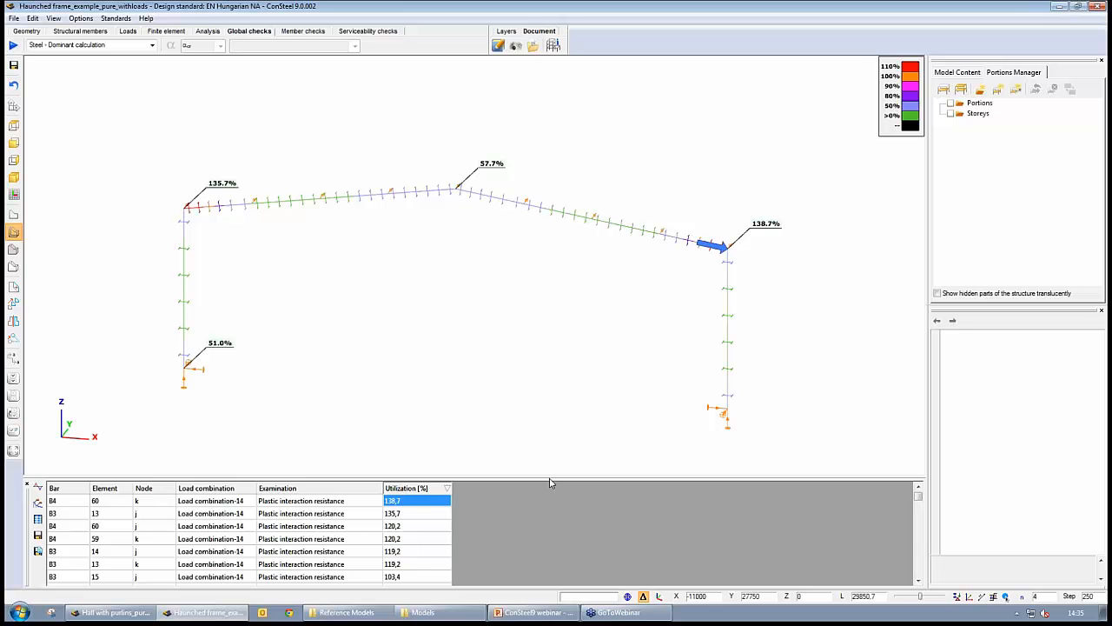
drag(554, 476, 559, 450)
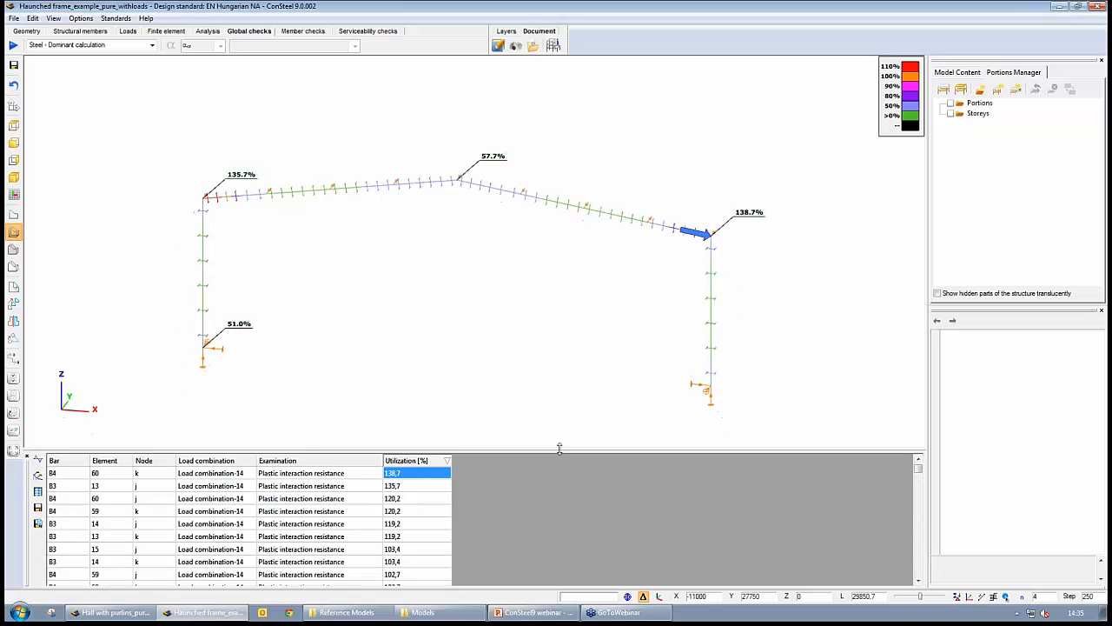
click(13, 267)
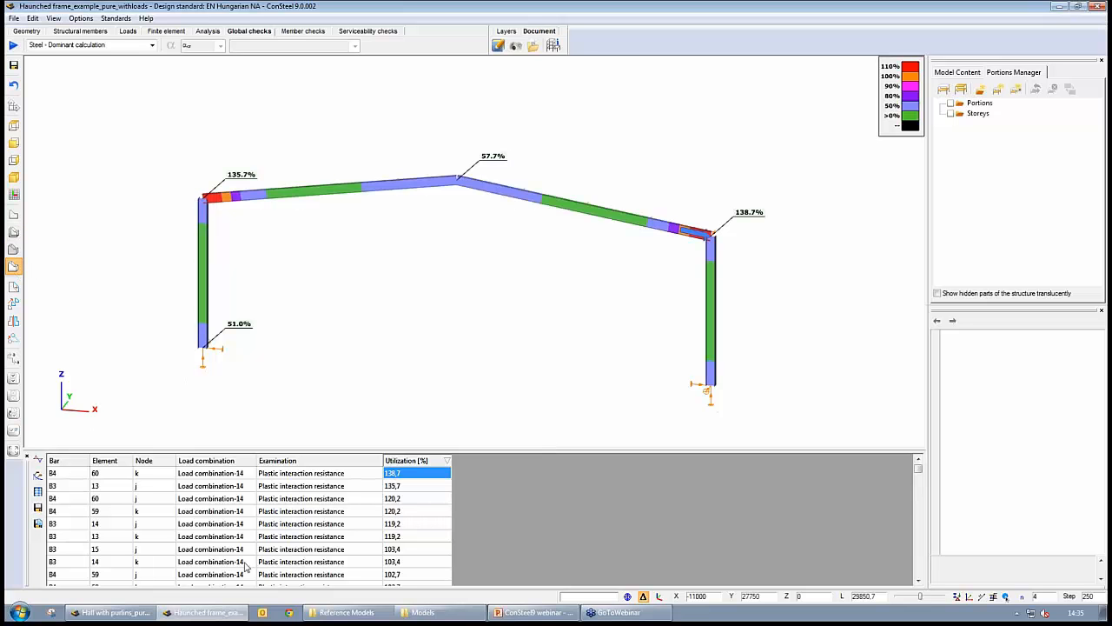
- Inspect the bar, element, node, load combination and examination columns of the utilization table
click(52, 474)
click(108, 475)
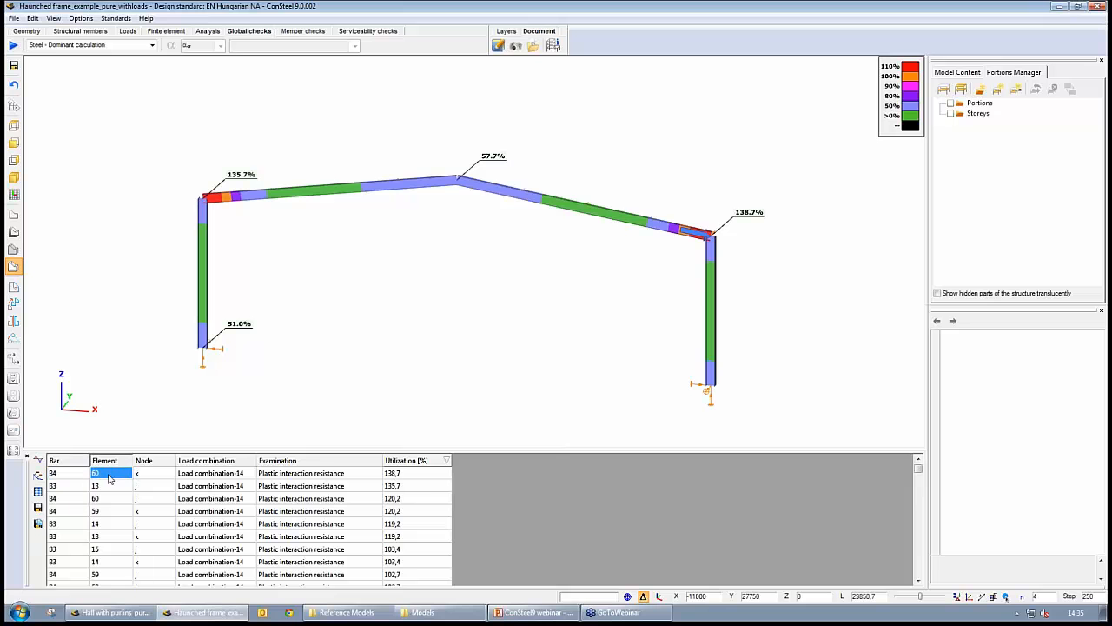
click(149, 476)
click(196, 475)
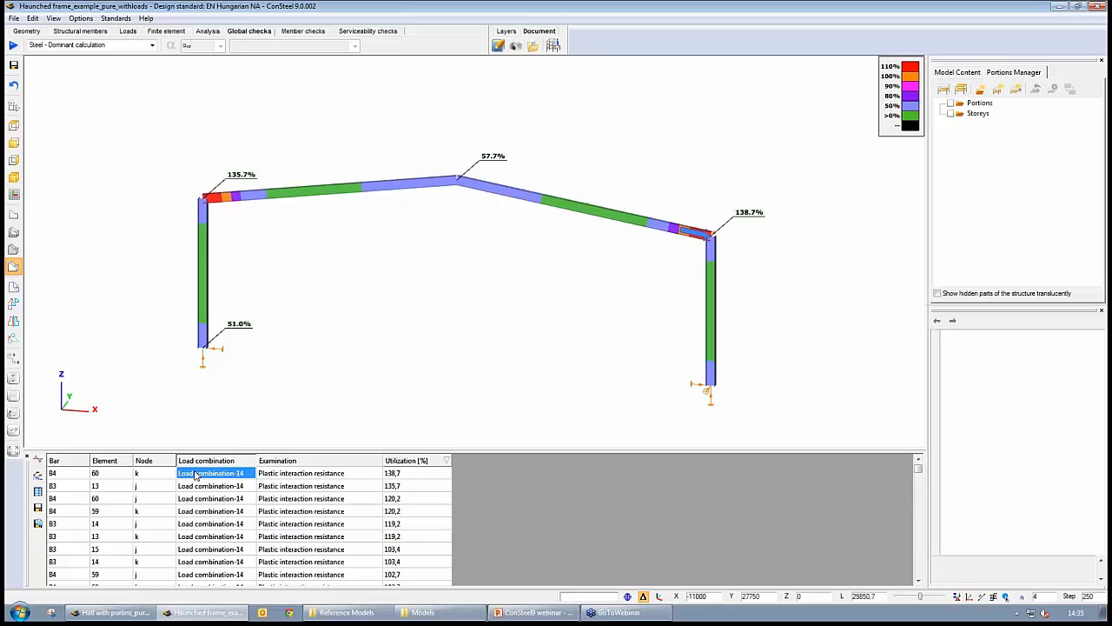
click(305, 475)
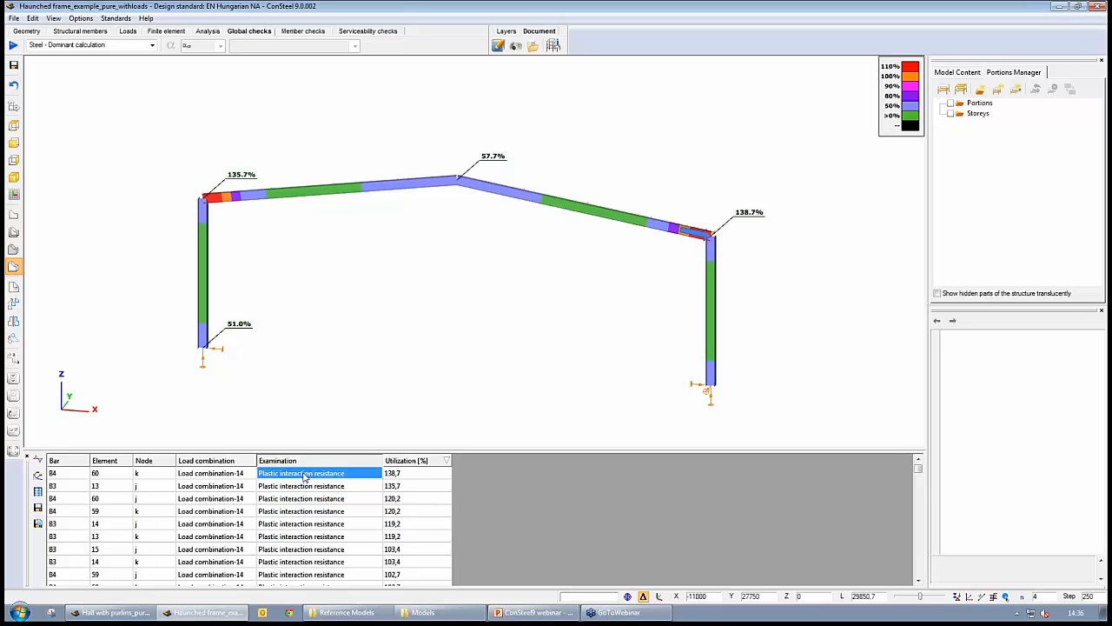
- Display the General elastic cross-section resistance utilization results on the frame
click(152, 47)
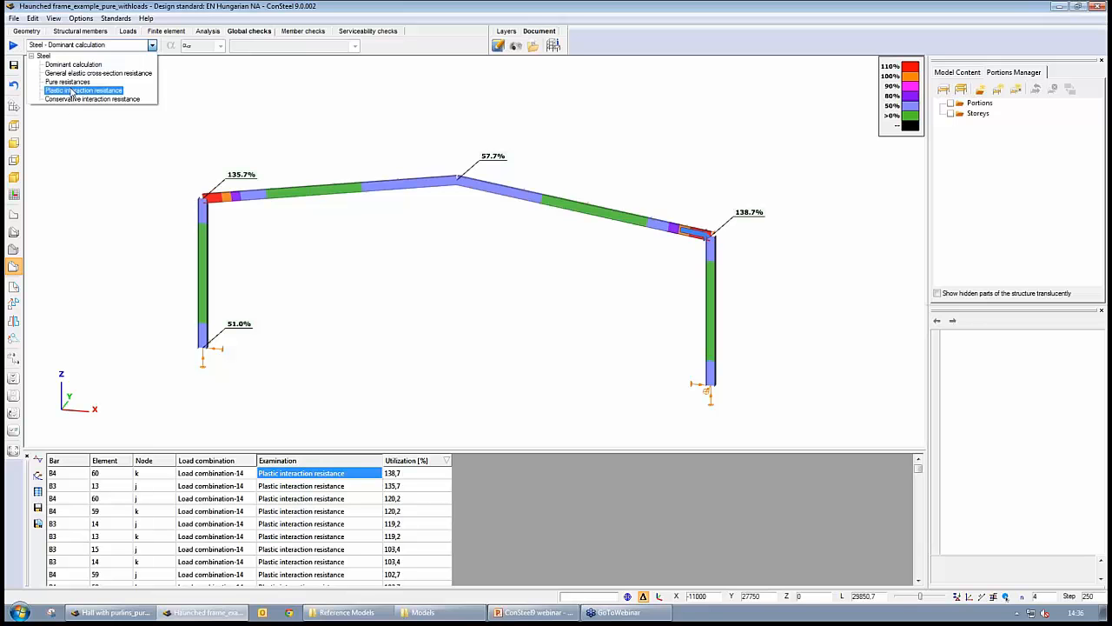
click(75, 73)
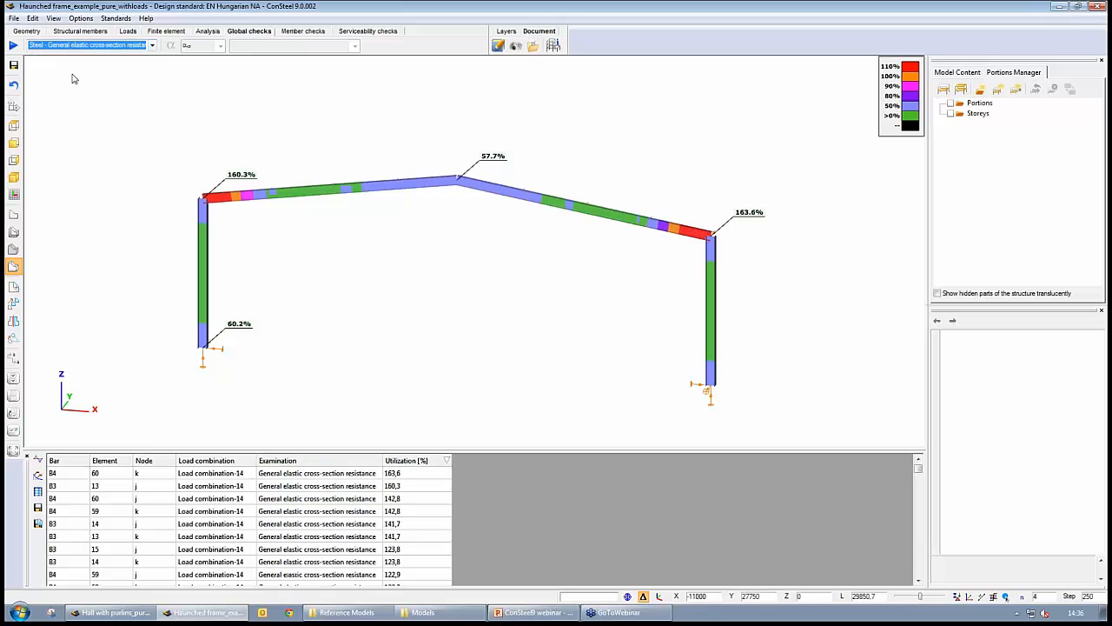
- Browse the highest utilization rows of the general elastic resistance table and locate them on the frame
click(152, 45)
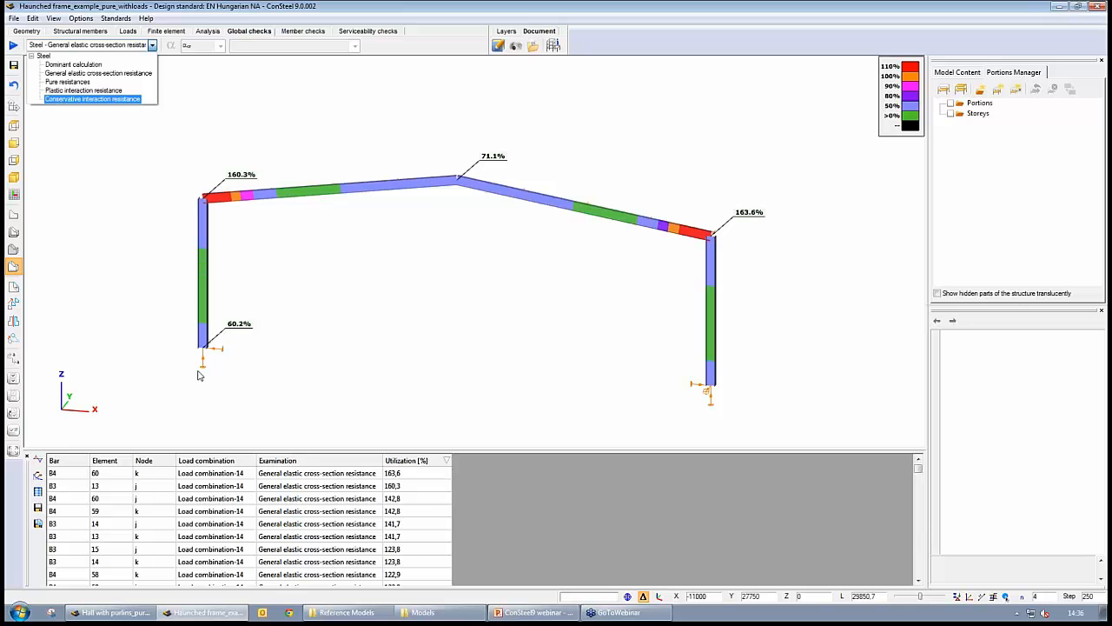
click(339, 478)
click(339, 474)
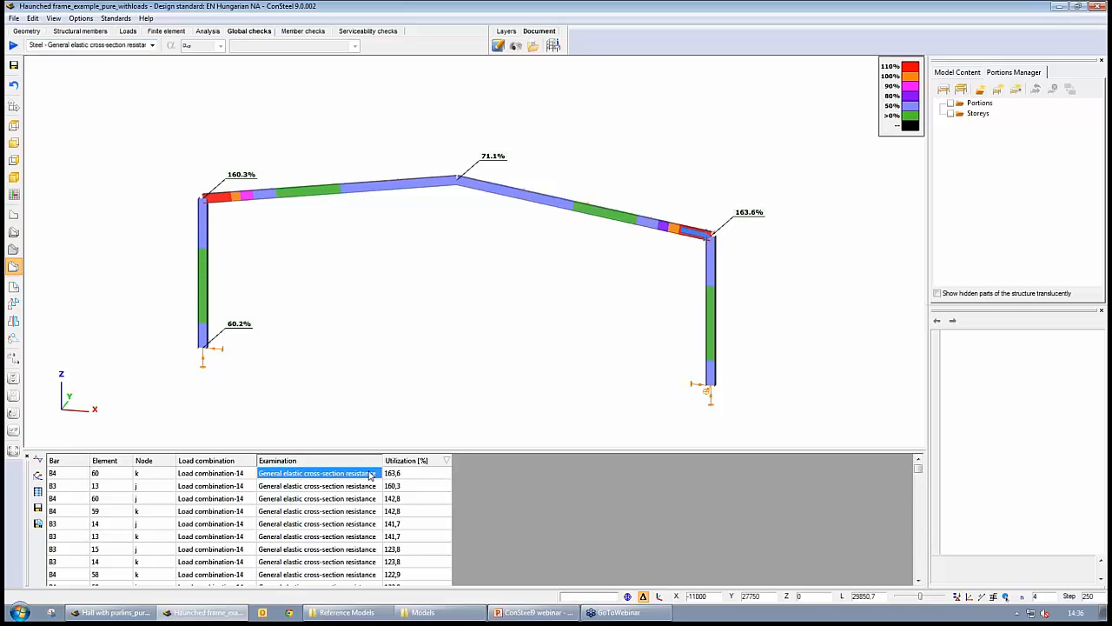
click(413, 475)
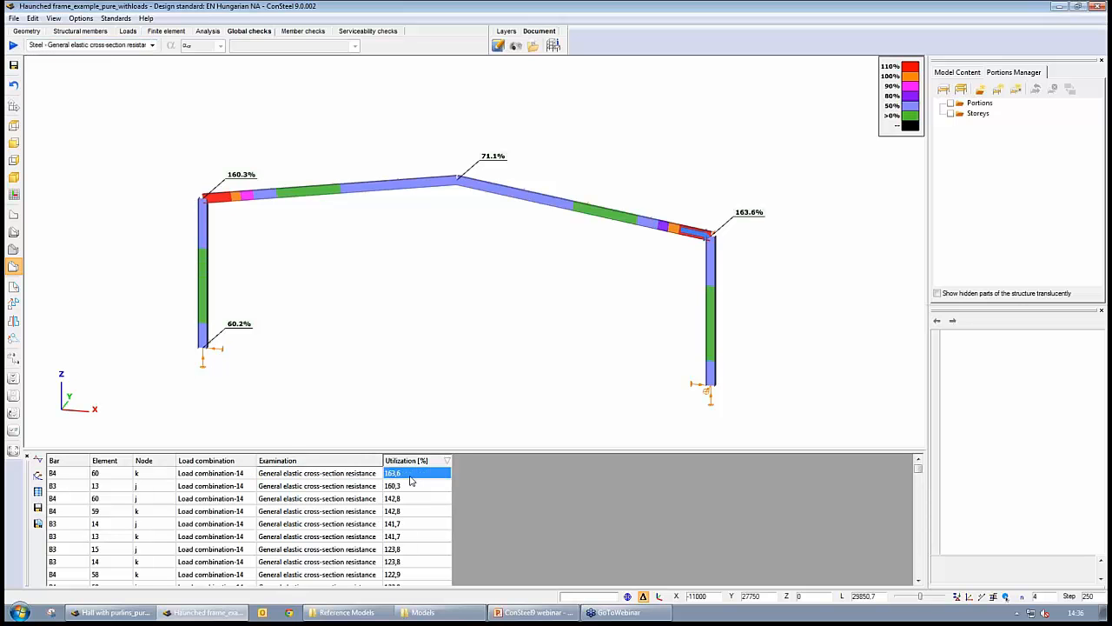
scroll(408, 479, down, 2)
scroll(407, 480, up, 2)
click(407, 489)
click(406, 500)
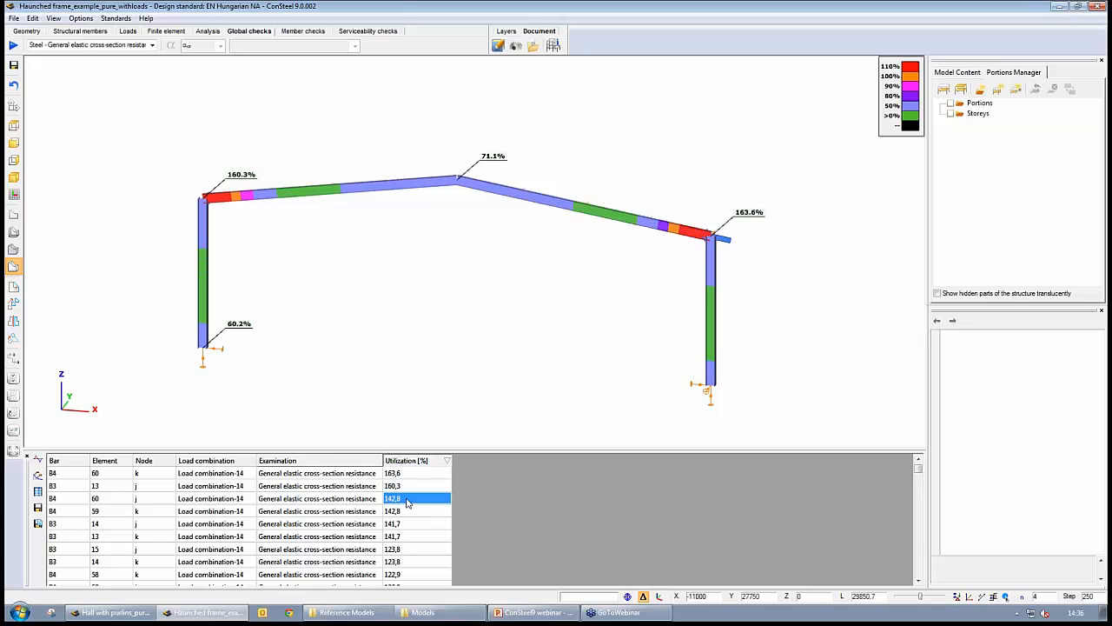
click(407, 510)
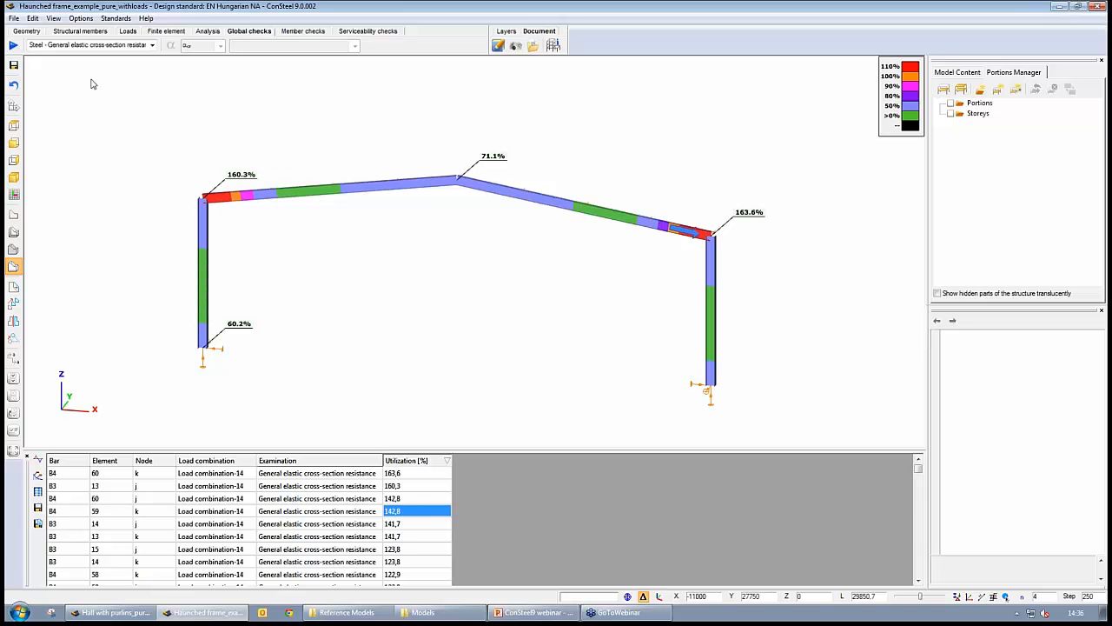
- Switch back to Dominant calculation results and open the section calculation for the most utilized table row
click(87, 45)
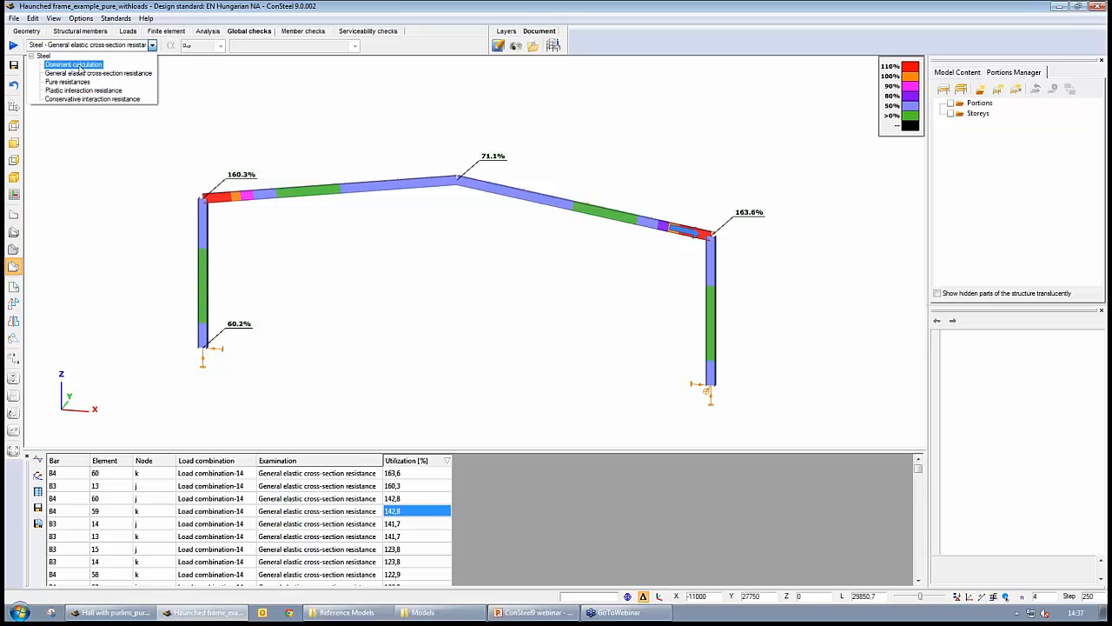
click(83, 91)
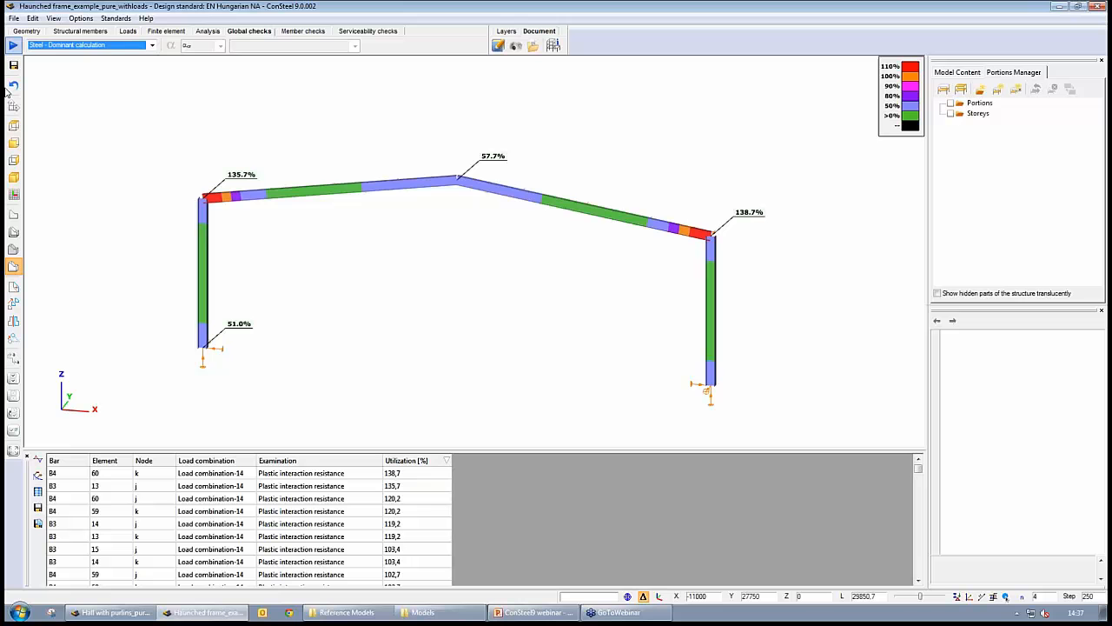
click(324, 477)
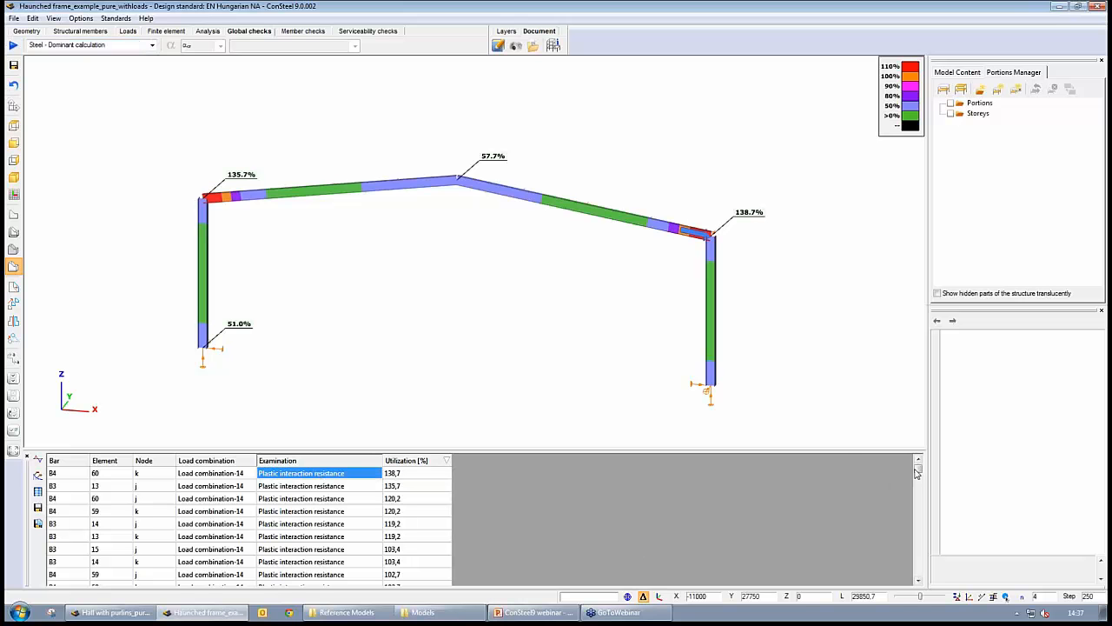
mouse_move(918, 473)
mouse_down()
mouse_move(918, 540)
mouse_move(919, 466)
mouse_up()
right_click(405, 477)
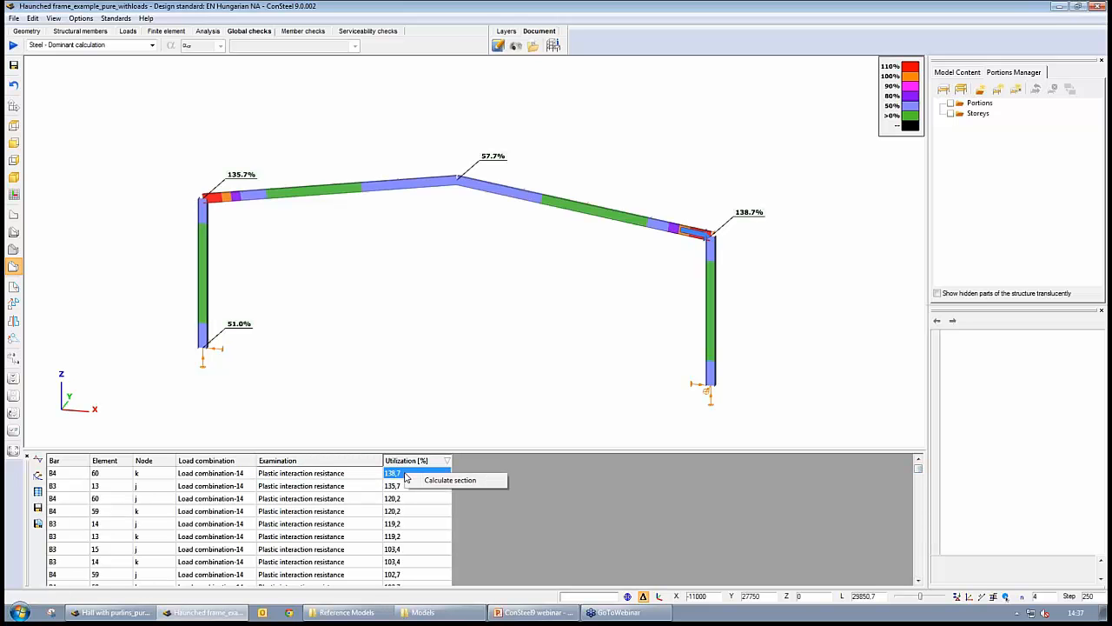
click(453, 483)
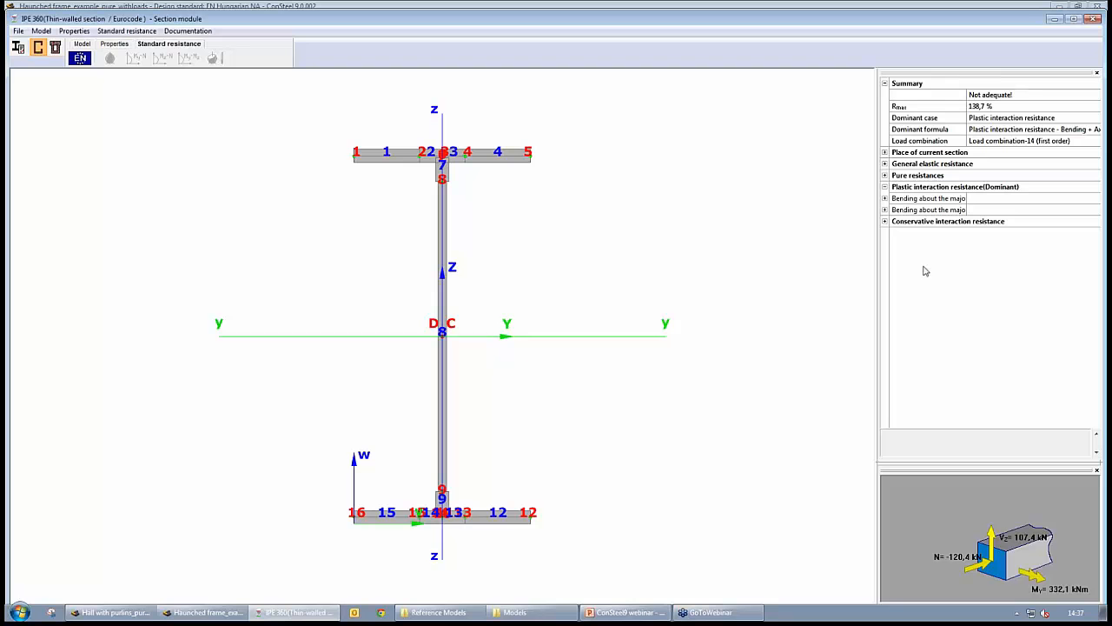
- Show the sectional forces for all load combinations in the section module, enlarging the forces table
click(81, 44)
click(90, 58)
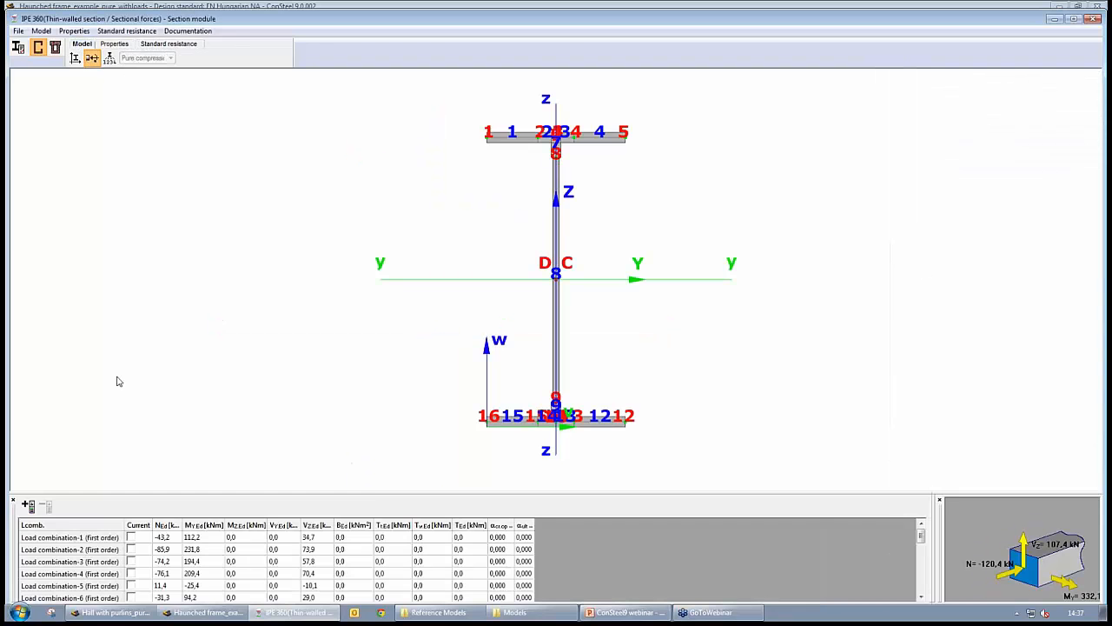
drag(365, 486, 419, 198)
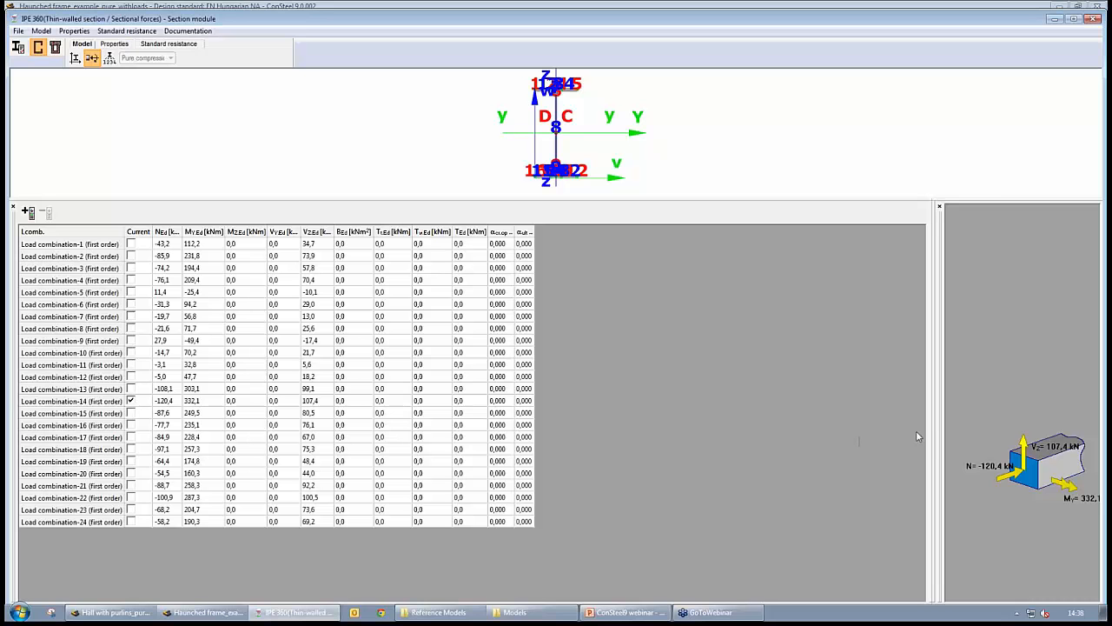
drag(937, 436, 741, 444)
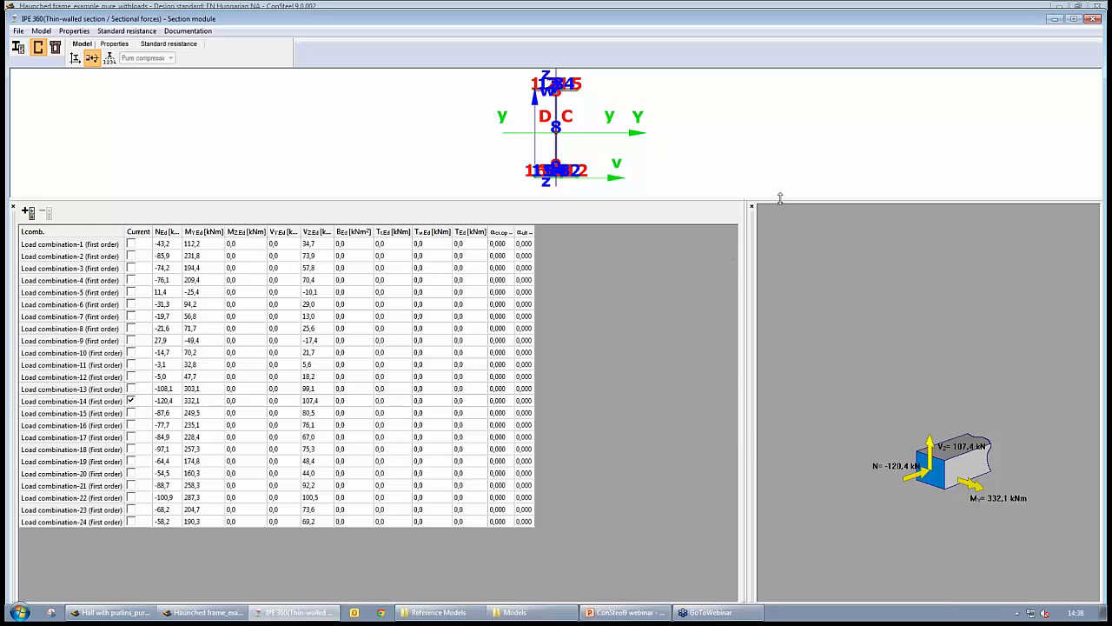
drag(779, 200, 789, 430)
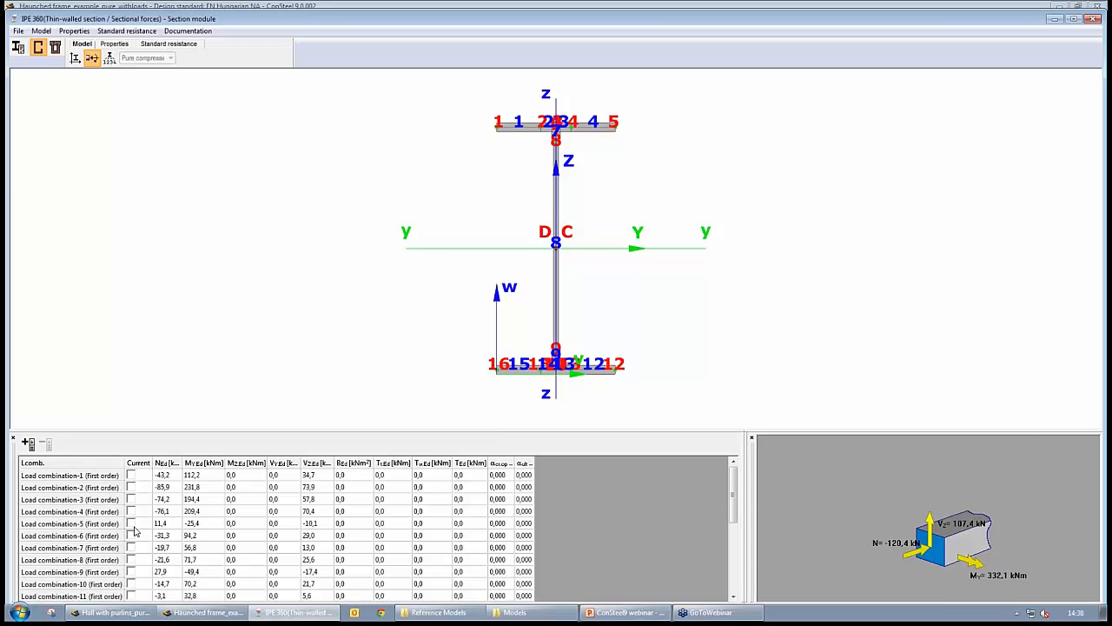
middle_drag(580, 303, 543, 311)
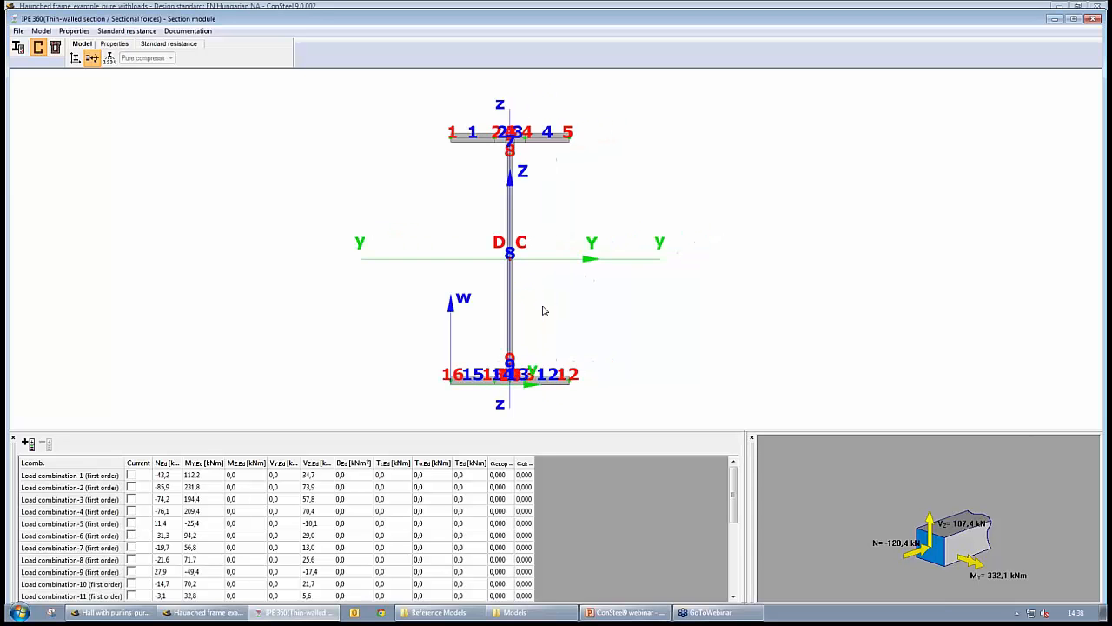
scroll(543, 310, up, 1)
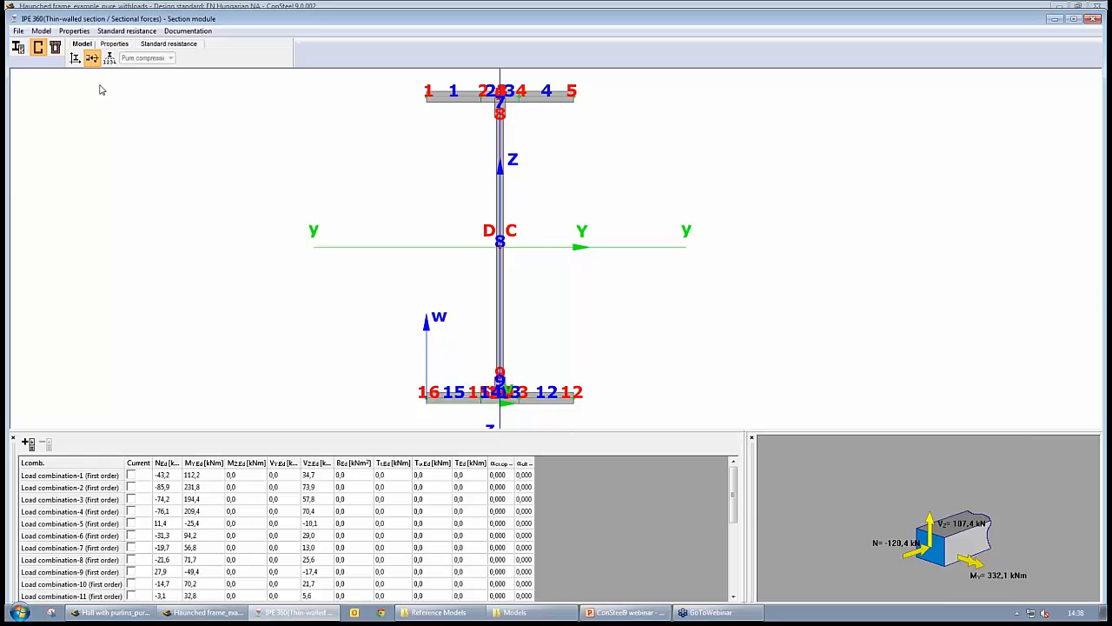
- Review the section geometry and the plate classes for pure compression and pure bending
click(74, 57)
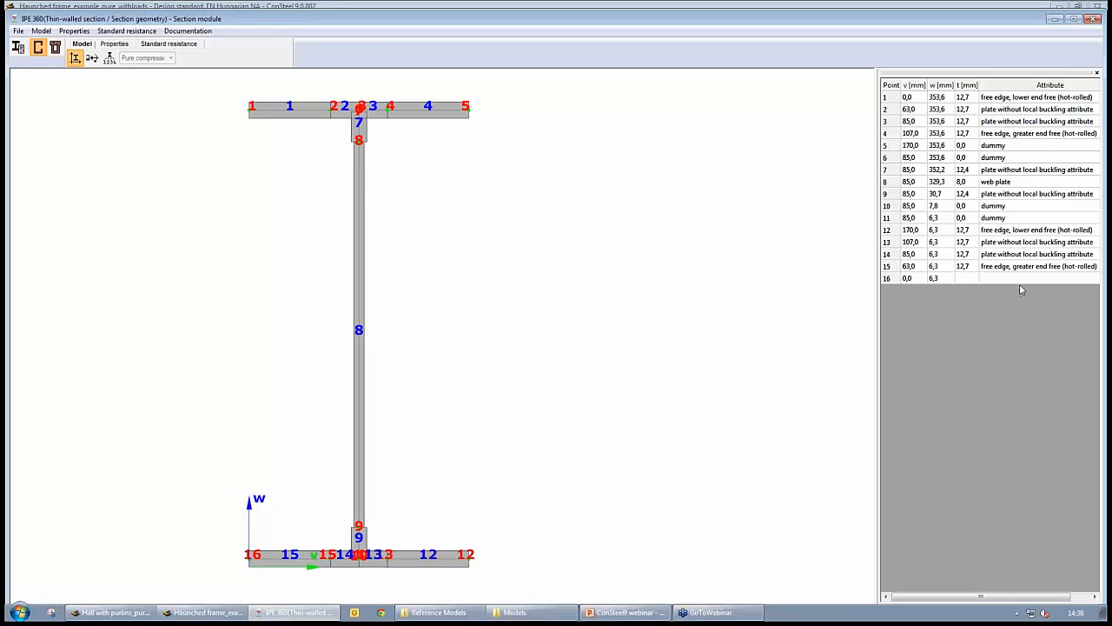
click(109, 58)
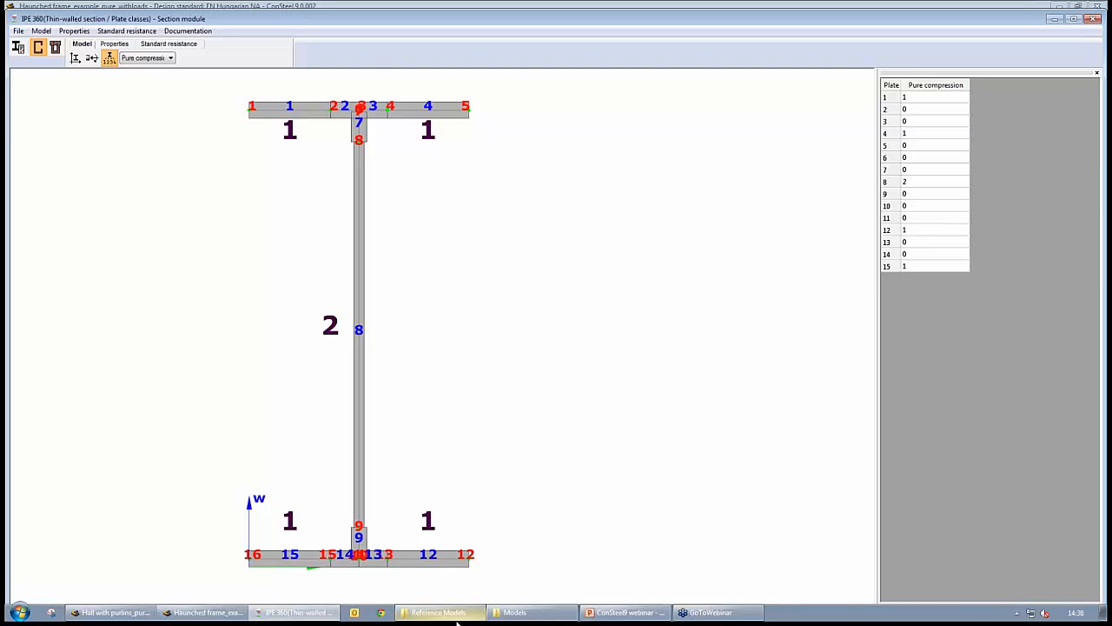
click(165, 58)
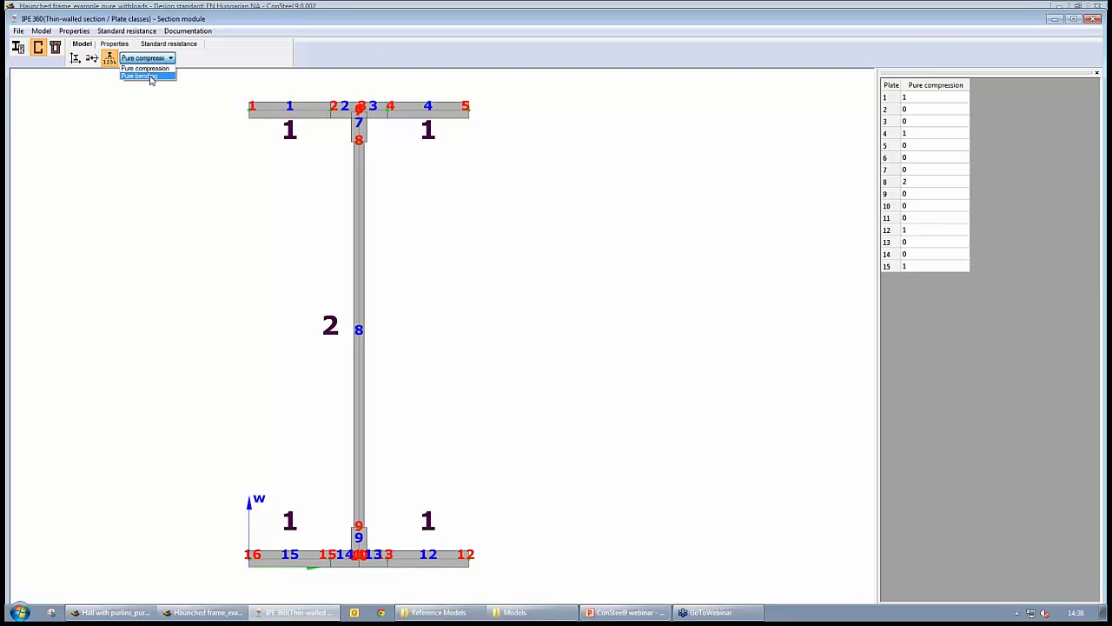
click(139, 77)
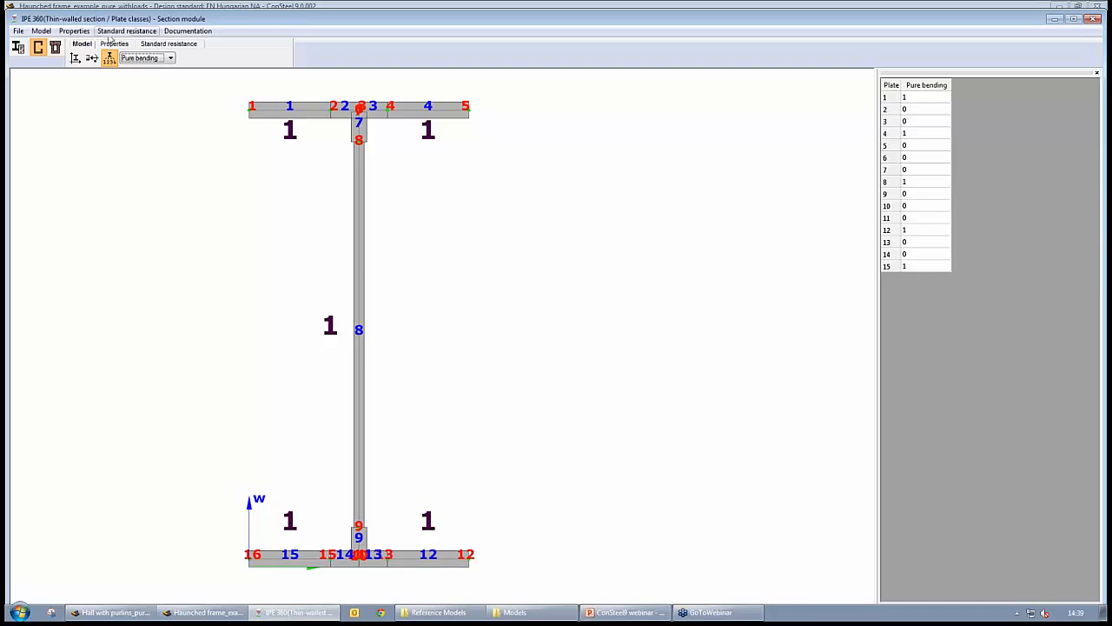
- Open the standard resistance results and review the summary and resistance categories of the section check
click(165, 45)
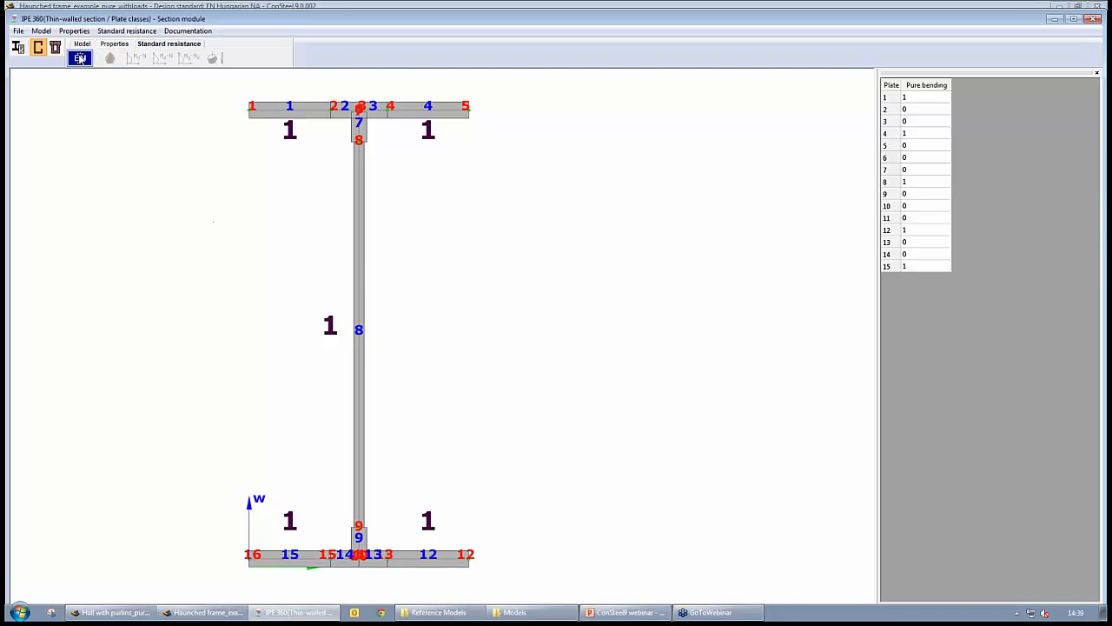
click(79, 58)
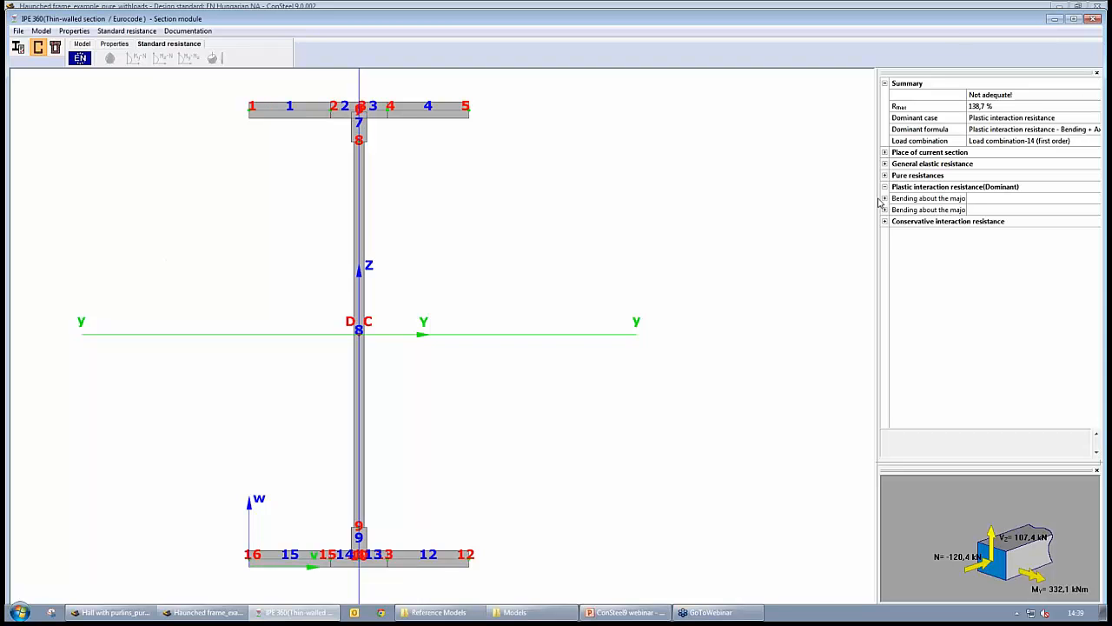
drag(880, 201, 761, 199)
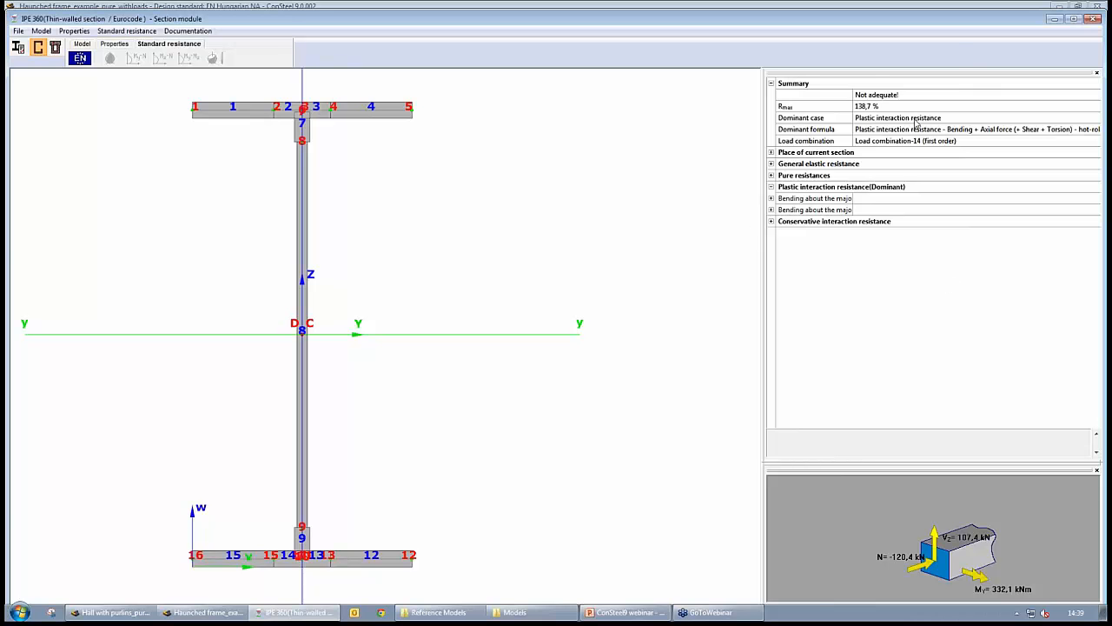
click(819, 165)
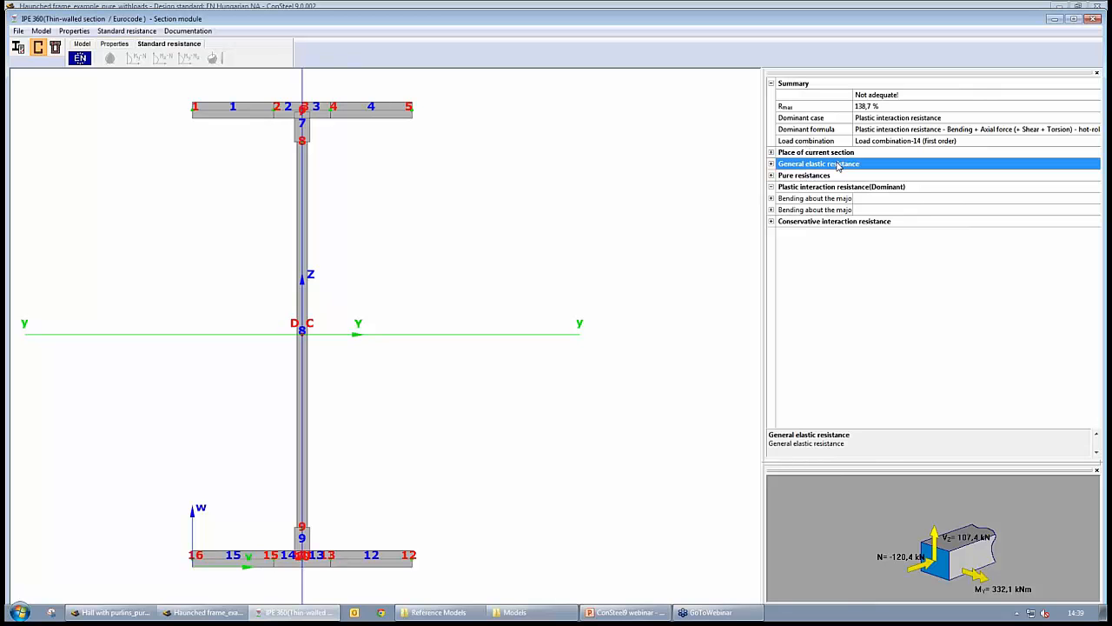
click(800, 179)
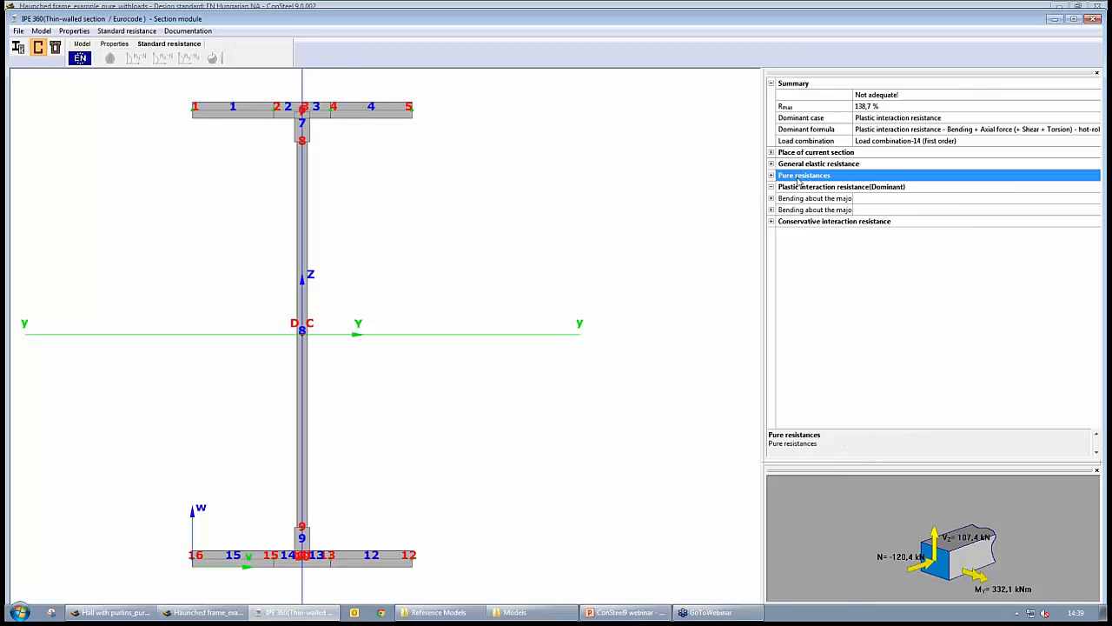
click(807, 188)
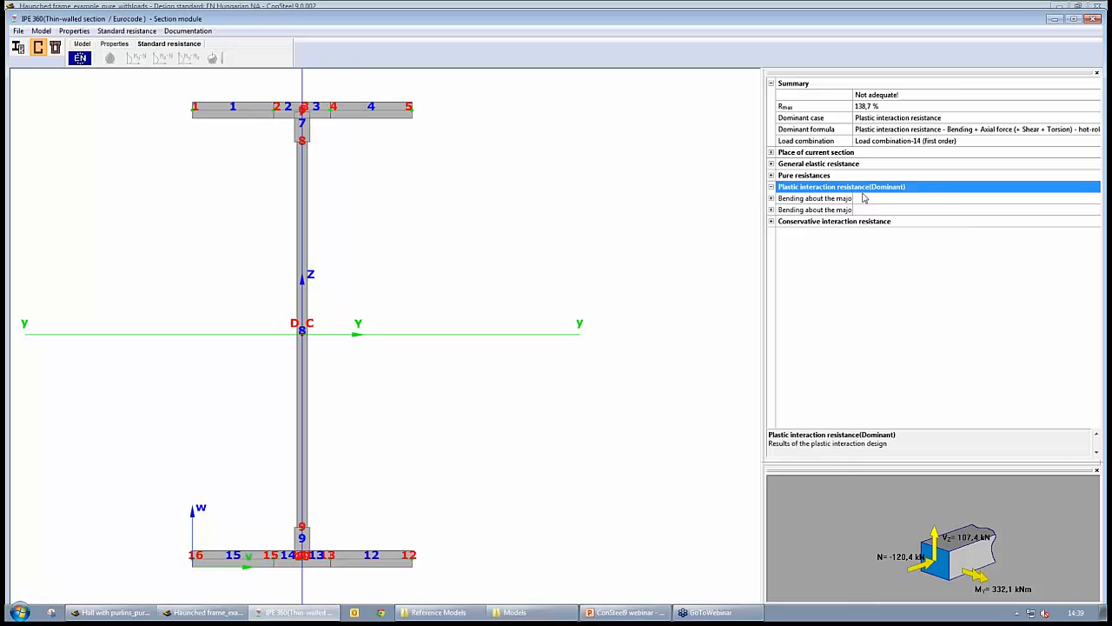
click(834, 224)
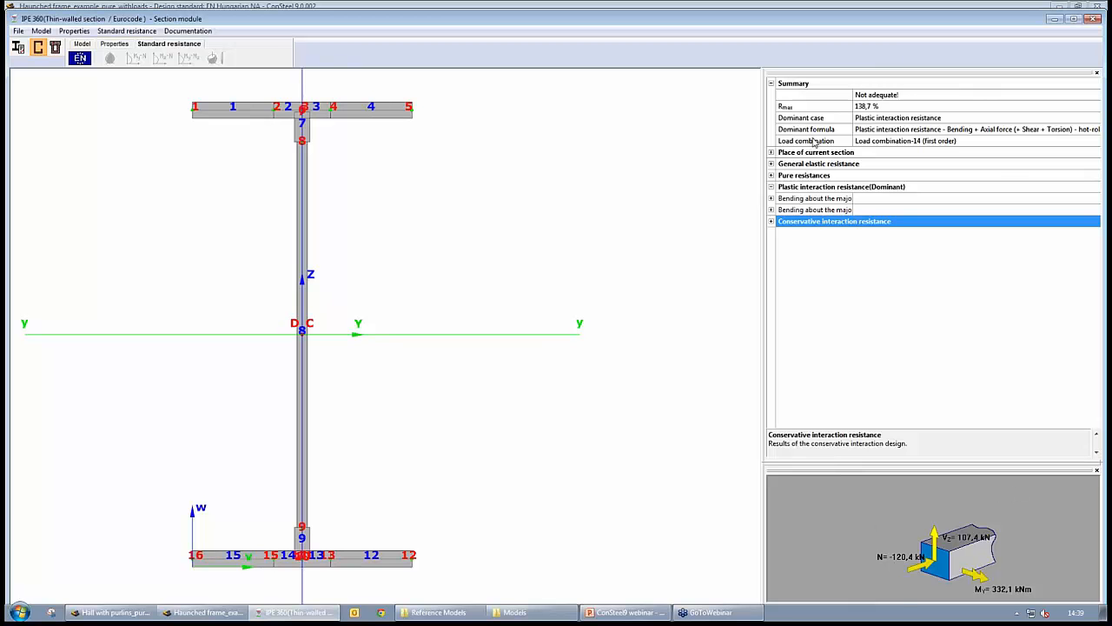
click(878, 108)
click(883, 129)
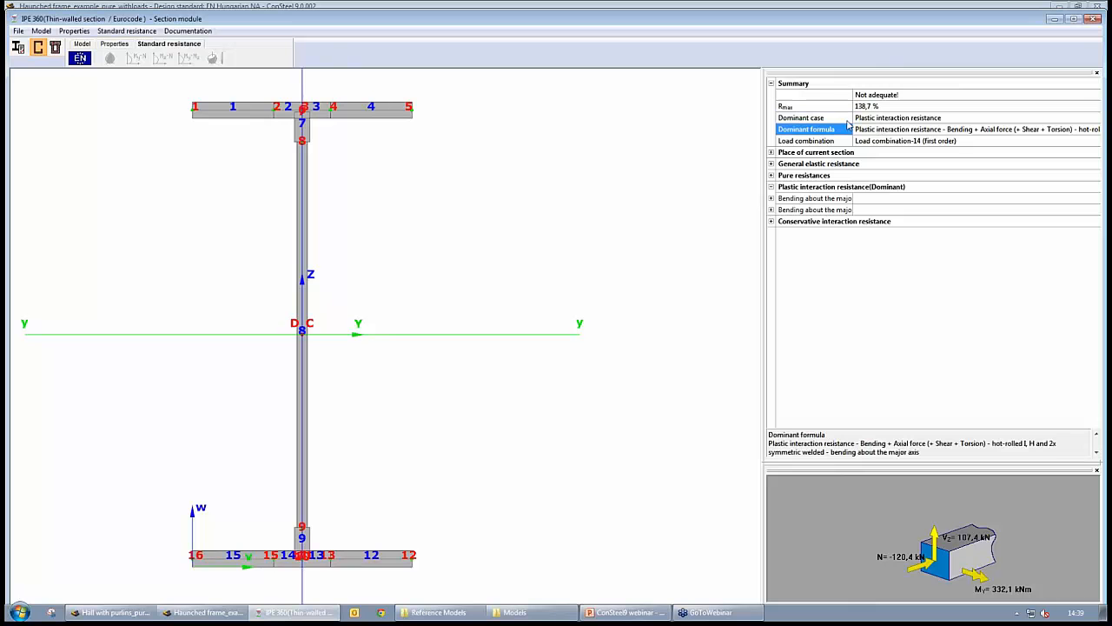
- Expand the bending about the major axis dominant check and inspect its formula, resistances and notes
click(770, 210)
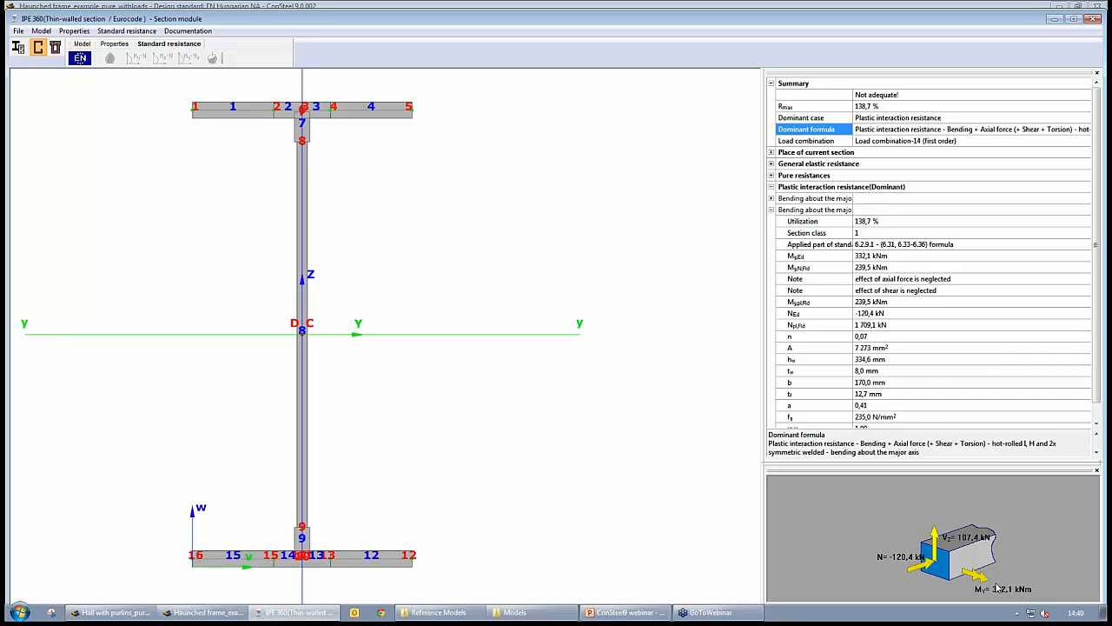
click(822, 211)
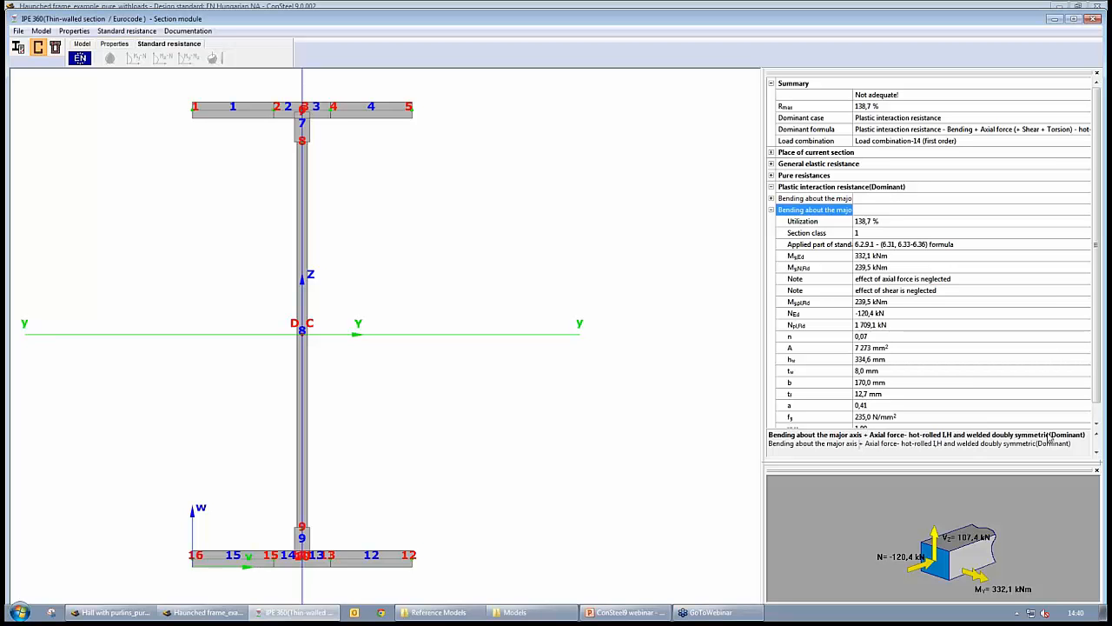
click(828, 248)
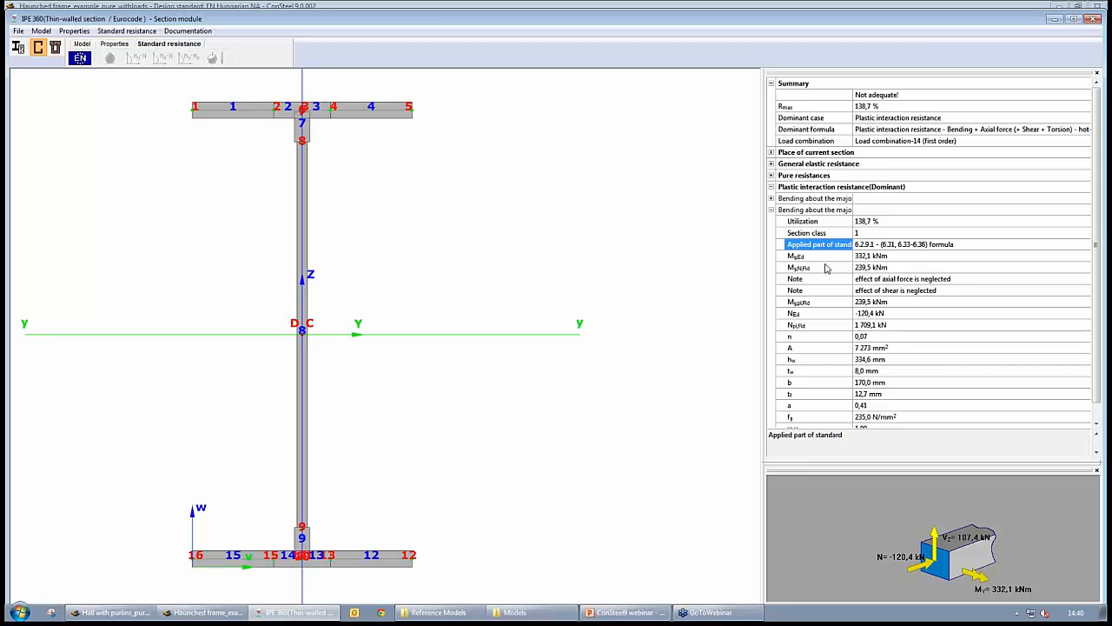
click(829, 279)
click(828, 292)
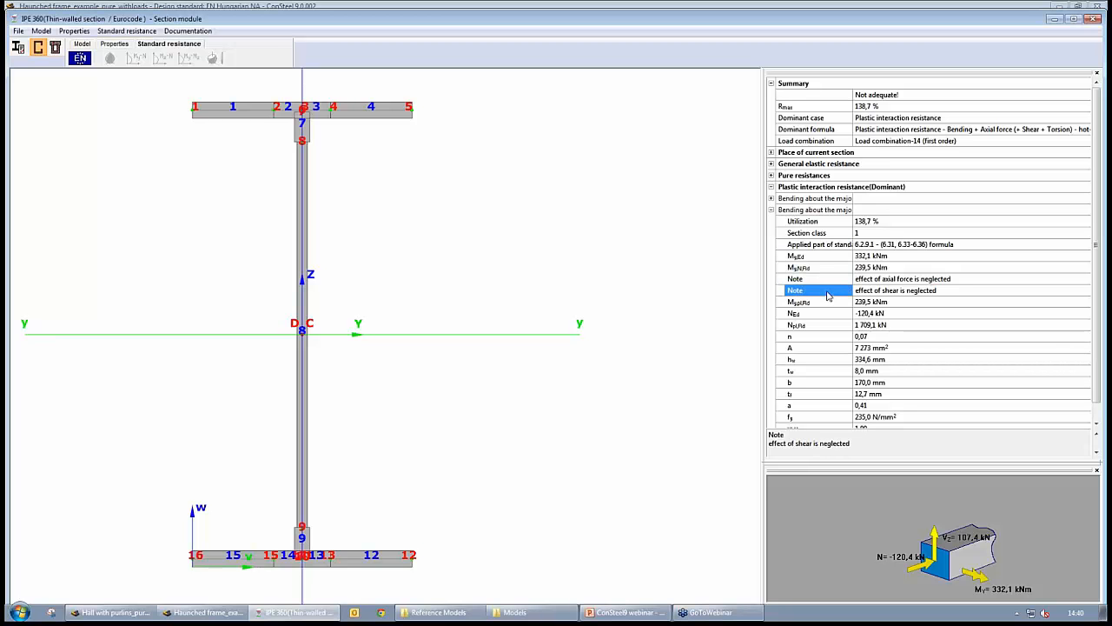
click(832, 280)
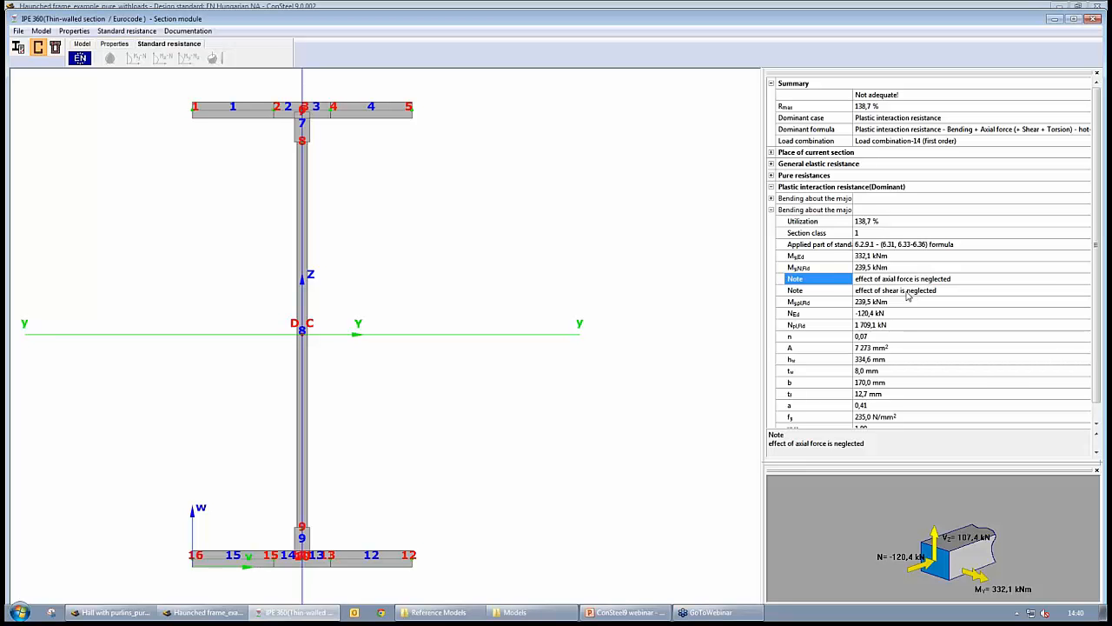
- Expand the pure resistances and review the compression, bending about the major axis and minor axis shear checks
click(869, 220)
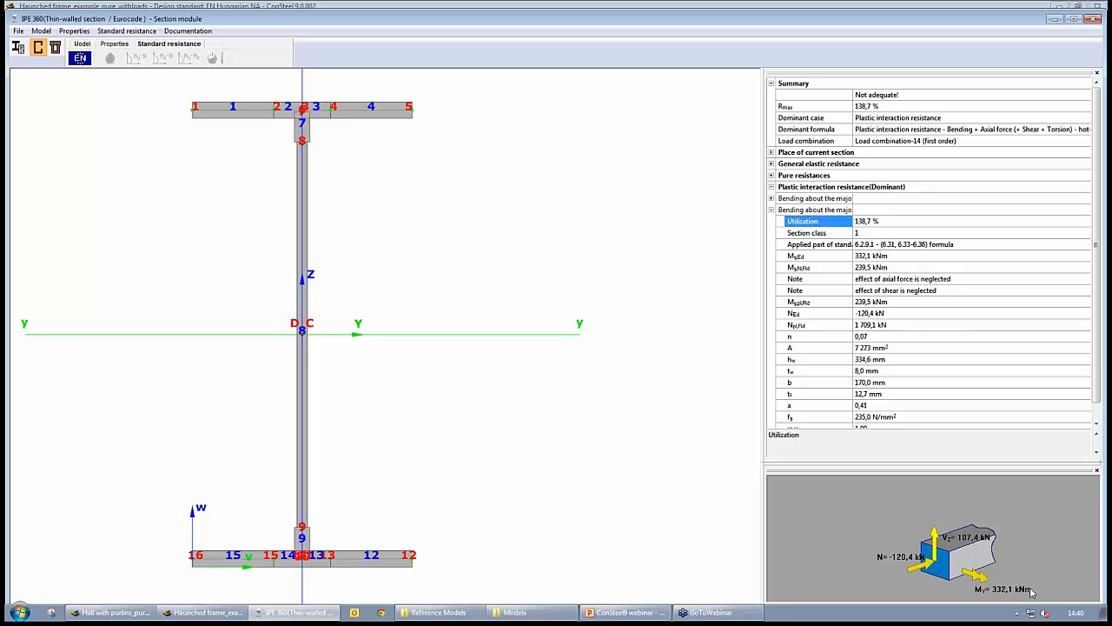
click(770, 187)
click(771, 175)
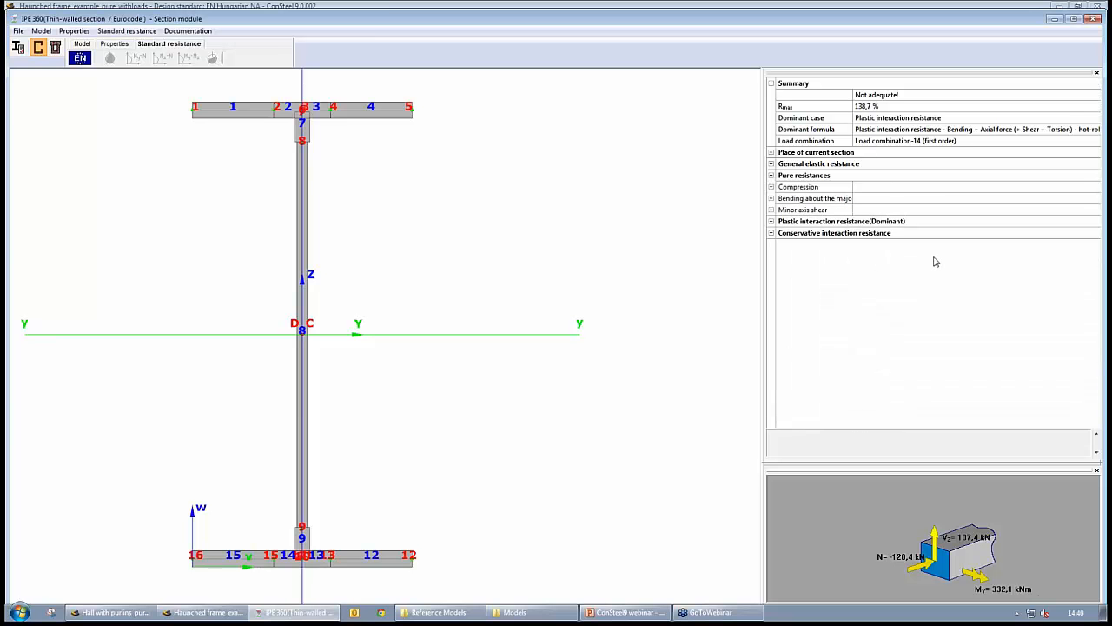
click(771, 187)
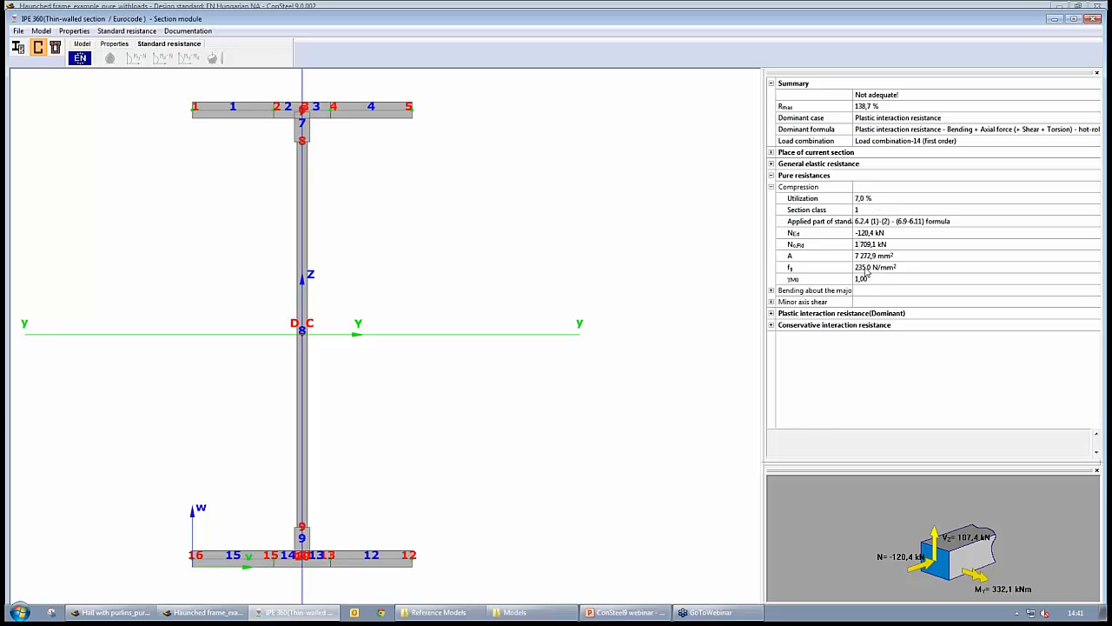
click(771, 188)
click(771, 209)
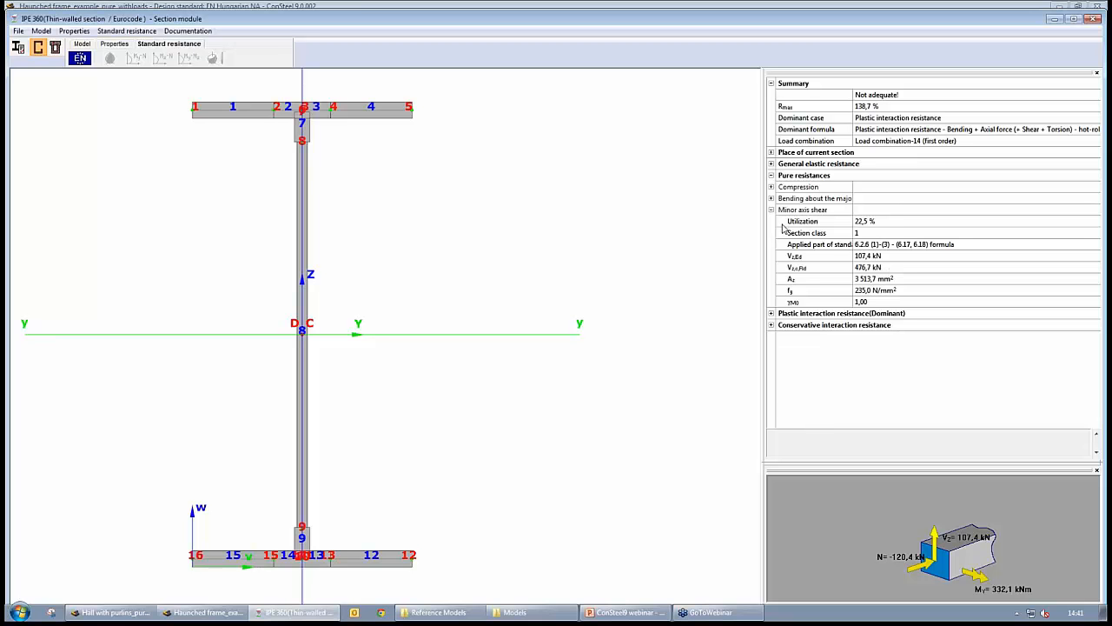
click(771, 198)
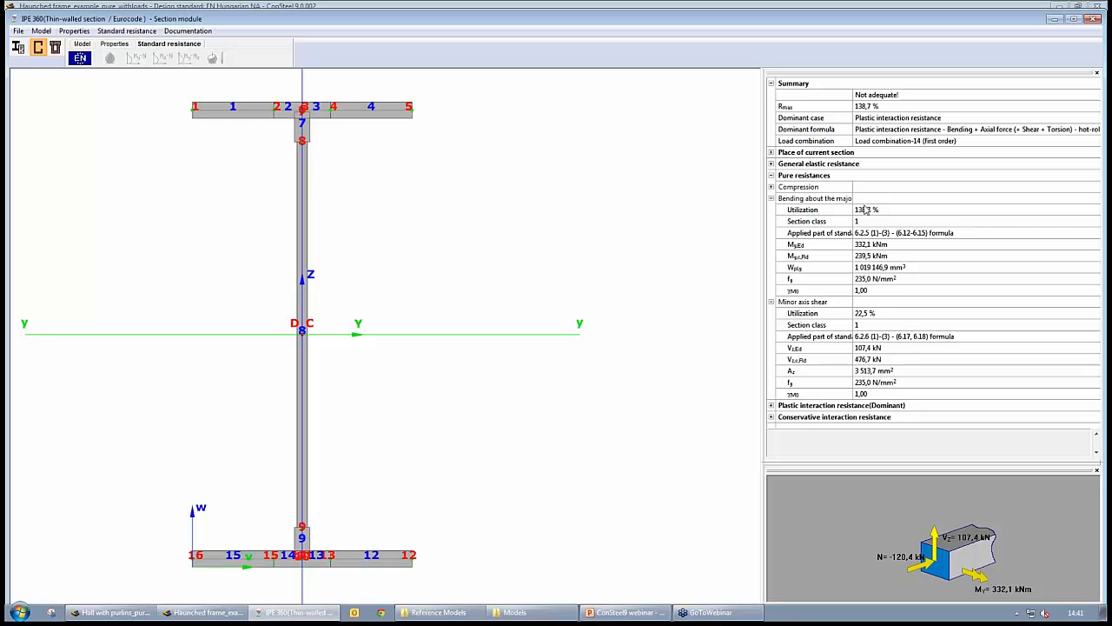
- Expand the general elastic resistance check and inspect its stress components and their descriptions
click(771, 164)
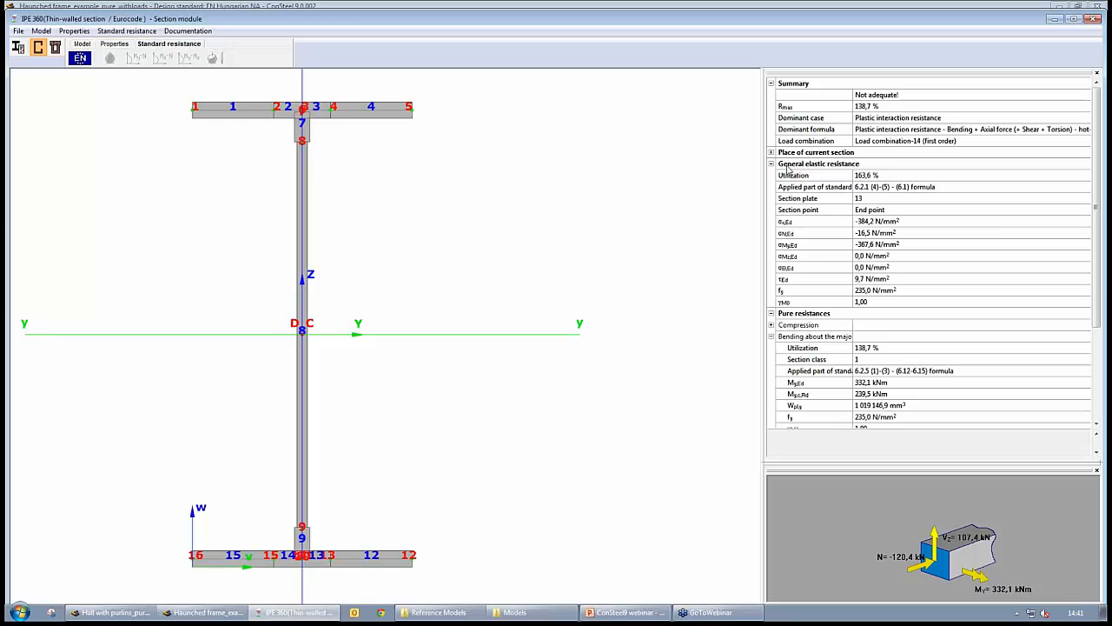
click(798, 236)
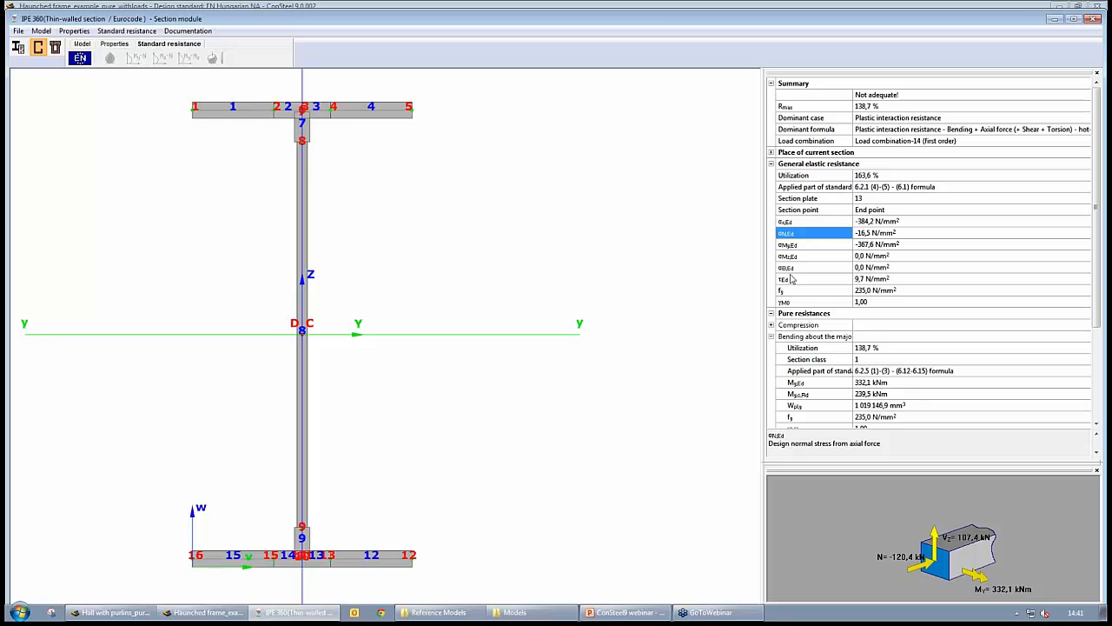
drag(853, 191, 855, 191)
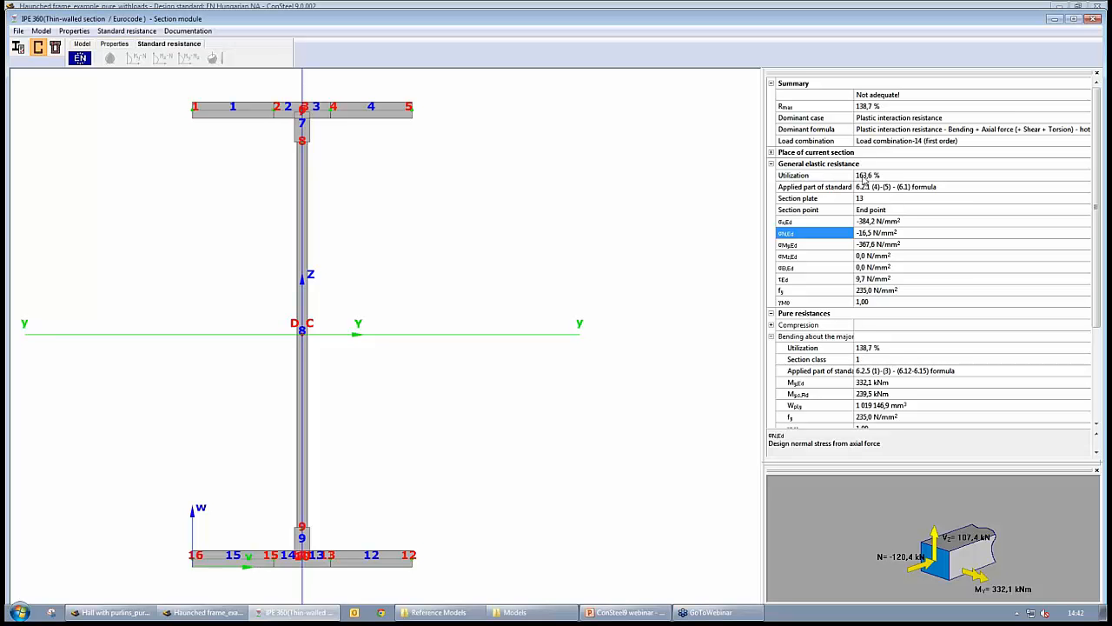
click(821, 245)
click(809, 234)
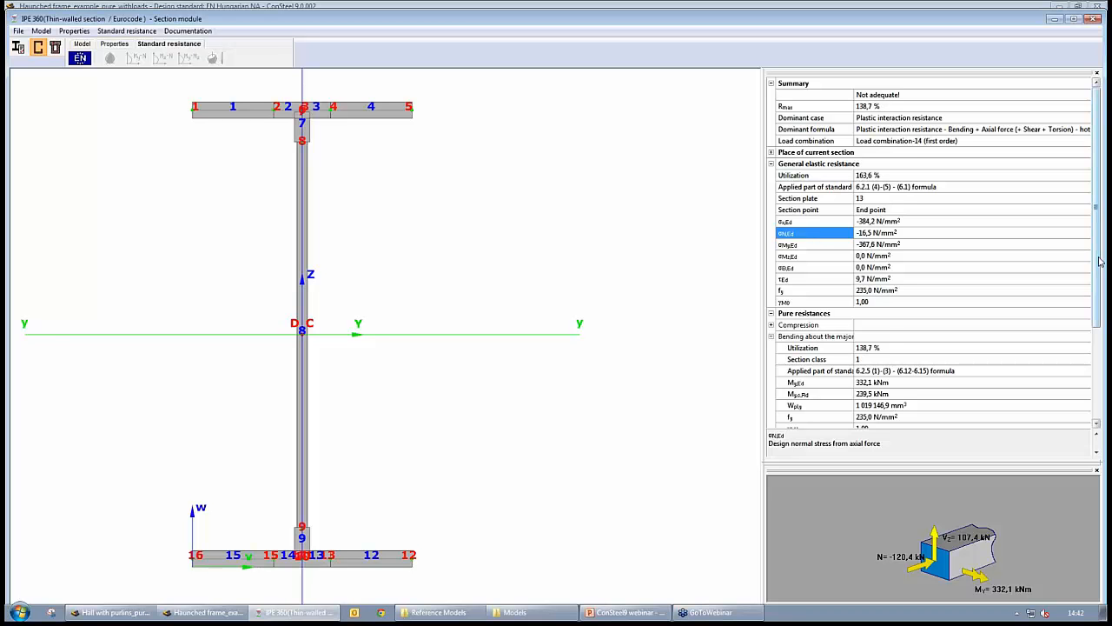
click(1098, 357)
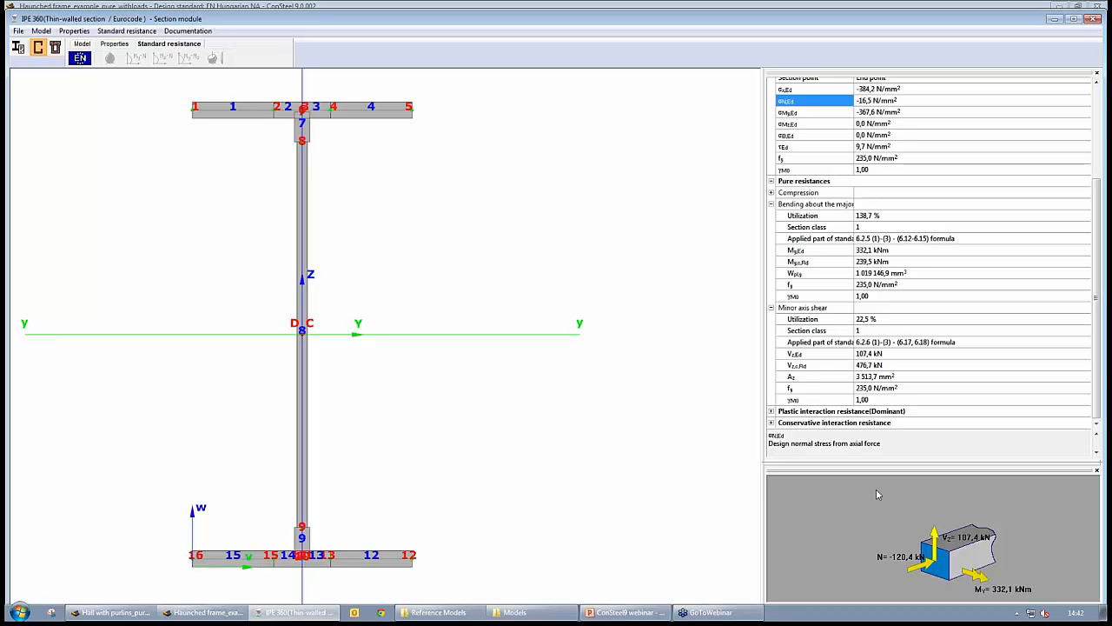
- Define a welded-from-plates I macro section with 200 mm wide, 14 mm thick flanges and a 650 mm height
click(18, 47)
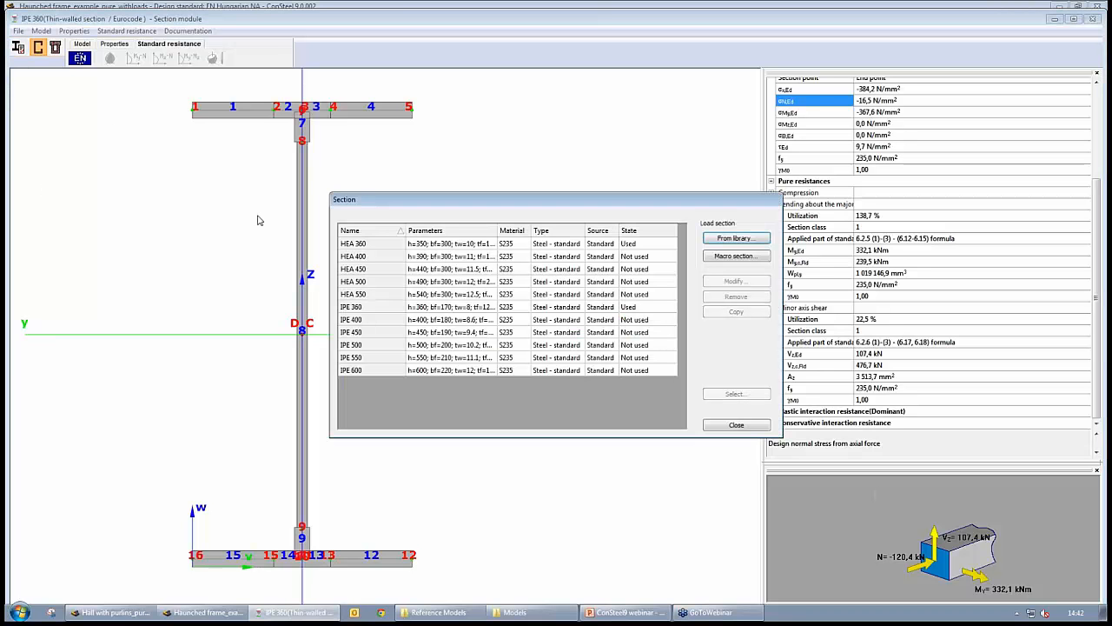
click(721, 255)
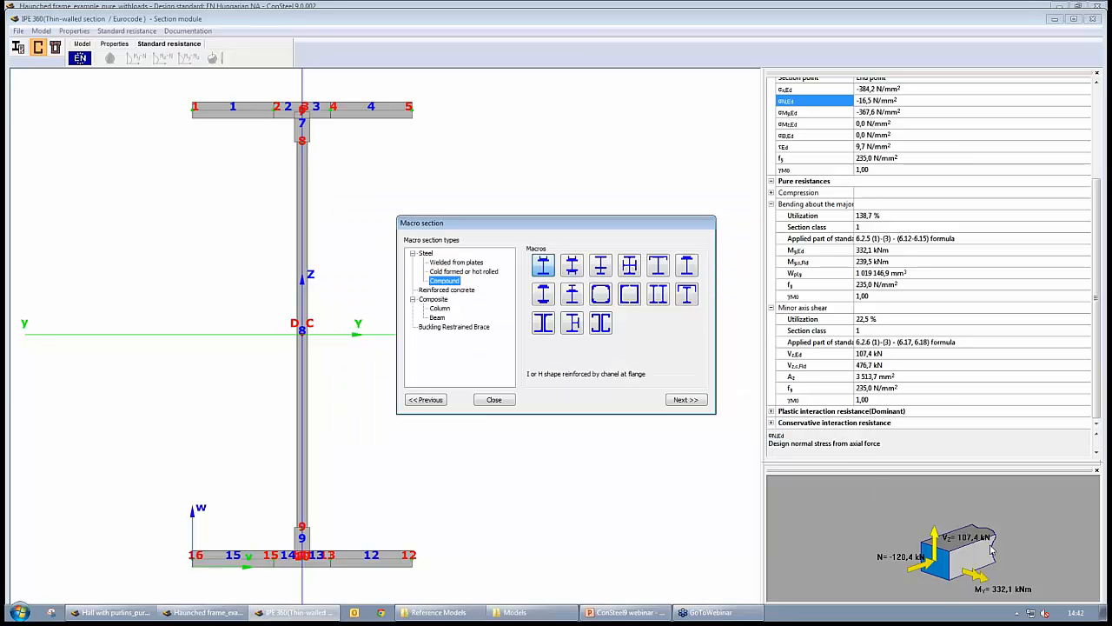
click(452, 262)
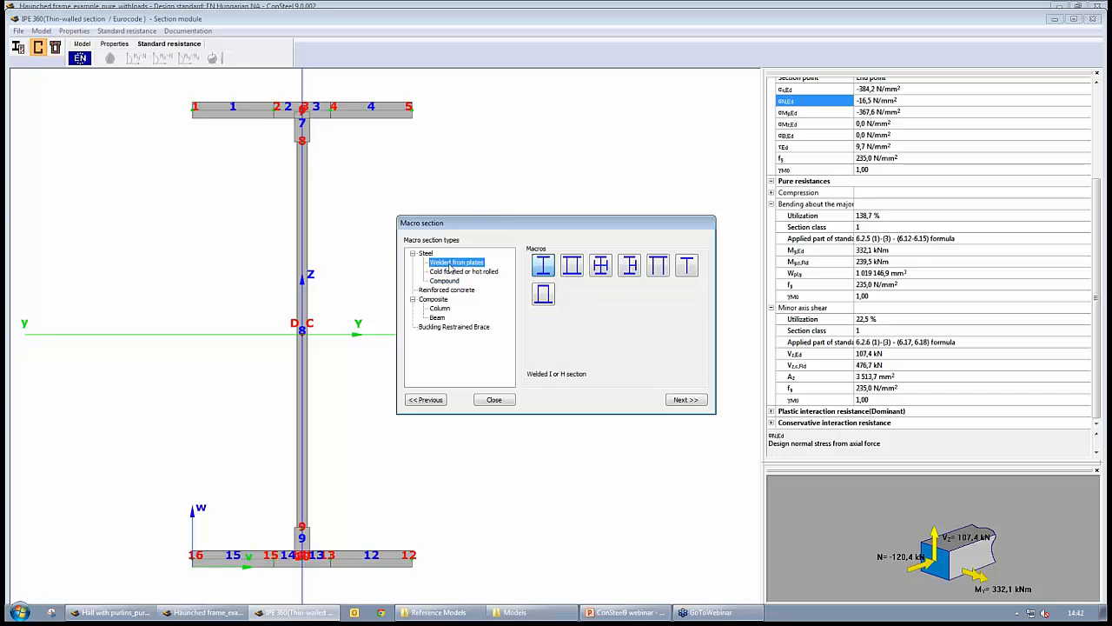
click(544, 266)
click(687, 401)
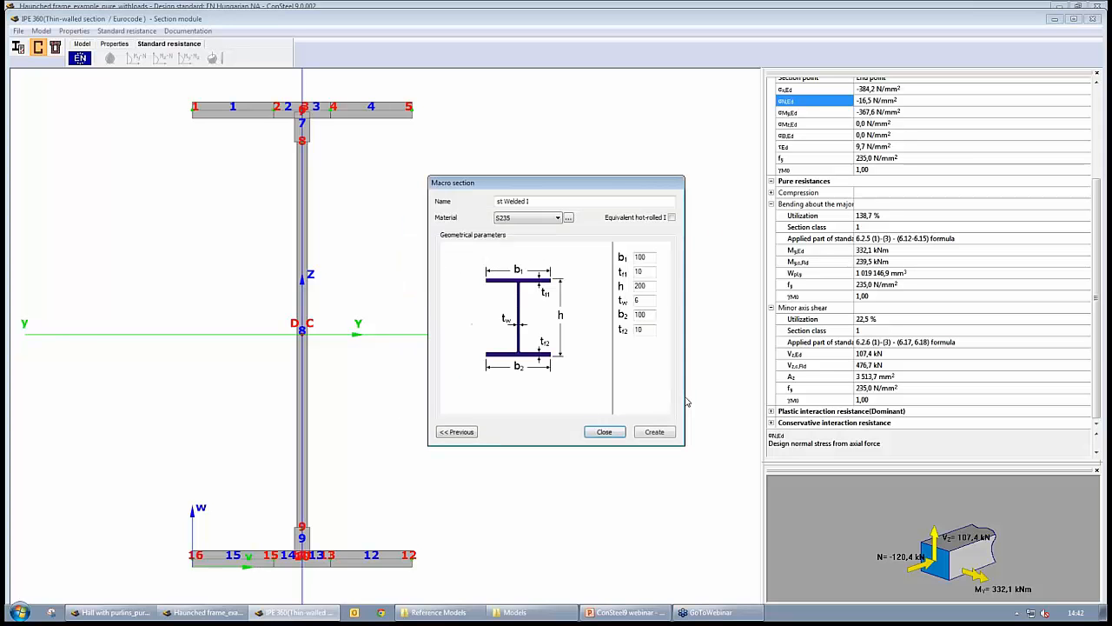
double_click(649, 256)
text(200)
key(Tab)
text(14)
double_click(655, 284)
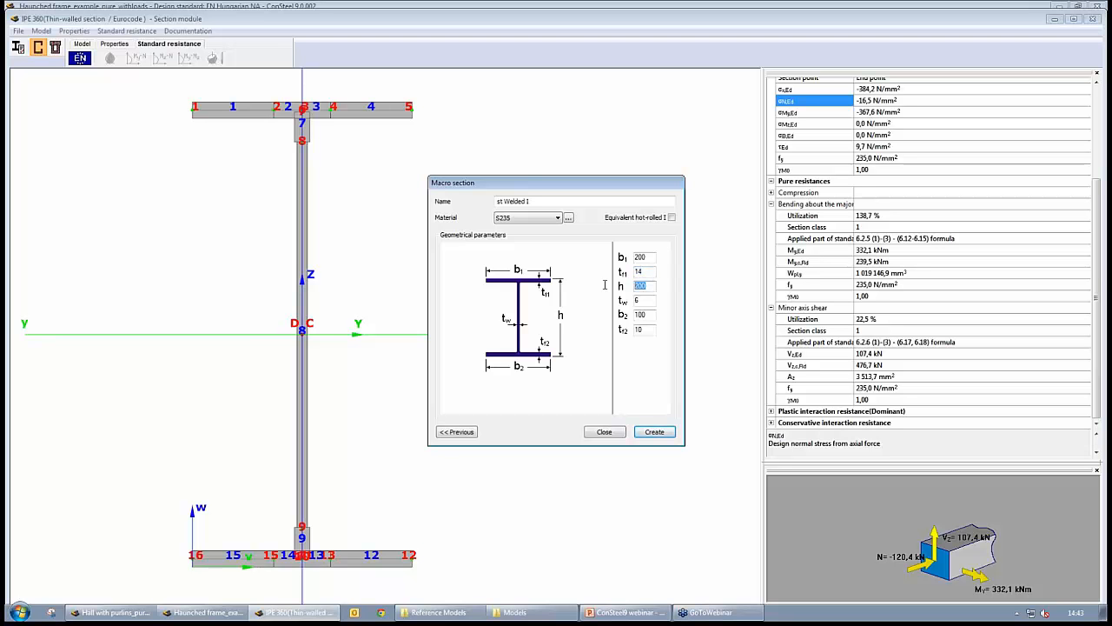
text(650)
key(Tab)
key(Tab)
text(200)
key(Tab)
text(14)
- Set the welded section's material to S355, create it and select it as the checked section
click(531, 218)
scroll(526, 233, down, 5)
click(526, 228)
click(654, 432)
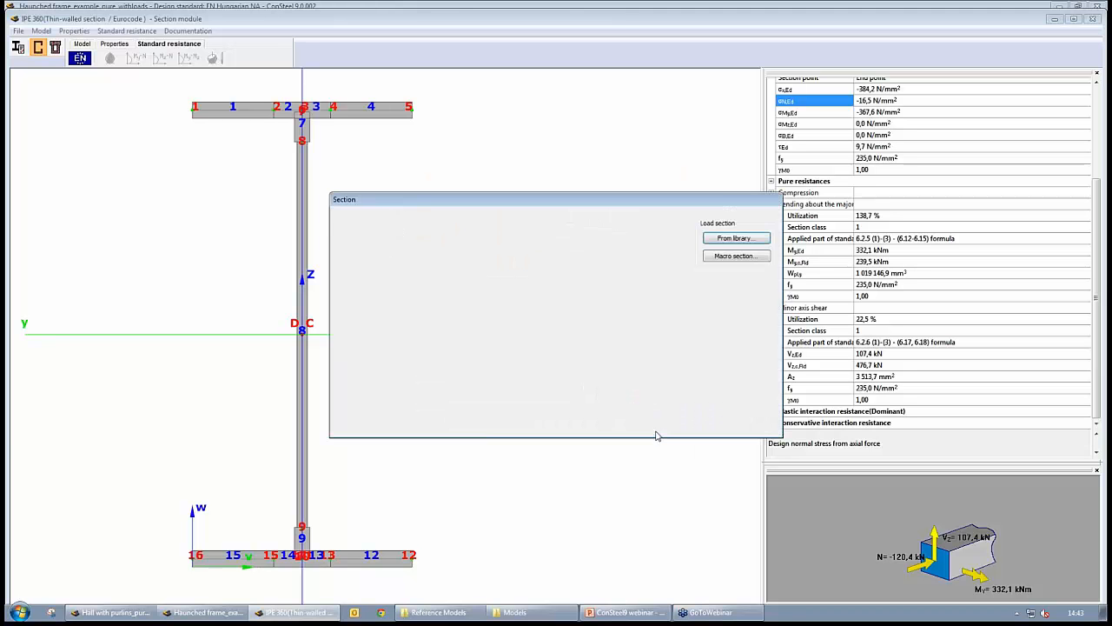
click(389, 383)
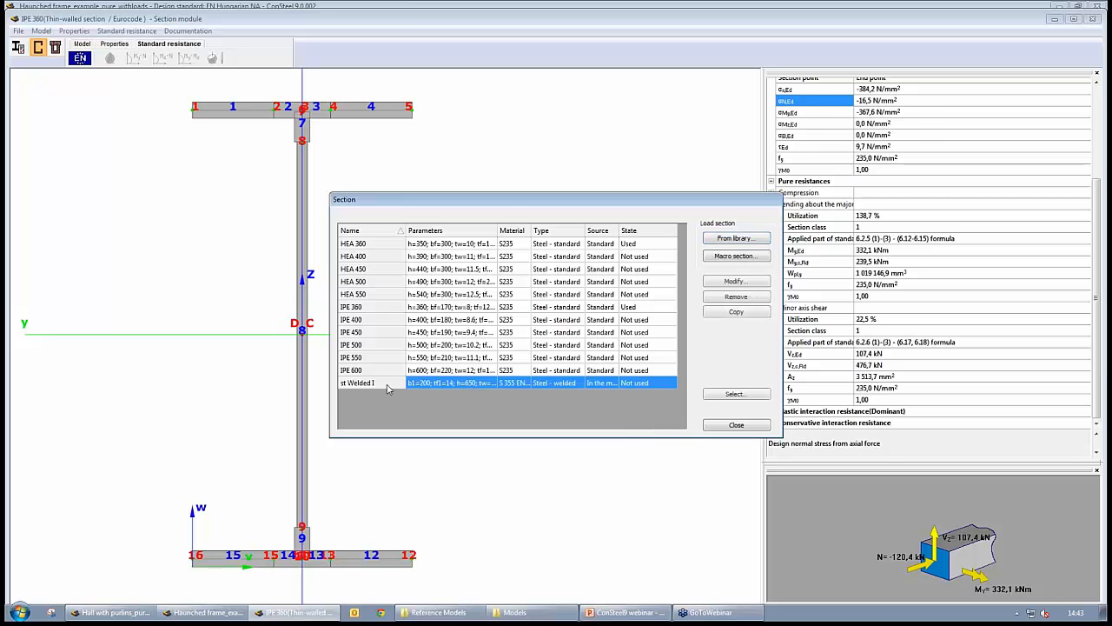
click(737, 395)
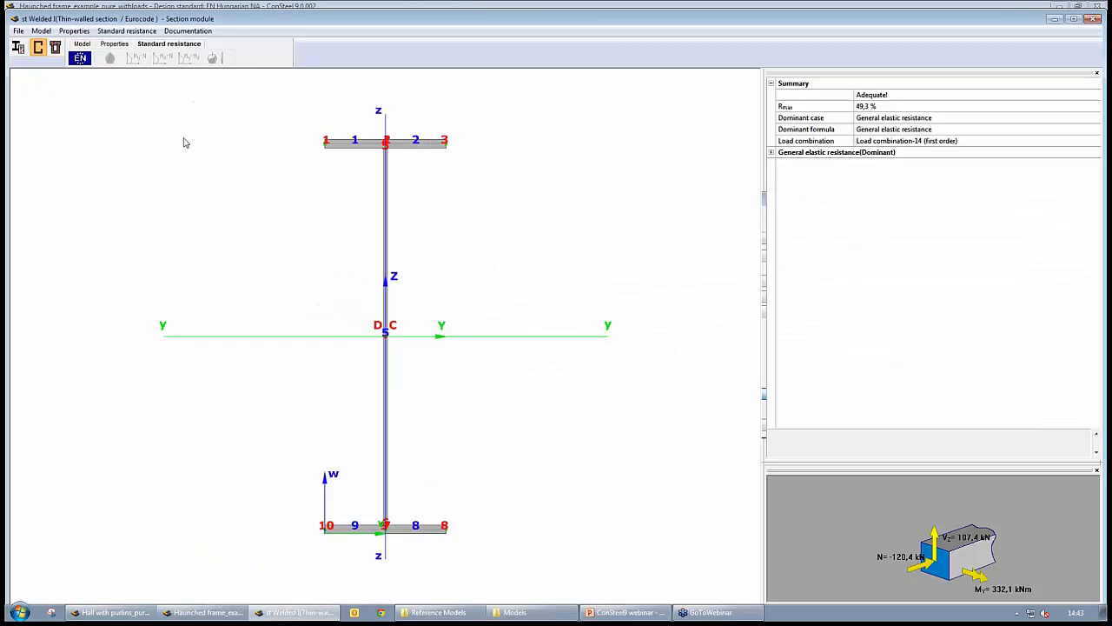
- Review the plate classes of the welded section for pure bending and pure compression
click(82, 43)
click(109, 58)
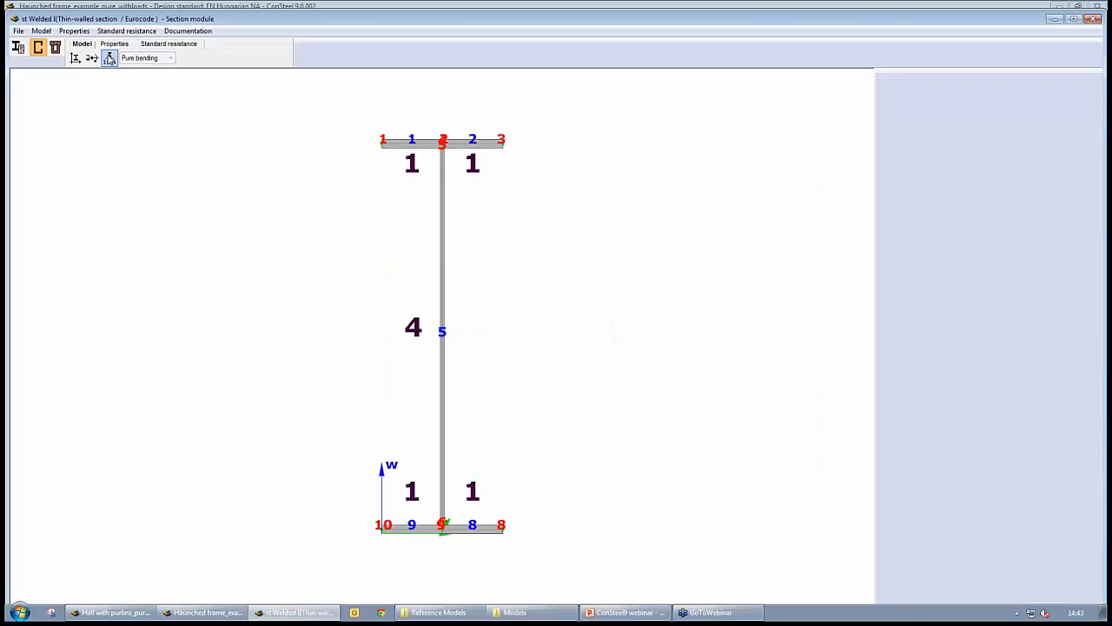
click(146, 58)
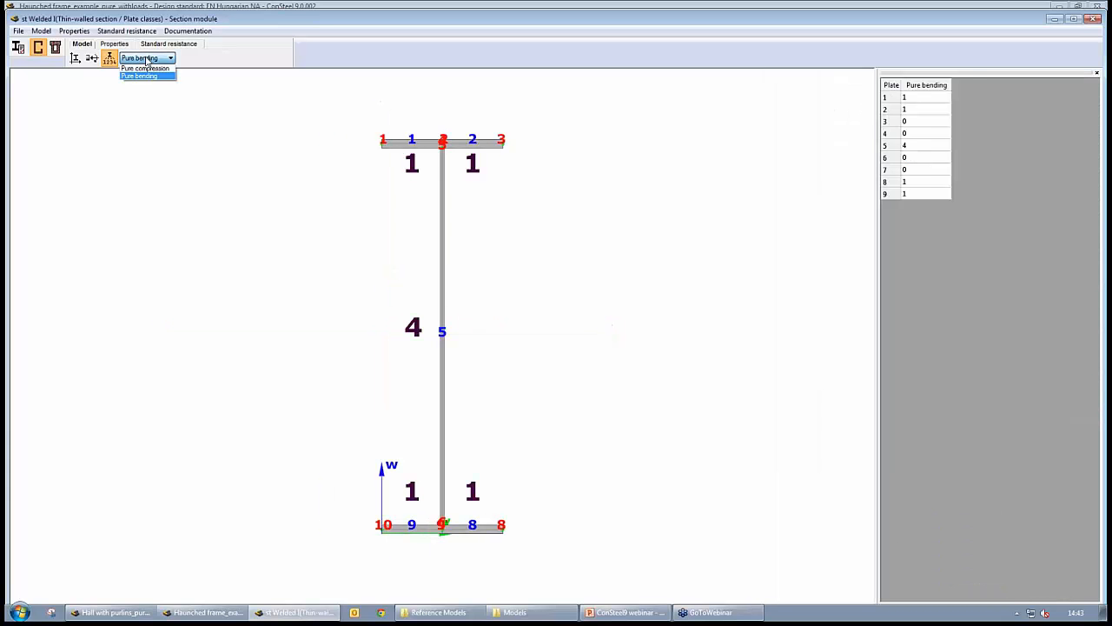
click(145, 67)
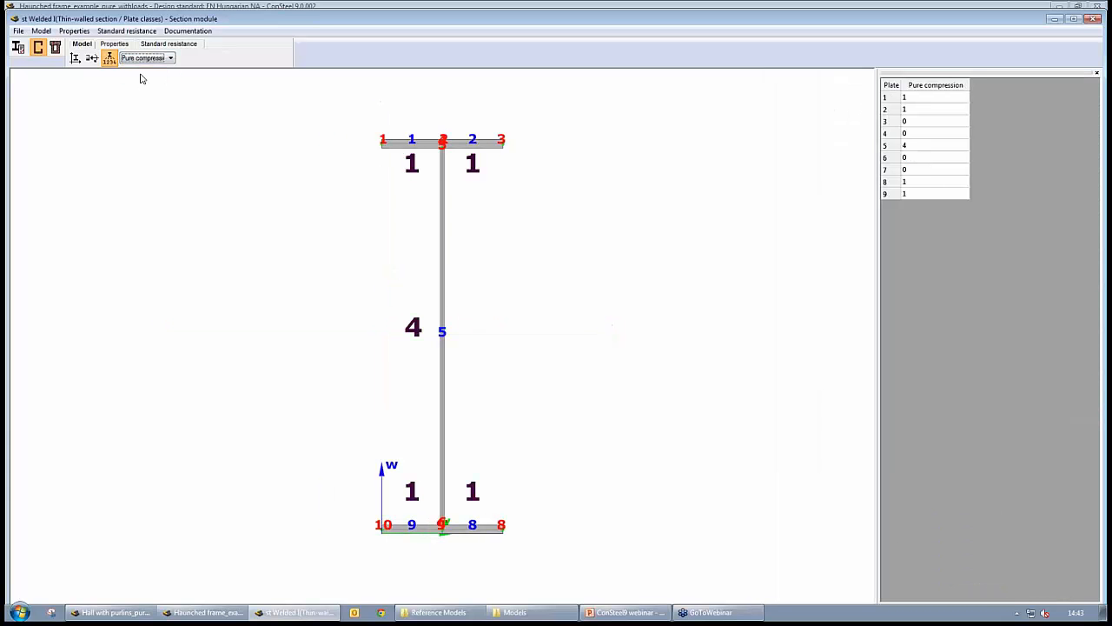
scroll(143, 79, down, 1)
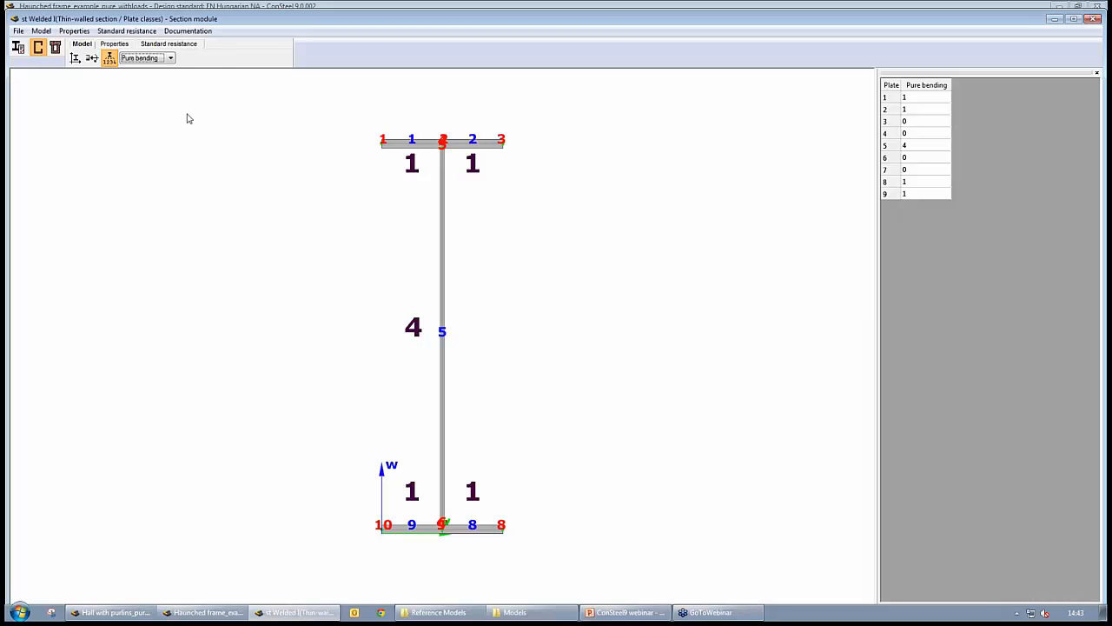
- Open the standard resistance results for the welded section and review its general elastic and web buckling resistance checks
click(170, 44)
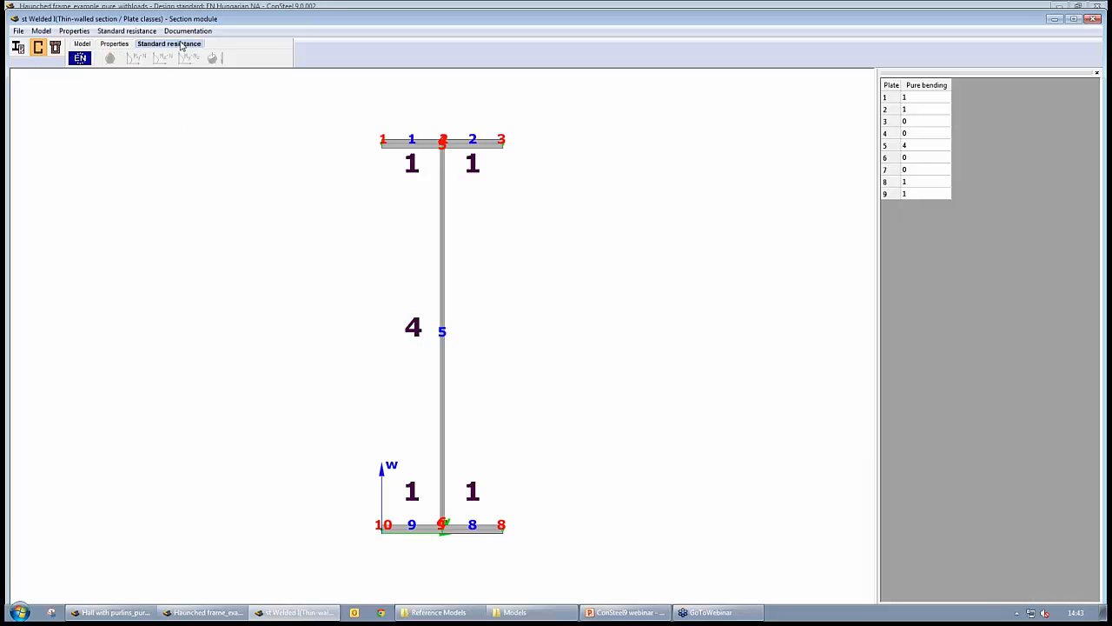
click(79, 57)
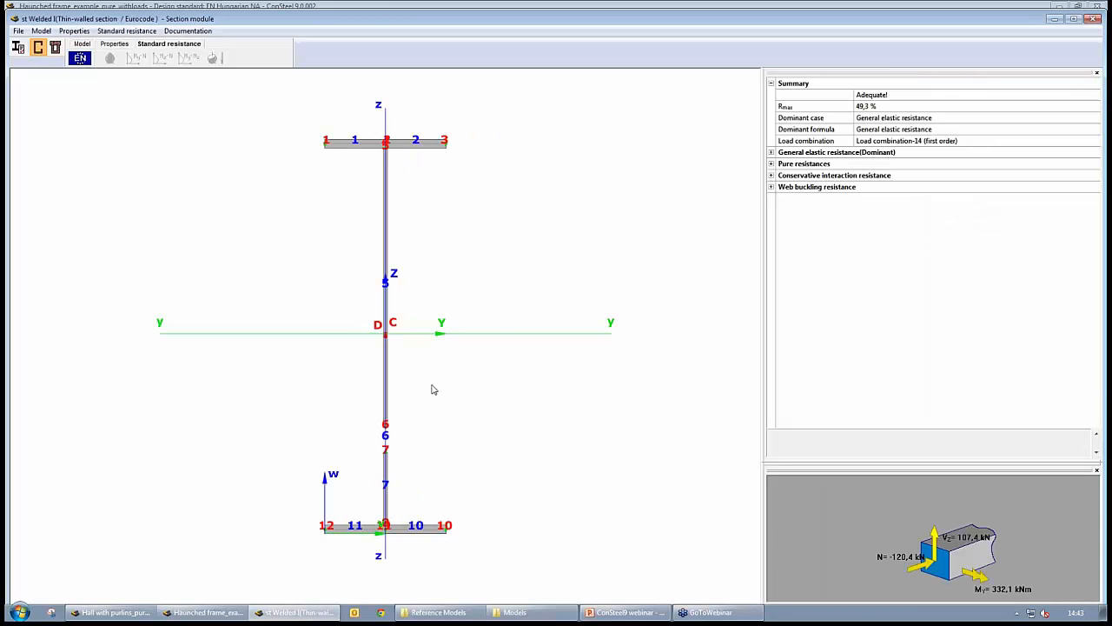
mouse_move(369, 390)
middle_down()
mouse_move(476, 380)
mouse_move(400, 397)
middle_up()
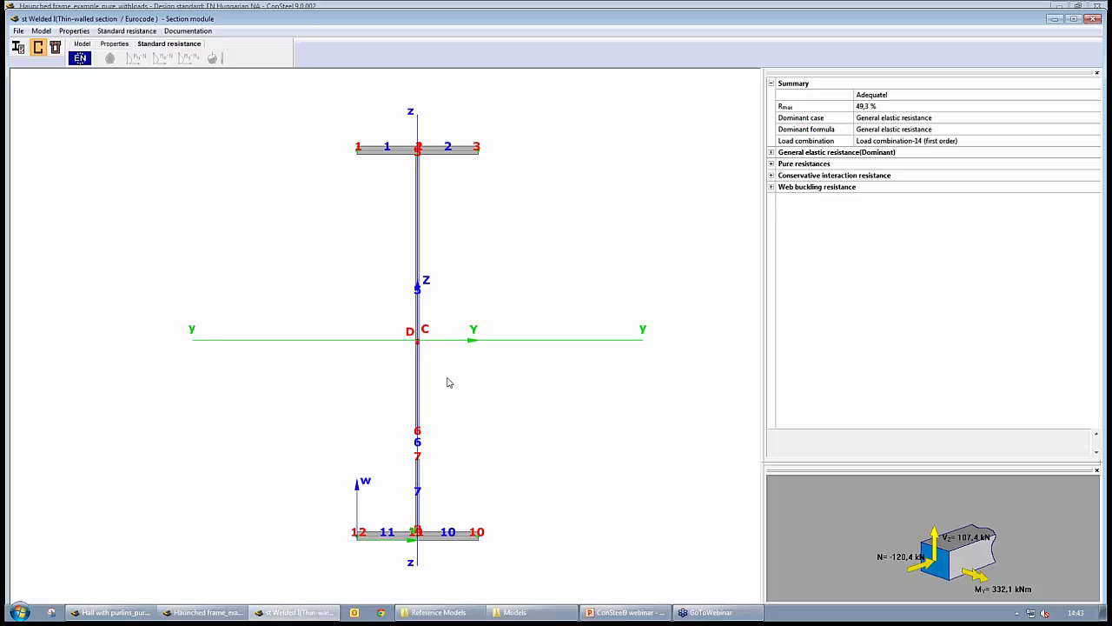
scroll(448, 392, up, 2)
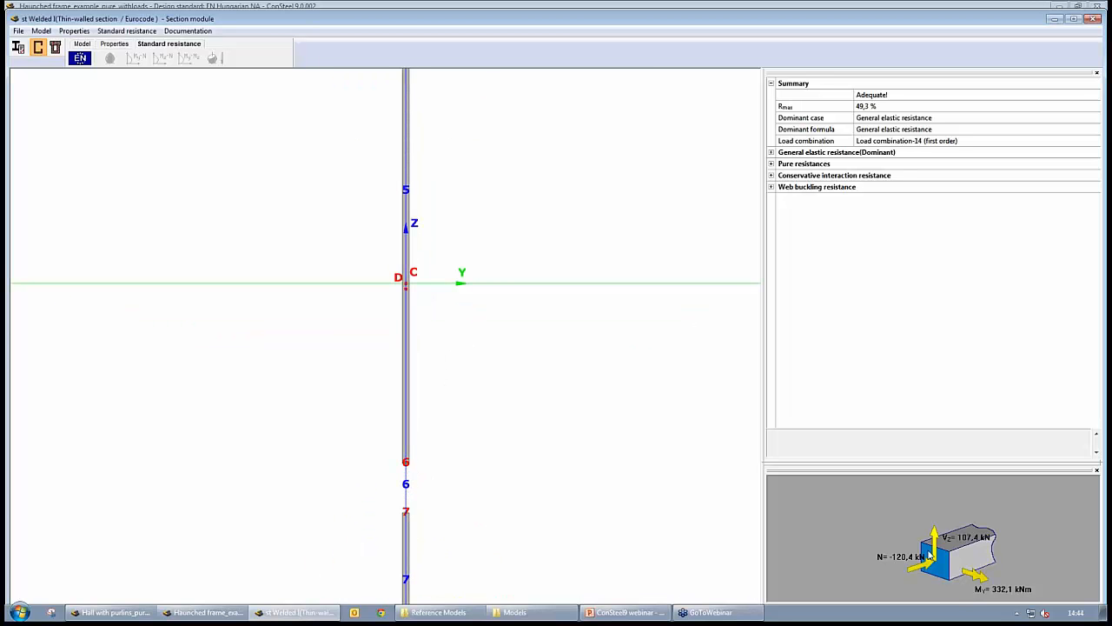
scroll(534, 364, down, 2)
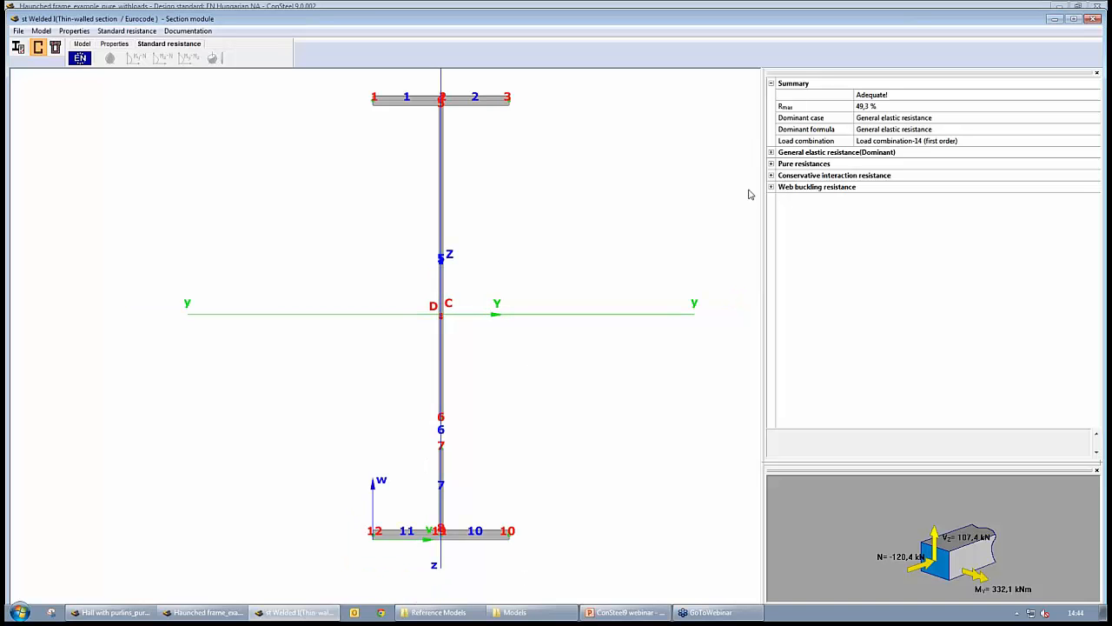
click(771, 152)
click(837, 154)
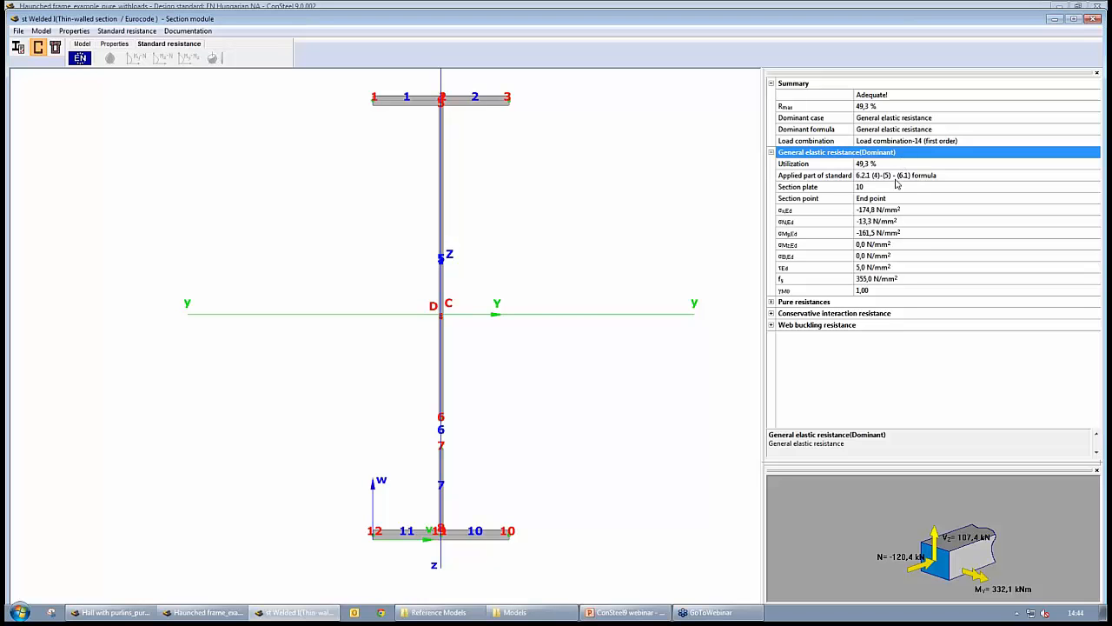
click(870, 164)
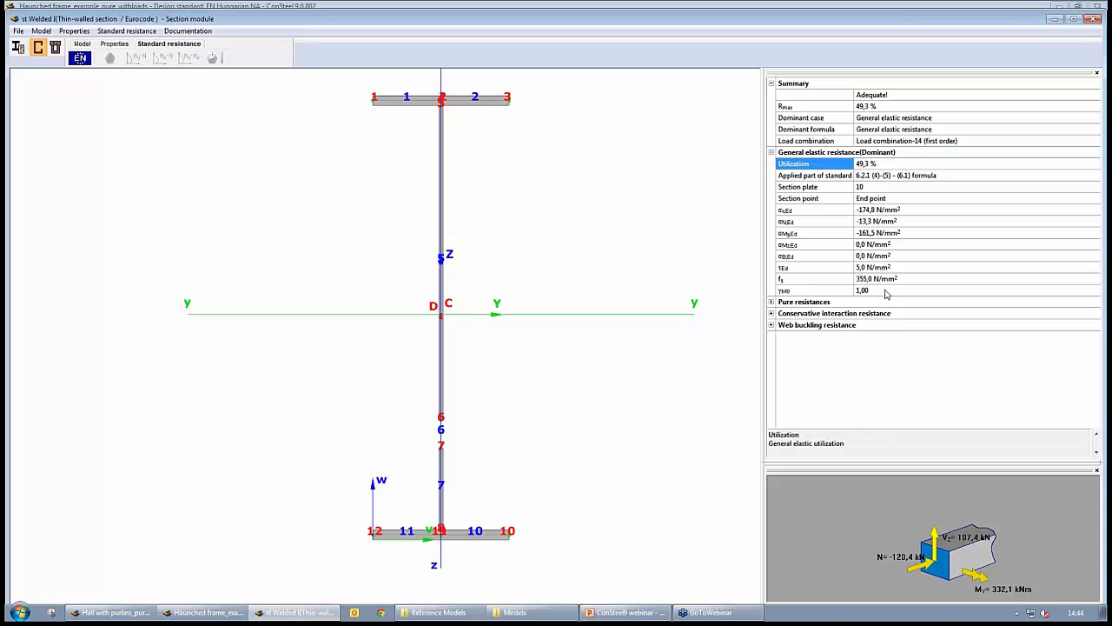
click(832, 302)
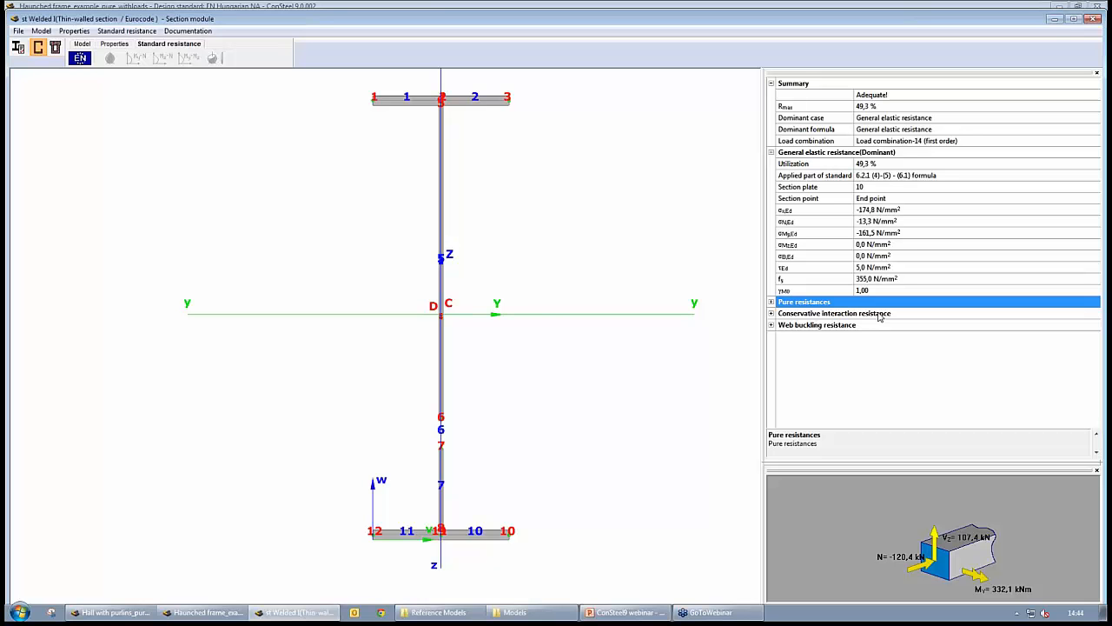
click(771, 325)
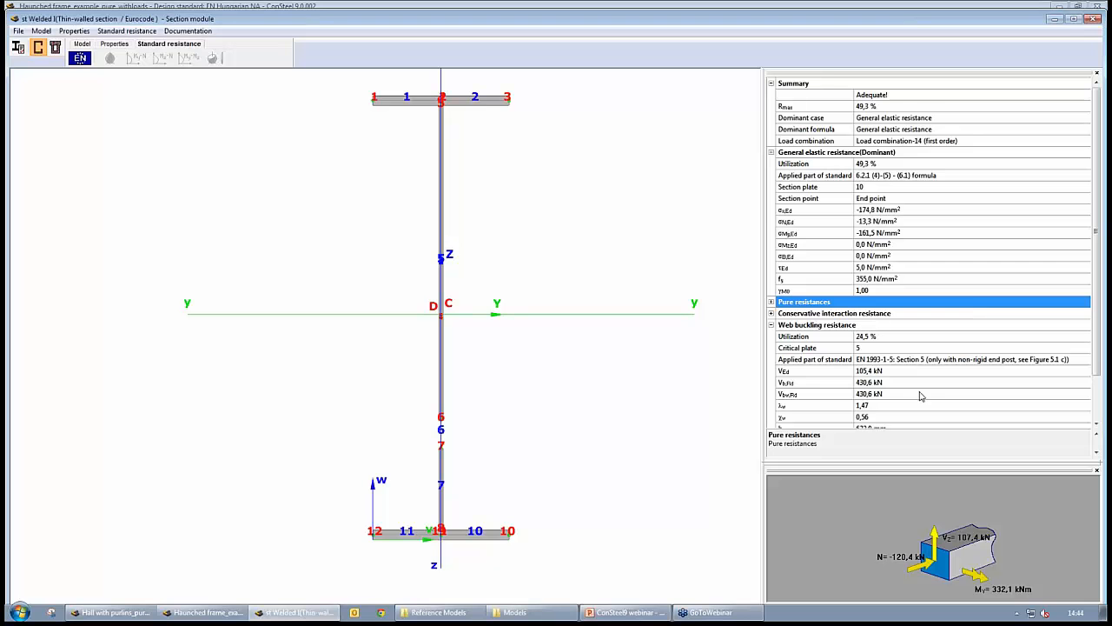
drag(1098, 255, 1097, 344)
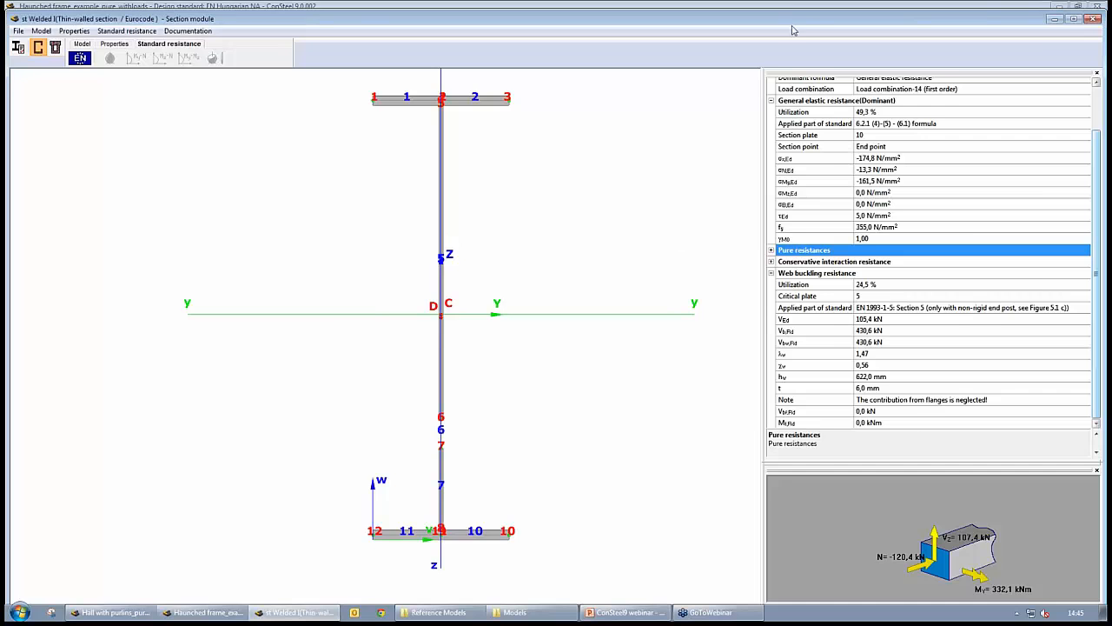
- Close the section module and switch back to the frame's analysis results
drag(792, 25, 701, 28)
click(1001, 23)
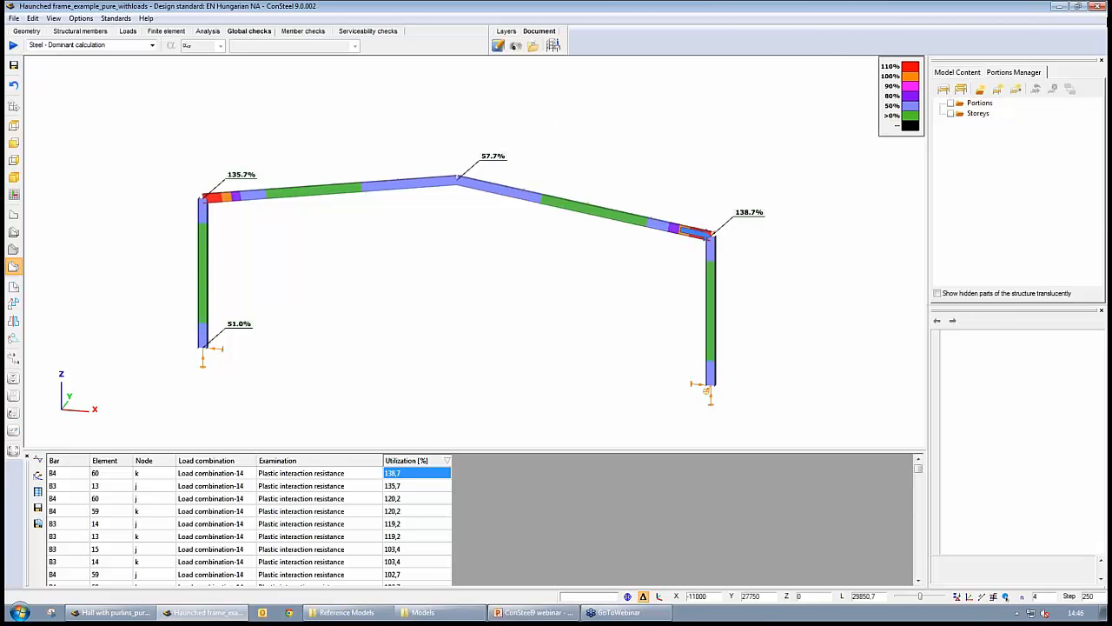
click(1103, 29)
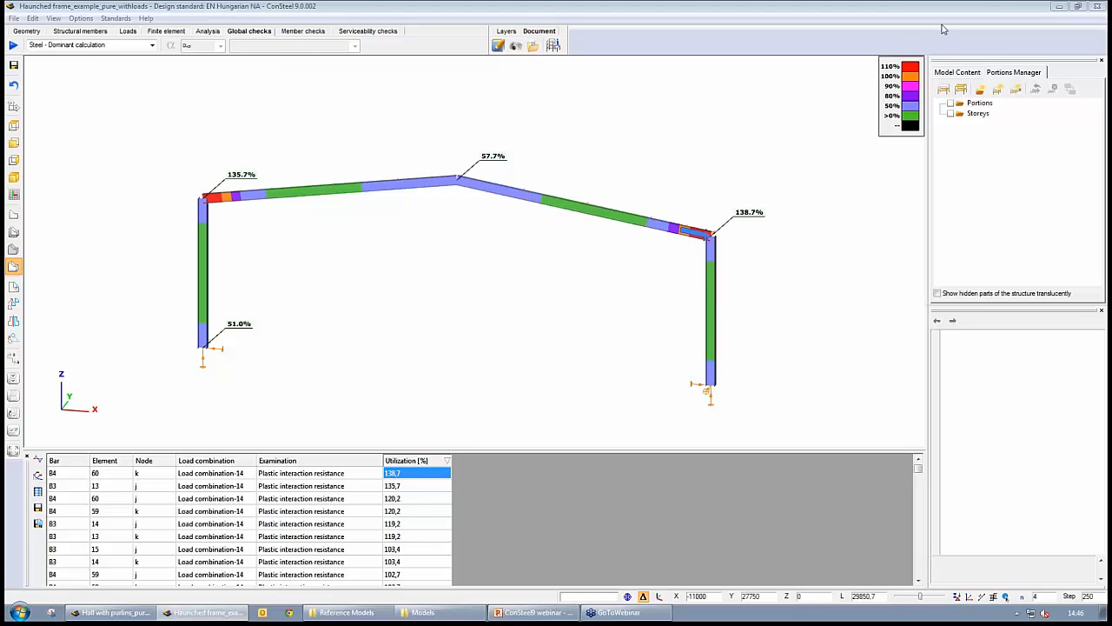
mouse_move(728, 332)
click(211, 32)
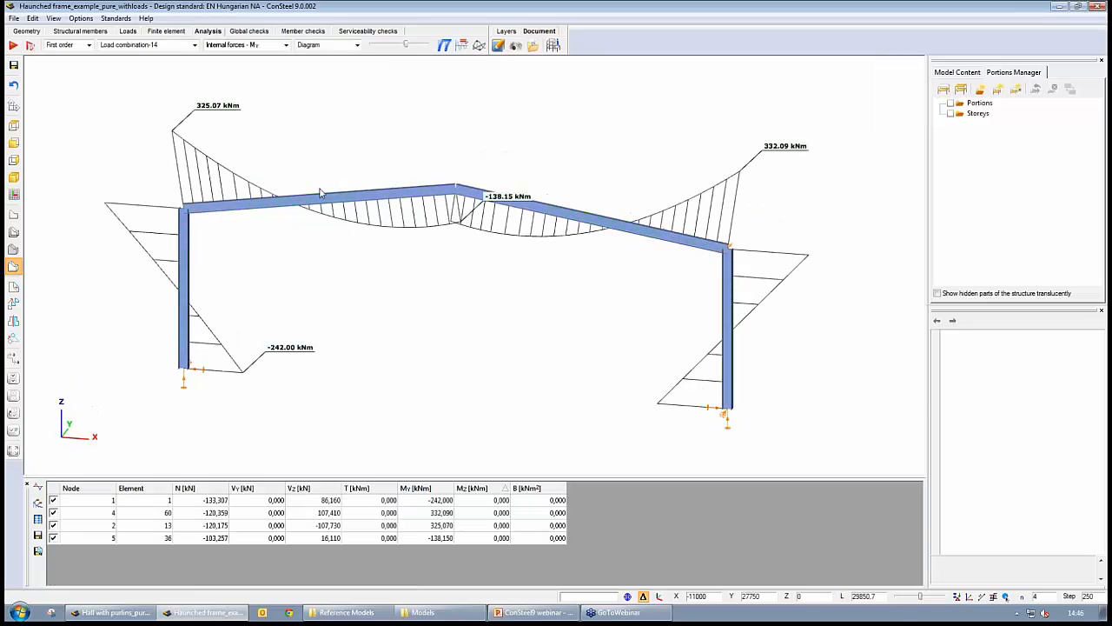
click(30, 45)
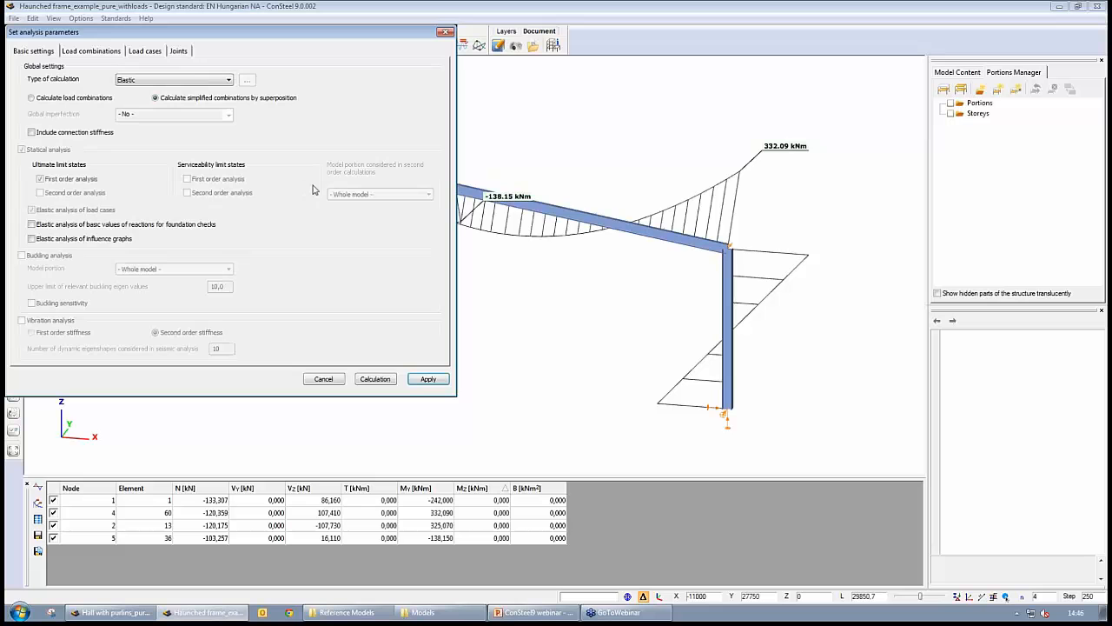
click(31, 98)
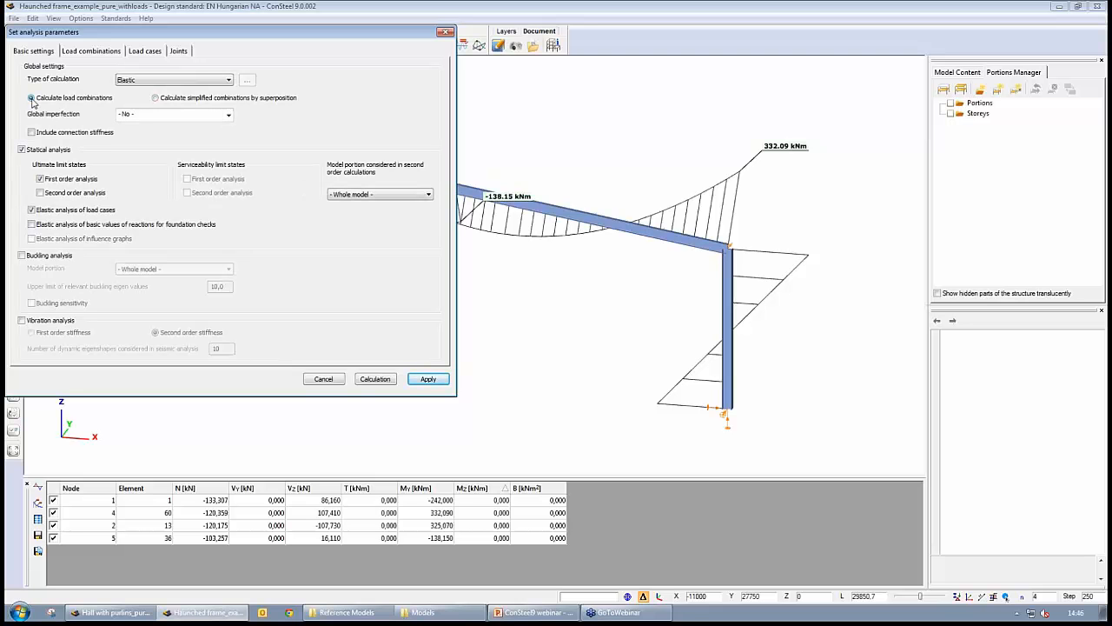
click(22, 256)
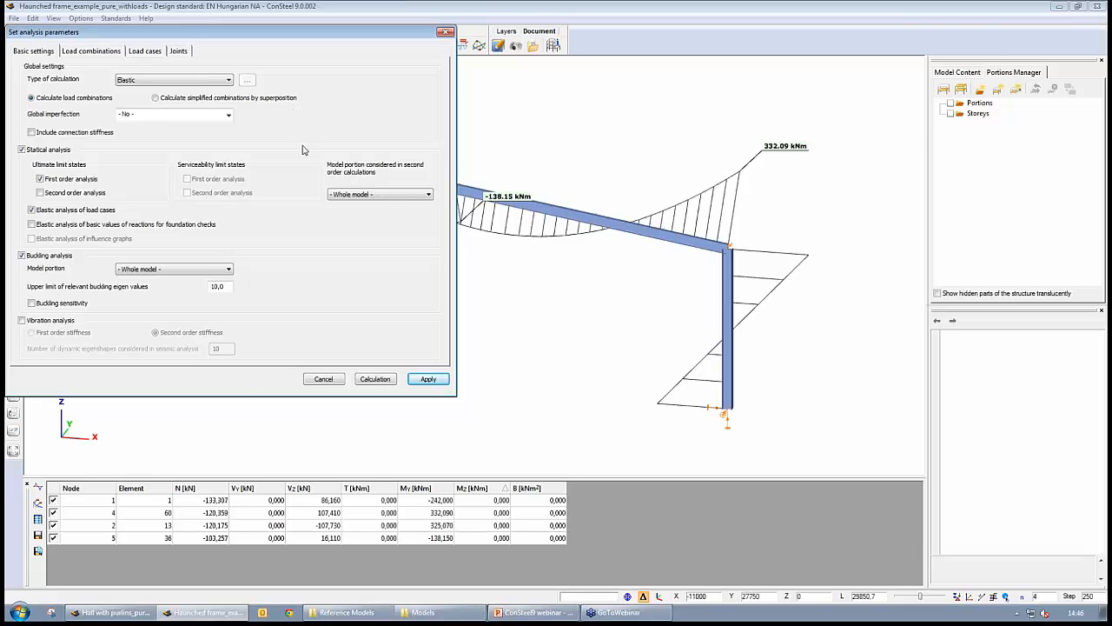
click(447, 33)
- Review the global steel check utilizations of the frame, sorting the results table by load combination
click(250, 33)
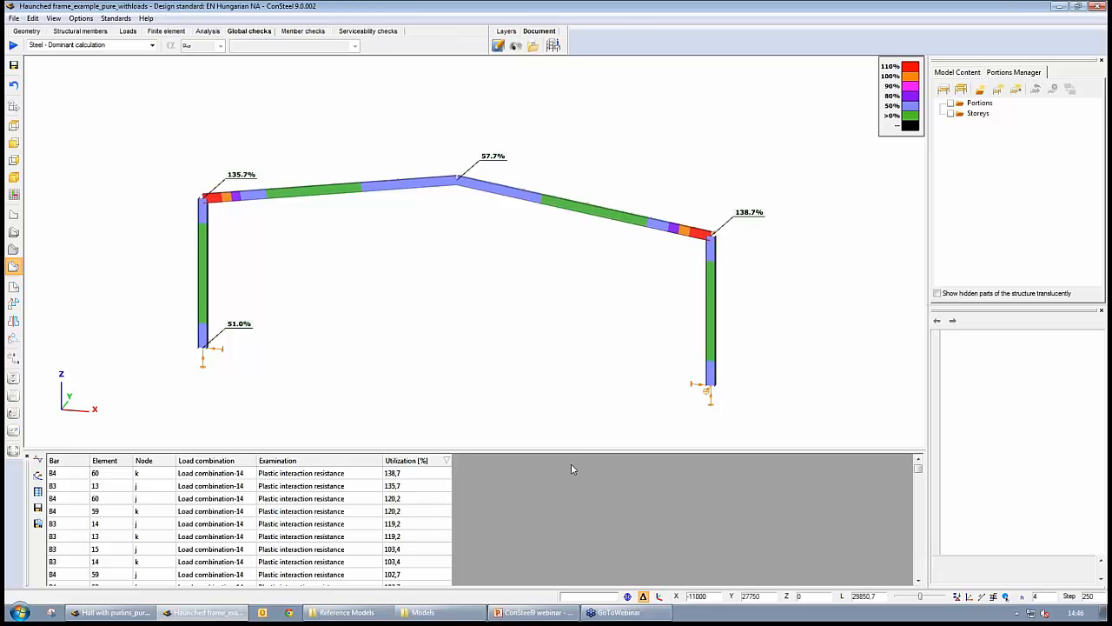
drag(577, 454, 585, 227)
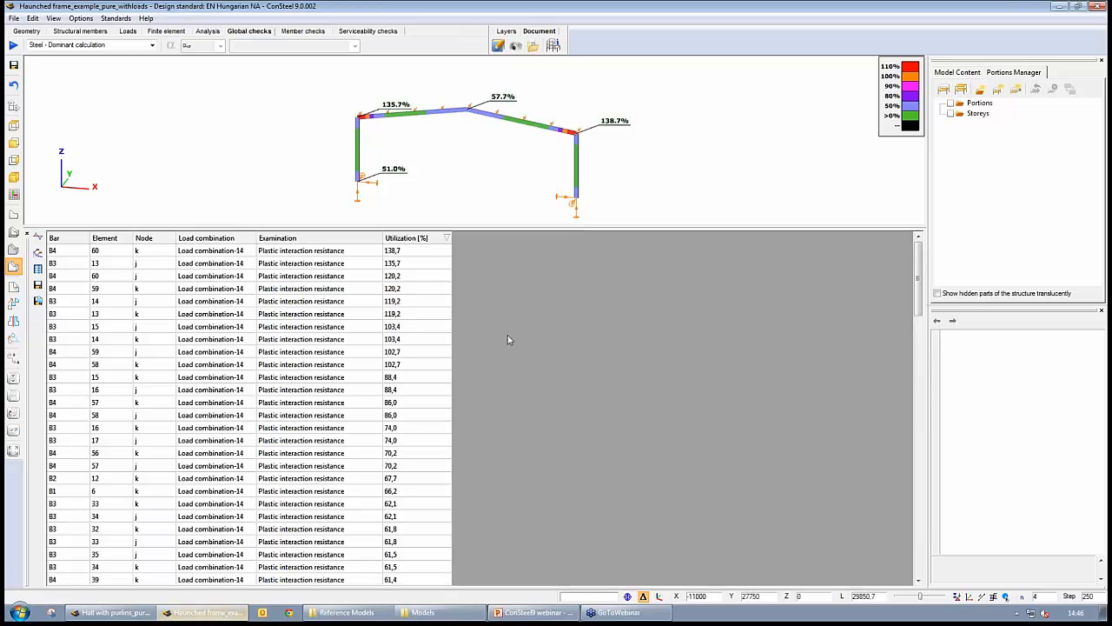
mouse_move(919, 294)
mouse_down()
mouse_move(909, 515)
mouse_move(918, 261)
mouse_move(919, 582)
mouse_move(921, 277)
mouse_up()
click(228, 239)
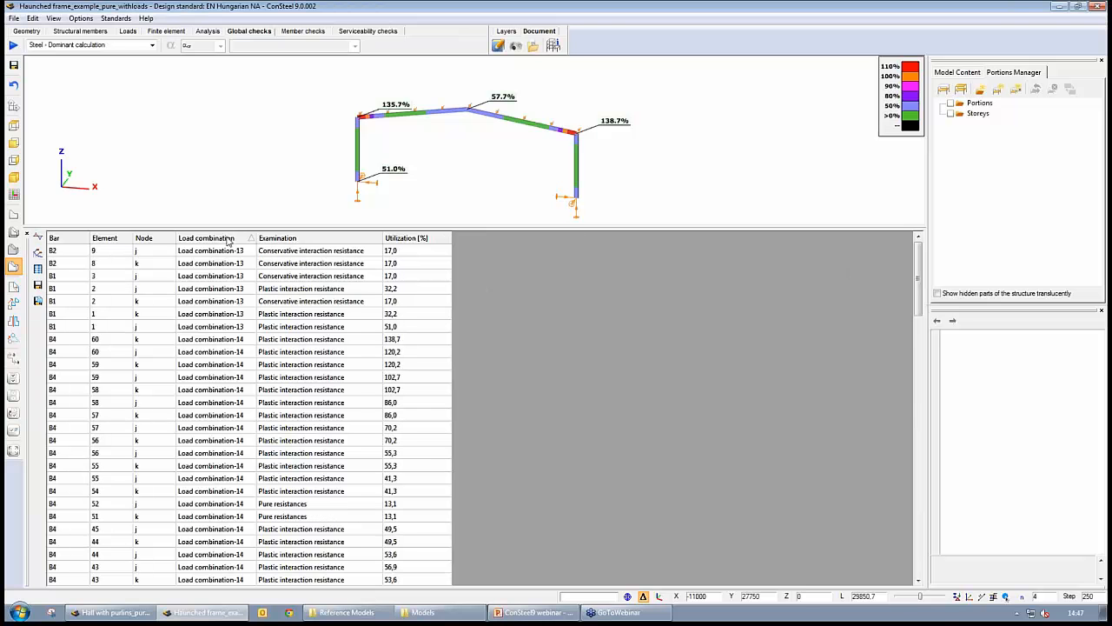
click(228, 240)
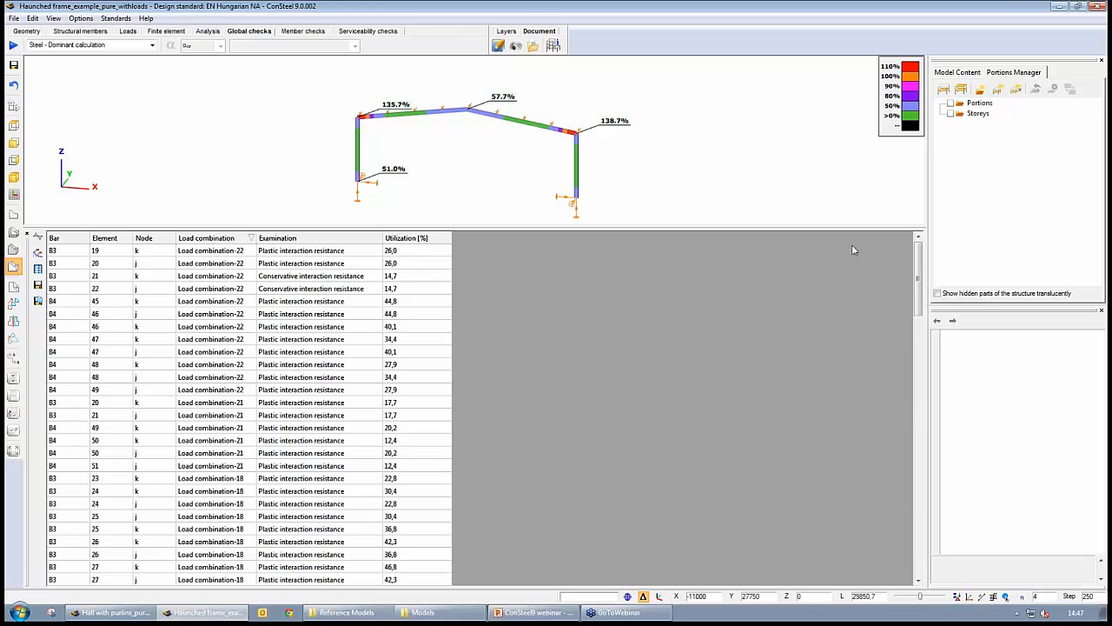
drag(918, 274, 918, 536)
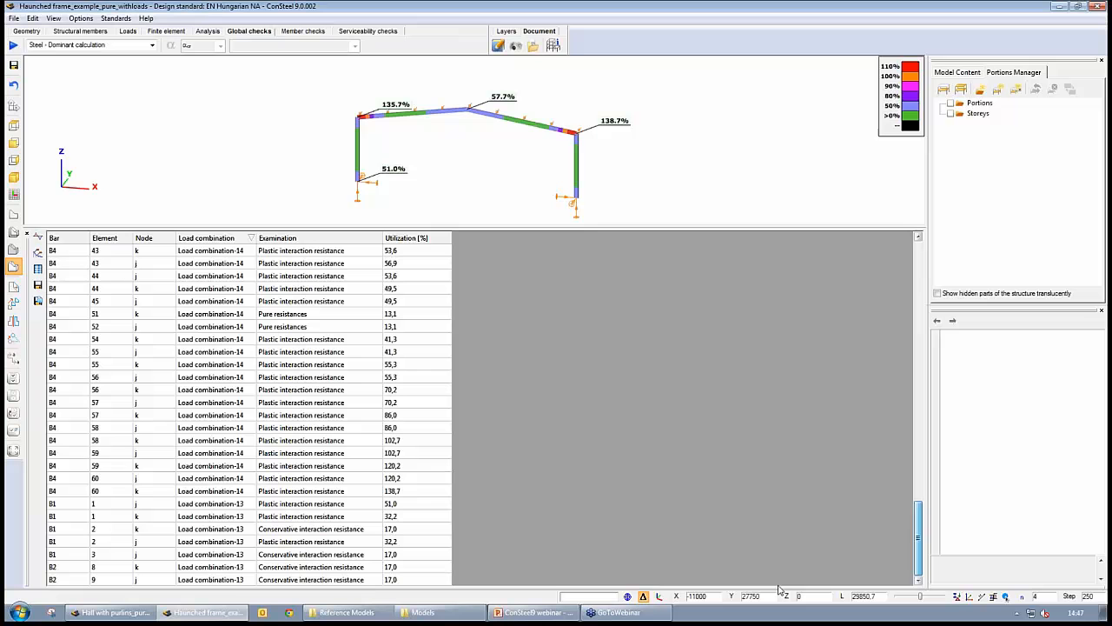
click(224, 583)
drag(224, 586, 244, 82)
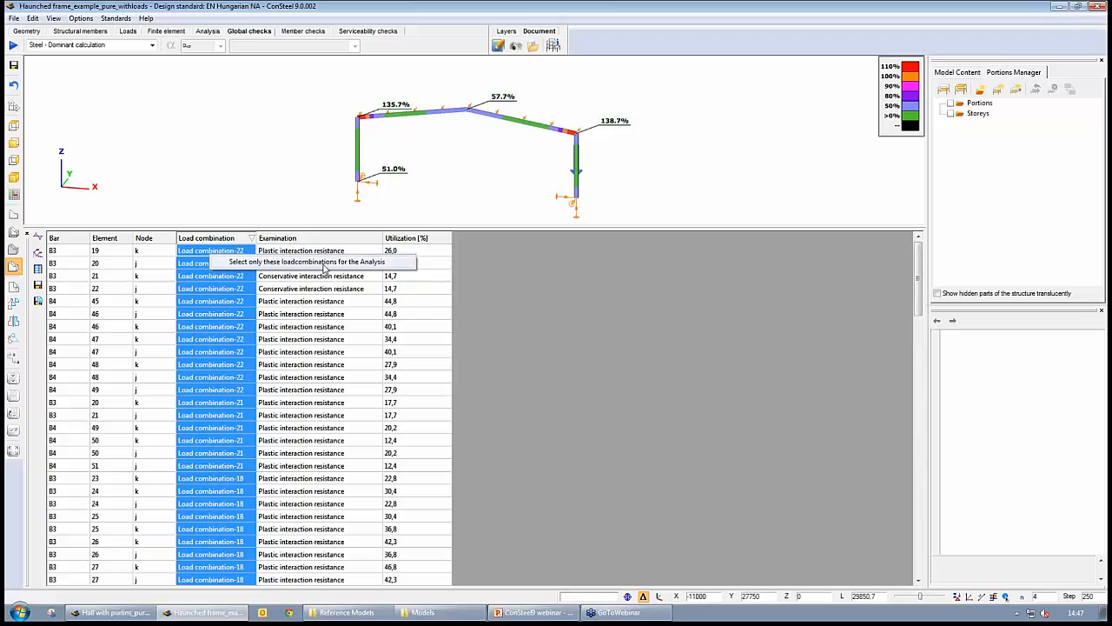
- Open the analysis parameters, switch to calculating load combinations and enable buckling analysis for the whole model
click(206, 32)
click(30, 44)
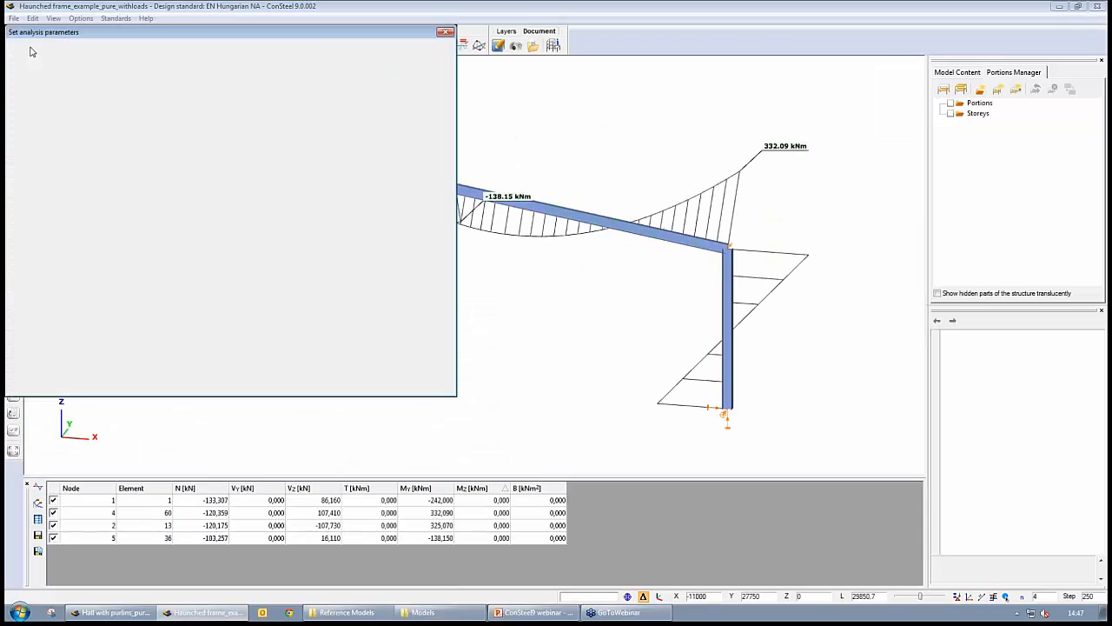
click(90, 51)
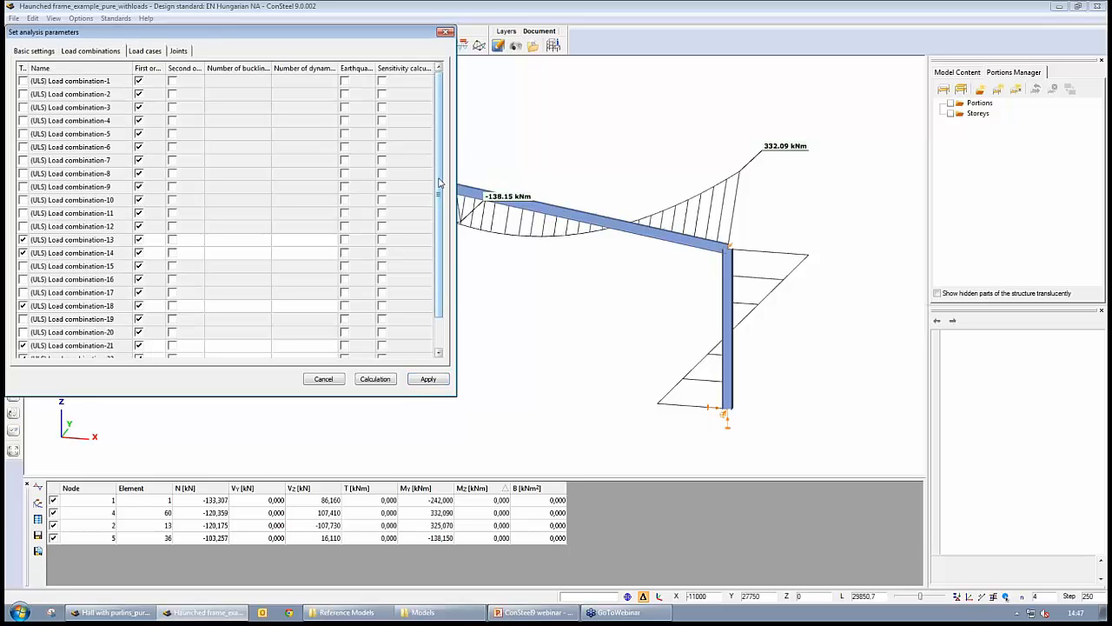
scroll(439, 237, down, 1)
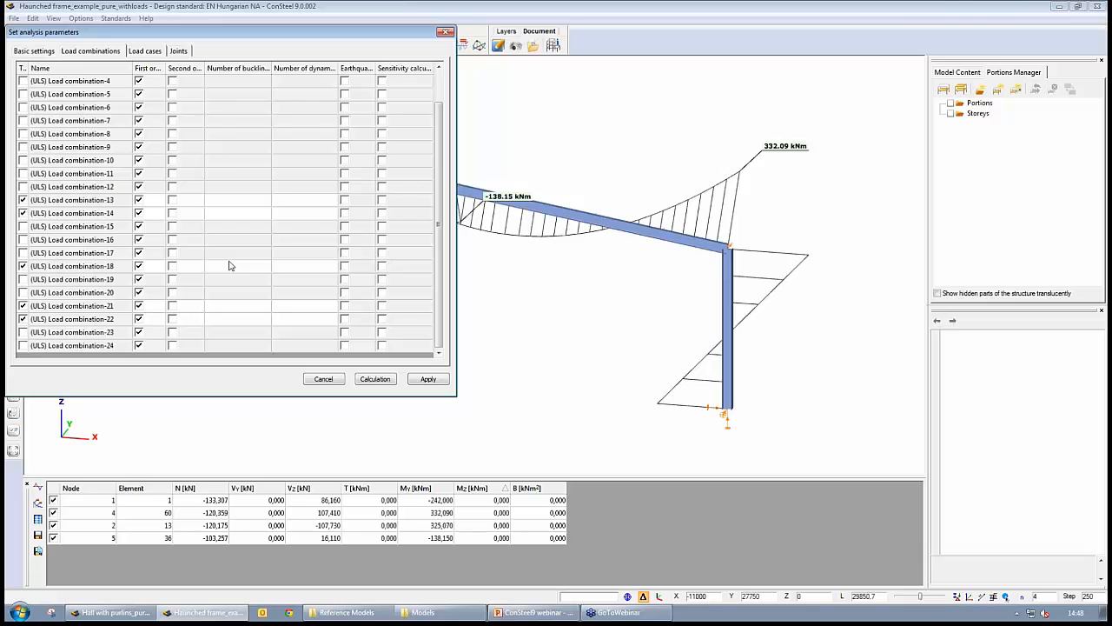
click(28, 49)
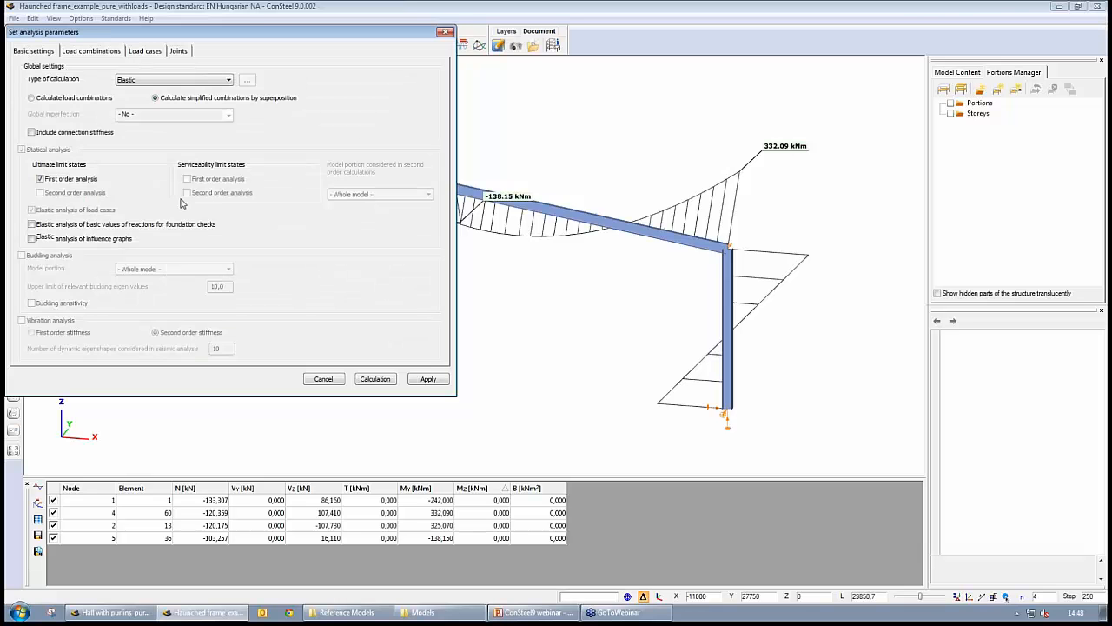
click(31, 97)
click(21, 255)
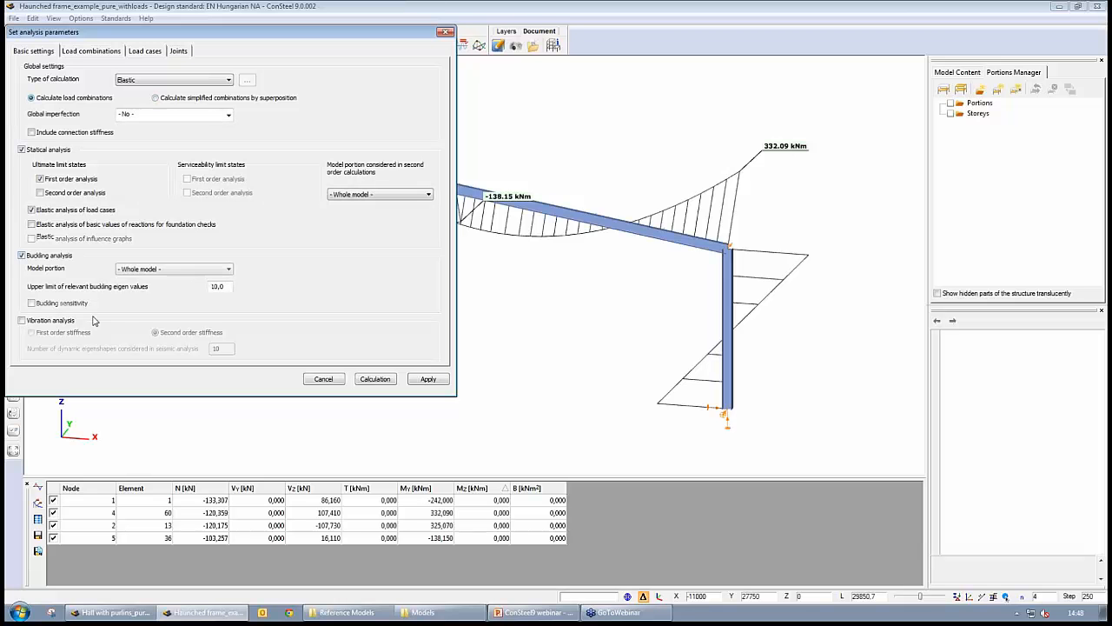
- Check the buckling settings of the selected load combinations and run the calculation
click(101, 52)
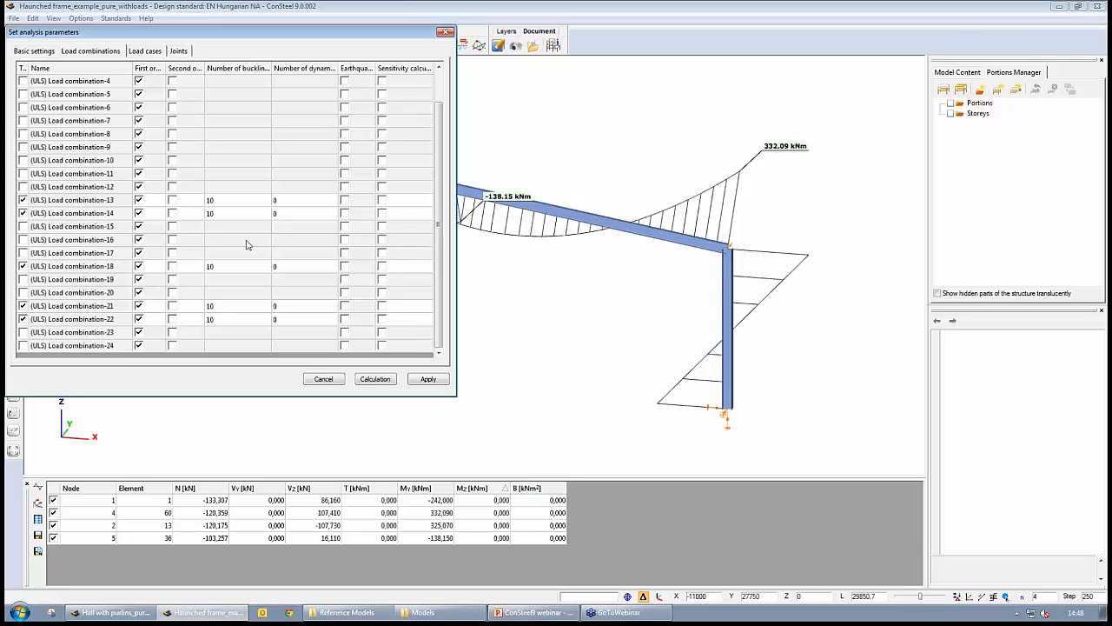
click(229, 202)
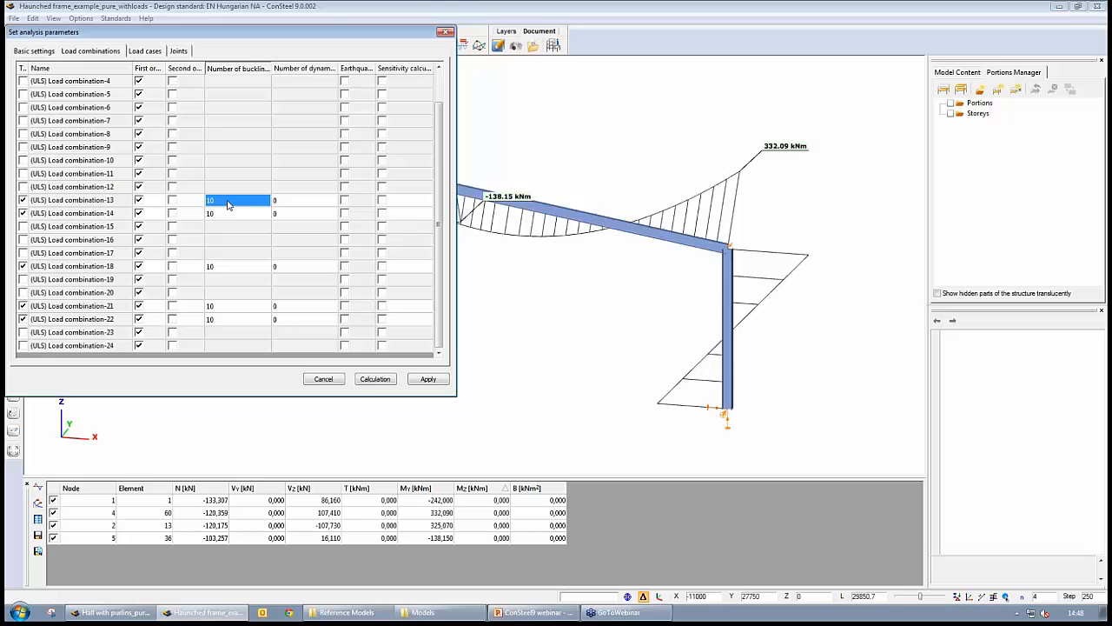
click(377, 380)
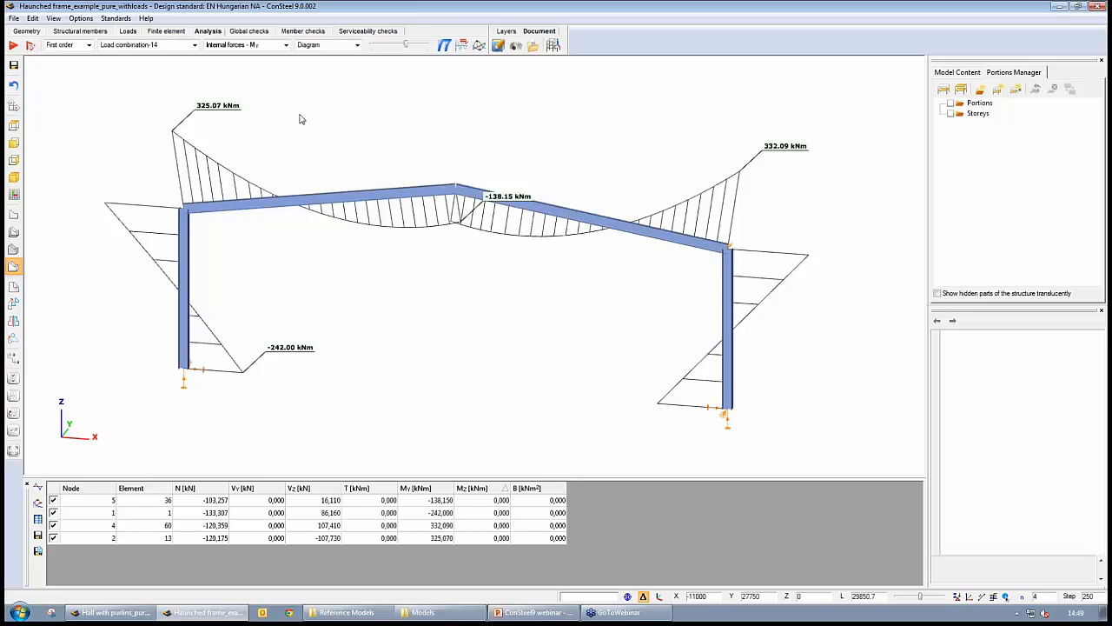
- Display the buckling results as a contour surface and adjust the deformation scale
click(89, 45)
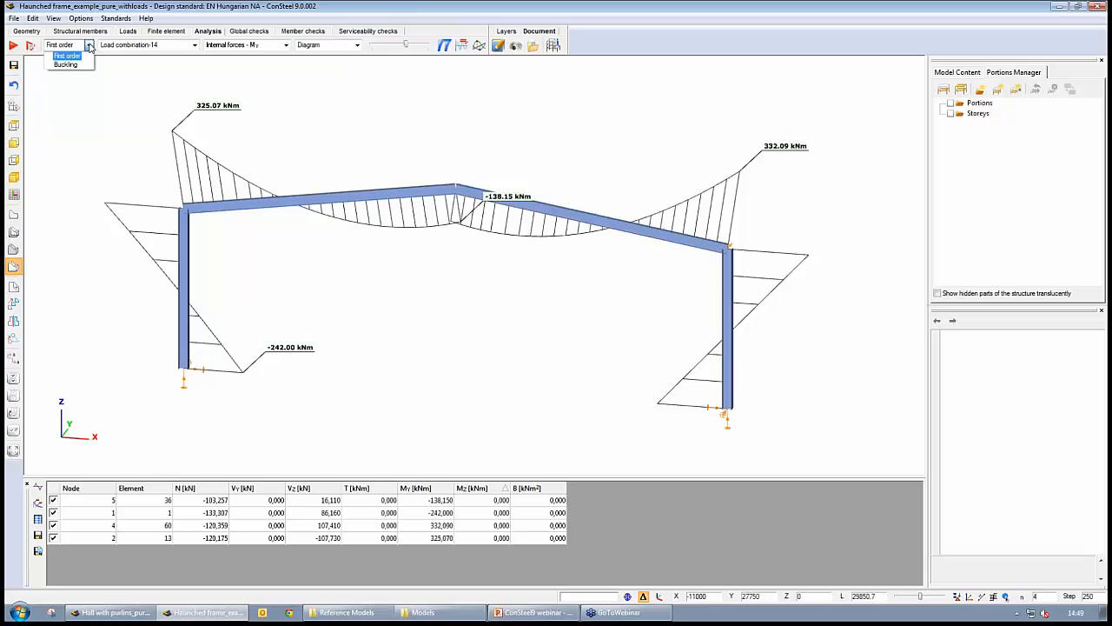
click(67, 65)
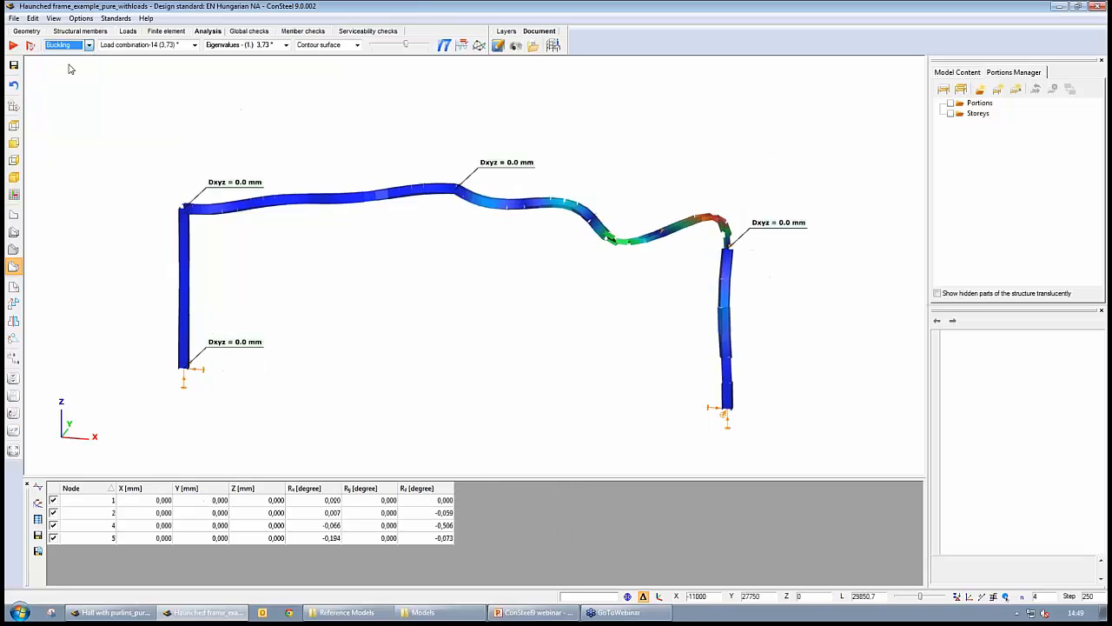
click(392, 47)
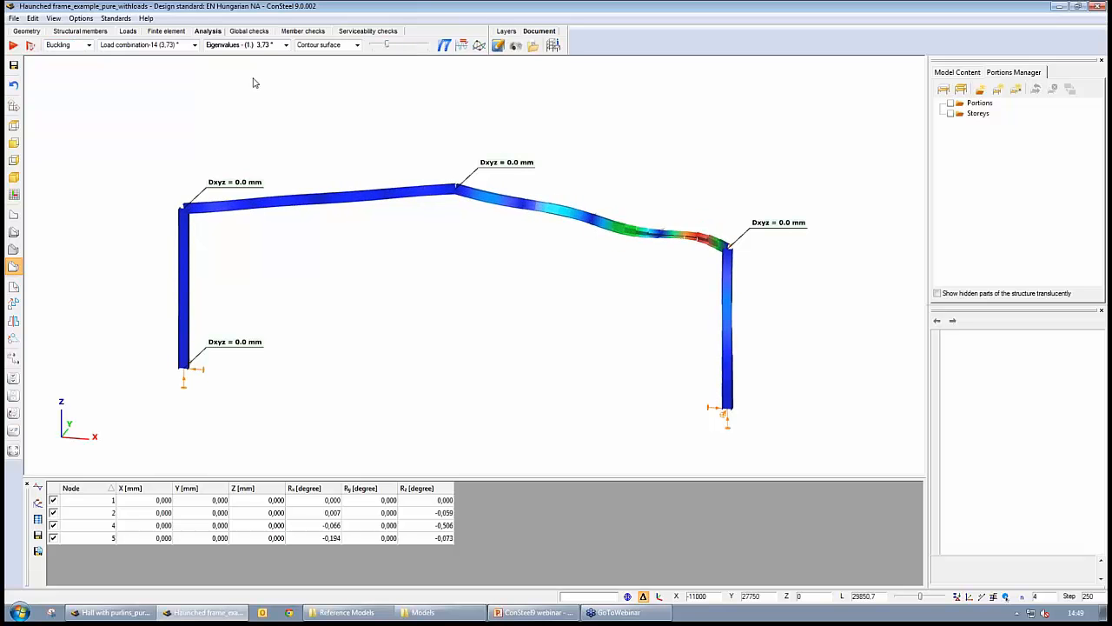
- Switch the displayed buckling mode between load combinations, ending at Load combination-18
click(195, 45)
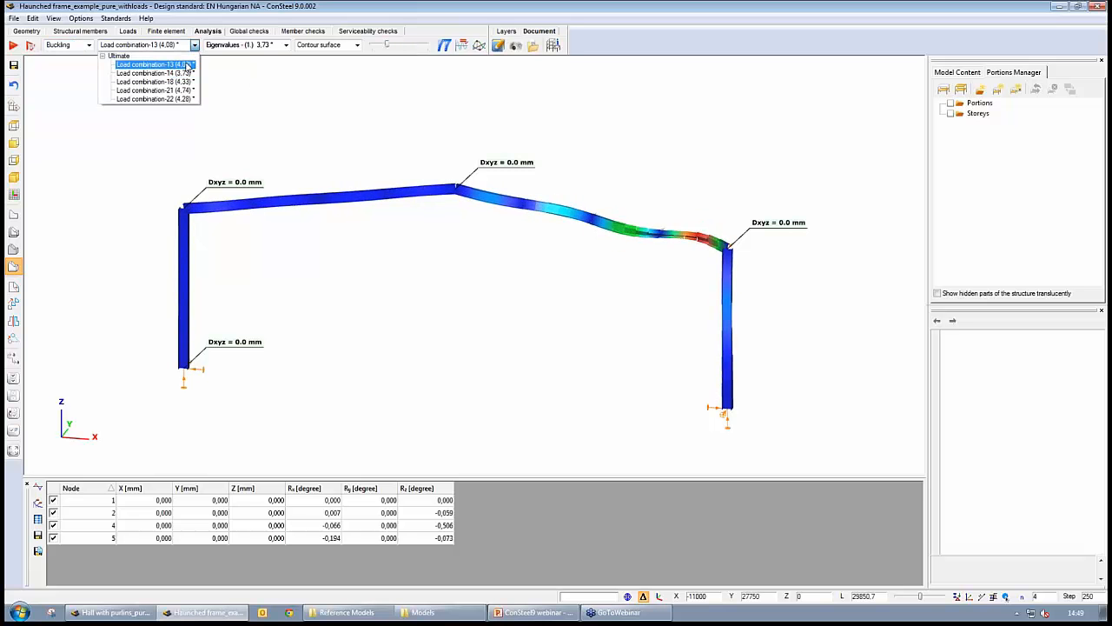
click(186, 71)
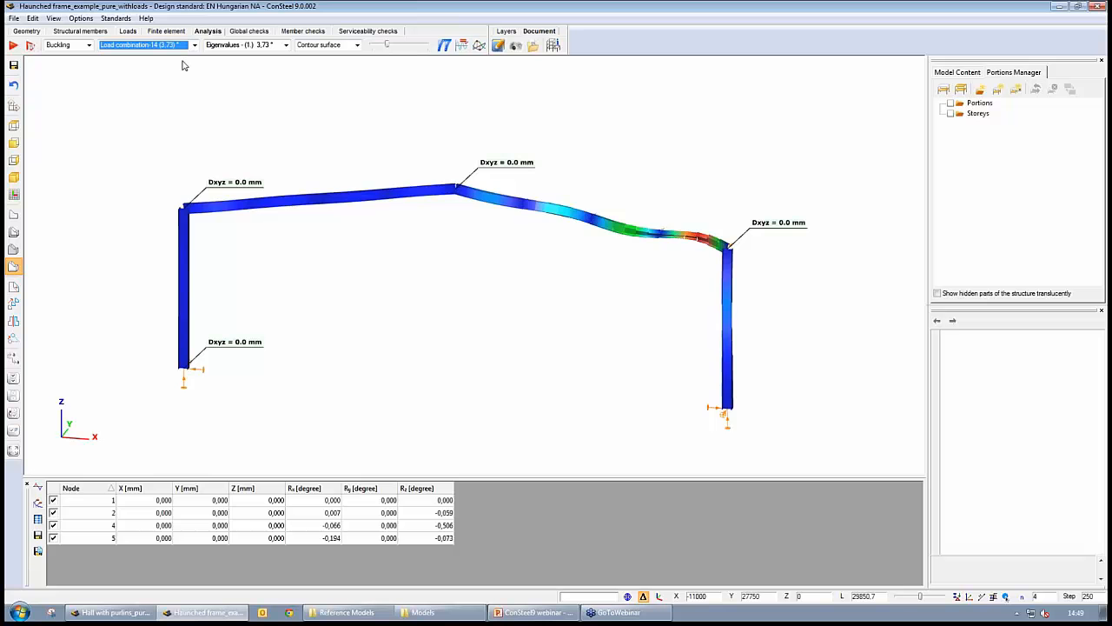
scroll(183, 61, down, 7)
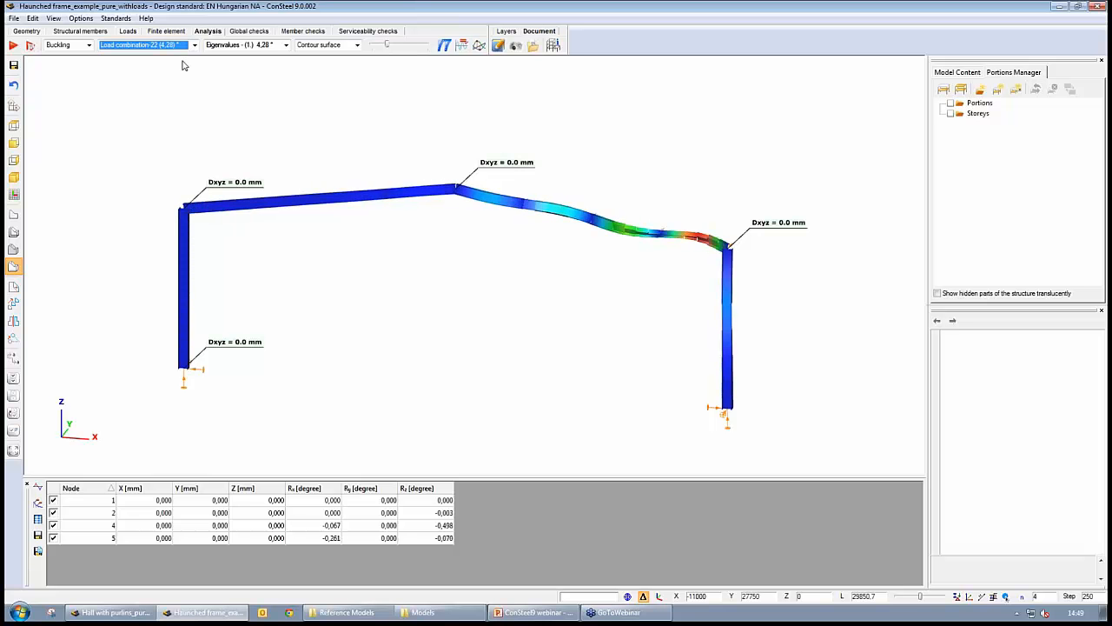
scroll(183, 65, up, 3)
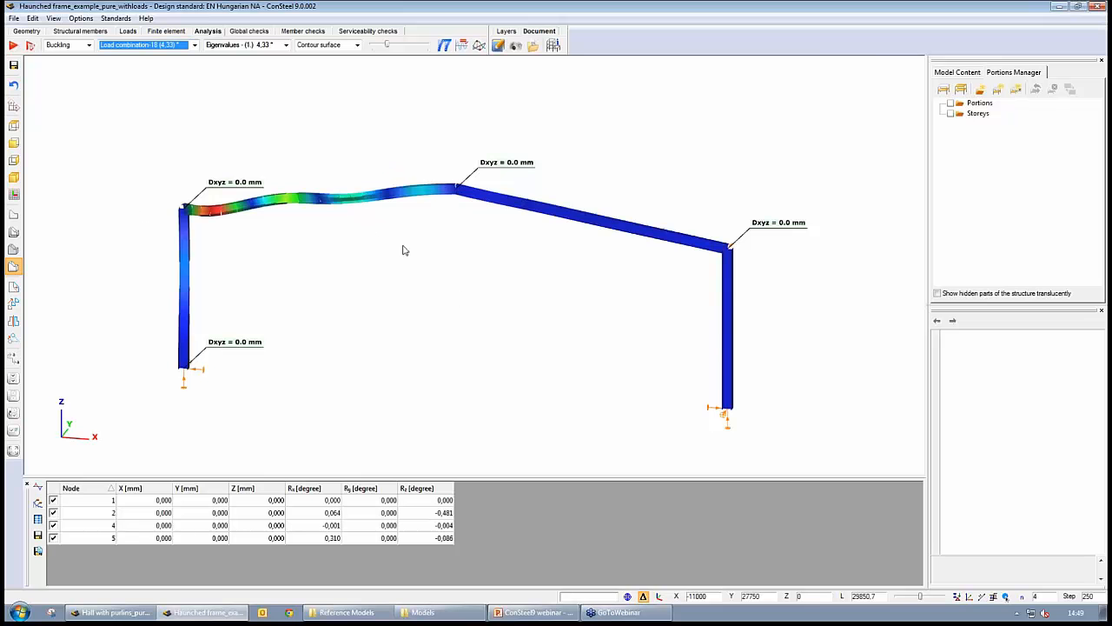
- Orbit and zoom in on the left eaves haunch to inspect the buckling shape of Load combination-18
middle_drag(402, 246, 208, 324)
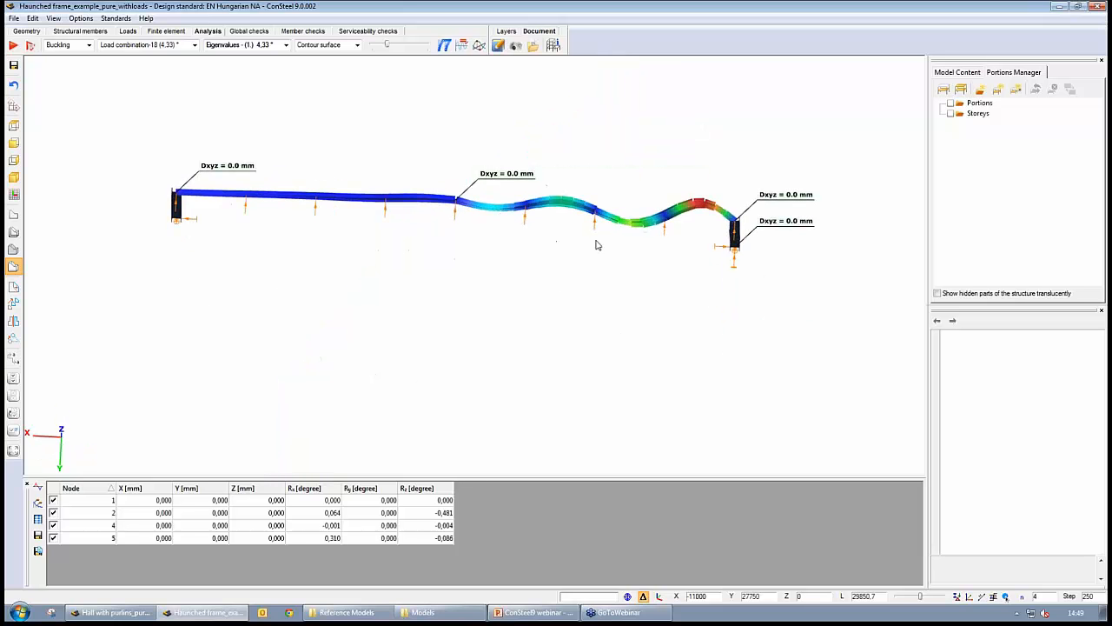
middle_drag(616, 303, 643, 266)
scroll(330, 244, up, 5)
middle_drag(141, 250, 511, 270)
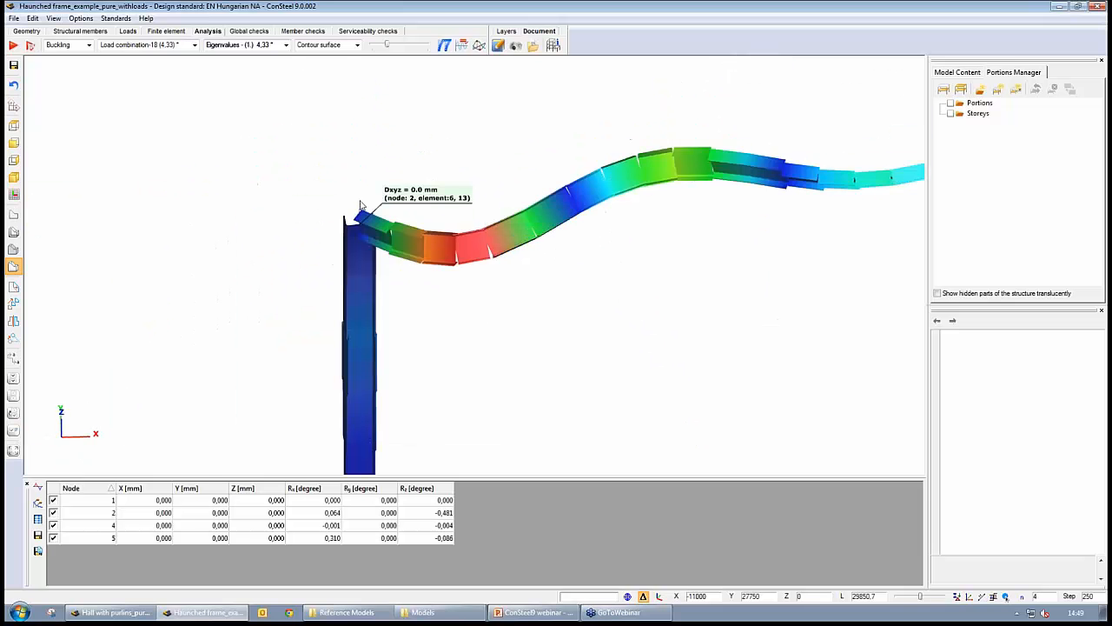
click(361, 204)
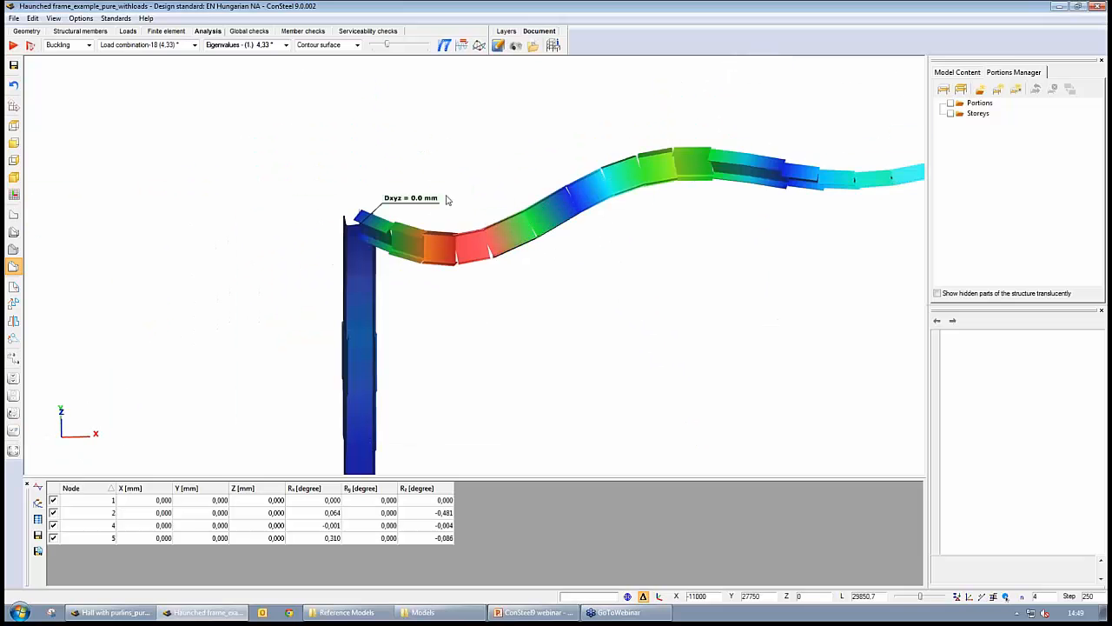
- Pan along the rafter and zoom out to inspect the whole frame's buckling shape
middle_drag(510, 330, 489, 269)
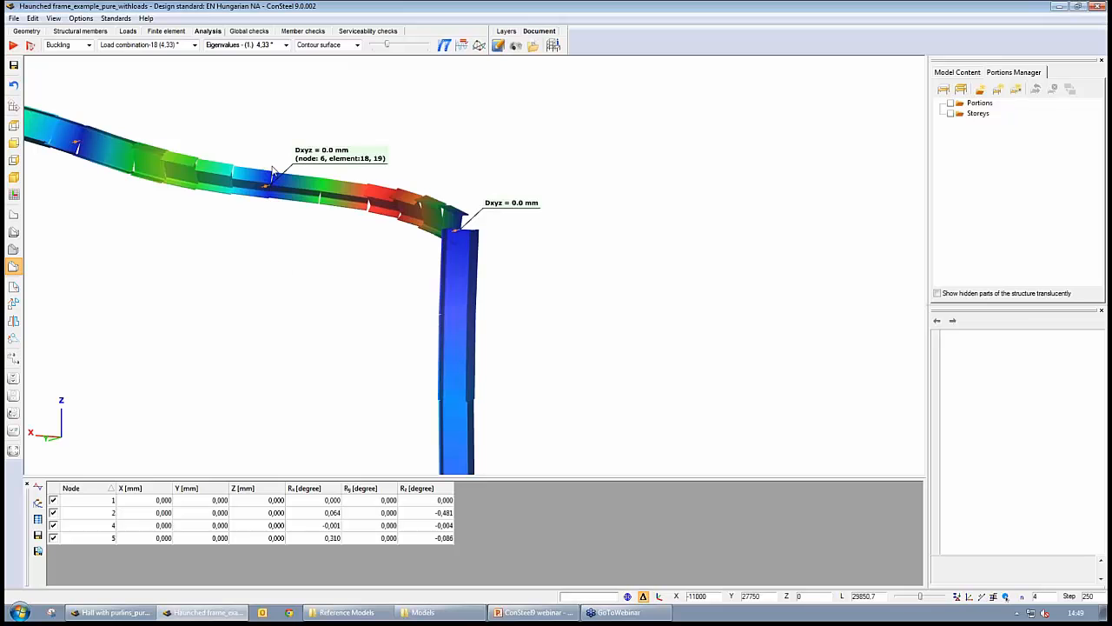
middle_drag(311, 237, 152, 253)
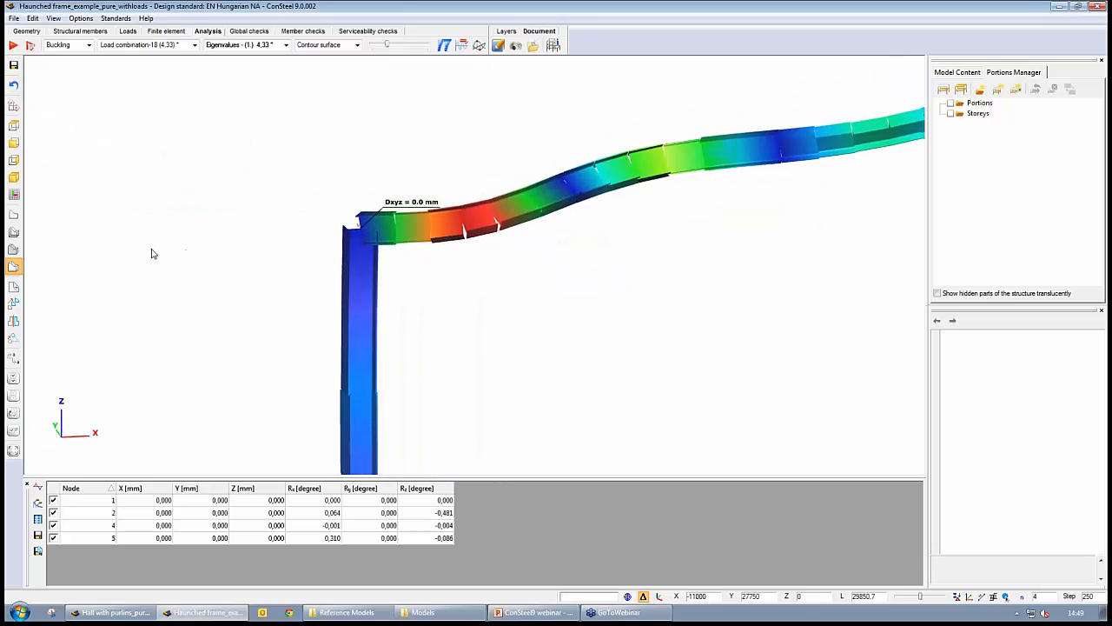
middle_drag(869, 269, 629, 284)
scroll(629, 282, down, 3)
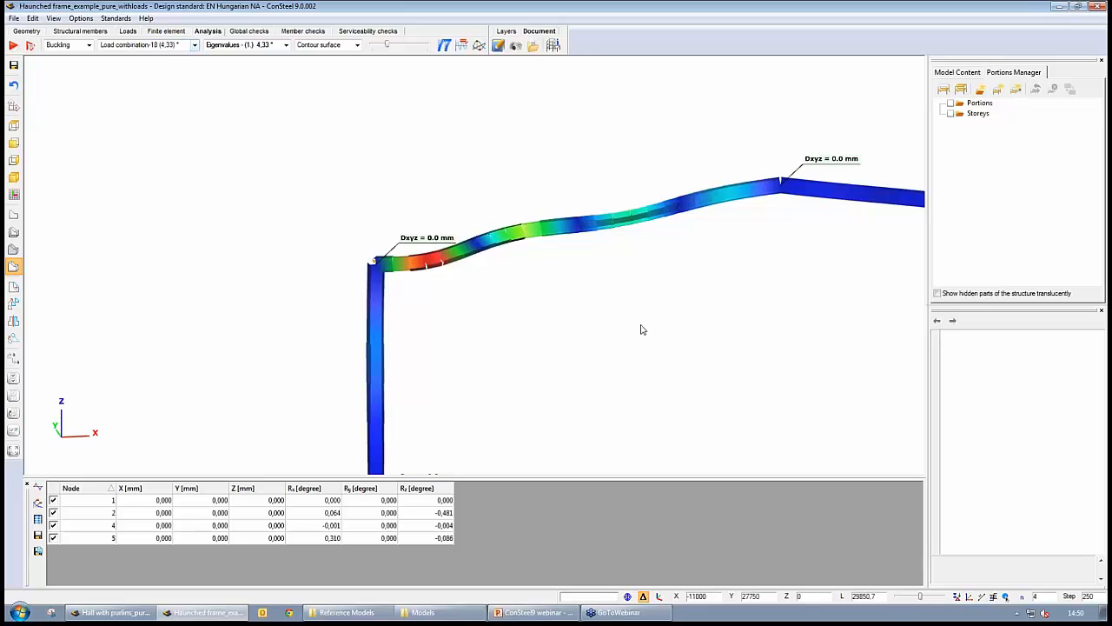
middle_drag(641, 330, 551, 311)
scroll(450, 229, down, 2)
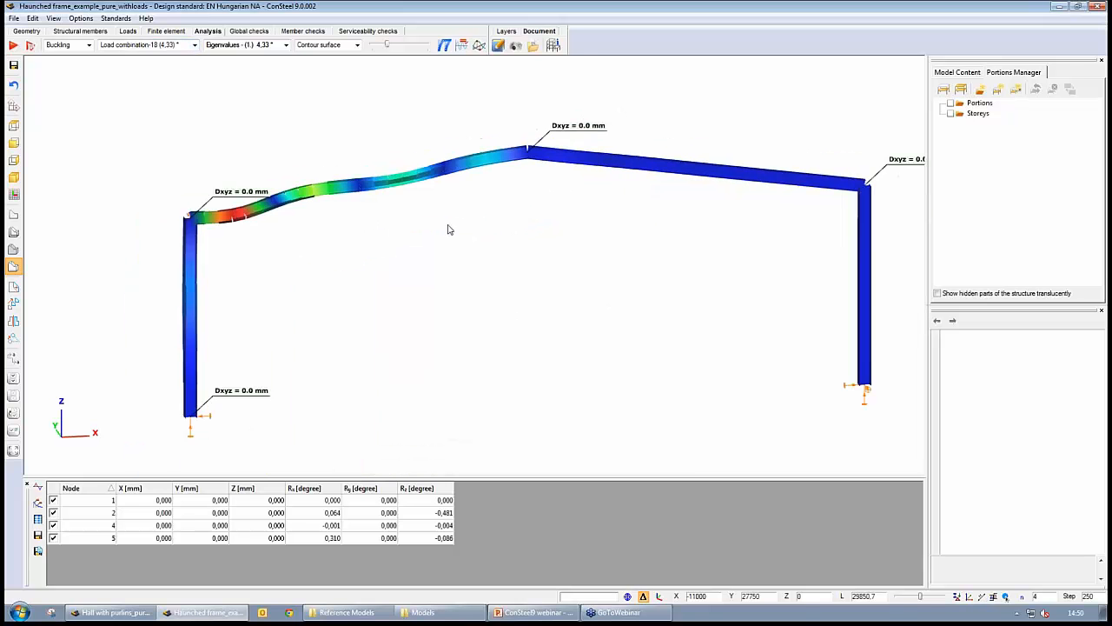
scroll(445, 234, up, 1)
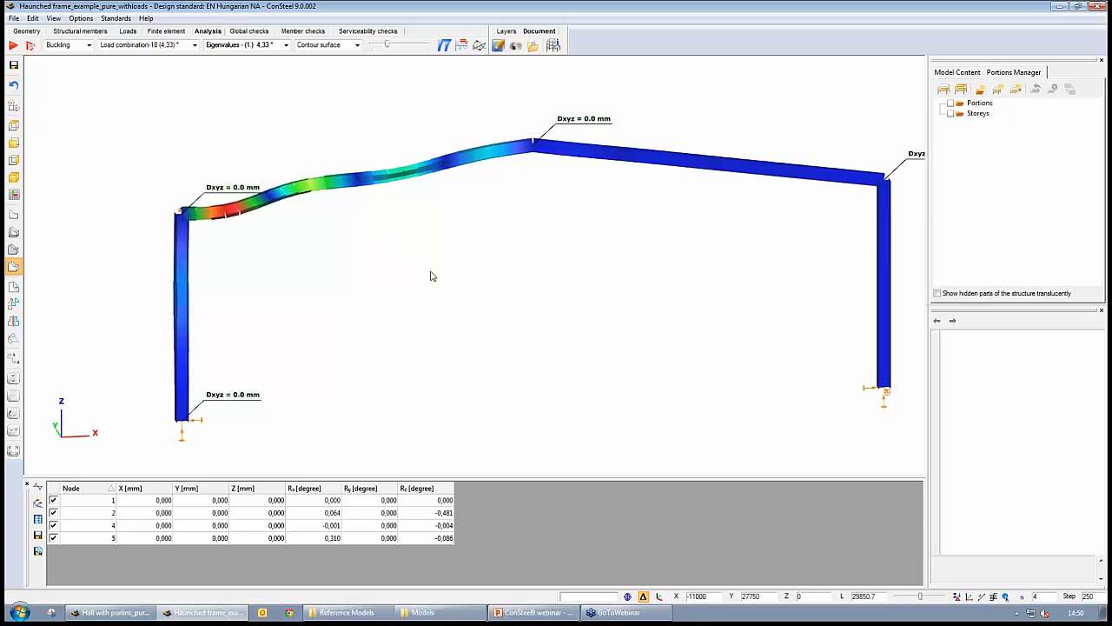
middle_drag(600, 316, 571, 321)
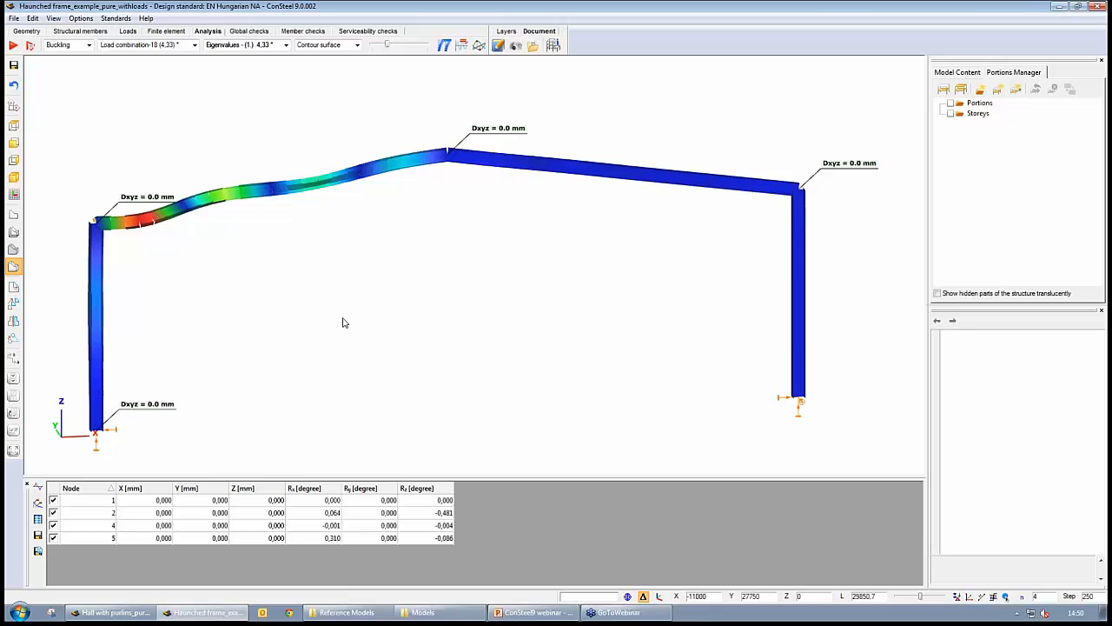
mouse_move(244, 334)
middle_down()
mouse_move(347, 318)
mouse_move(253, 329)
middle_up()
scroll(252, 329, down, 1)
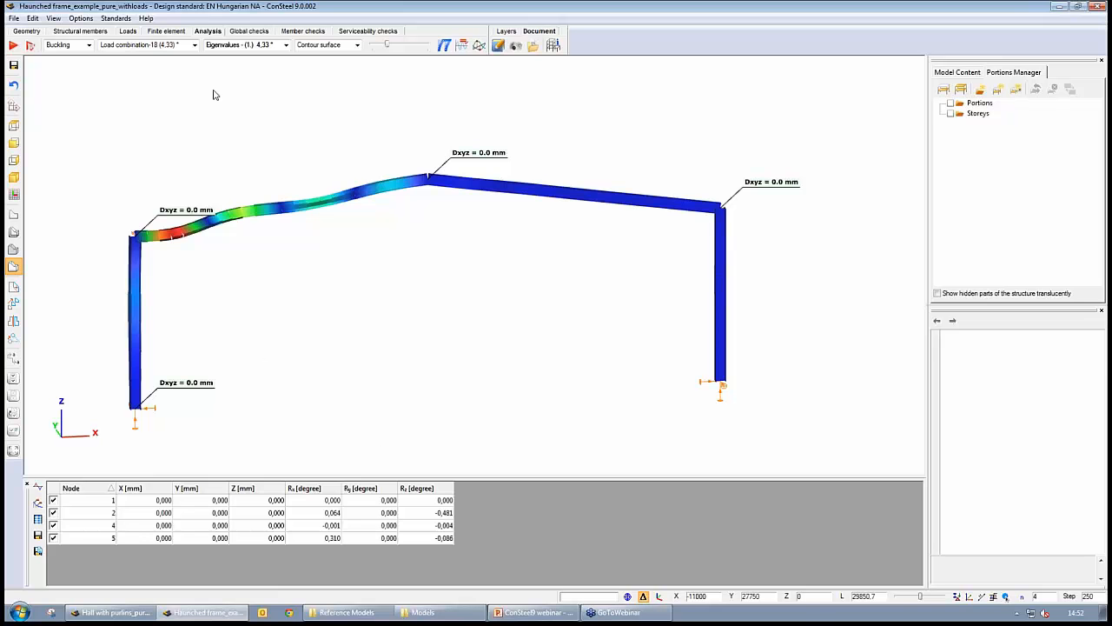
- Run the steel design with the EN 1993-1-1 6.3.4 buckling check enabled and the reduction factor interpolated between chi values
click(246, 32)
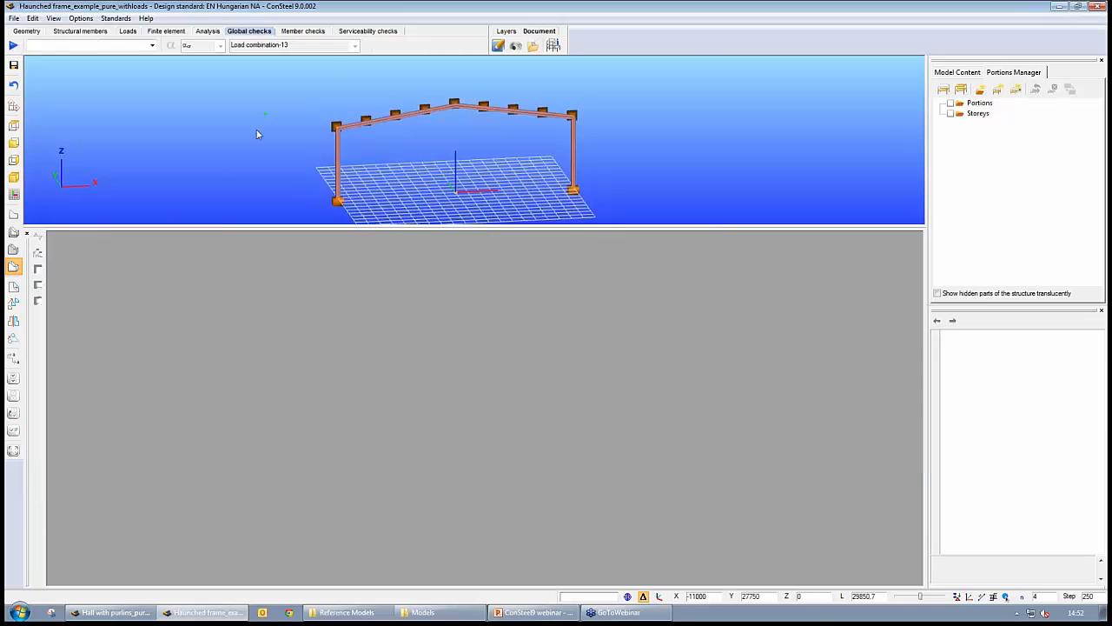
click(14, 44)
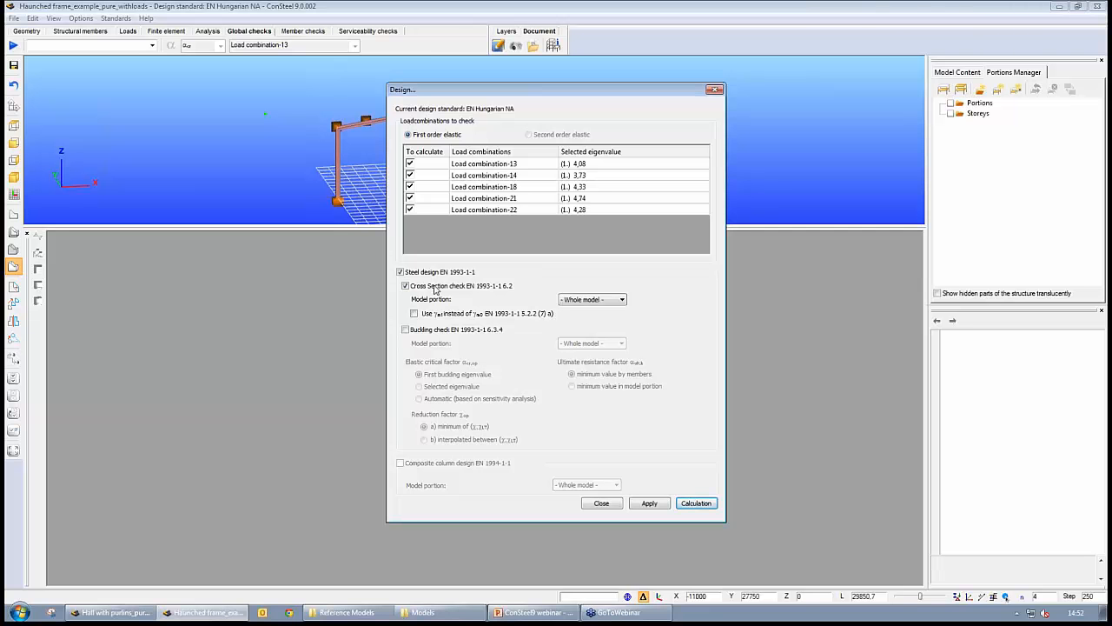
click(404, 329)
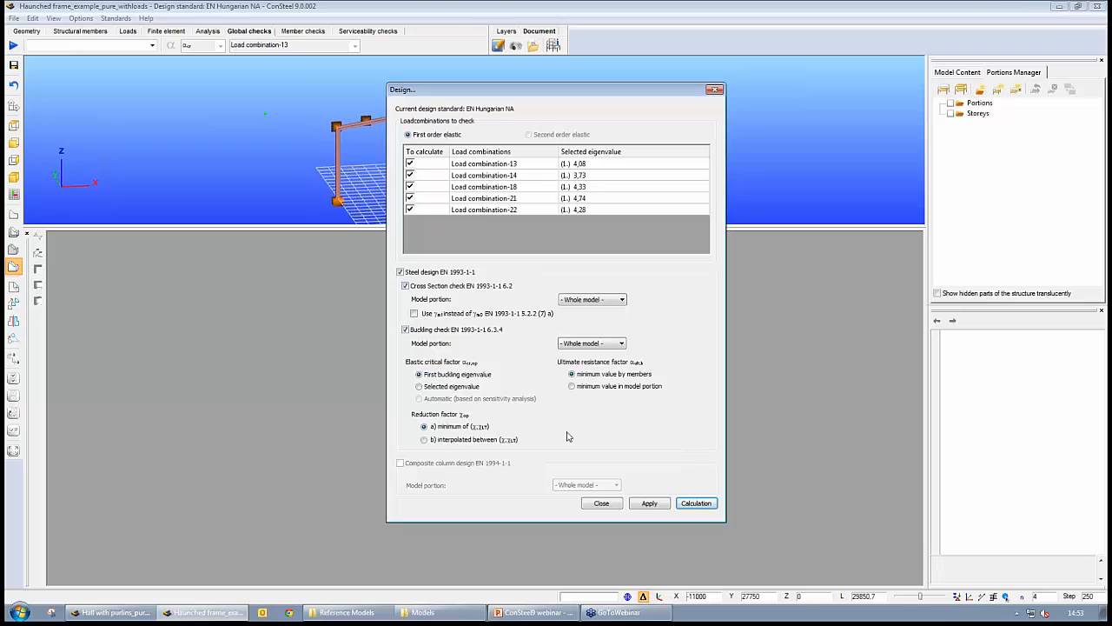
click(424, 440)
click(707, 506)
click(696, 504)
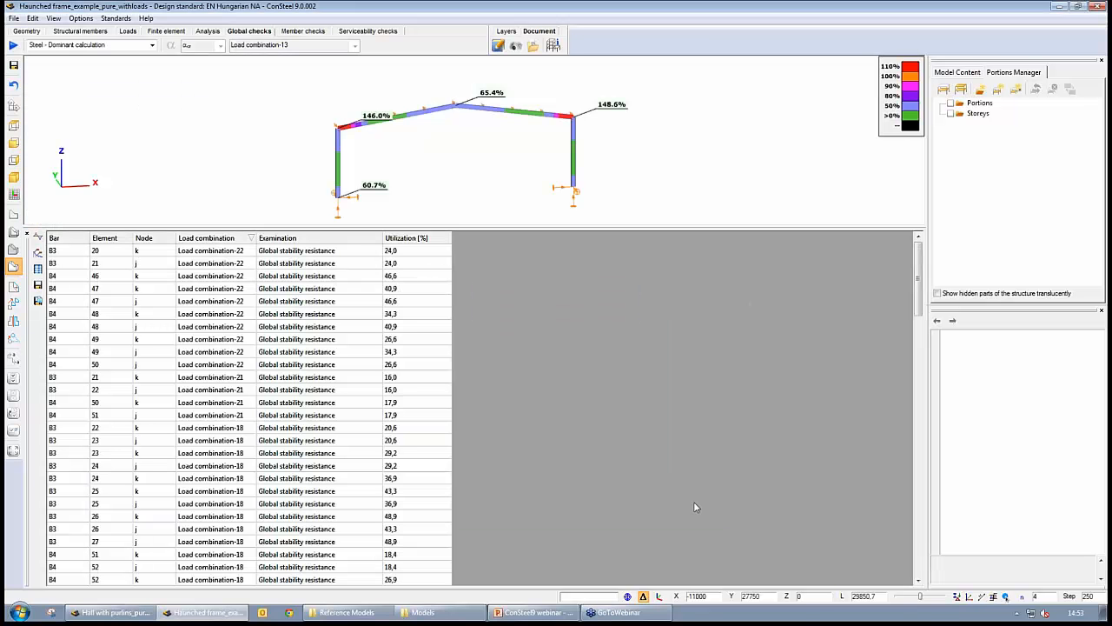
- Sort the design results by utilization in descending order and enlarge the graphic view above the table
click(411, 239)
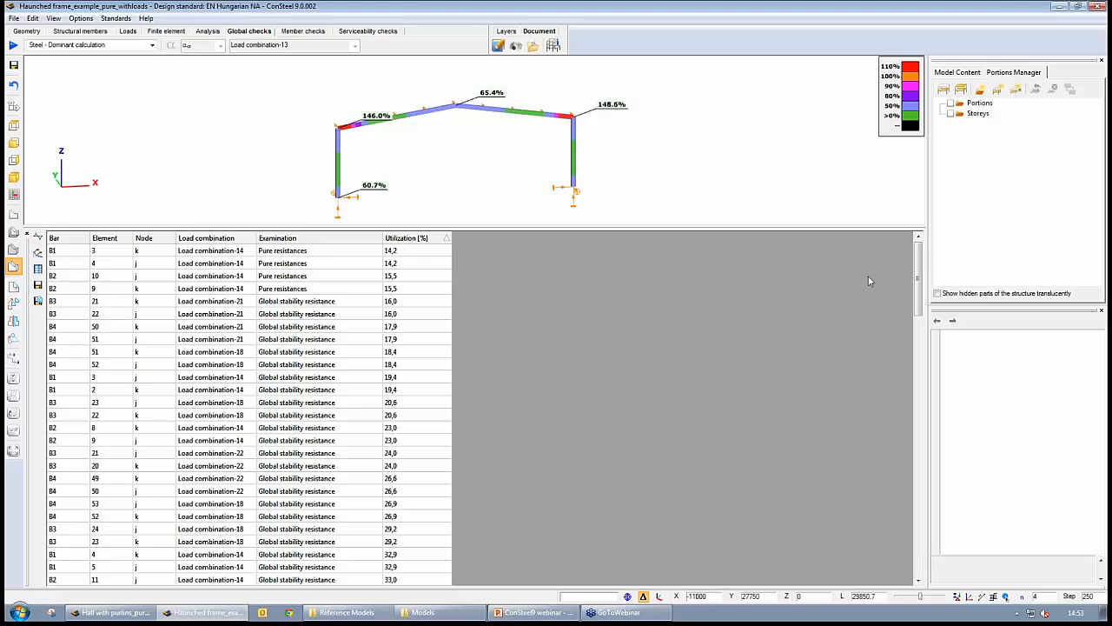
click(439, 240)
click(407, 251)
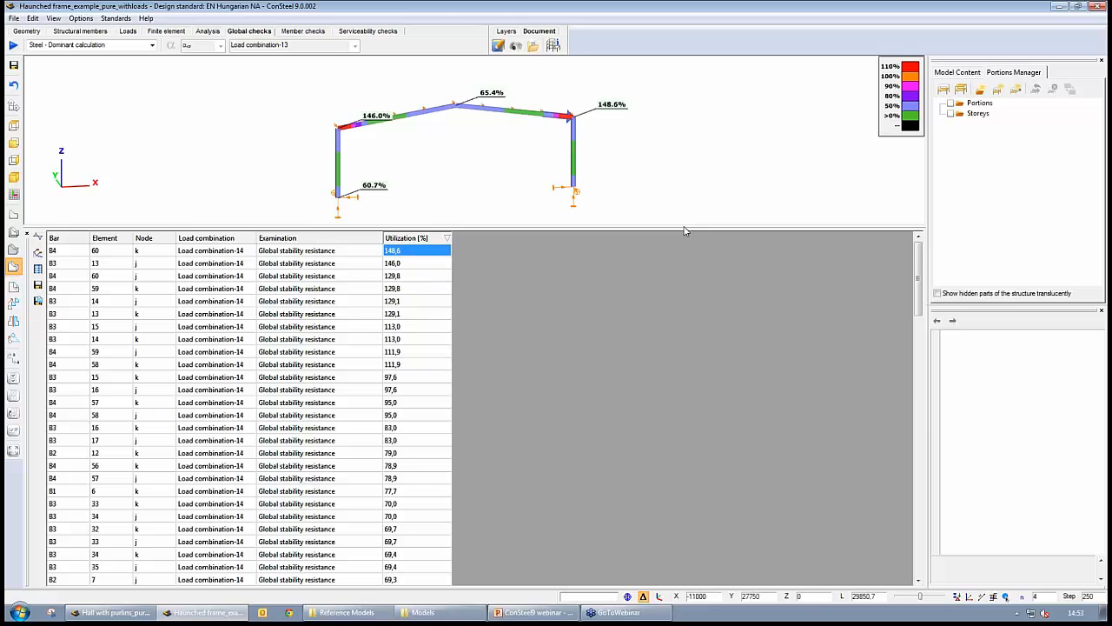
drag(684, 230, 678, 426)
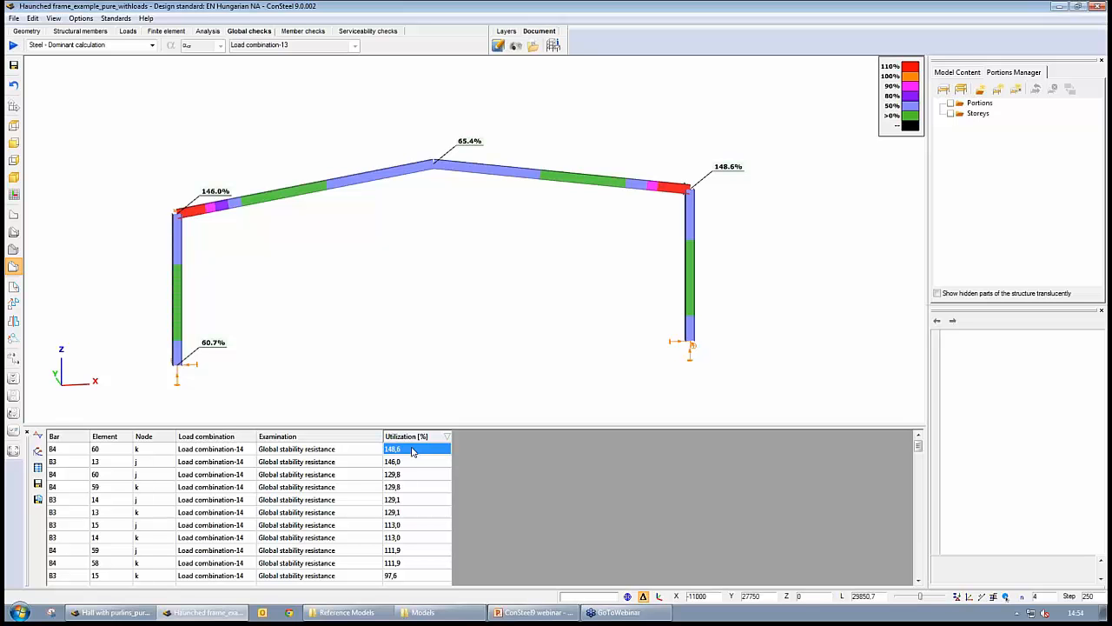
click(319, 452)
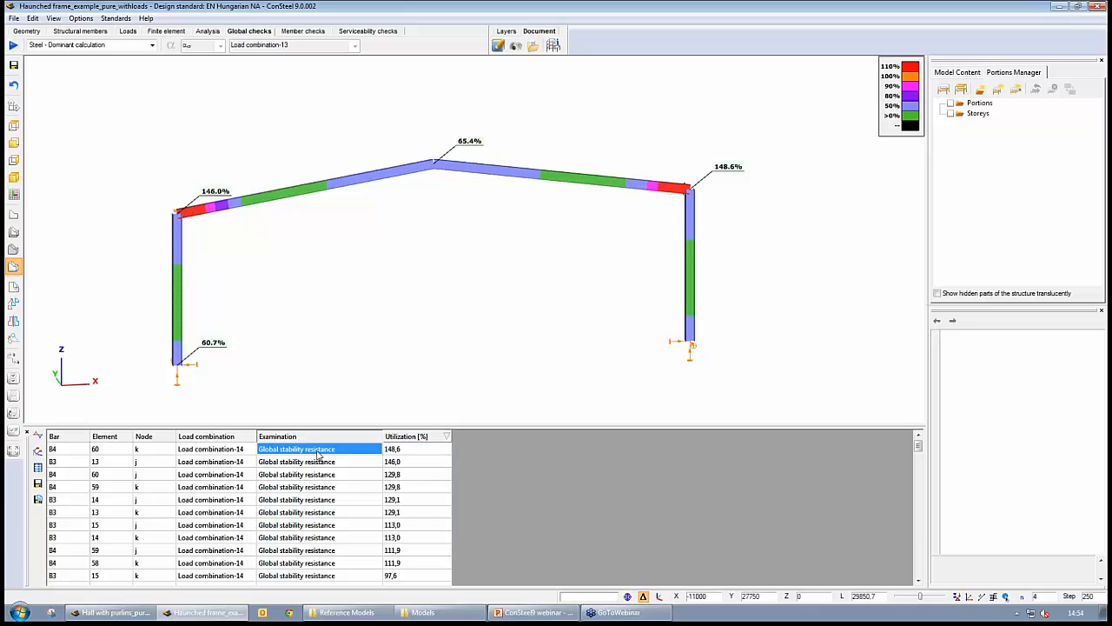
click(211, 449)
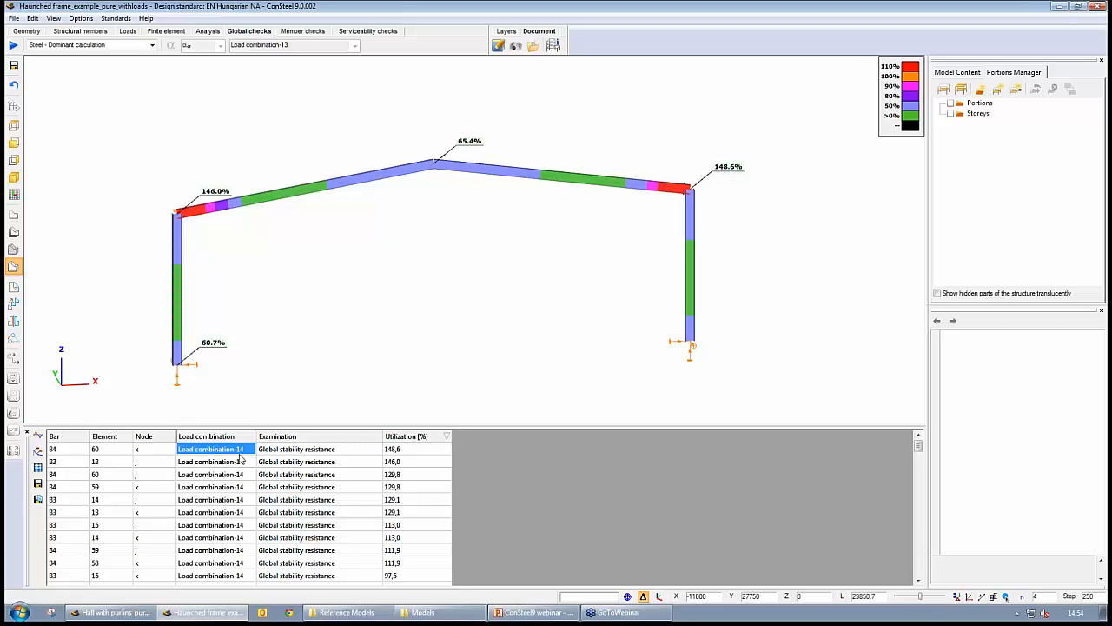
- Open the section module for the most utilized element and examine its global stability resistance parameters, then close it
right_click(420, 450)
click(464, 453)
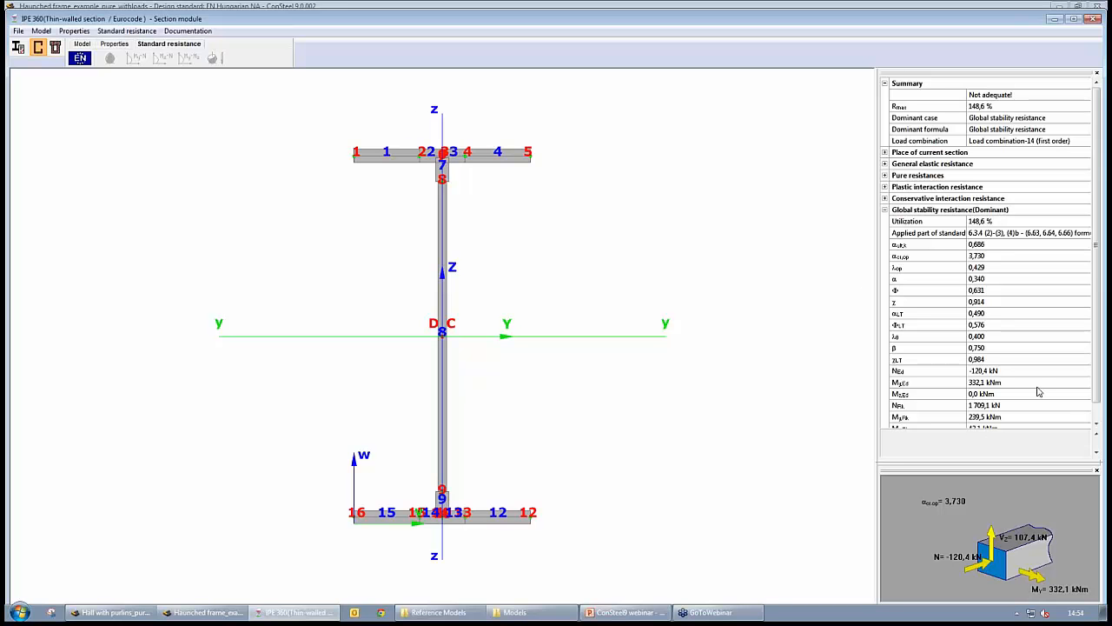
click(947, 234)
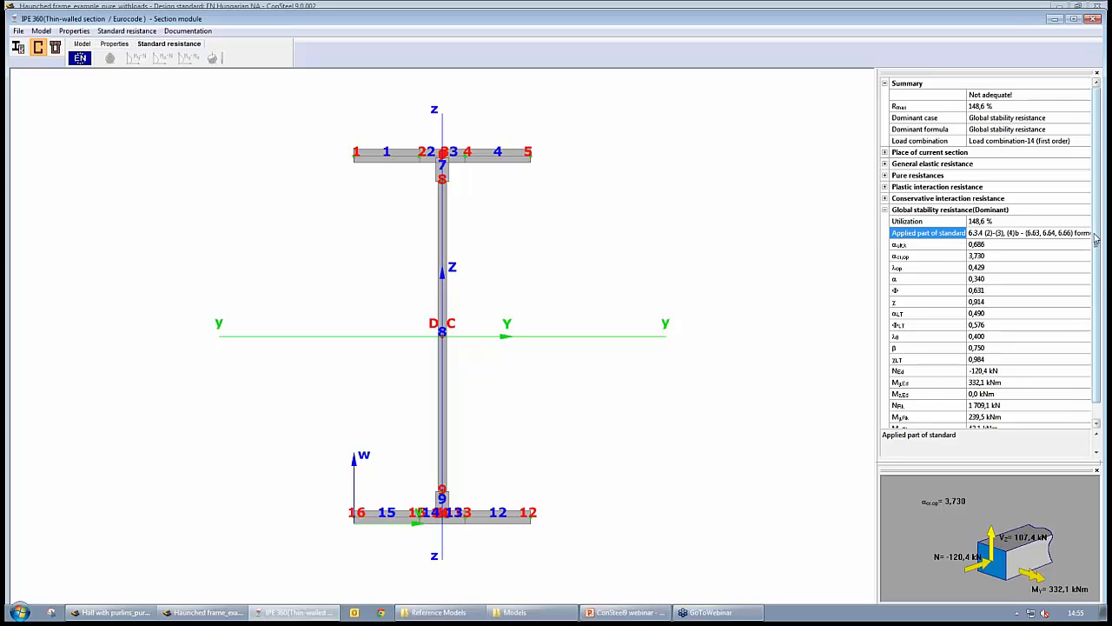
scroll(1096, 237, down, 1)
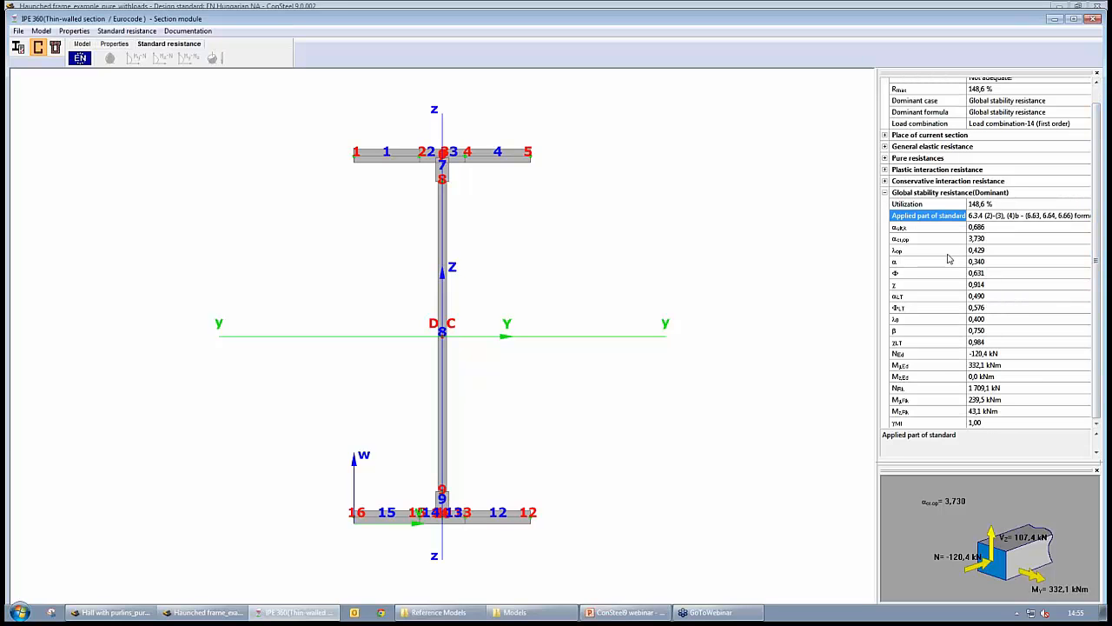
click(930, 240)
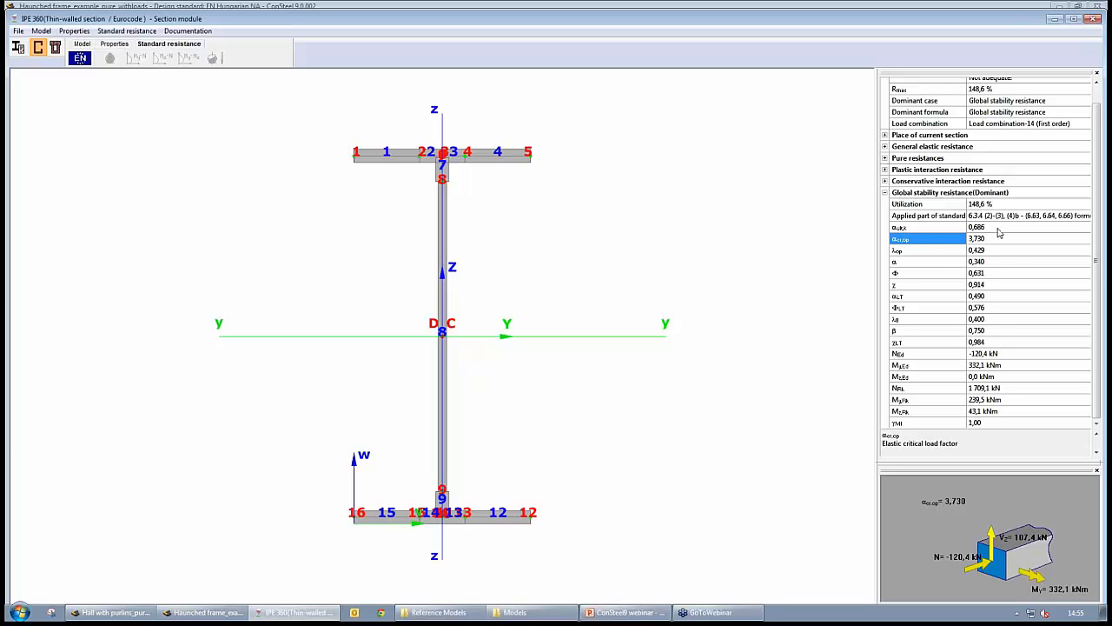
click(987, 252)
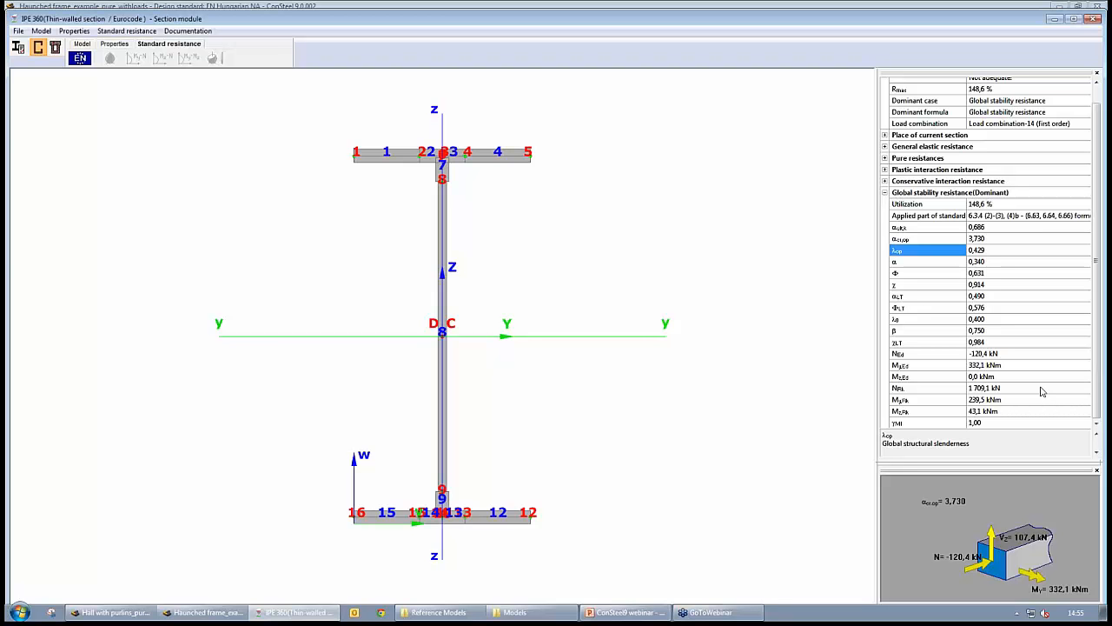
click(1088, 21)
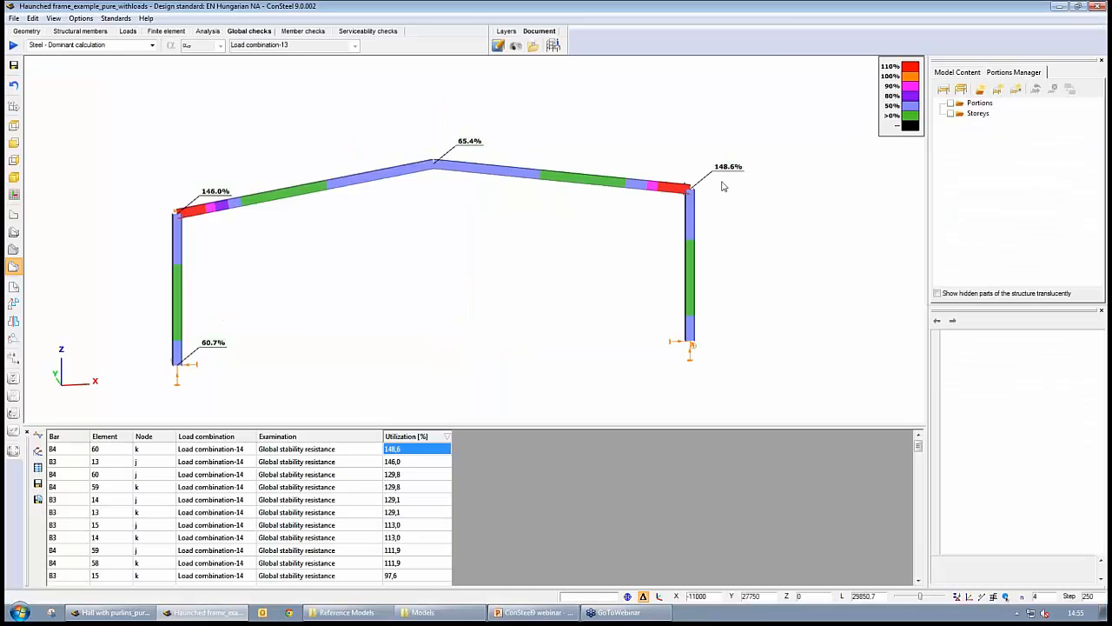
- Display the buckling shape of Load combination-14 and compare it with the global check utilizations
click(207, 31)
click(178, 44)
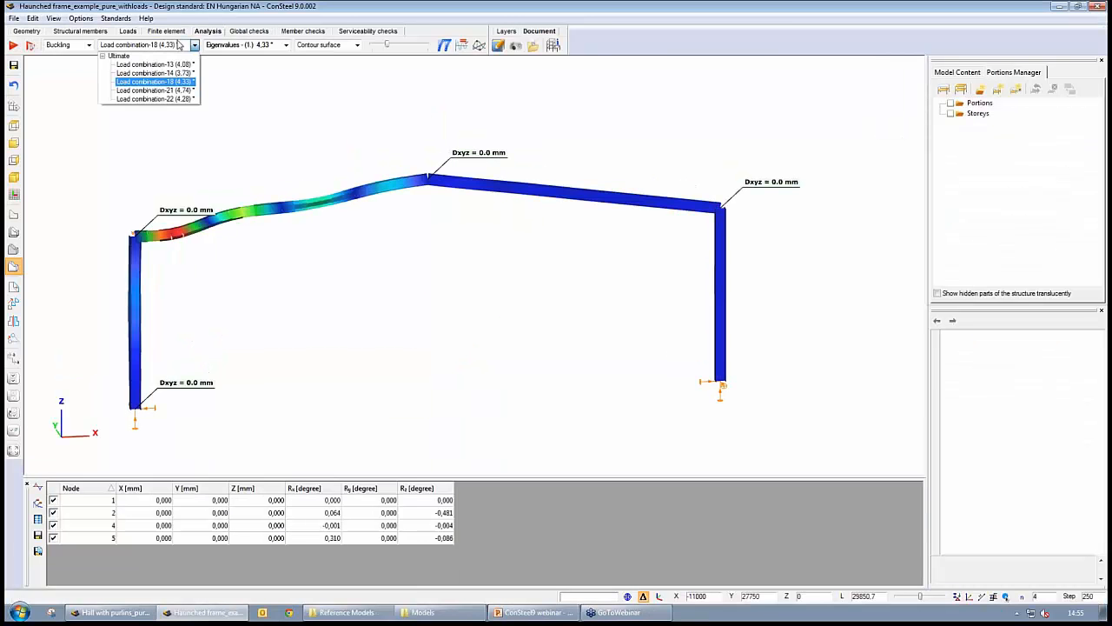
click(148, 77)
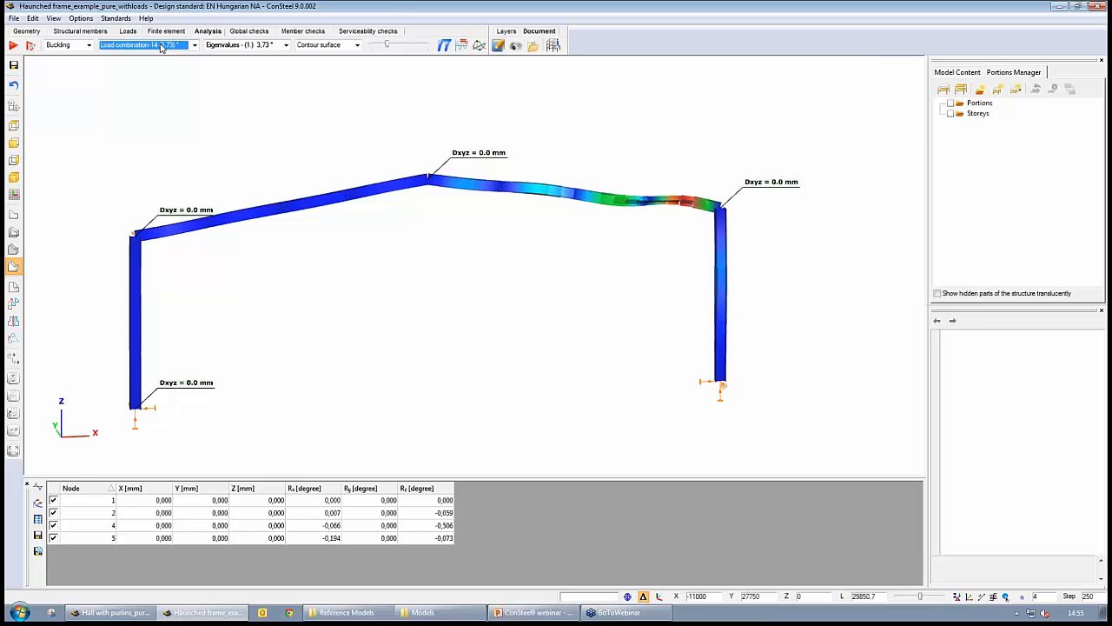
click(251, 31)
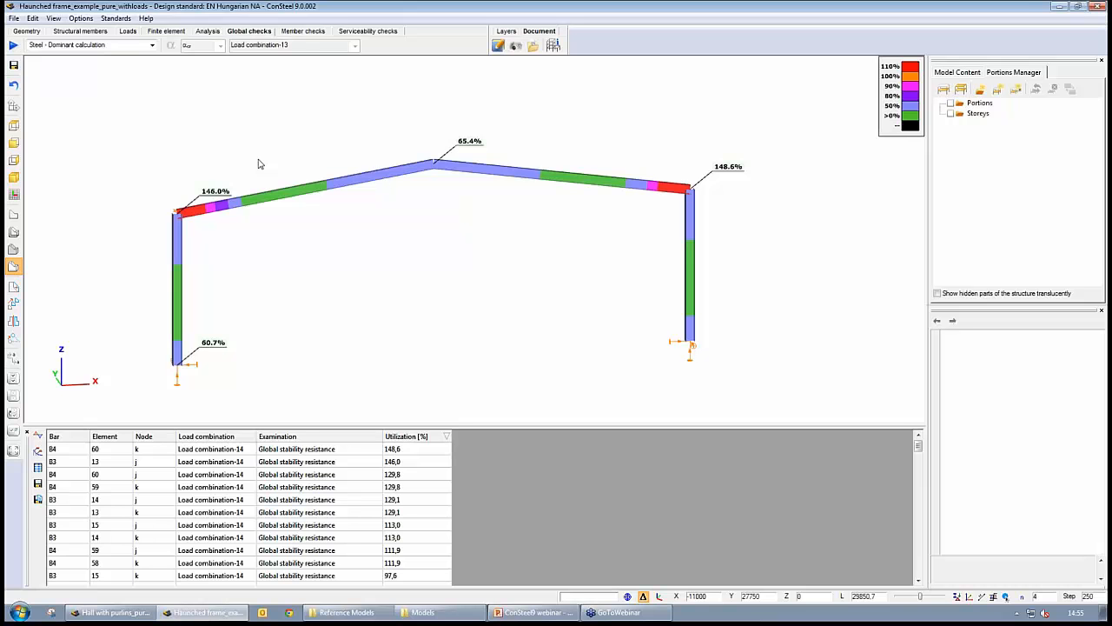
- Switch between the utilization and buckling displays while orbiting around the frame to compare them
click(208, 32)
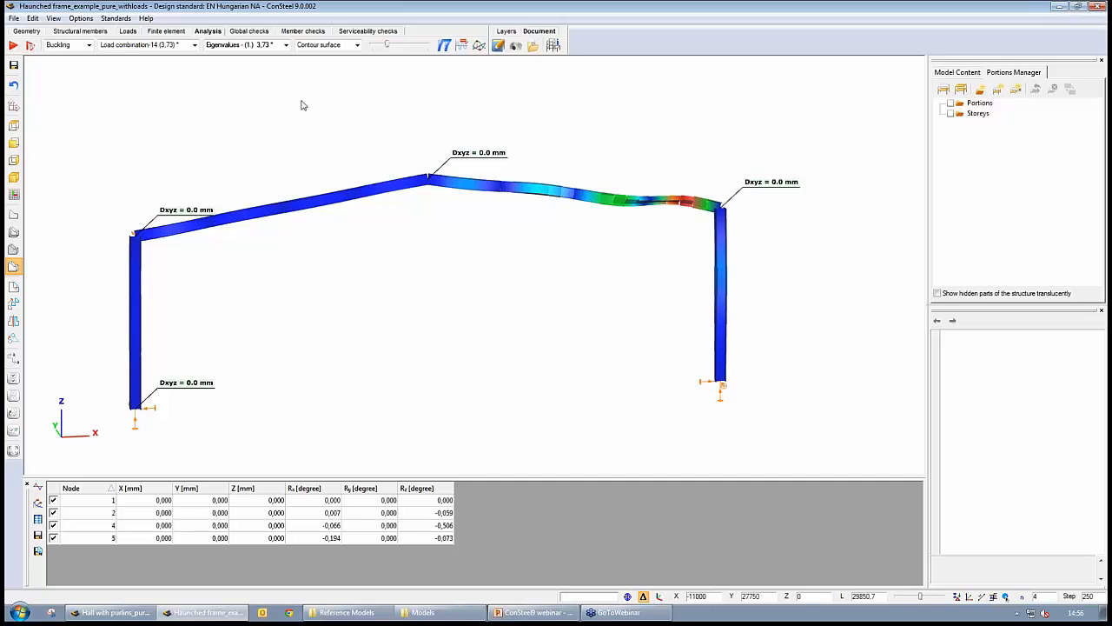
click(249, 30)
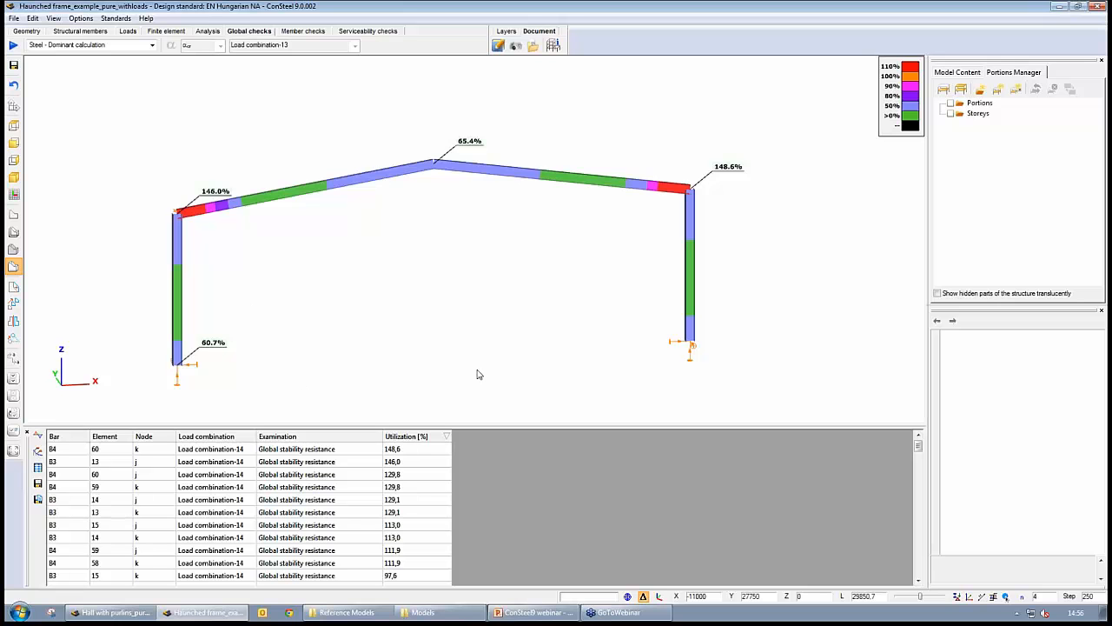
middle_drag(483, 383, 471, 358)
click(416, 450)
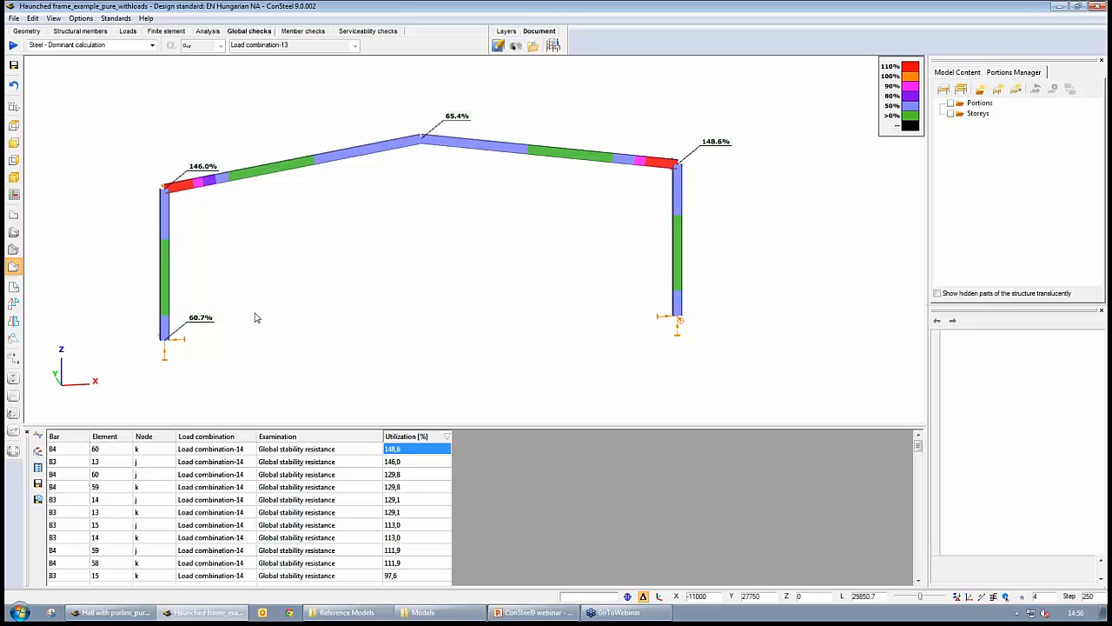
middle_drag(394, 255, 378, 290)
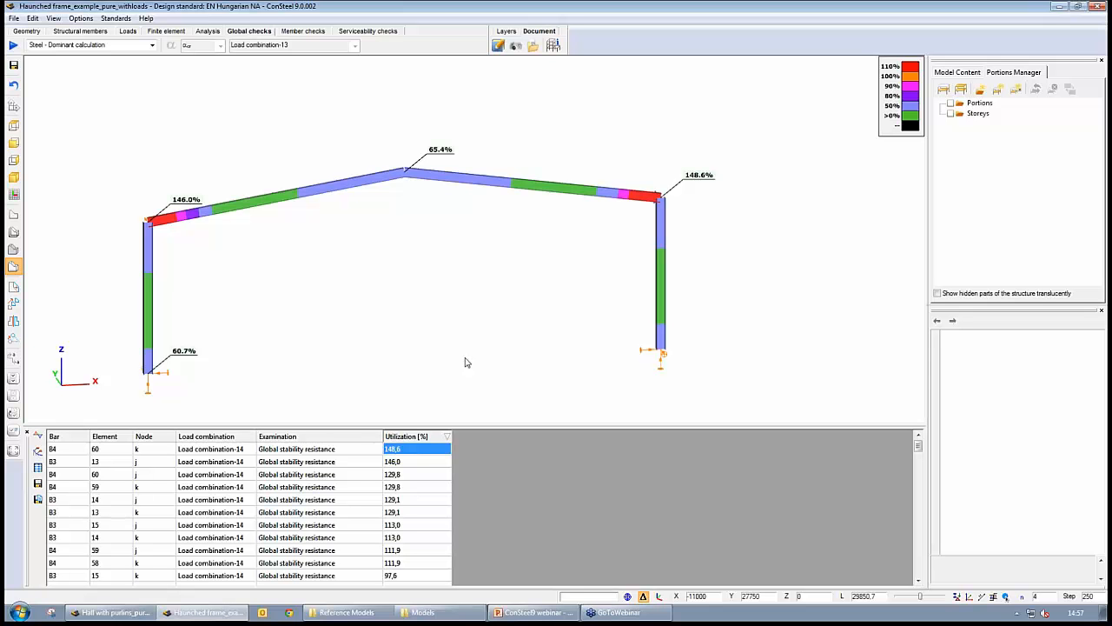
middle_drag(448, 345, 430, 334)
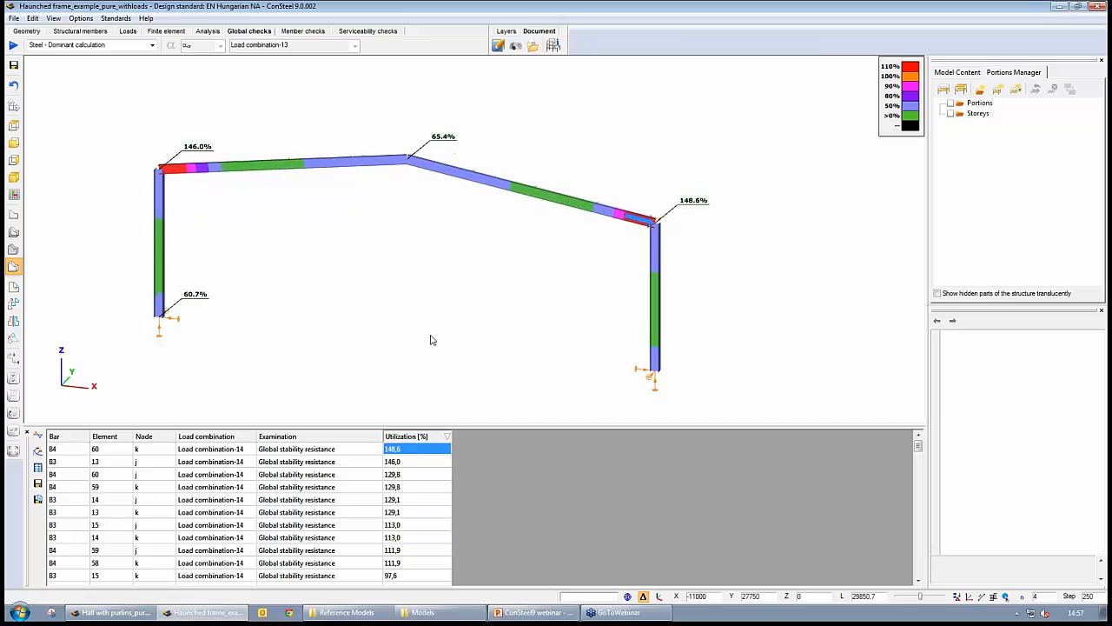
click(207, 31)
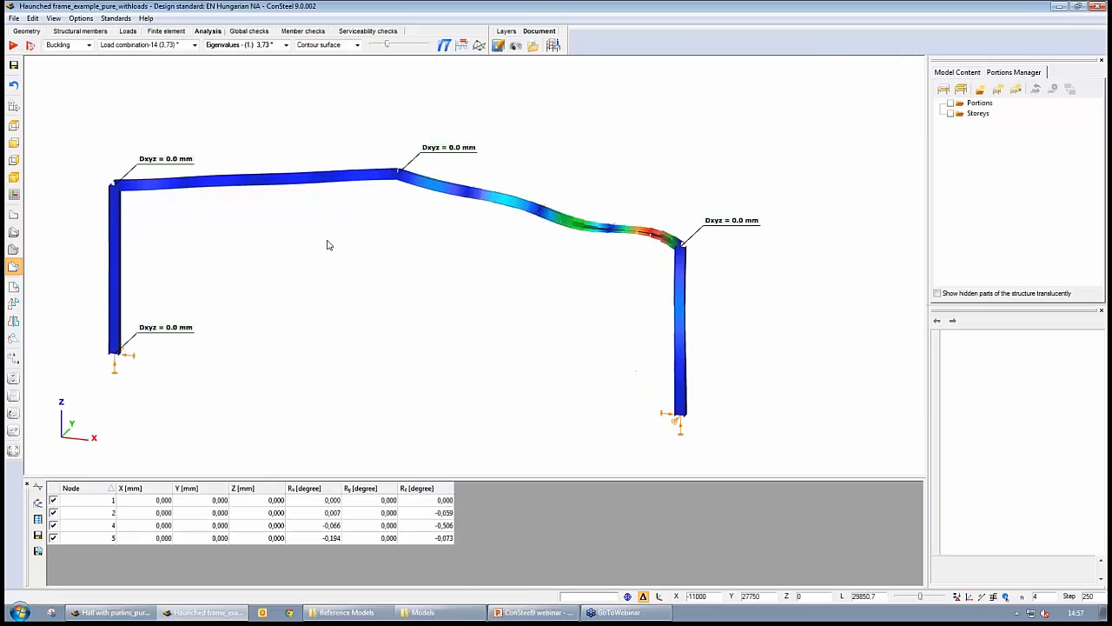
middle_drag(539, 294, 388, 288)
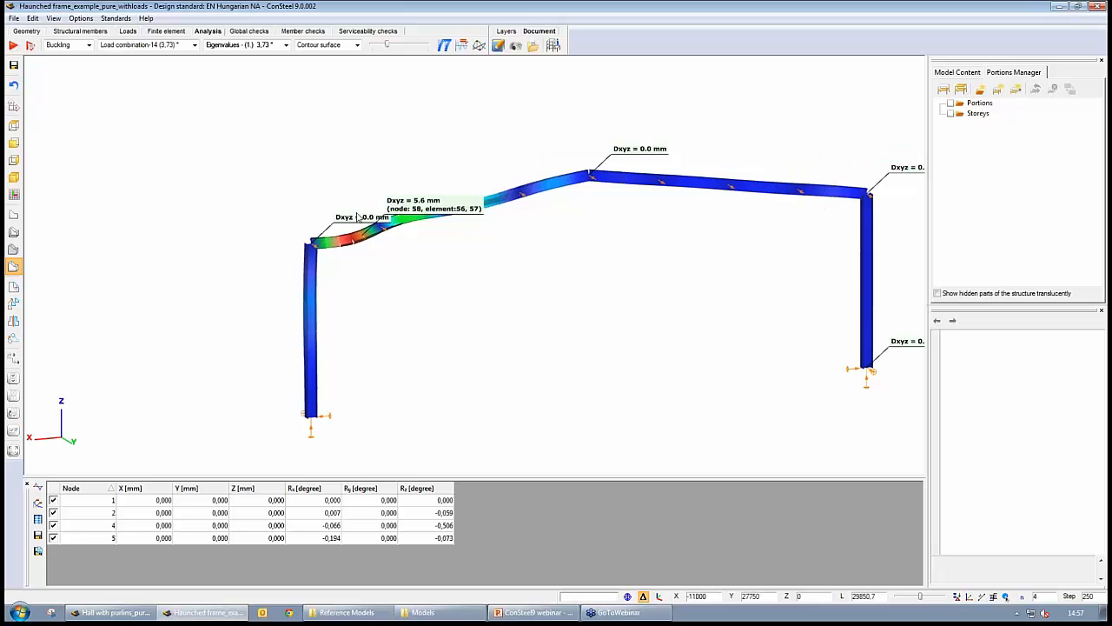
- Switch to structural members and inspect the lateral point supports along the rafters
click(87, 32)
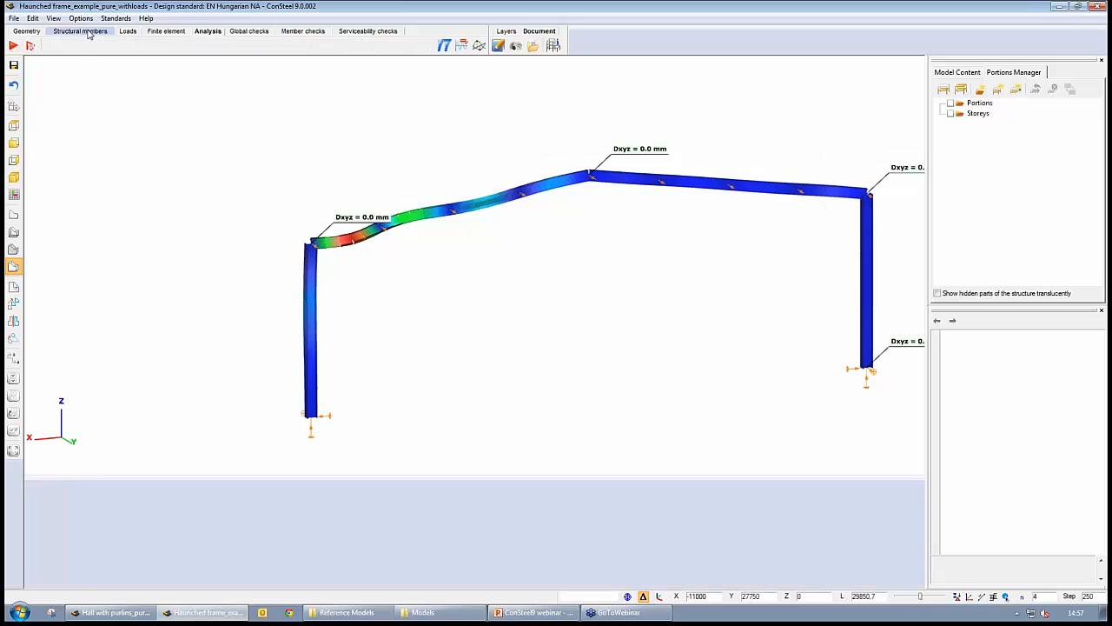
middle_drag(470, 333, 351, 335)
scroll(265, 286, up, 5)
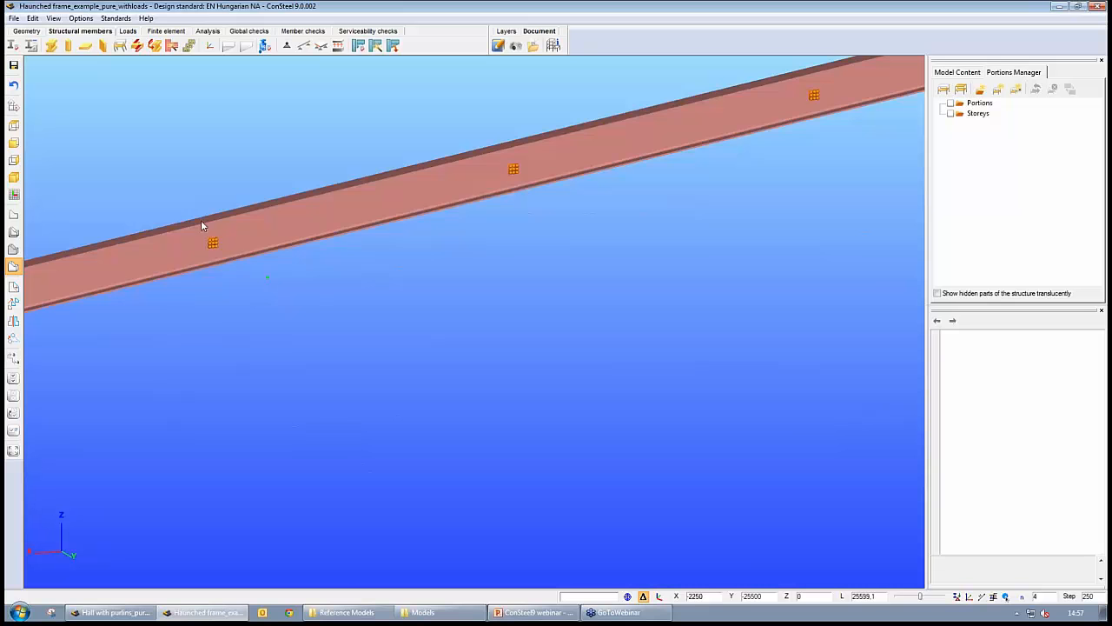
click(13, 232)
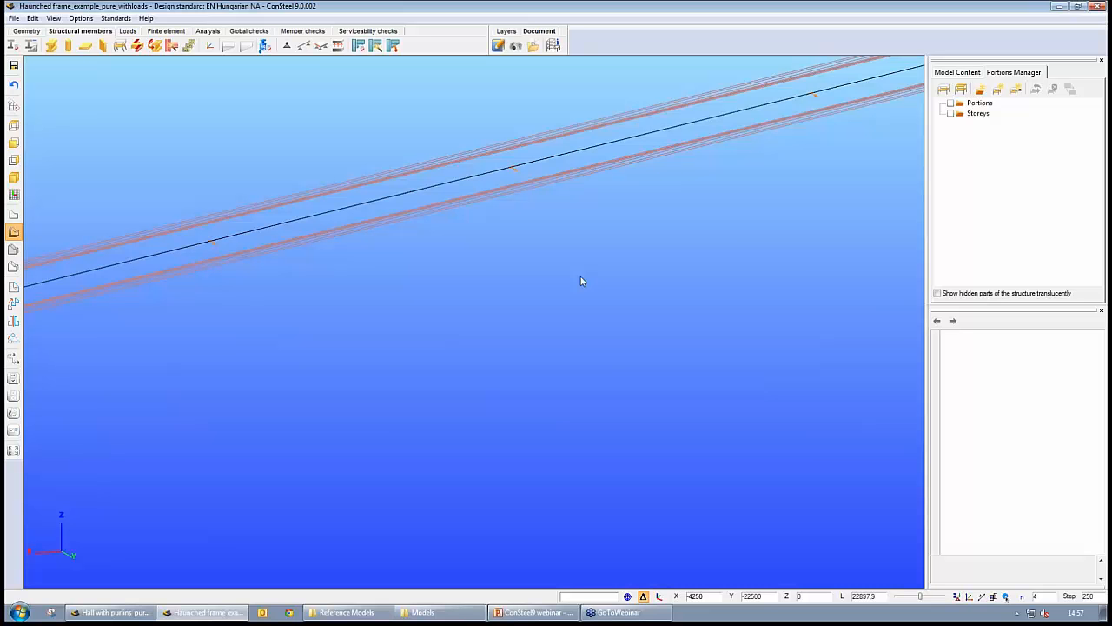
click(13, 268)
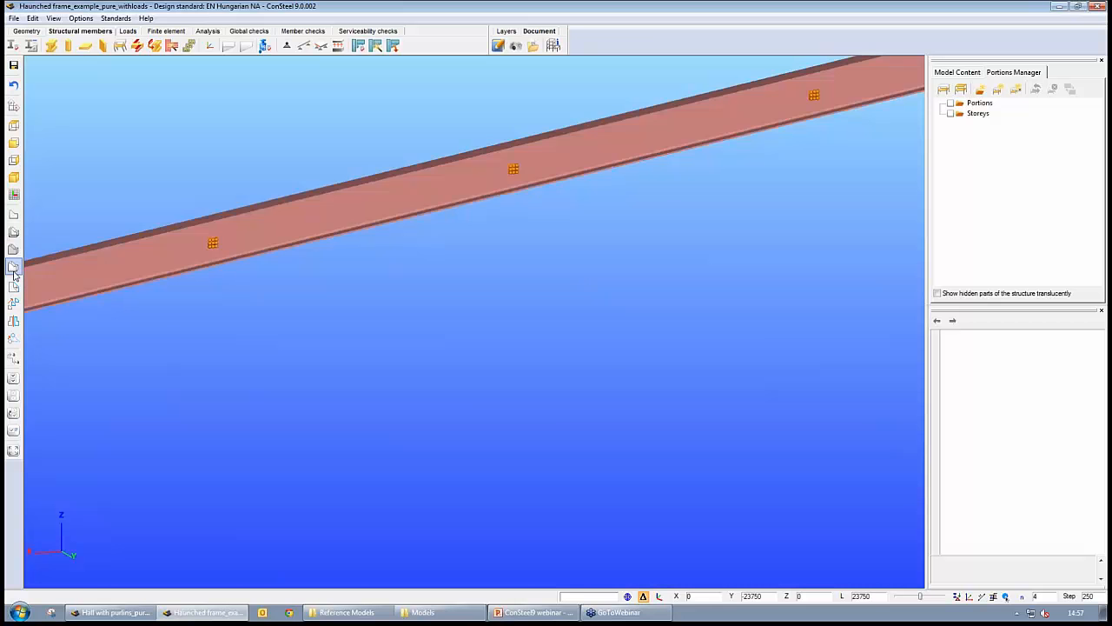
scroll(287, 258, down, 3)
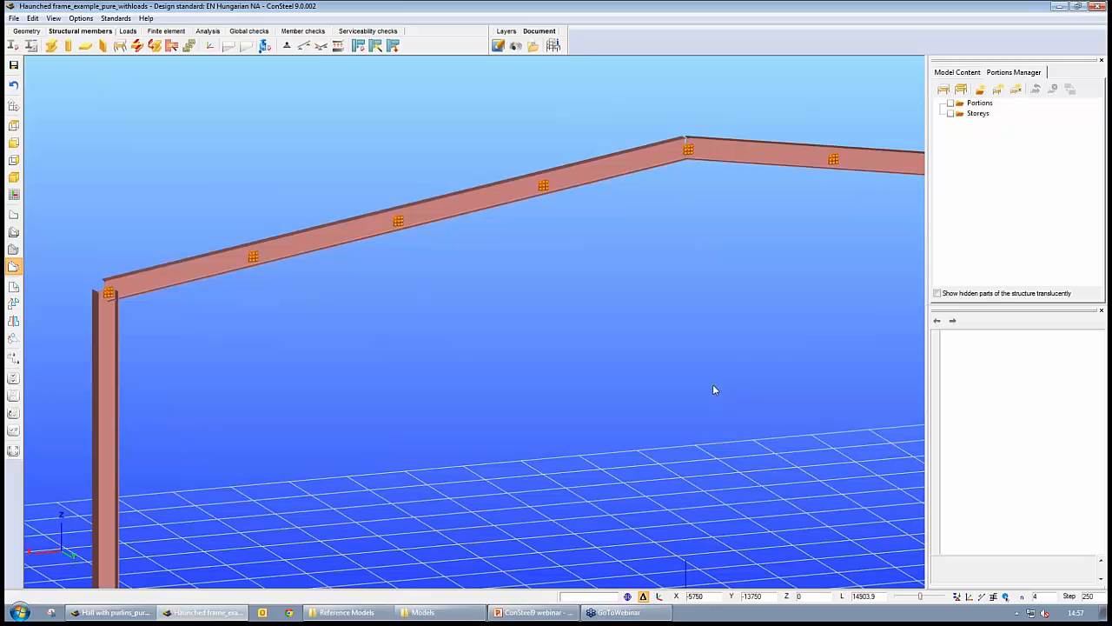
scroll(748, 321, down, 2)
middle_drag(792, 366, 700, 384)
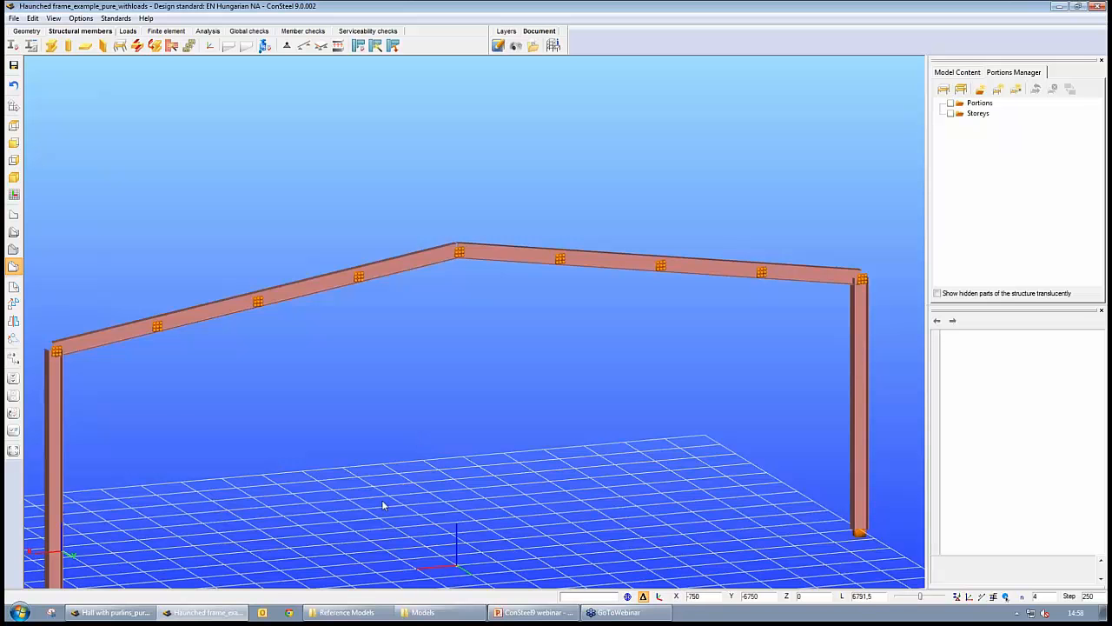
- Select all rafter point supports and set their z eccentricity to 180
drag(148, 167, 800, 400)
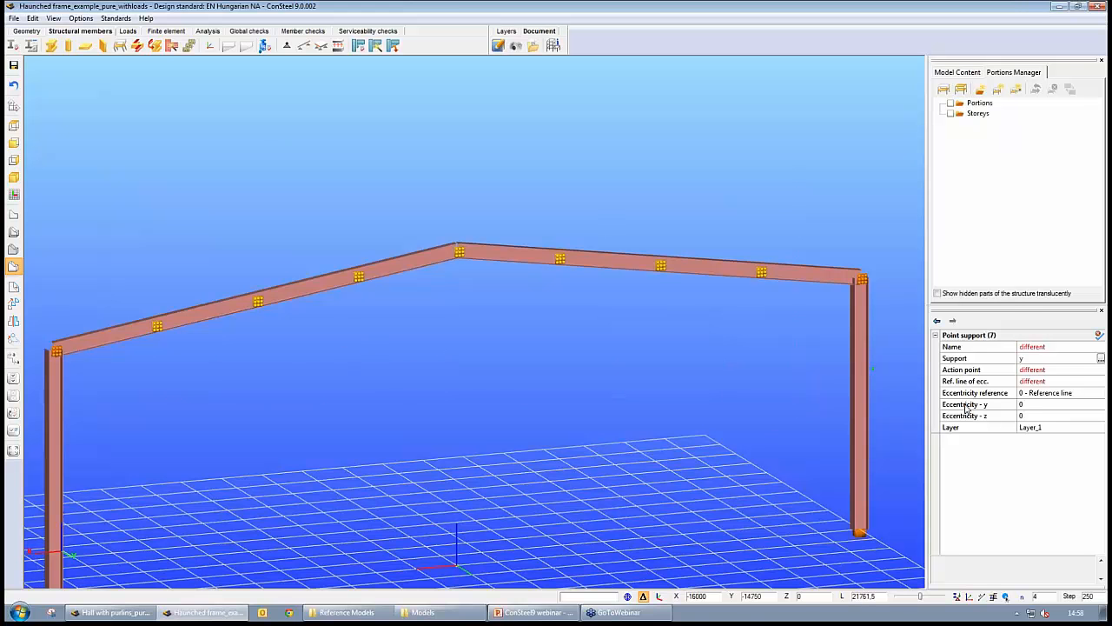
click(1051, 417)
drag(1051, 419, 988, 498)
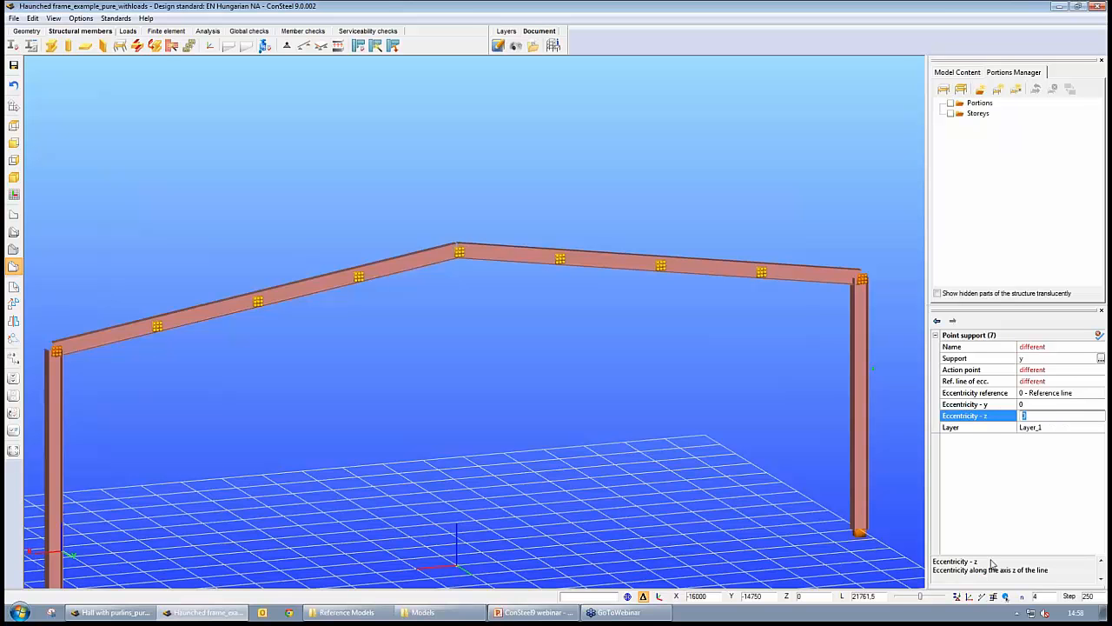
text(180)
key(Return)
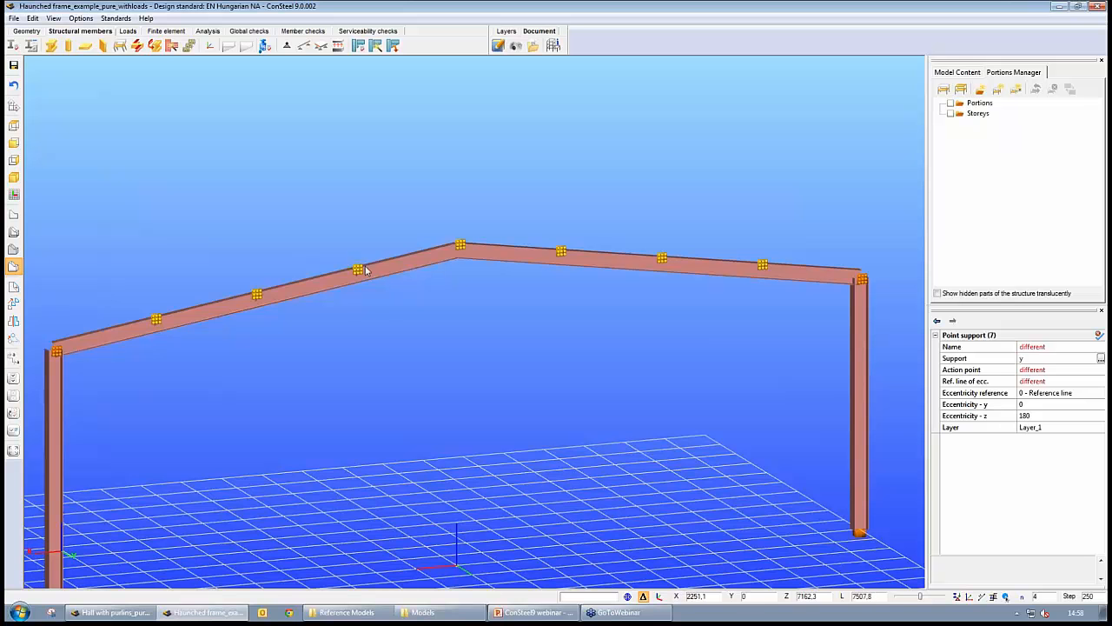
click(478, 383)
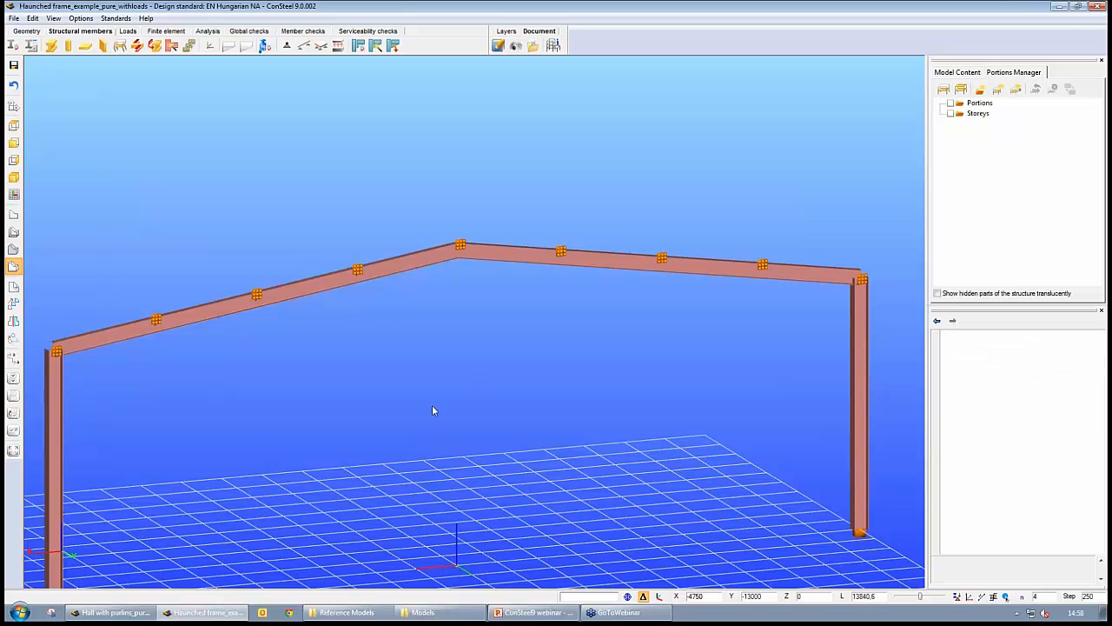
- Orbit and zoom around the frame to inspect the offset lateral supports along the rafters
middle_drag(432, 412, 411, 473)
scroll(417, 449, up, 8)
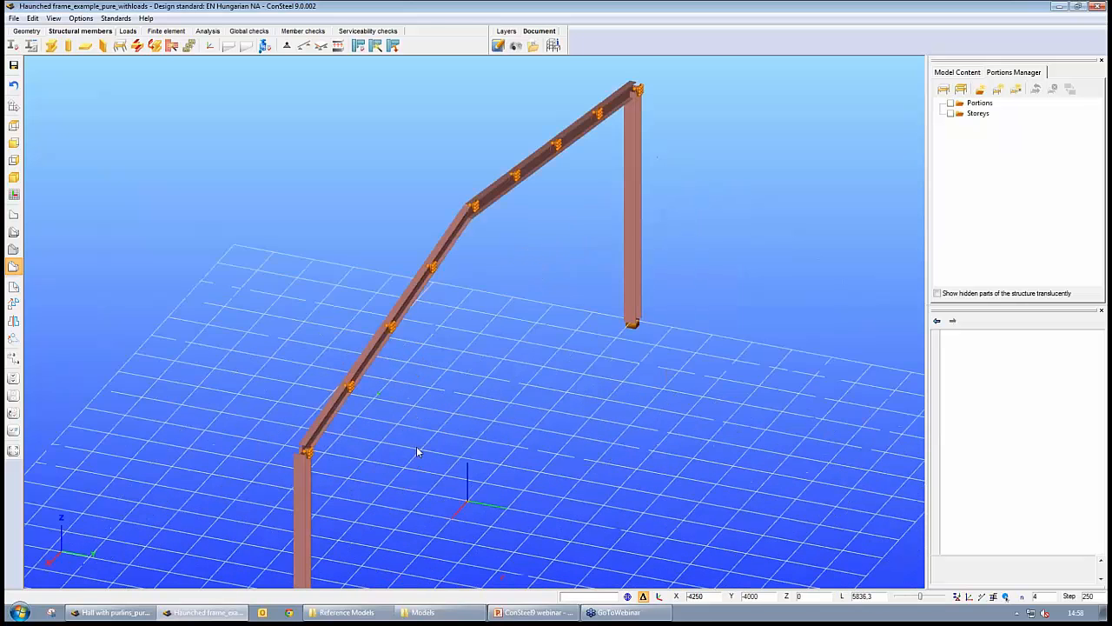
scroll(407, 431, down, 10)
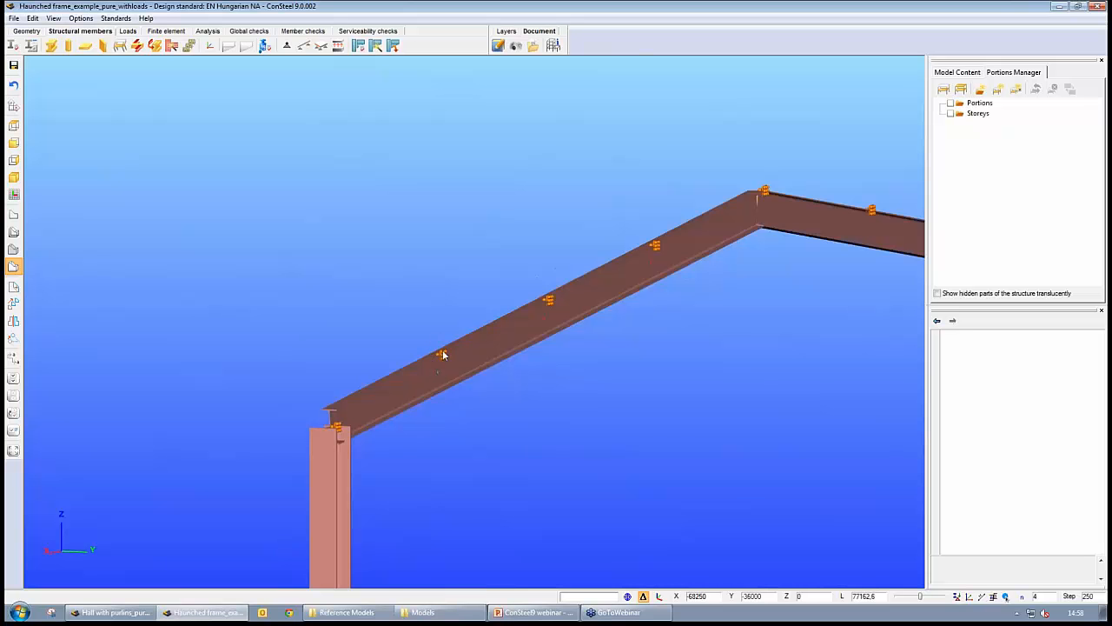
scroll(590, 399, down, 10)
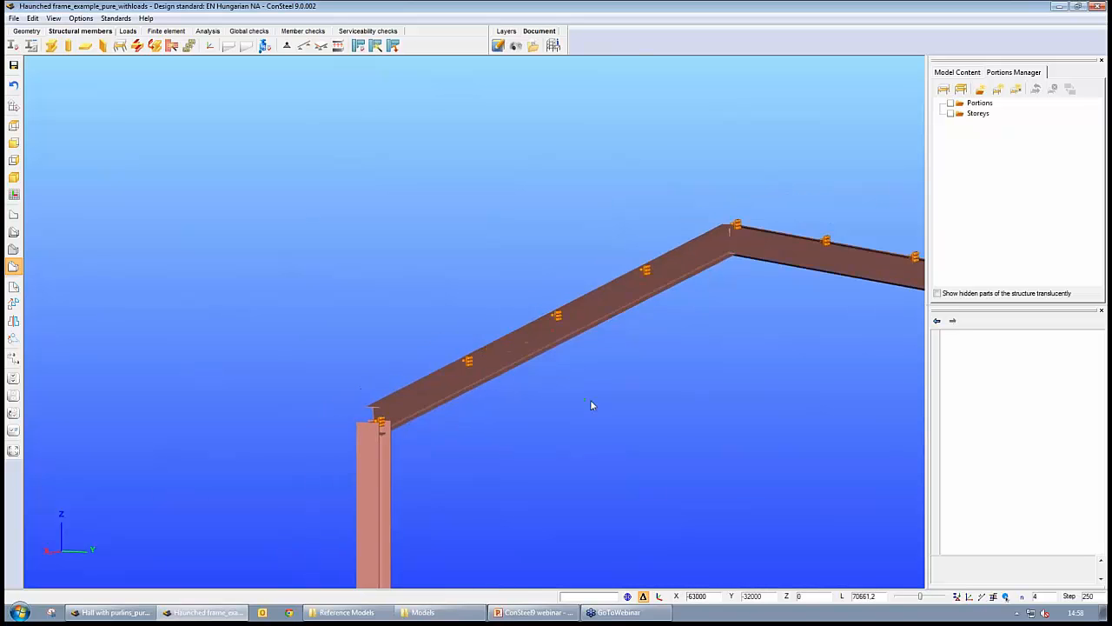
middle_drag(424, 353, 572, 382)
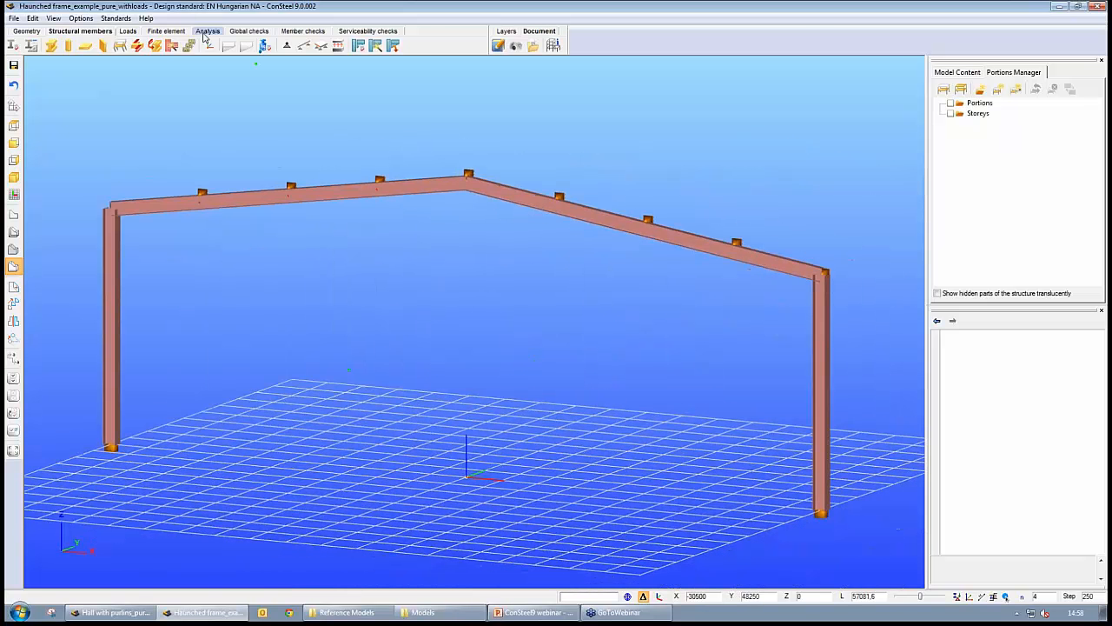
- Display the buckling shape of Load combination-14, adjust the deformation scale and review the eigenvalue list
click(205, 32)
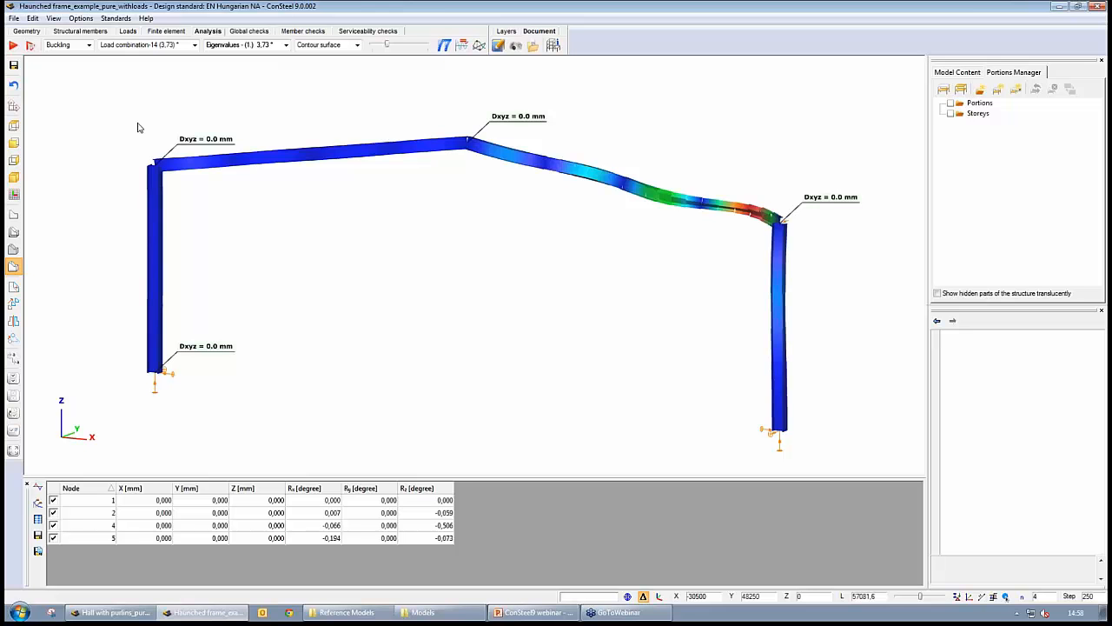
mouse_move(148, 233)
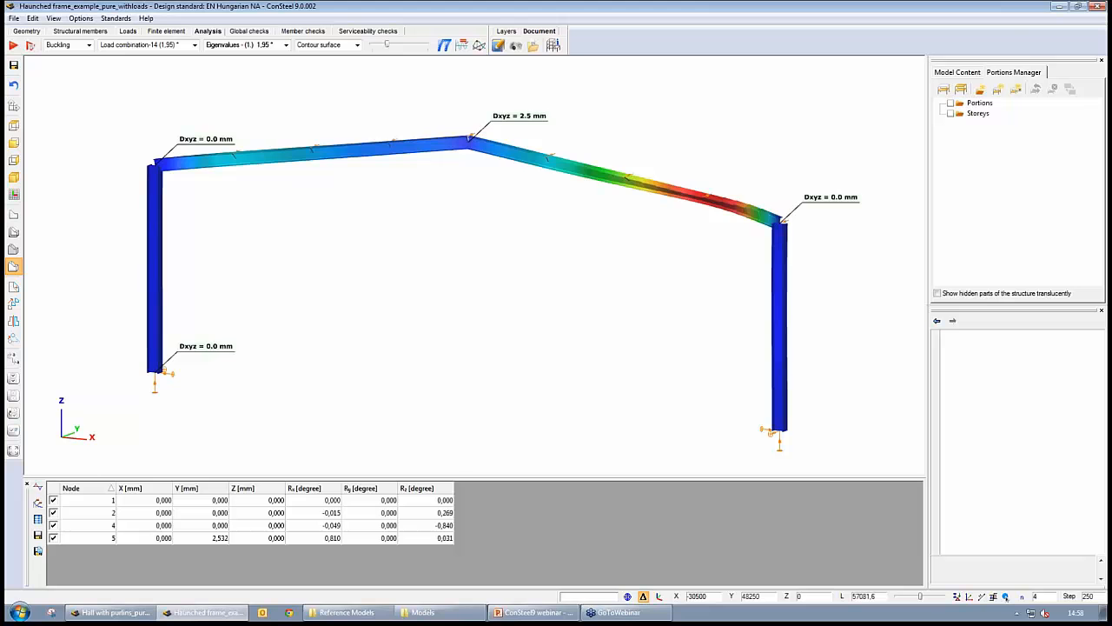
right_drag(565, 274, 493, 283)
click(133, 70)
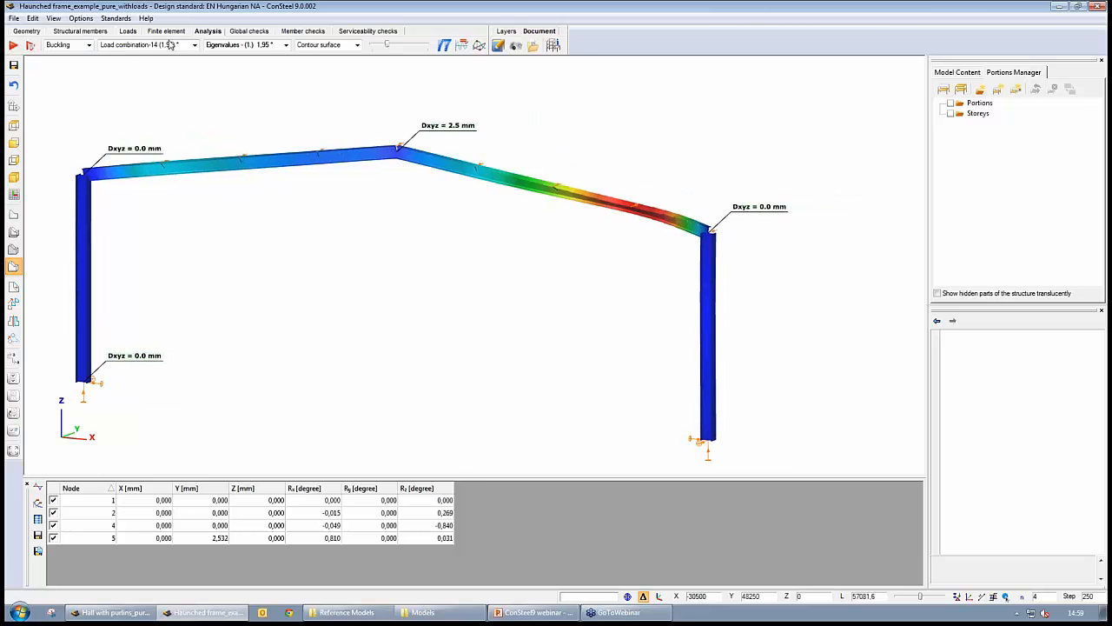
scroll(597, 286, up, 5)
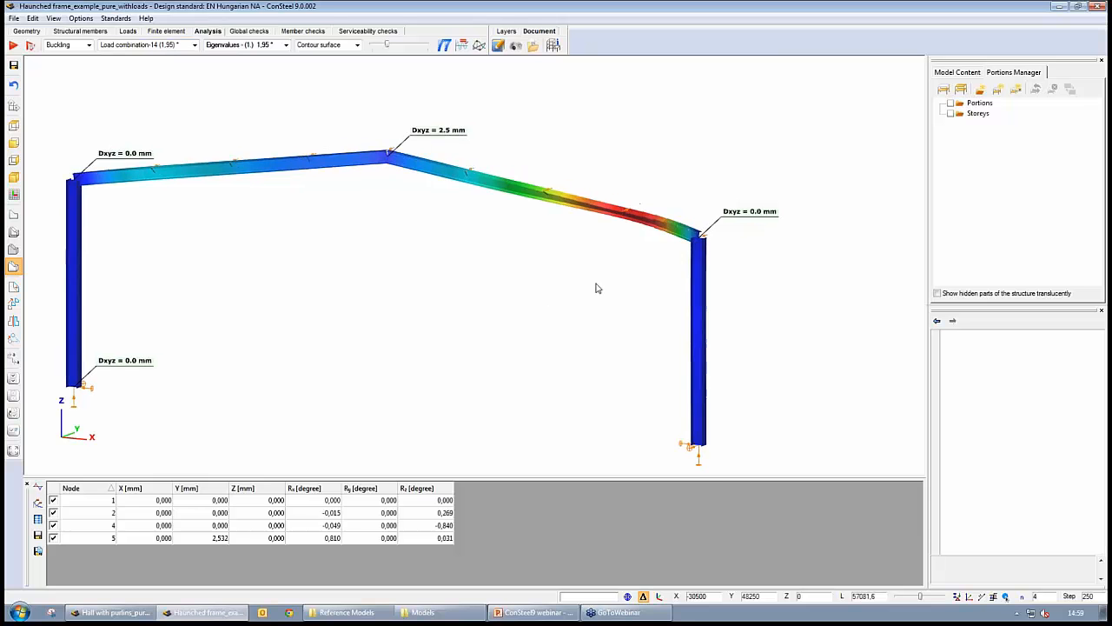
scroll(584, 276, down, 3)
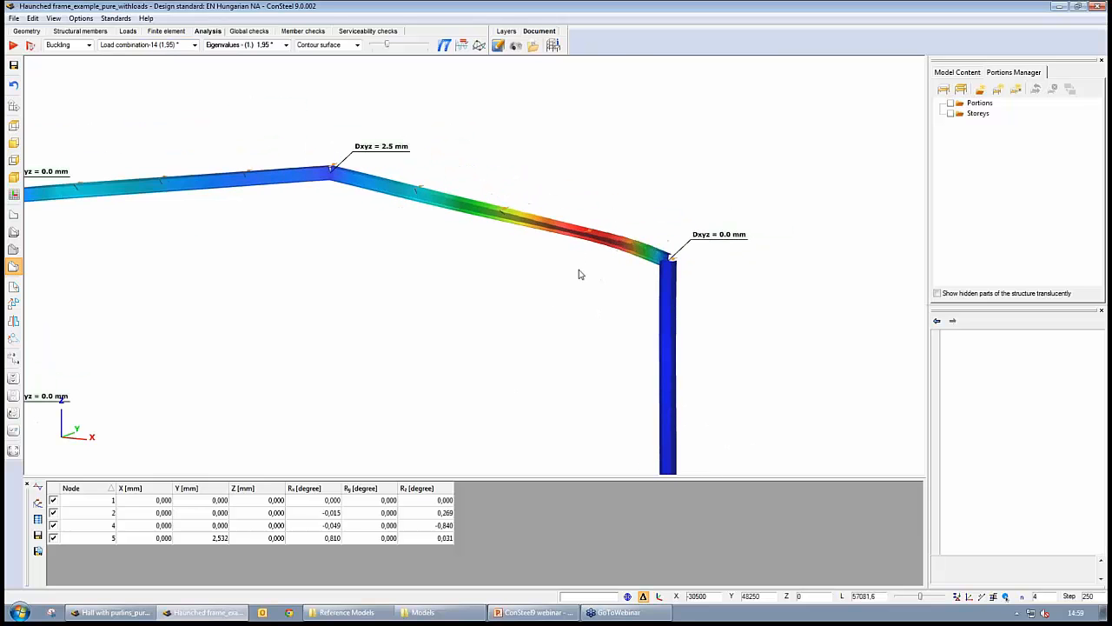
drag(387, 46, 381, 43)
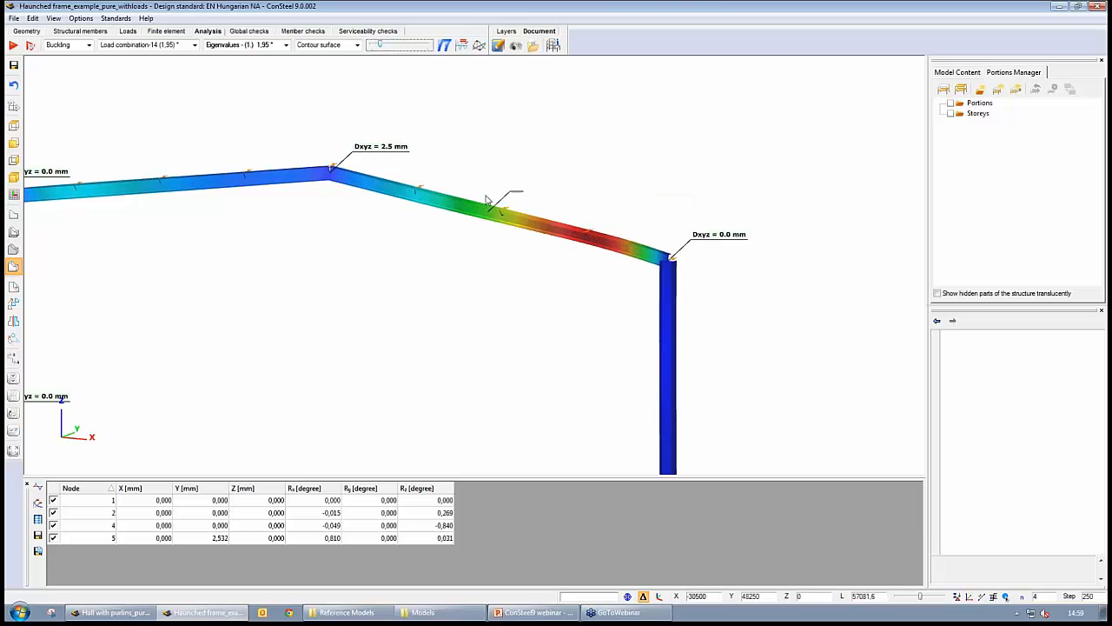
mouse_move(645, 271)
mouse_move(595, 255)
middle_drag(278, 287, 315, 286)
scroll(321, 289, down, 1)
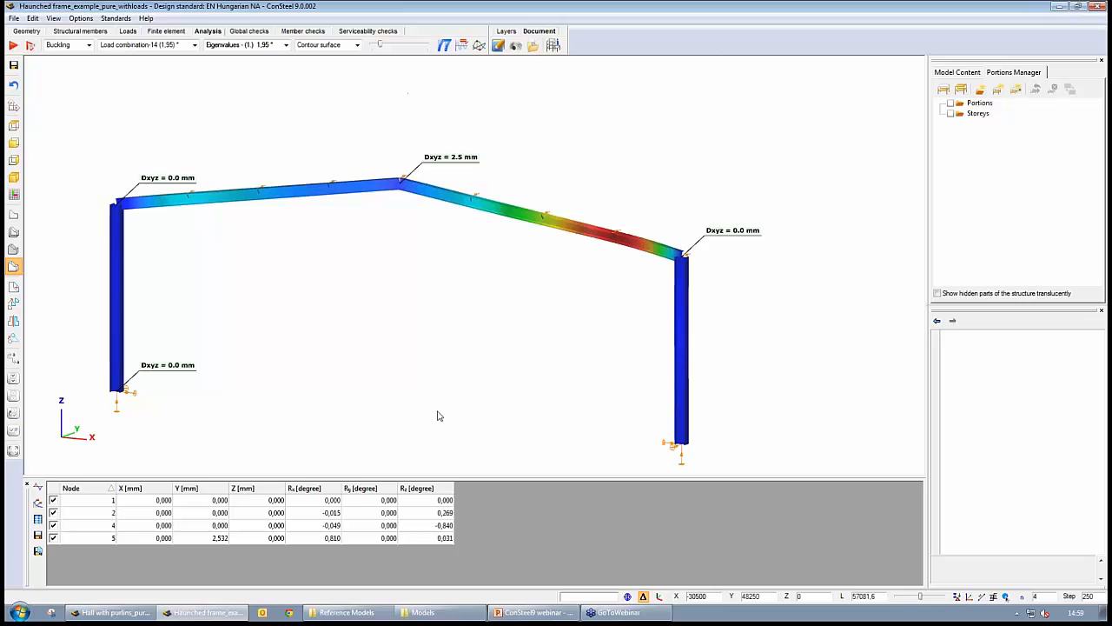
click(286, 45)
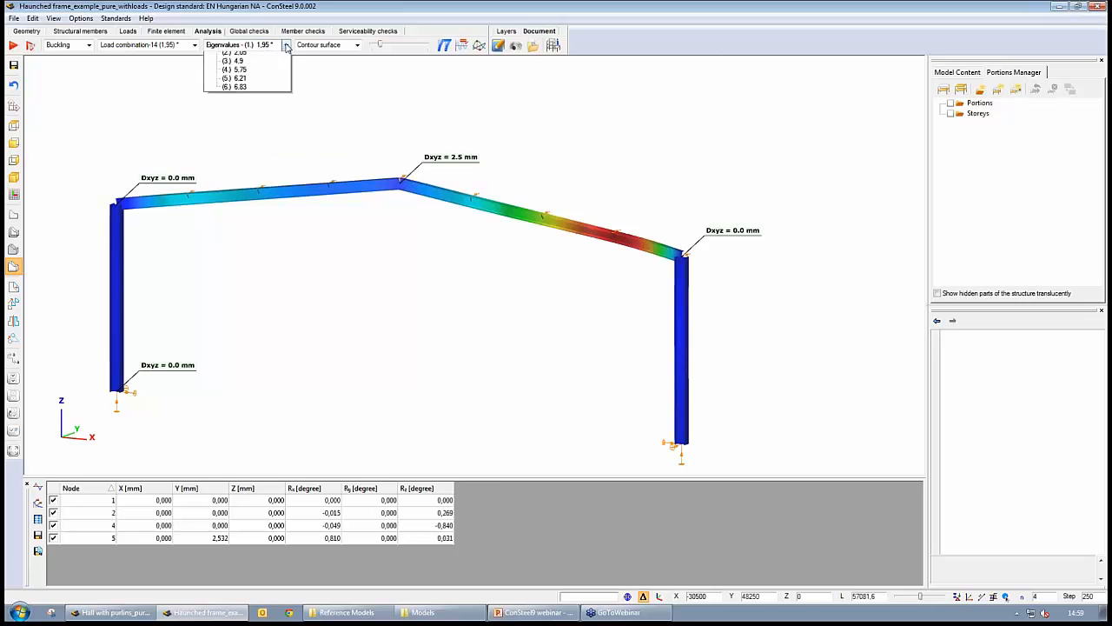
click(286, 45)
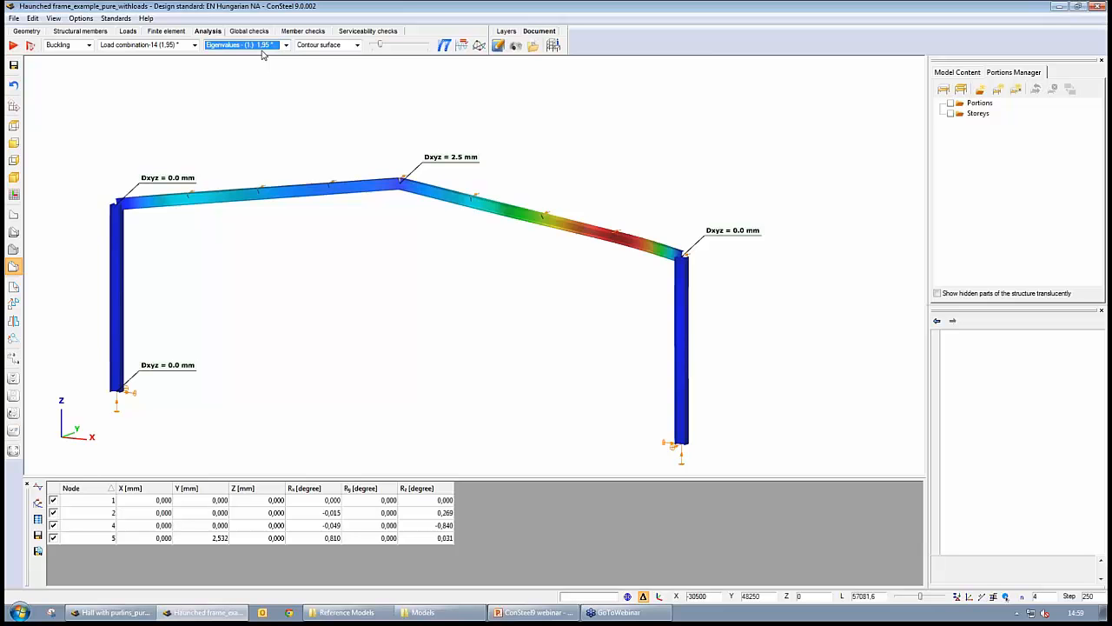
- Run the steel design calculation with cross-section and buckling checks from the global checks
click(250, 32)
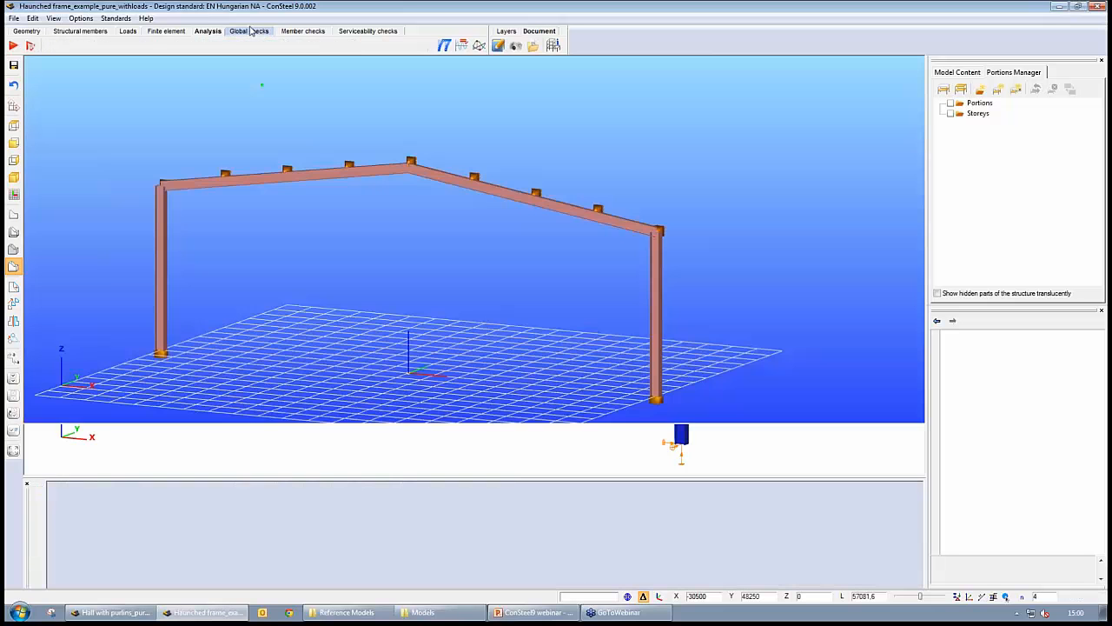
click(13, 45)
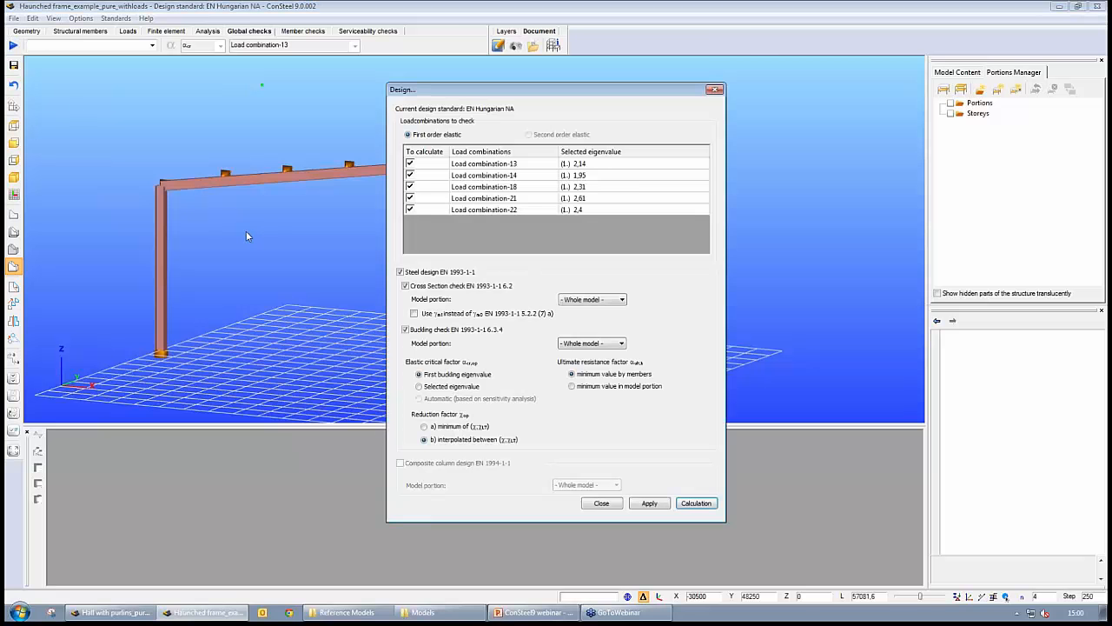
click(695, 503)
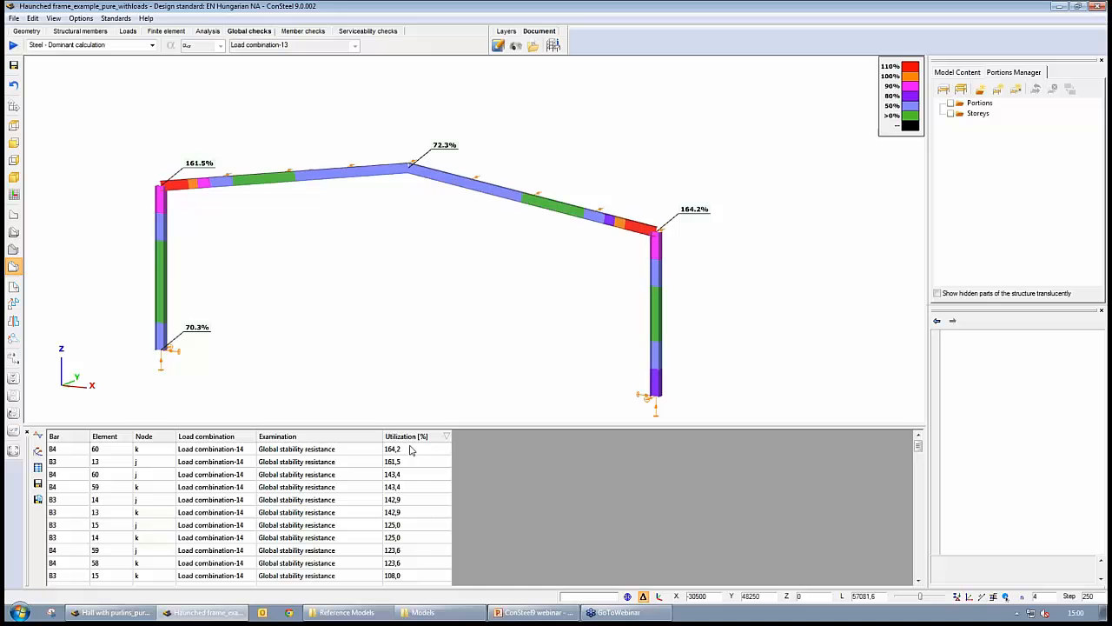
click(411, 450)
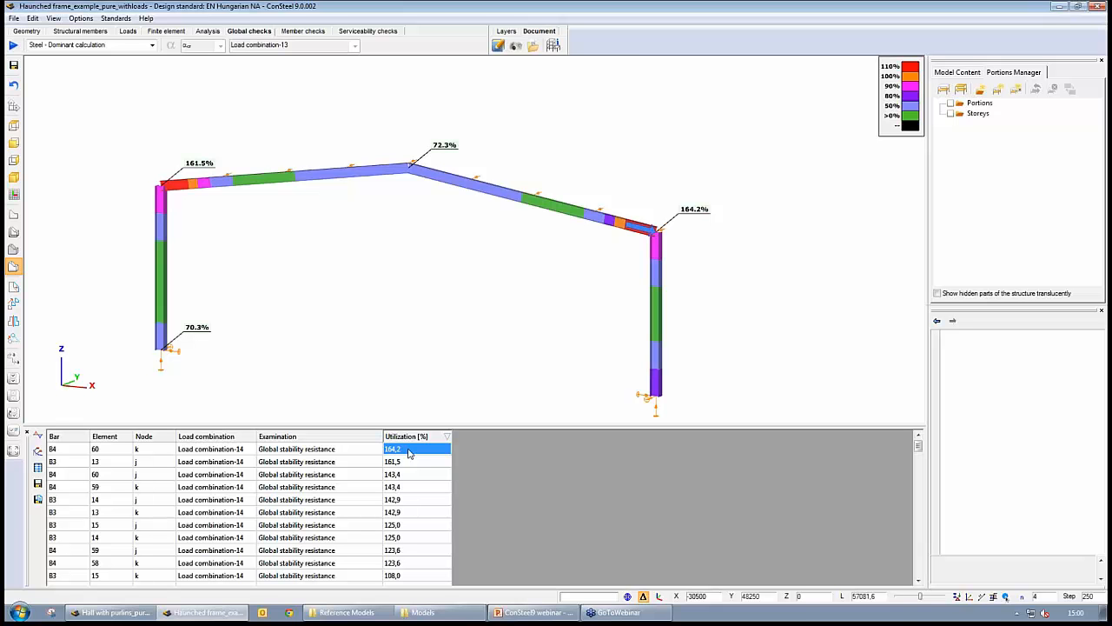
- Compare the buckling shape with the global stability utilizations of the rafters and columns
click(210, 32)
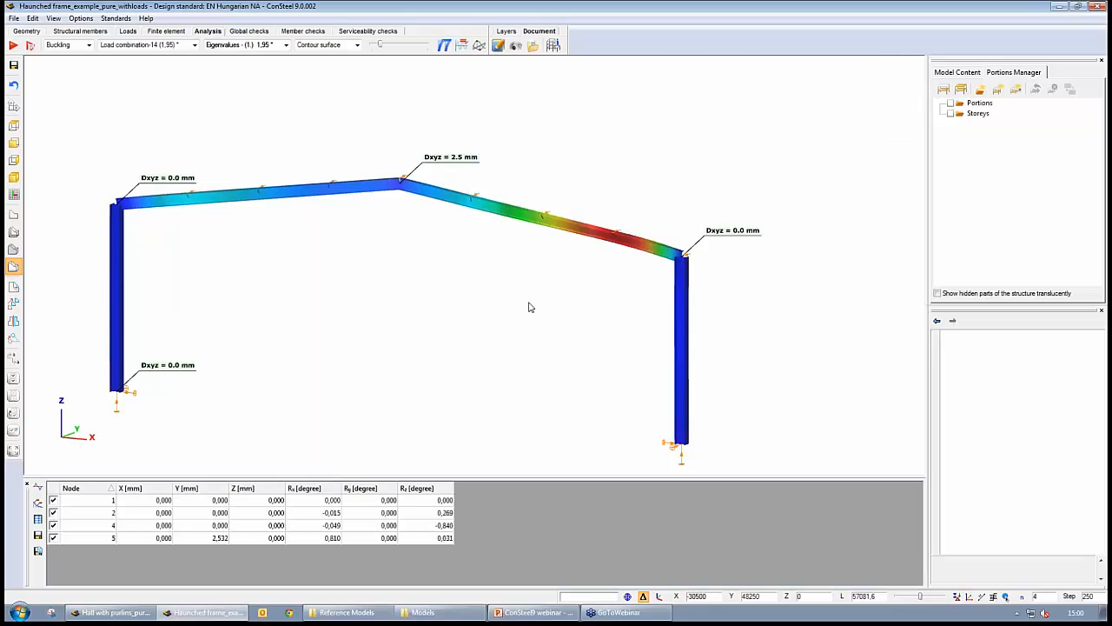
click(479, 205)
drag(381, 45, 396, 50)
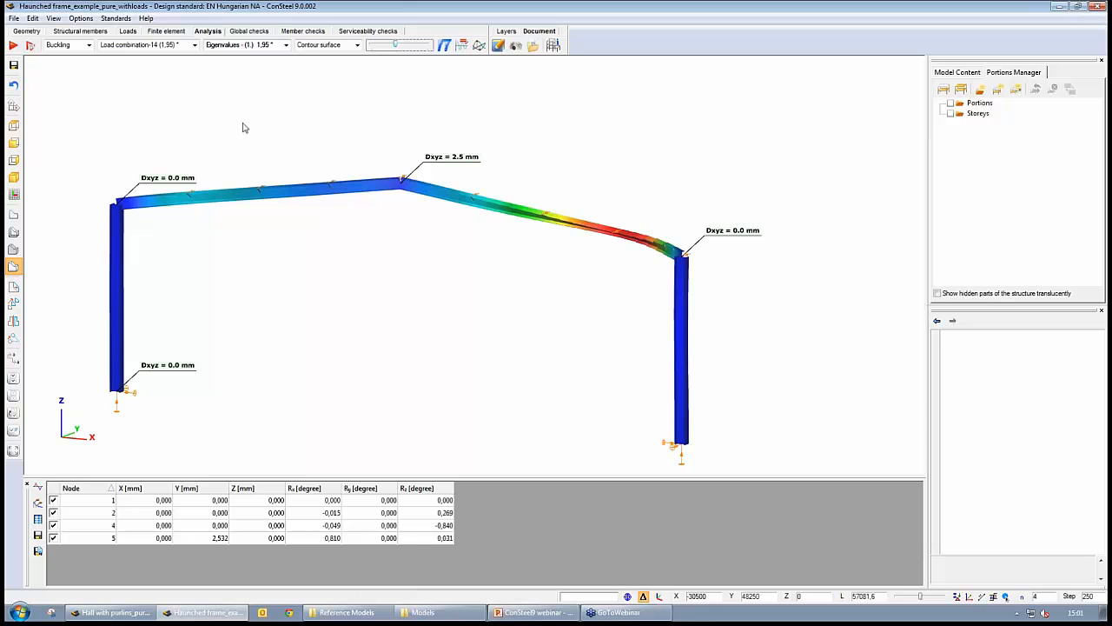
click(249, 30)
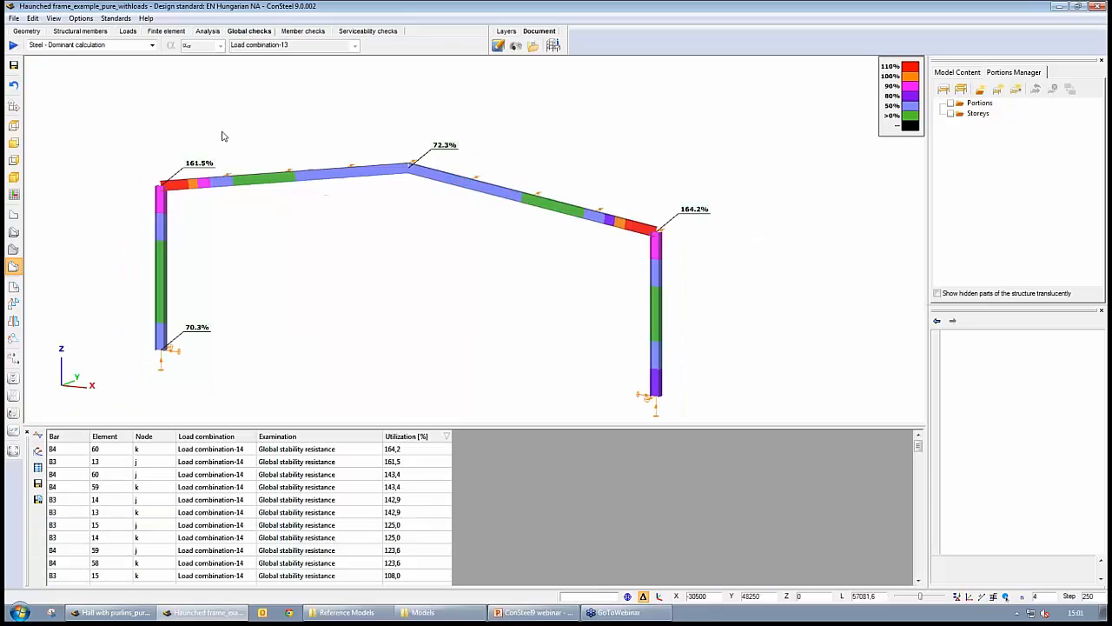
click(415, 449)
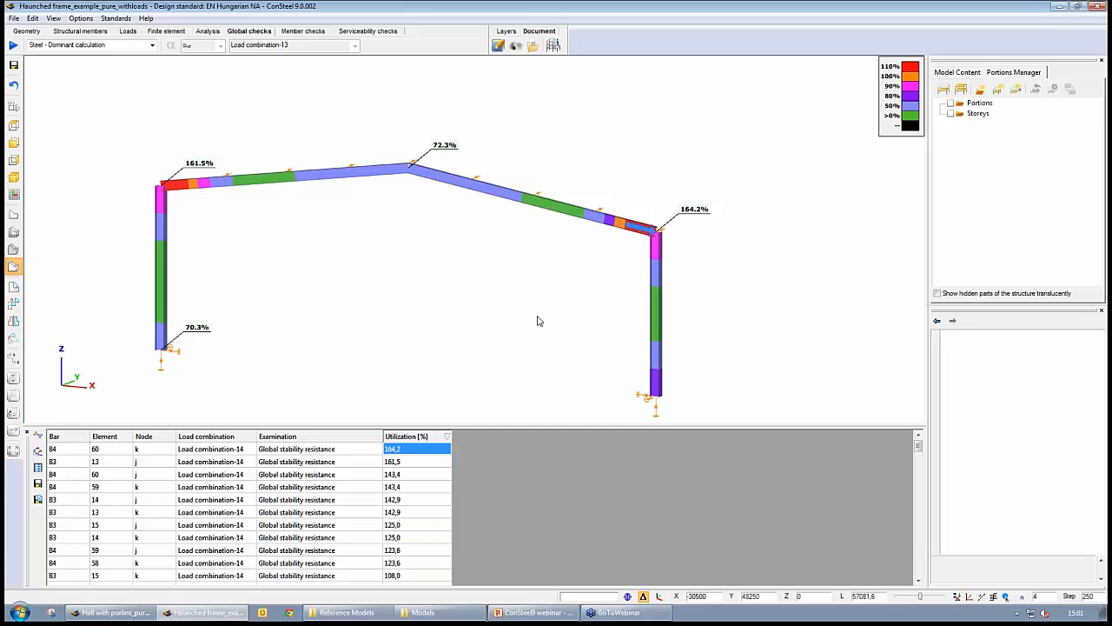
middle_drag(385, 304, 397, 307)
scroll(397, 307, down, 1)
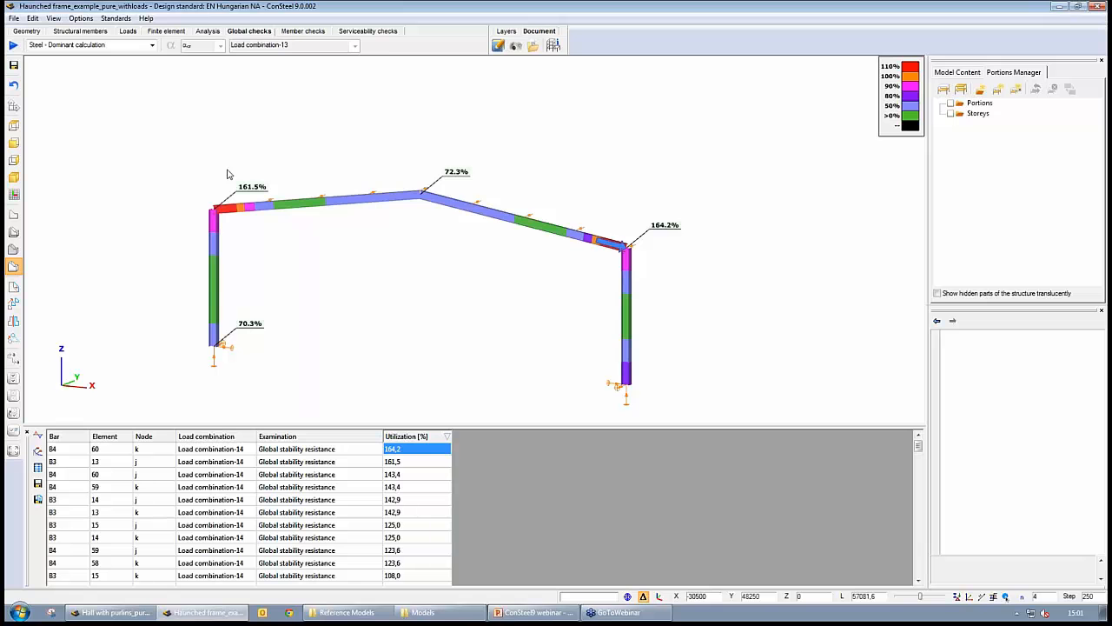
- Start the Haunch on bar tool in a wireframe view and pick the left rafter to load its section
click(94, 32)
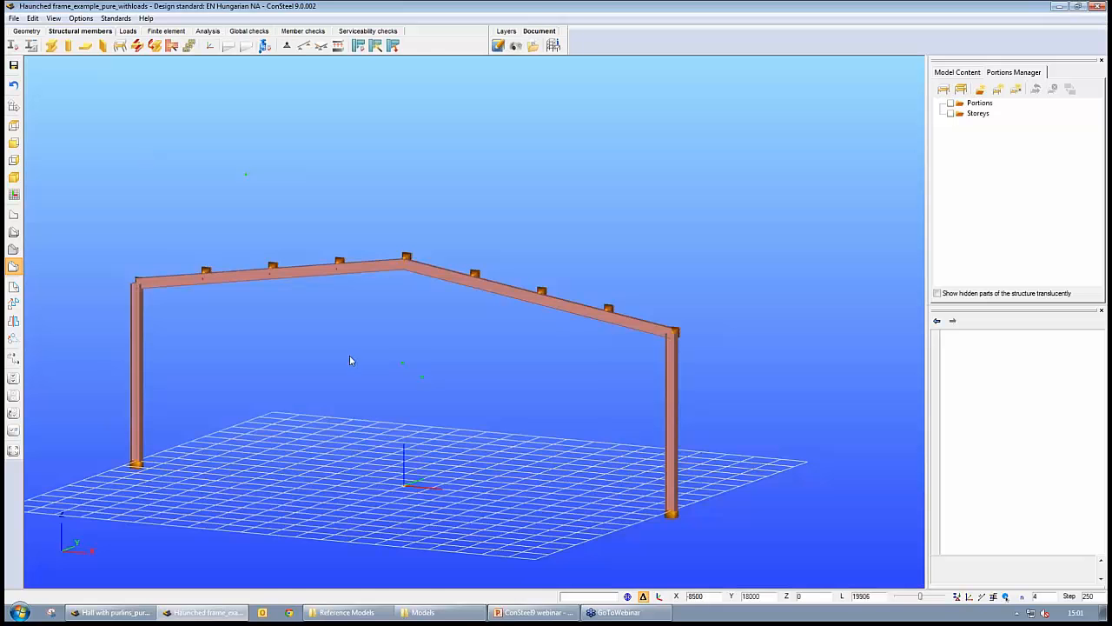
scroll(324, 383, up, 4)
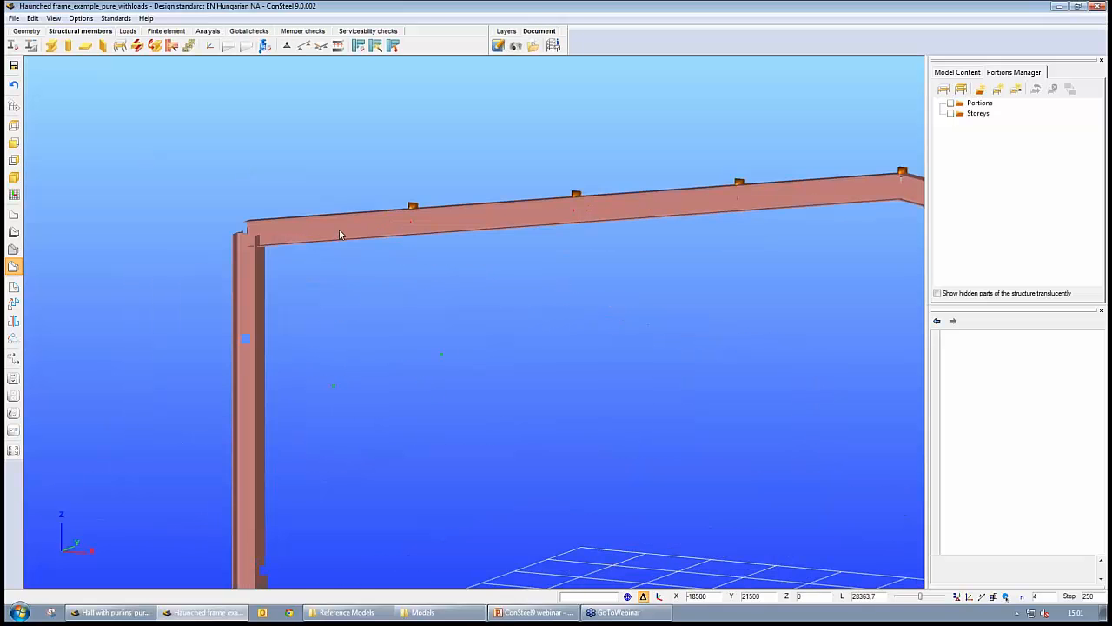
click(13, 232)
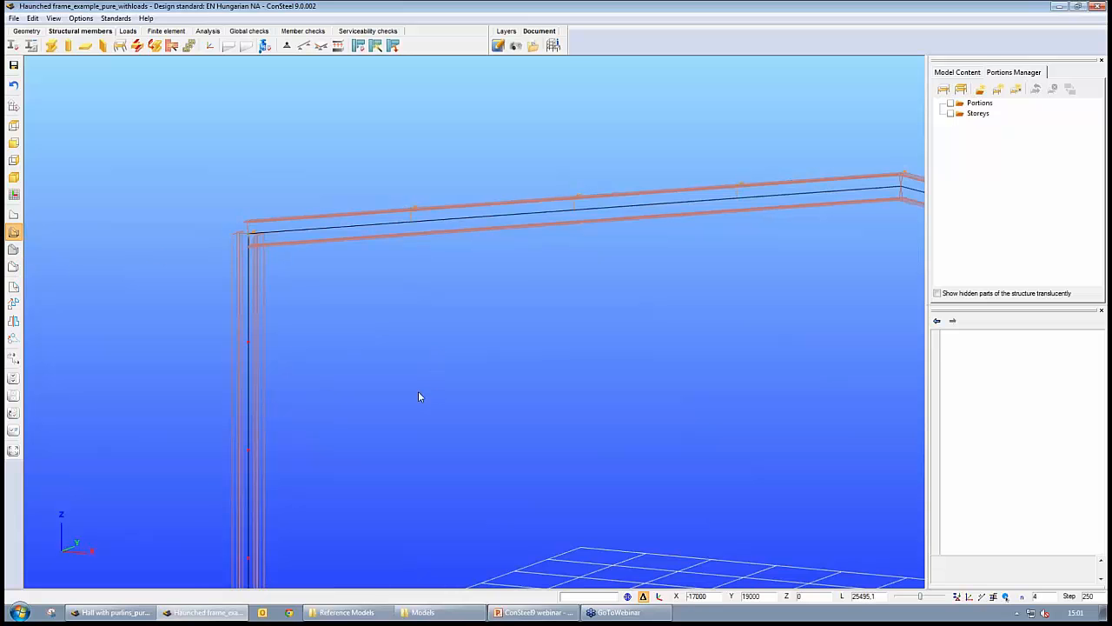
scroll(418, 391, up, 2)
mouse_move(444, 397)
middle_down()
mouse_move(429, 409)
mouse_move(434, 396)
middle_up()
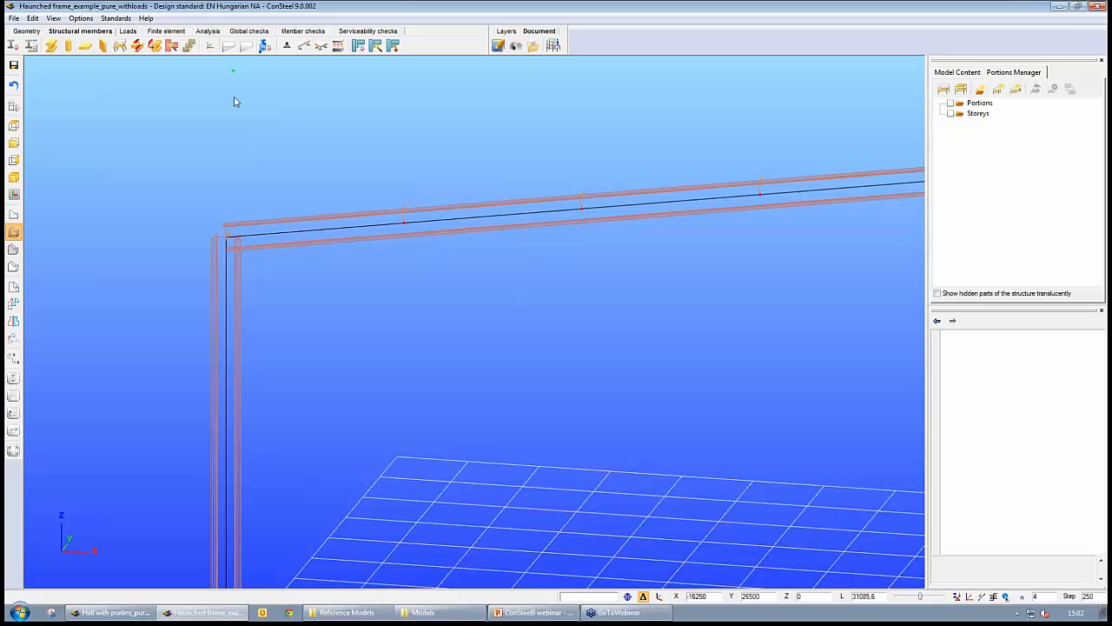
middle_drag(236, 104, 261, 118)
scroll(262, 145, up, 1)
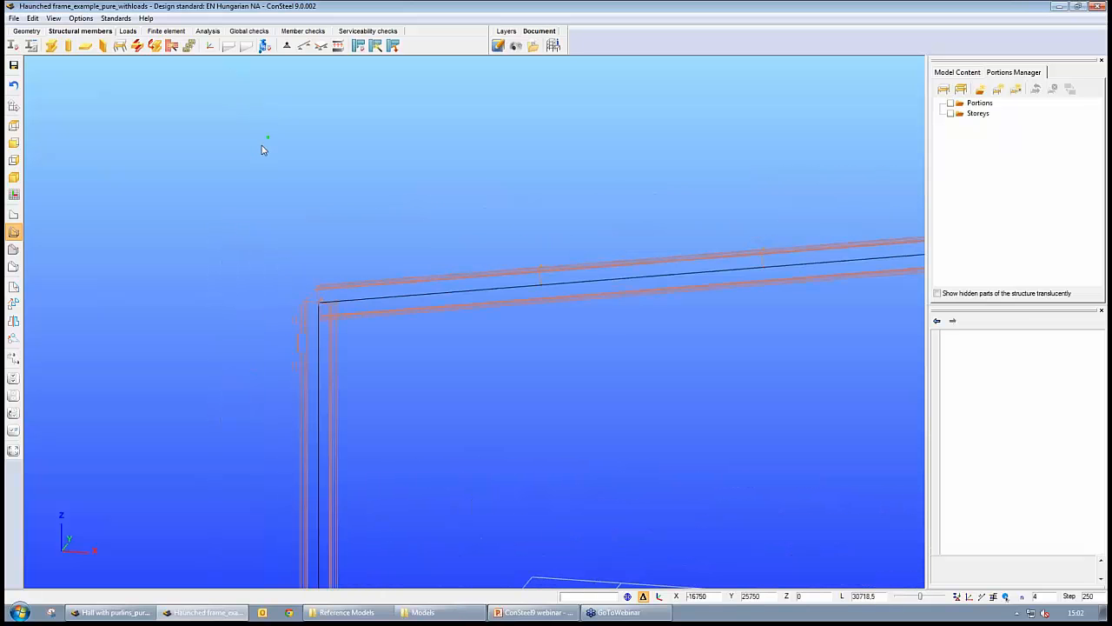
click(230, 48)
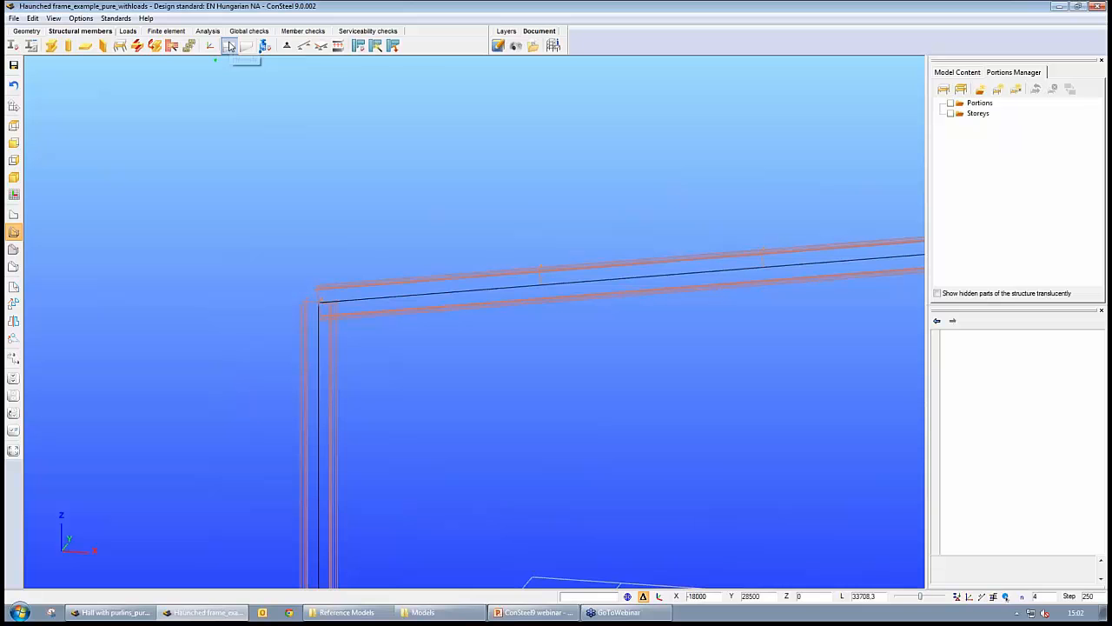
drag(186, 68, 393, 59)
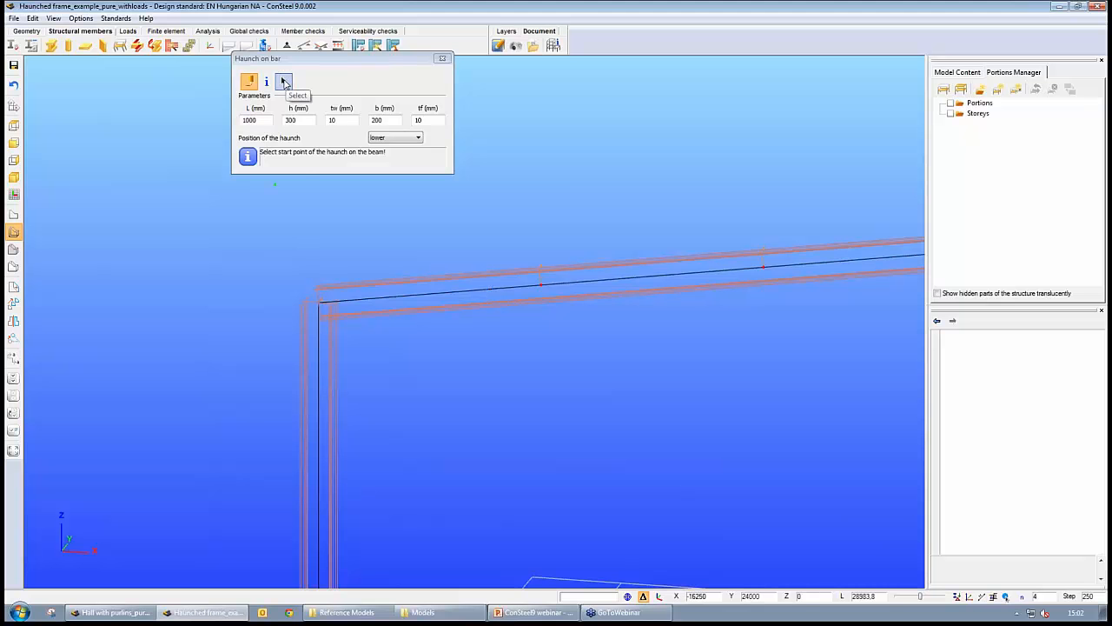
click(283, 81)
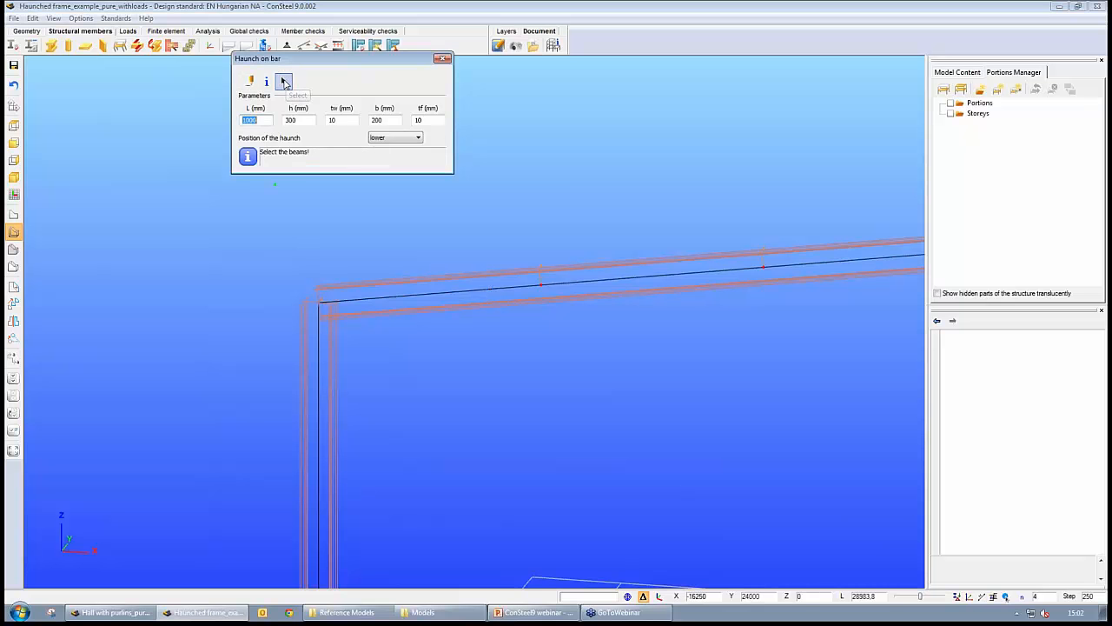
click(672, 280)
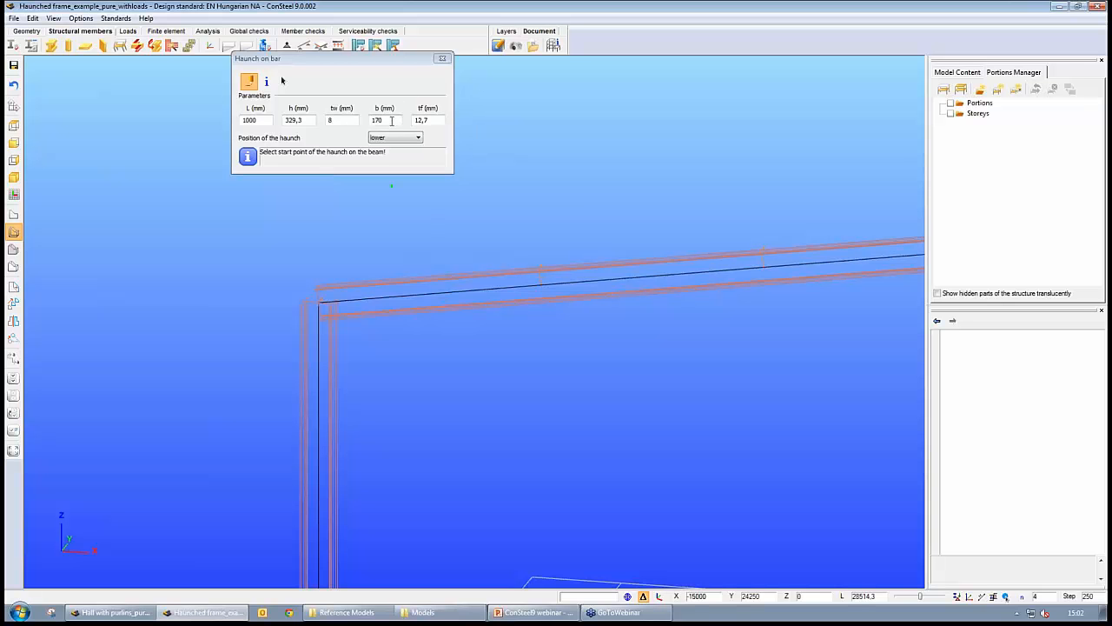
- Set the haunch length to 2500 mm, height to 300 mm and flange thickness to 12 mm, keeping the lower position
double_click(268, 120)
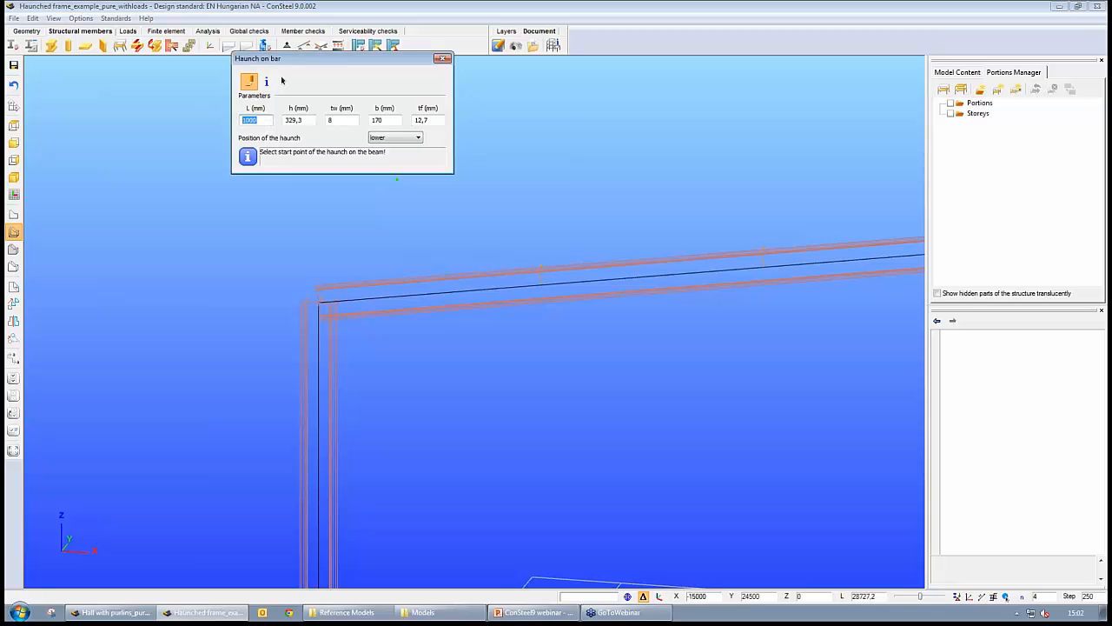
text(250)
double_click(308, 121)
text(3)
key(Tab)
key(Tab)
key(Tab)
text(1)
click(393, 140)
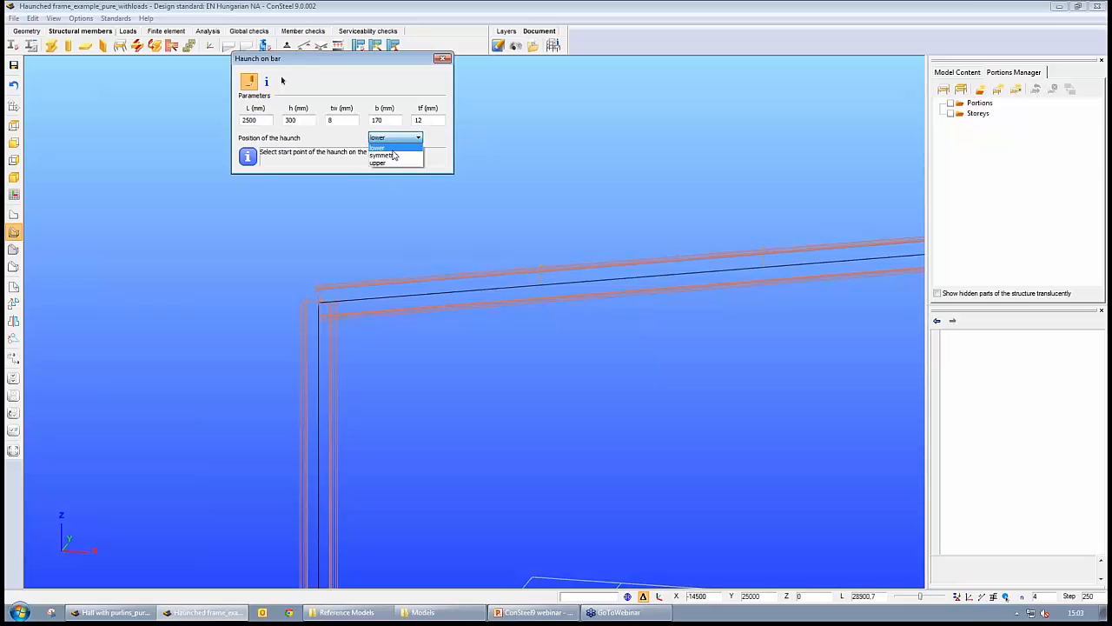
click(393, 151)
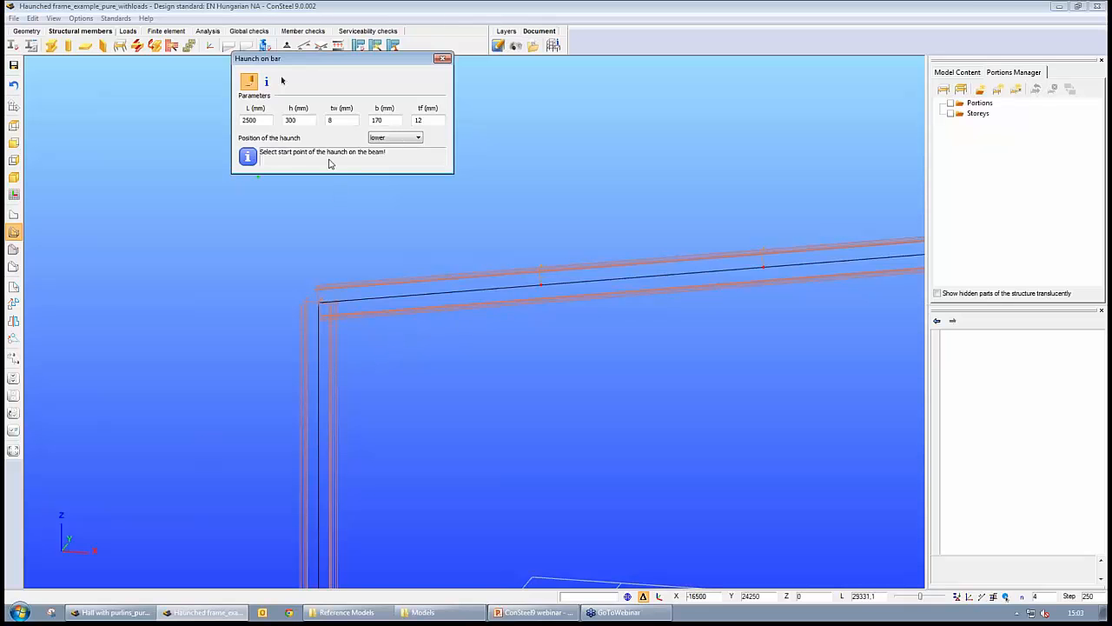
- Place the haunch on both rafters, starting each at the eave connection with the column, then close the tool
click(321, 303)
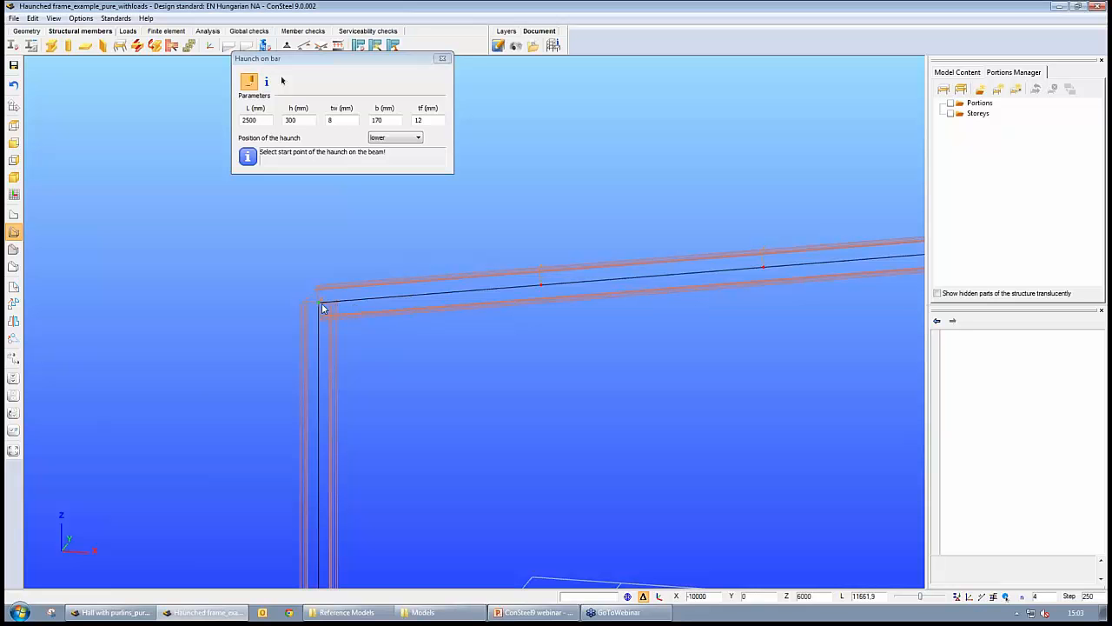
click(425, 295)
middle_drag(647, 398, 199, 351)
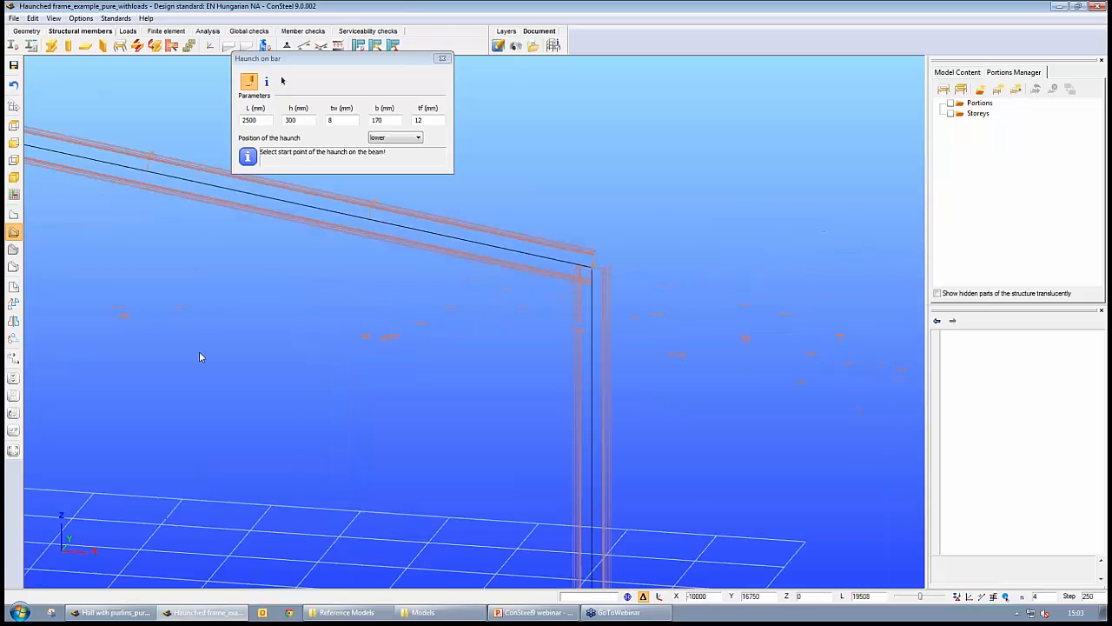
click(591, 264)
click(454, 234)
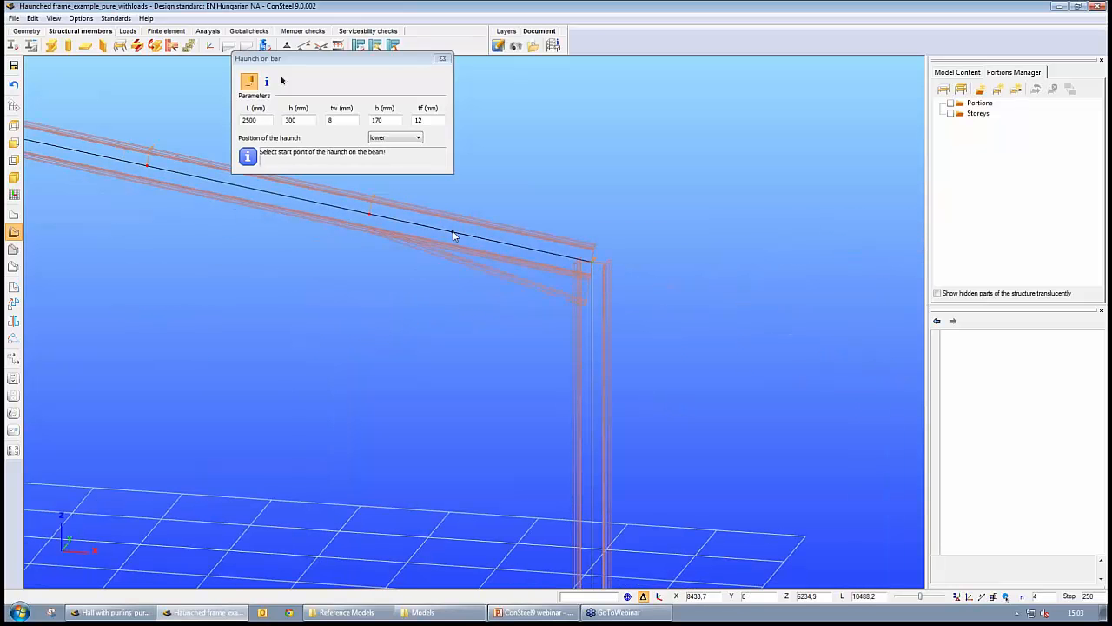
click(442, 58)
- Switch to the rendered view and inspect the new haunches across the whole frame
scroll(297, 318, down, 5)
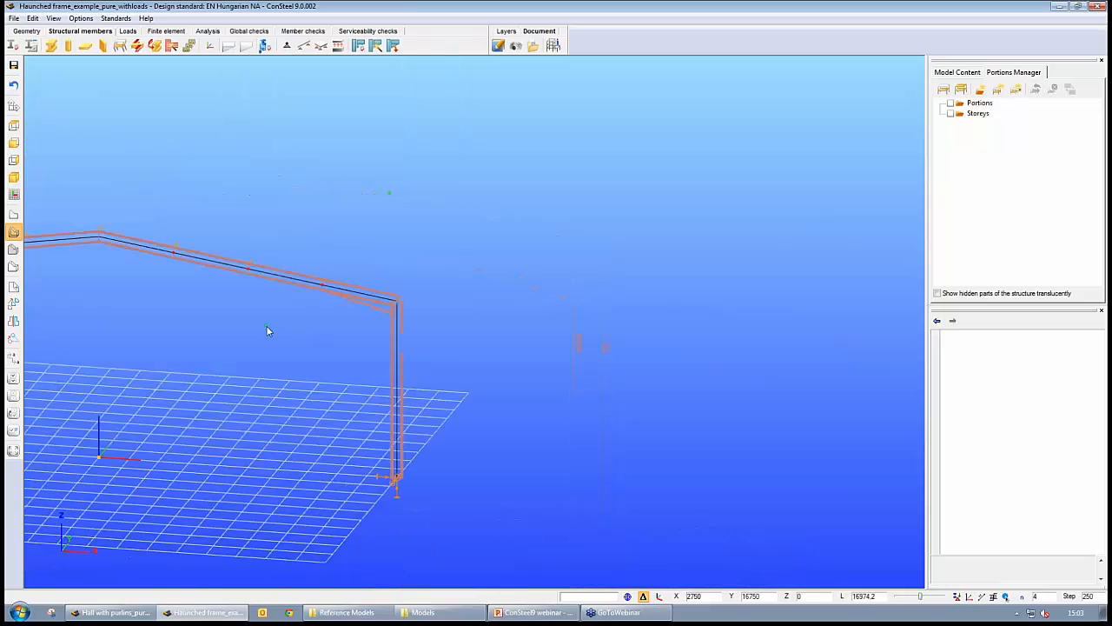
middle_drag(266, 325, 614, 359)
scroll(612, 358, up, 5)
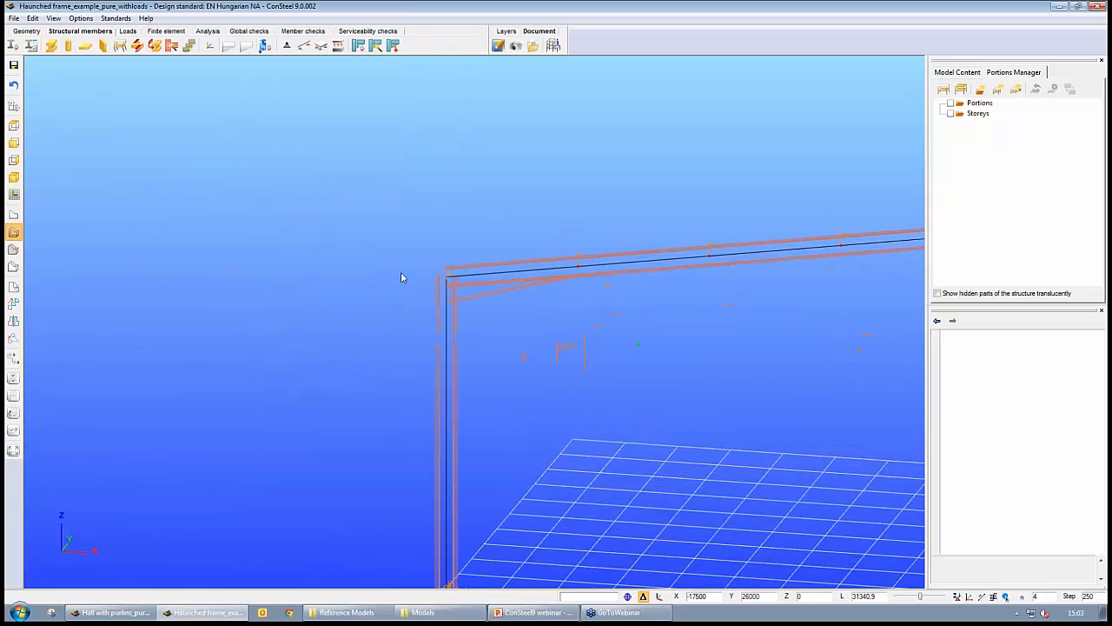
click(13, 267)
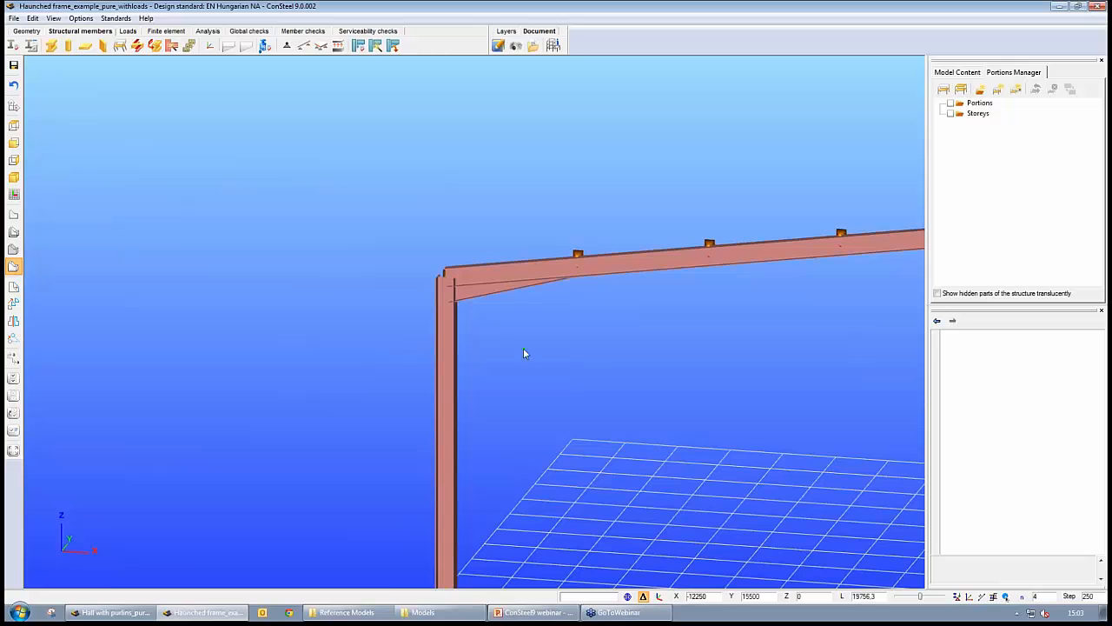
scroll(524, 350, up, 3)
scroll(498, 368, down, 5)
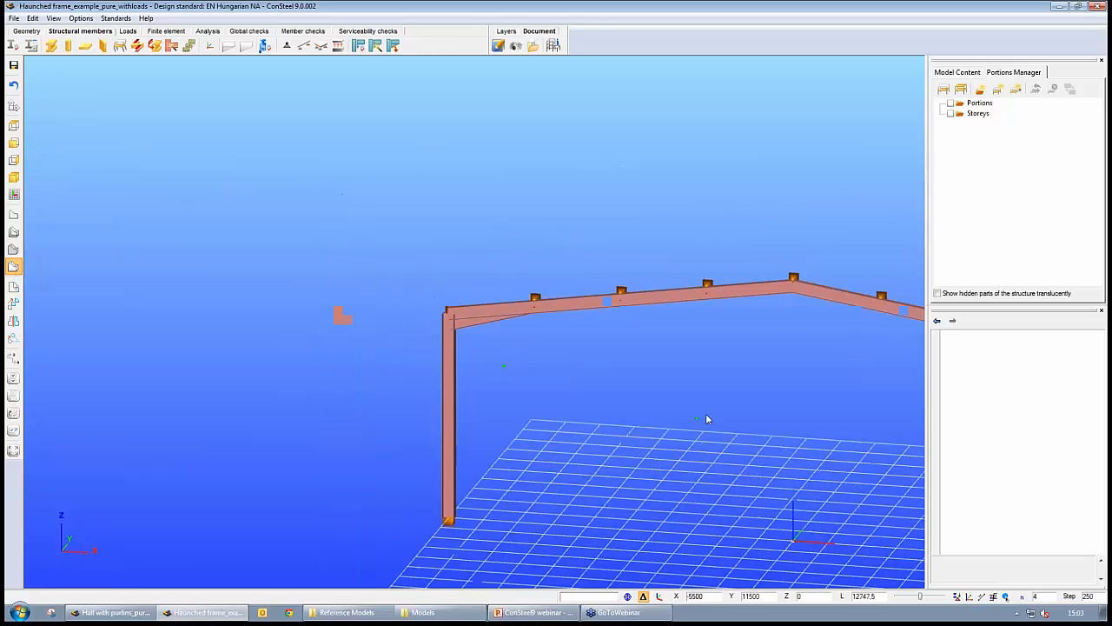
middle_drag(706, 413, 536, 374)
middle_drag(381, 337, 614, 424)
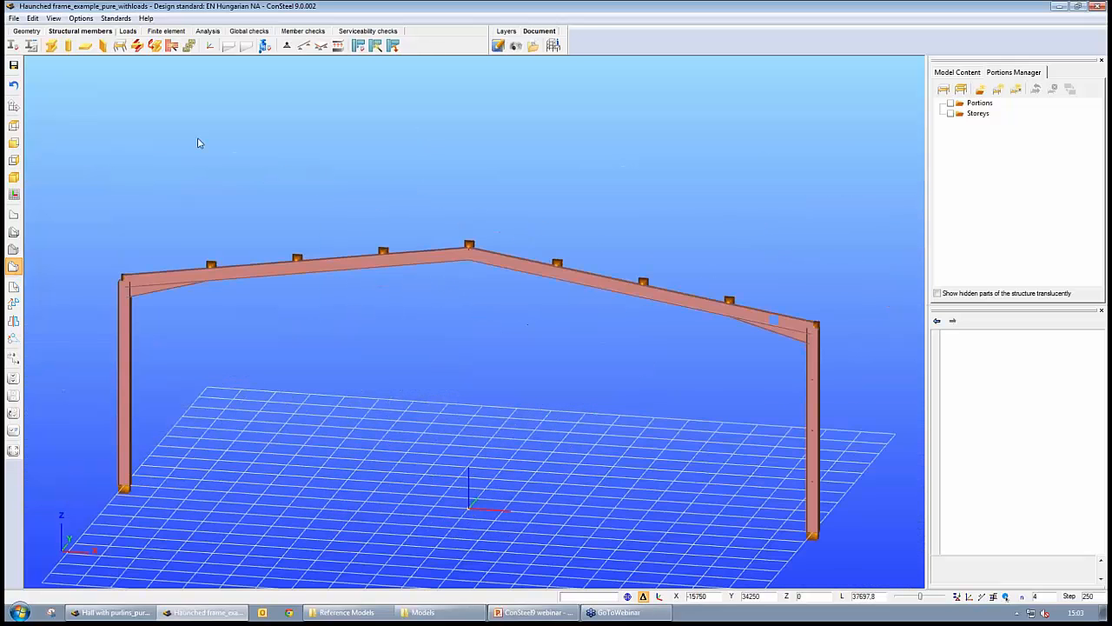
- Rerun the analysis and view the buckling shape around the left haunch
click(207, 31)
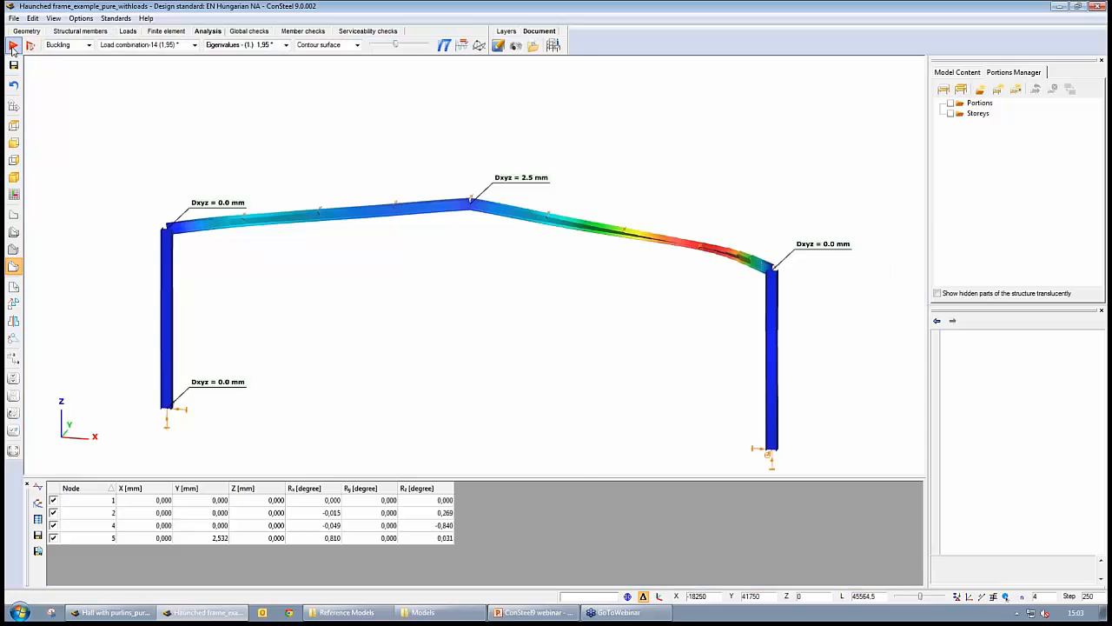
click(13, 45)
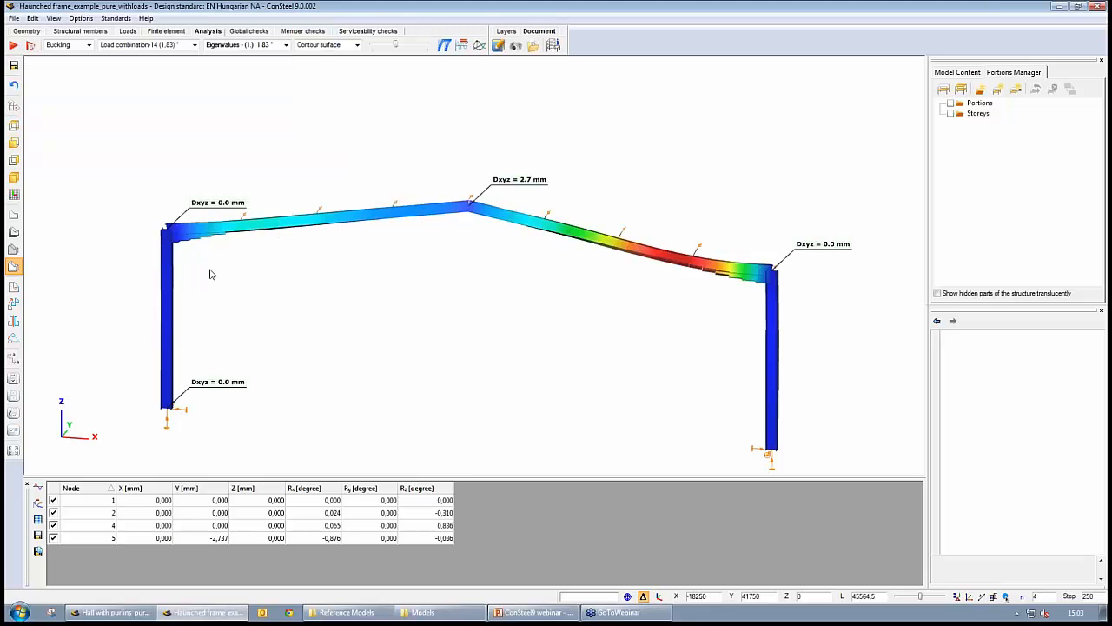
scroll(214, 276, up, 5)
mouse_move(132, 180)
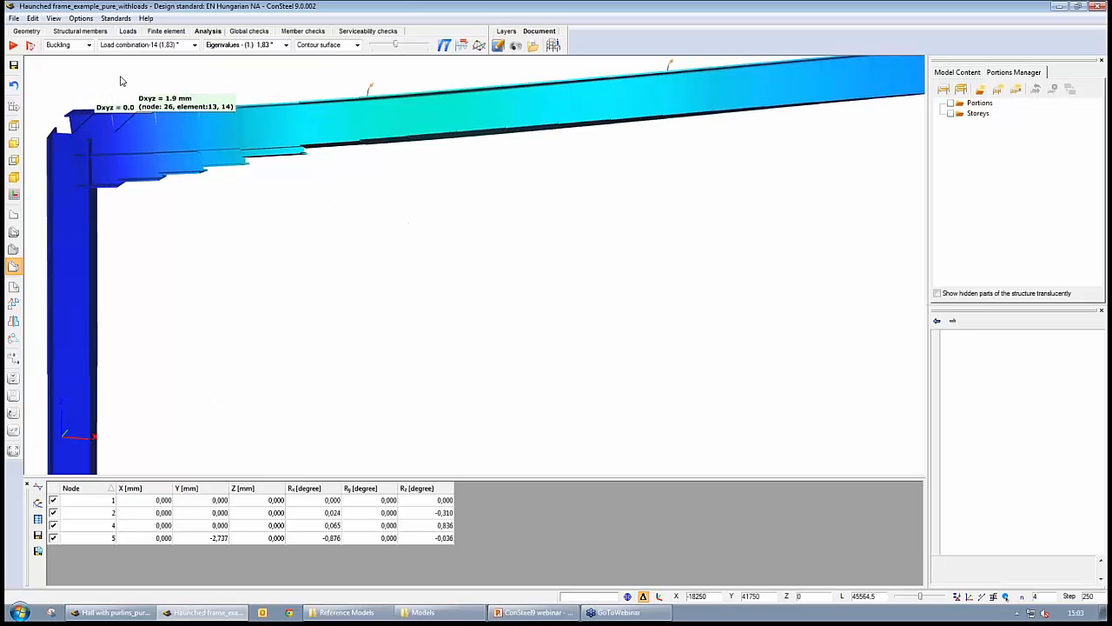
scroll(334, 236, down, 5)
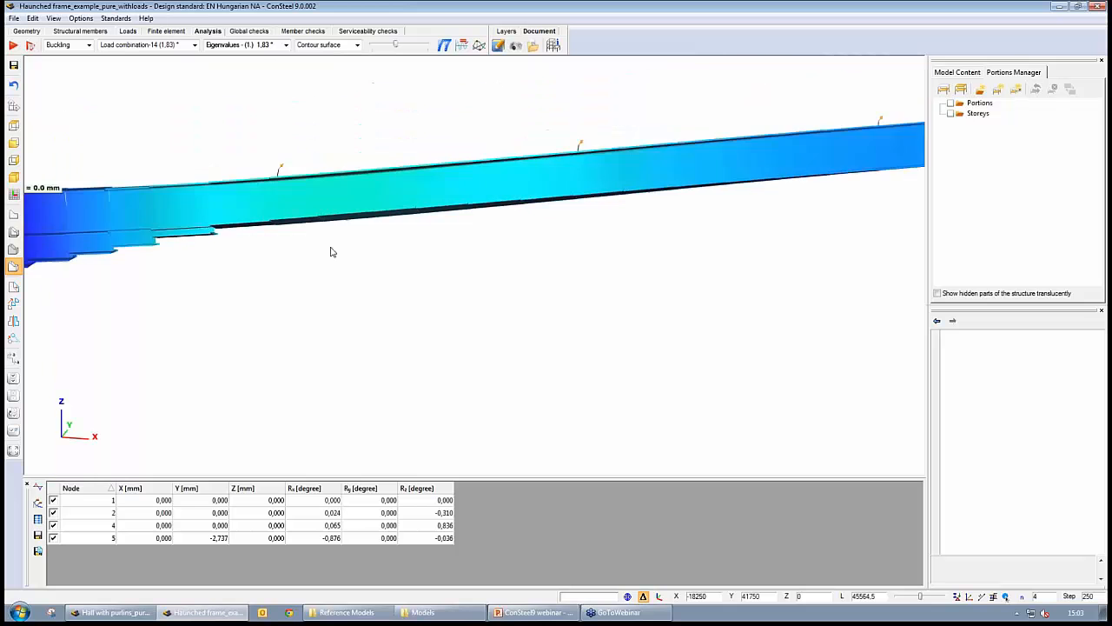
- Rerun the global steel checks and select the highest global stability resistance utilization
click(250, 31)
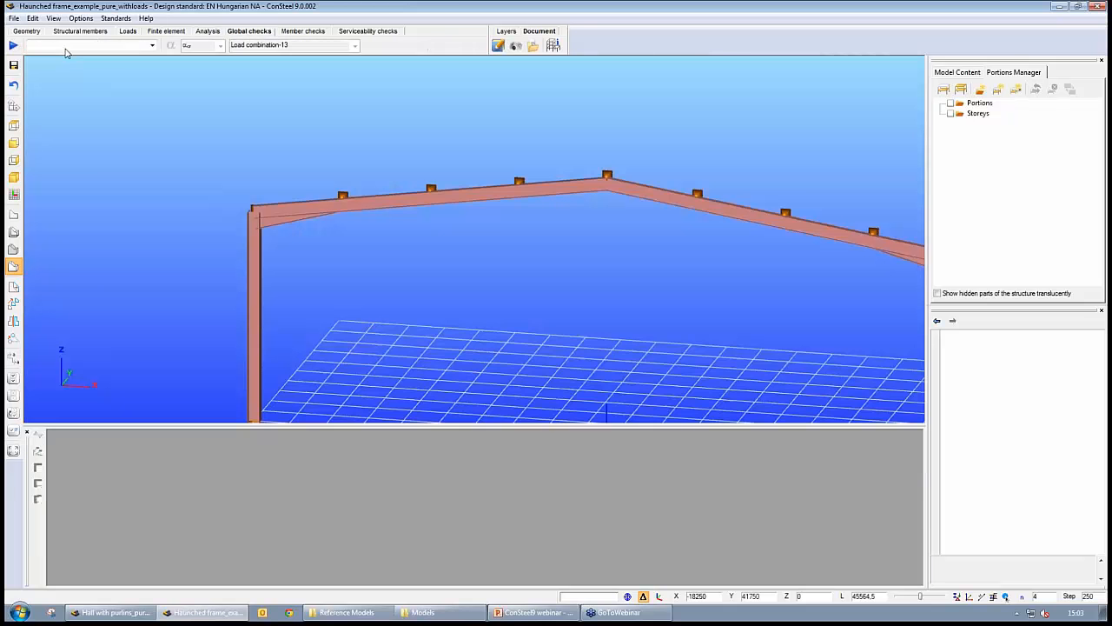
click(13, 45)
click(696, 503)
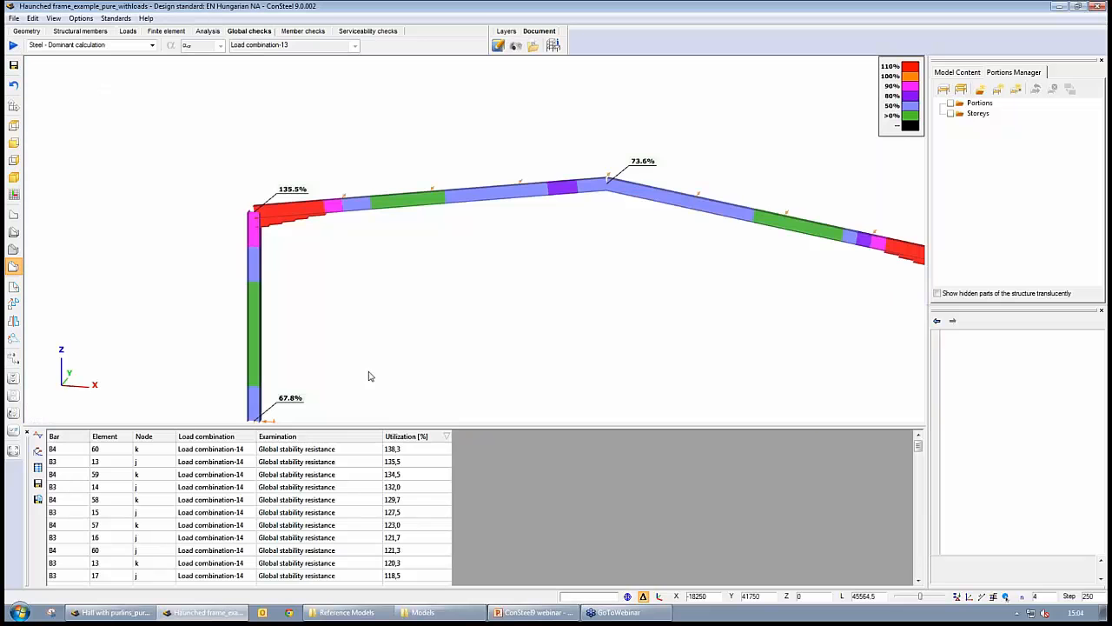
click(403, 451)
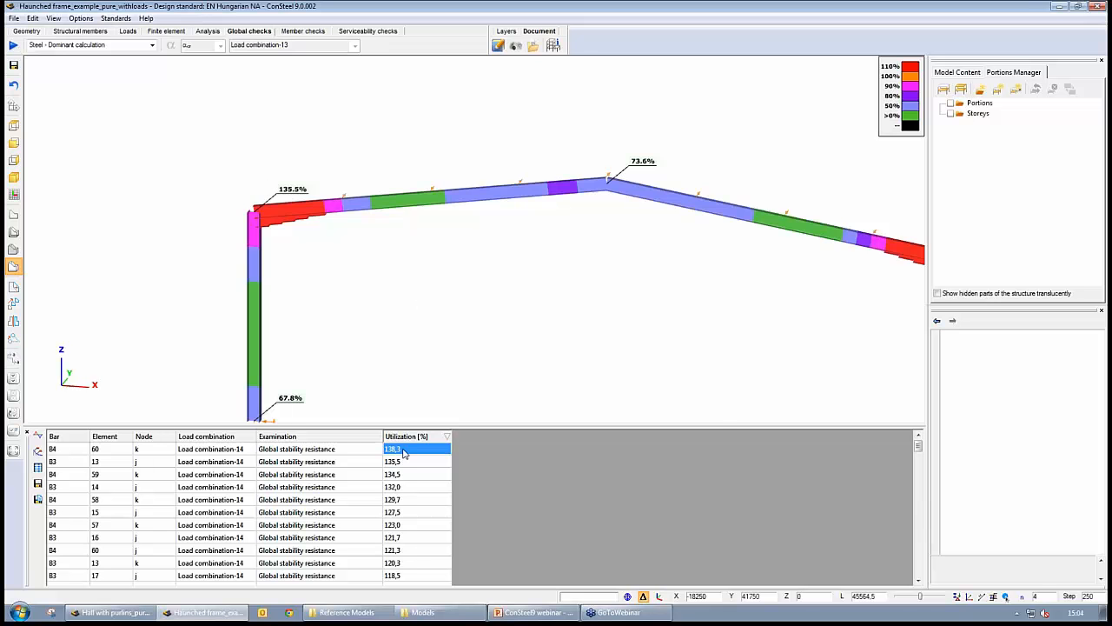
- Open the section calculation for the most utilized global stability result and close it
middle_drag(735, 376, 497, 313)
scroll(497, 313, down, 1)
right_click(411, 453)
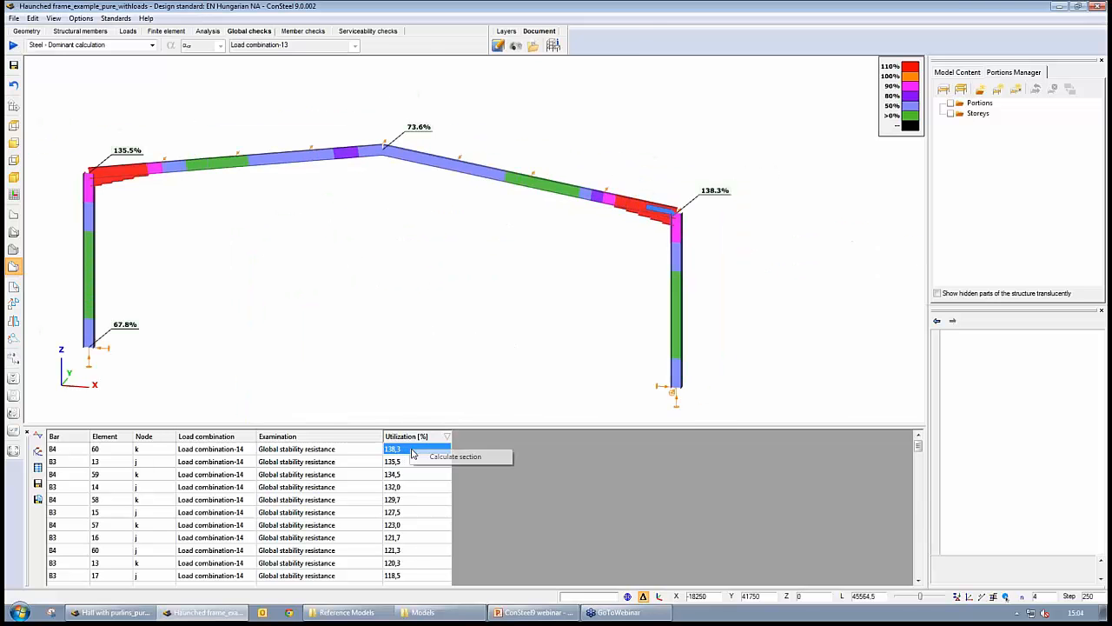
click(435, 457)
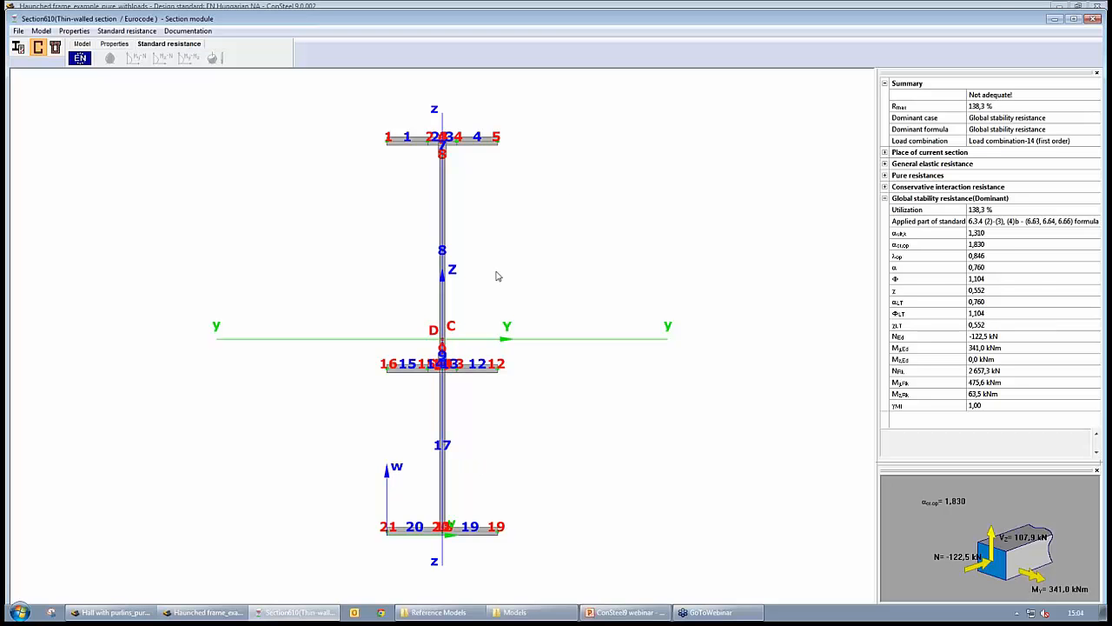
click(1089, 19)
- Review the buckling shape in the analysis results, adjusting the display scale
middle_drag(435, 294, 484, 294)
scroll(487, 294, down, 1)
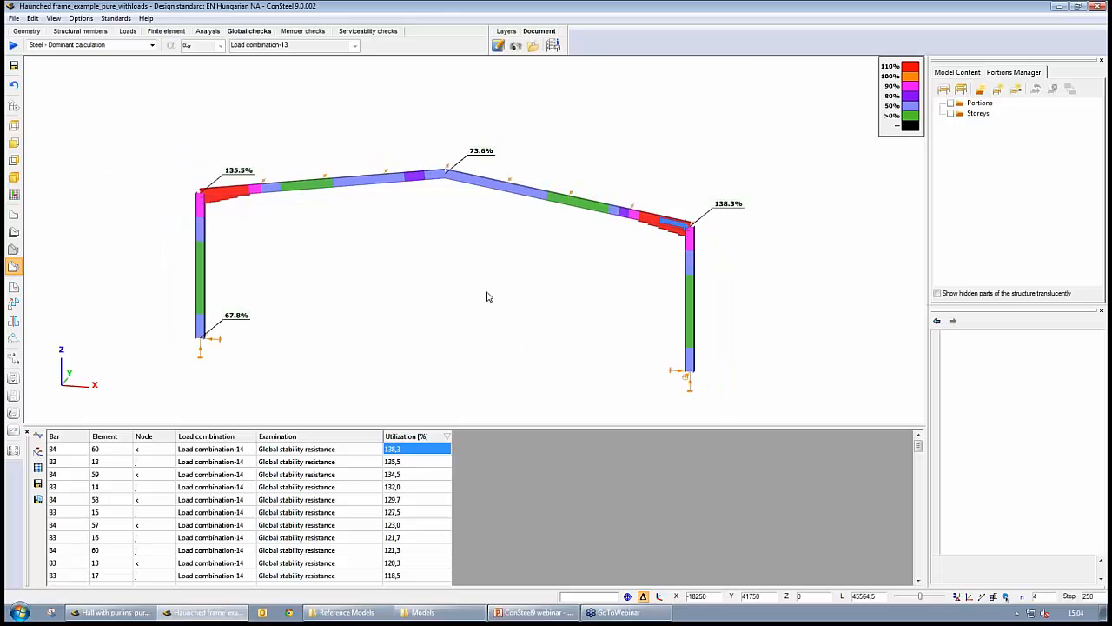
scroll(488, 297, up, 1)
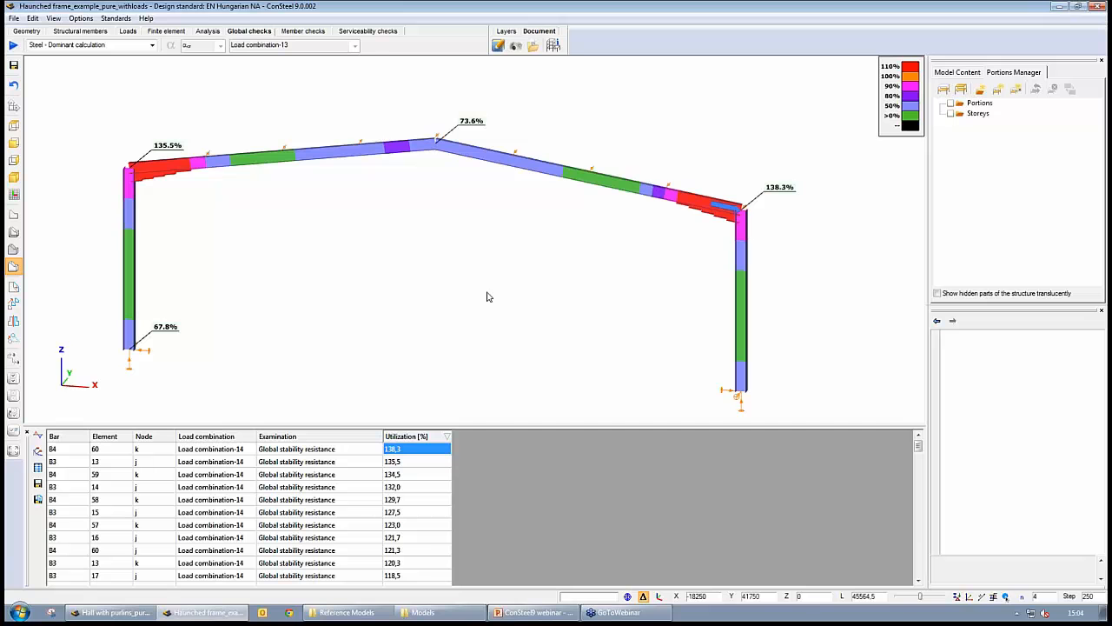
click(208, 31)
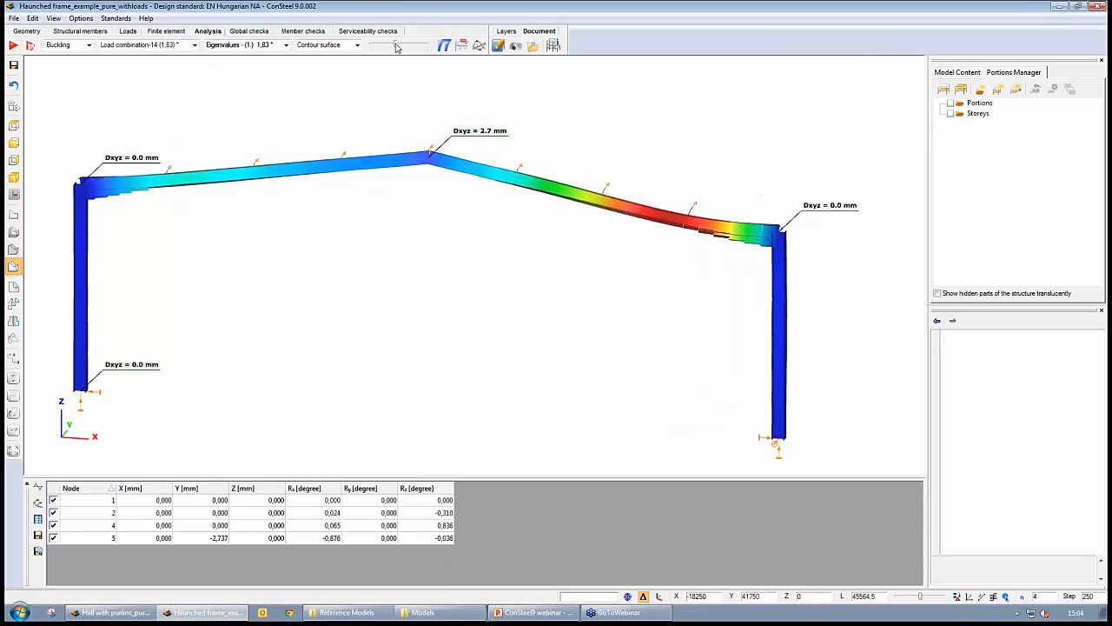
drag(396, 46, 386, 48)
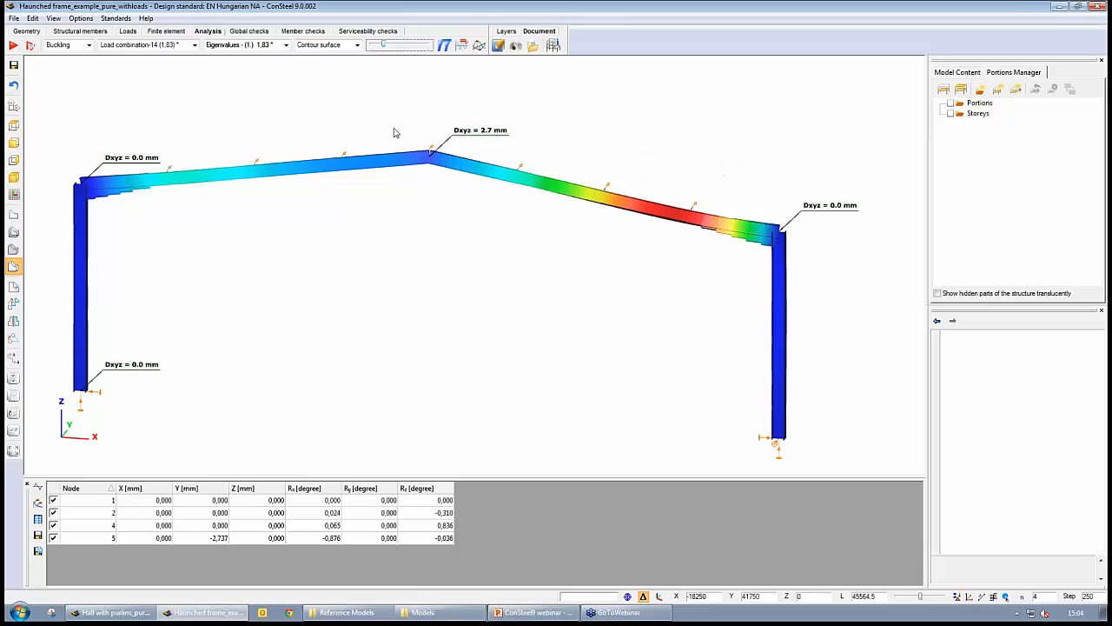
mouse_move(663, 218)
middle_drag(608, 293, 427, 321)
- Start the Point support tool with support type y and a 2 - Bottom Middle section eccentricity
click(80, 30)
scroll(440, 323, up, 5)
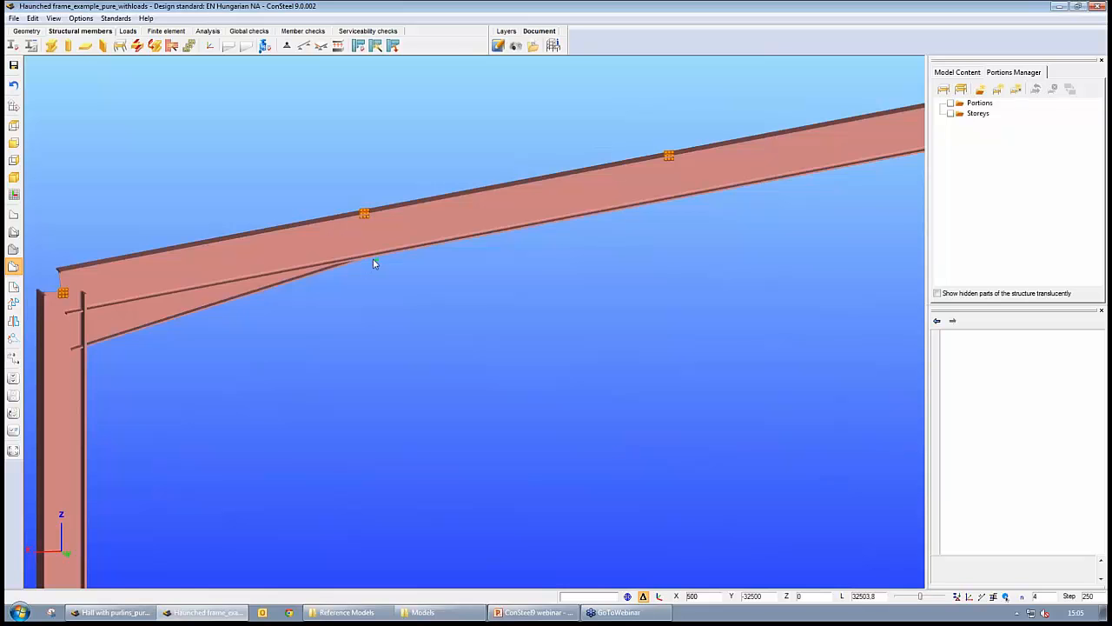
scroll(372, 258, down, 3)
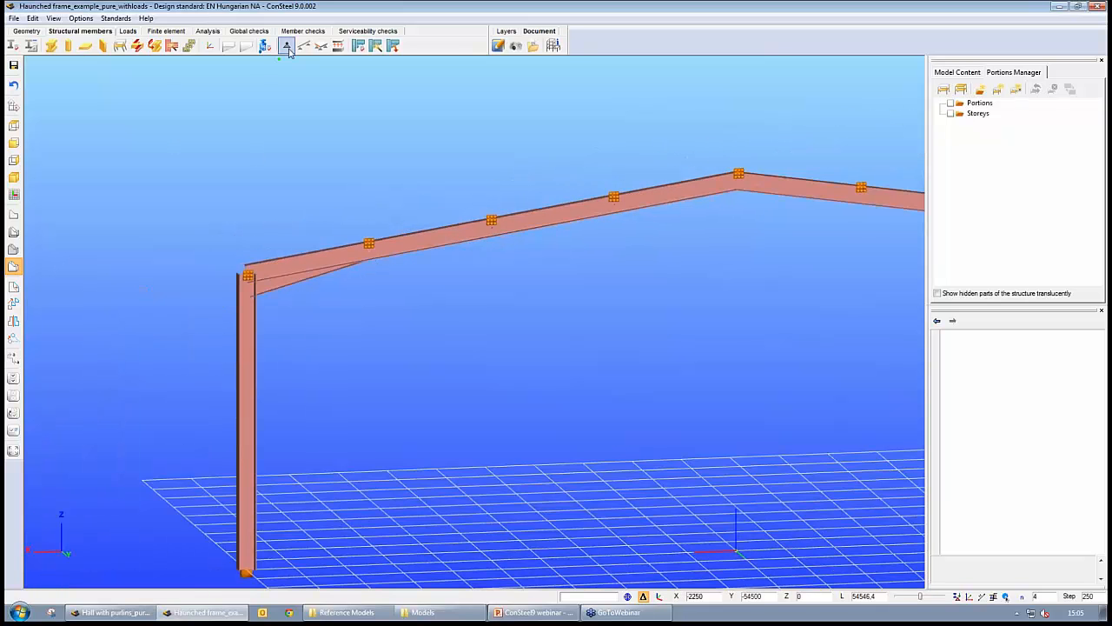
click(287, 45)
click(190, 113)
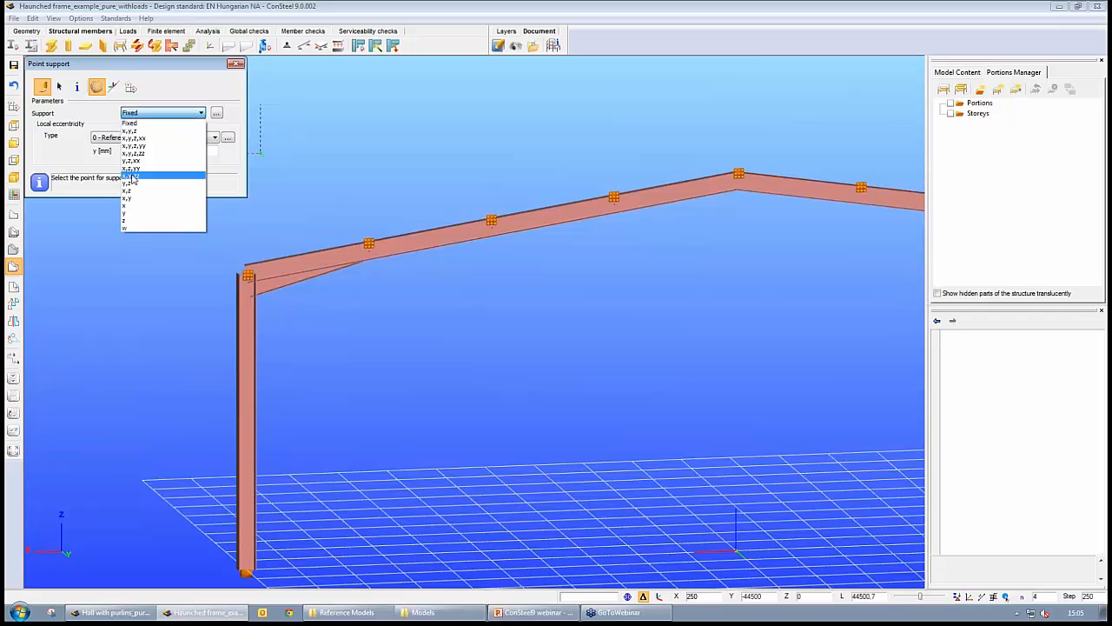
click(129, 215)
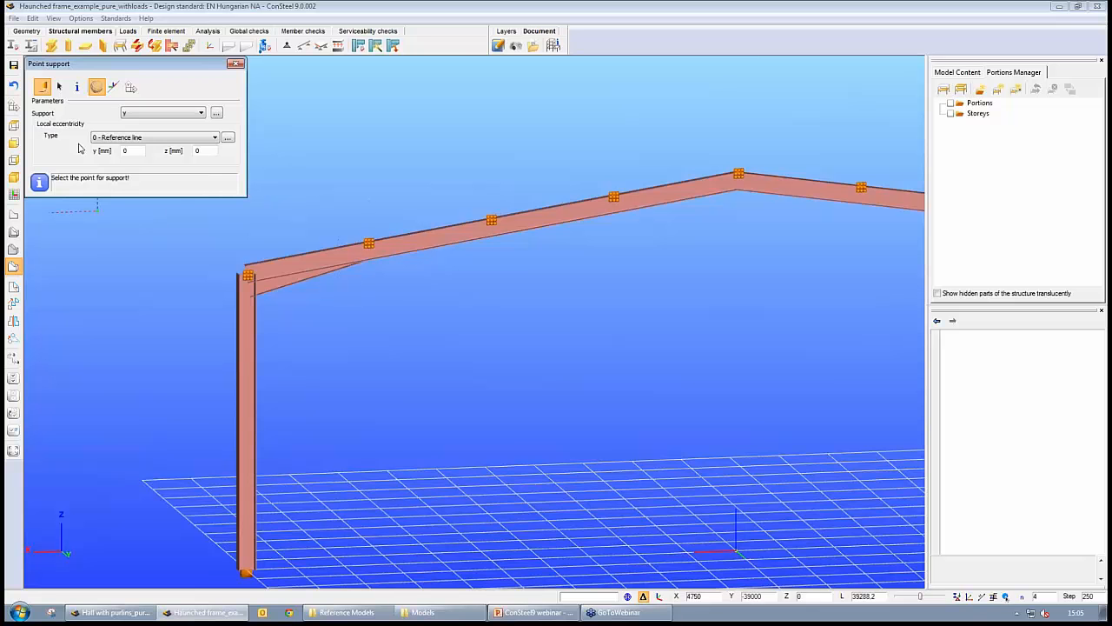
click(227, 138)
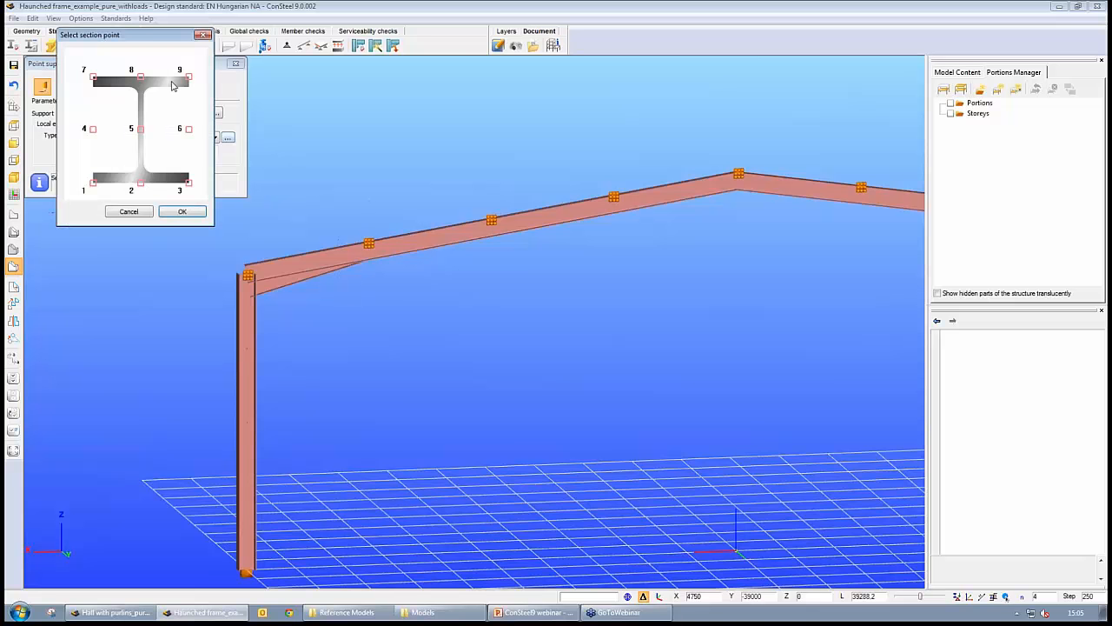
click(142, 184)
click(184, 213)
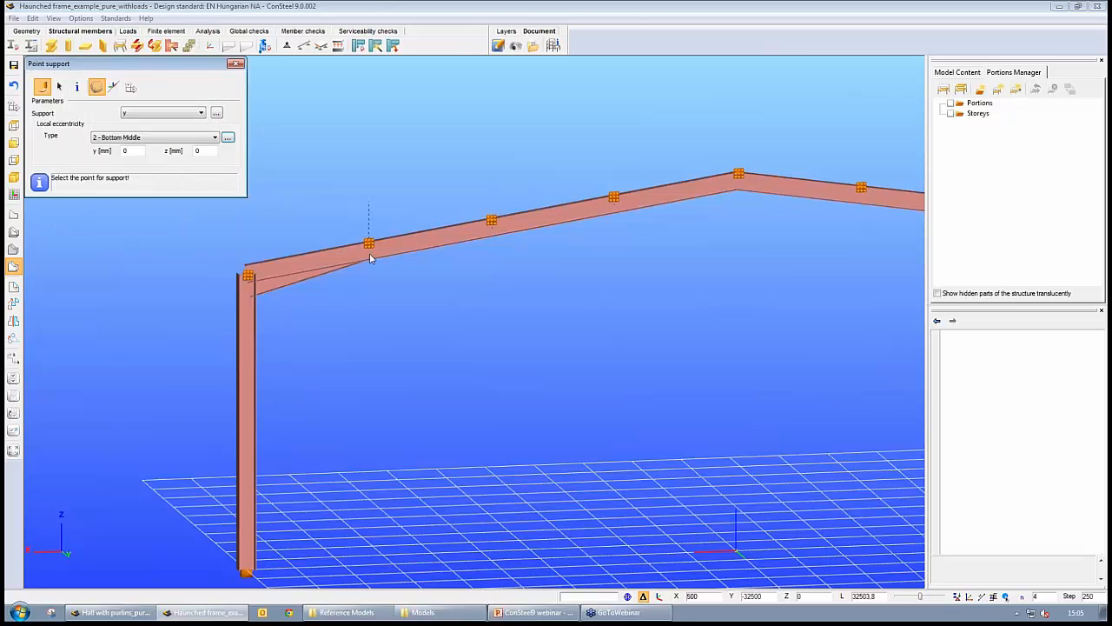
- Place the bottom-flange y supports on both rafters near the ends of the haunches
click(371, 261)
middle_drag(642, 321, 292, 455)
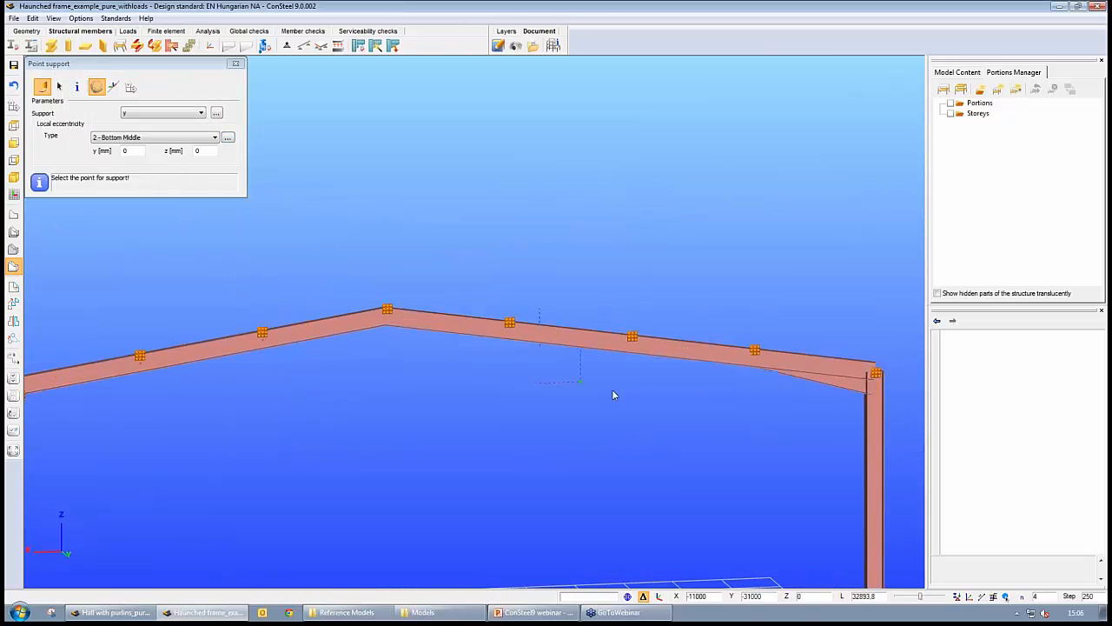
click(753, 366)
click(236, 64)
middle_drag(147, 441, 366, 401)
scroll(366, 400, down, 3)
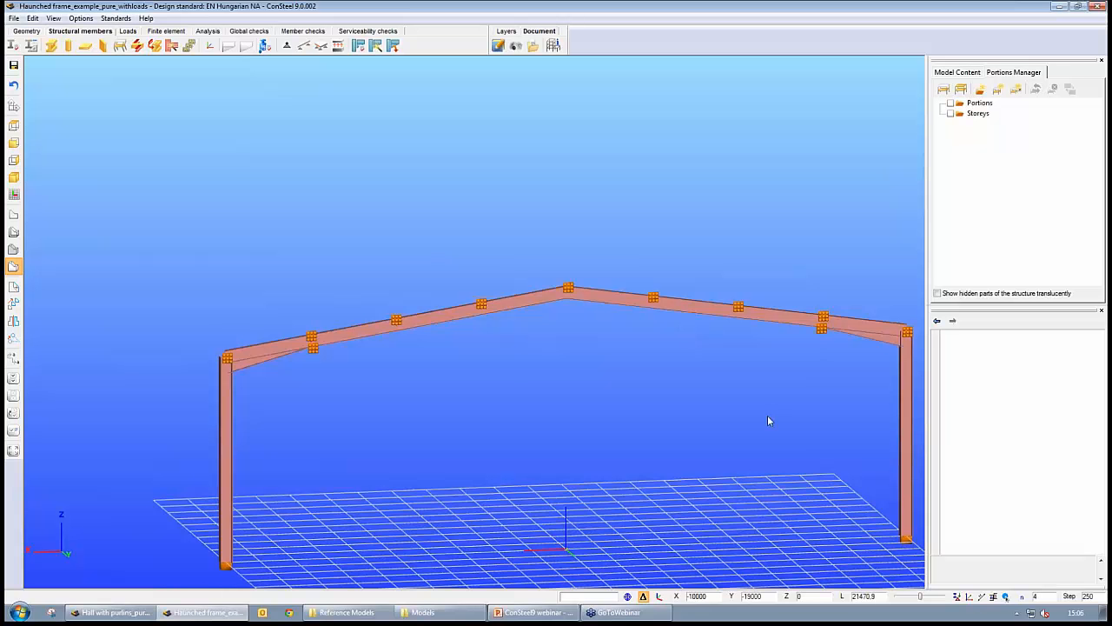
- Rerun the analysis and examine the new buckling shape of the rafters from several angles
click(208, 32)
click(12, 45)
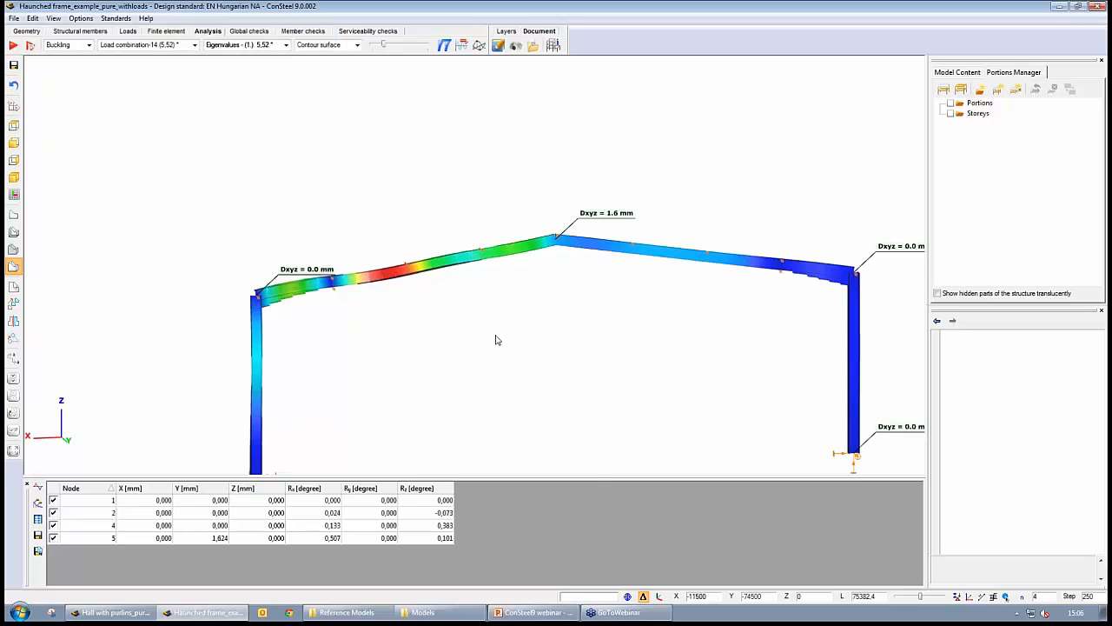
middle_drag(422, 340, 599, 342)
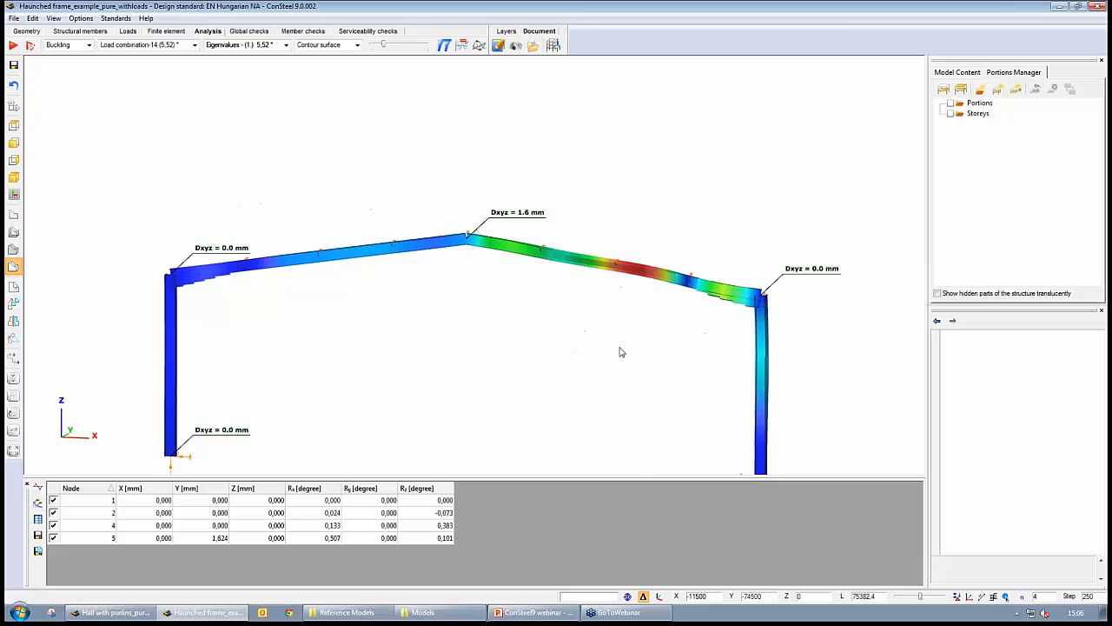
scroll(622, 352, up, 3)
middle_drag(667, 378, 584, 377)
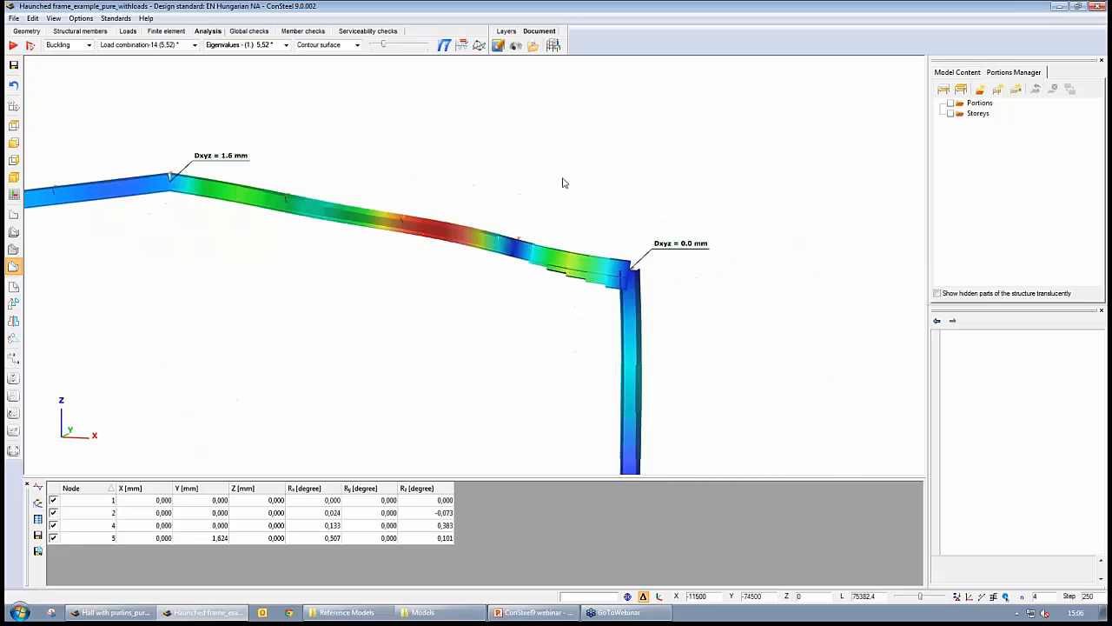
middle_drag(564, 182, 620, 188)
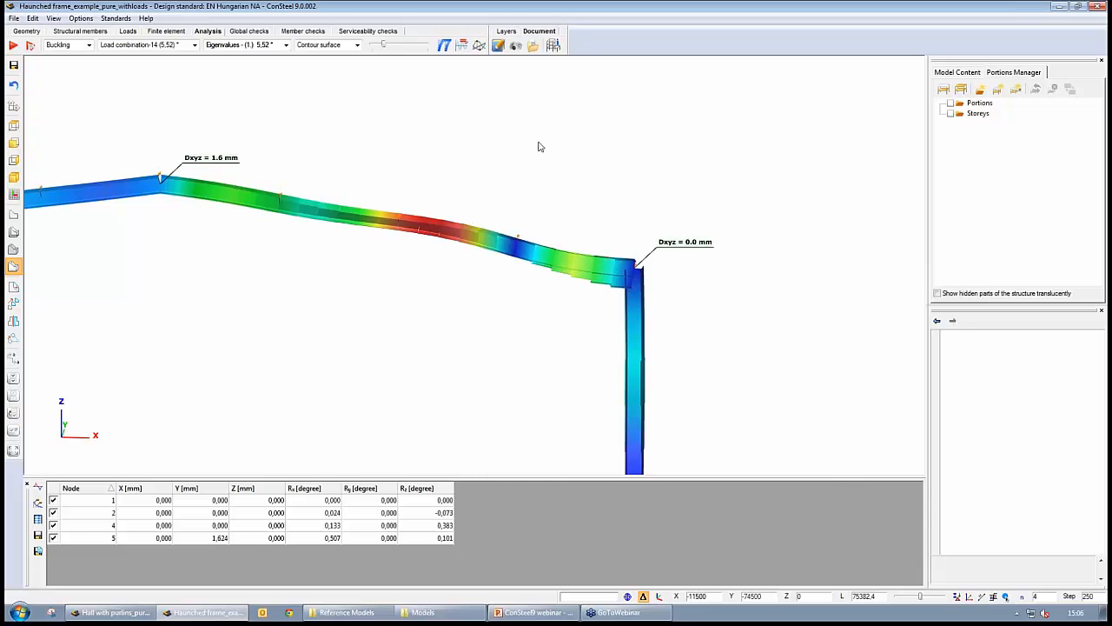
click(518, 243)
middle_drag(431, 294, 430, 366)
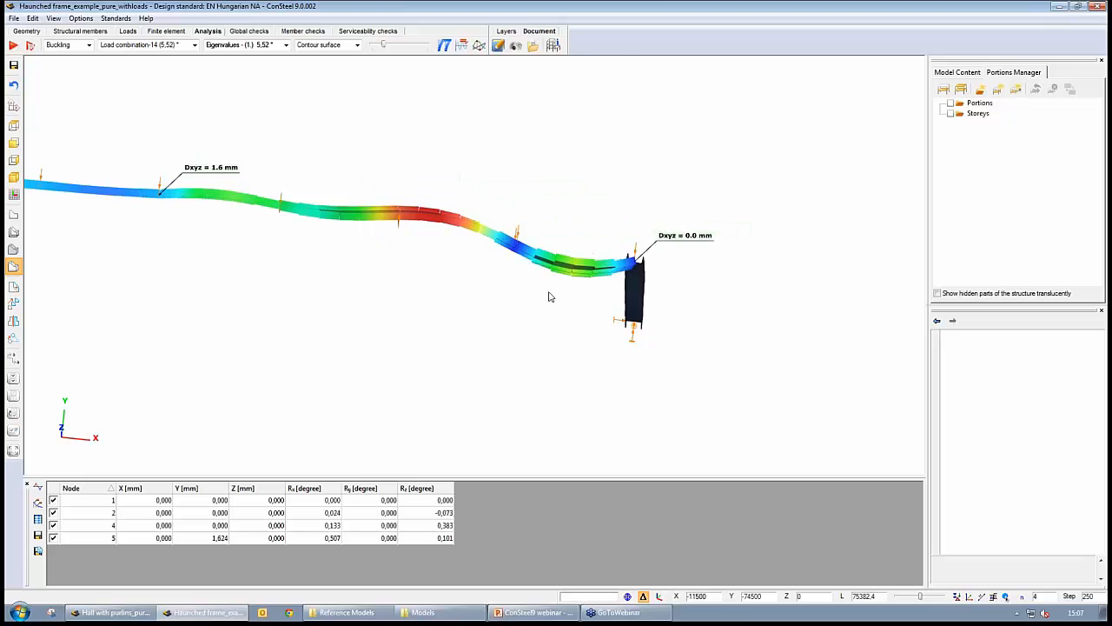
middle_drag(548, 296, 504, 259)
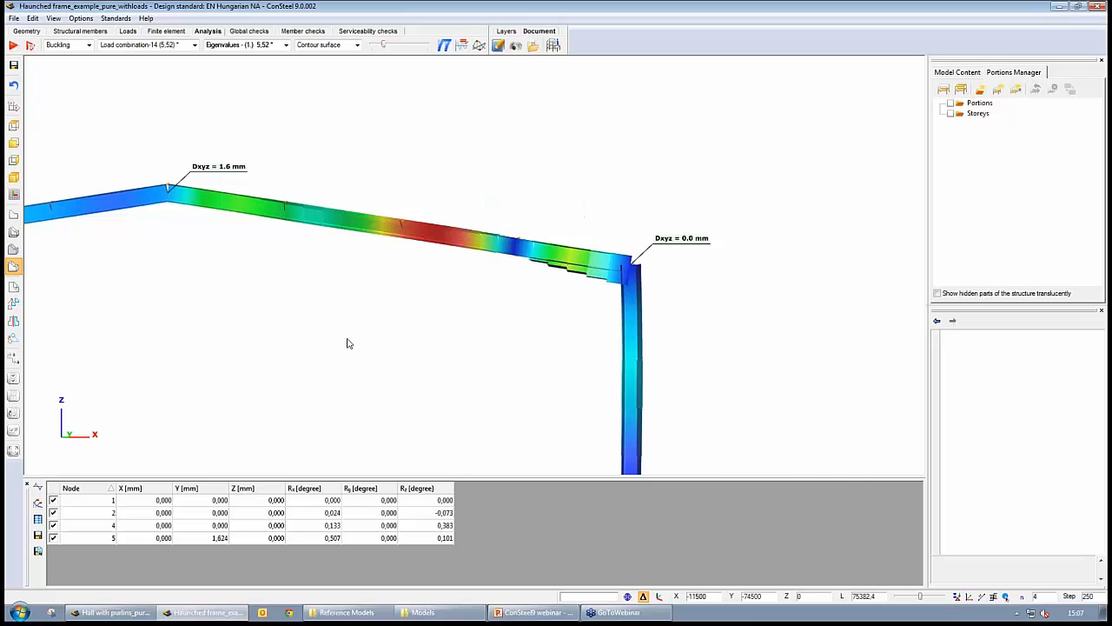
middle_drag(194, 369, 433, 317)
scroll(433, 318, down, 2)
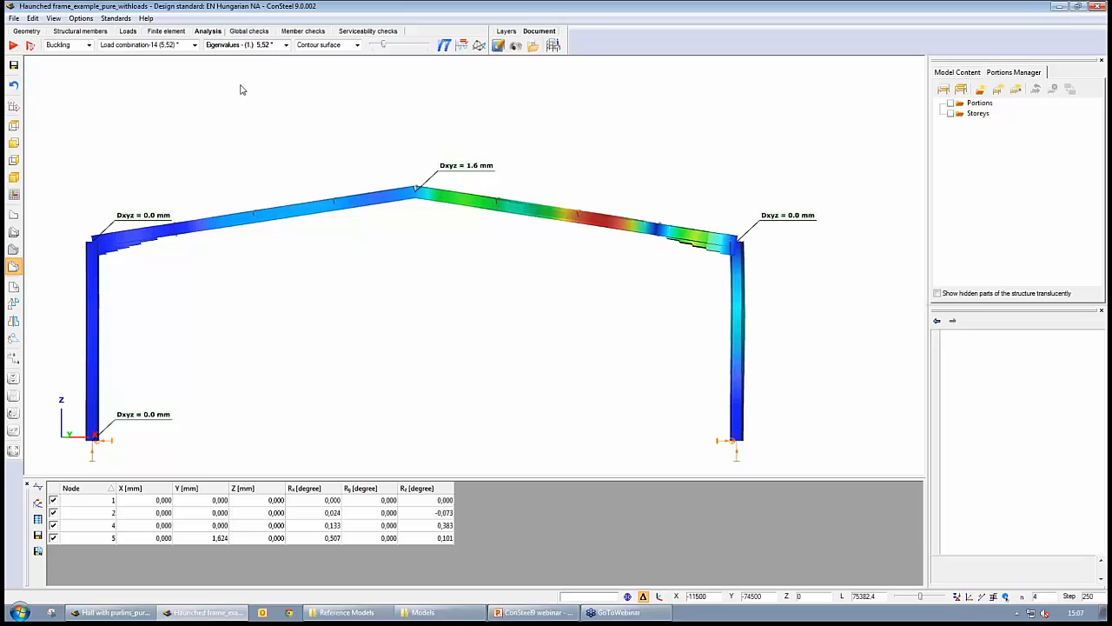
- Run the global steel design calculation for all selected load combinations and inspect the highest global stability utilization
click(249, 30)
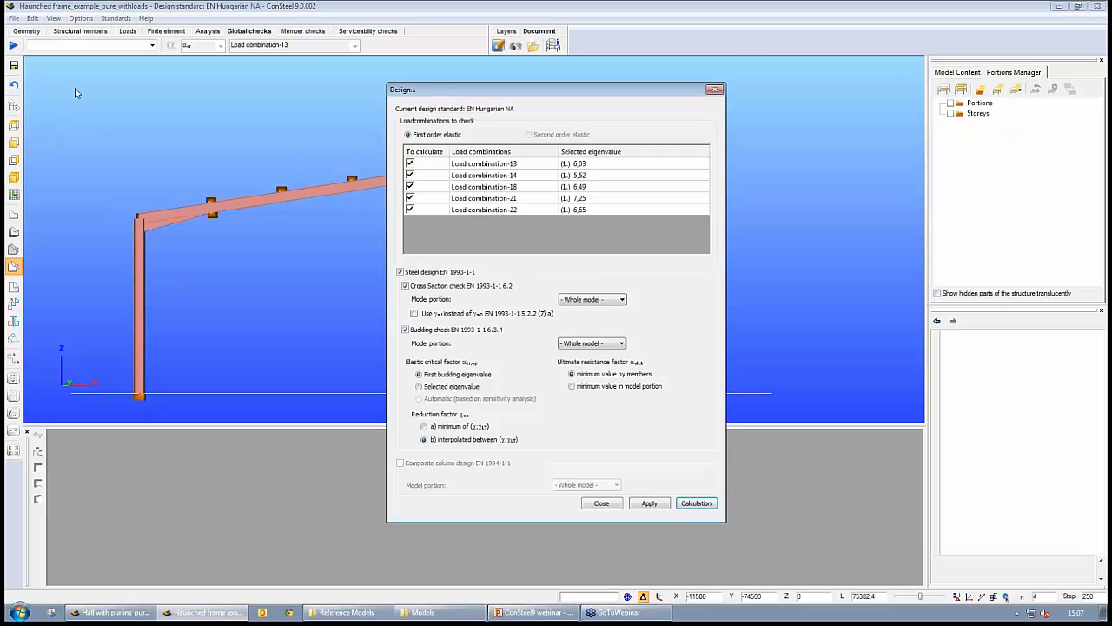
click(697, 504)
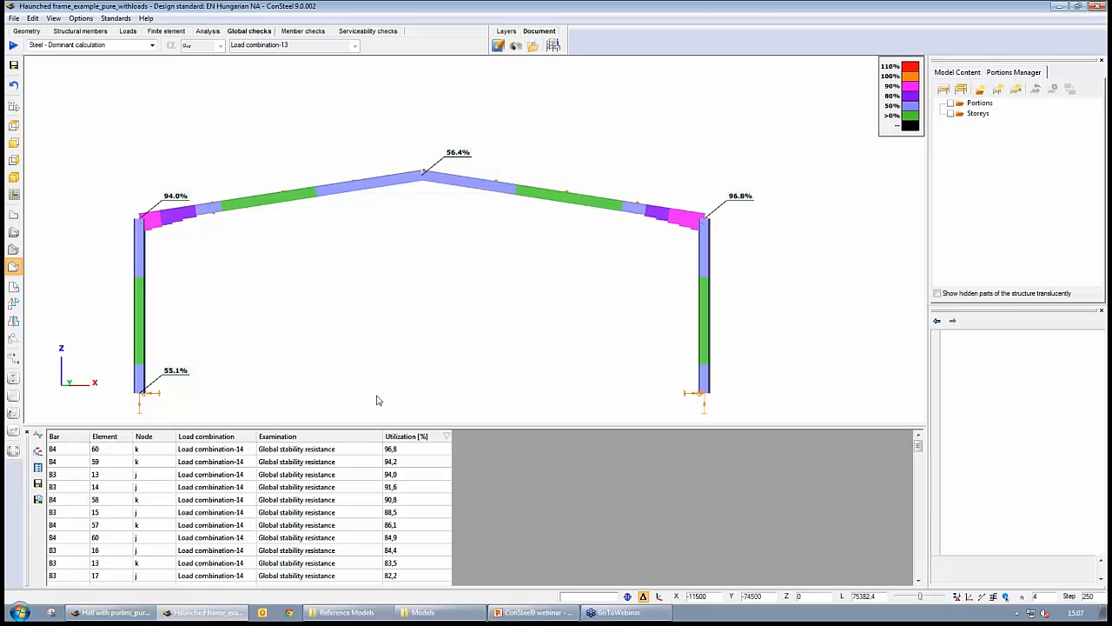
click(399, 450)
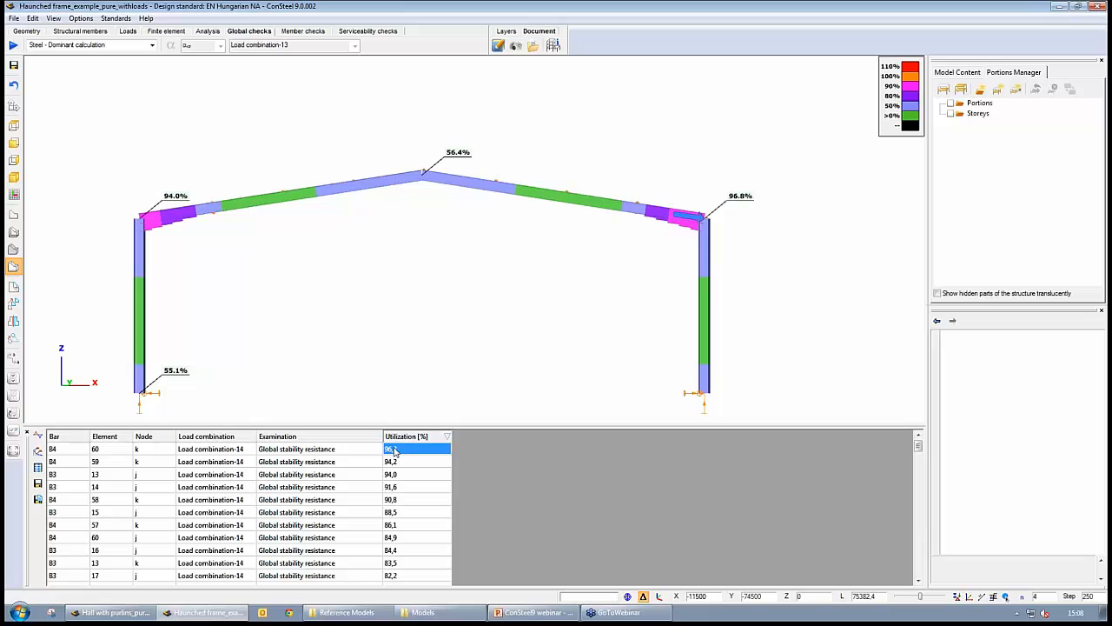
alt+middle_drag(345, 265, 555, 300)
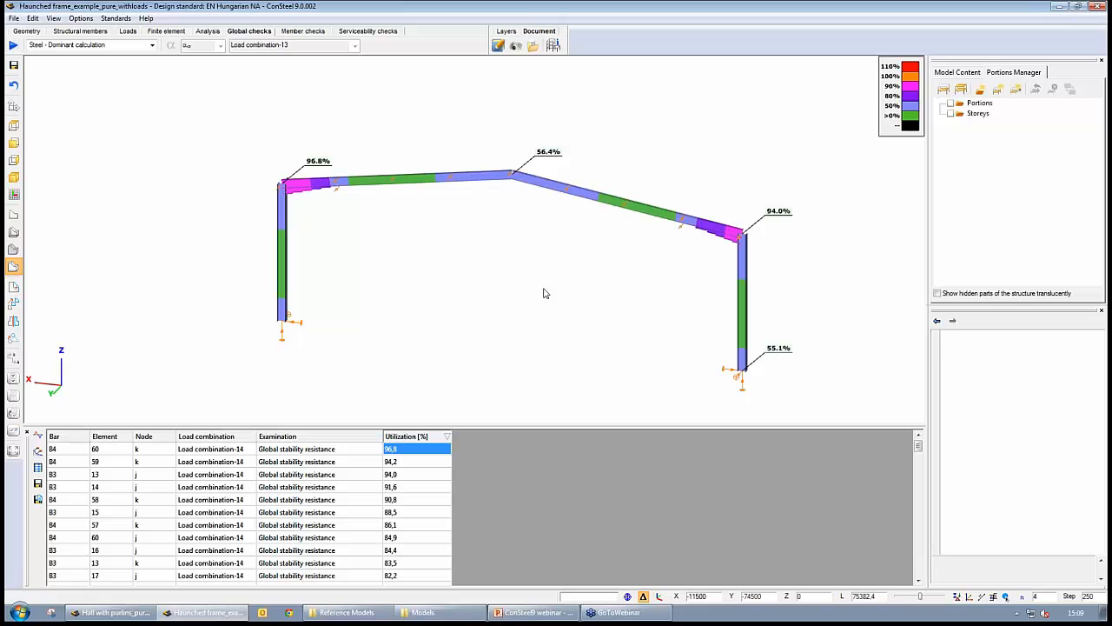
- Open the new-joint wizard and browse the beam-to-column right-flange connection types without creating a joint
click(80, 30)
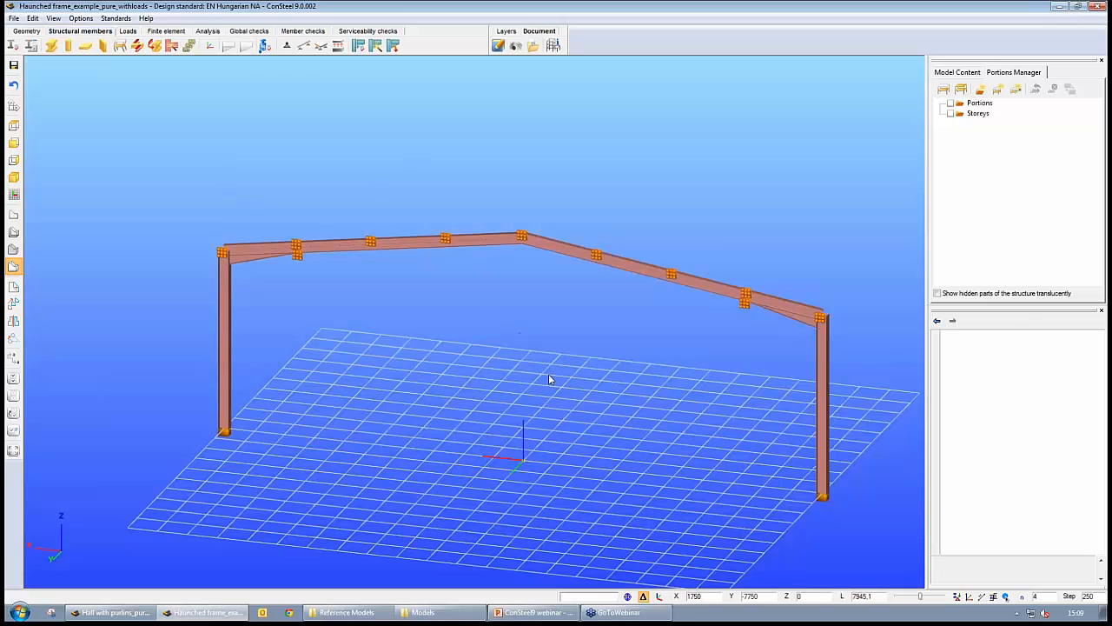
middle_drag(599, 386, 484, 378)
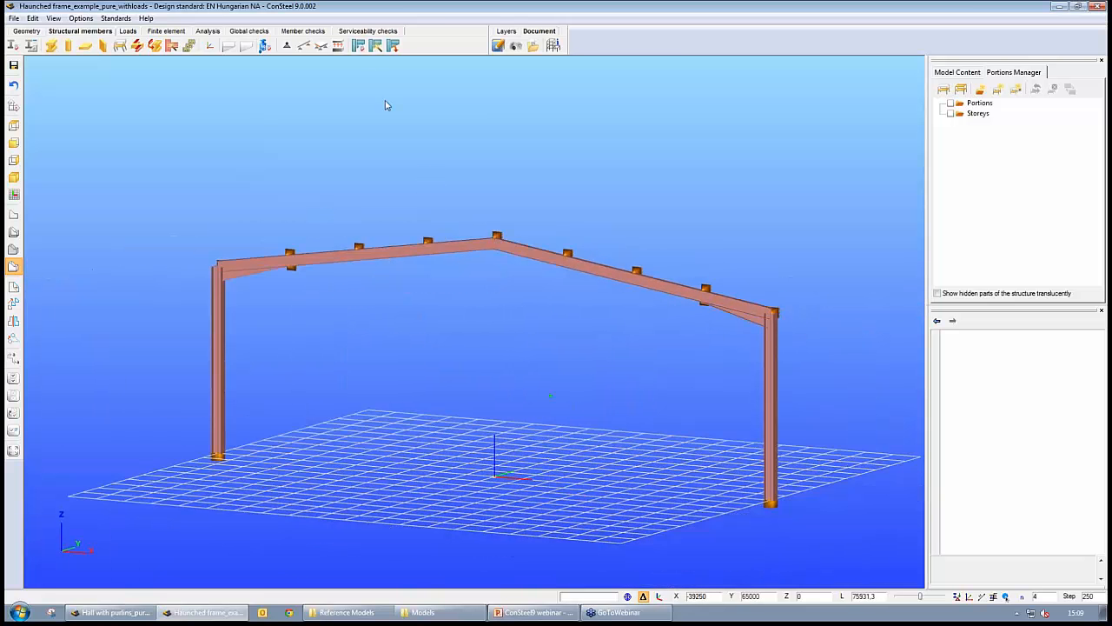
click(360, 48)
click(23, 31)
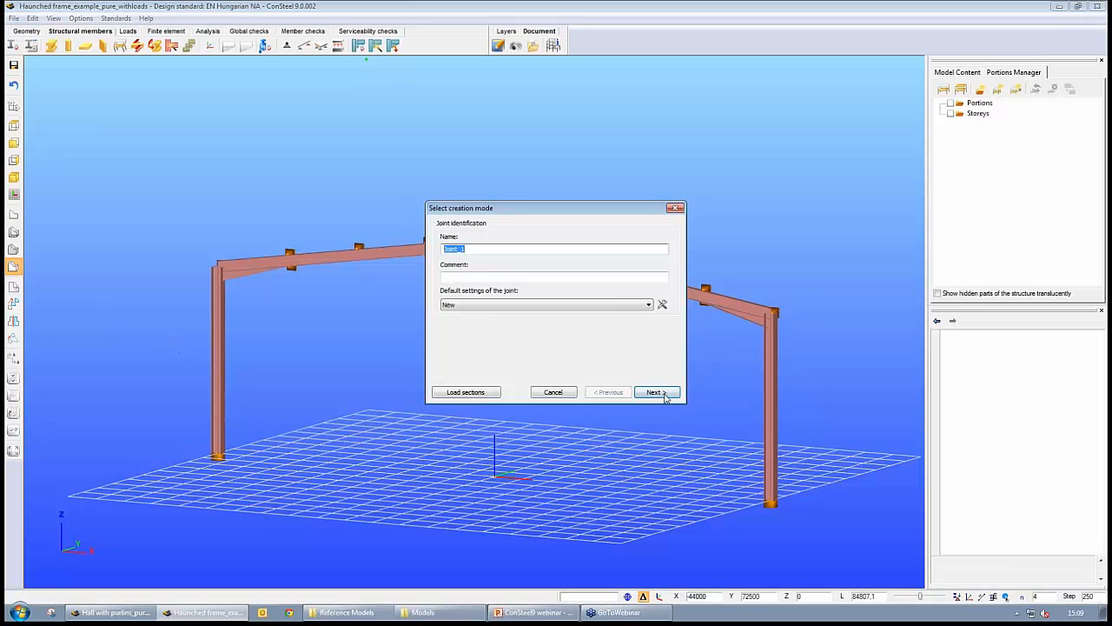
click(663, 394)
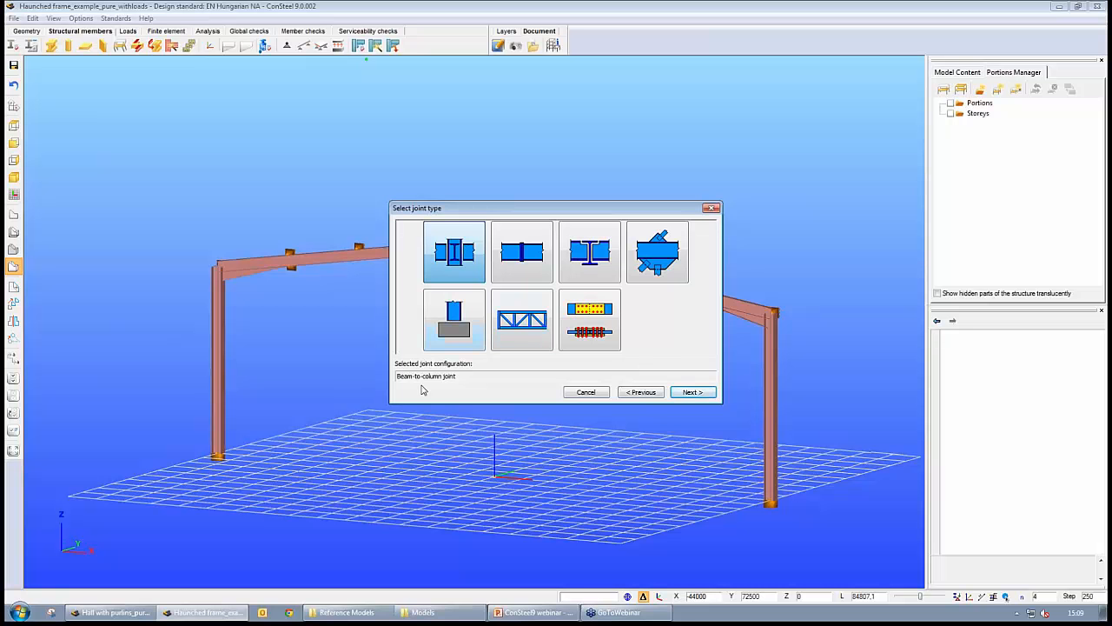
click(689, 393)
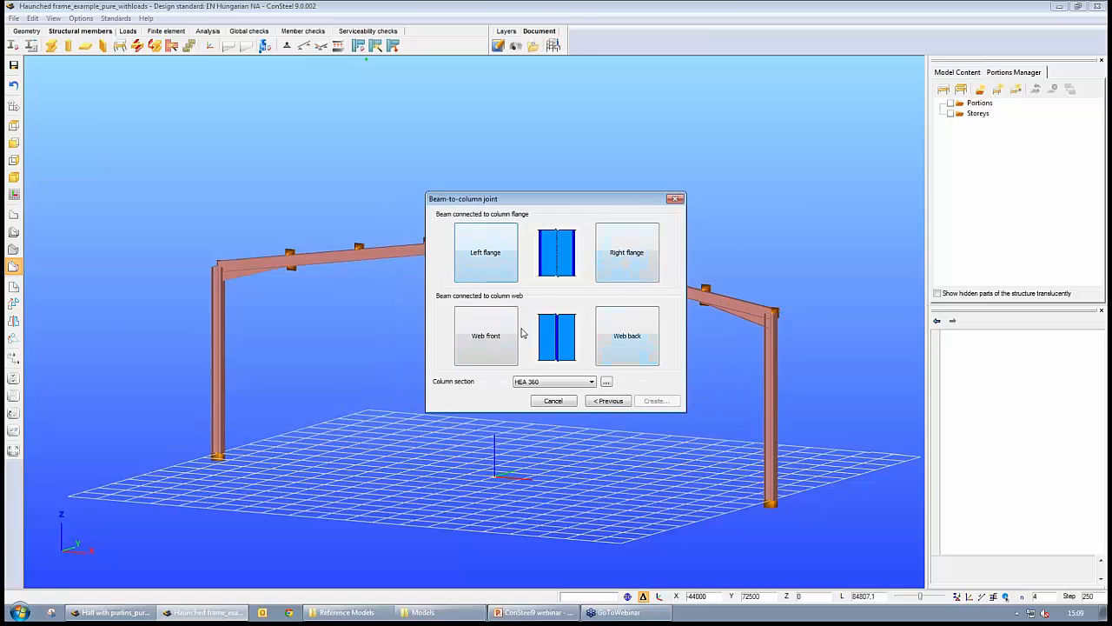
click(623, 255)
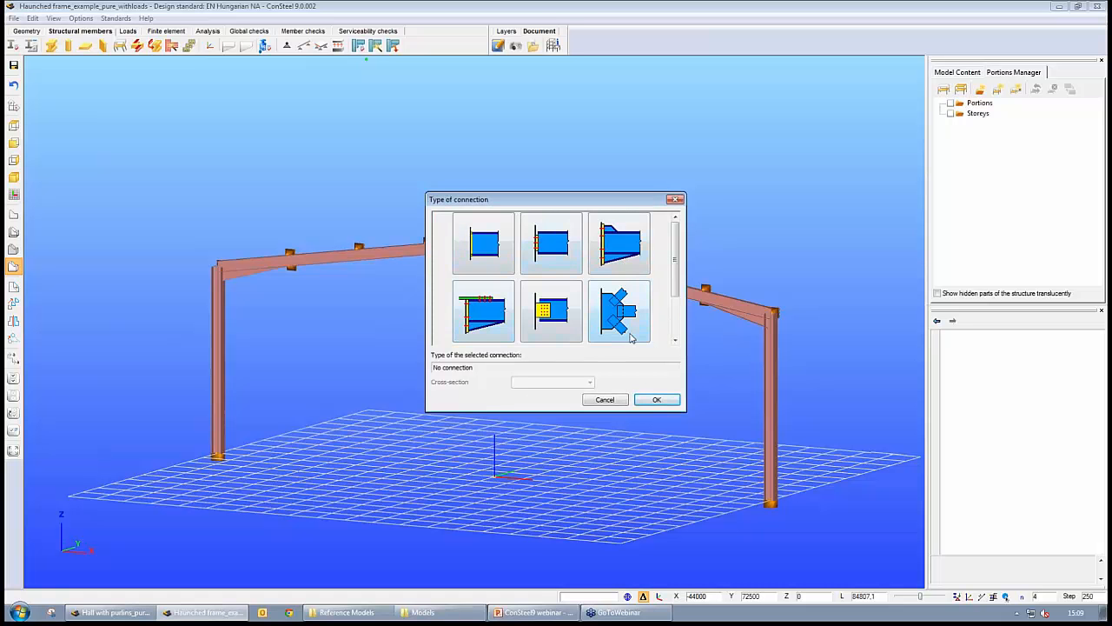
click(606, 398)
click(622, 339)
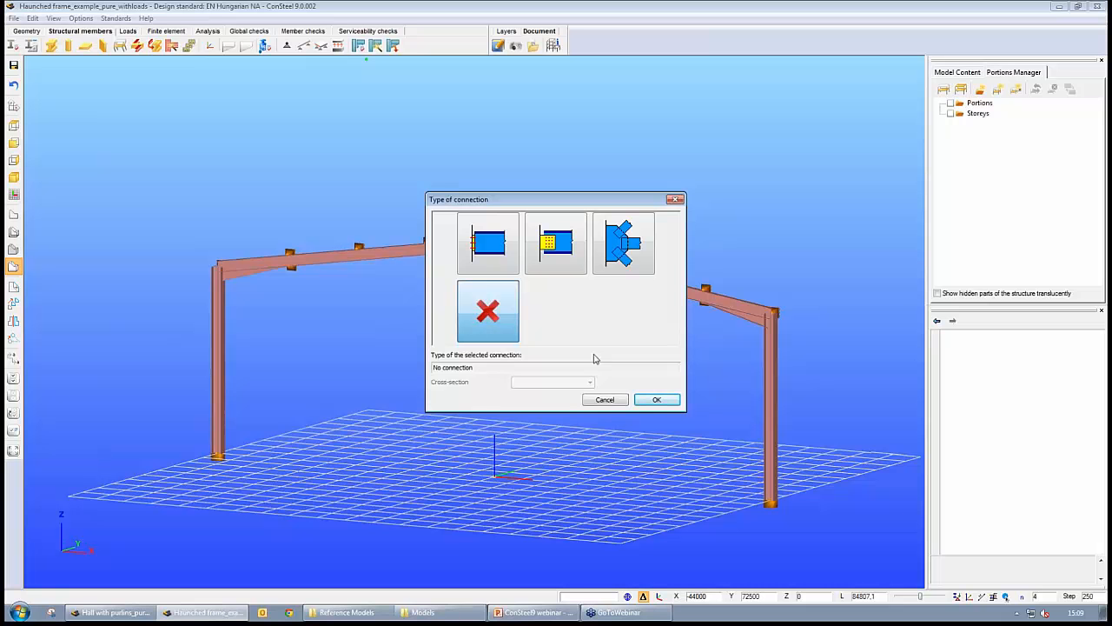
click(607, 399)
click(608, 400)
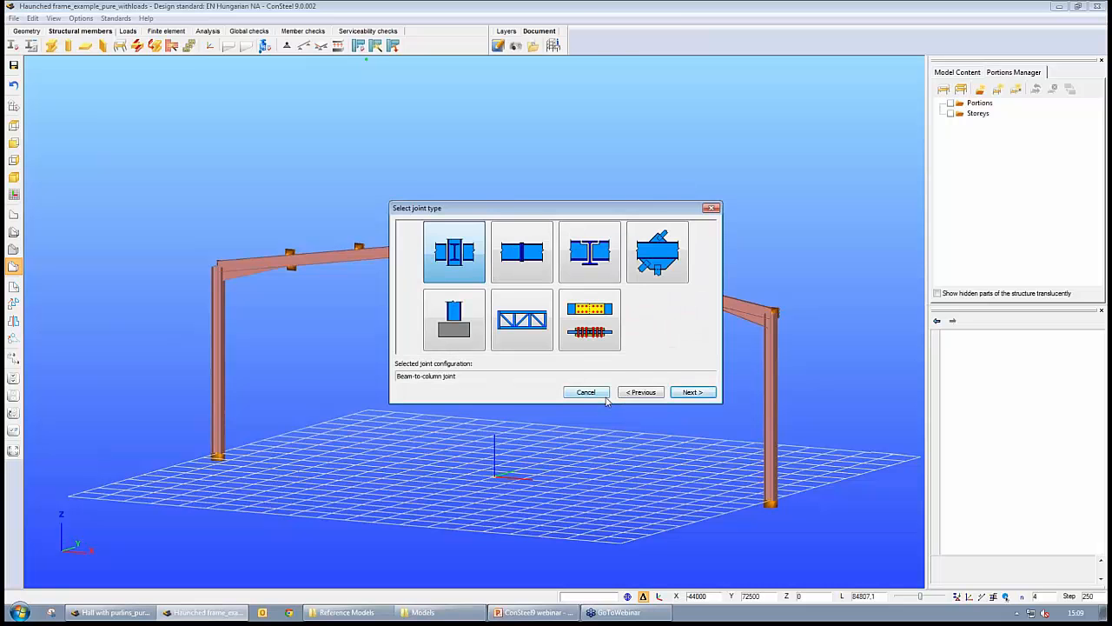
- Browse the beam-to-beam joint options in the wizard and close it along with the joints window
click(538, 270)
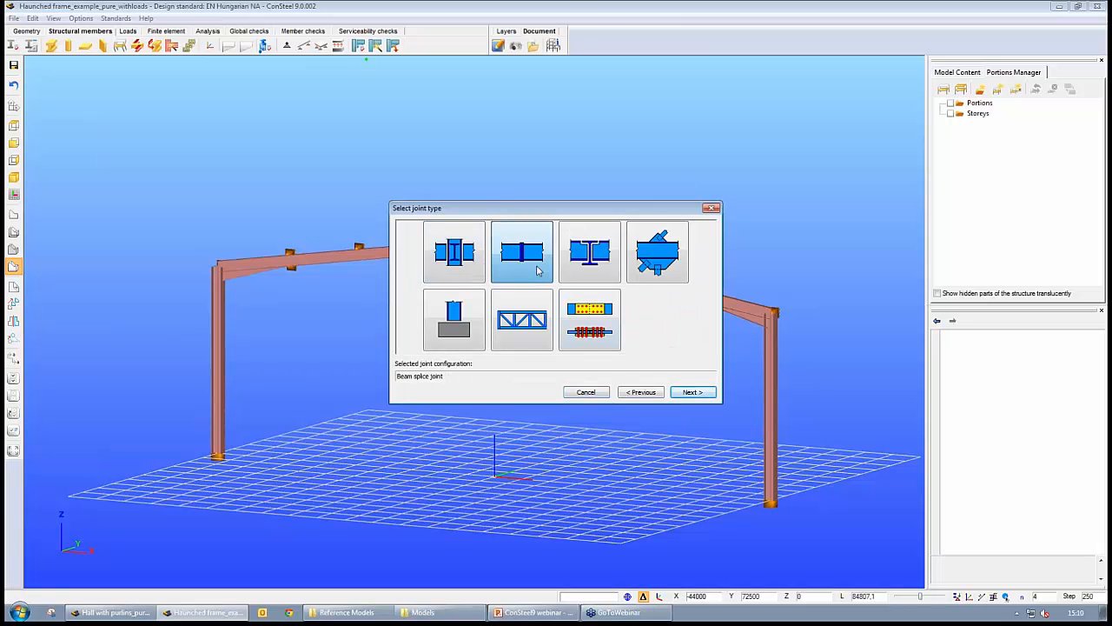
click(596, 266)
click(692, 392)
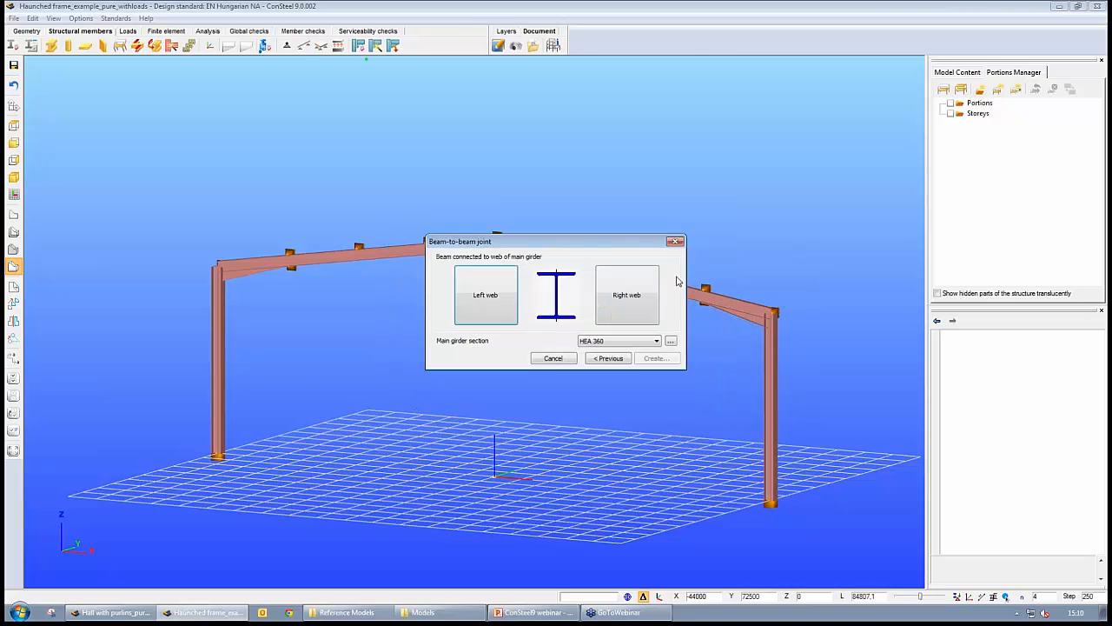
click(475, 296)
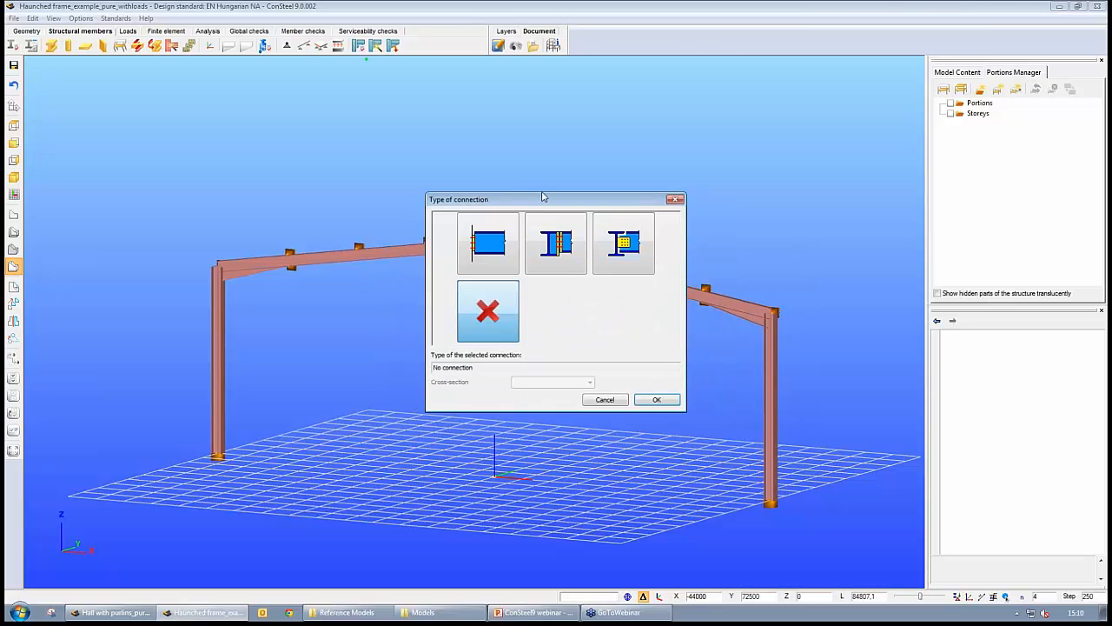
click(609, 402)
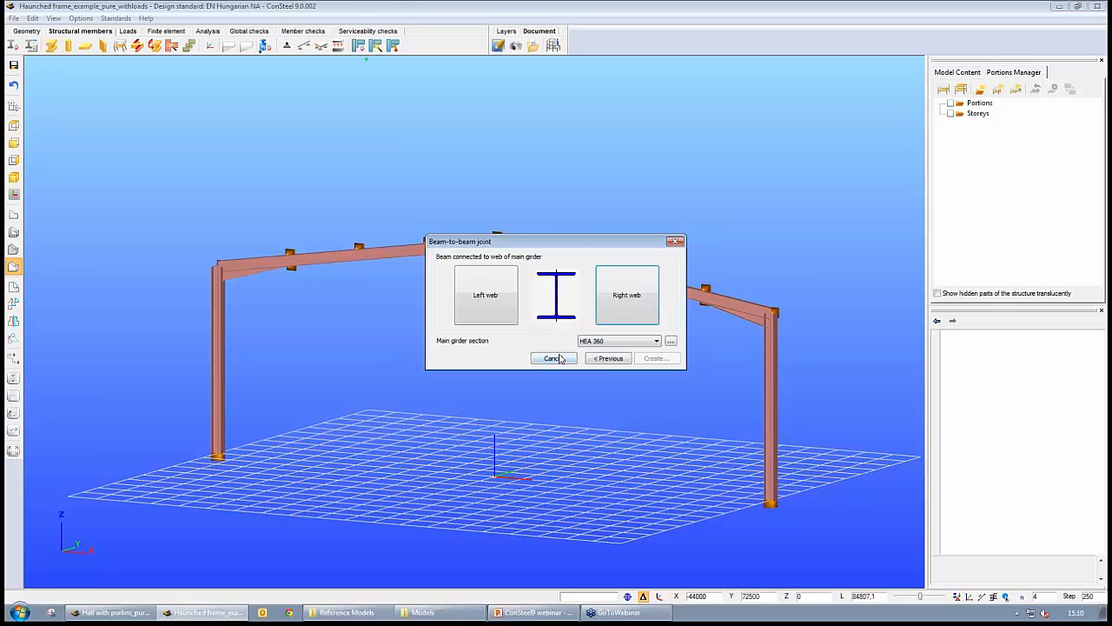
click(608, 358)
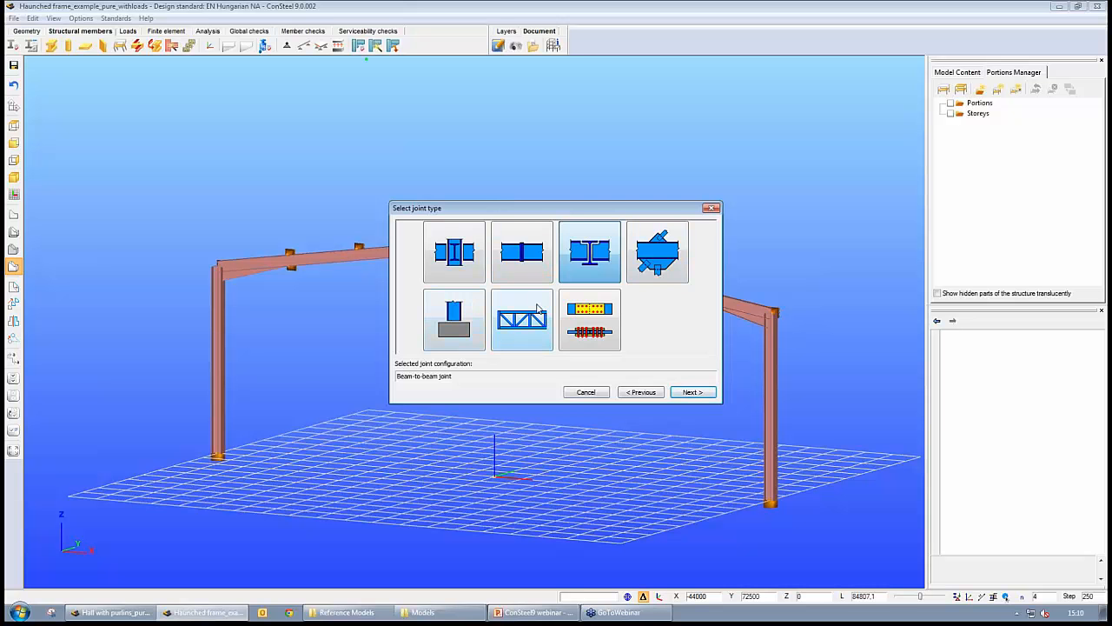
click(712, 208)
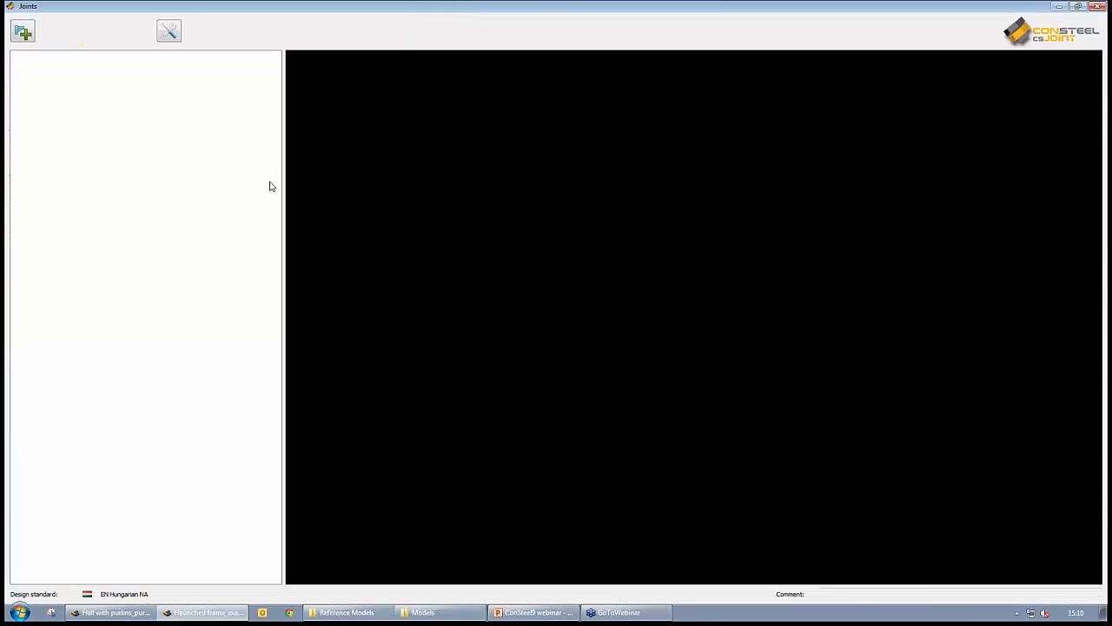
click(1098, 6)
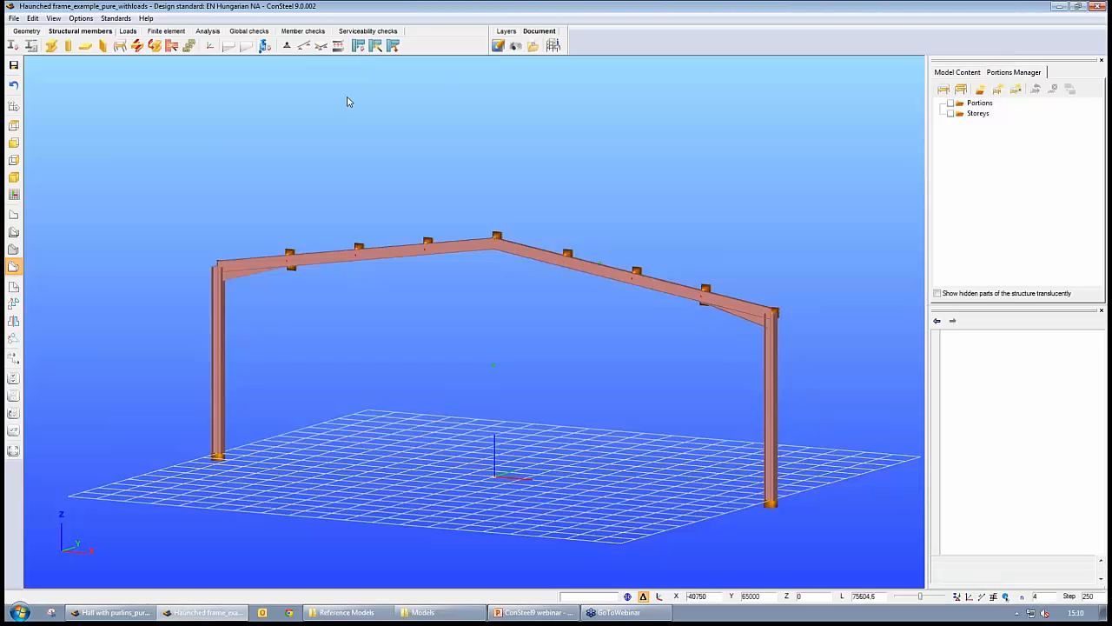
- Create a beam-to-column joint at the left eaves with a moment end-plate connection on the column's right flange
click(377, 46)
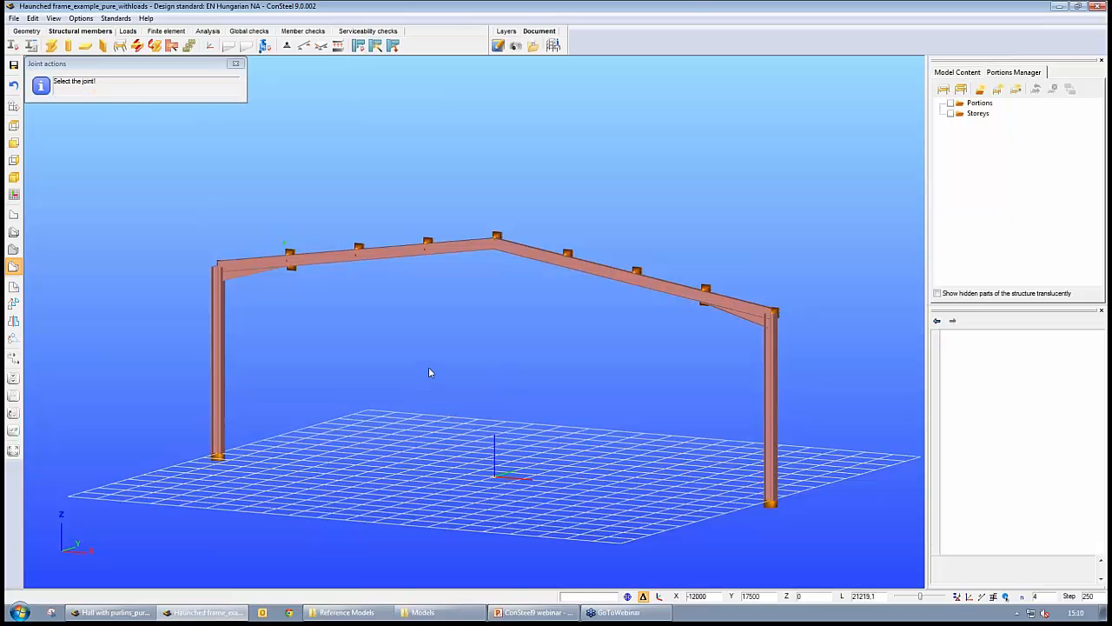
middle_drag(430, 369, 445, 393)
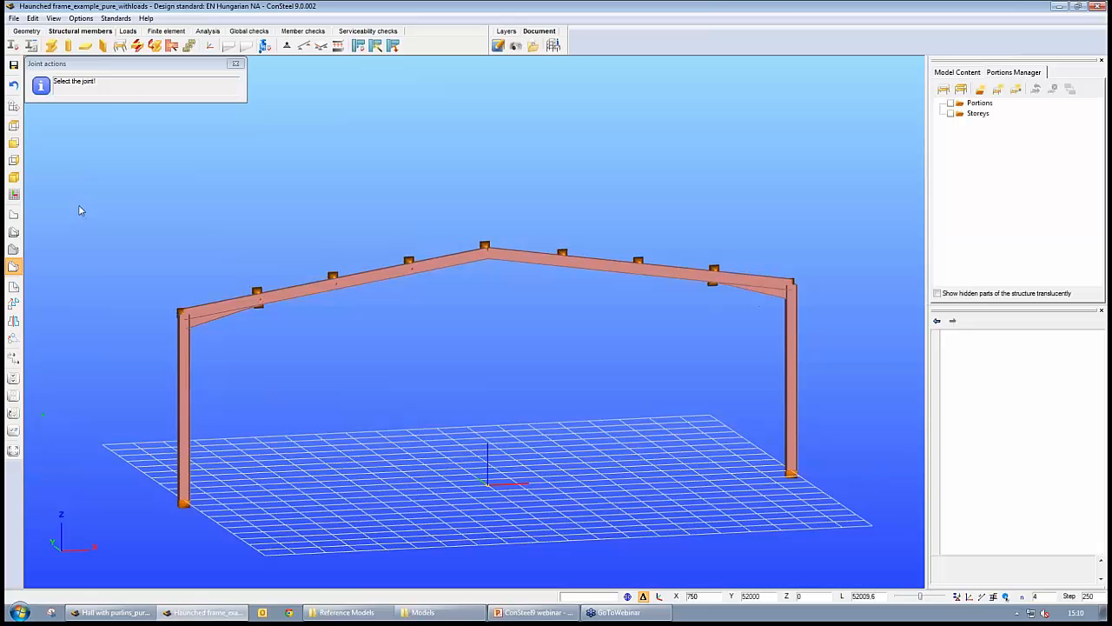
click(14, 233)
middle_drag(321, 396, 360, 397)
scroll(362, 400, up, 5)
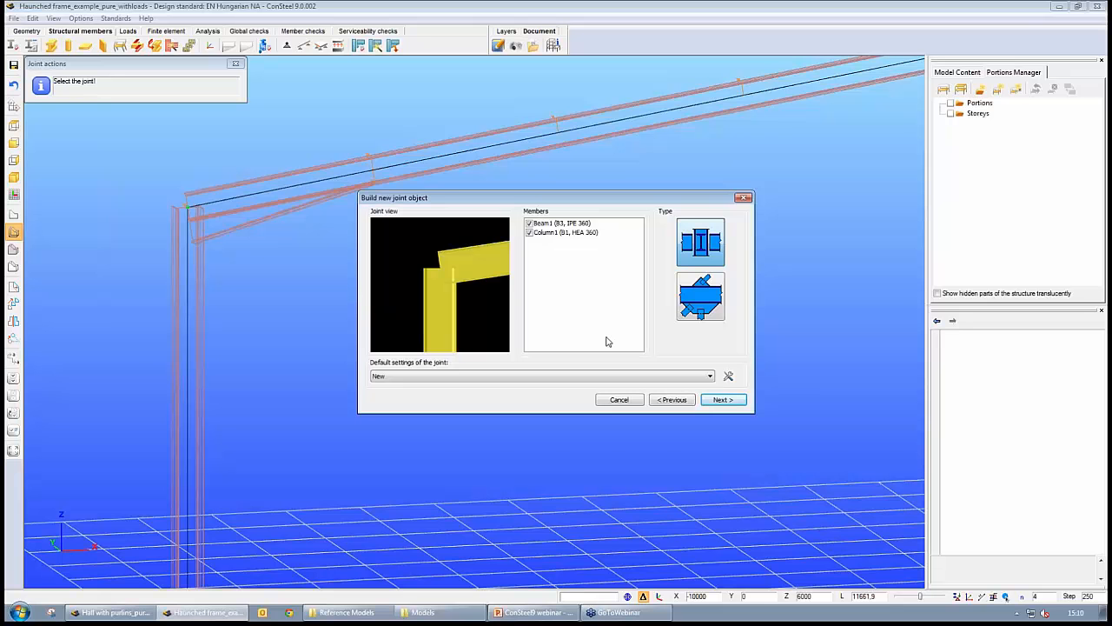
middle_drag(478, 287, 468, 264)
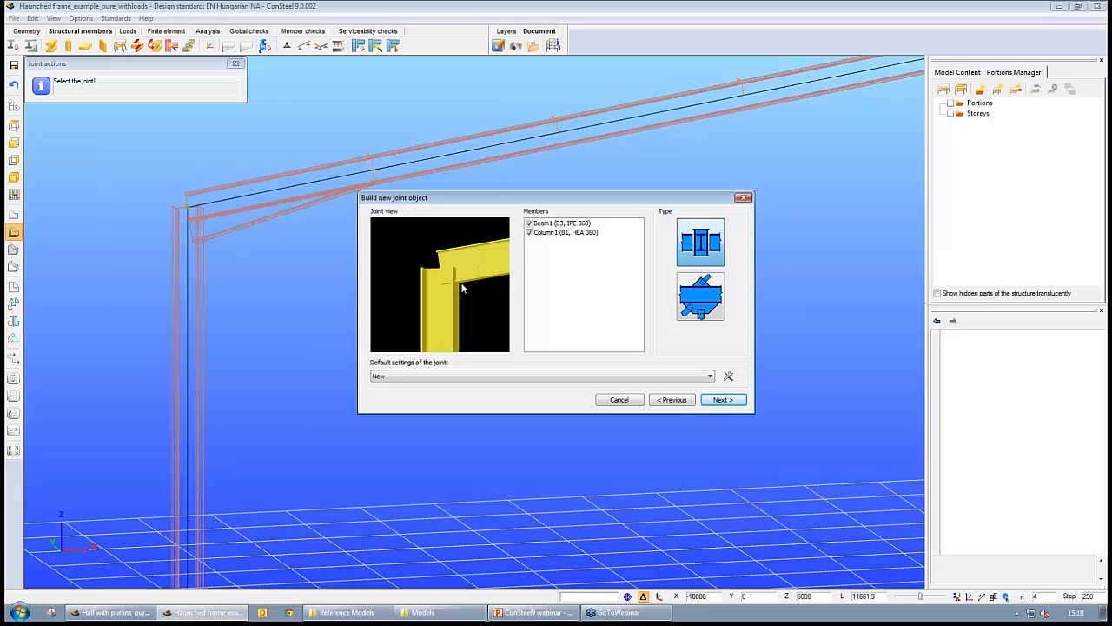
click(710, 401)
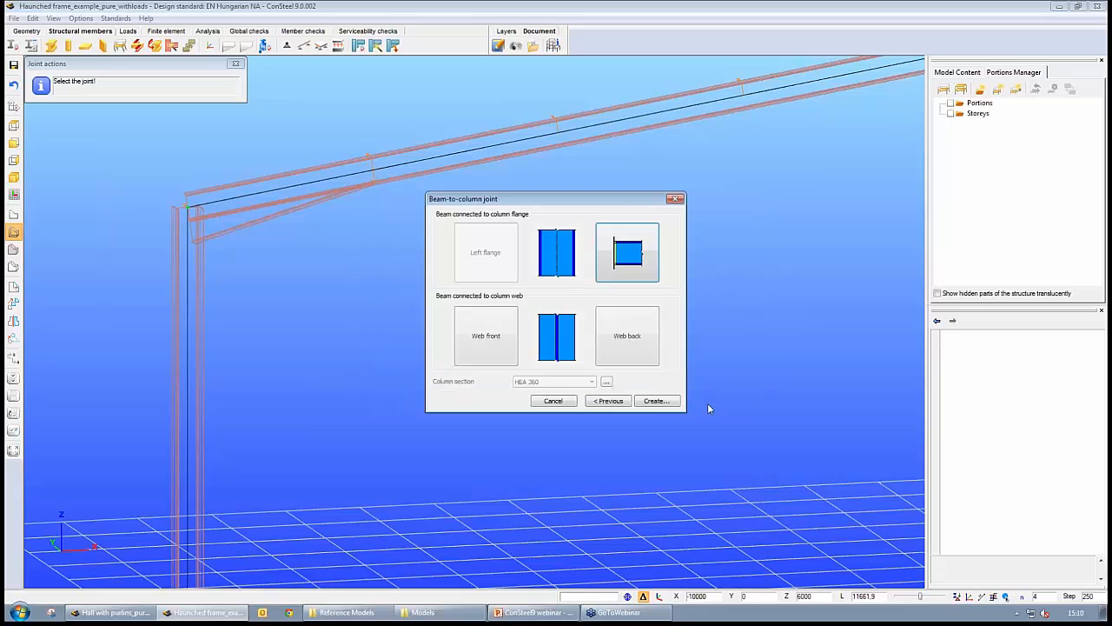
click(634, 259)
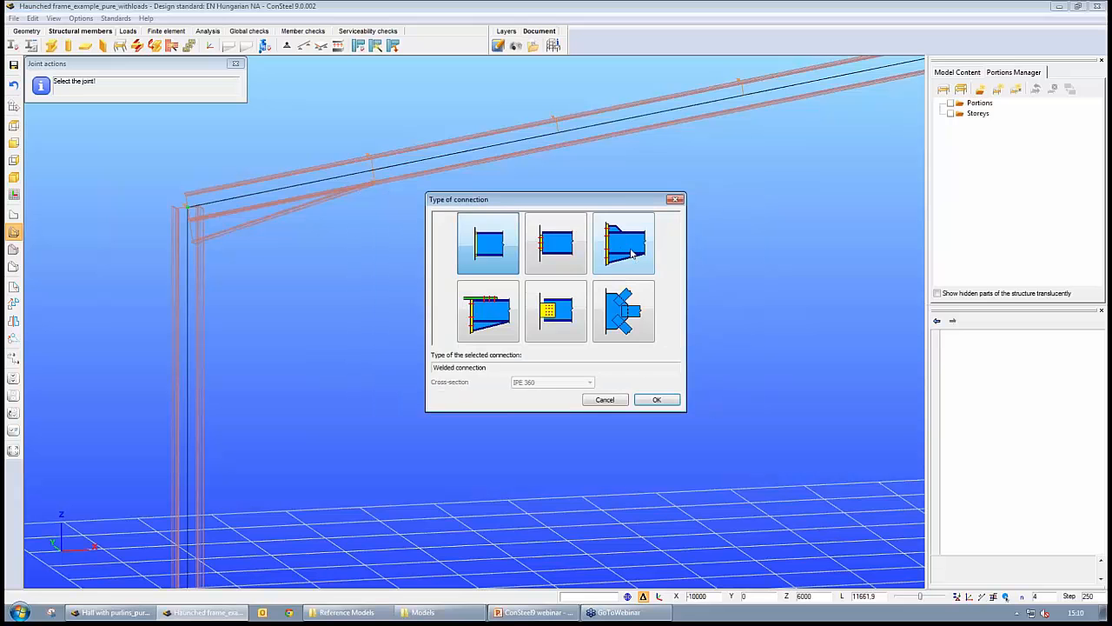
click(639, 263)
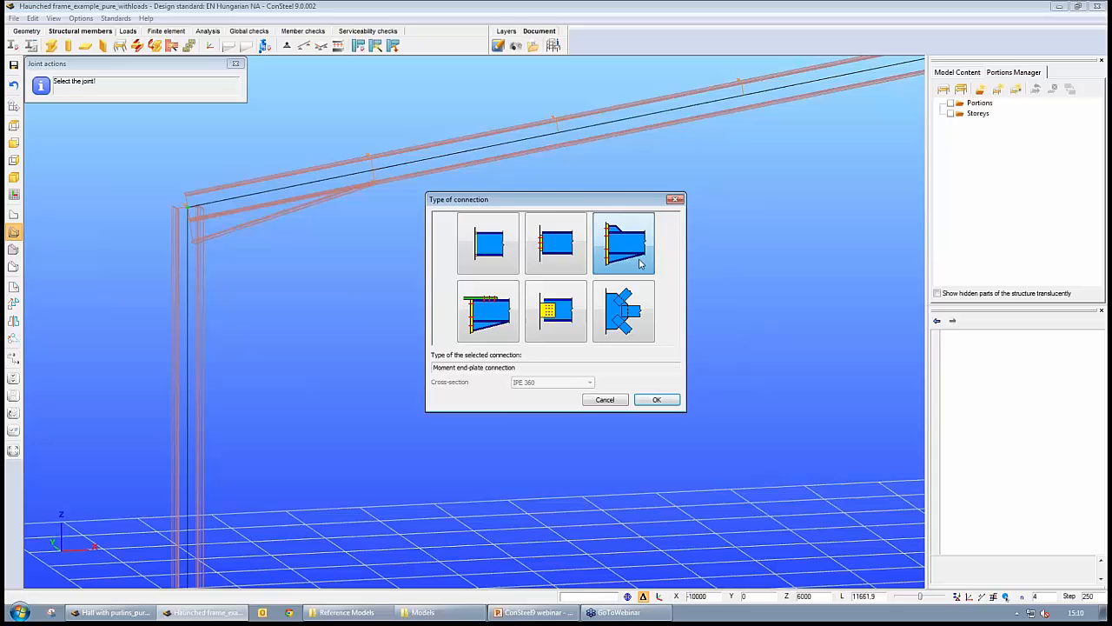
click(656, 401)
click(657, 402)
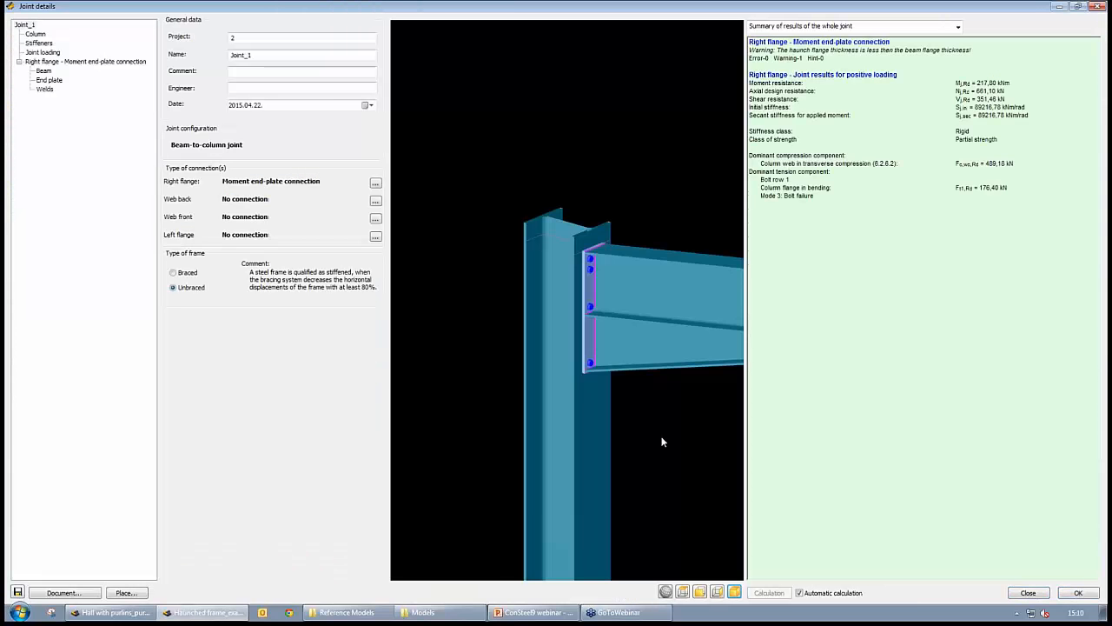
middle_drag(568, 379, 592, 370)
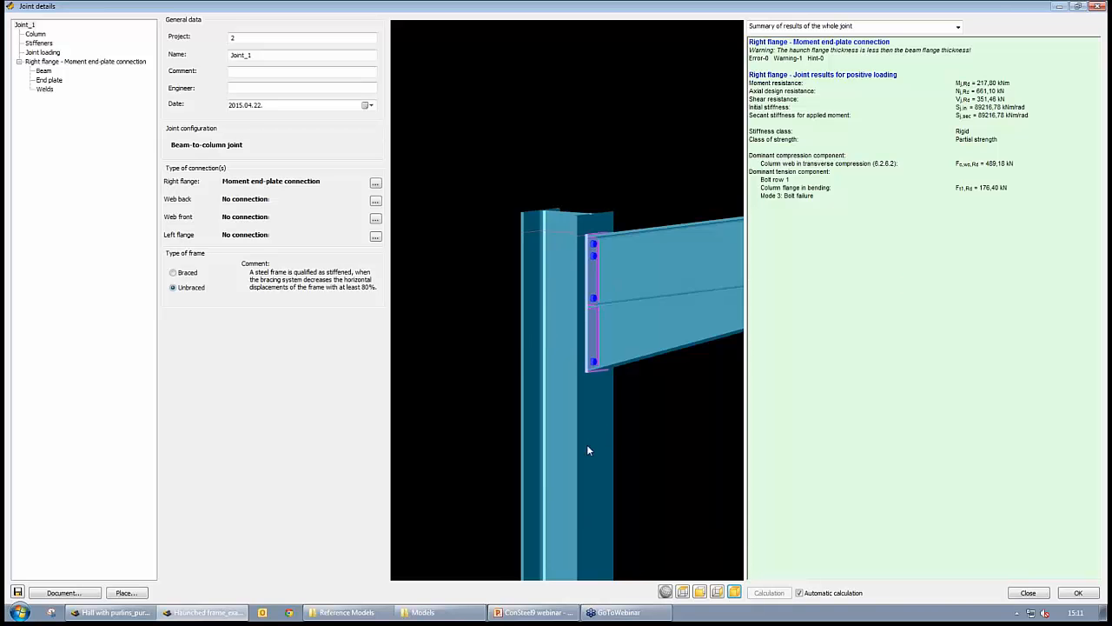
- Review the joint's beam settings and bottom-flange haunch parameters, and inspect the end-plate connection in 3D
middle_drag(586, 450, 619, 430)
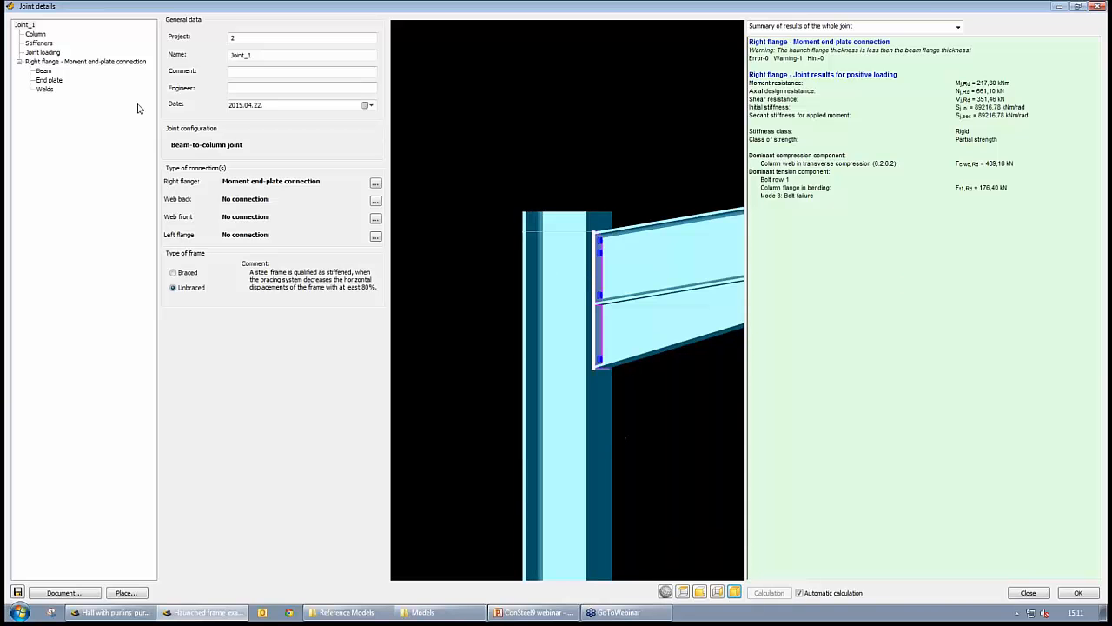
click(44, 70)
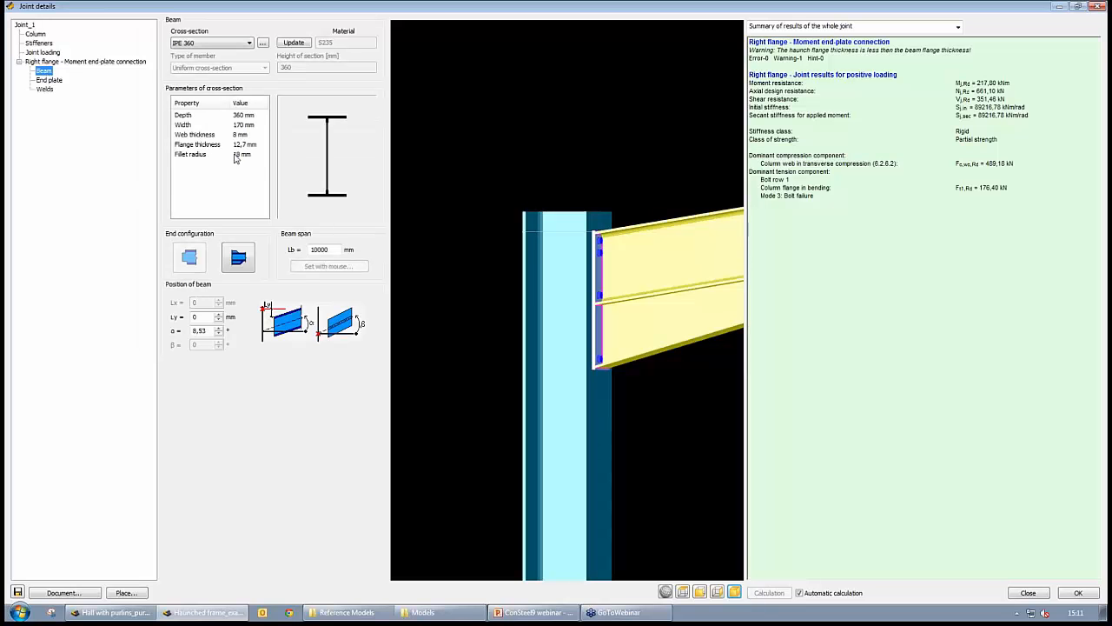
click(249, 260)
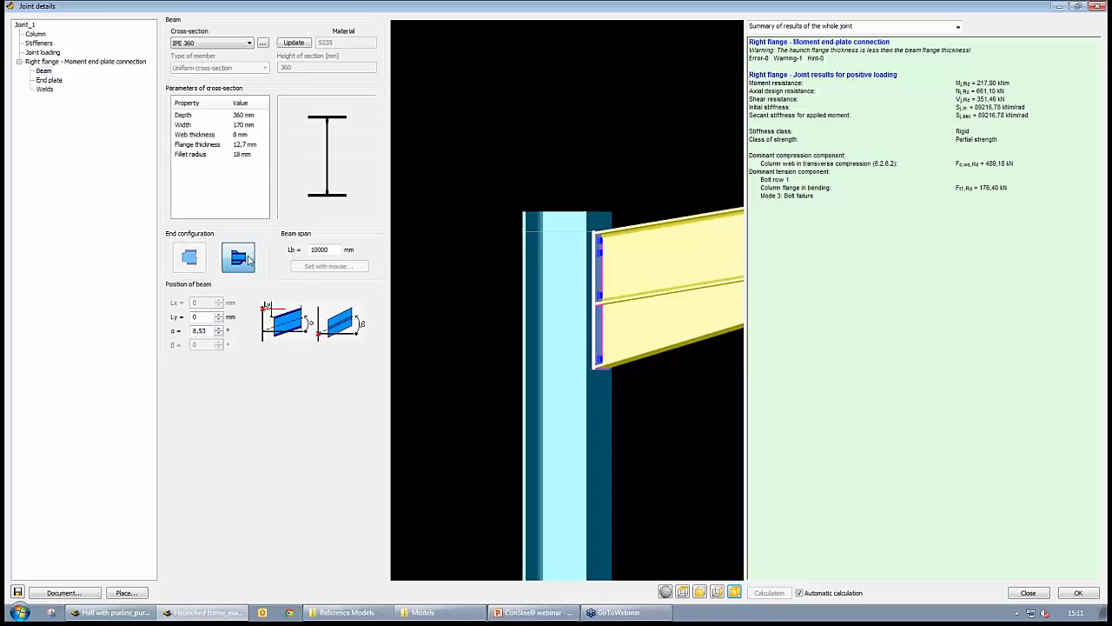
click(249, 260)
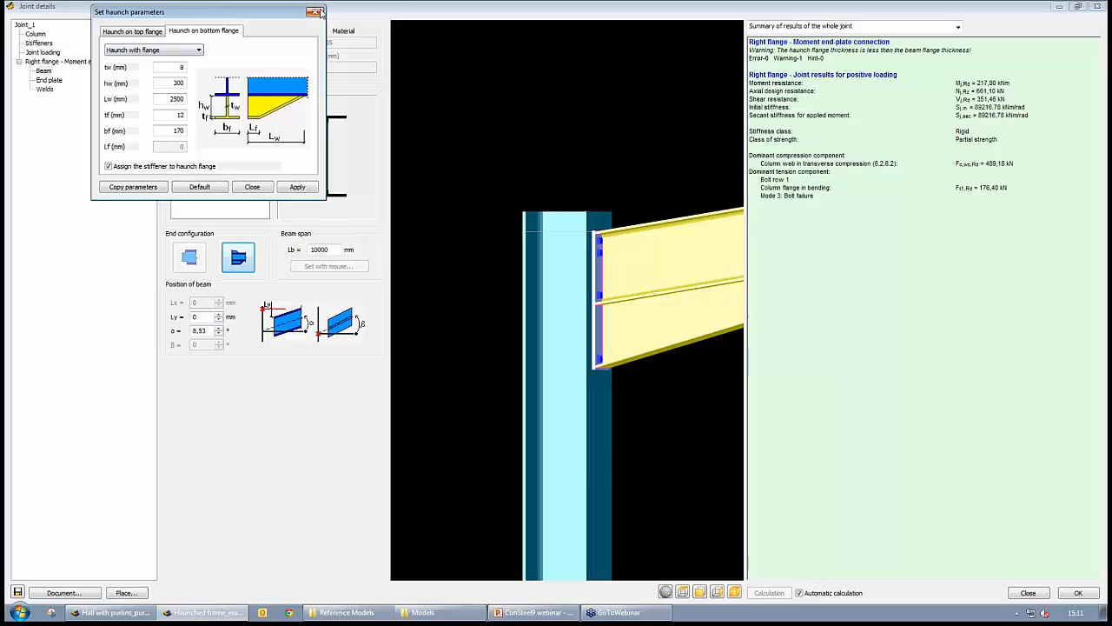
click(317, 12)
drag(606, 347, 580, 370)
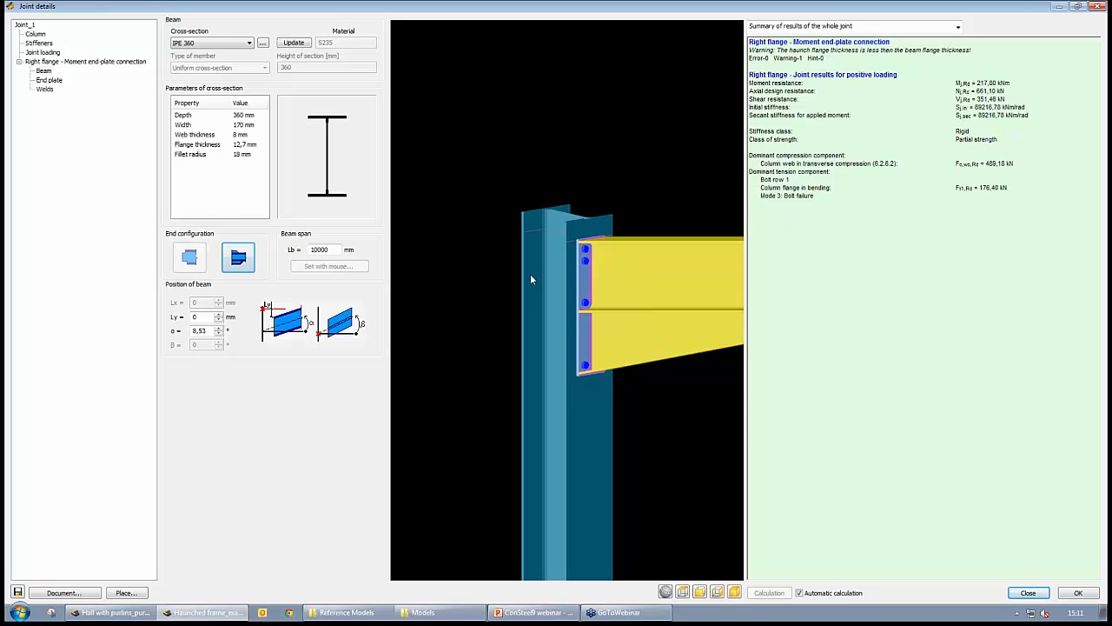
scroll(565, 300, up, 5)
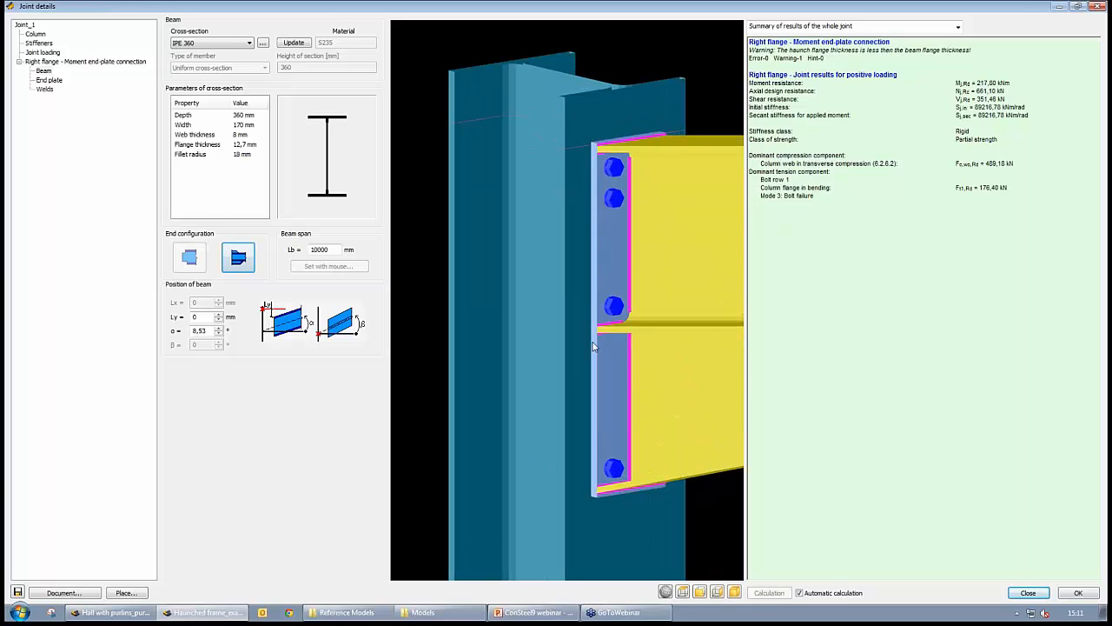
middle_drag(628, 283, 562, 137)
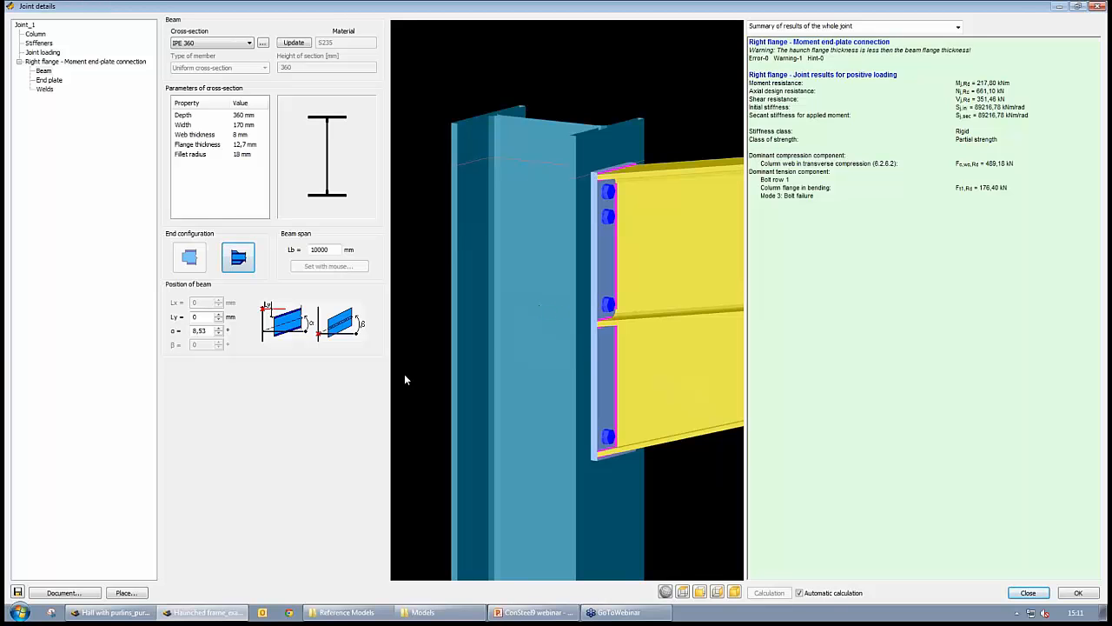
- Place the joint onto the frame's eaves nodes in the model and finish the joint placement
click(39, 43)
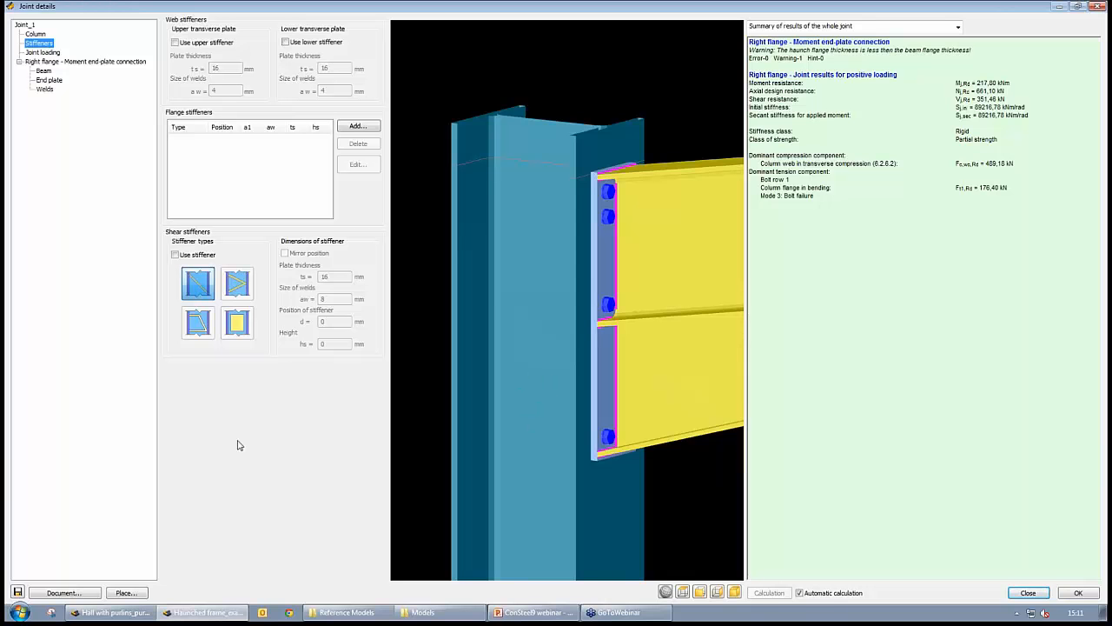
middle_drag(653, 273, 634, 290)
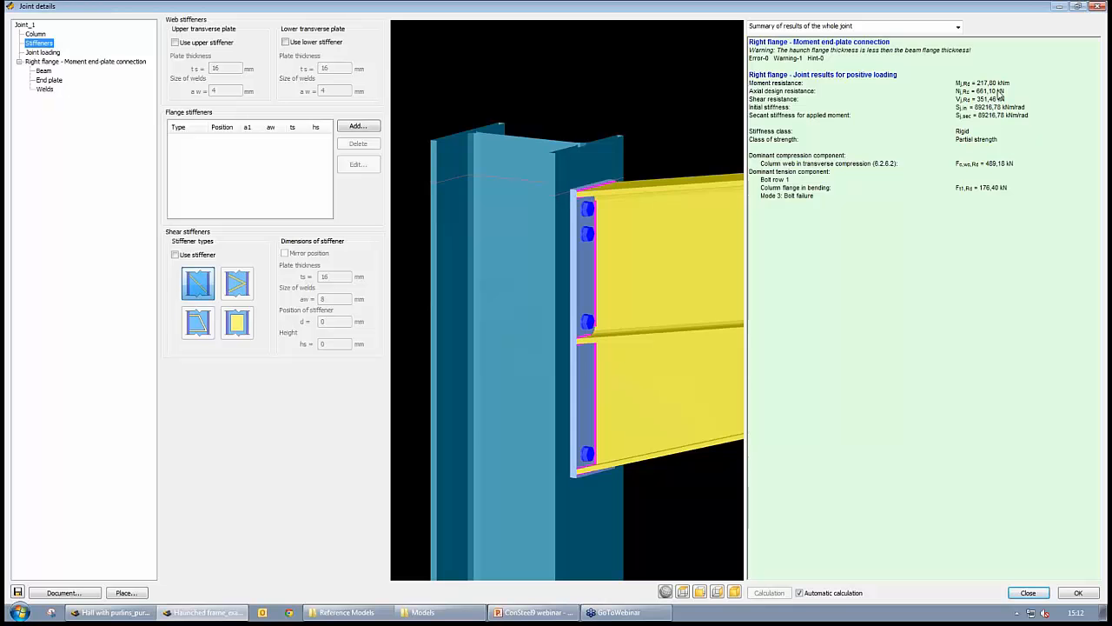
drag(658, 315, 651, 255)
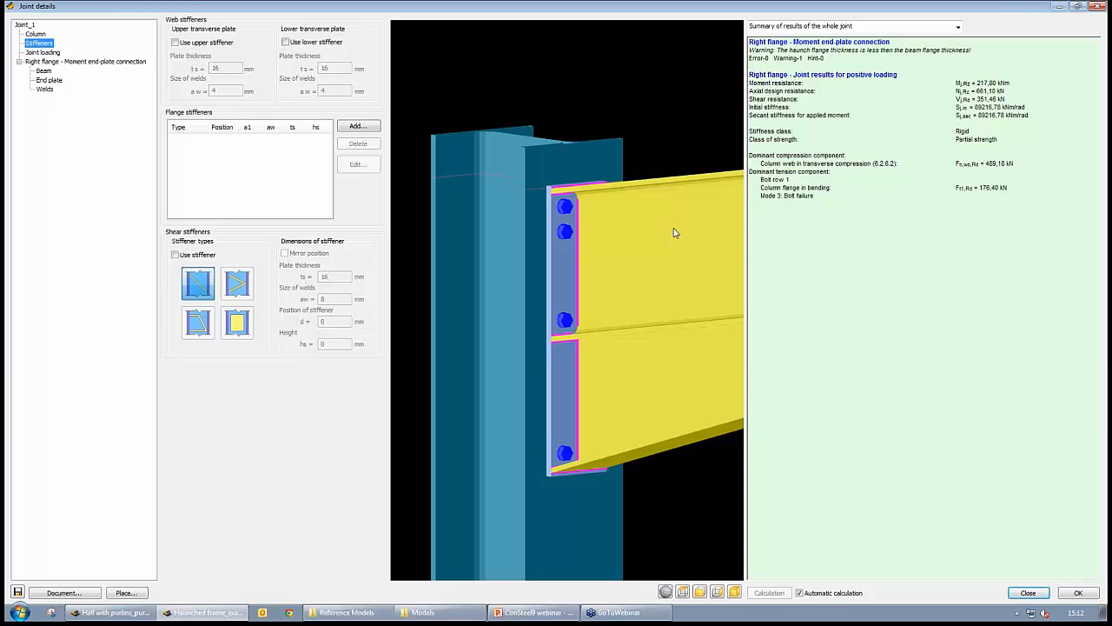
middle_drag(613, 318, 635, 289)
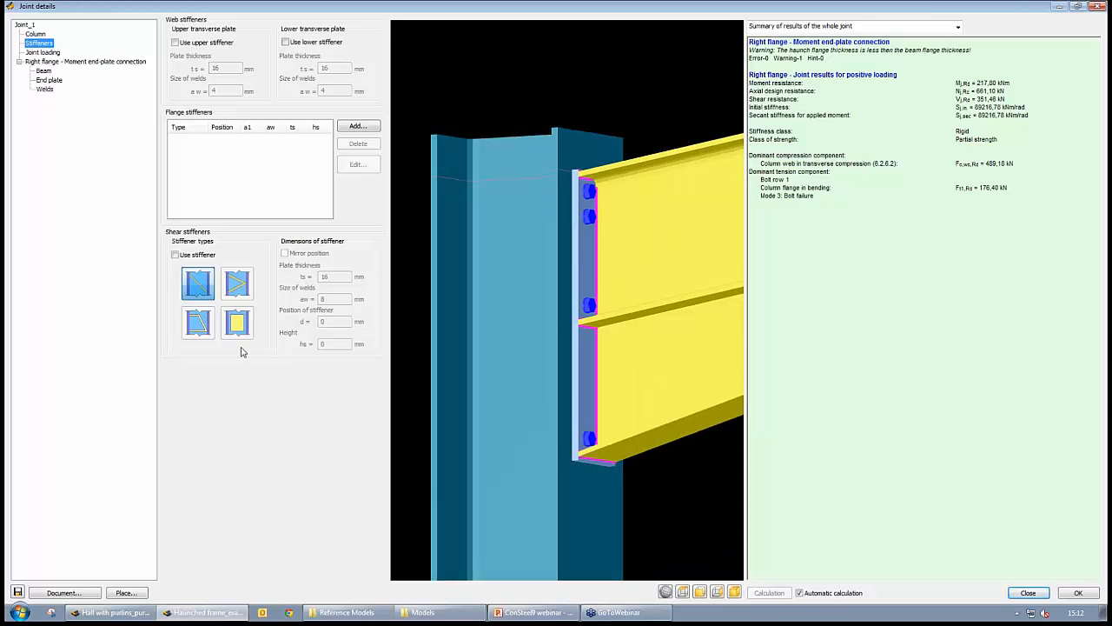
click(130, 596)
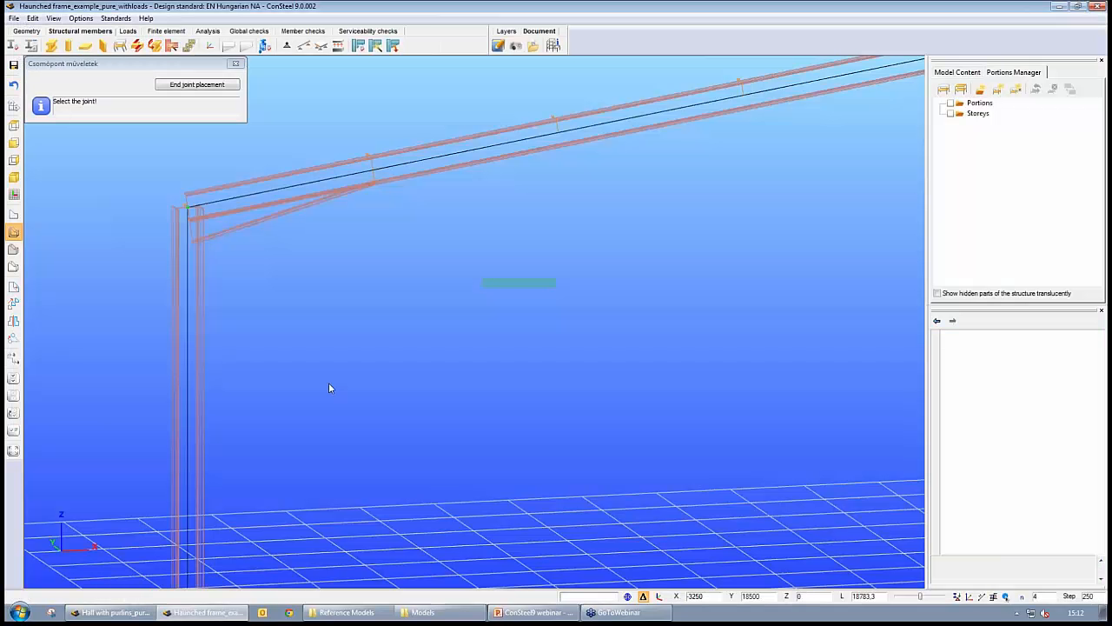
click(187, 206)
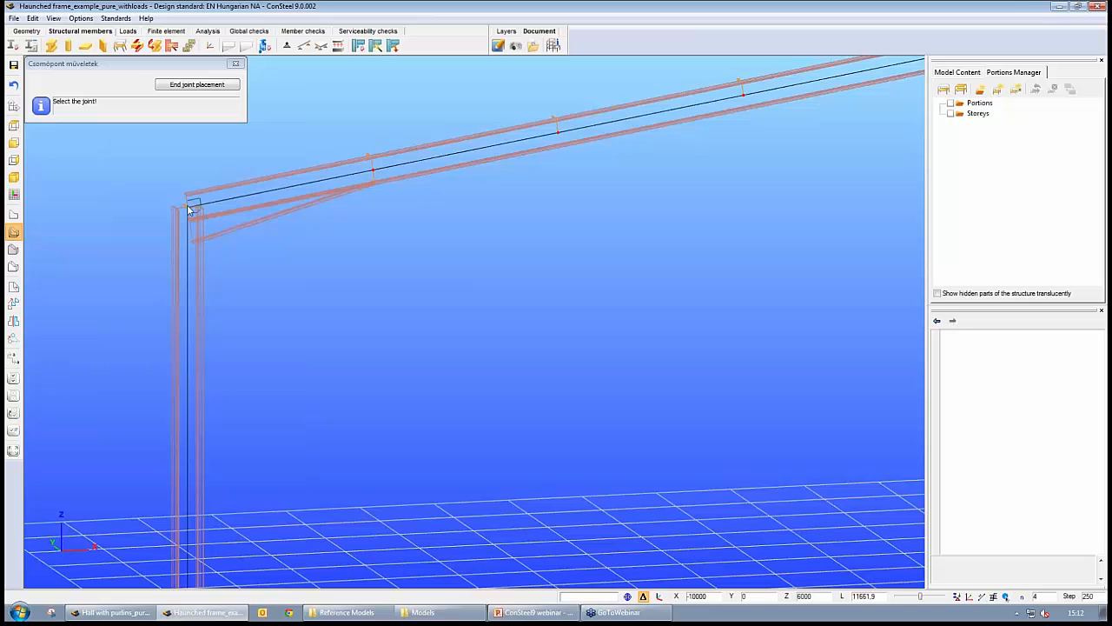
middle_drag(398, 259, 377, 292)
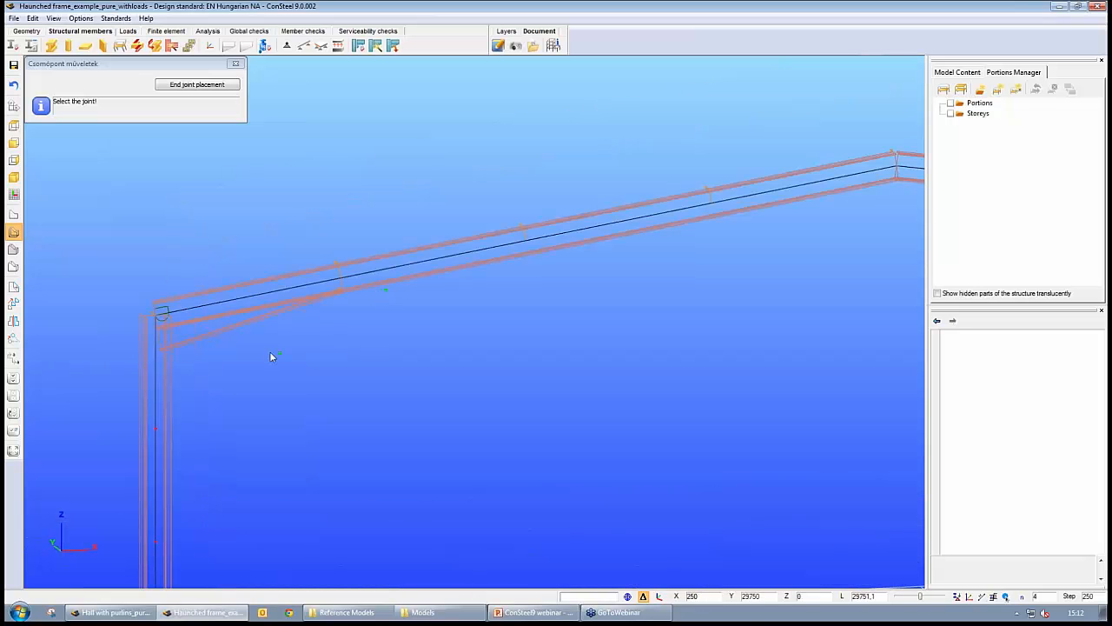
middle_drag(155, 344, 376, 322)
scroll(376, 322, down, 3)
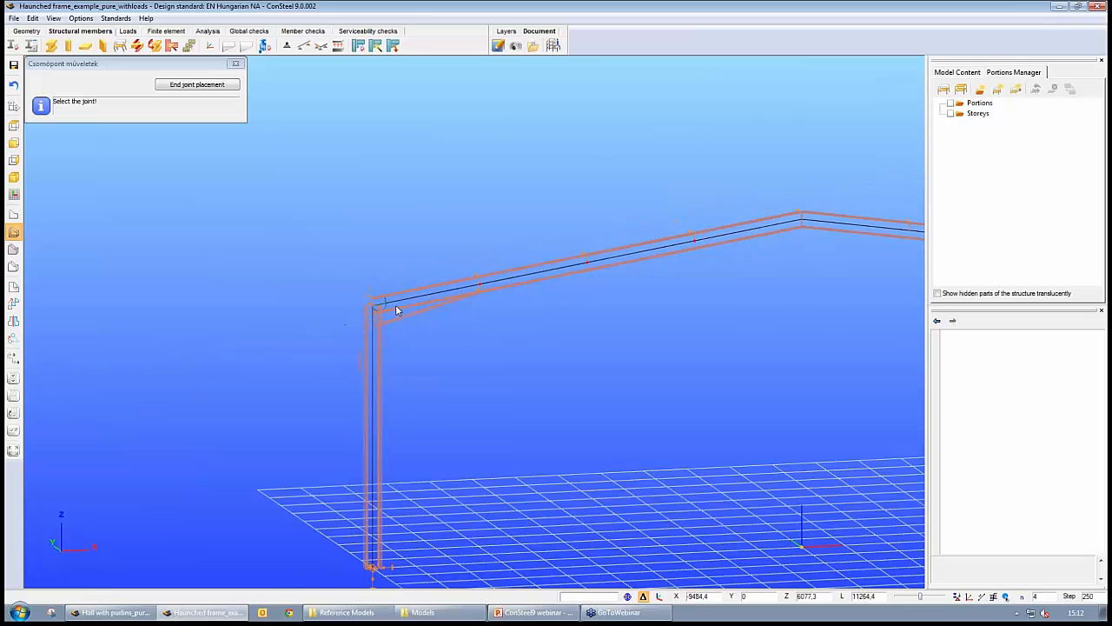
scroll(395, 305, up, 3)
middle_drag(621, 336, 205, 370)
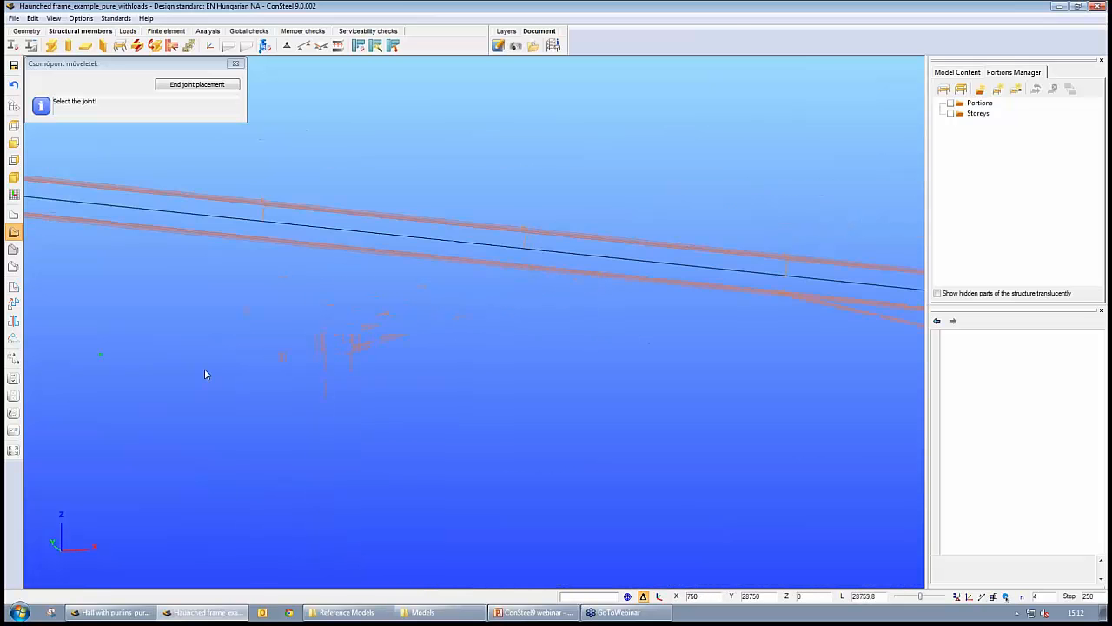
middle_drag(835, 452, 181, 360)
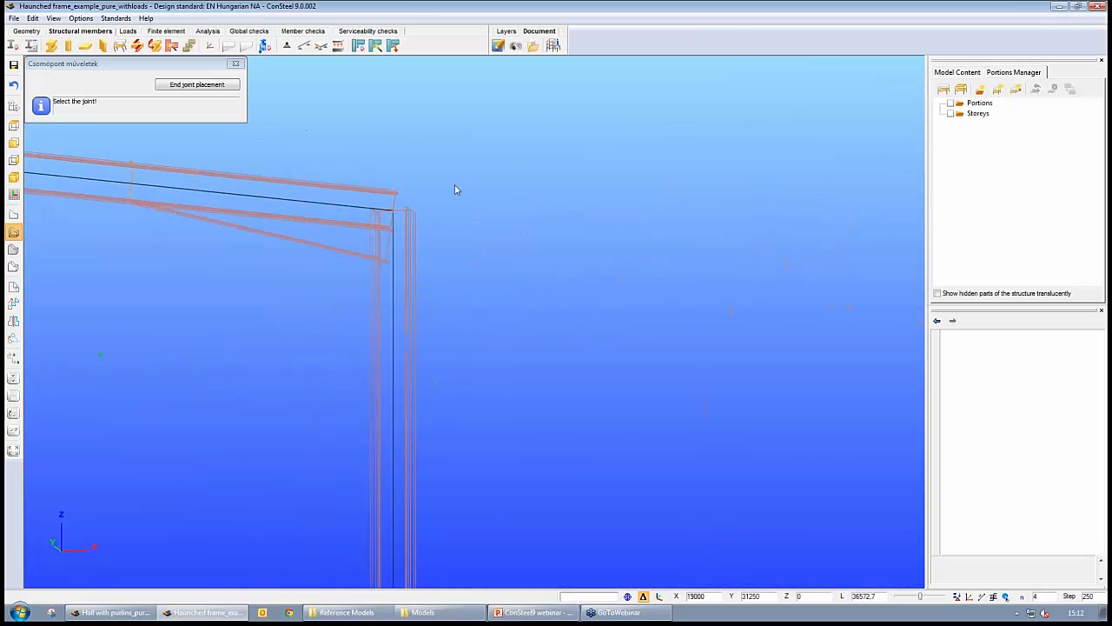
click(395, 212)
scroll(259, 358, down, 3)
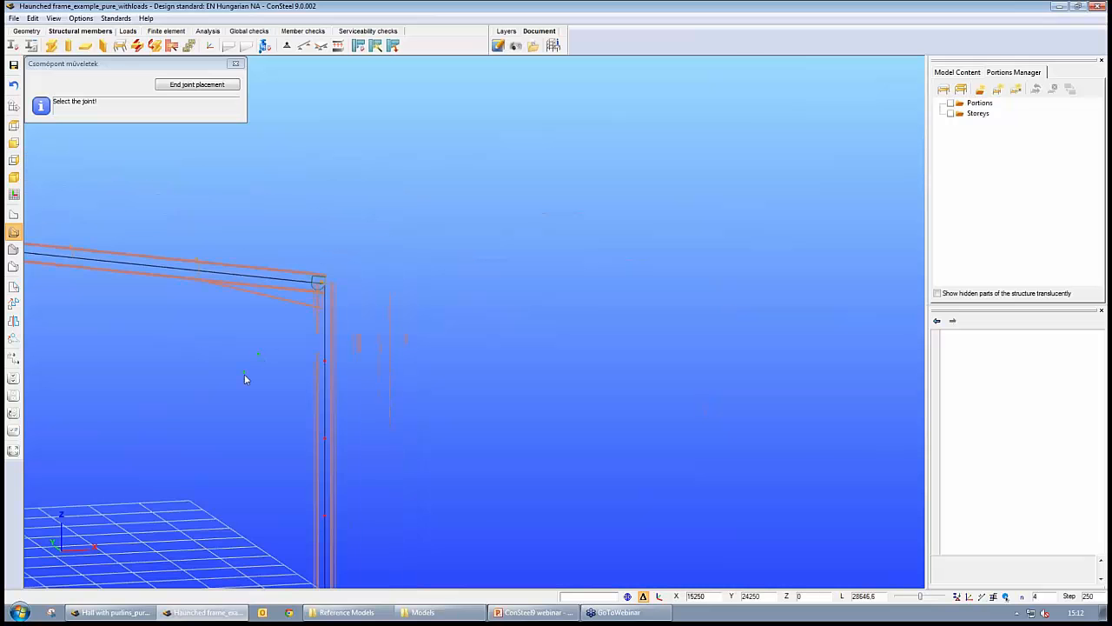
scroll(333, 378, down, 4)
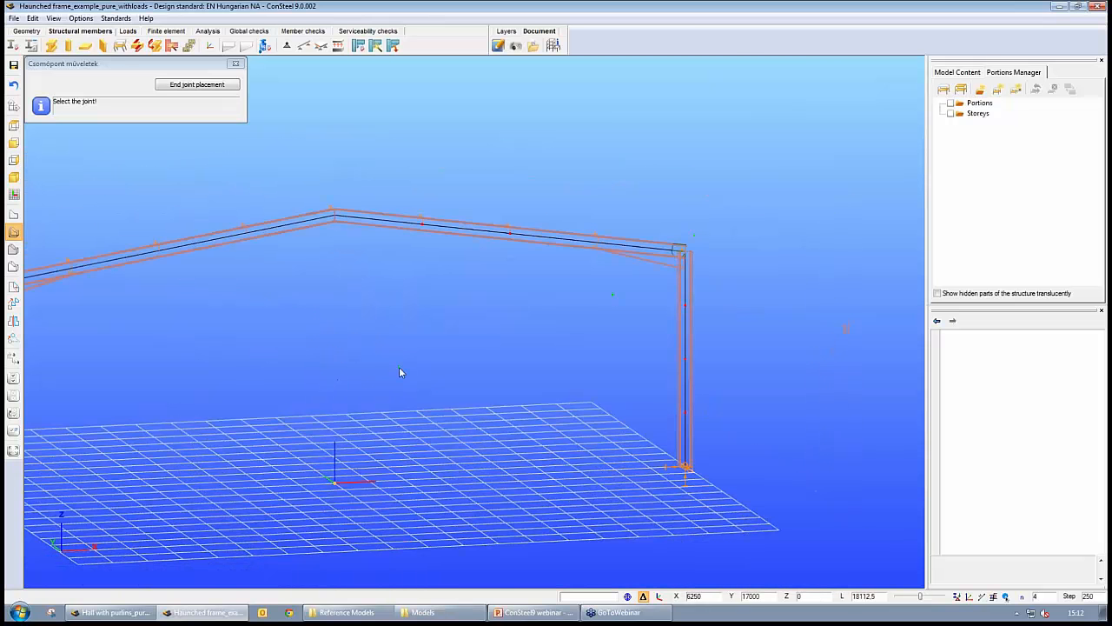
middle_drag(400, 372, 568, 344)
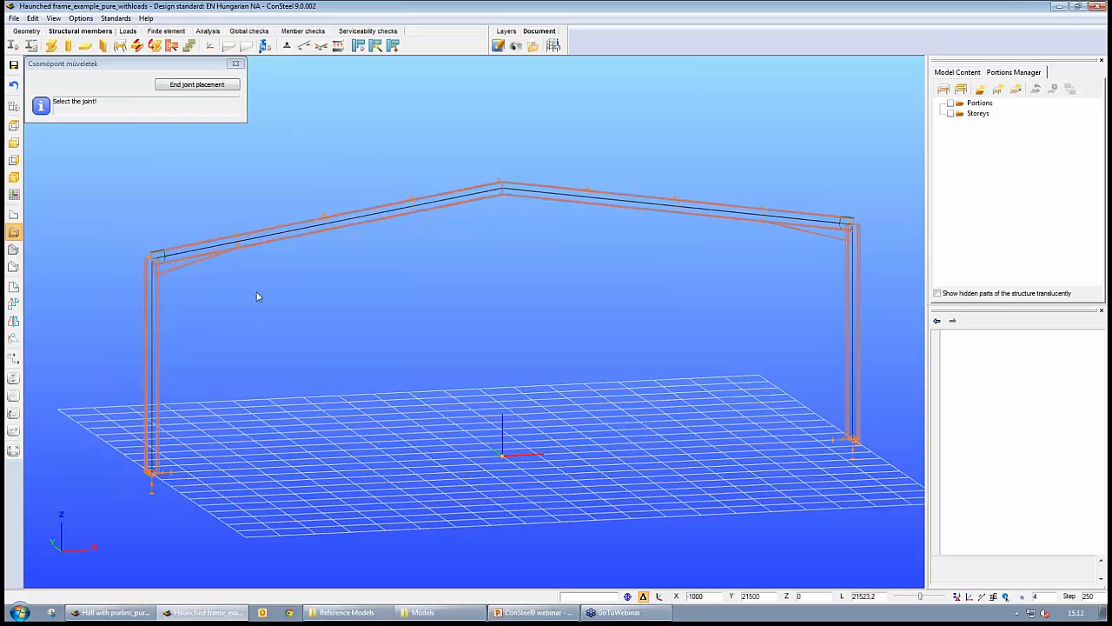
click(205, 87)
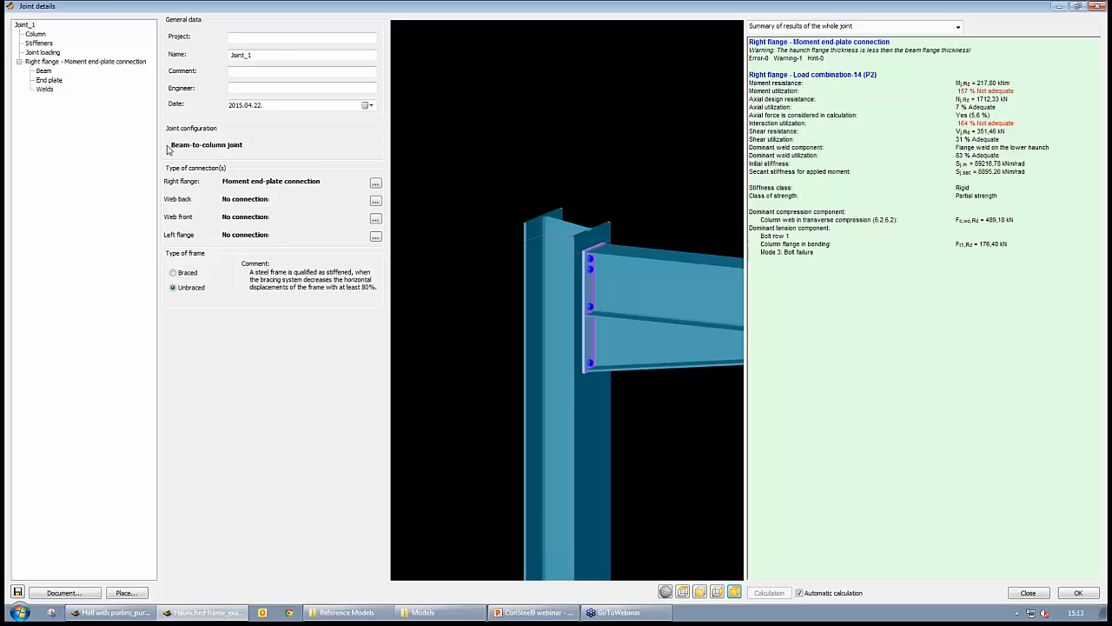
- Open the model-based joint loading and select Load combination-22 (P1) as the current load
click(45, 52)
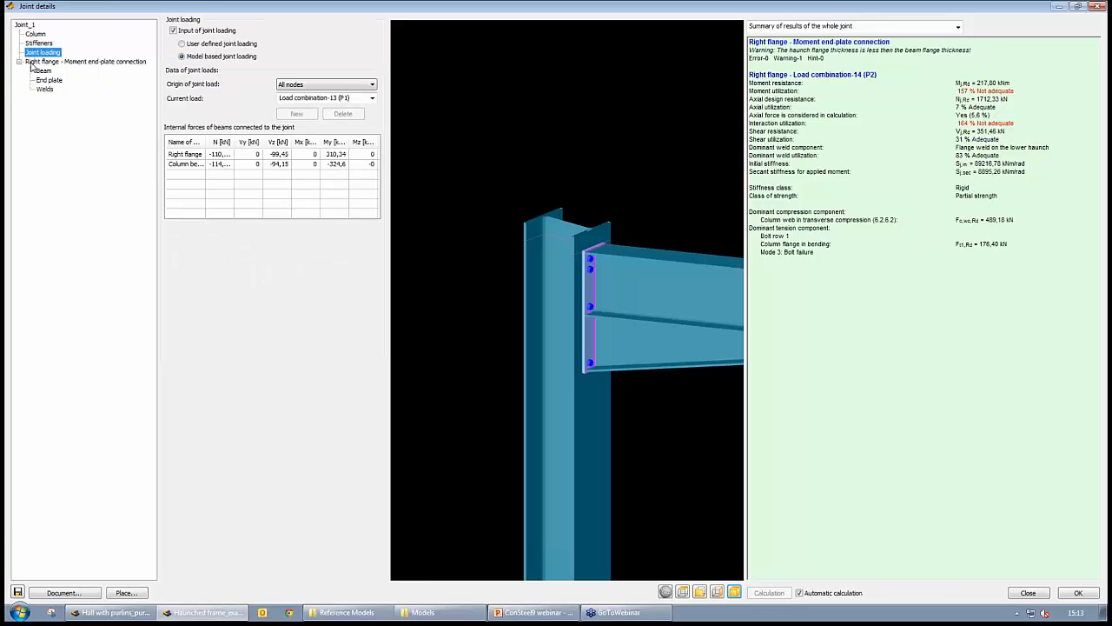
click(372, 98)
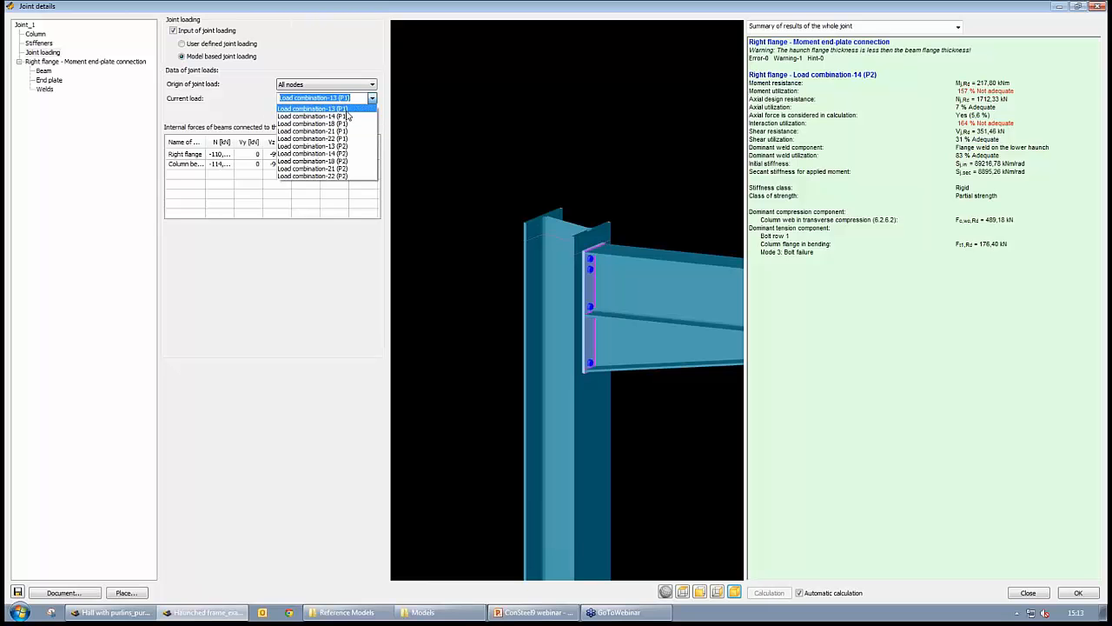
click(326, 146)
scroll(316, 100, down, 9)
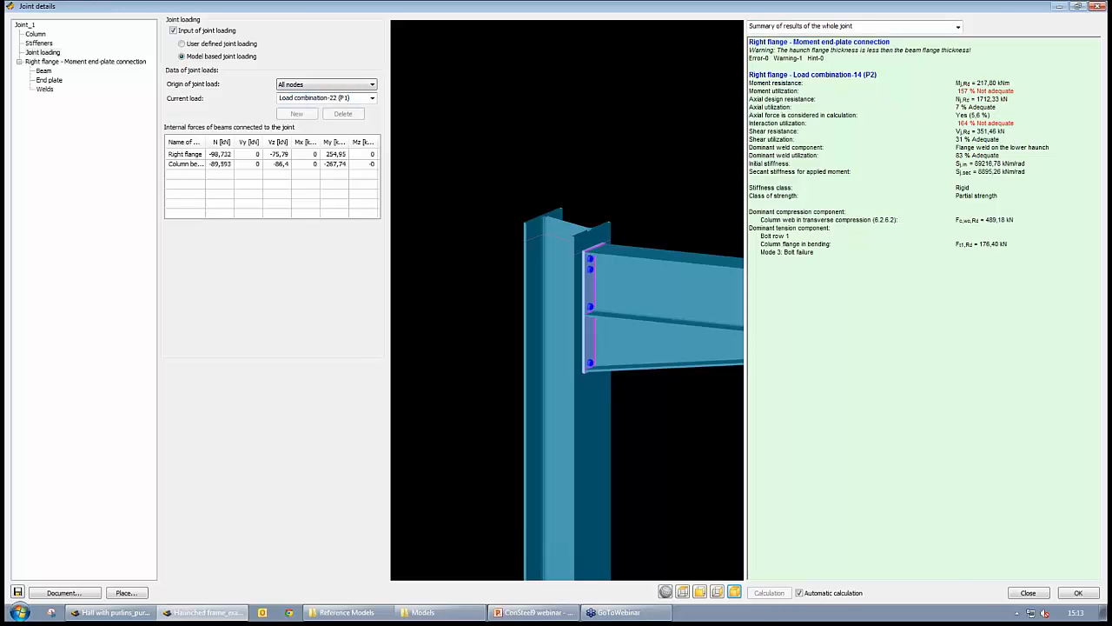
- Switch the joint results summary to the dominant load case
click(815, 27)
click(793, 66)
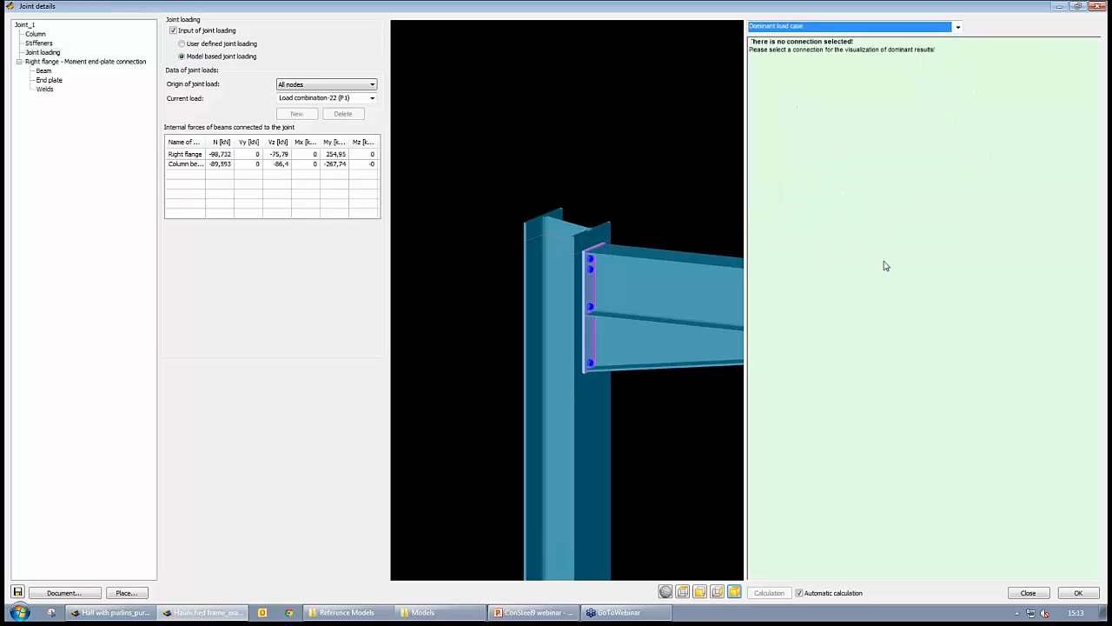
click(43, 71)
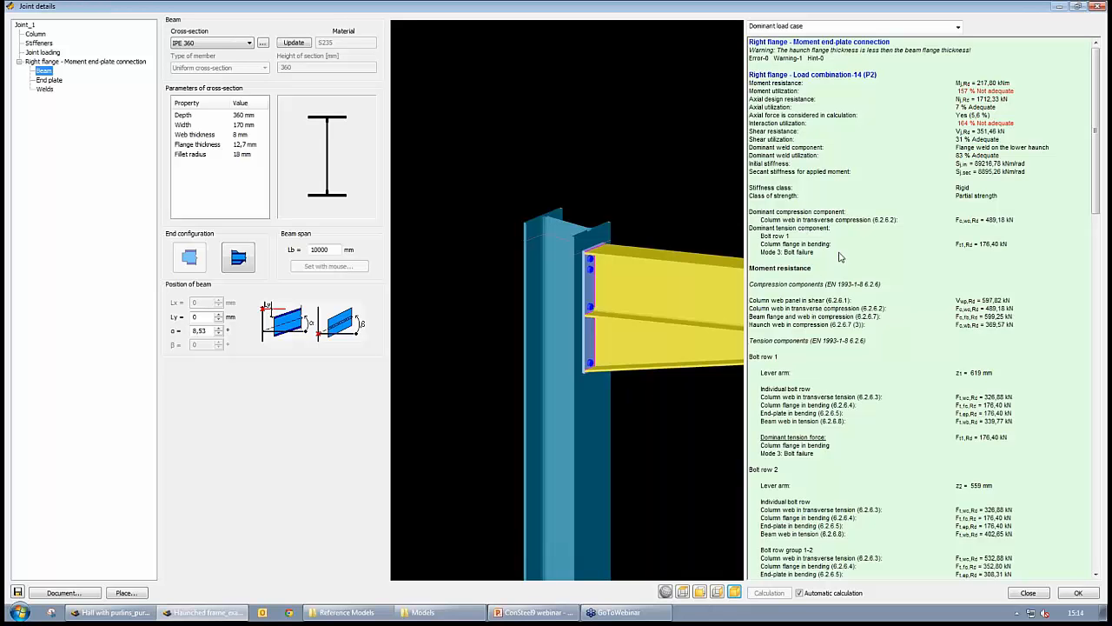
- Add a lower transverse web stiffener to the column, leaving the upper stiffener unused
click(39, 44)
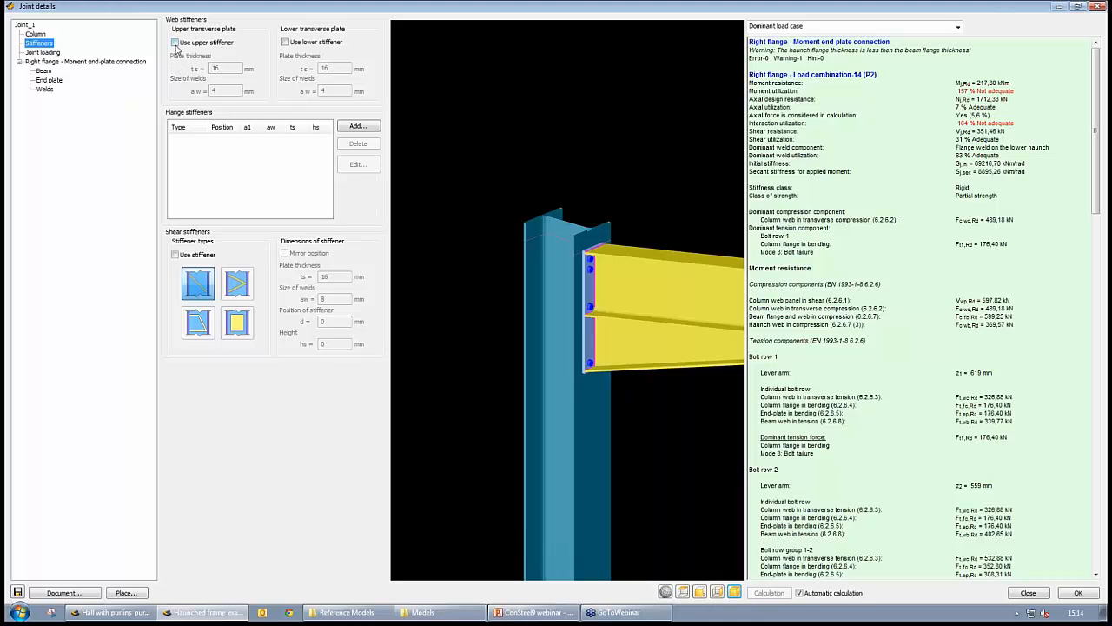
click(175, 43)
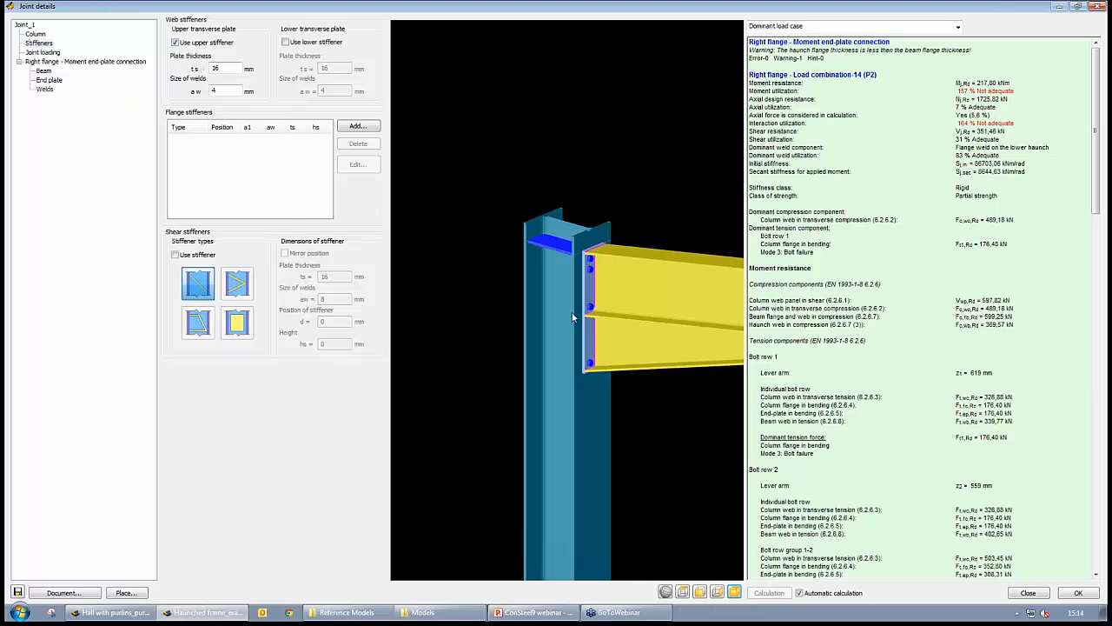
click(285, 41)
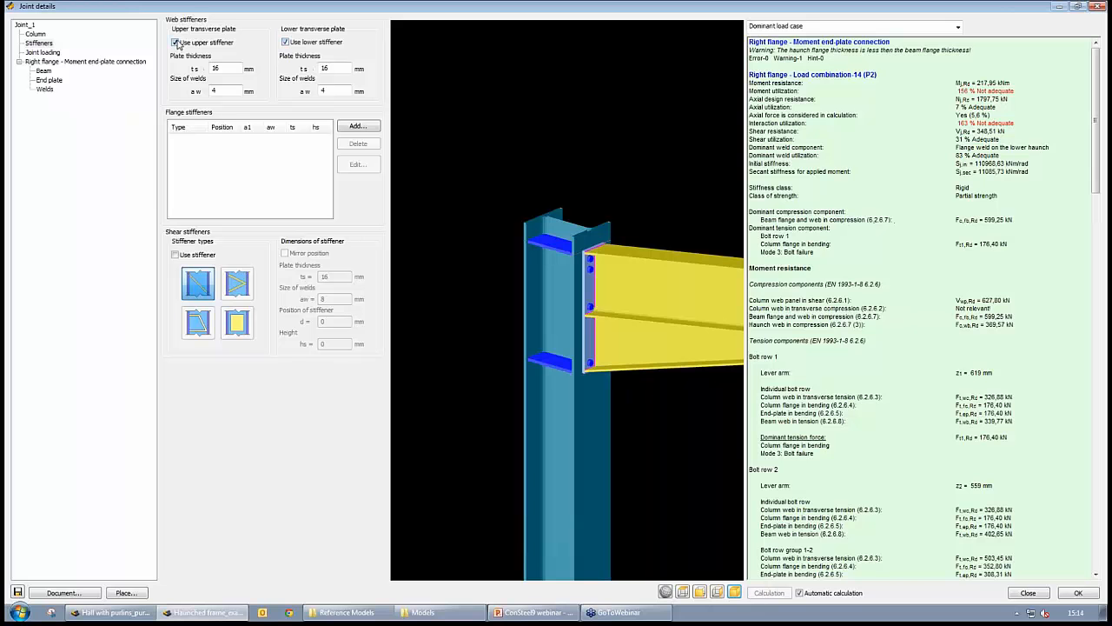
click(175, 42)
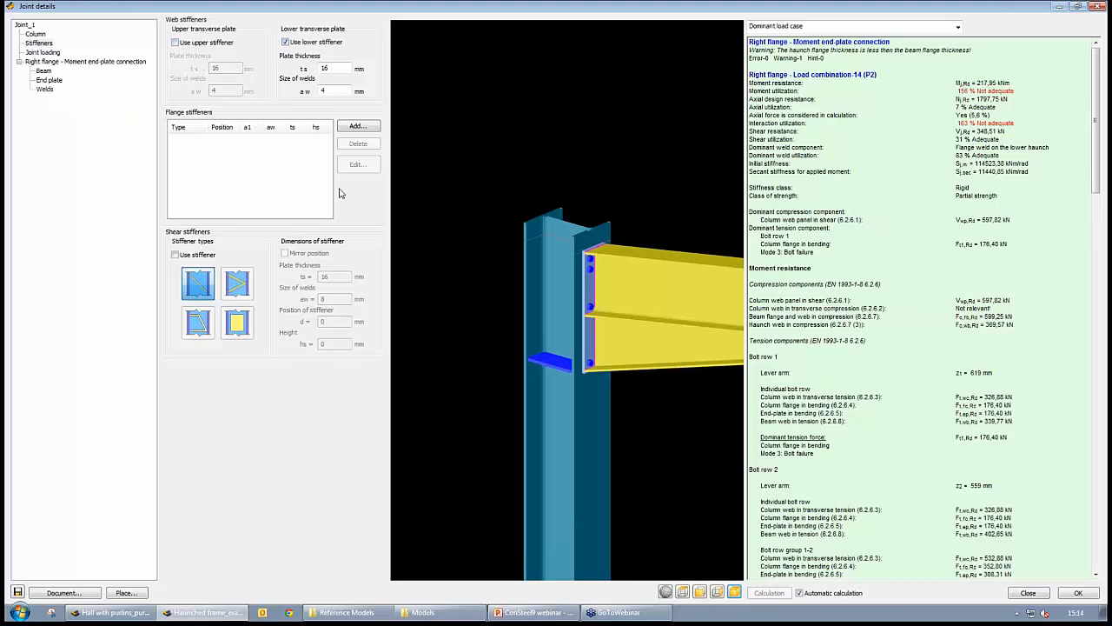
- Change the end-plate bolts' material grade to 10.9
click(47, 81)
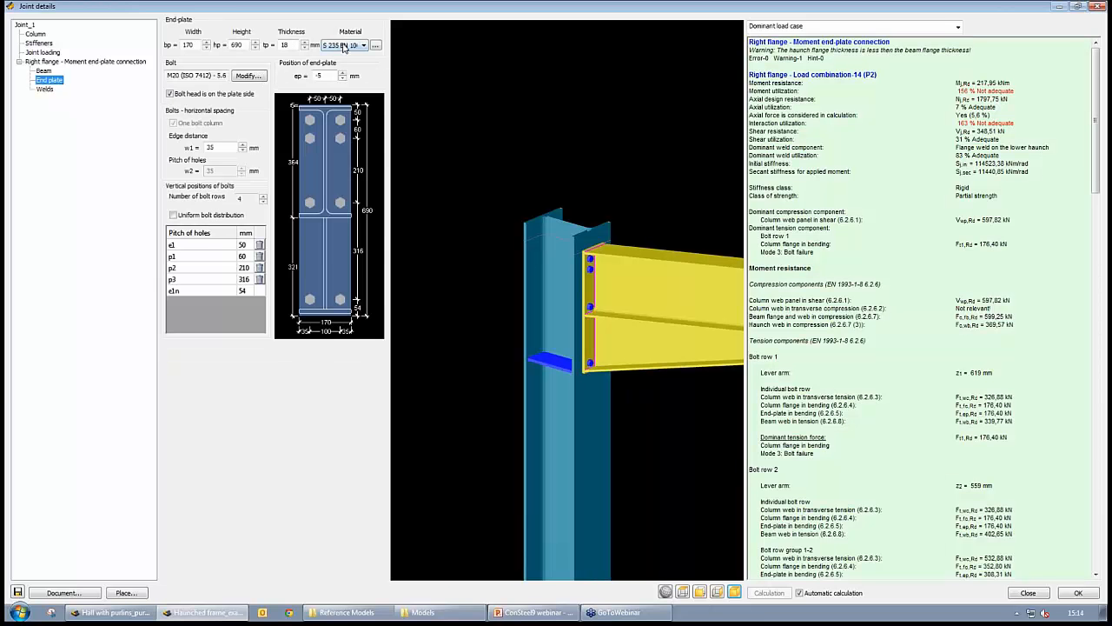
click(254, 79)
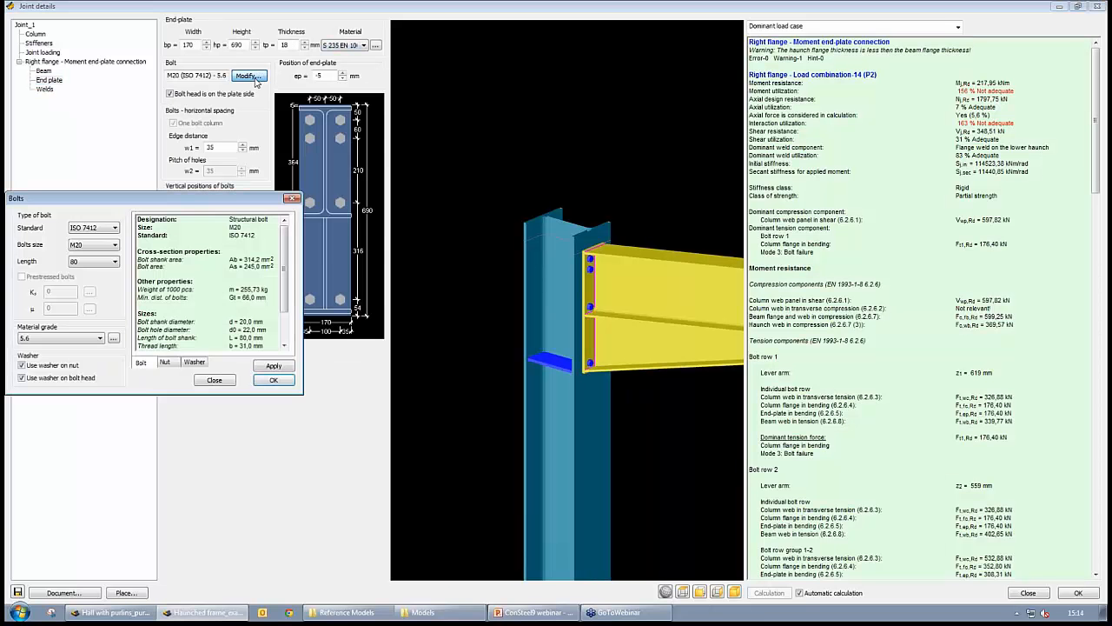
click(102, 246)
click(102, 247)
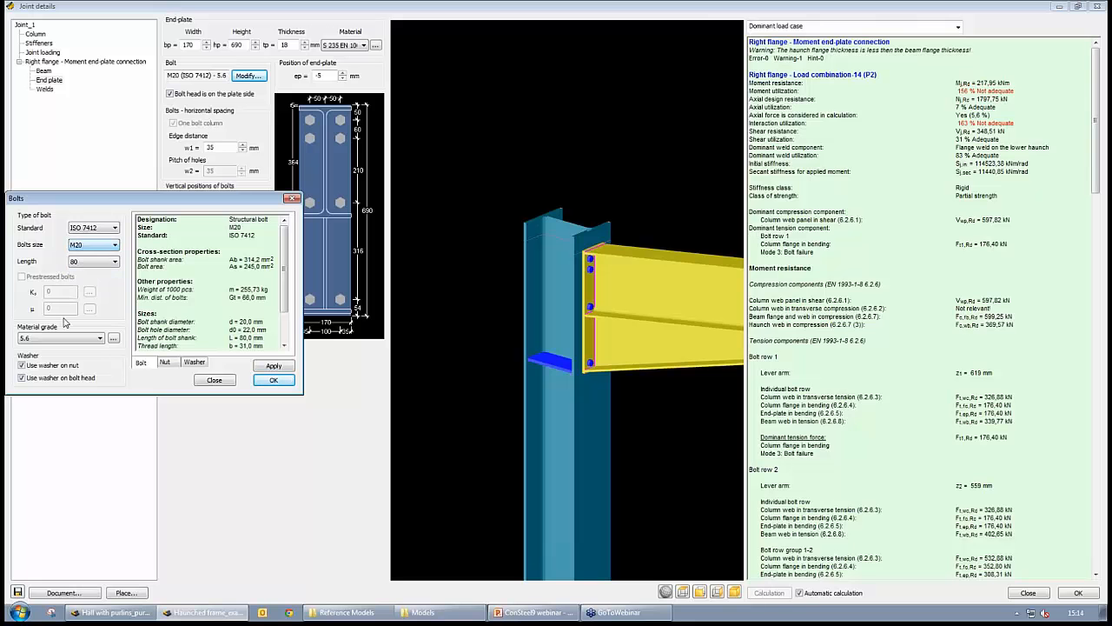
click(39, 339)
click(31, 395)
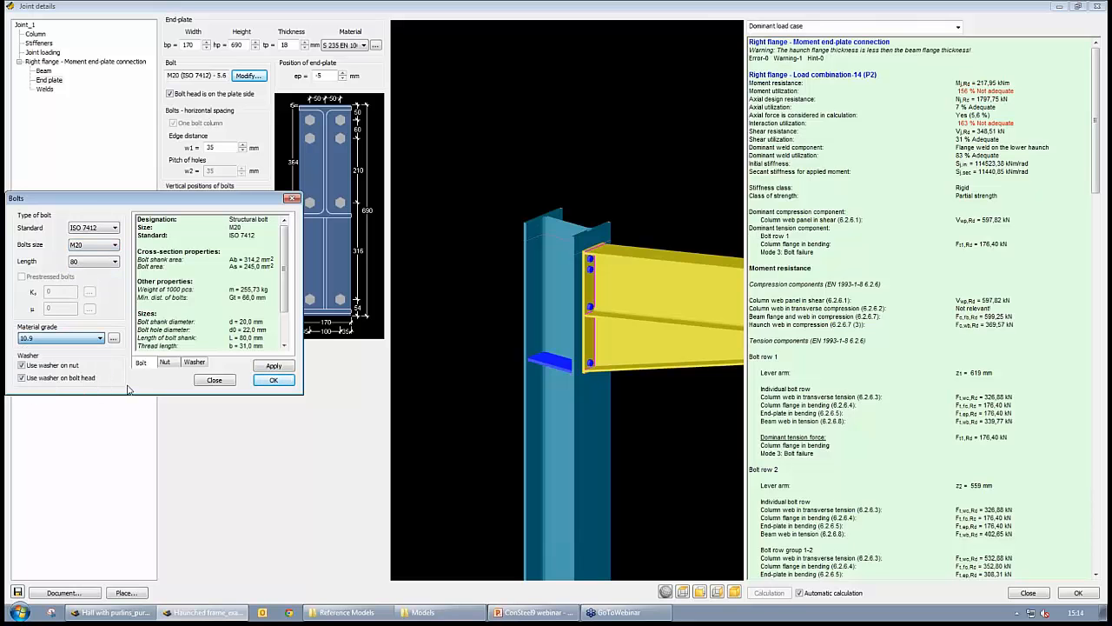
click(260, 382)
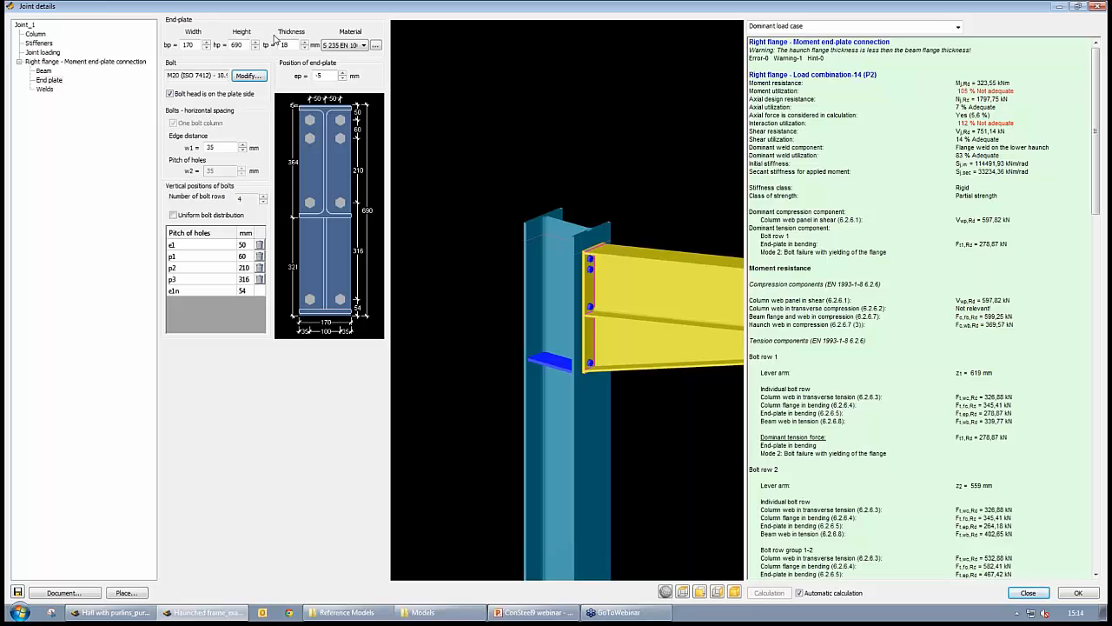
- Increase the end-plate thickness to 24 mm
click(305, 42)
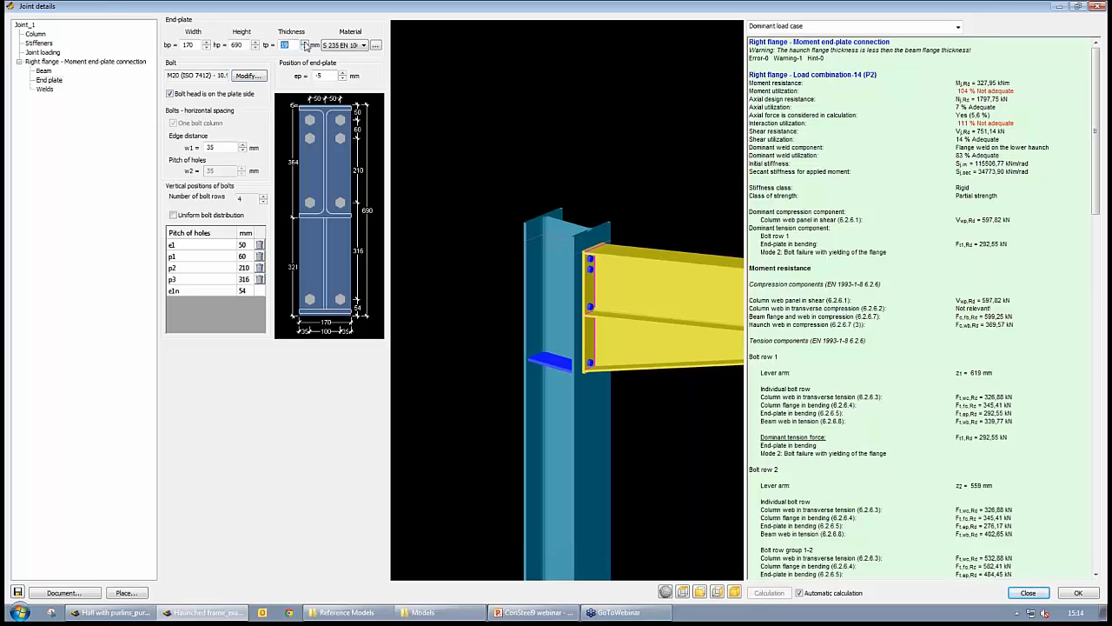
click(304, 41)
click(304, 42)
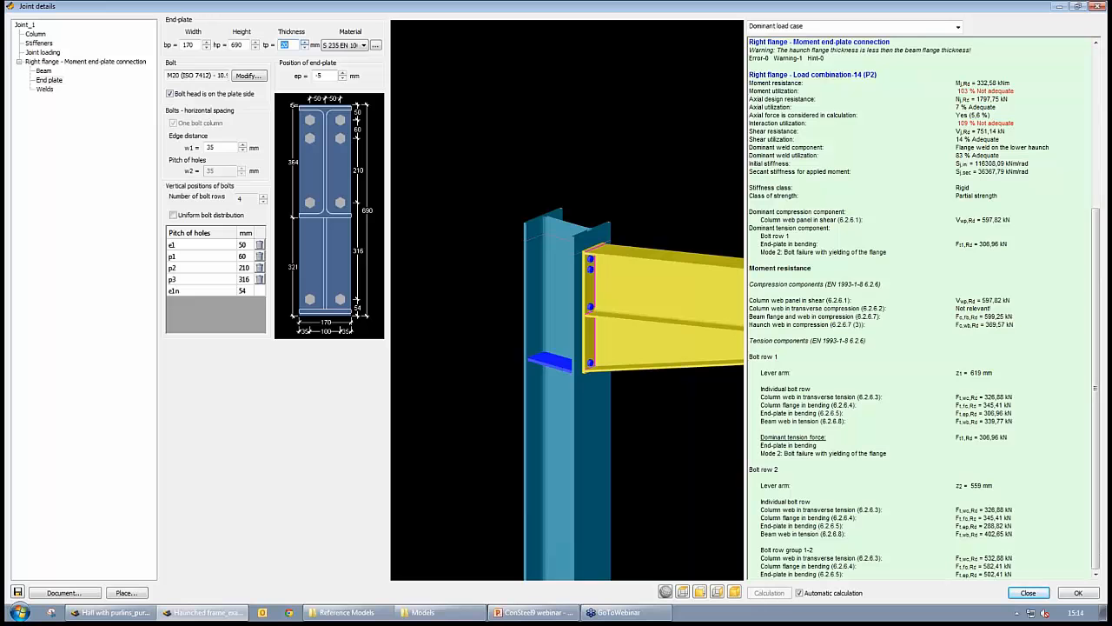
click(304, 42)
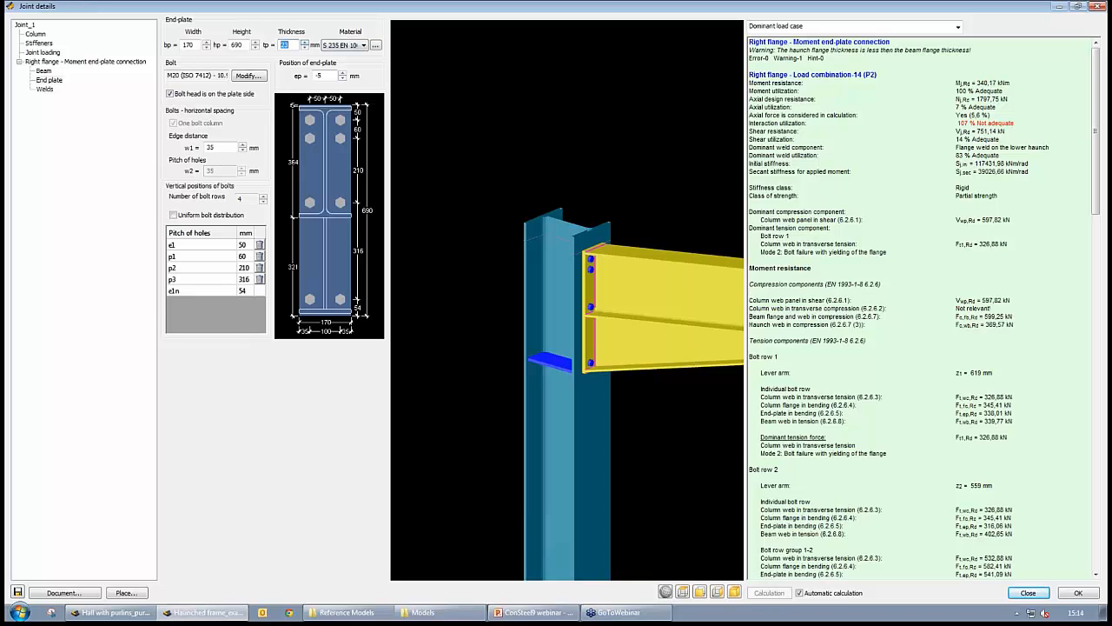
click(304, 42)
click(304, 42)
middle_drag(595, 359, 654, 365)
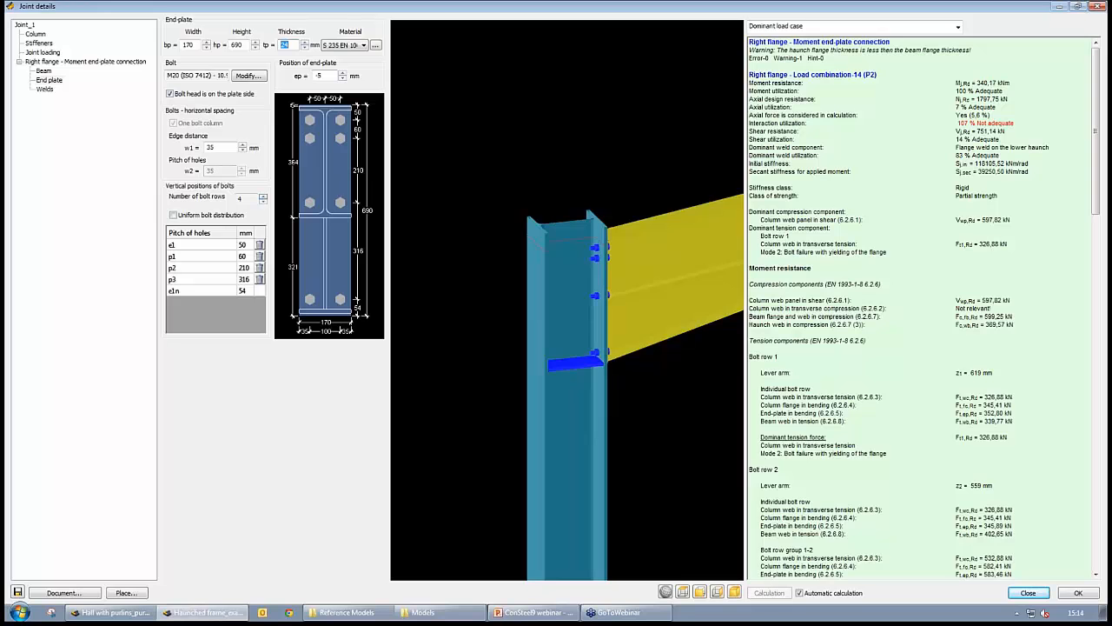
- Increase the number of bolt rows on the end plate to 5
click(264, 196)
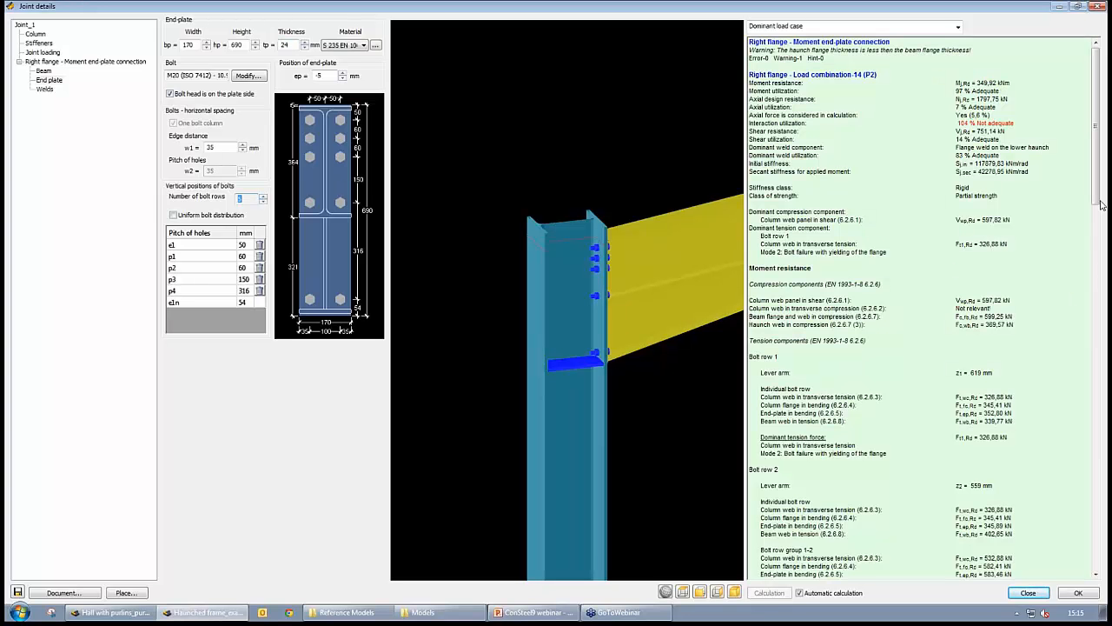
mouse_move(1097, 198)
mouse_down()
mouse_move(1107, 332)
mouse_move(1097, 192)
mouse_up()
middle_drag(645, 283, 579, 244)
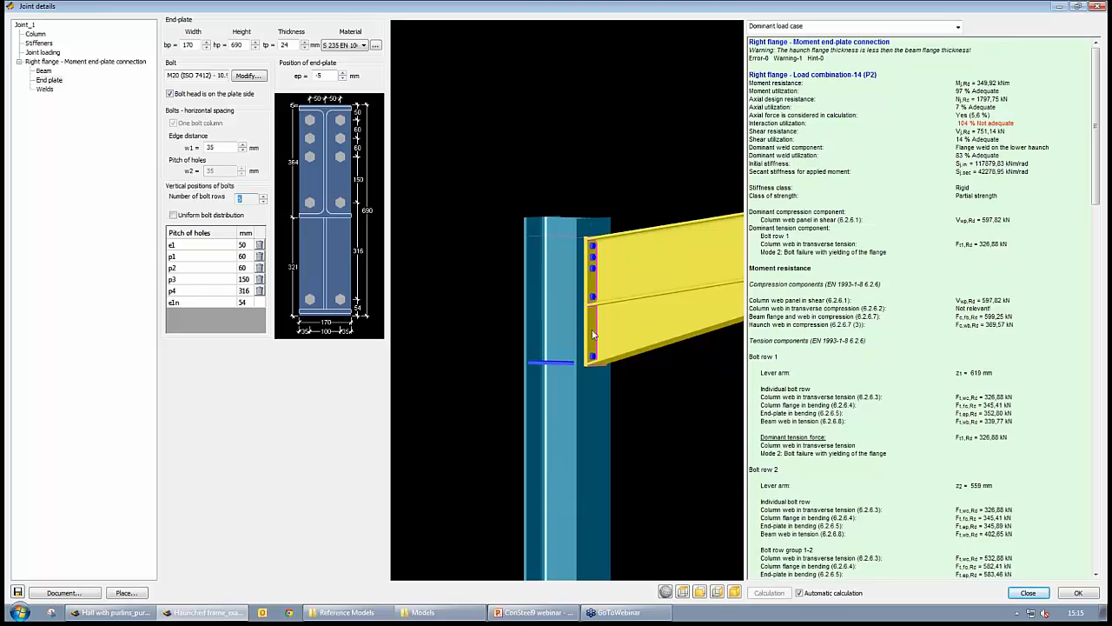
mouse_move(594, 335)
middle_down()
mouse_move(640, 335)
mouse_move(599, 345)
middle_up()
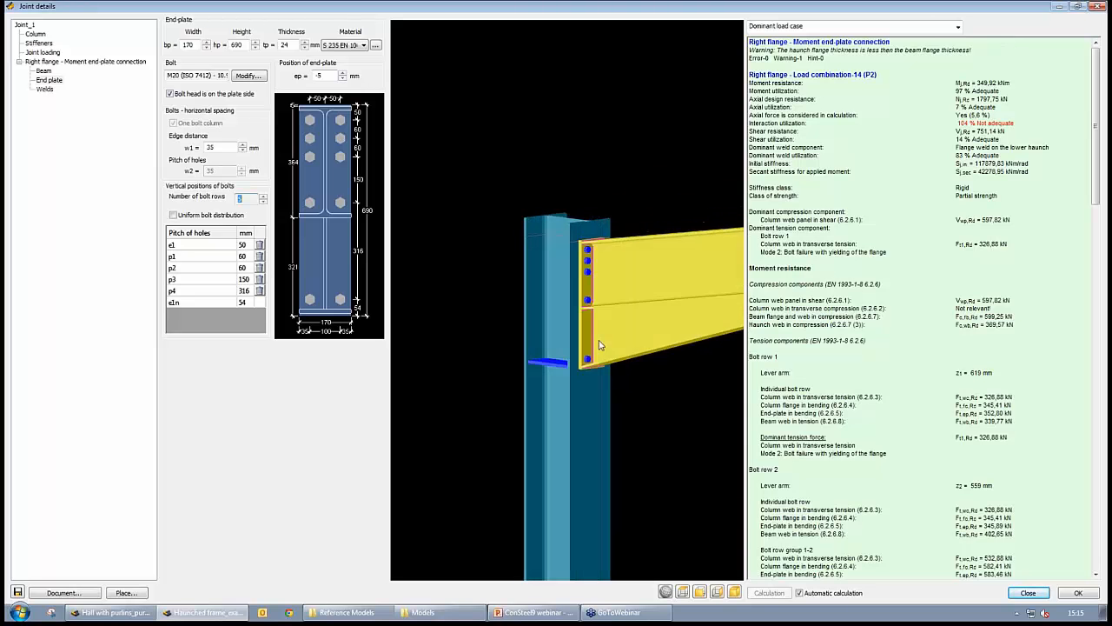
scroll(564, 247, up, 3)
scroll(560, 247, down, 3)
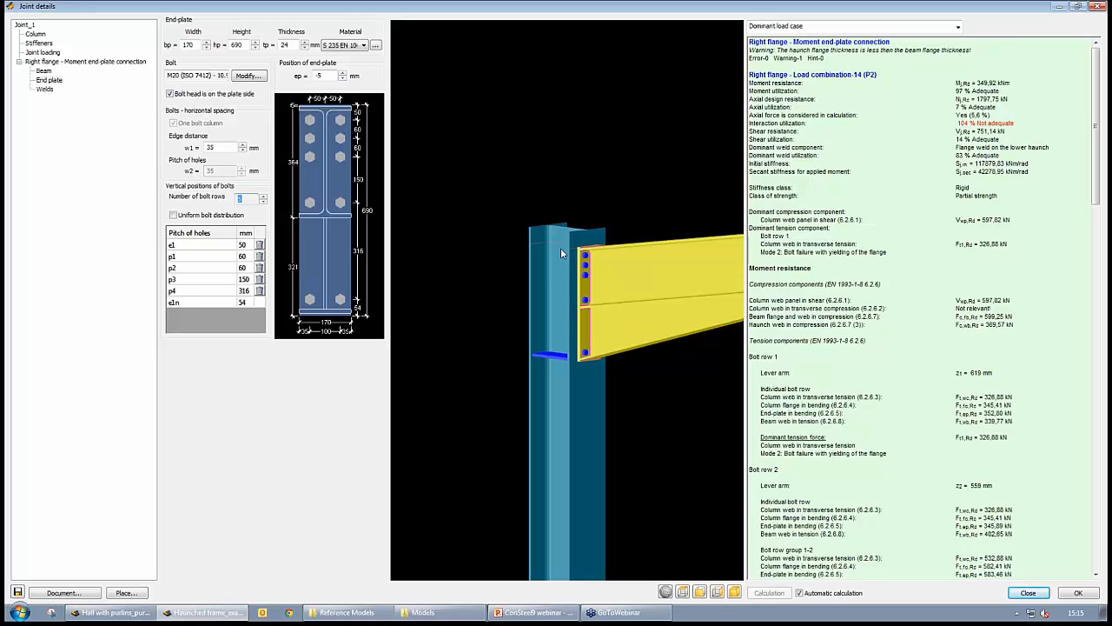
- Create a moment end-plate connection beam splice joint at the frame's ridge node
click(1077, 593)
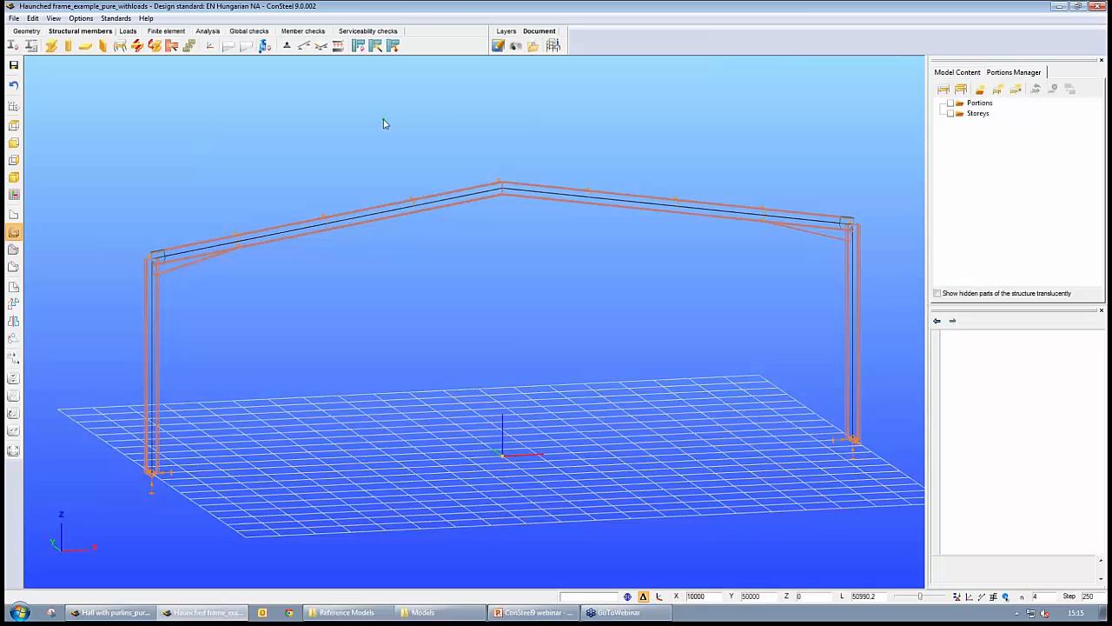
click(375, 46)
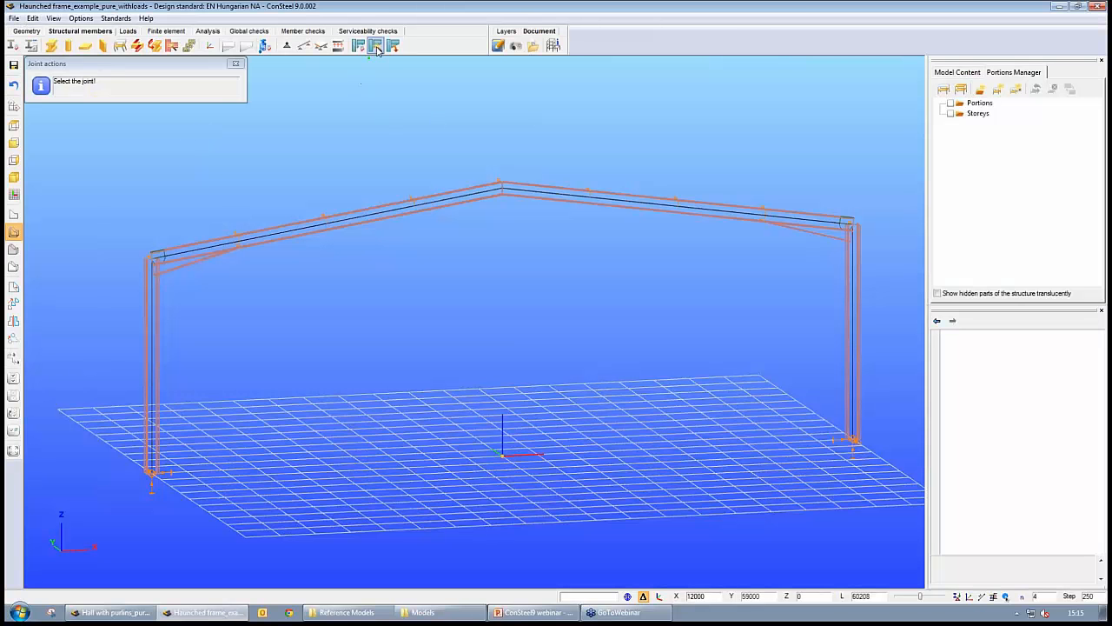
click(504, 193)
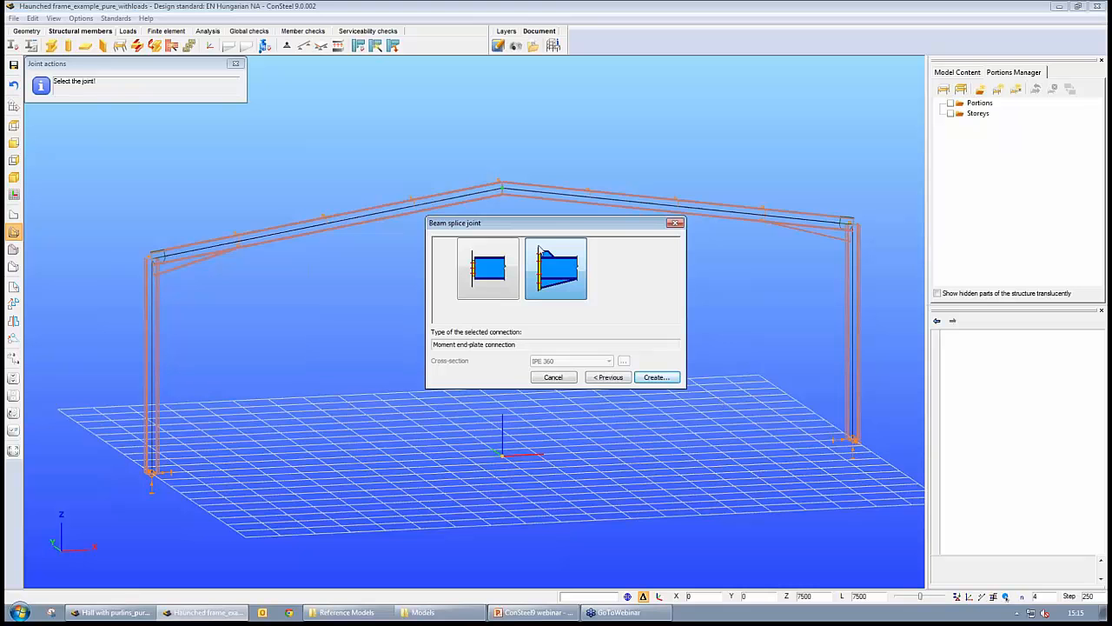
click(660, 378)
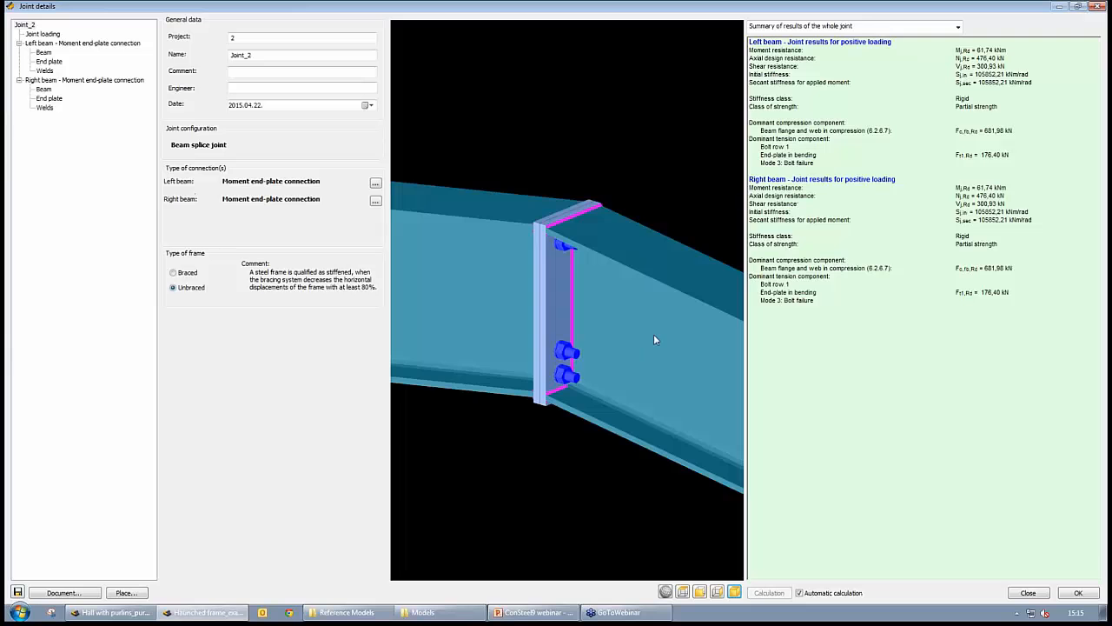
mouse_move(655, 336)
middle_down()
mouse_move(515, 231)
mouse_move(639, 338)
mouse_move(701, 287)
mouse_move(646, 319)
middle_up()
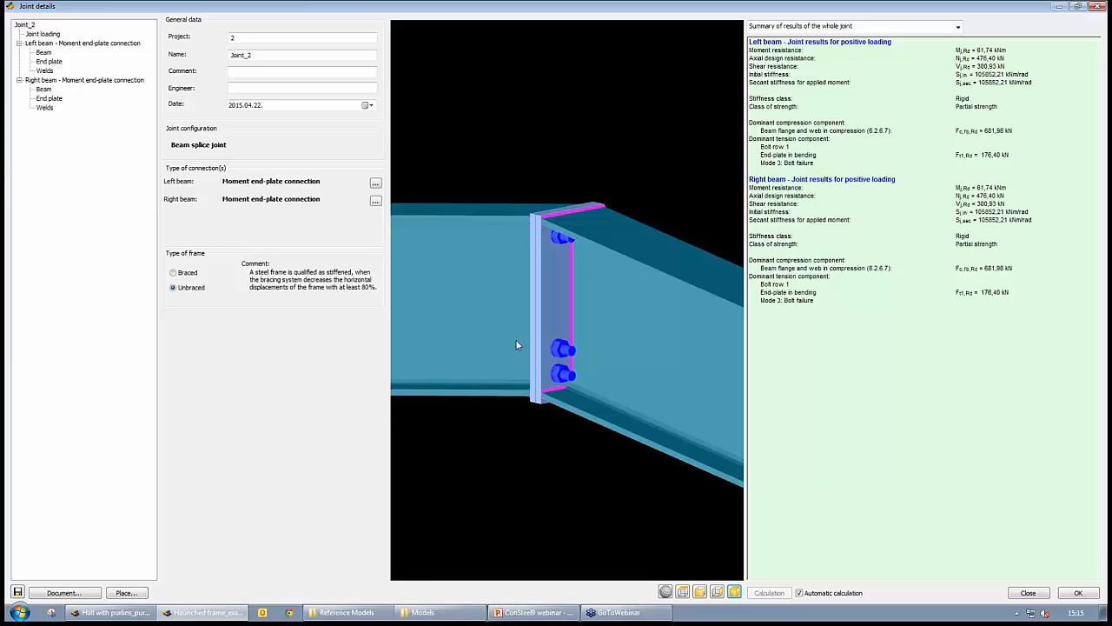
middle_drag(515, 345, 477, 340)
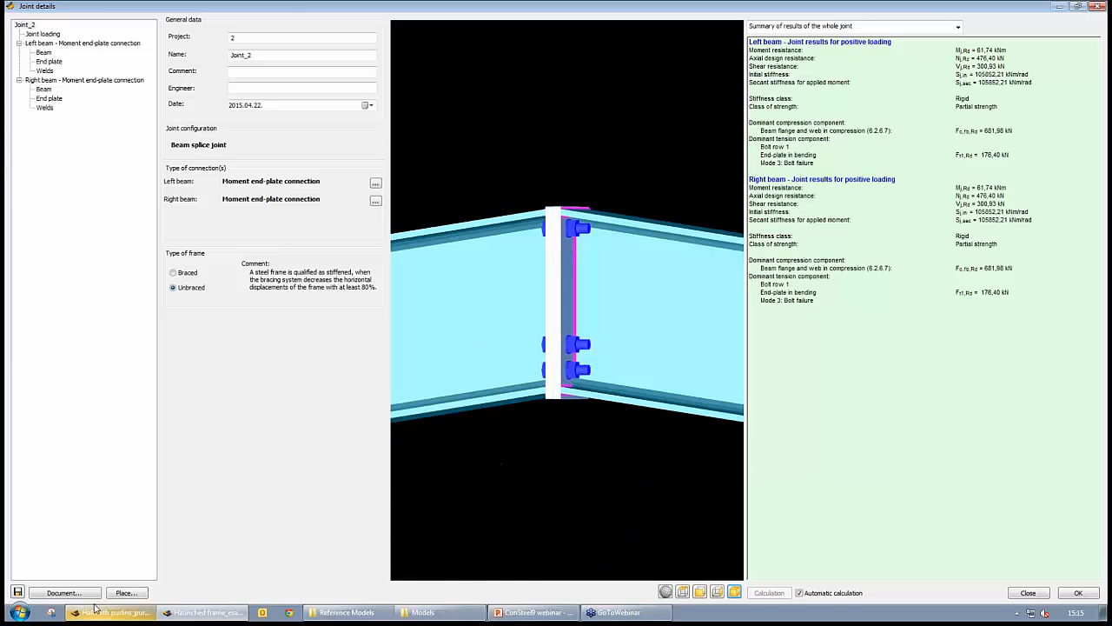
- Place the ridge splice joint onto the apex node of the frame and close its details
click(122, 593)
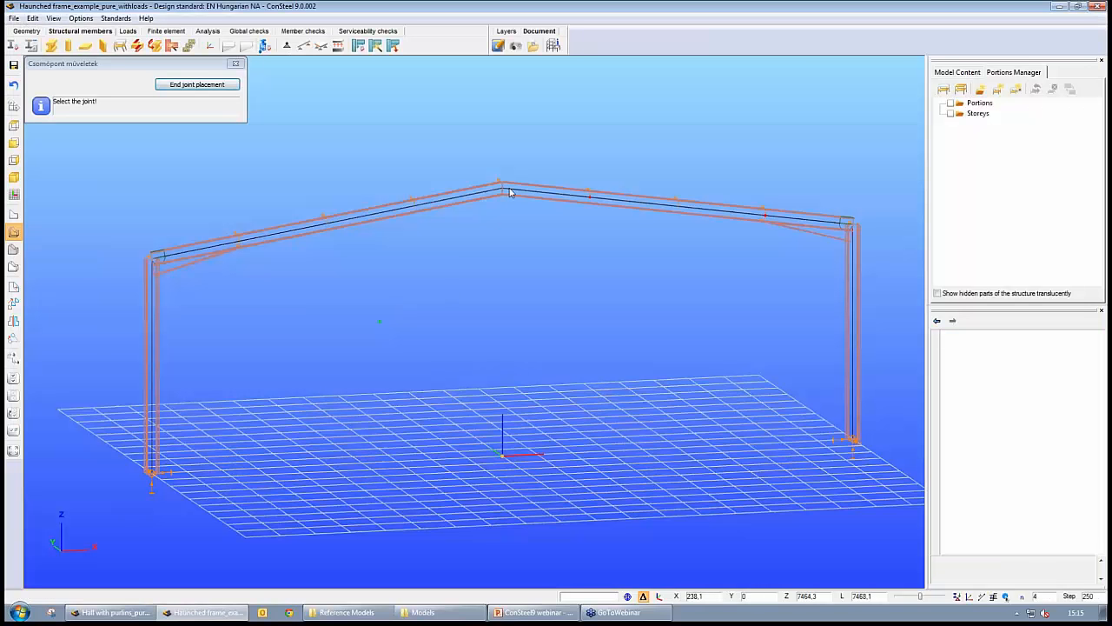
click(507, 189)
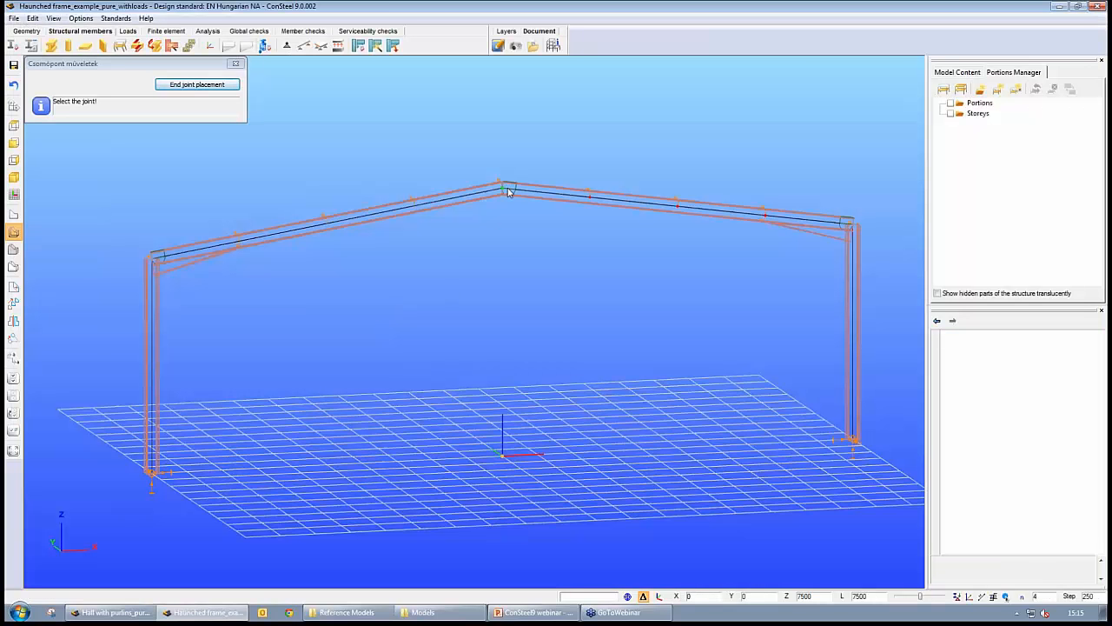
click(228, 87)
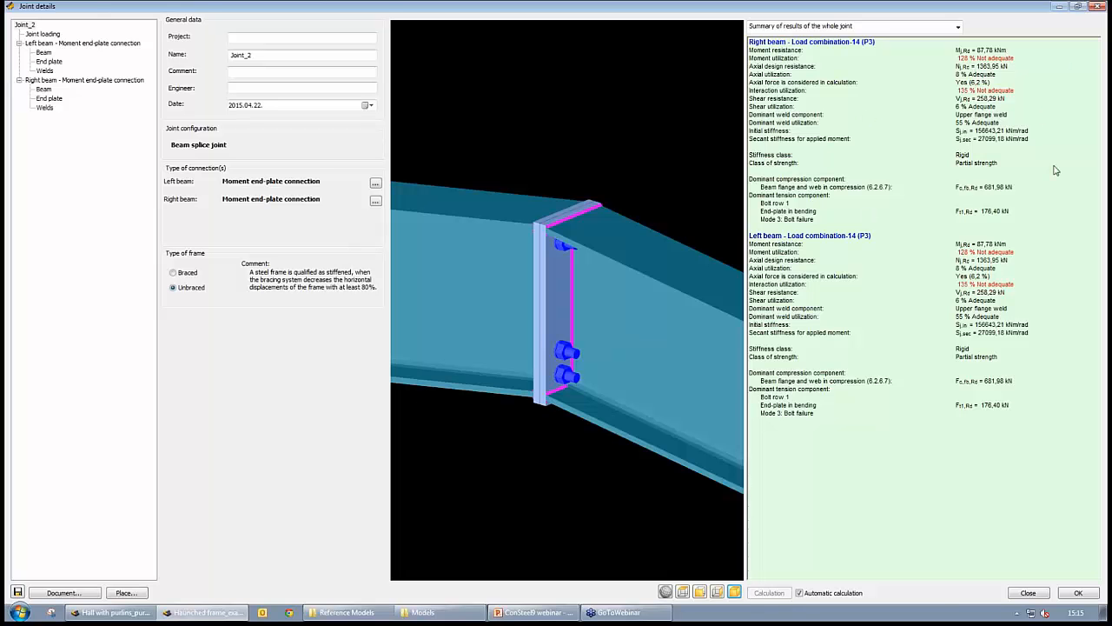
click(1080, 593)
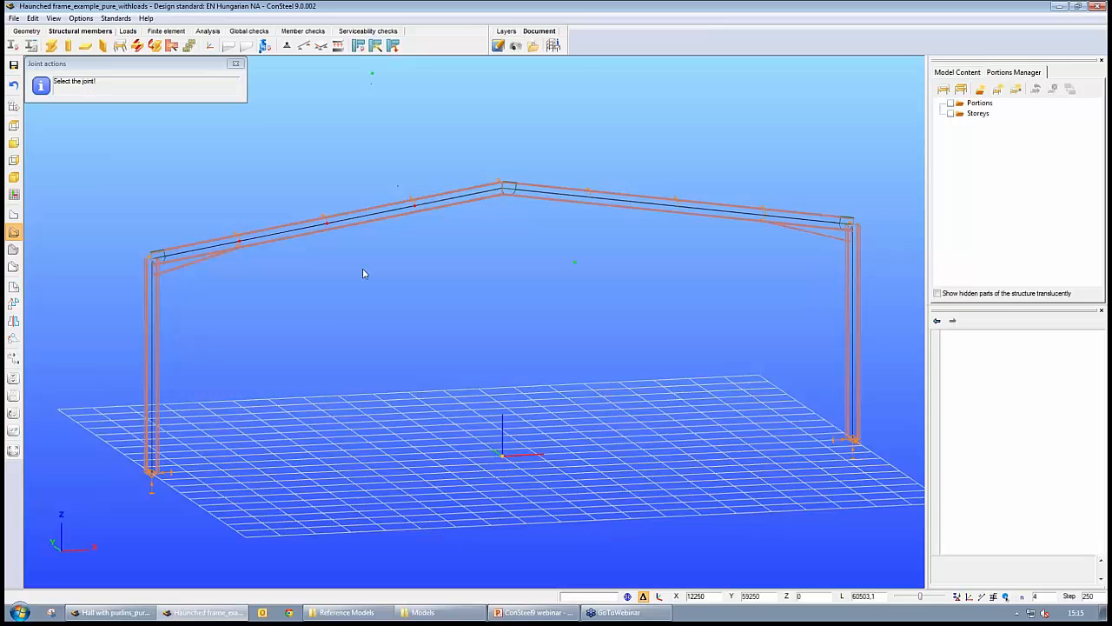
- Create a base plate connection joint at the left column base
click(154, 475)
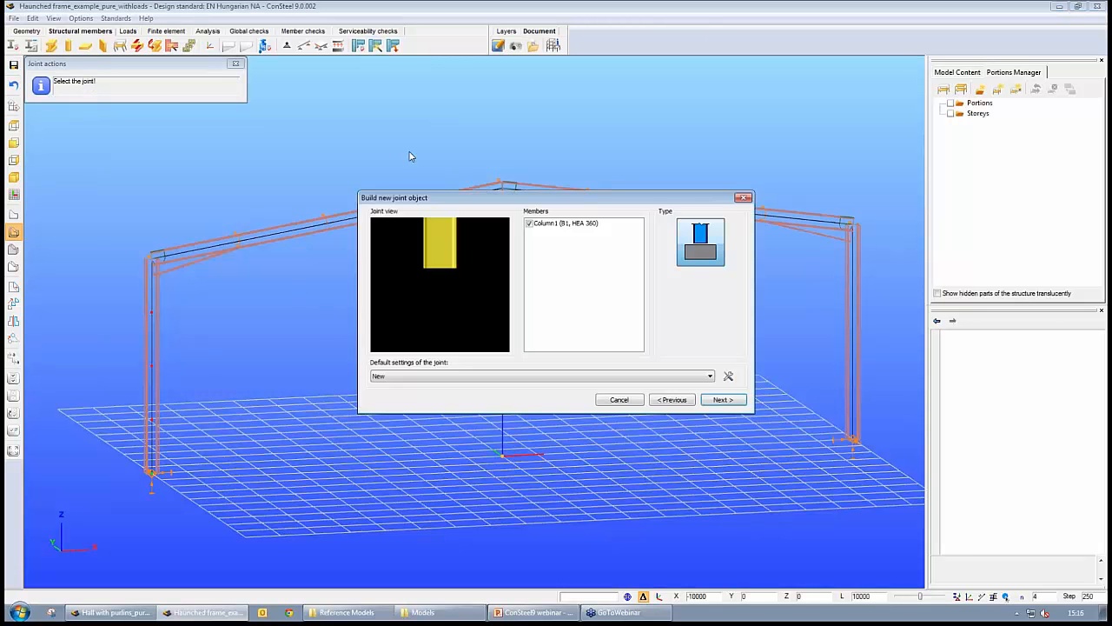
mouse_move(457, 267)
mouse_down()
mouse_move(389, 282)
mouse_move(453, 261)
mouse_up()
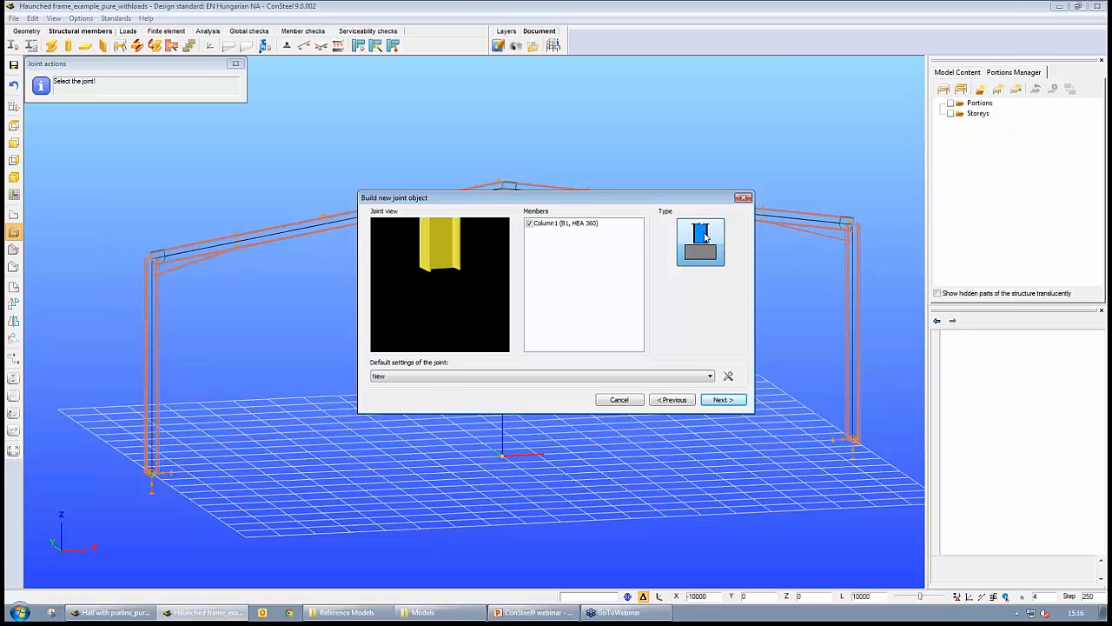
click(723, 399)
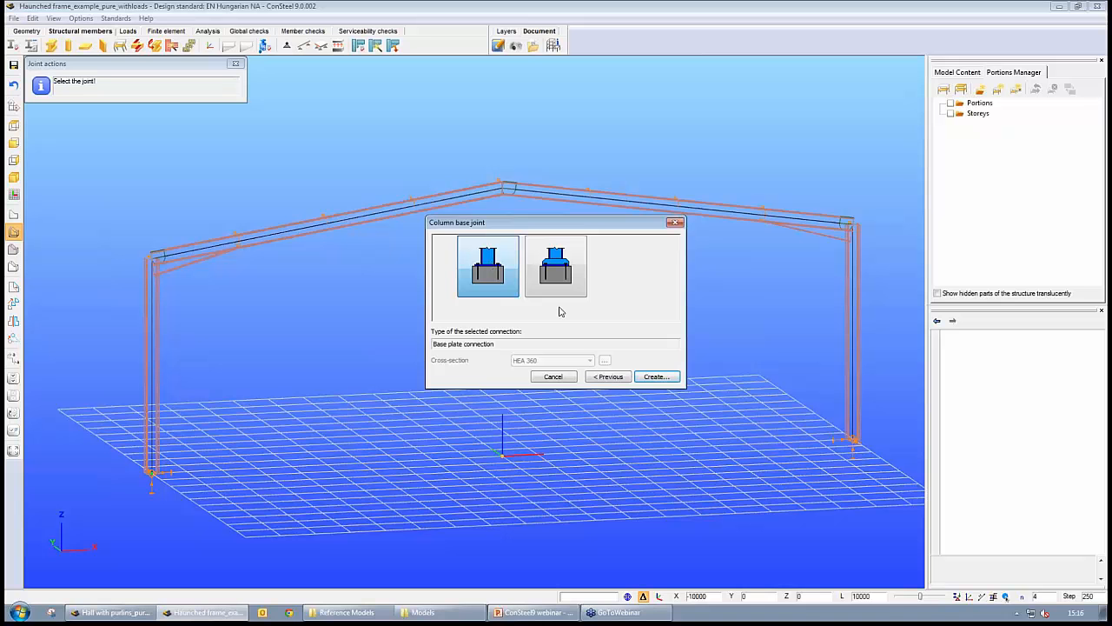
click(660, 379)
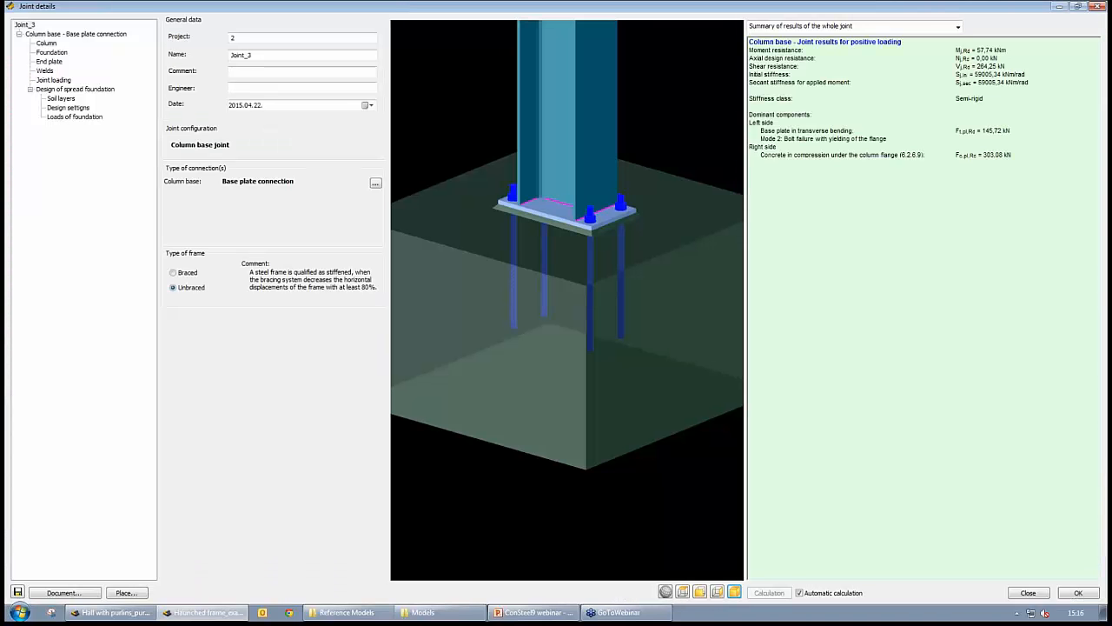
middle_drag(470, 225, 510, 275)
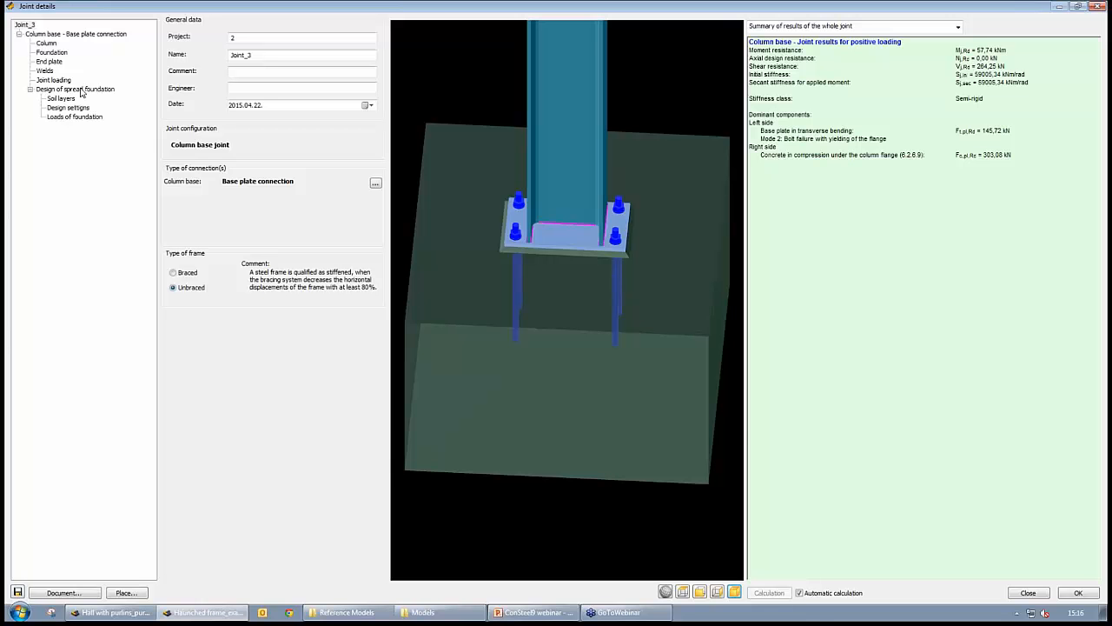
middle_drag(574, 275, 626, 303)
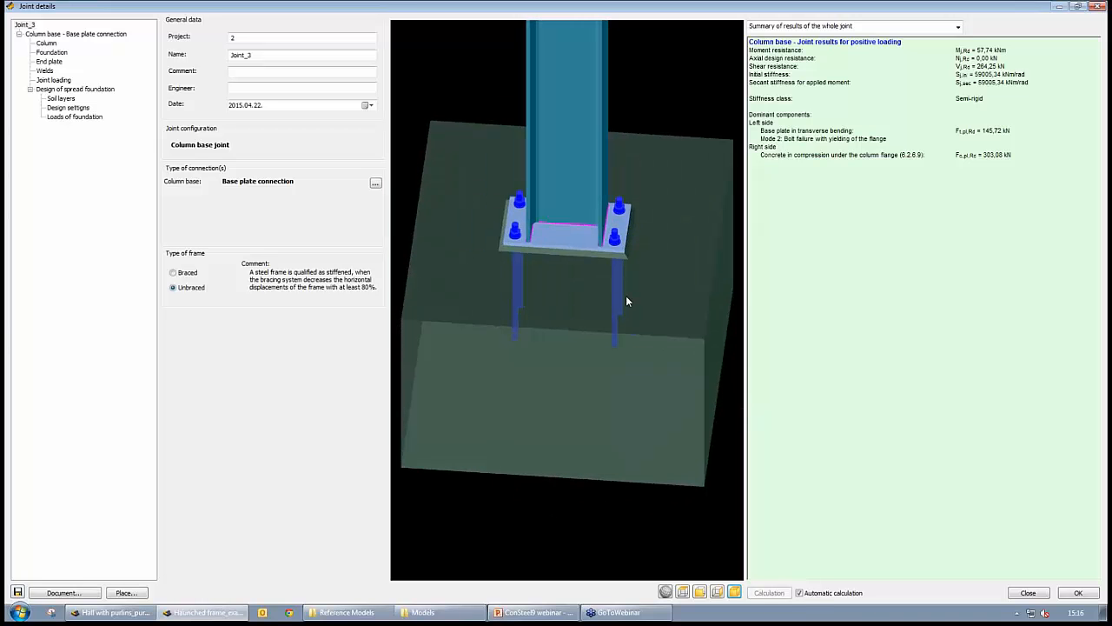
- Place the column base joint onto the frame supports and close its details
click(130, 593)
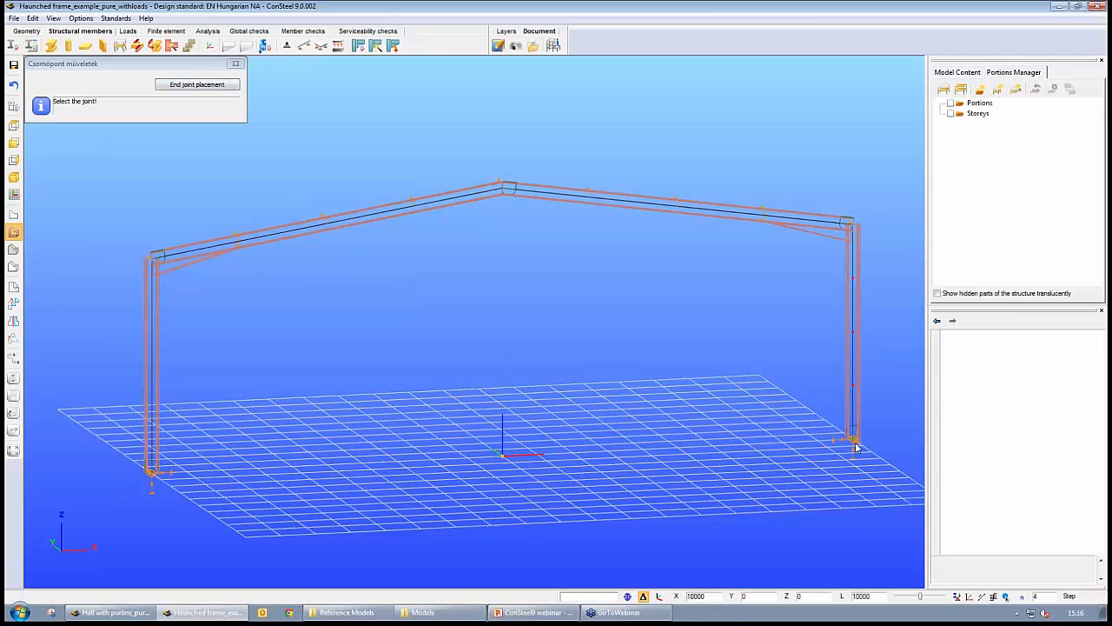
click(192, 86)
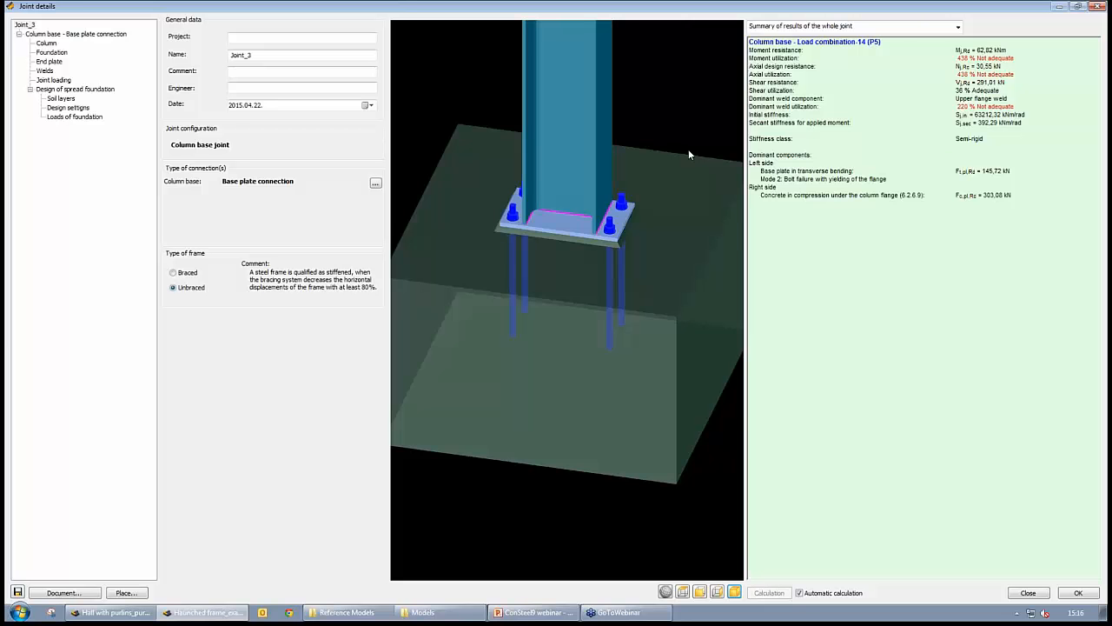
drag(688, 149, 617, 121)
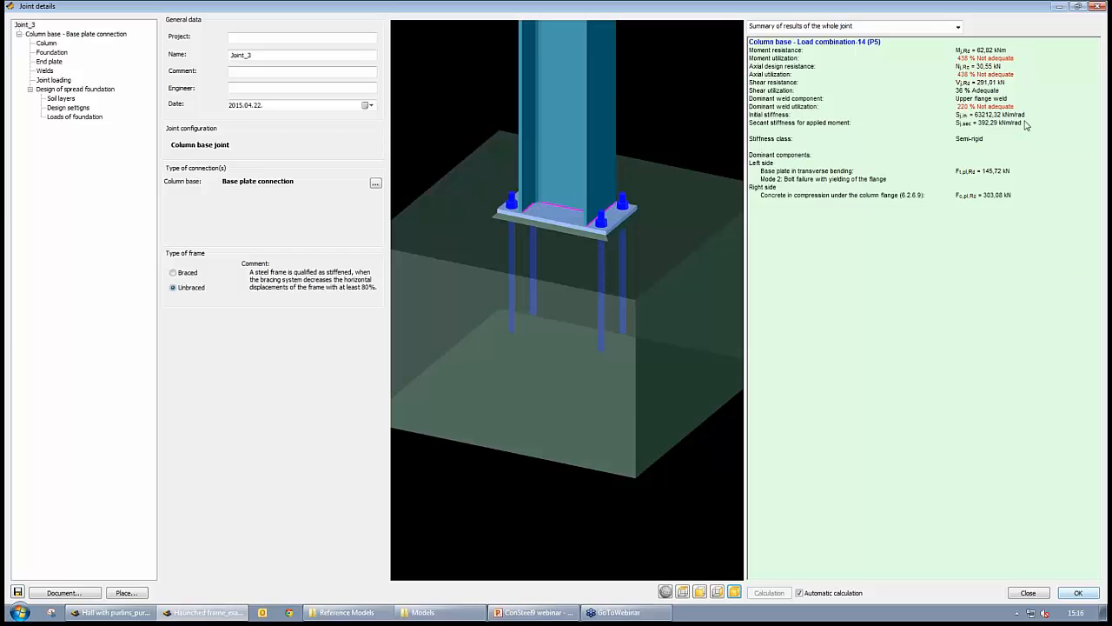
middle_drag(609, 198, 638, 234)
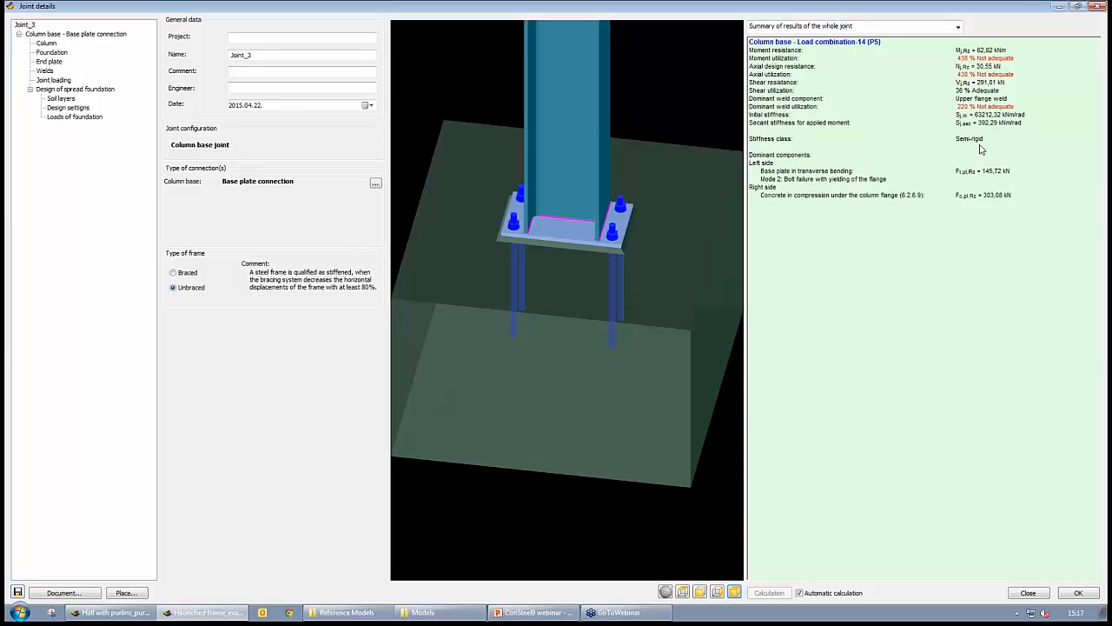
click(1078, 595)
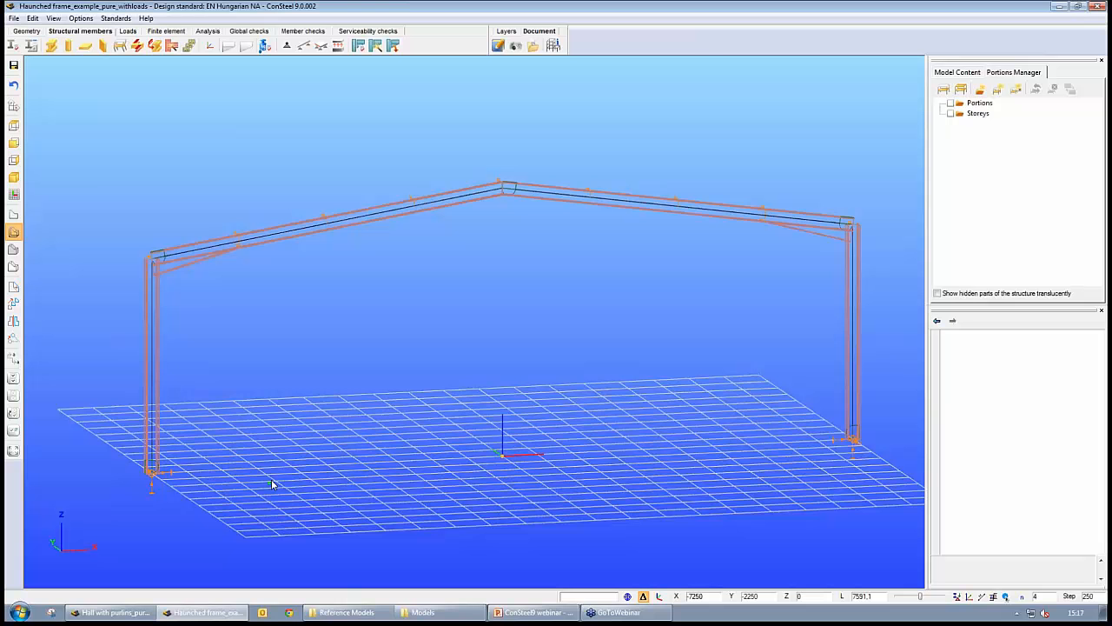
- Display the first order My internal force diagram for Load combination-14
scroll(434, 398, down, 4)
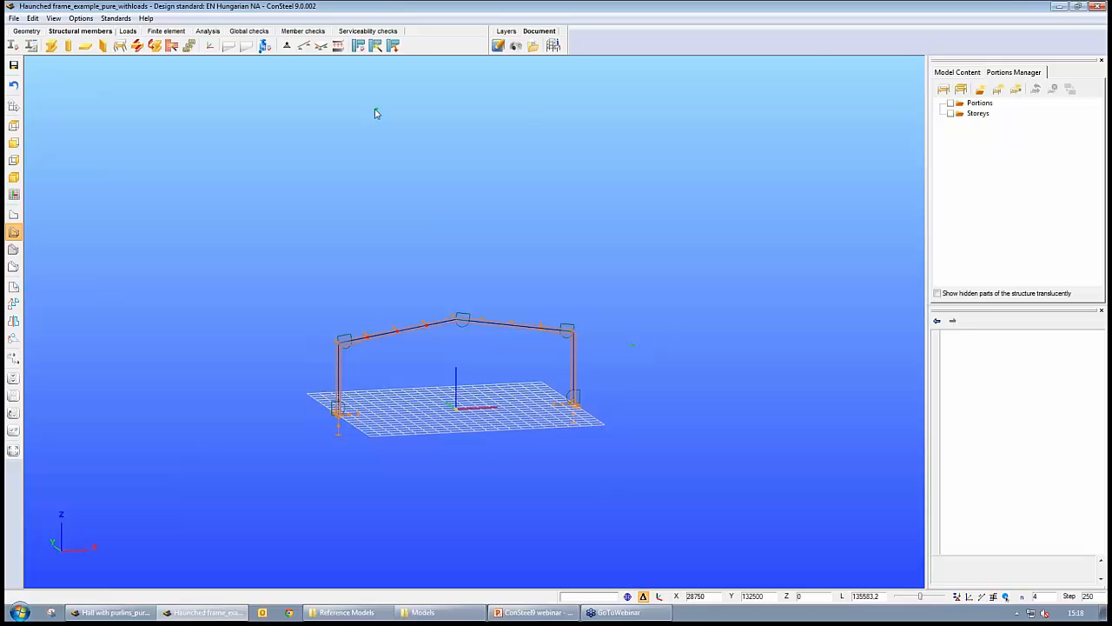
click(208, 43)
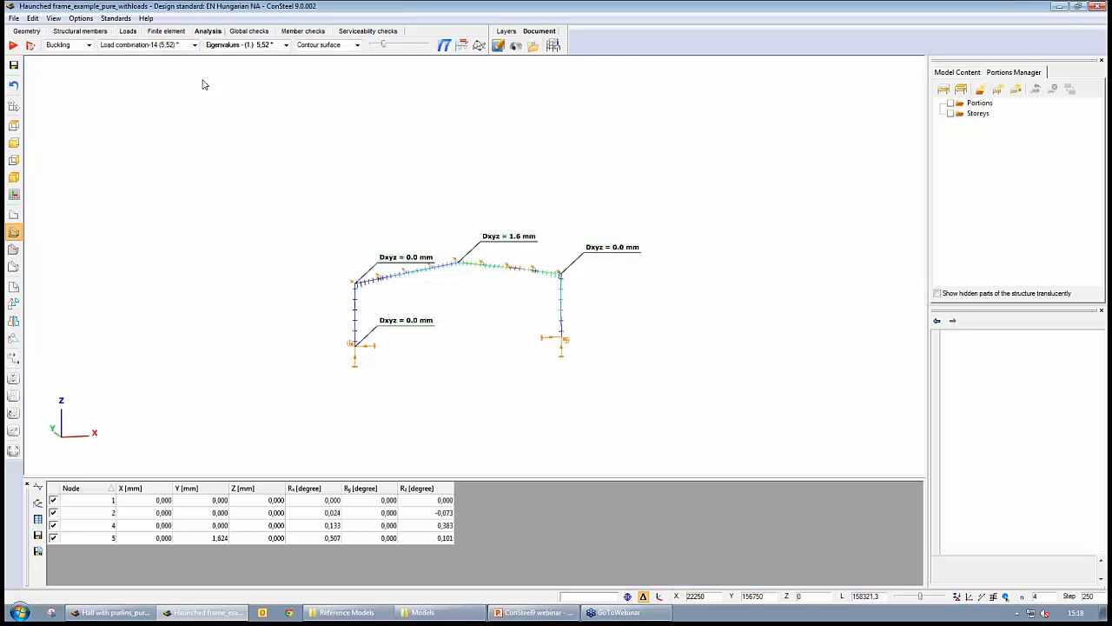
scroll(469, 369, up, 3)
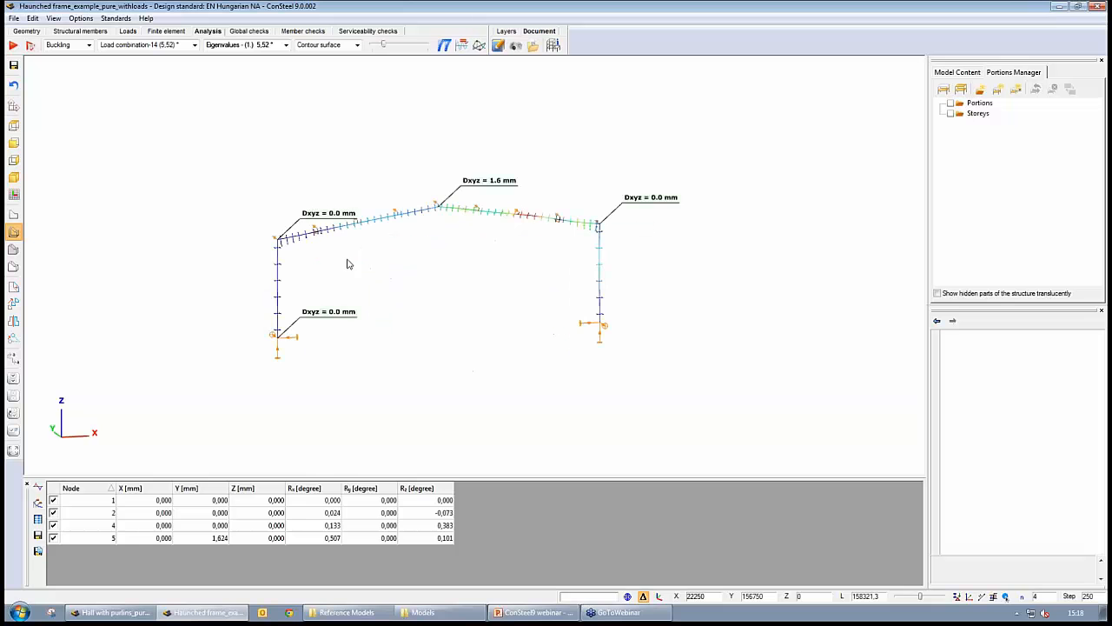
click(90, 46)
click(63, 56)
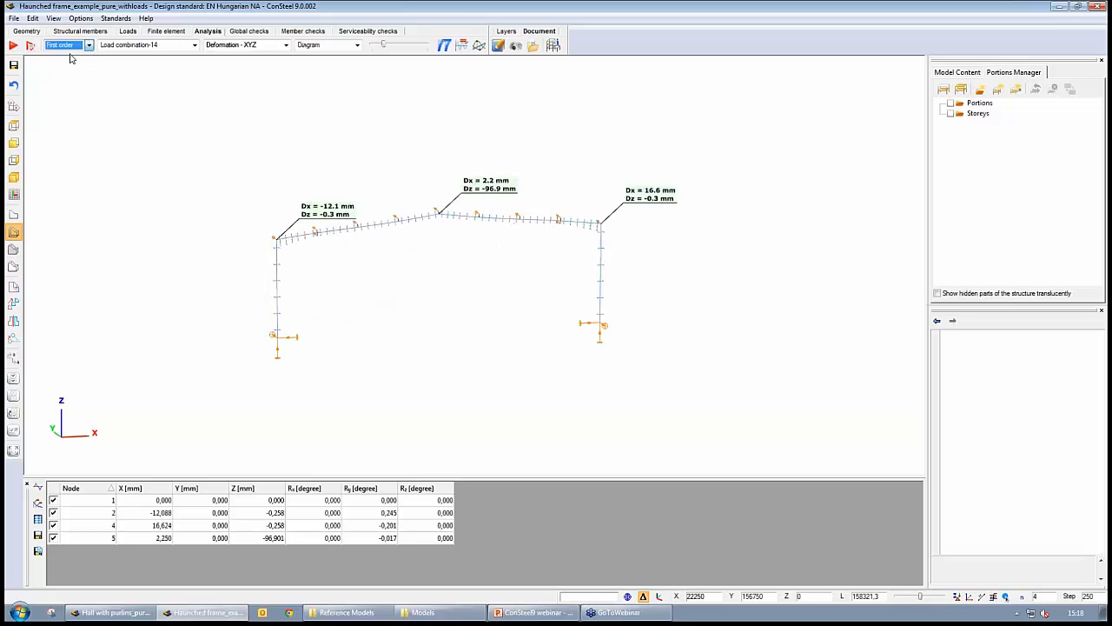
click(286, 46)
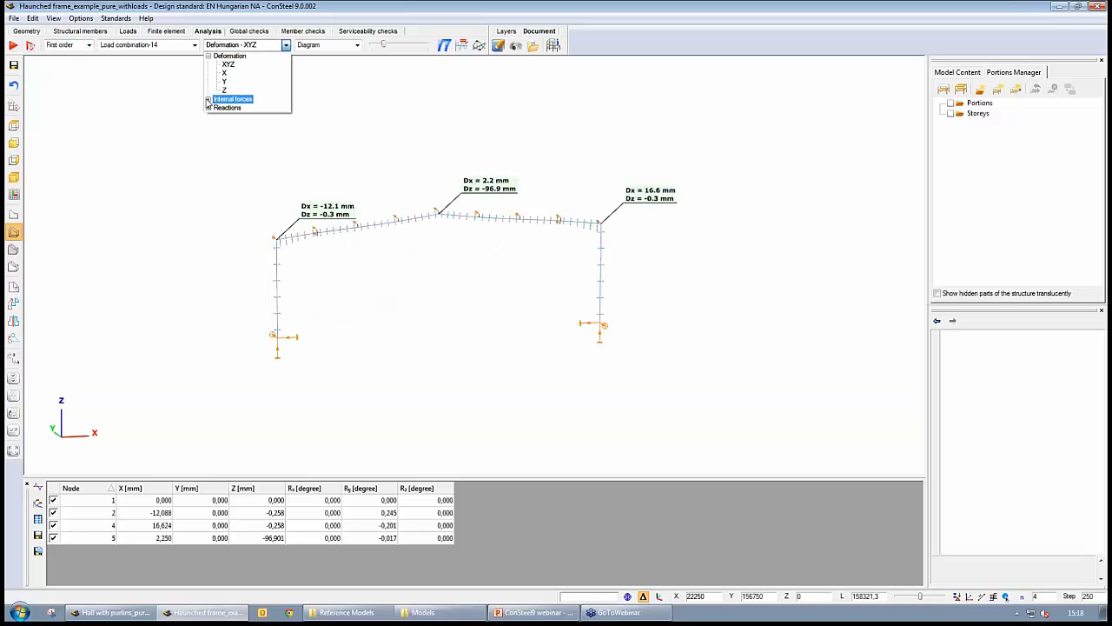
click(209, 99)
click(228, 142)
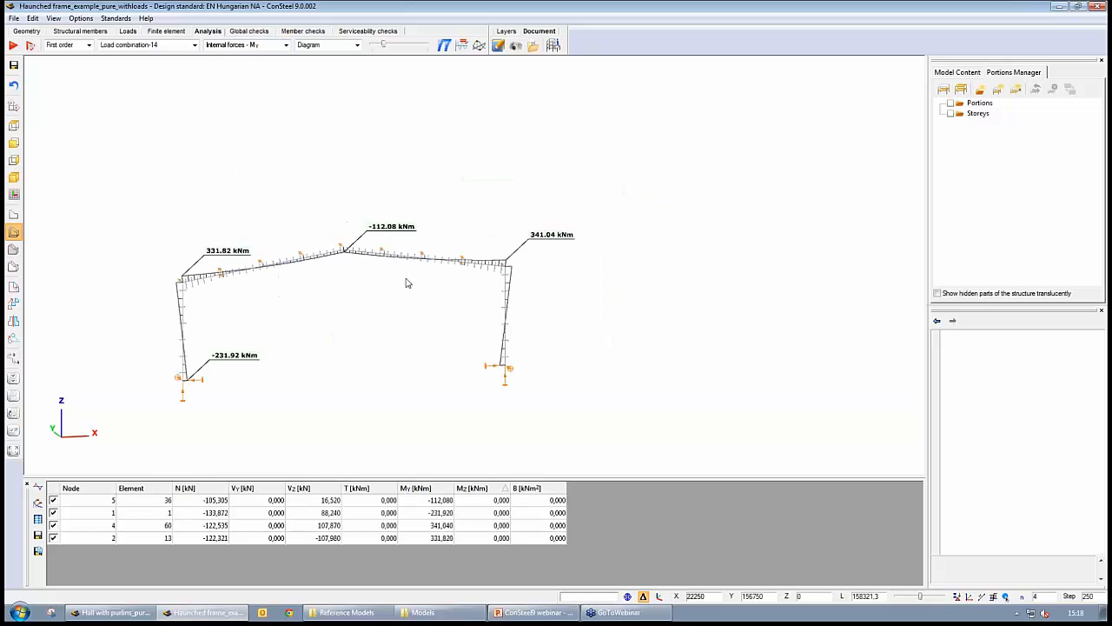
- Enlarge the bending moment diagram scale and add a value label at the right column base
click(379, 44)
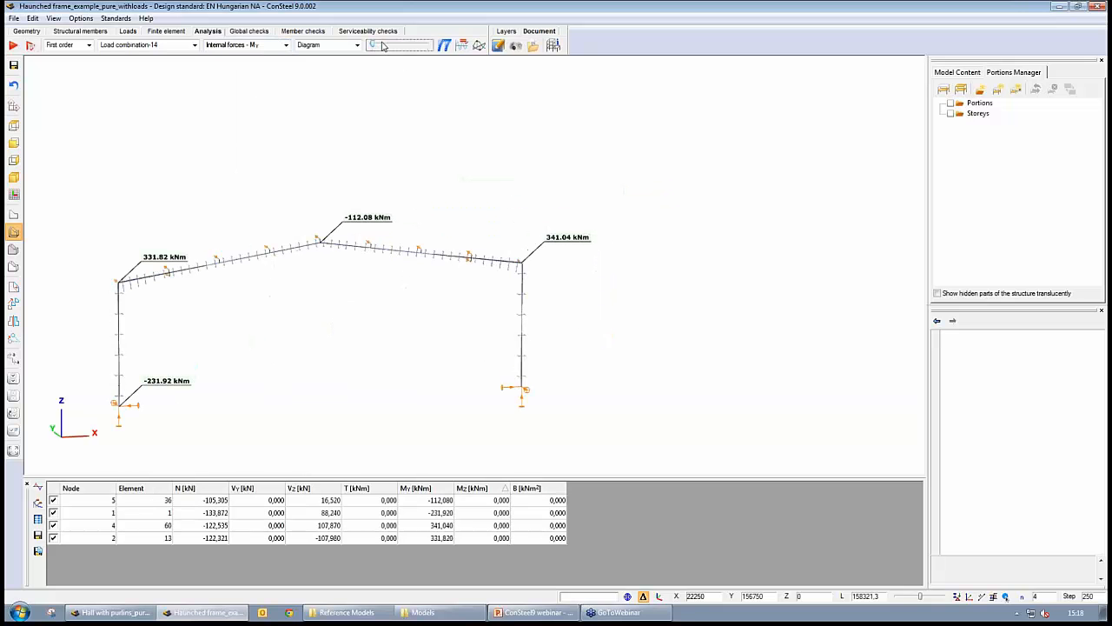
drag(372, 46, 404, 48)
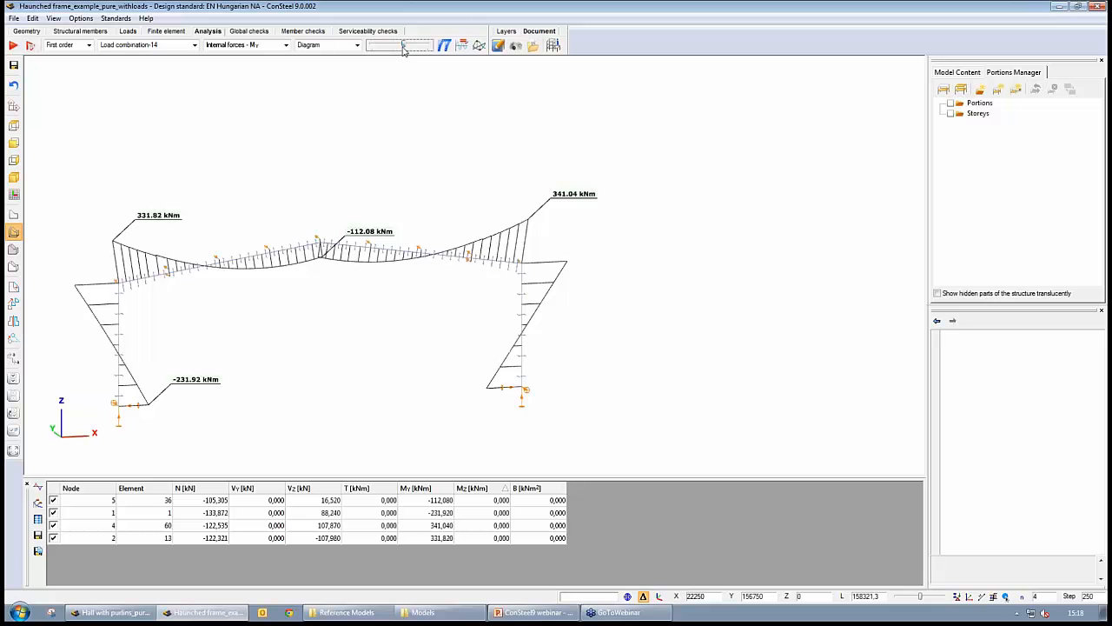
middle_drag(316, 352, 345, 339)
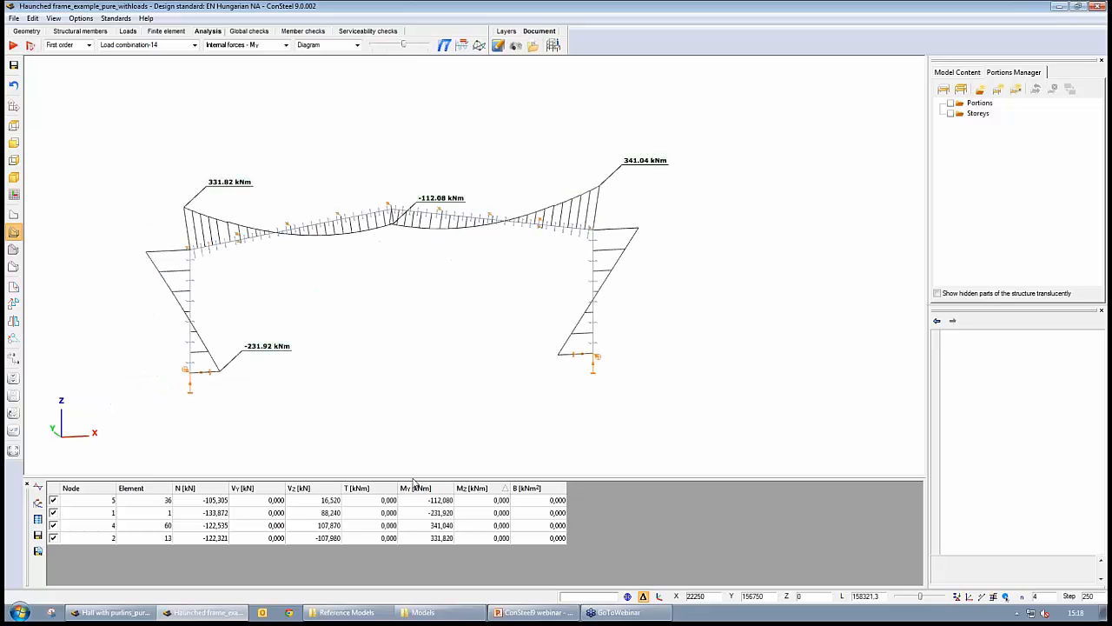
mouse_move(184, 291)
right_click(563, 357)
click(577, 362)
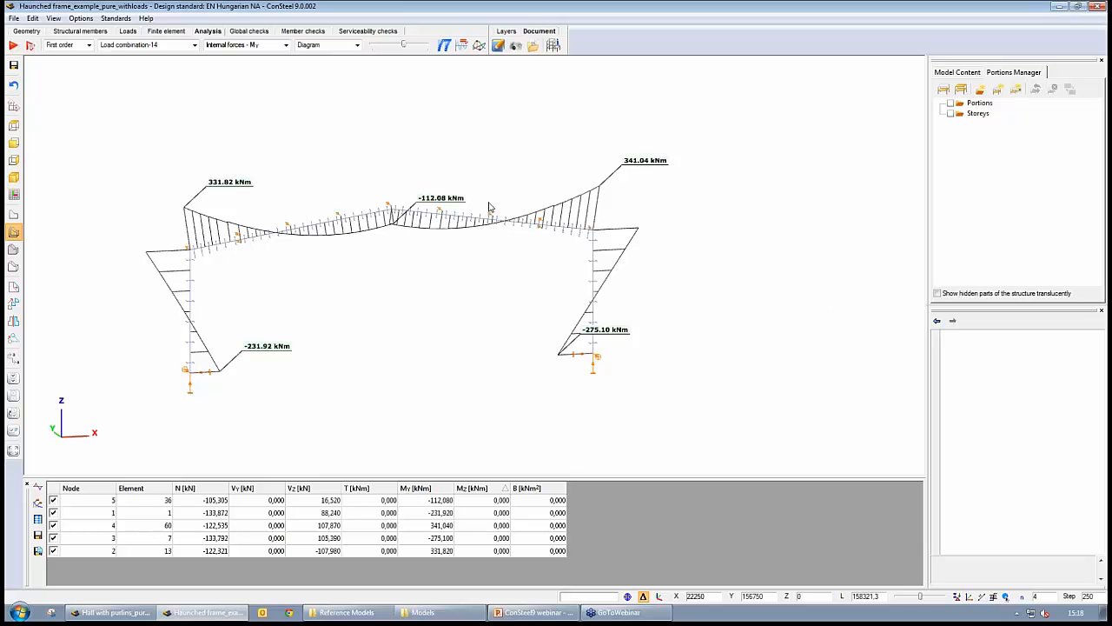
- Rerun the analysis with connection stiffness included
click(30, 45)
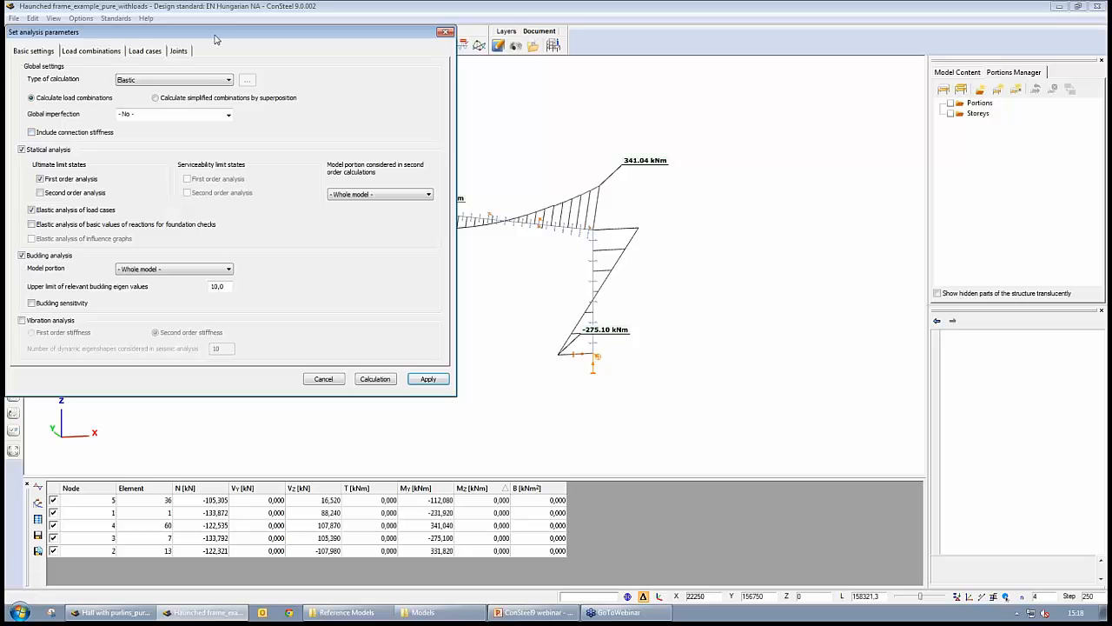
click(31, 133)
click(375, 378)
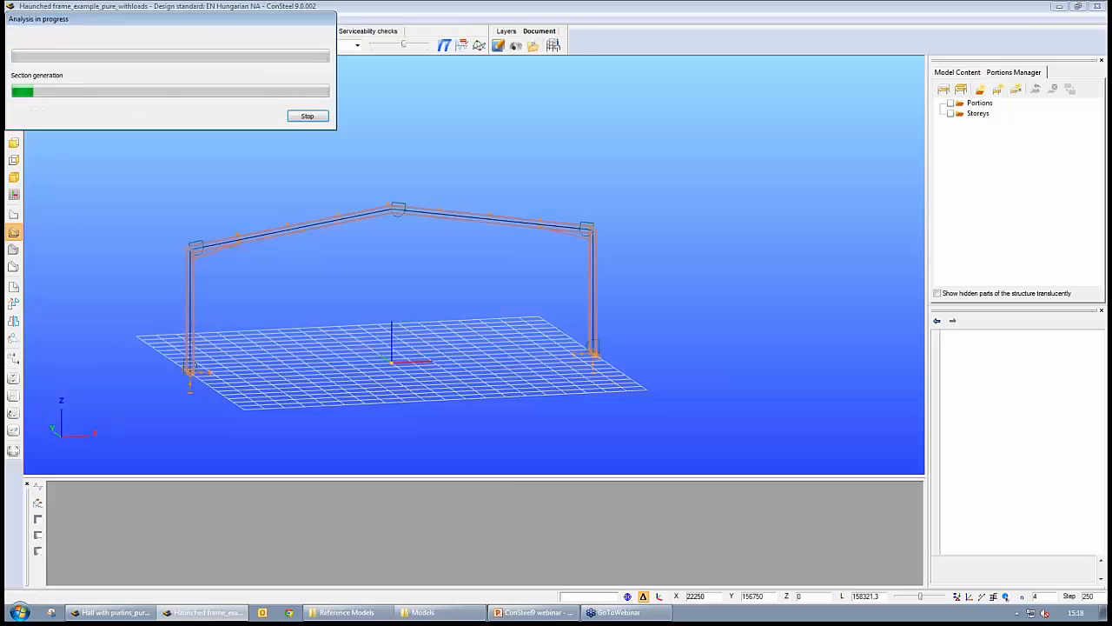
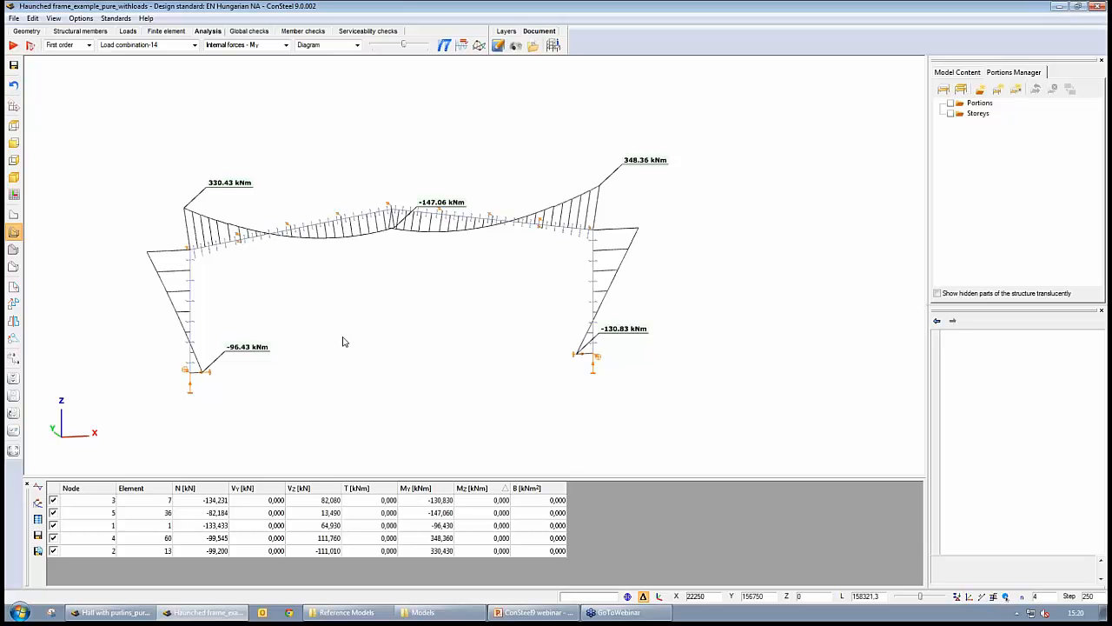
- Switch the results display to Buckling to show the first buckling mode of Load combination-14
click(13, 266)
click(83, 45)
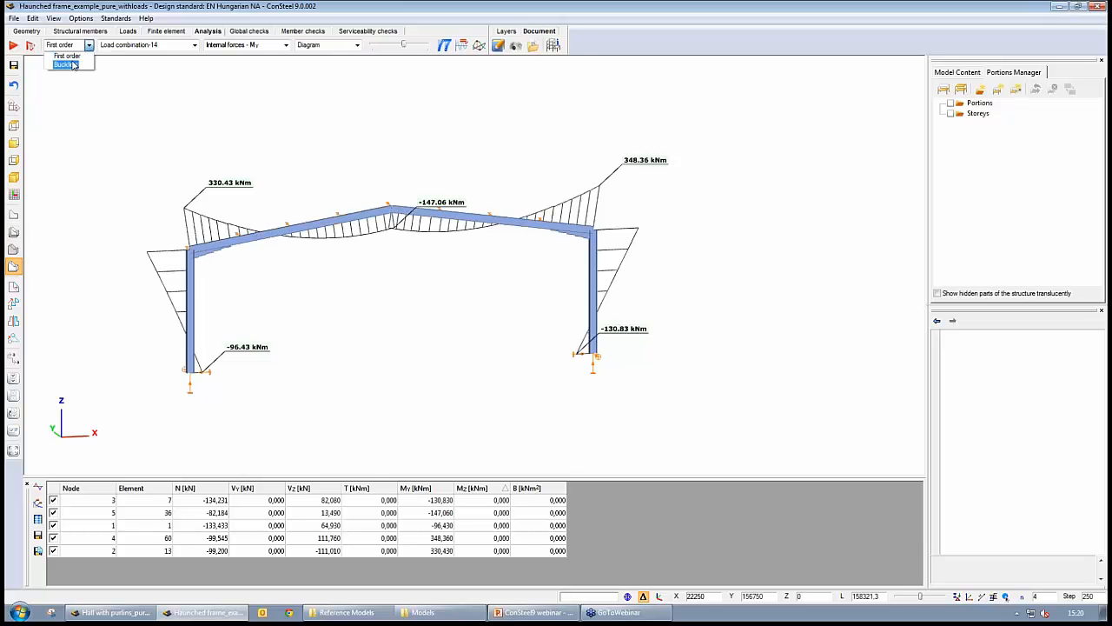
click(75, 64)
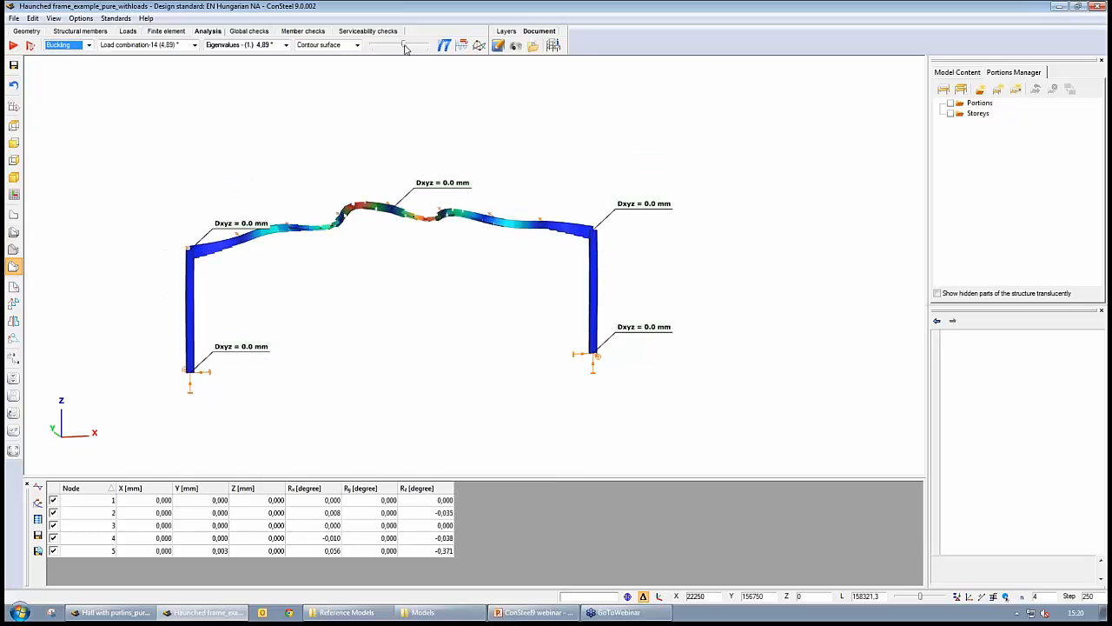
- Adjust the buckling shape's deformation scale and examine the mode shape from different angles
drag(405, 45, 387, 54)
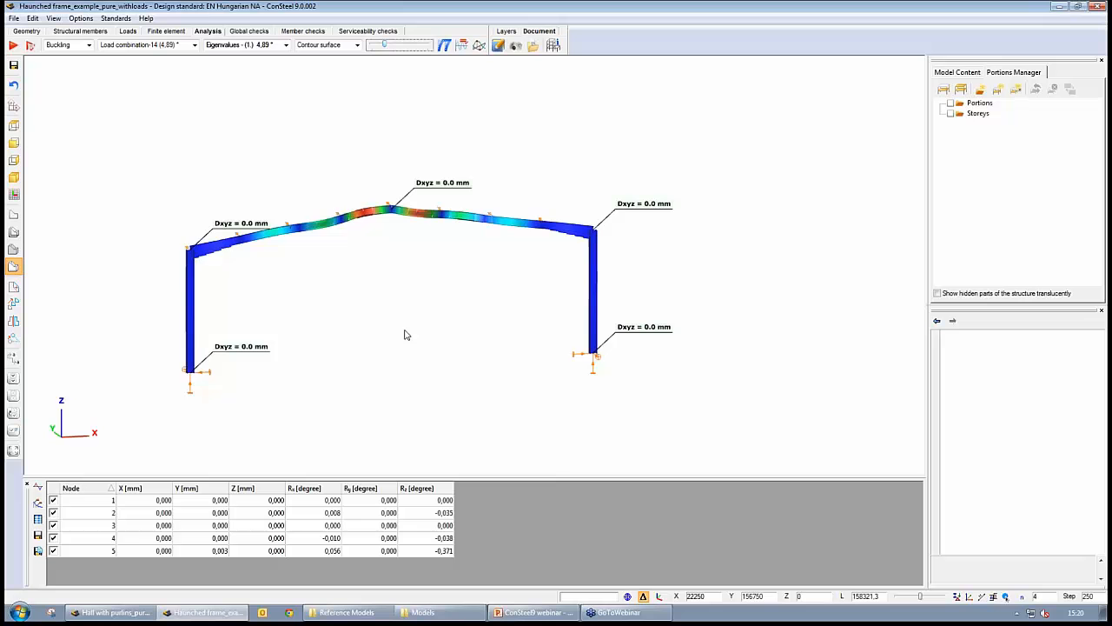
alt+middle_drag(434, 322, 381, 343)
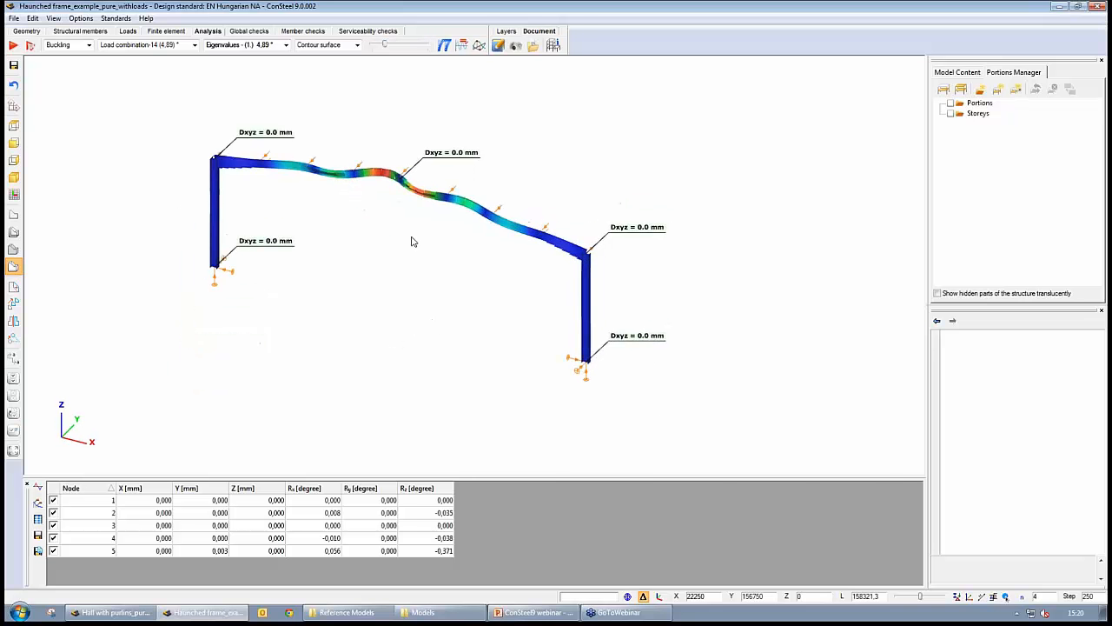
scroll(413, 241, up, 5)
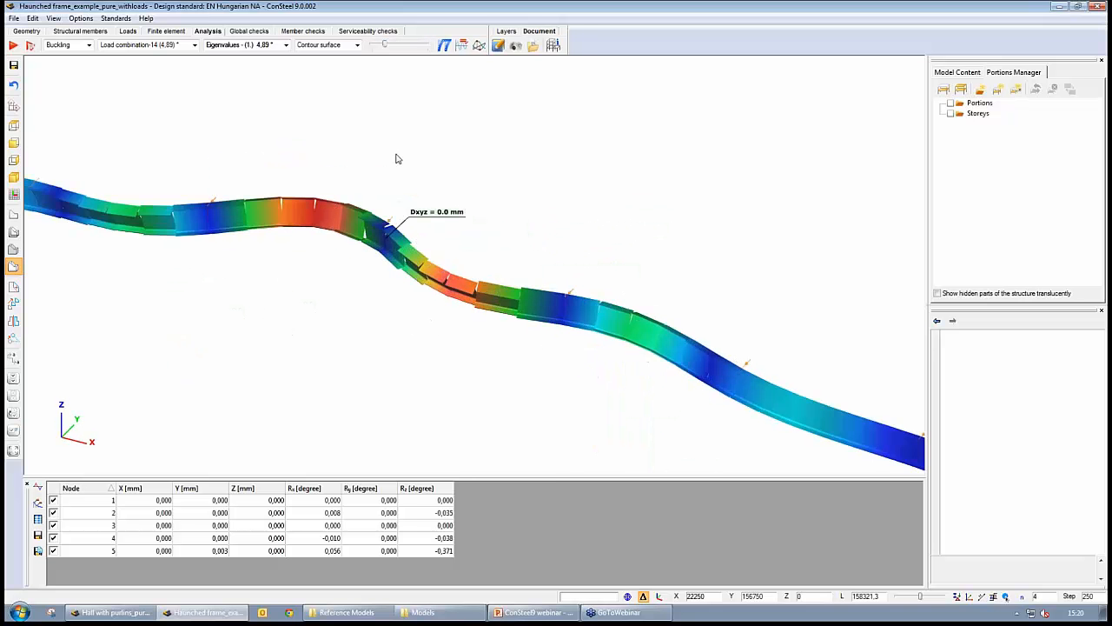
scroll(393, 369, down, 5)
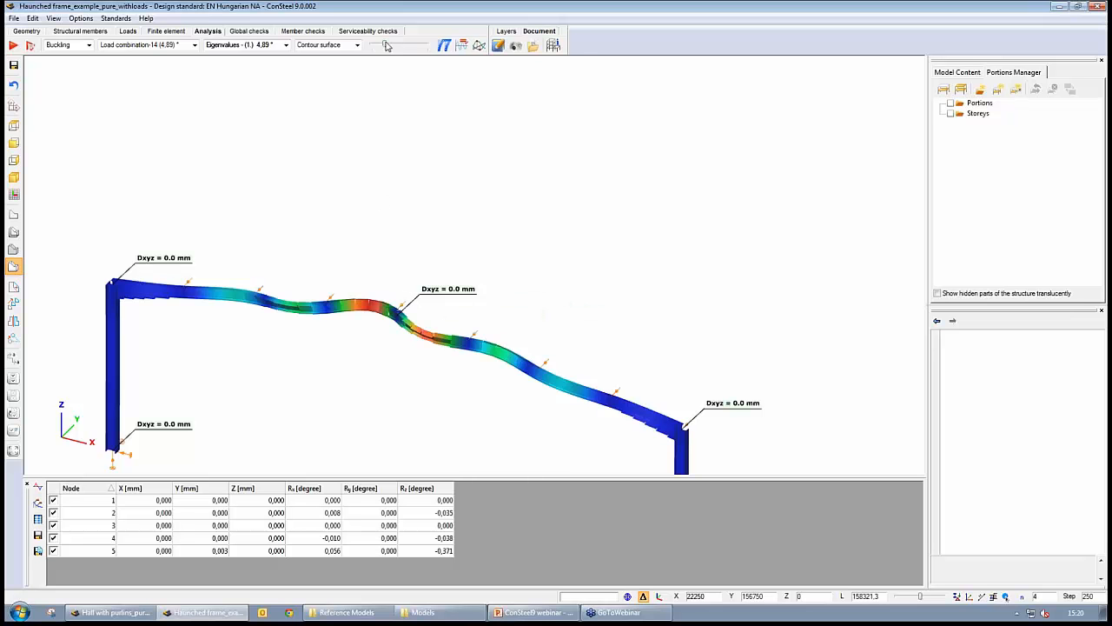
drag(385, 45, 384, 46)
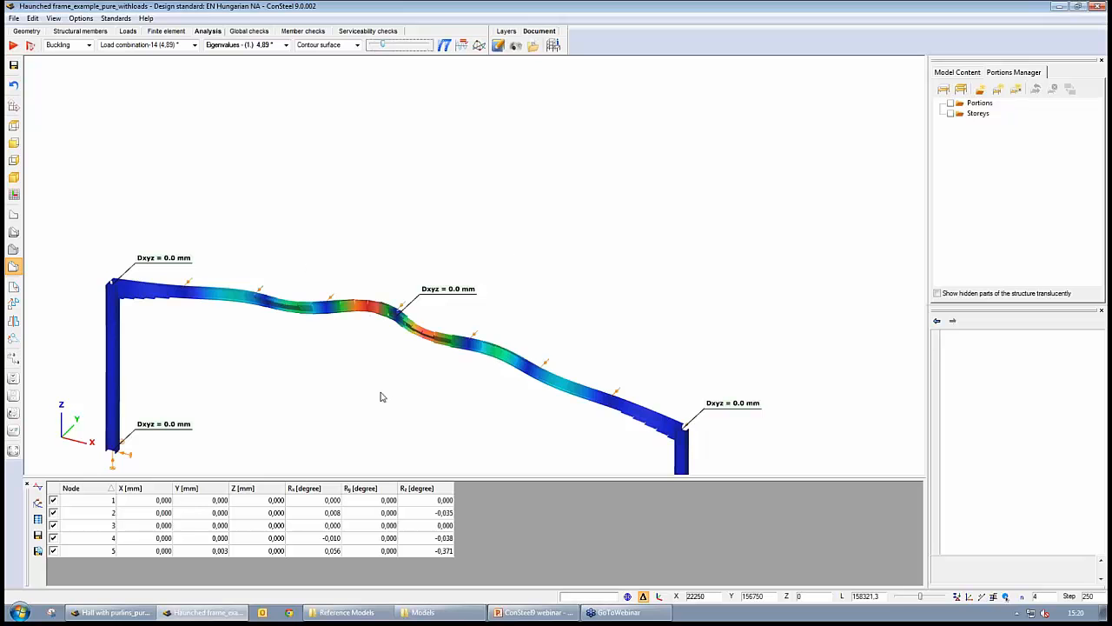
- Run the global steel design check for the listed load combinations using first order elastic settings
click(250, 32)
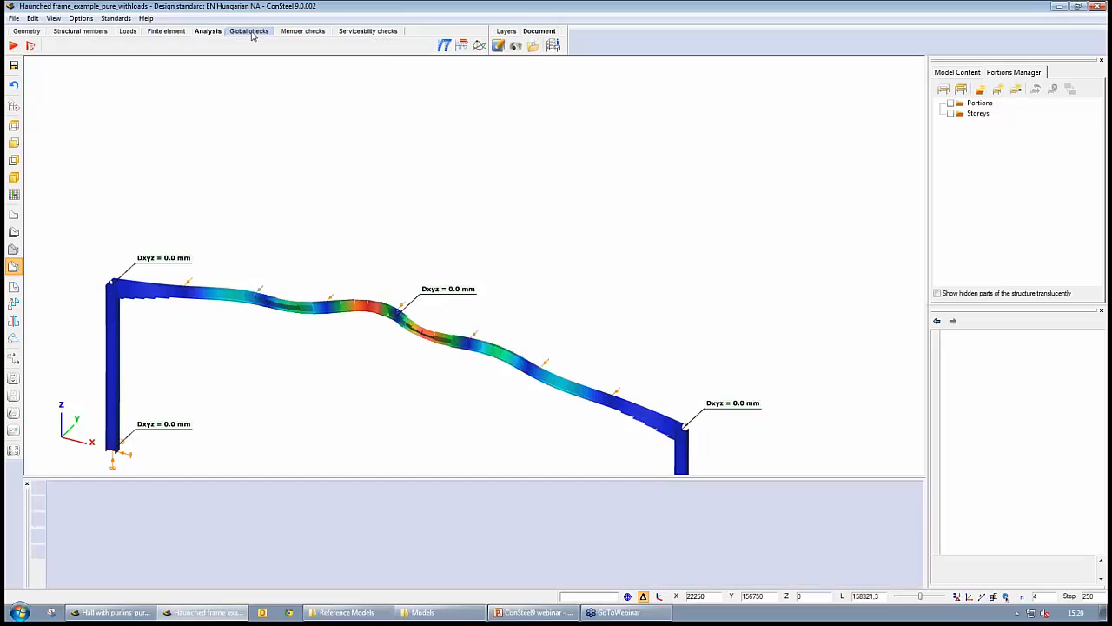
click(13, 46)
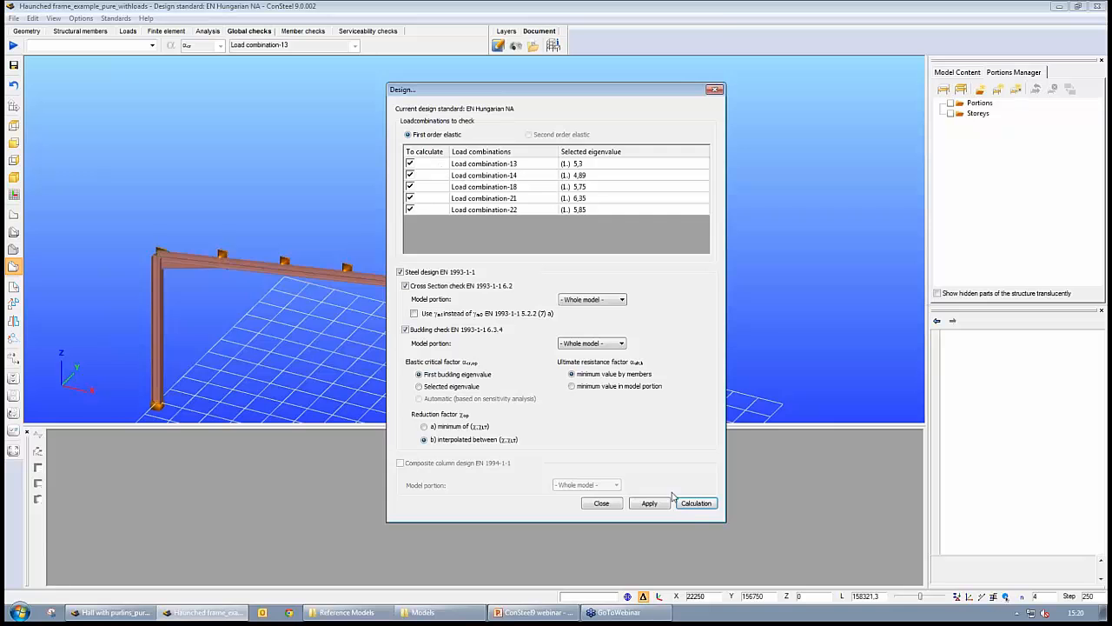
click(696, 504)
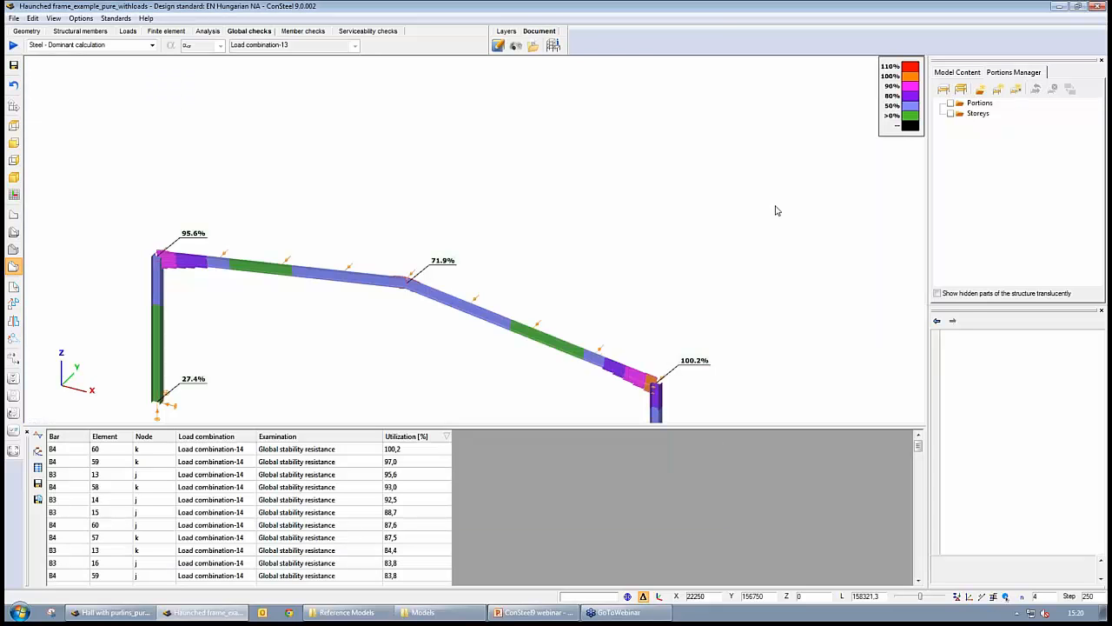
- Select the highest global stability utilization result to locate it on the frame
click(428, 451)
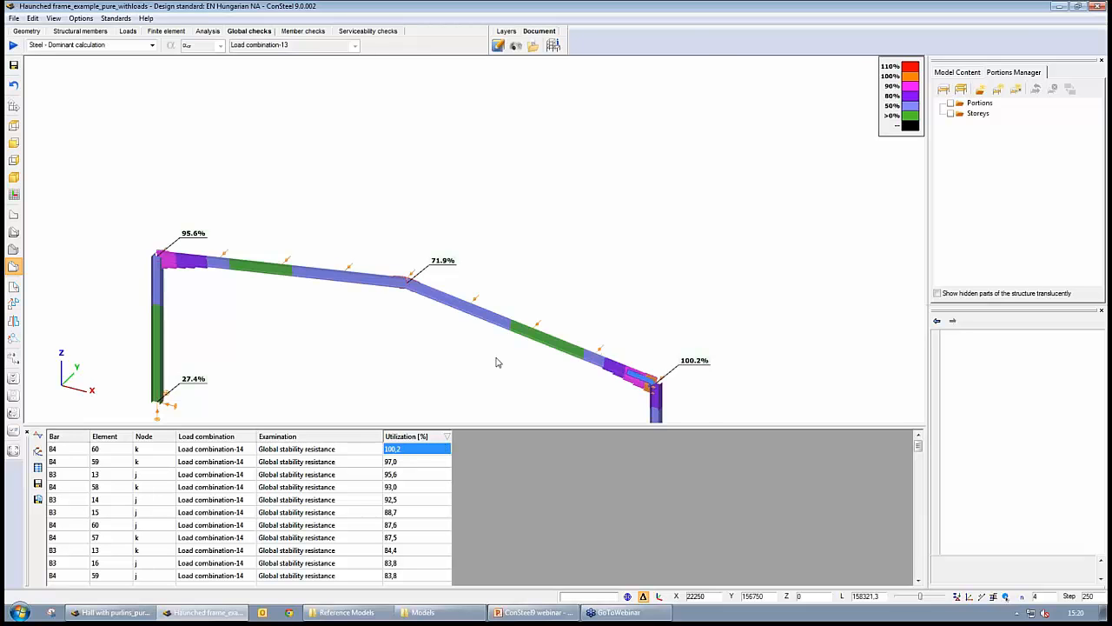
middle_drag(522, 368, 520, 322)
scroll(519, 322, down, 1)
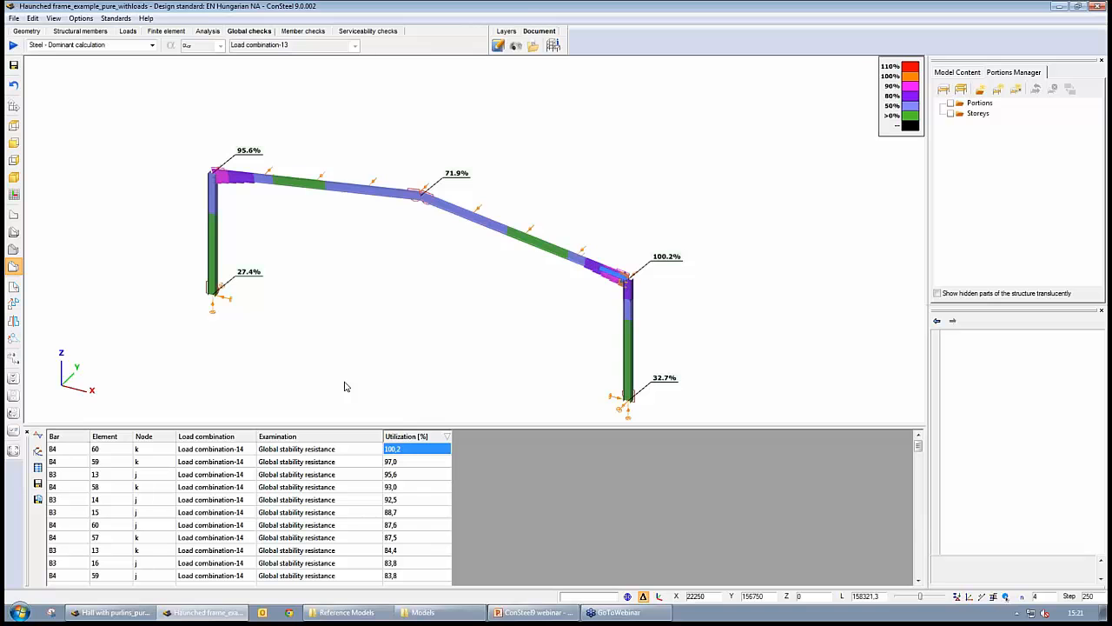
- Open the column base joint's details and examine its design summary and 3D model
click(90, 33)
click(359, 47)
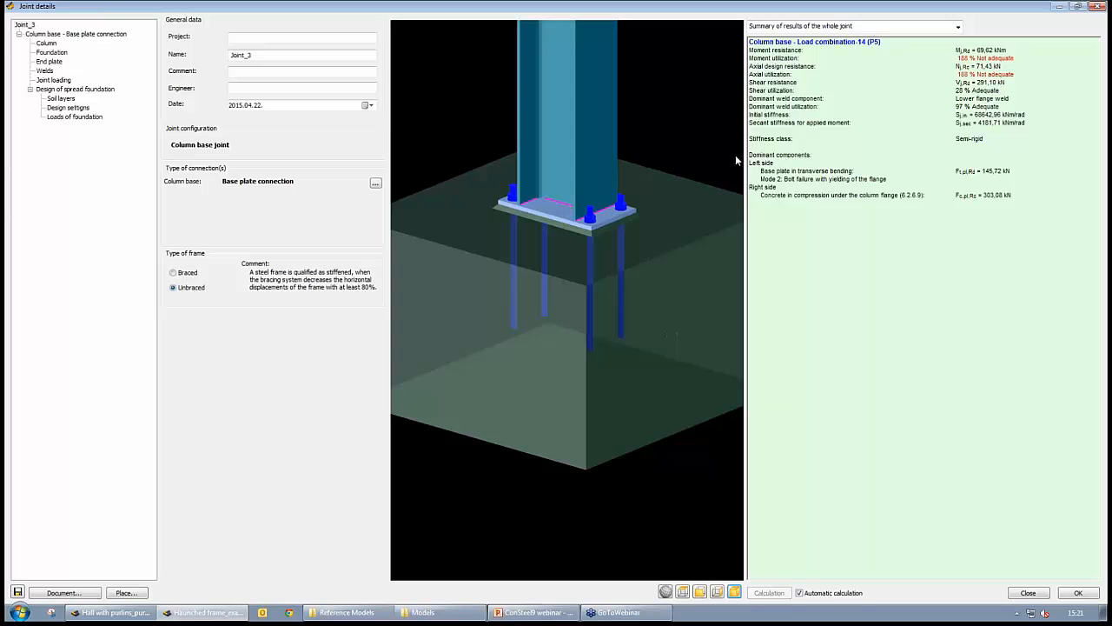
middle_drag(605, 202, 591, 248)
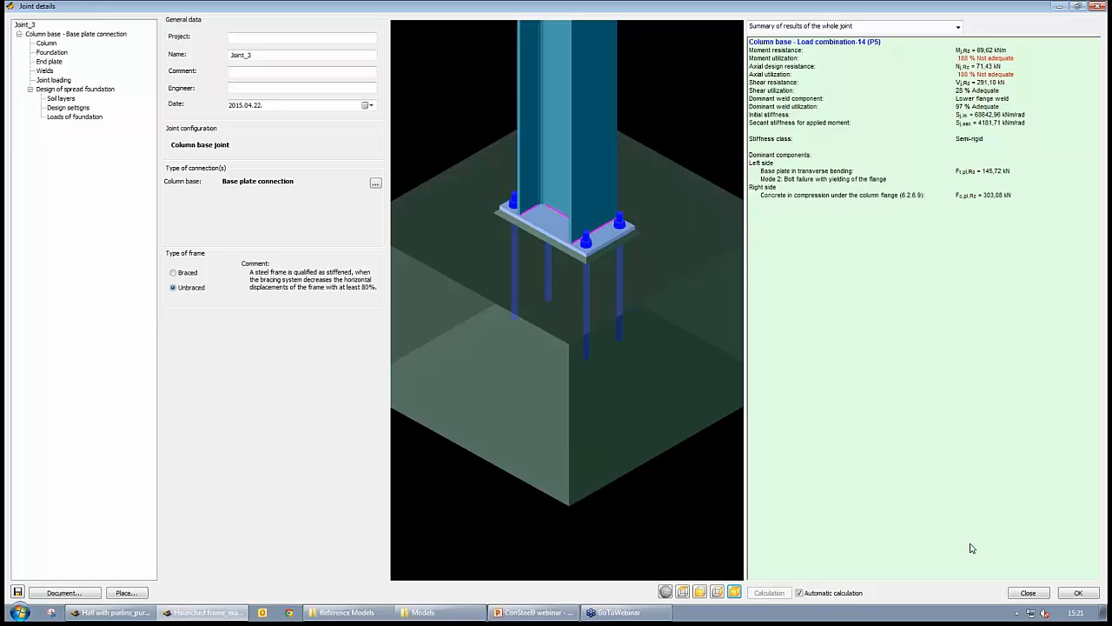
- Close the joint details without saving changes and exit the joints manager
click(1097, 7)
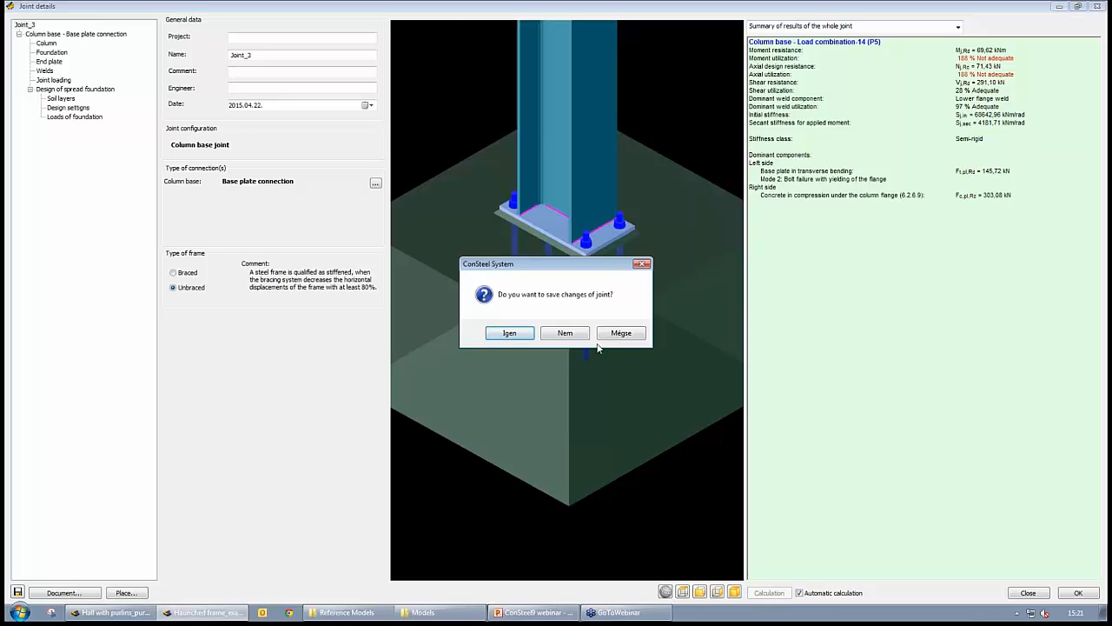
click(571, 334)
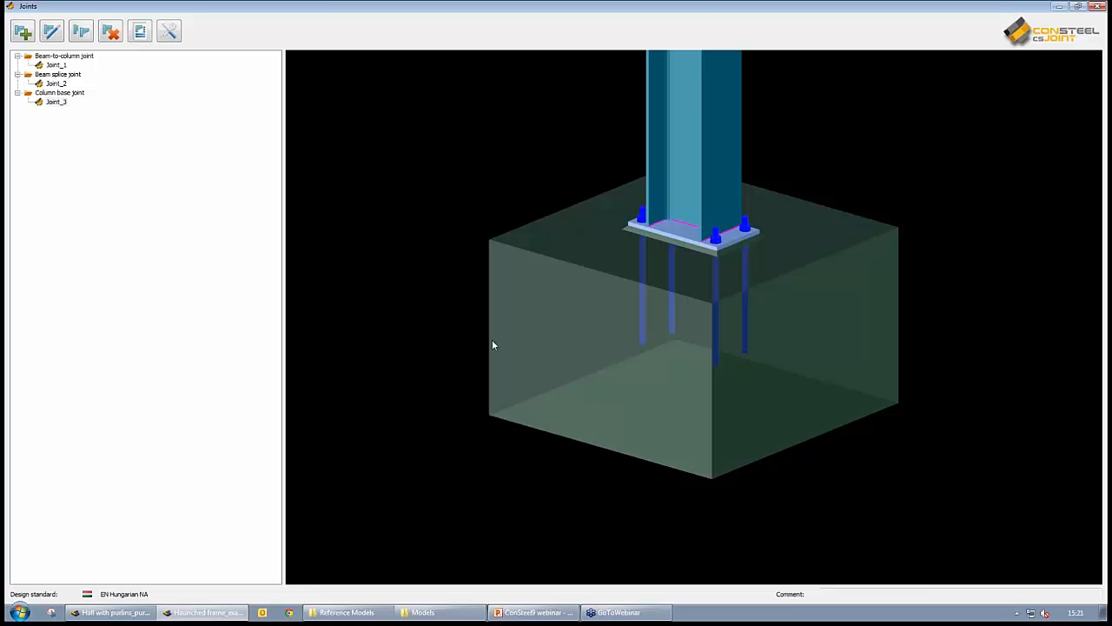
click(1099, 6)
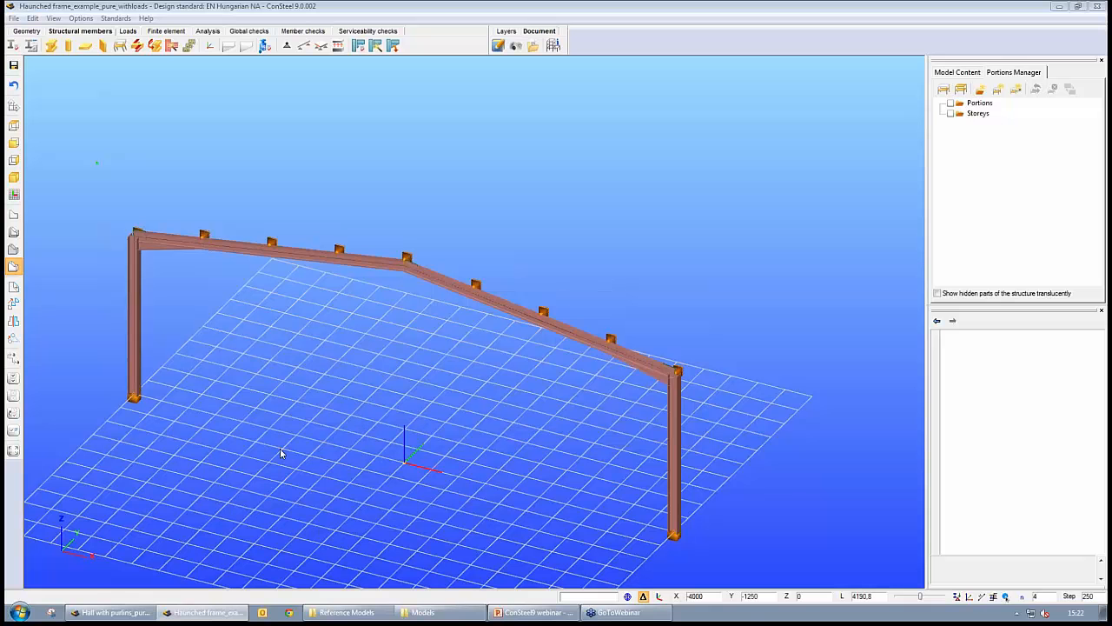
- Switch to the Hall with purlins_pure_PurlinLoad model window and view the whole hall
click(111, 612)
scroll(613, 462, up, 6)
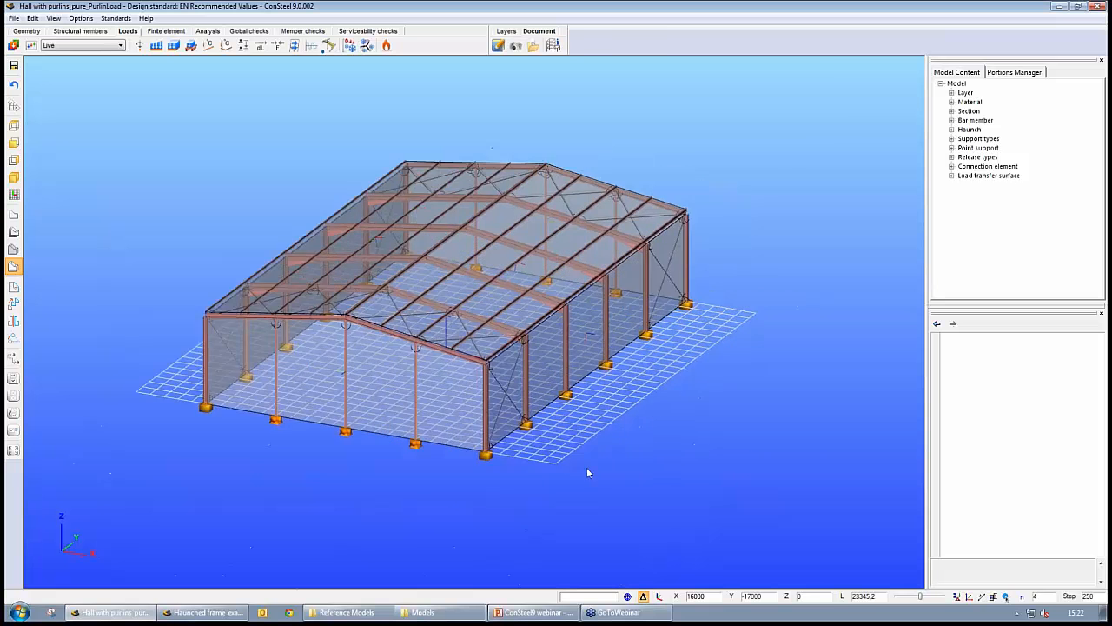
scroll(581, 435, down, 4)
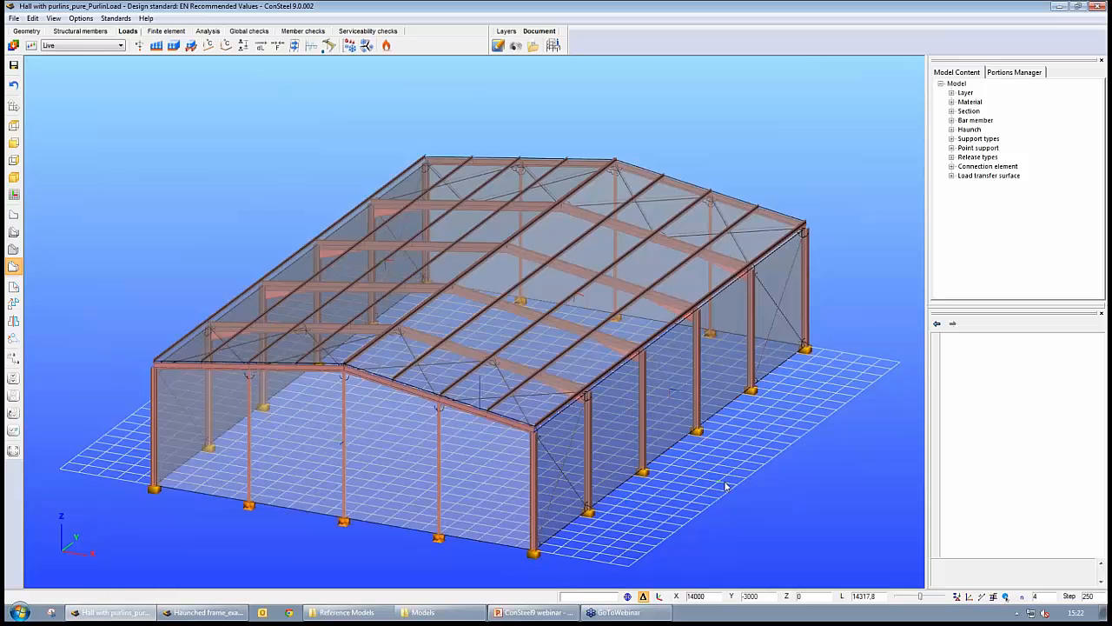
alt+middle_drag(767, 456, 754, 469)
scroll(748, 467, up, 1)
scroll(747, 467, down, 2)
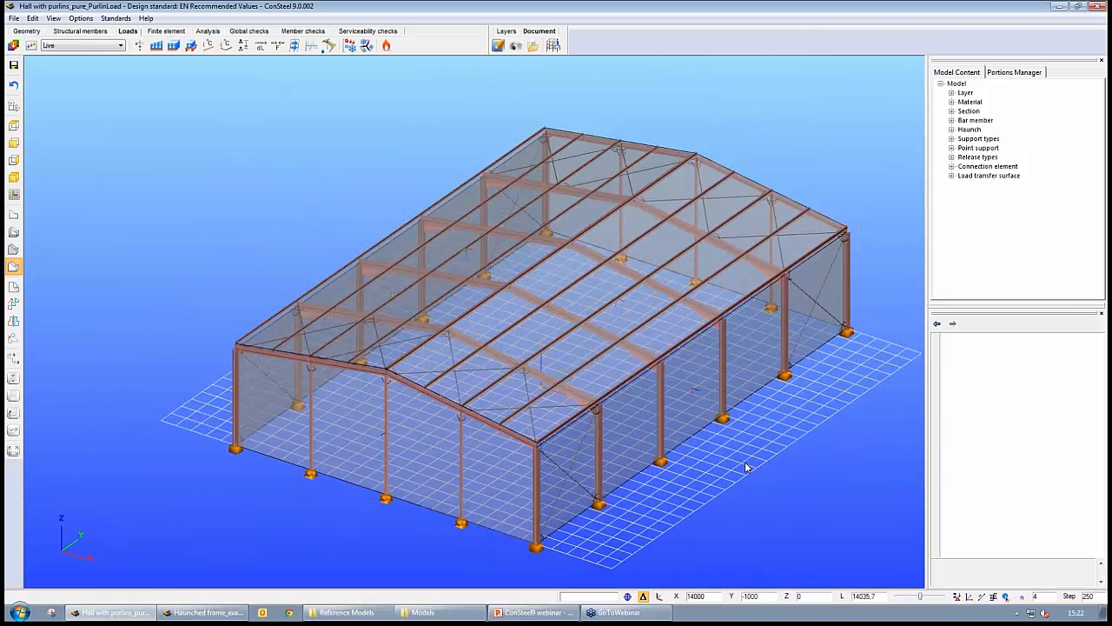
middle_drag(762, 446, 697, 460)
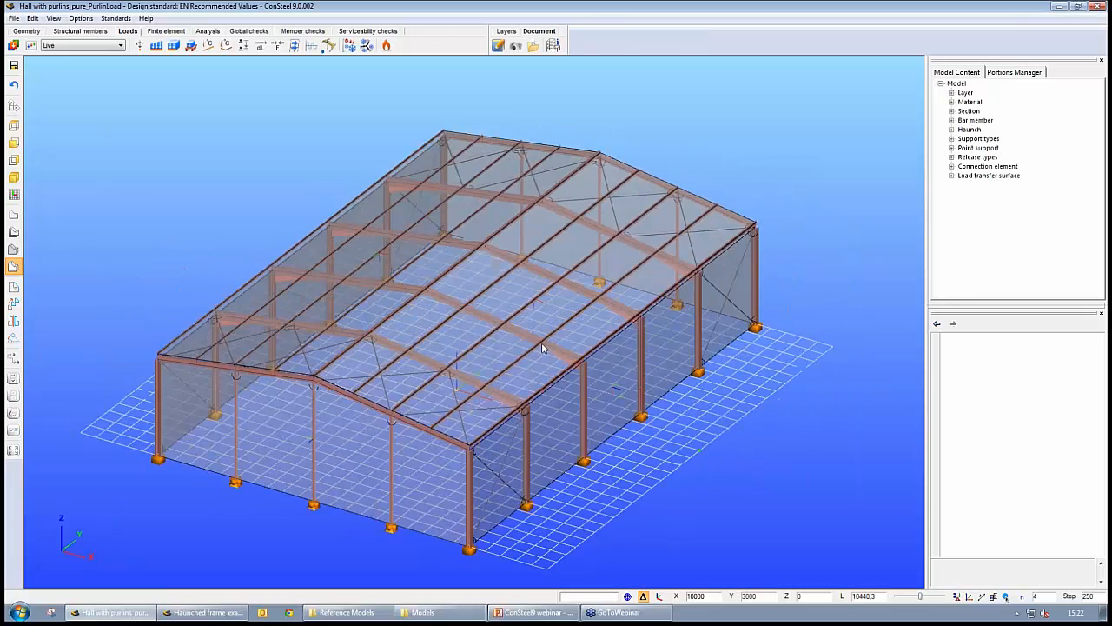
- Examine the hall's frames, purlins and bracing up close in the geometry view, then return to the loads view
click(28, 32)
alt+middle_drag(609, 470, 566, 477)
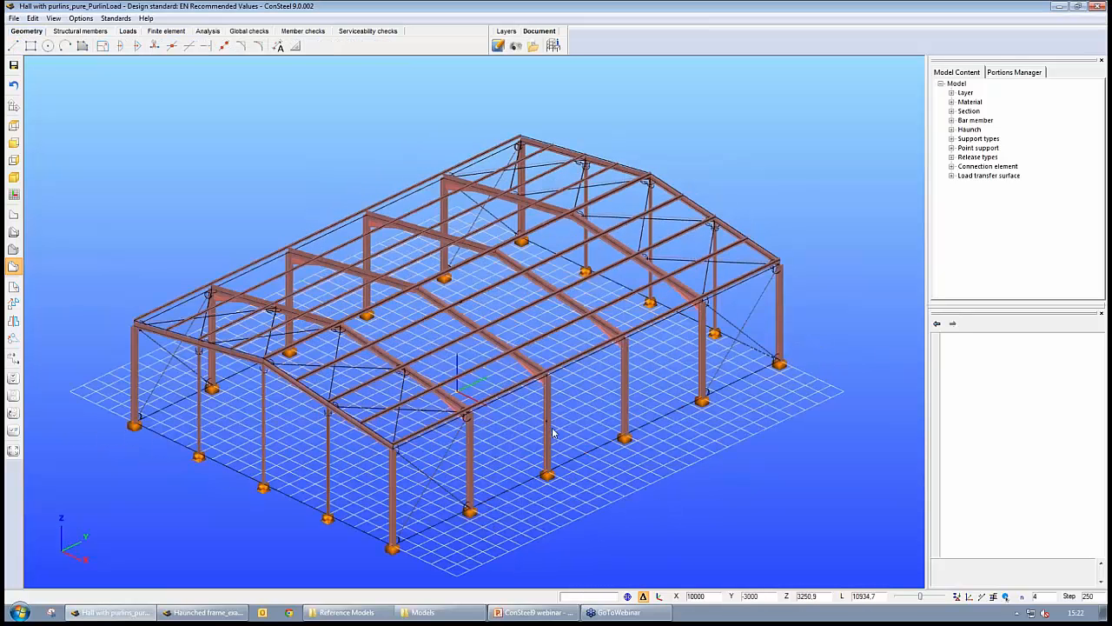
scroll(516, 435, up, 5)
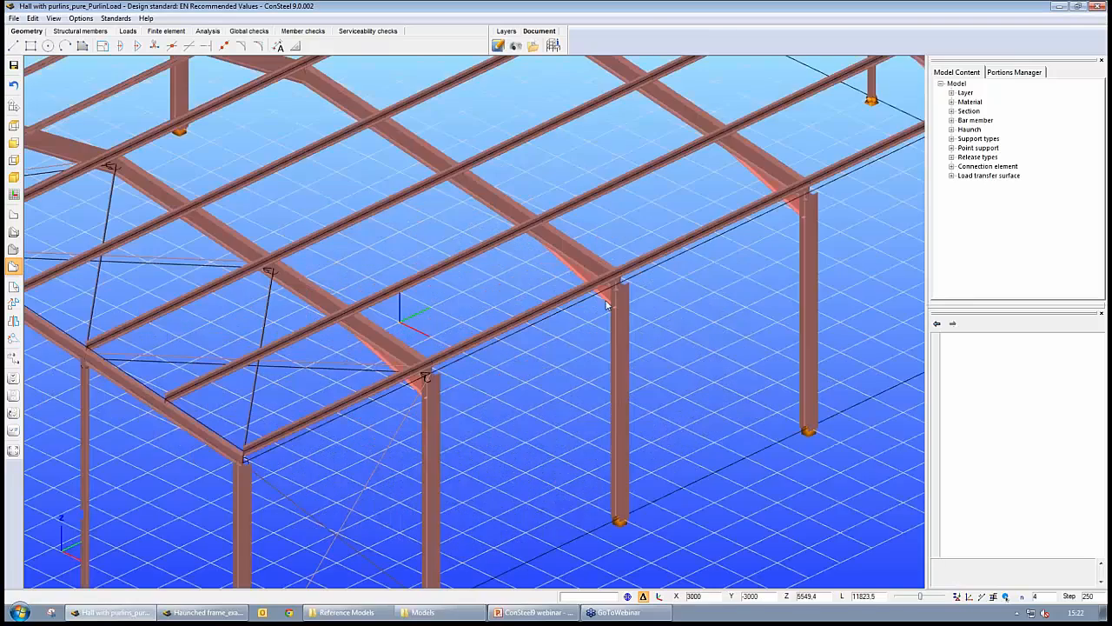
alt+middle_drag(606, 383, 612, 391)
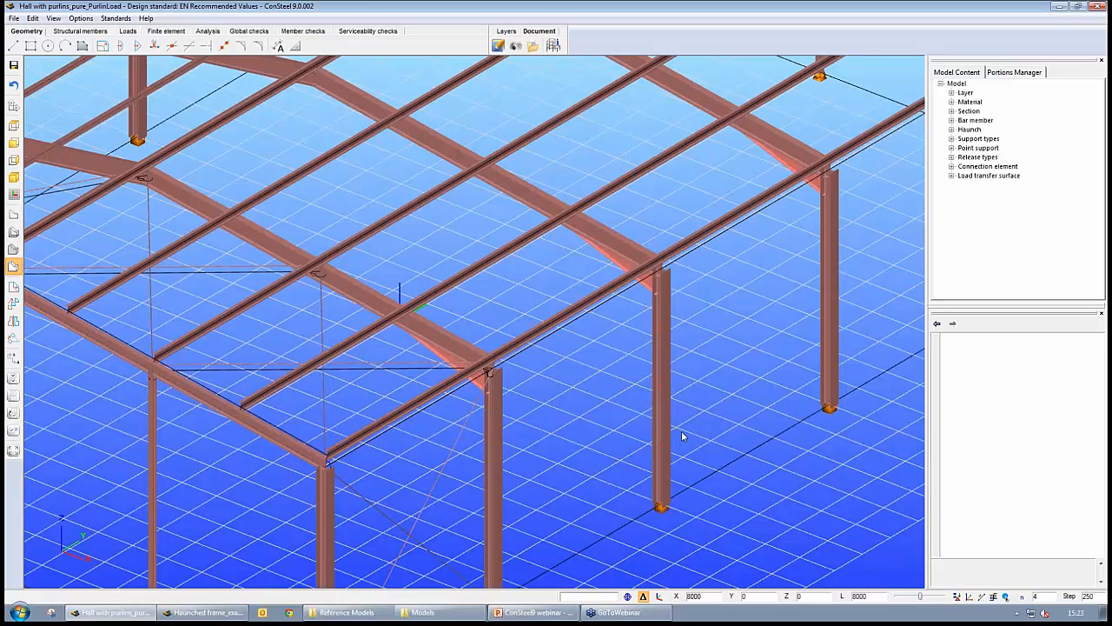
middle_drag(545, 389, 711, 400)
scroll(711, 362, up, 7)
scroll(711, 362, down, 3)
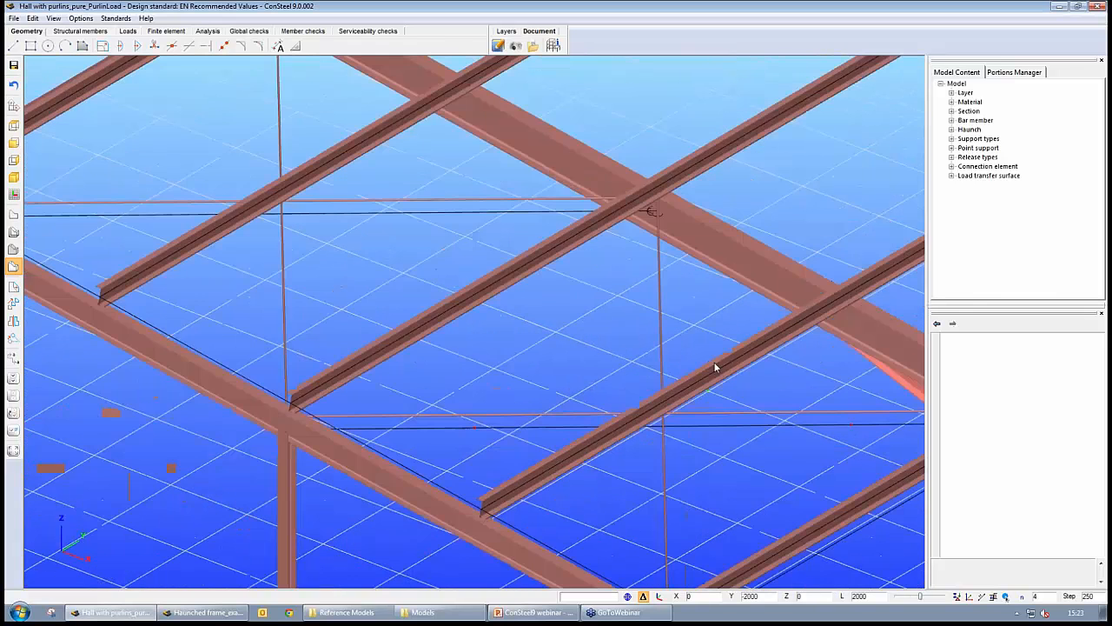
alt+middle_drag(716, 348, 739, 317)
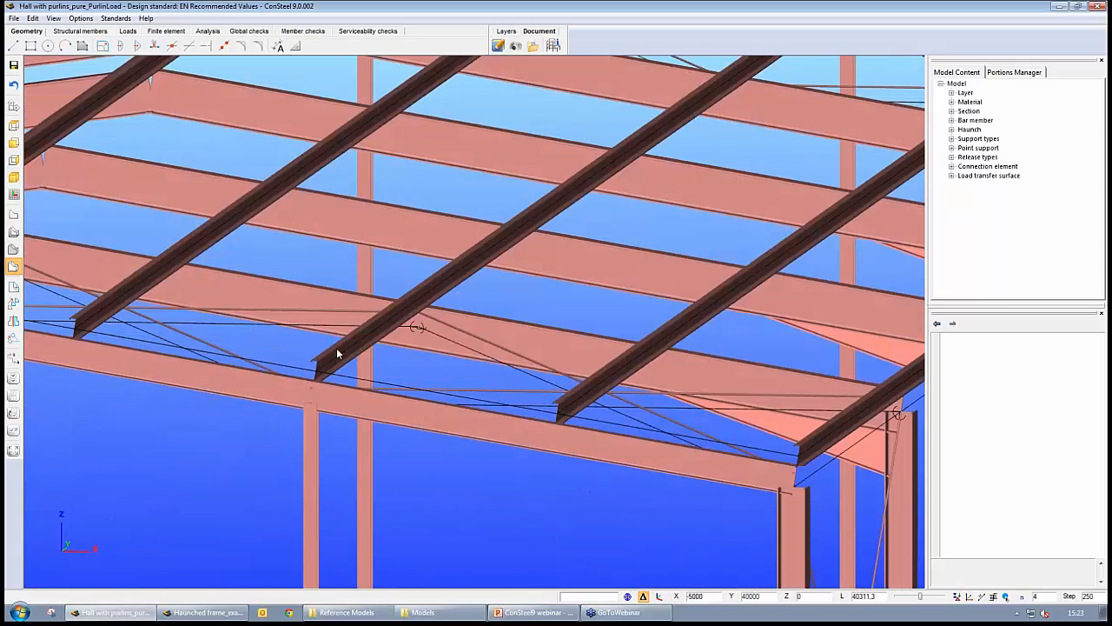
alt+middle_drag(574, 343, 544, 350)
scroll(409, 332, up, 2)
scroll(408, 330, down, 3)
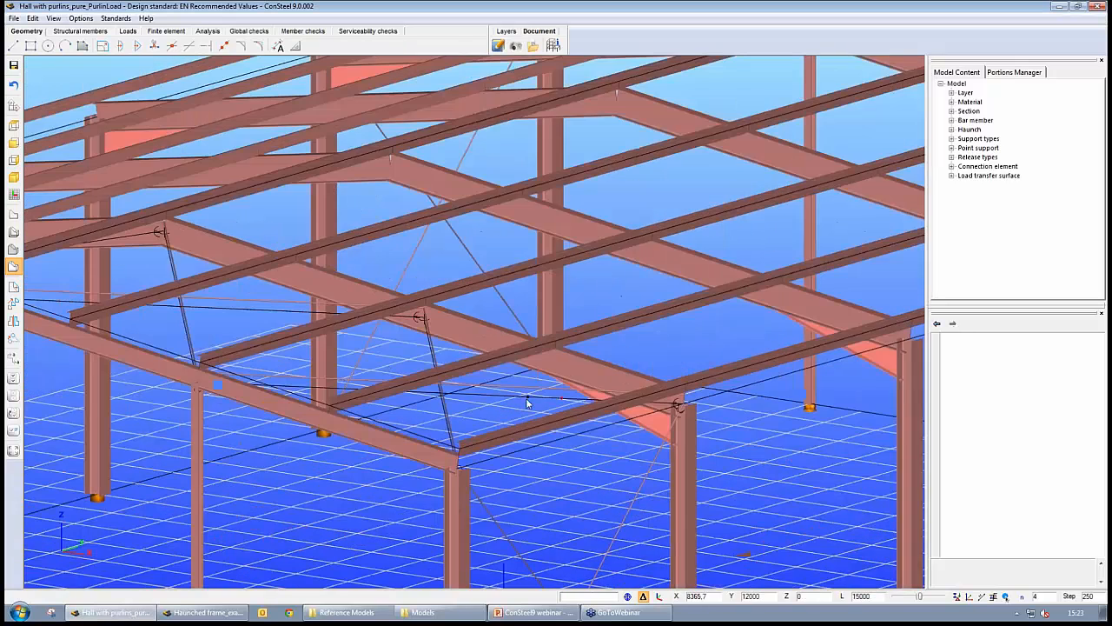
alt+middle_drag(526, 401, 425, 513)
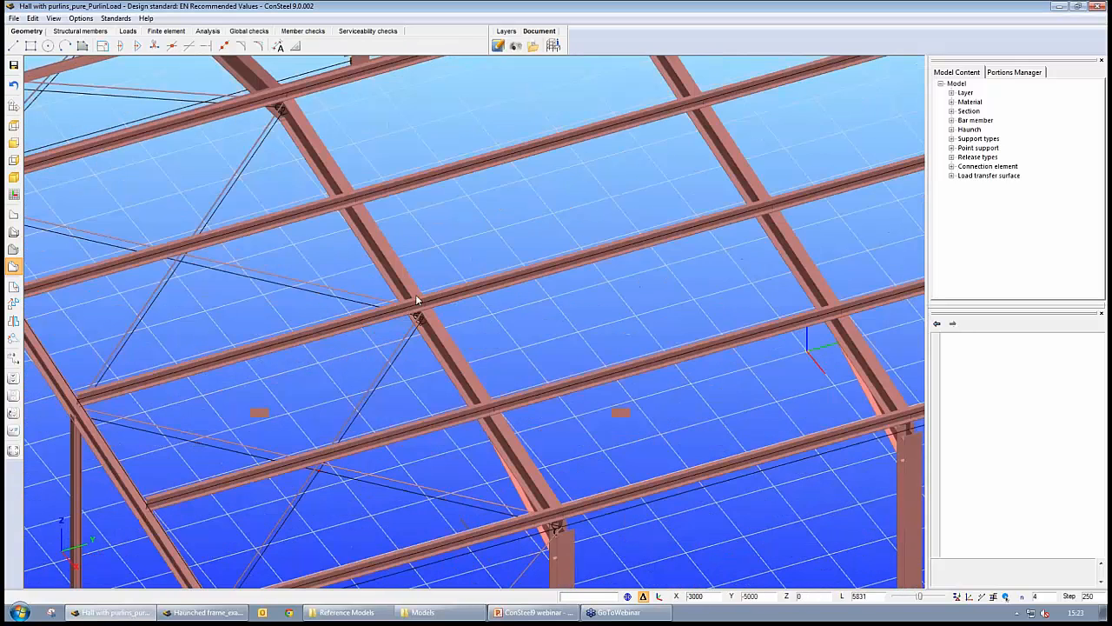
scroll(398, 506, down, 5)
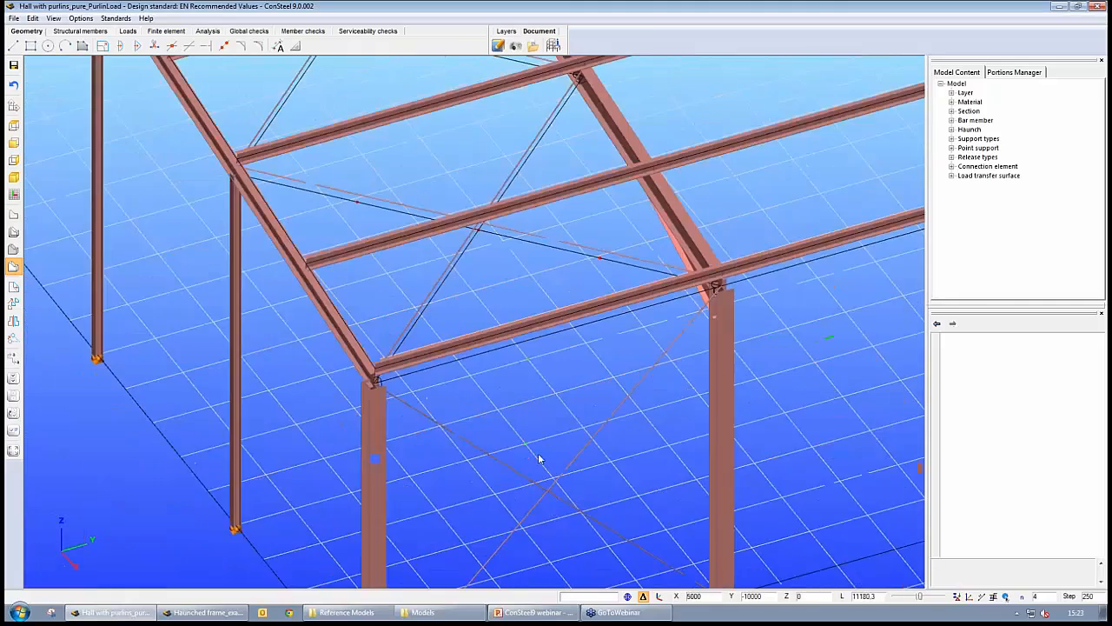
alt+middle_drag(465, 460, 497, 447)
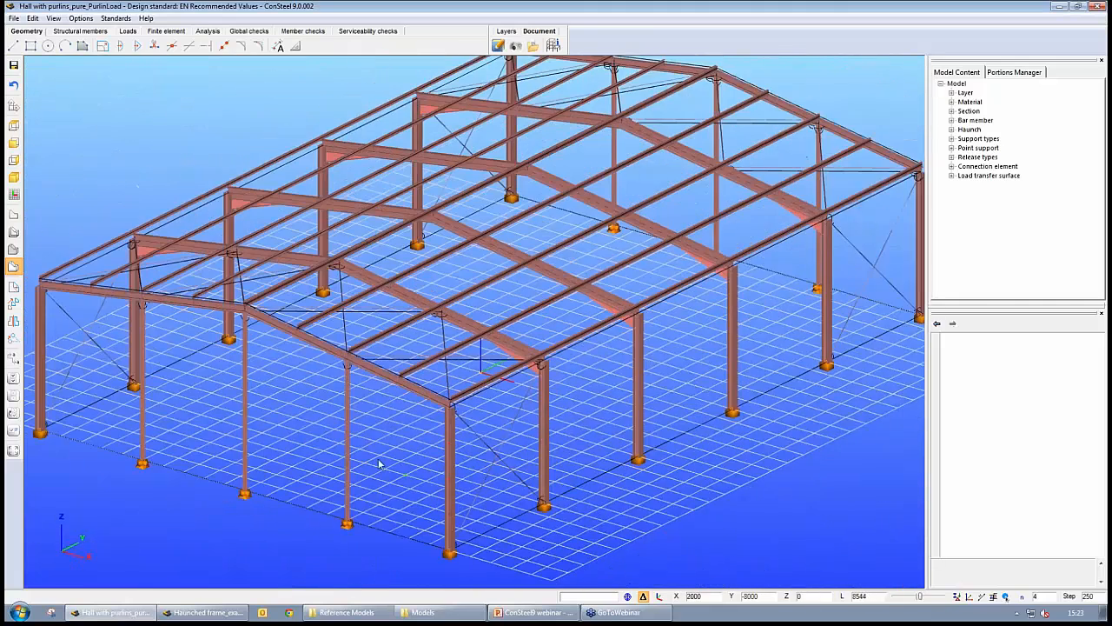
middle_drag(380, 462, 499, 440)
scroll(376, 357, up, 4)
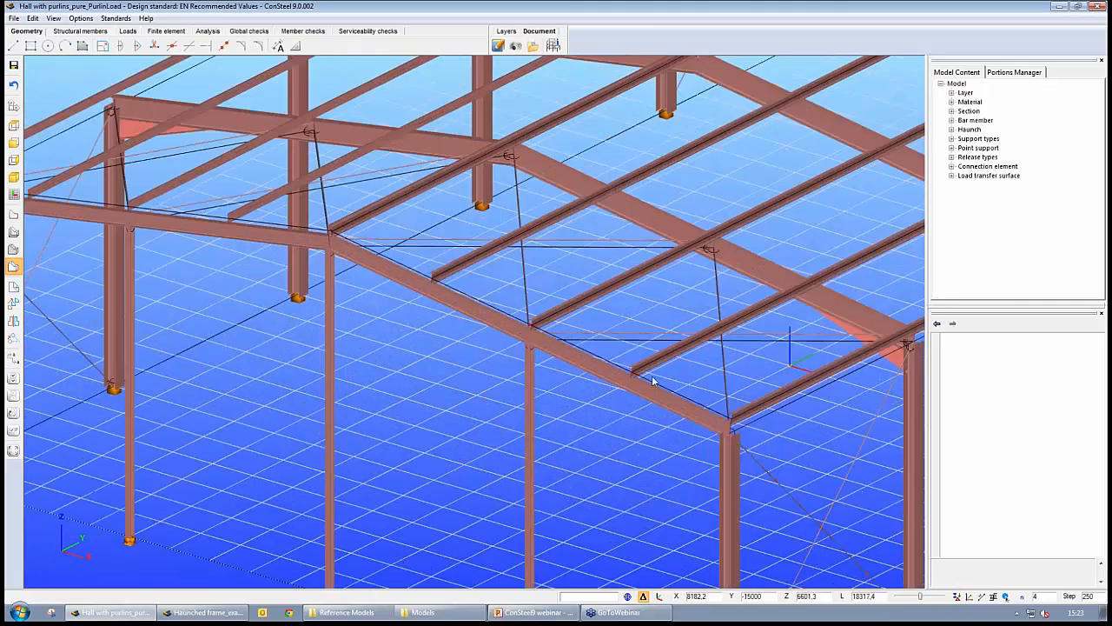
click(13, 194)
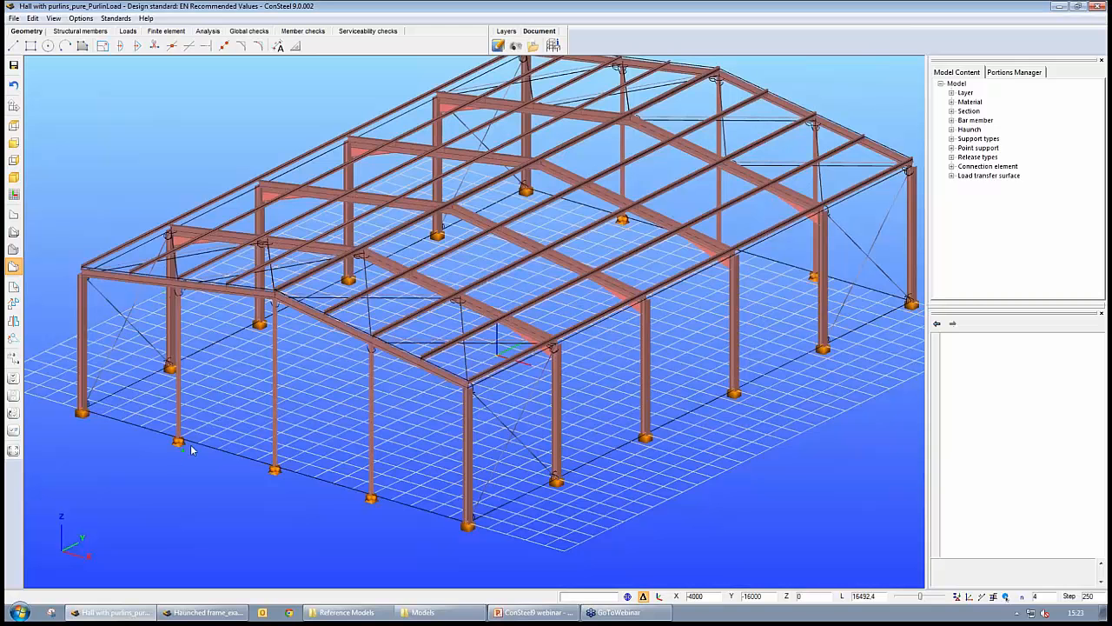
scroll(656, 461, down, 2)
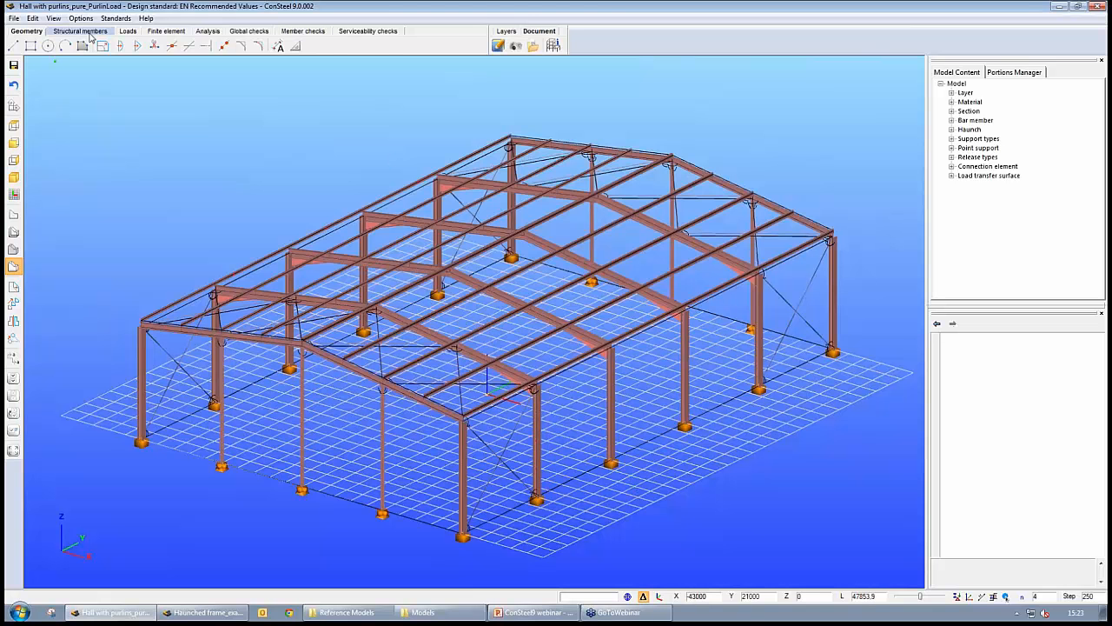
click(128, 30)
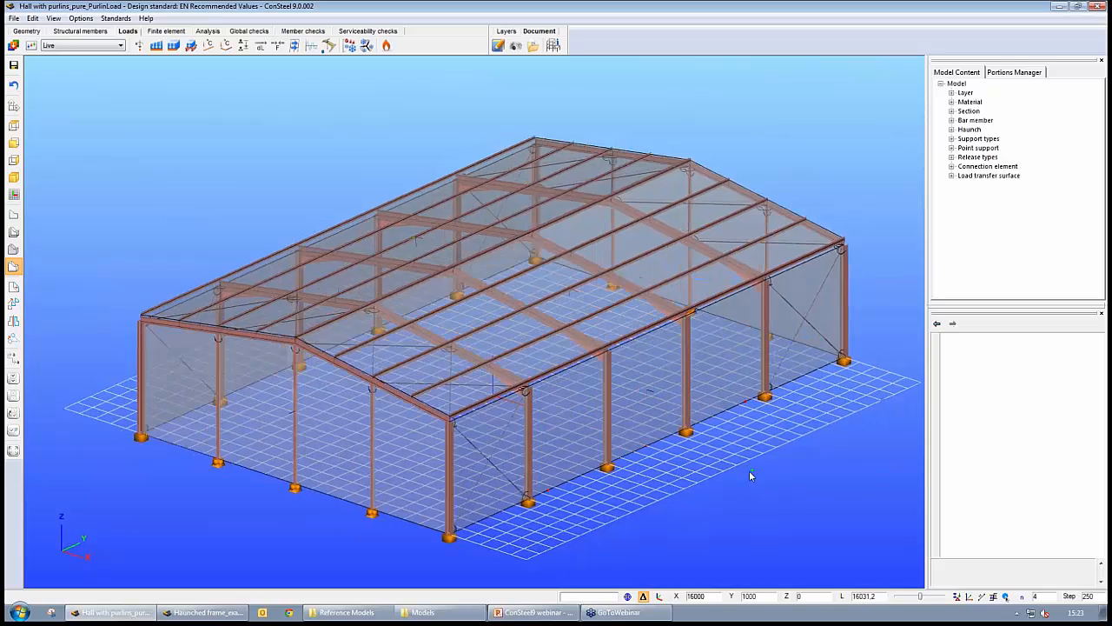
mouse_move(750, 470)
middle_down()
mouse_move(759, 436)
mouse_move(732, 474)
middle_up()
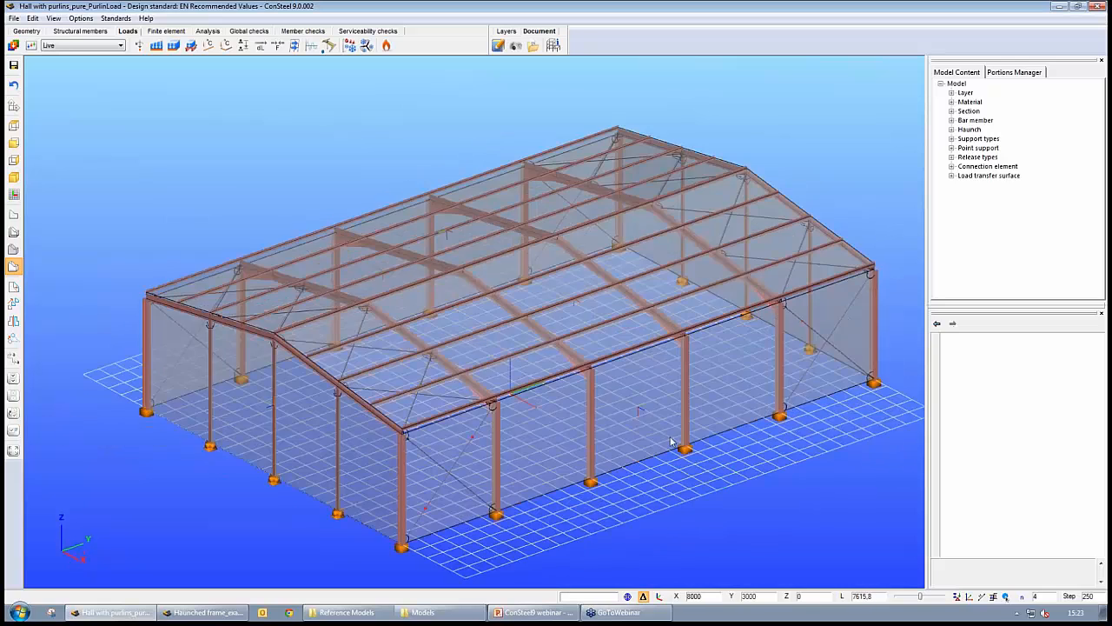
- Review the load cases and load groups, checking the Live case under the Persistent group
middle_drag(671, 442, 665, 467)
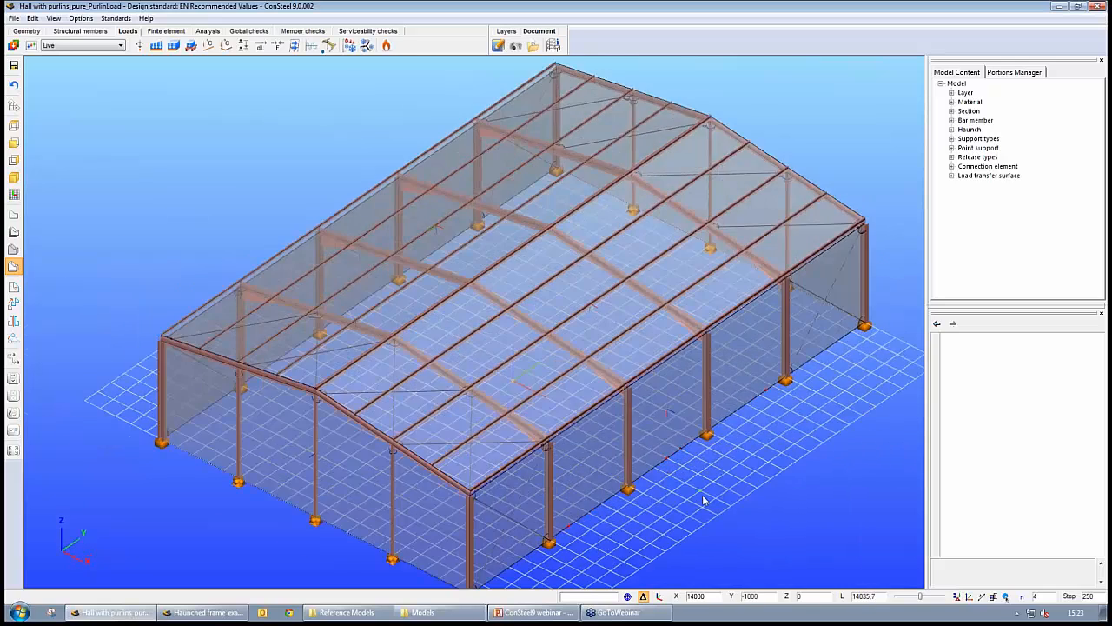
scroll(704, 500, up, 5)
scroll(704, 500, down, 4)
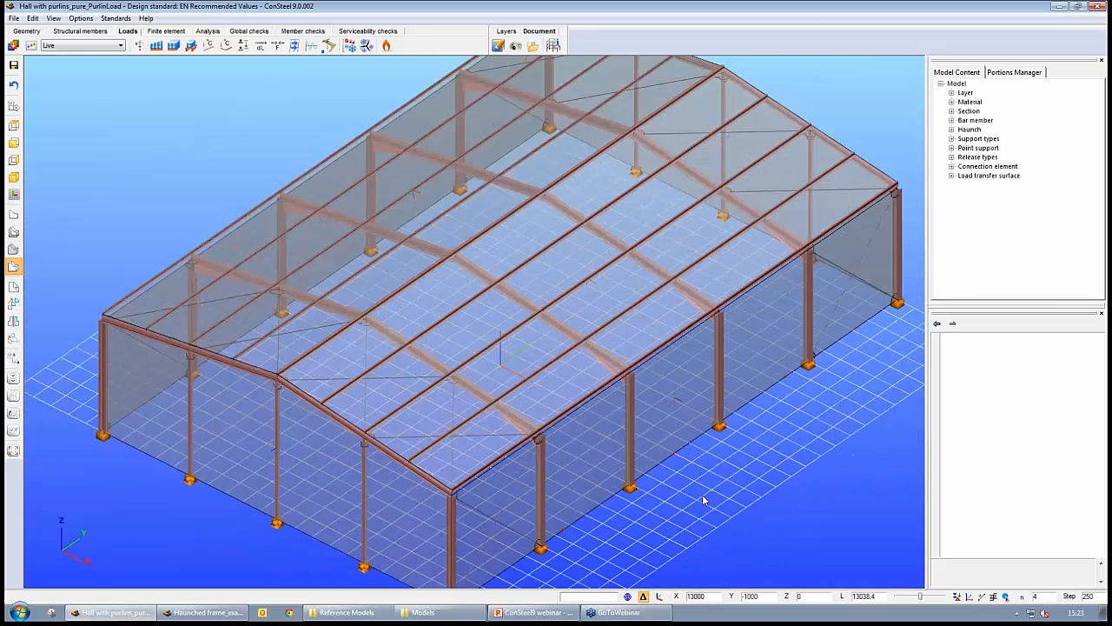
middle_drag(685, 516, 862, 439)
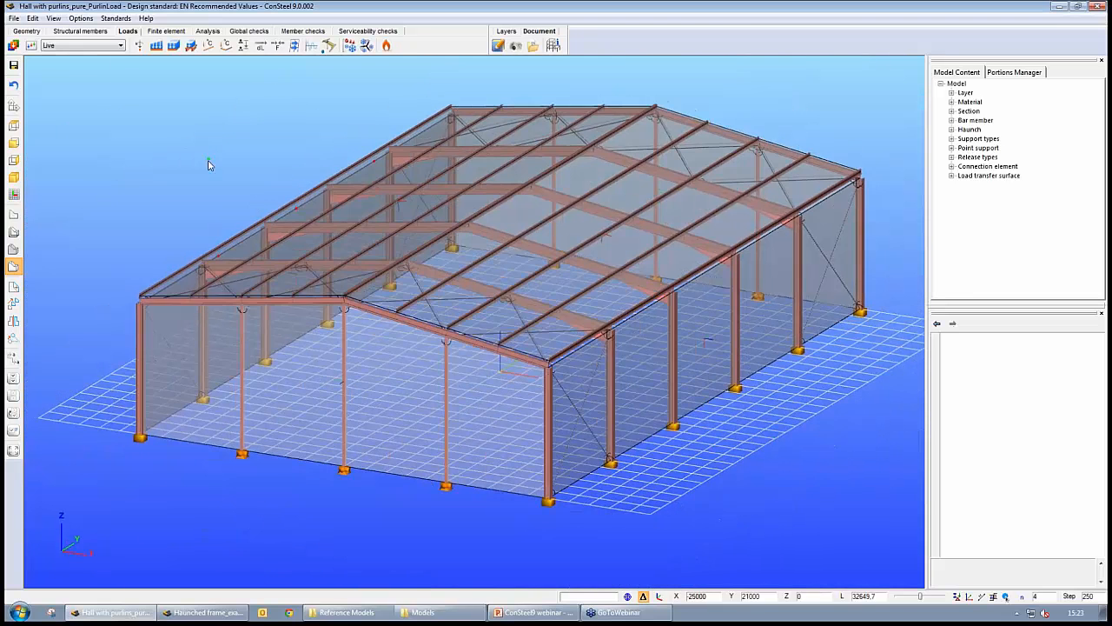
click(13, 45)
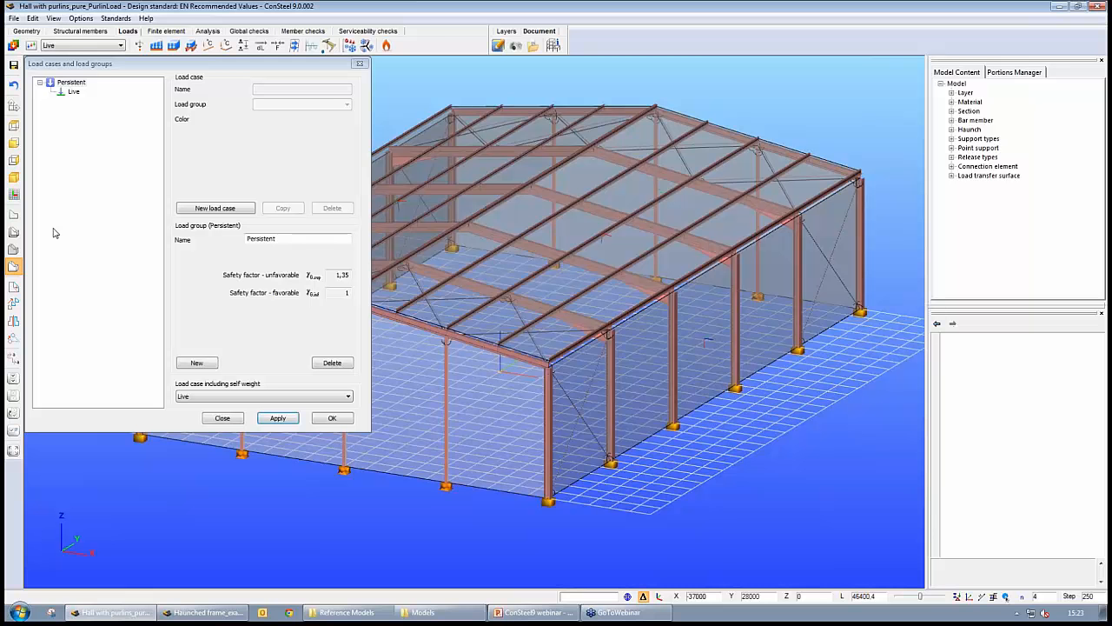
click(75, 92)
click(359, 64)
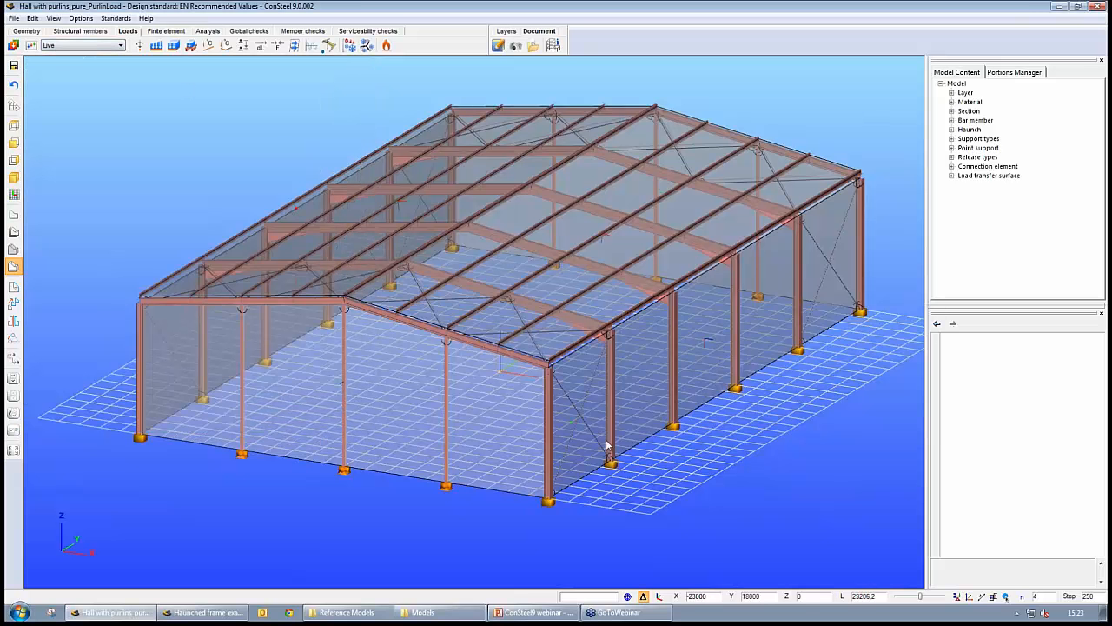
- Inspect the properties of the side wall's load transfer surface, then clear the selection
middle_drag(767, 437, 748, 444)
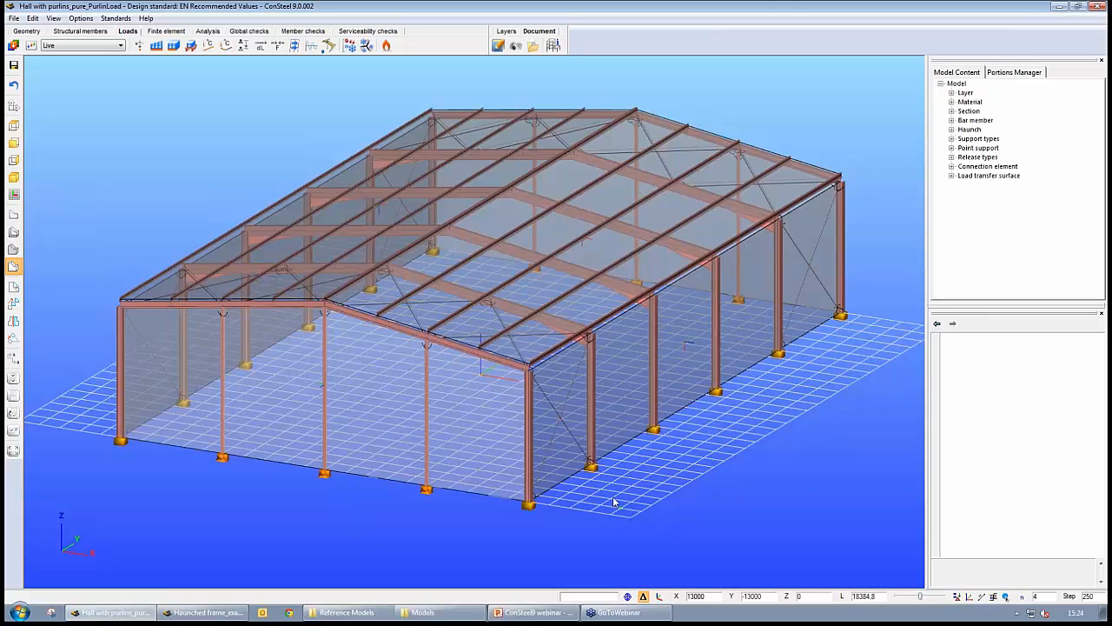
middle_drag(614, 502, 454, 423)
click(455, 422)
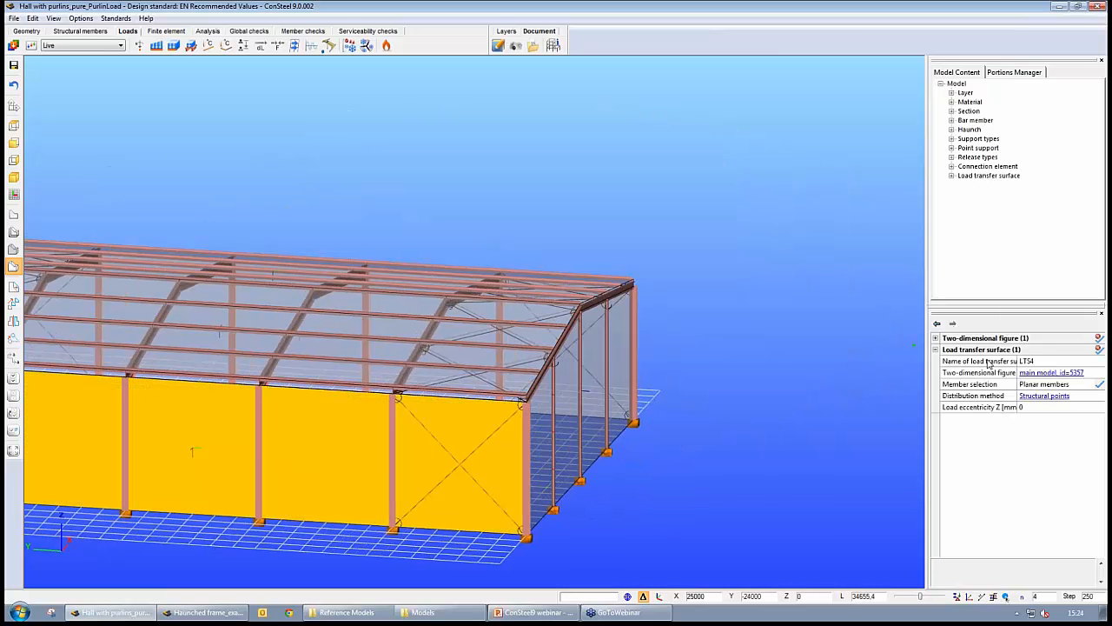
middle_drag(671, 432, 638, 515)
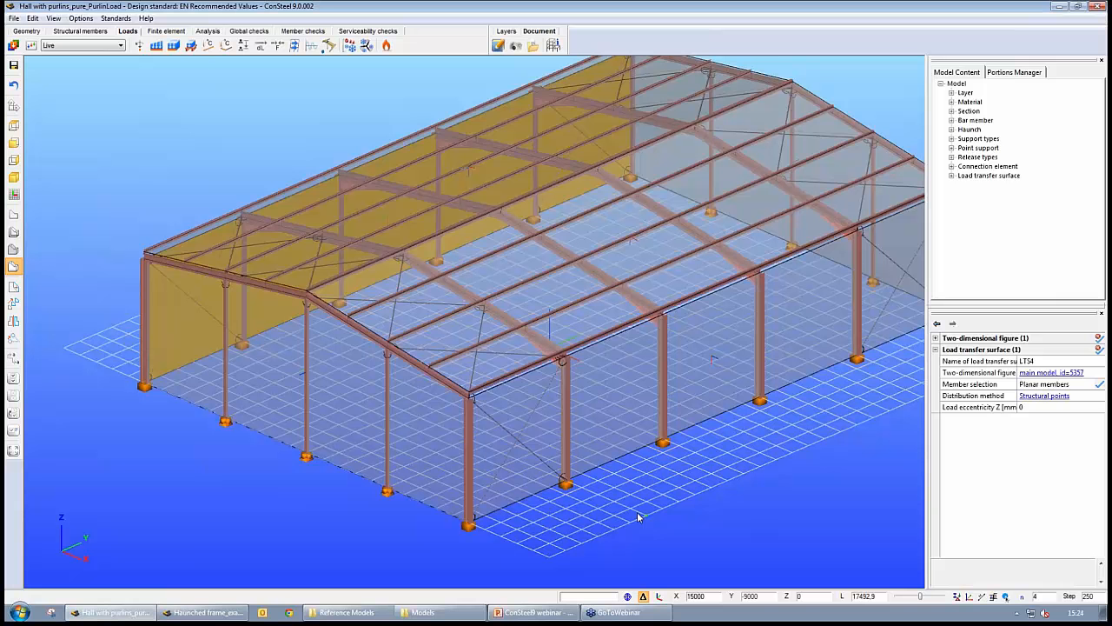
key(Escape)
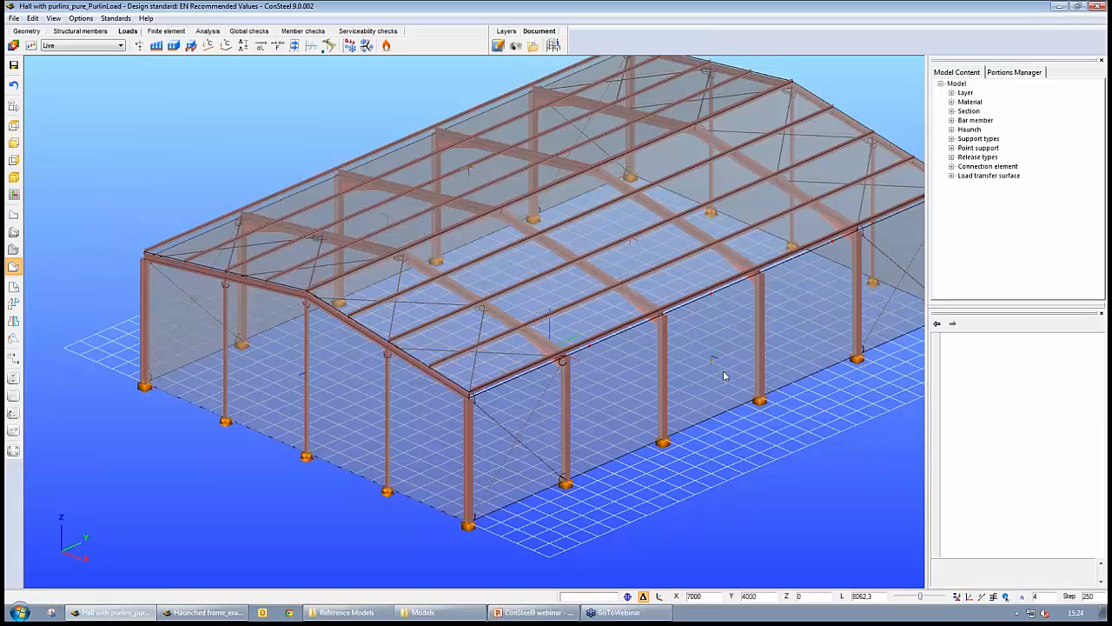
- Inspect the roof slope's load transfer surface and the purlins in its member selection
mouse_move(724, 372)
middle_down()
mouse_move(729, 400)
mouse_move(746, 384)
mouse_move(716, 390)
middle_up()
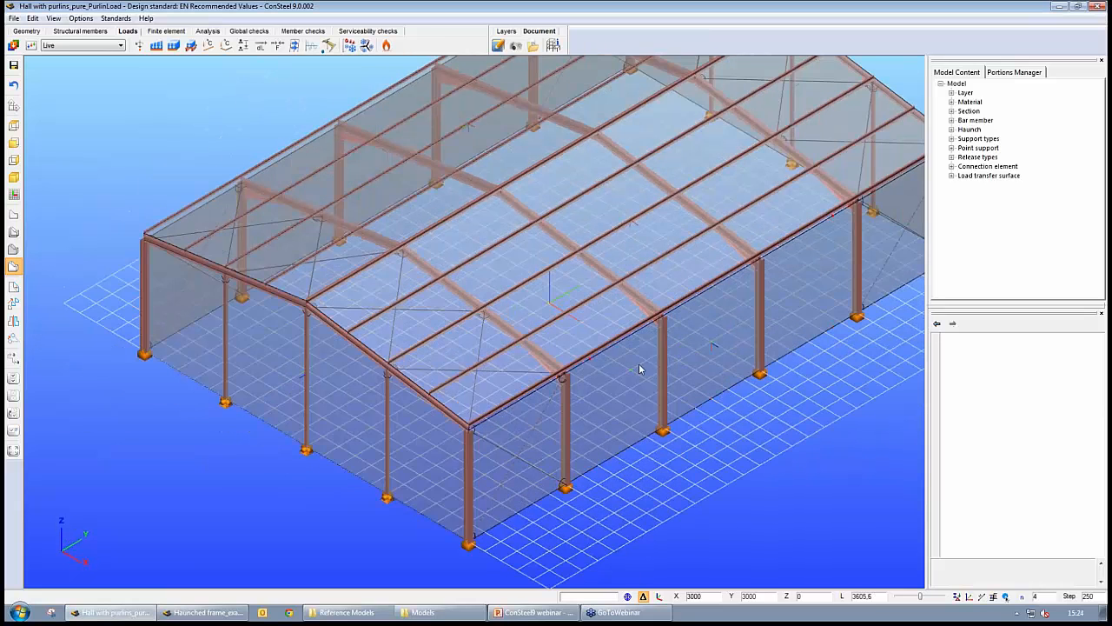
middle_drag(640, 369, 625, 248)
click(623, 251)
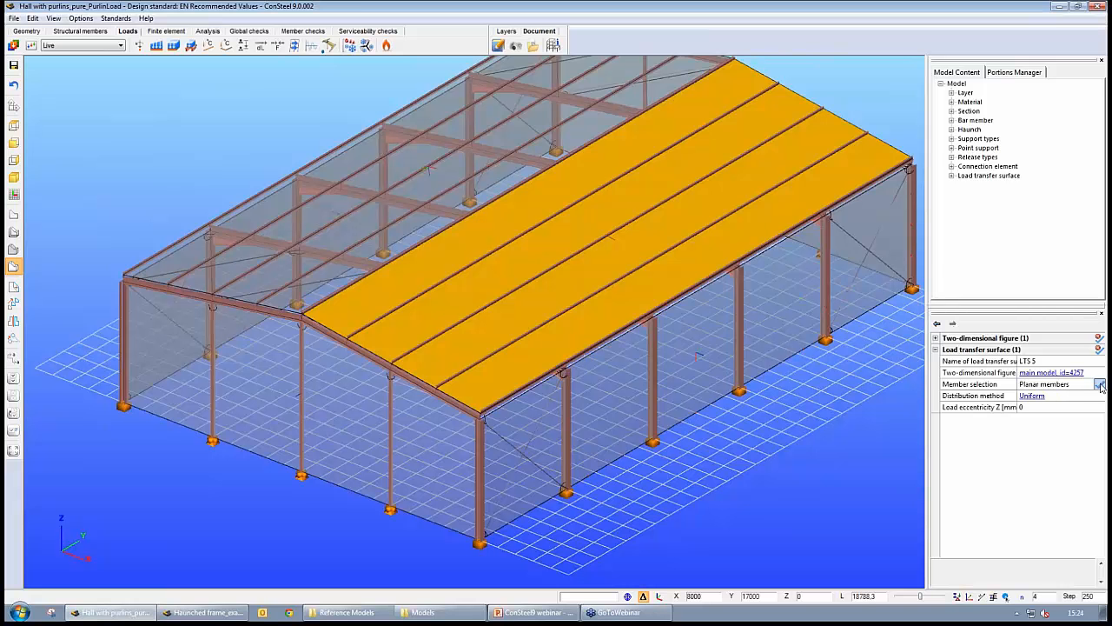
click(1101, 385)
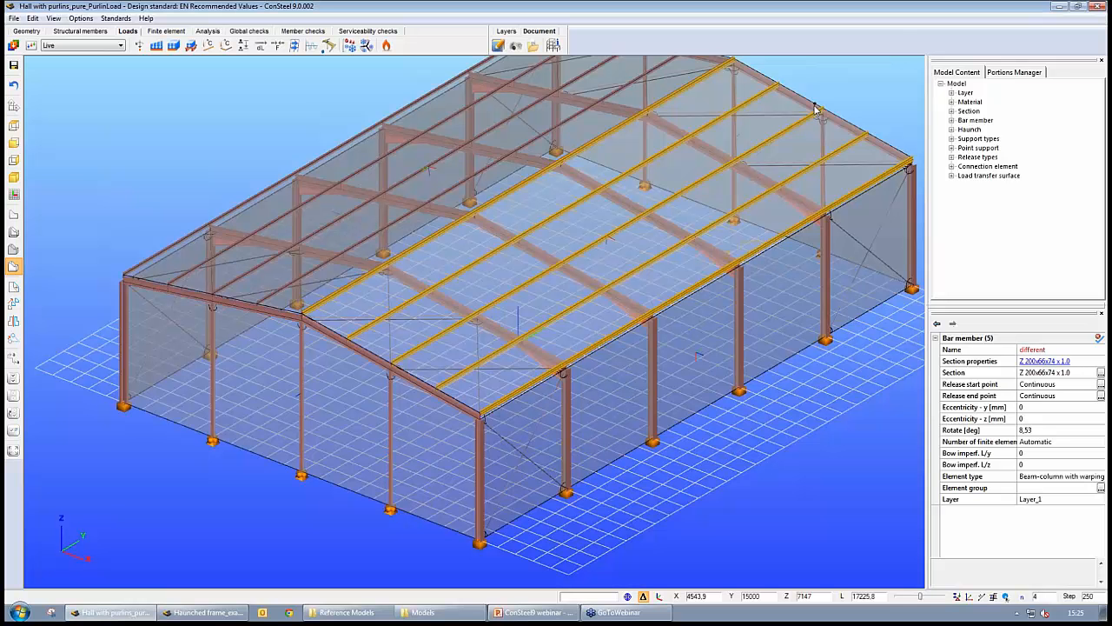
click(799, 318)
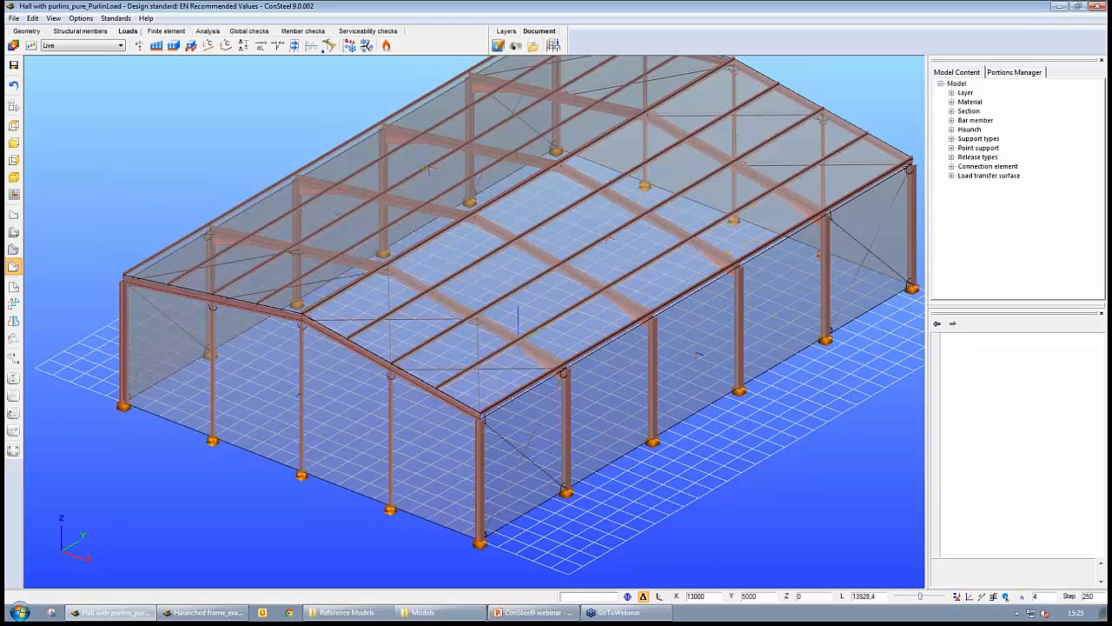
- Select the load transfer surfaces on both roof slopes to compare their properties
scroll(736, 411, up, 5)
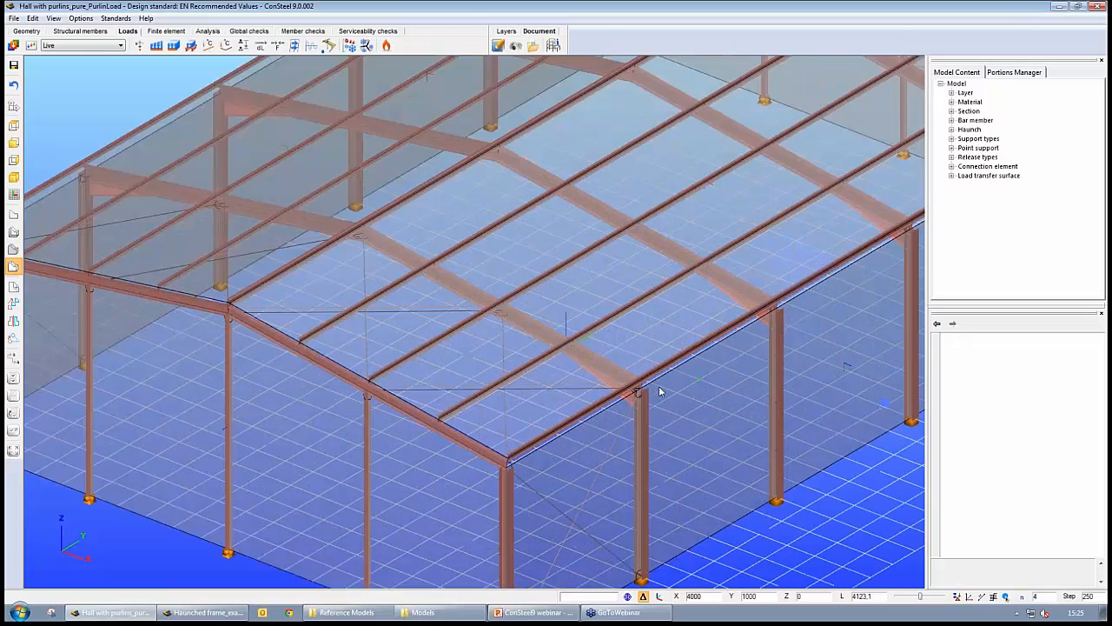
mouse_move(740, 466)
middle_down()
mouse_move(784, 450)
mouse_move(744, 460)
middle_up()
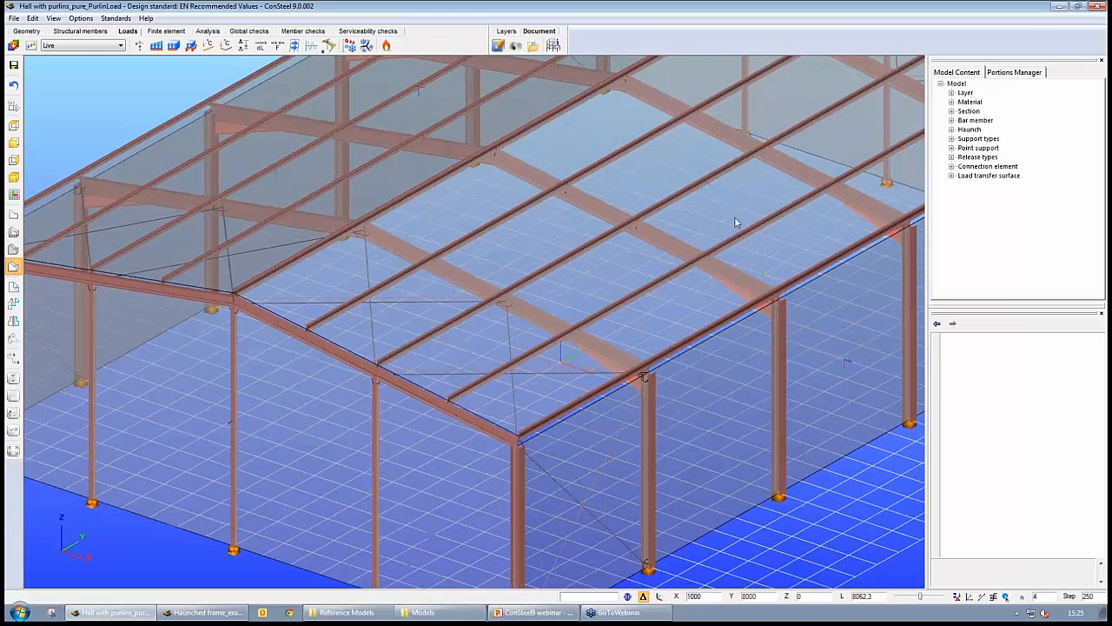
click(735, 216)
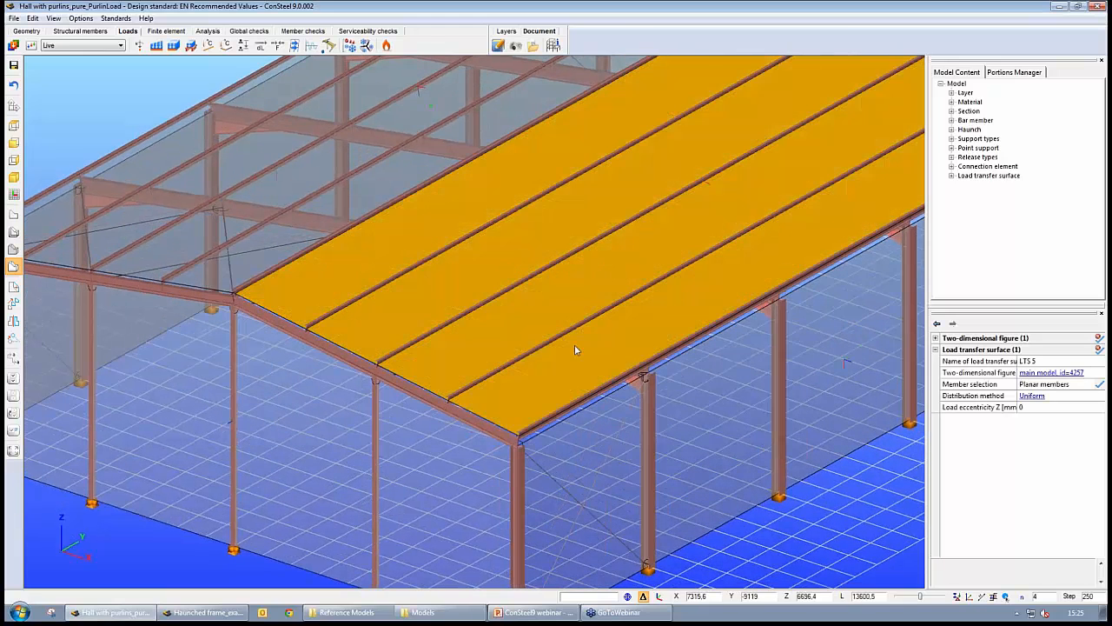
middle_drag(576, 348, 467, 376)
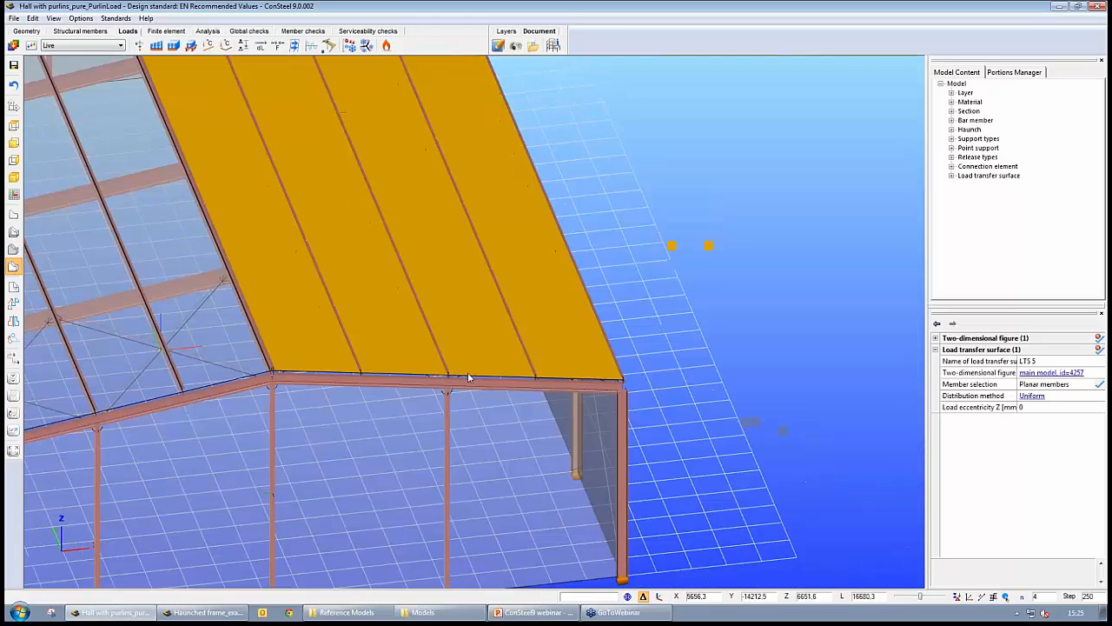
click(443, 223)
click(80, 30)
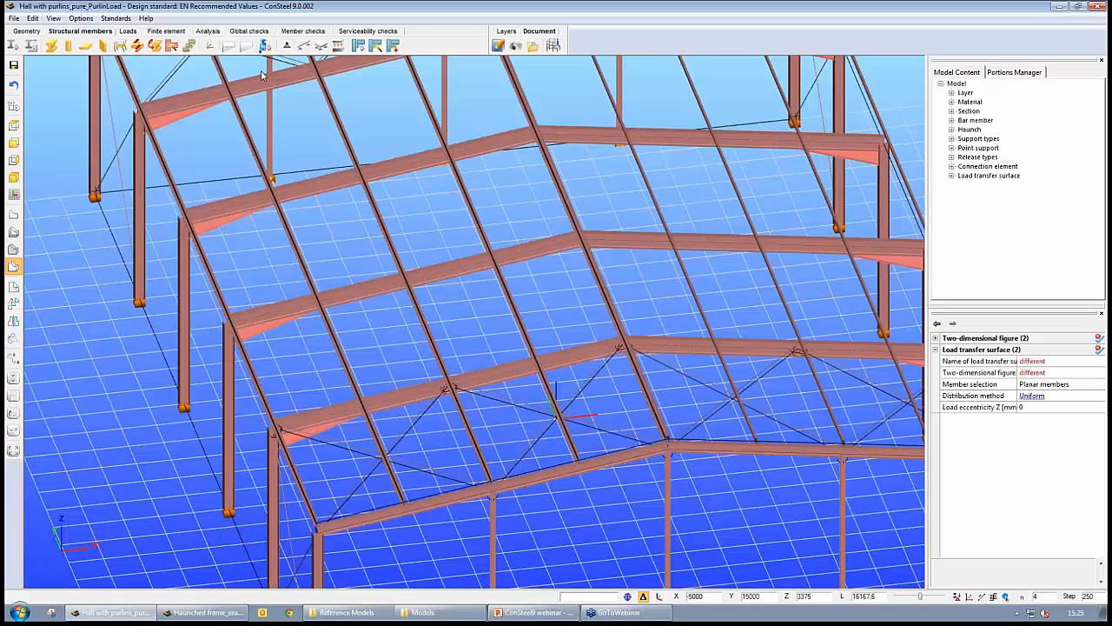
click(209, 46)
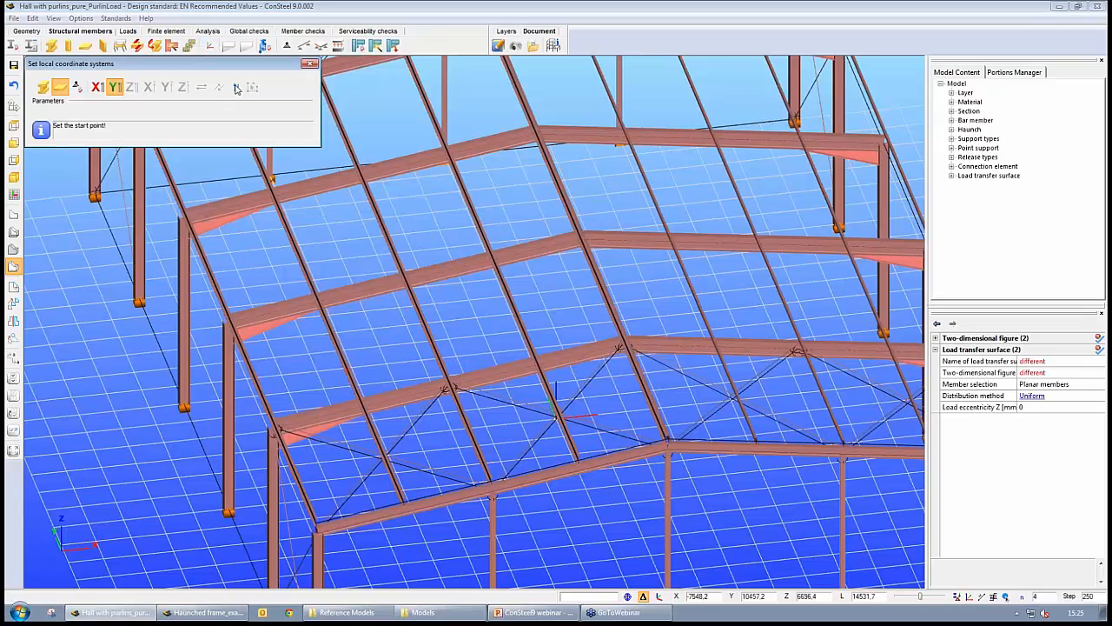
click(235, 86)
click(309, 65)
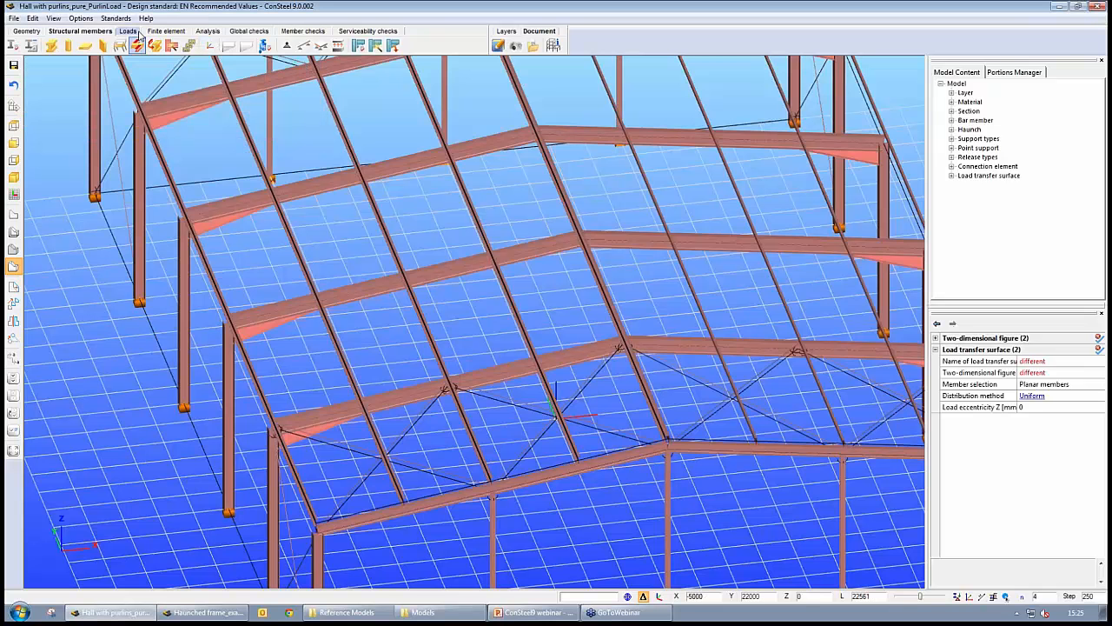
click(127, 30)
- View the roof surfaces from the gable end, then clear the selection
middle_drag(535, 246, 520, 214)
middle_drag(688, 315, 590, 268)
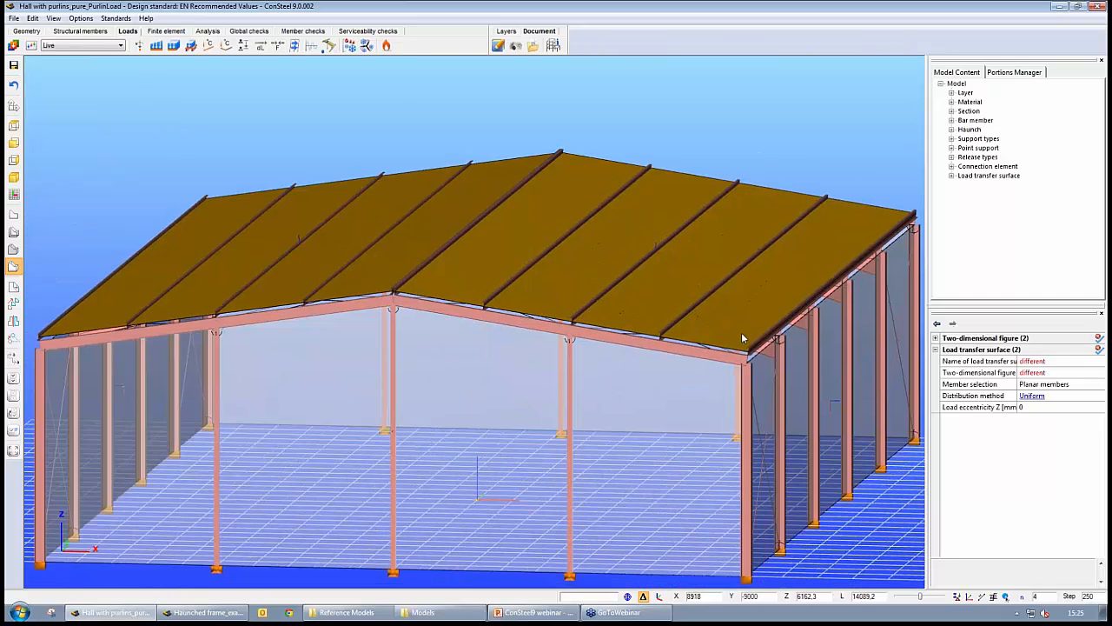
alt+middle_drag(741, 333, 735, 335)
key(Escape)
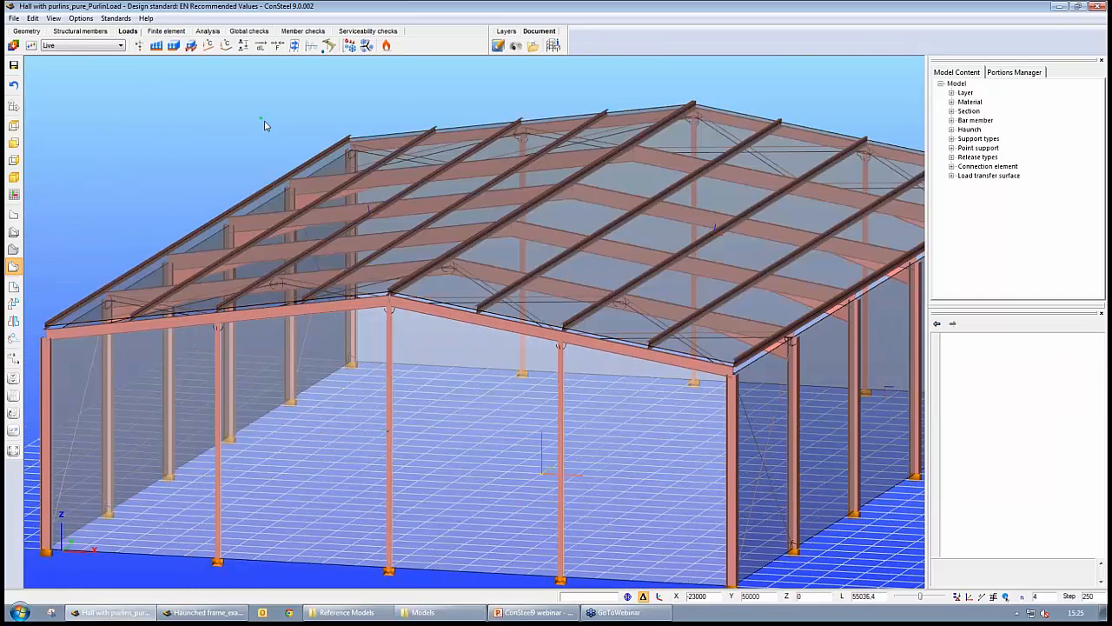
- Apply a surface load of -0.3 kN/m2 in Z to the roof
scroll(144, 161, down, 6)
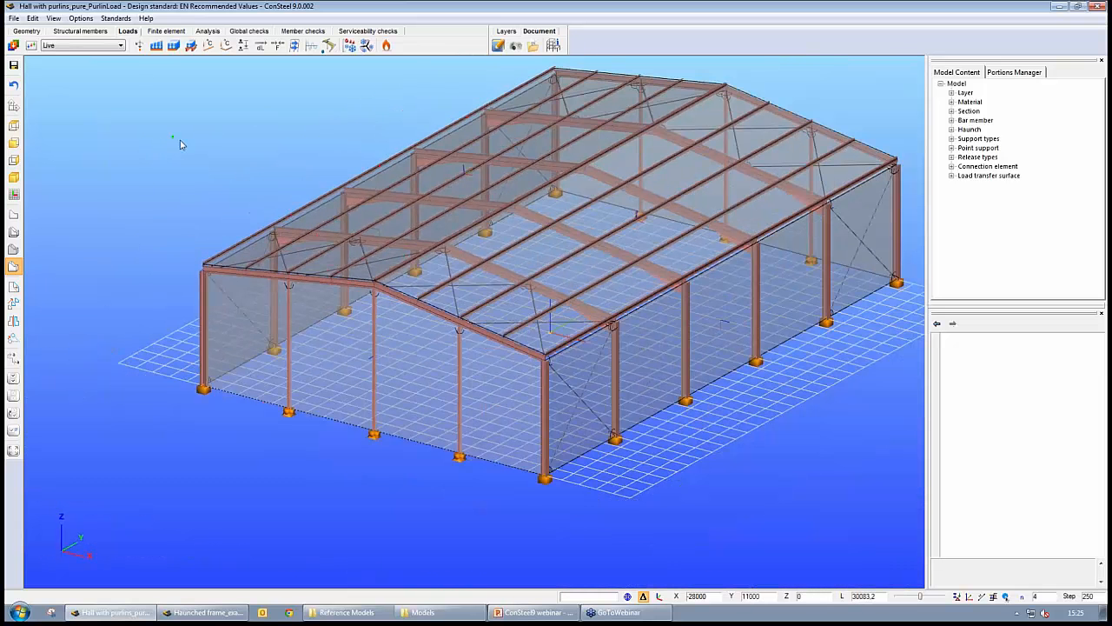
click(175, 46)
key(Return)
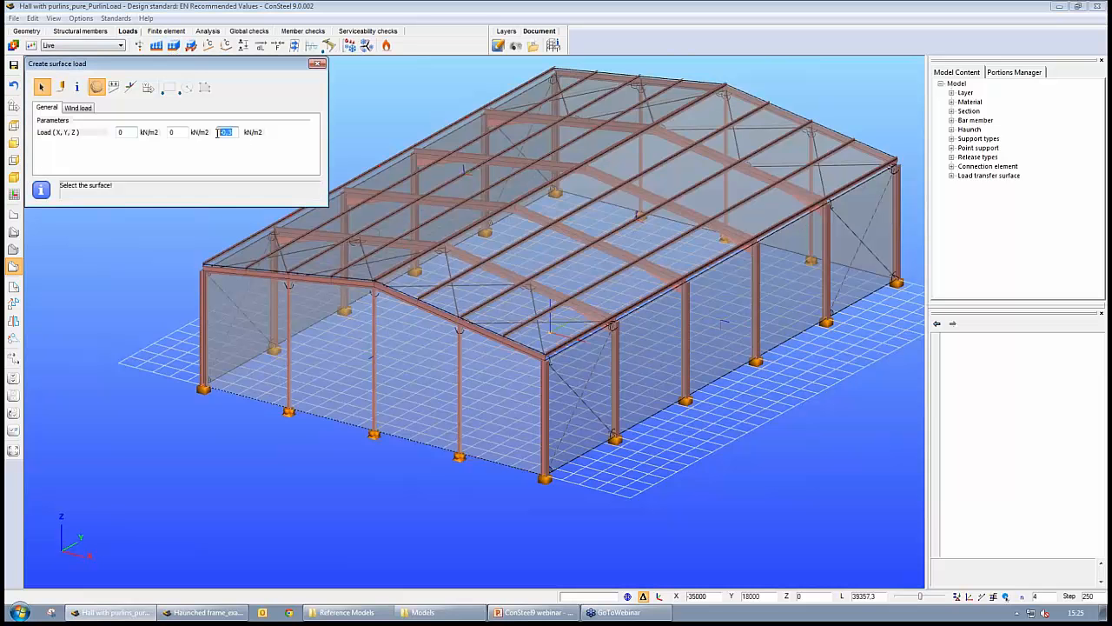
click(645, 235)
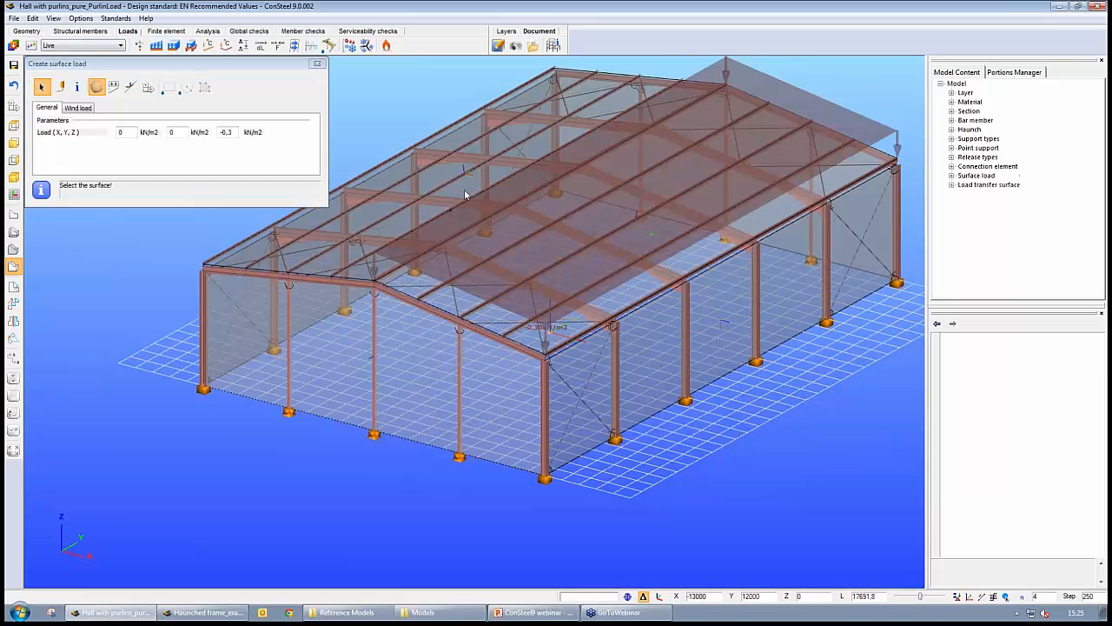
middle_drag(519, 411, 356, 333)
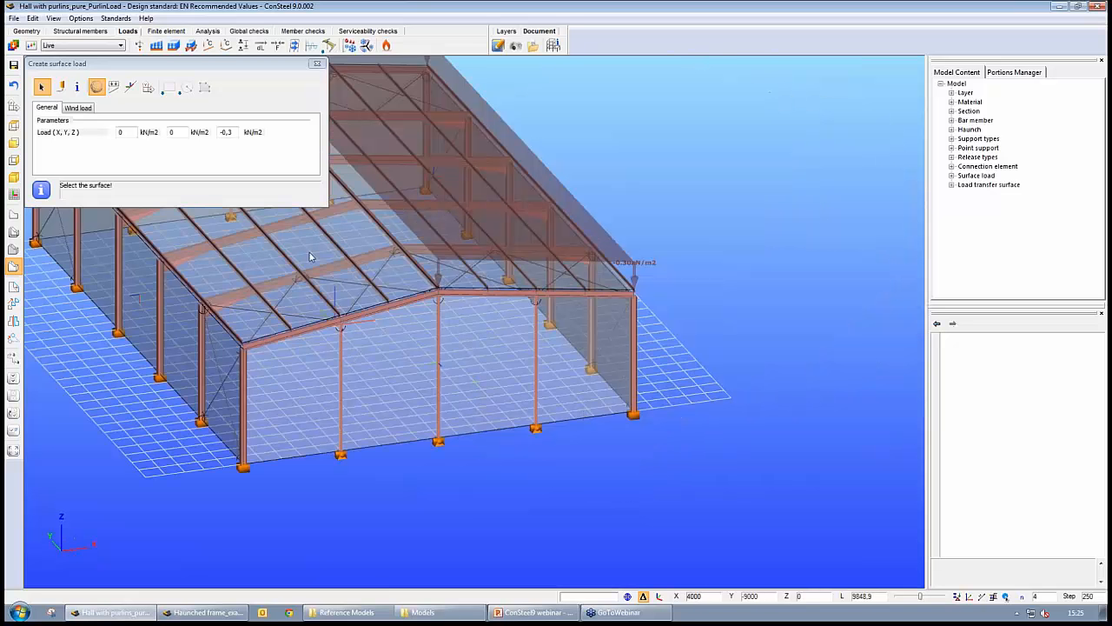
click(317, 65)
- Display the roof surface load distributed as line loads on the purlins
middle_drag(547, 226, 642, 277)
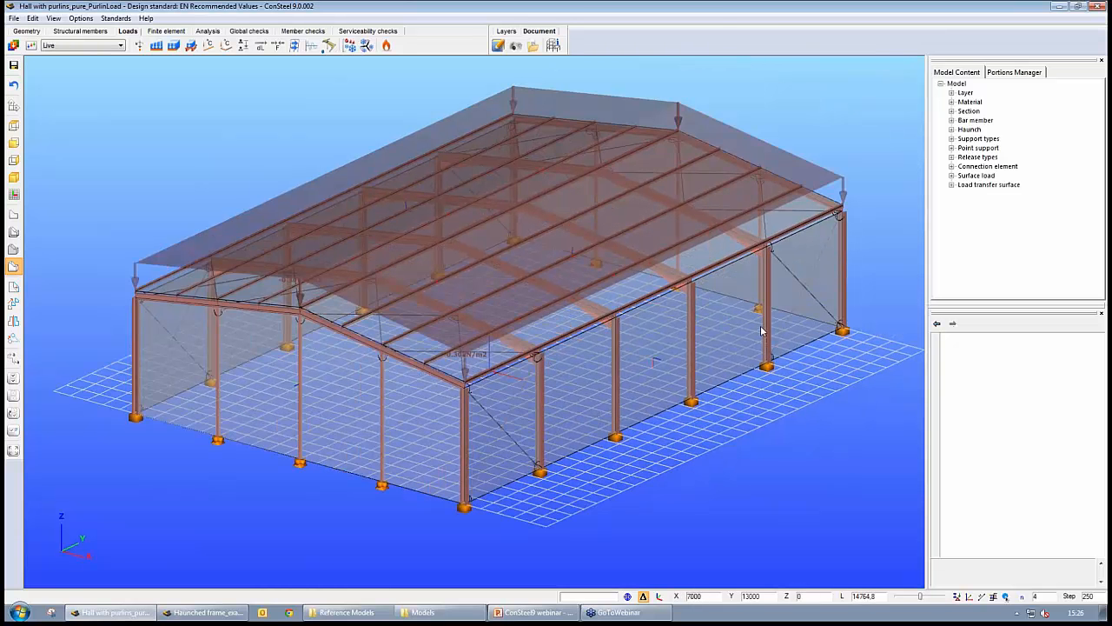
click(968, 596)
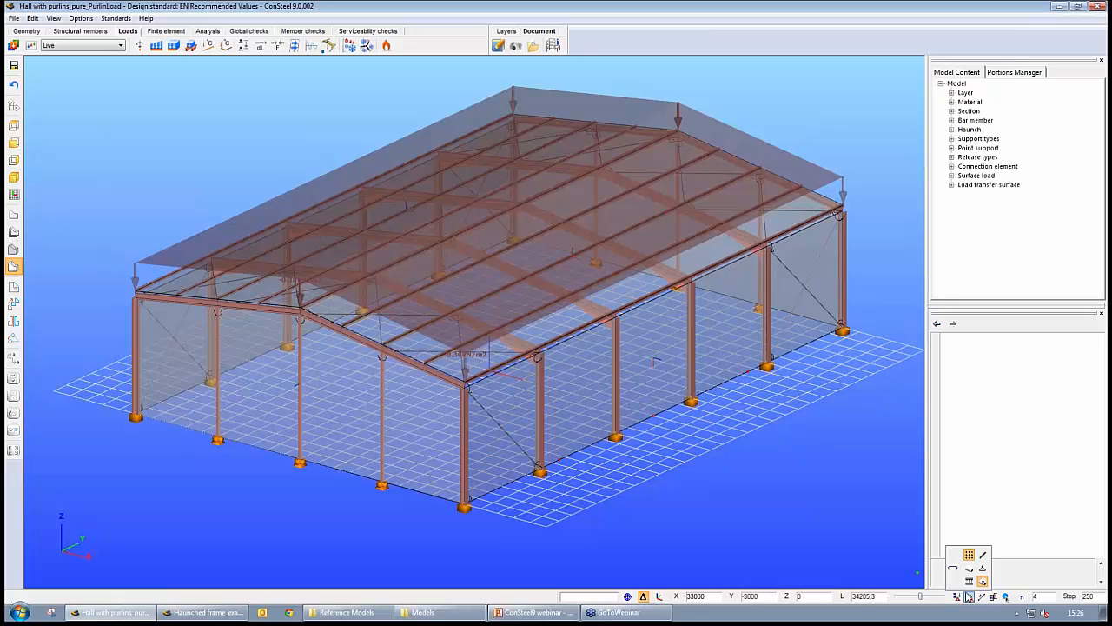
click(981, 580)
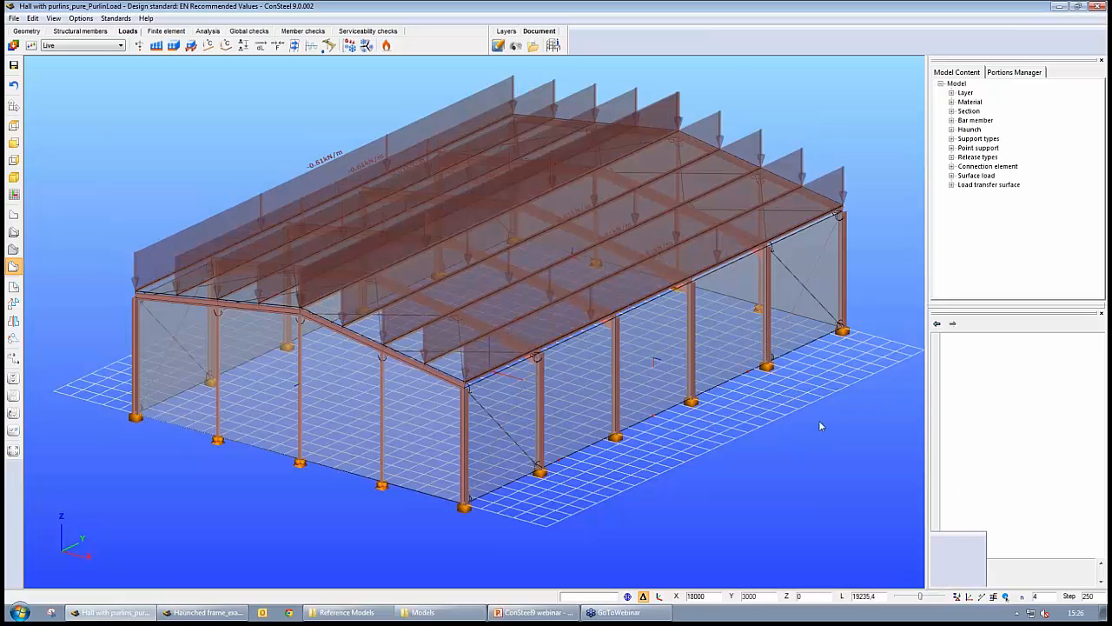
middle_drag(795, 409, 745, 345)
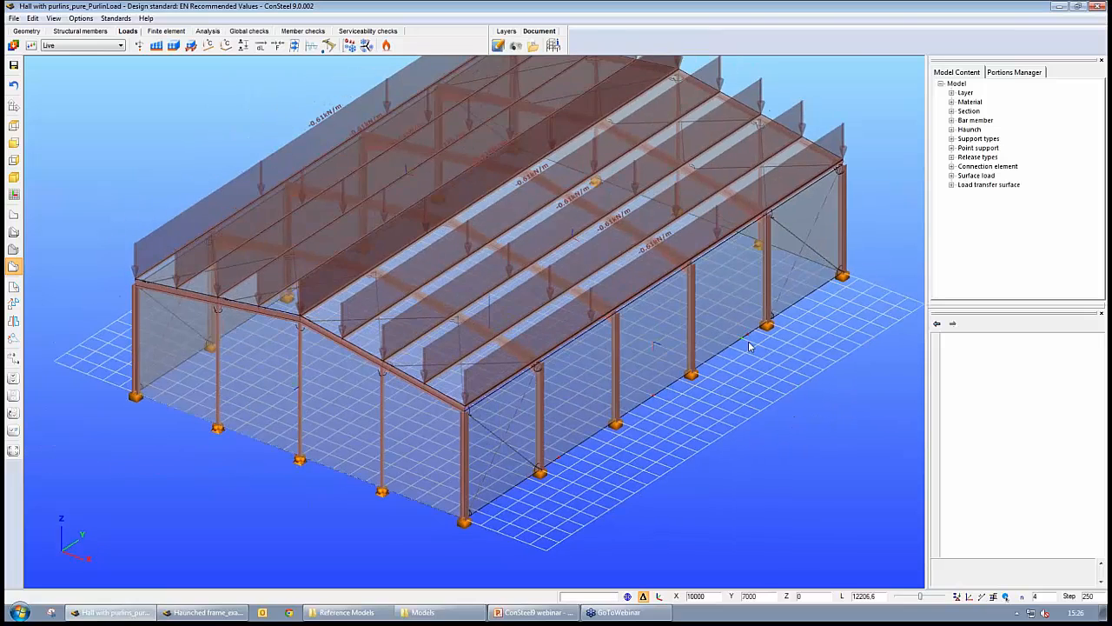
- Set the distribution method of both roof load transfer surfaces to distribute the surface load based on structural points
middle_drag(713, 383, 664, 445)
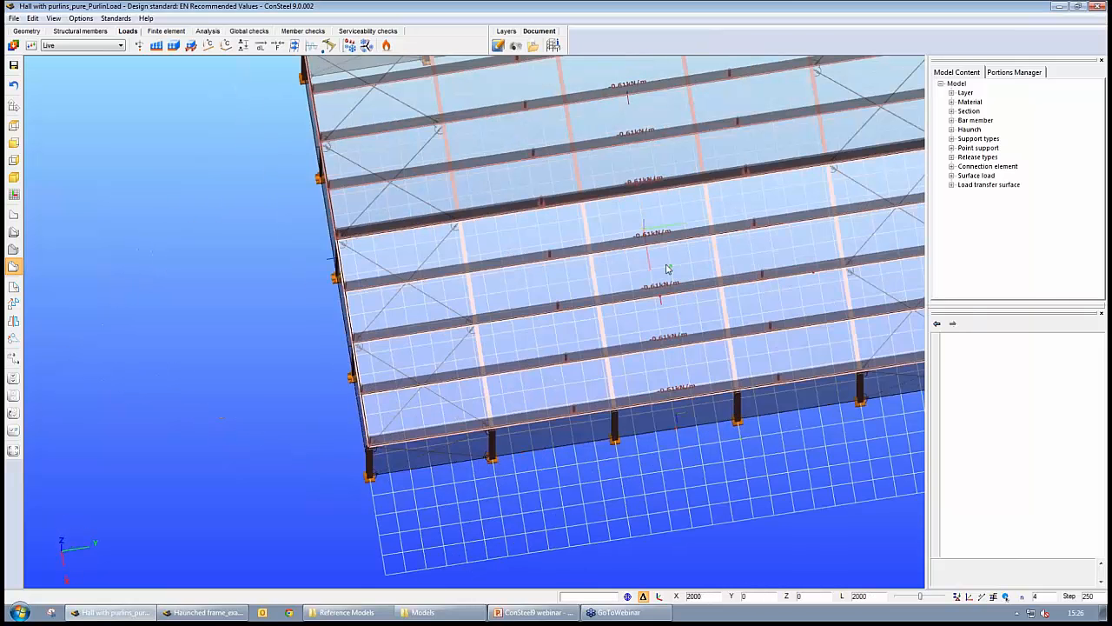
click(636, 189)
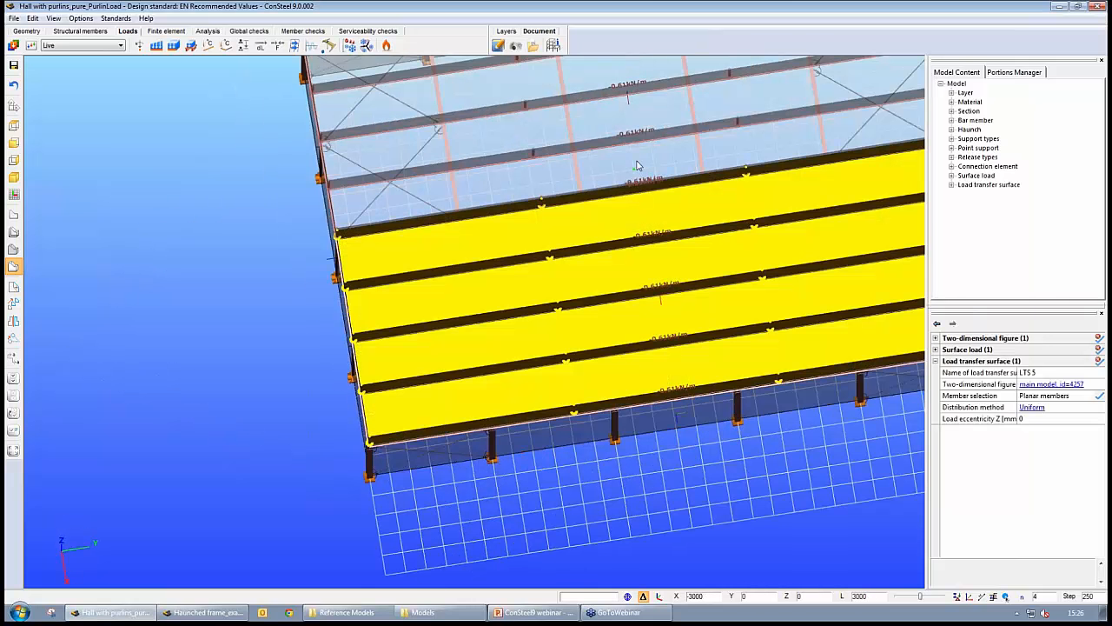
ctrl+click(636, 166)
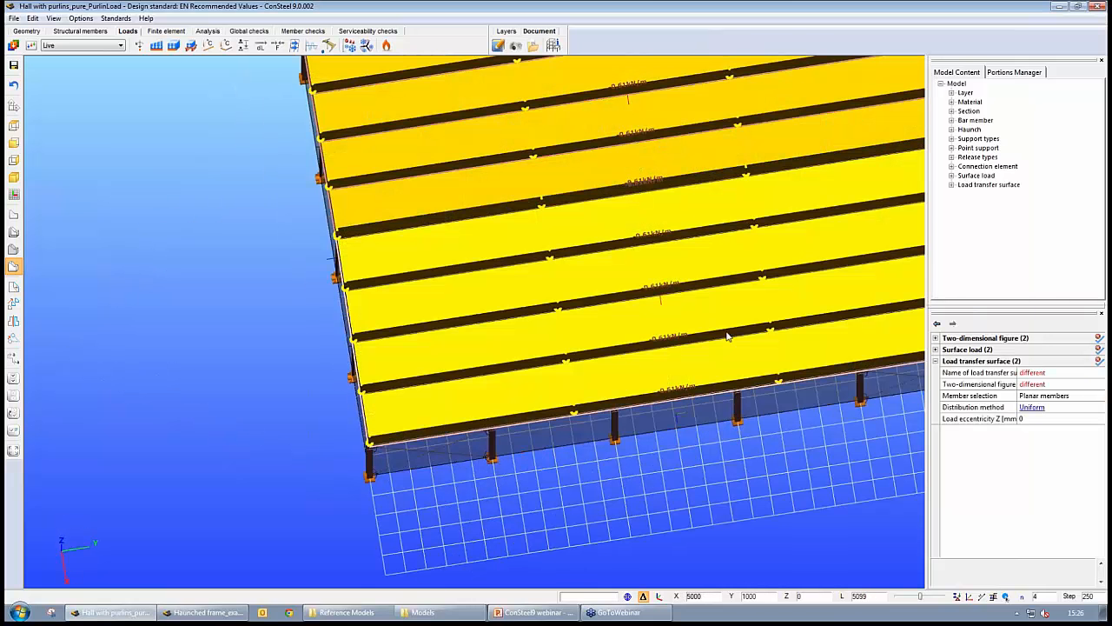
click(1040, 409)
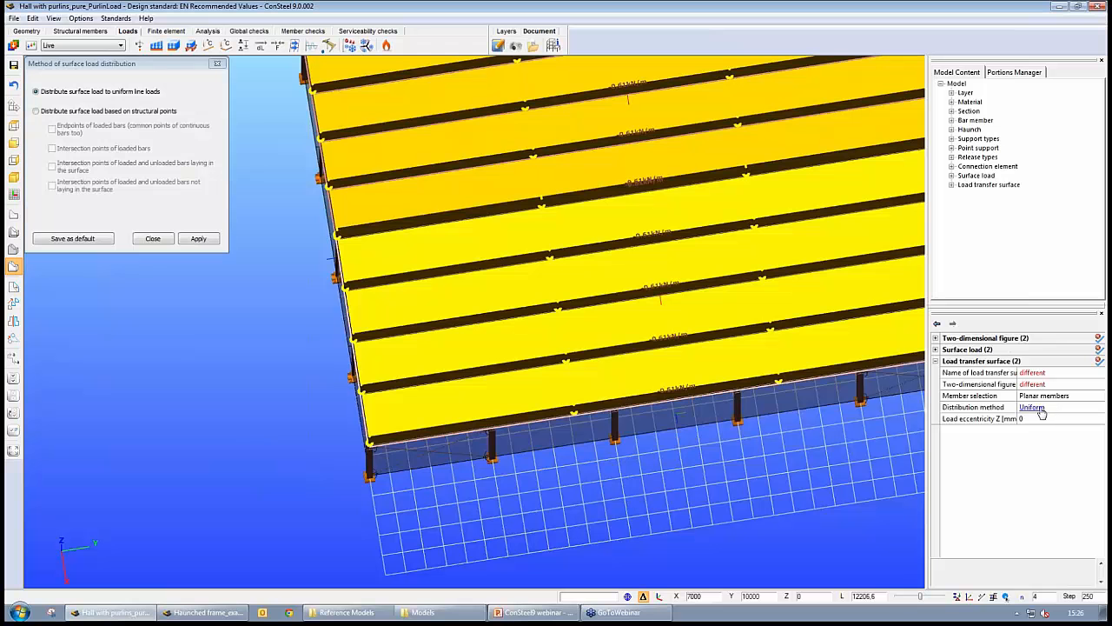
click(36, 111)
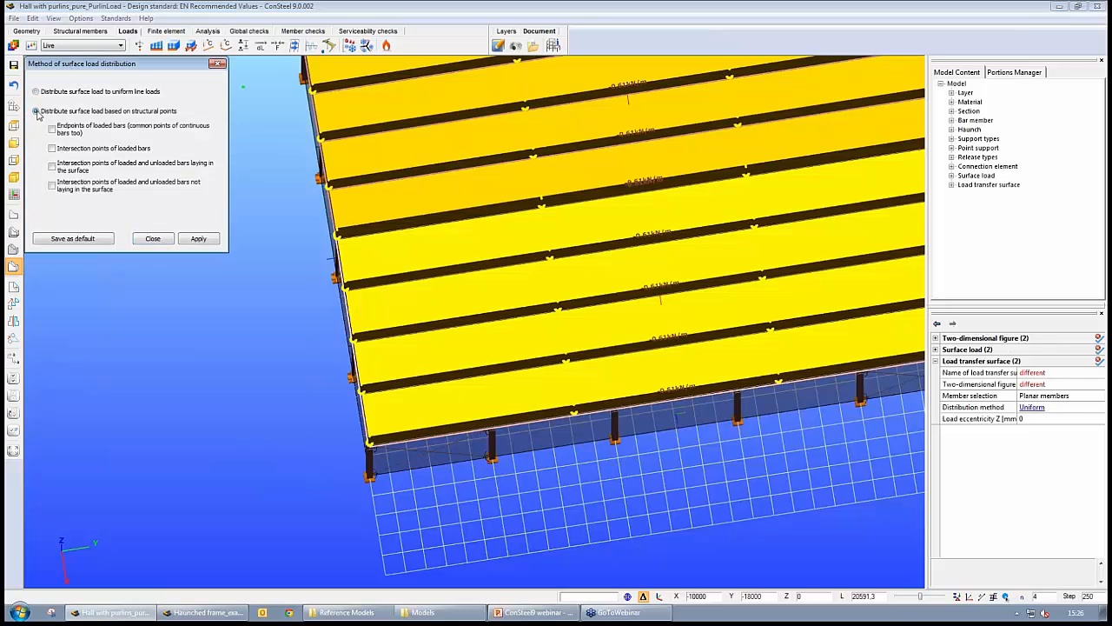
click(201, 240)
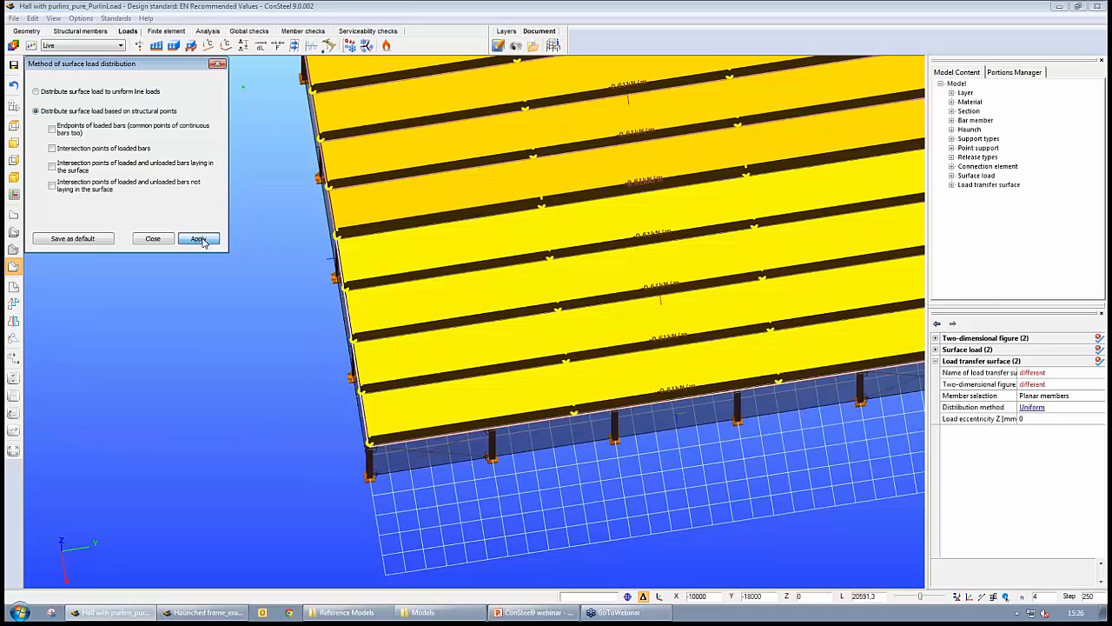
click(217, 66)
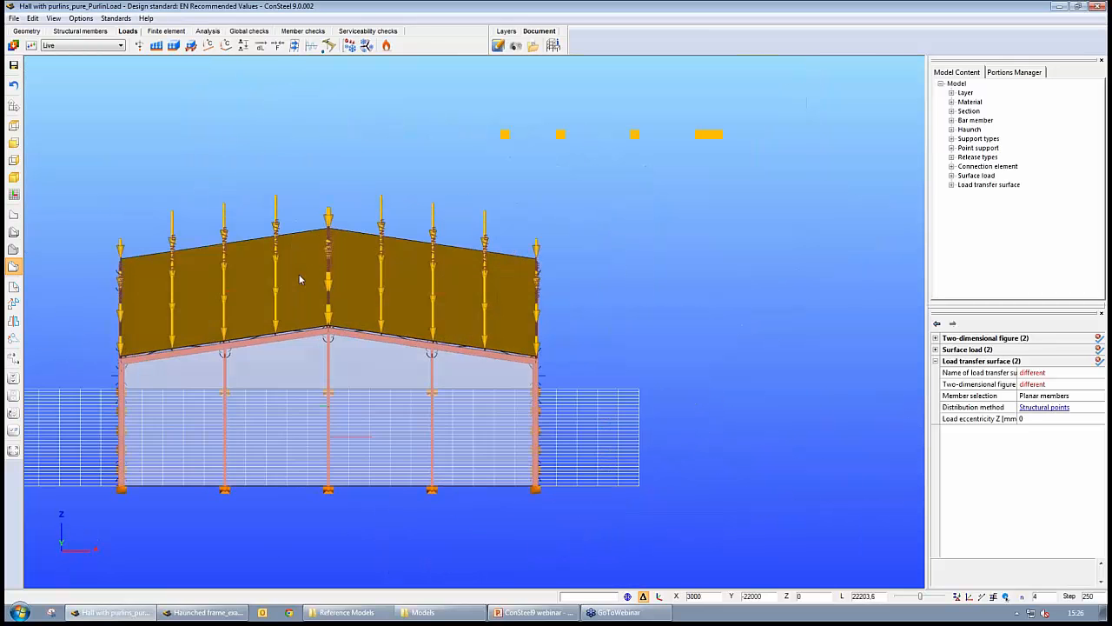
- Deselect the roof surfaces and hide the displayed loads on the model
middle_drag(300, 279, 531, 381)
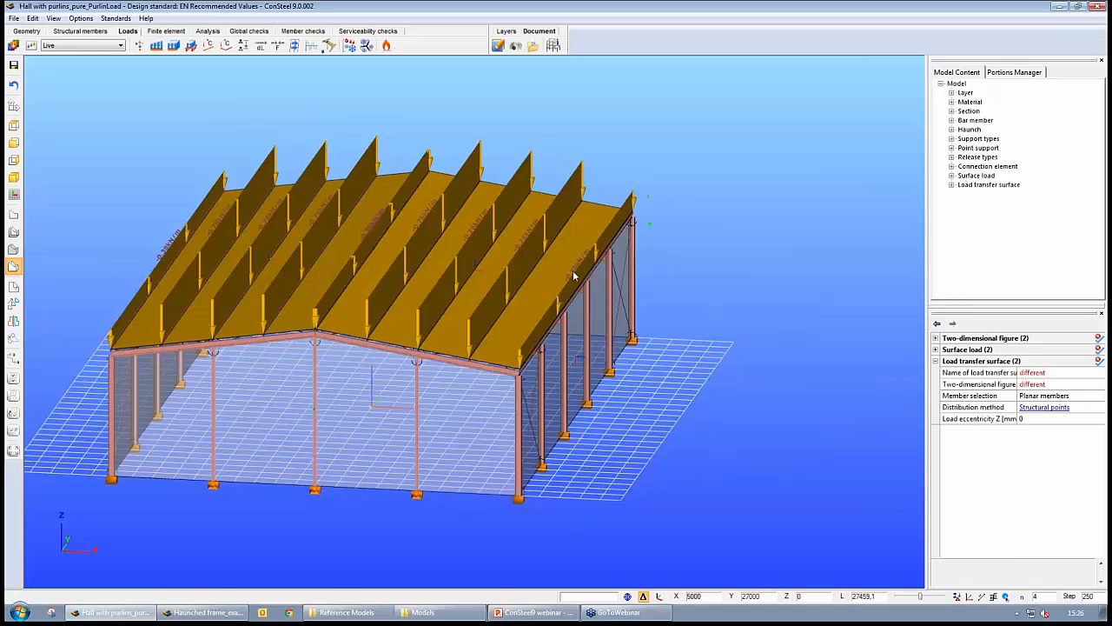
key(Escape)
middle_drag(823, 457, 725, 424)
mouse_move(662, 476)
middle_down()
mouse_move(647, 484)
mouse_move(671, 484)
middle_up()
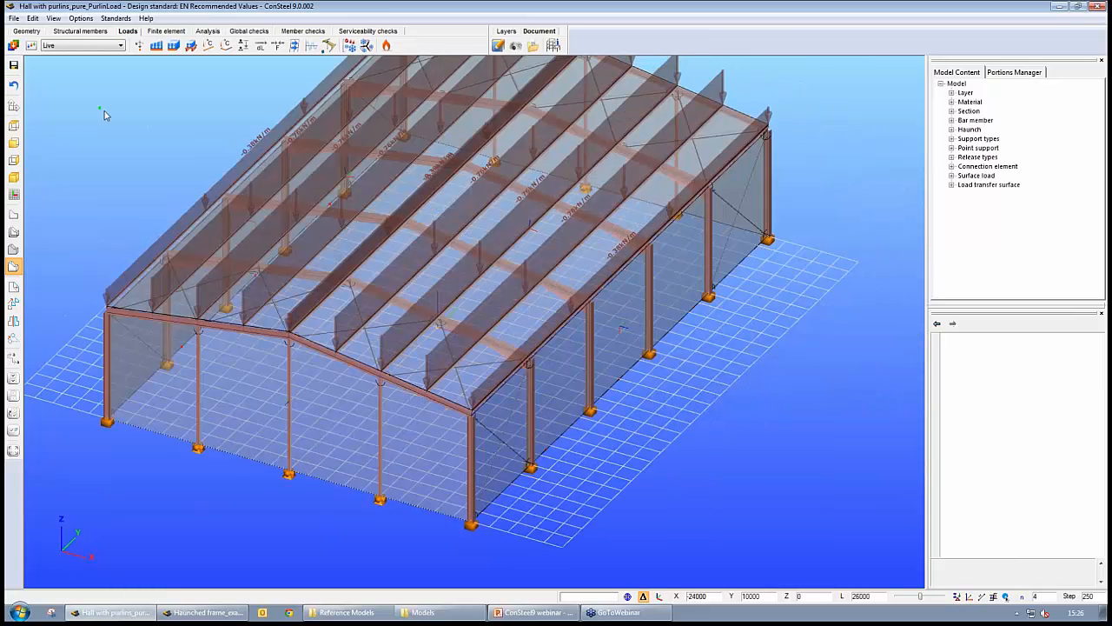
middle_drag(695, 413, 678, 425)
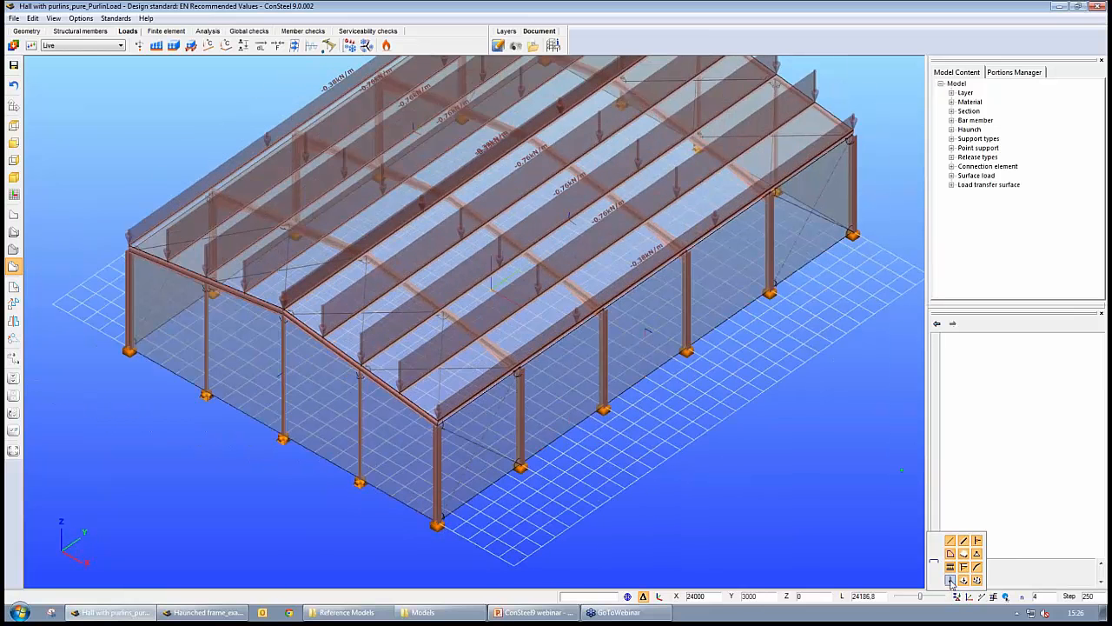
click(950, 579)
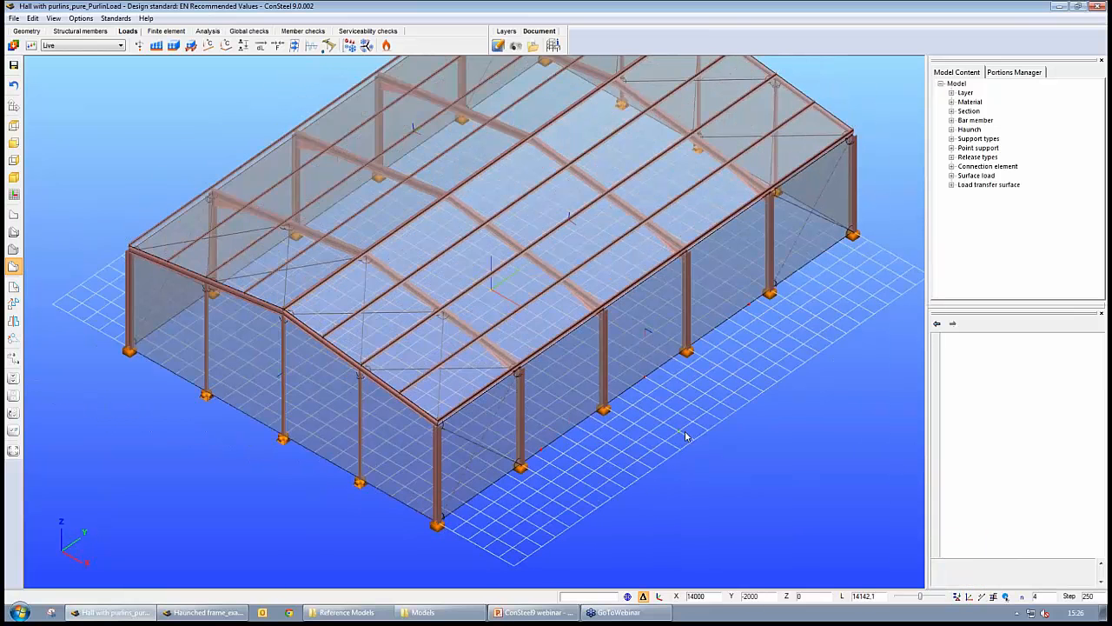
middle_drag(686, 436, 690, 417)
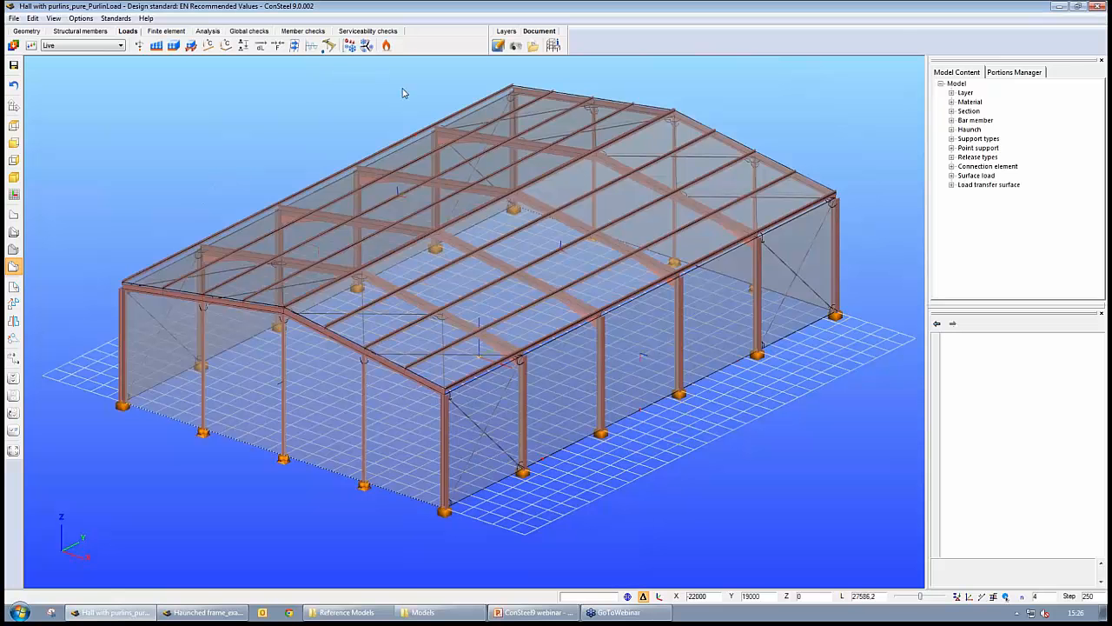
- Define the hall's four walls as meteorological wind surfaces using the Wall surface category
click(349, 45)
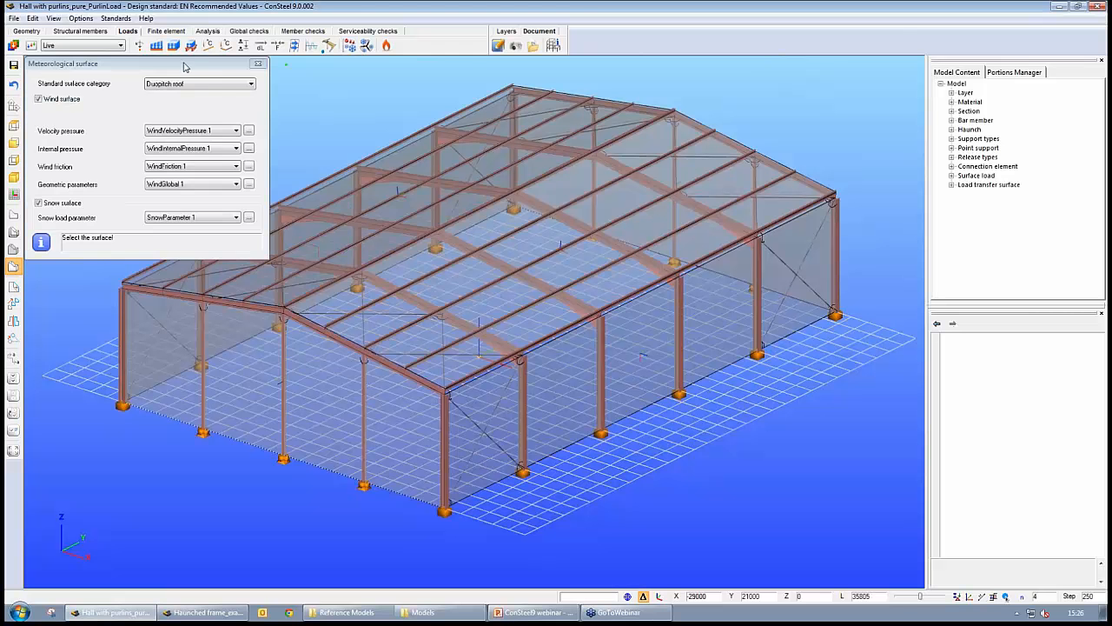
drag(185, 67, 408, 73)
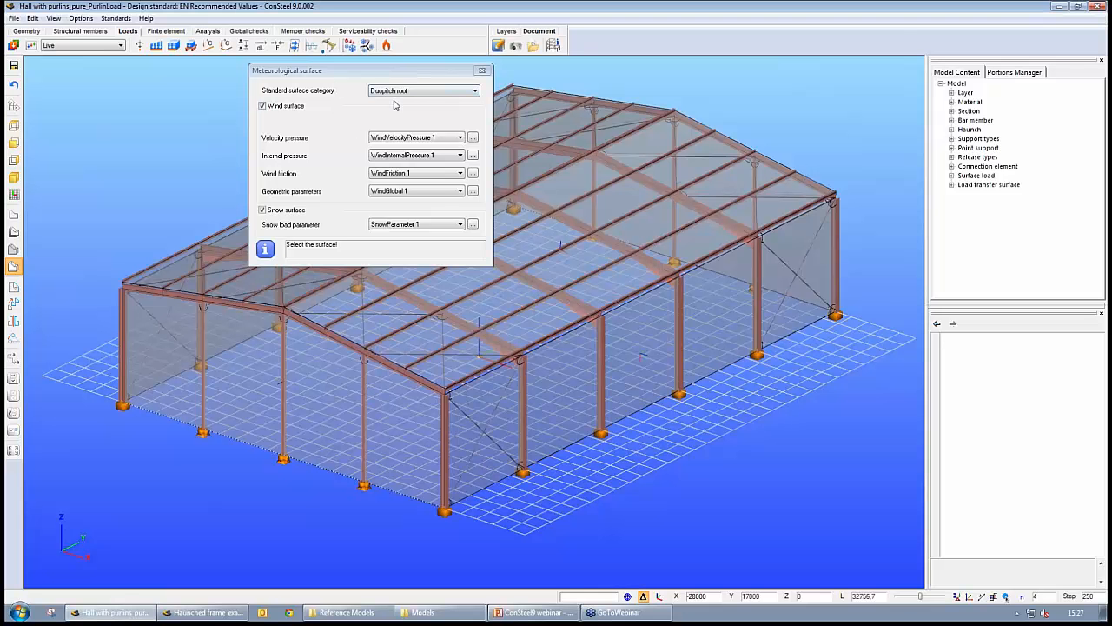
click(460, 91)
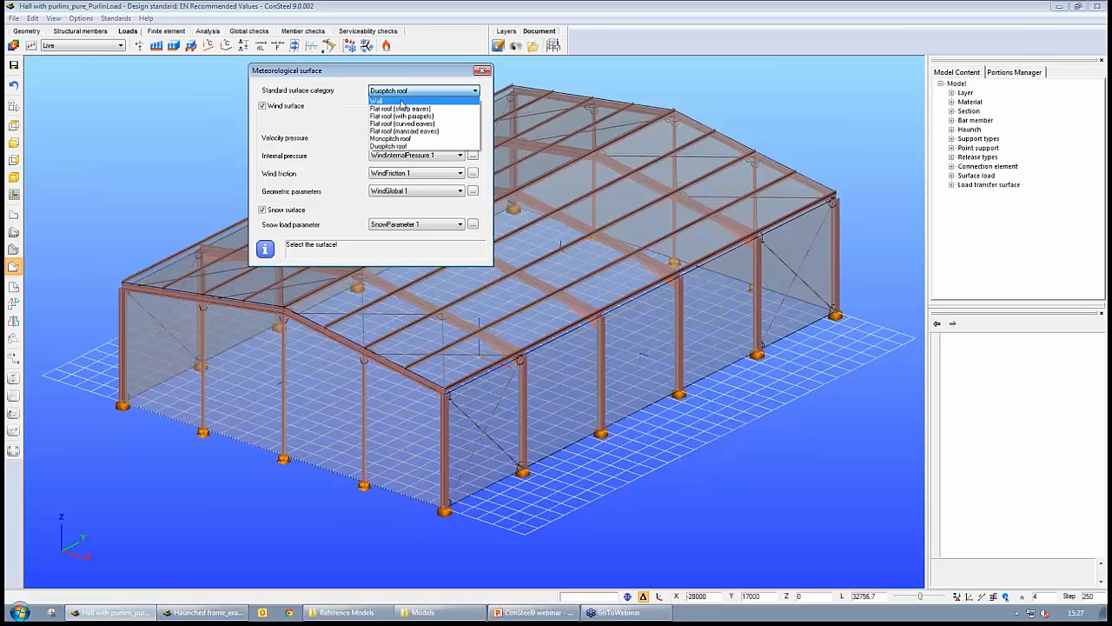
click(385, 102)
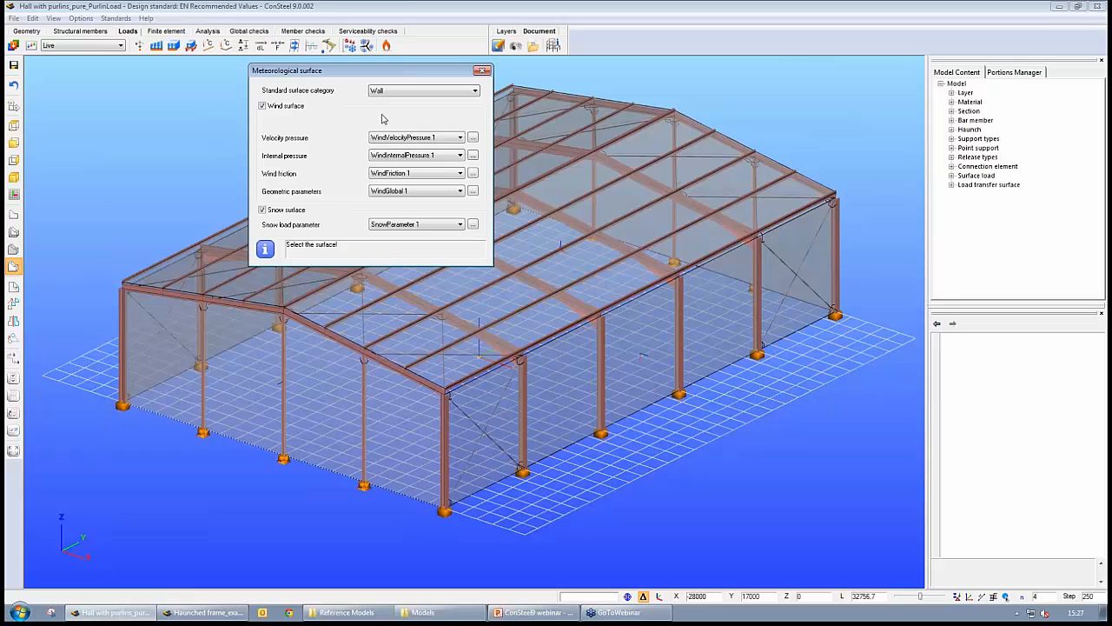
click(642, 346)
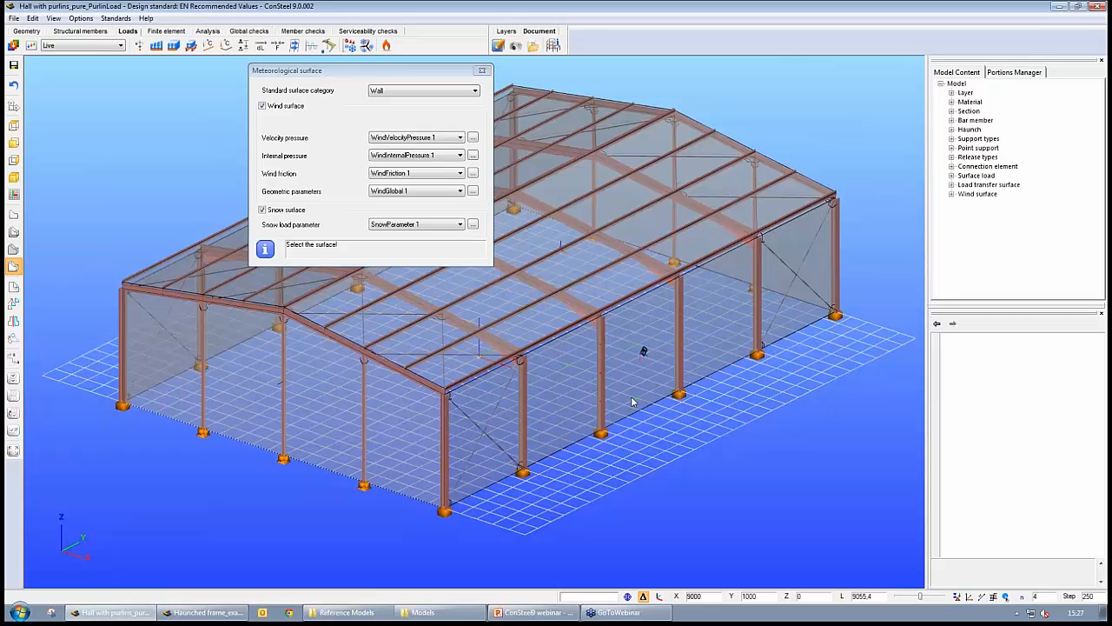
click(335, 388)
middle_drag(429, 495, 599, 490)
click(154, 467)
right_click(143, 485)
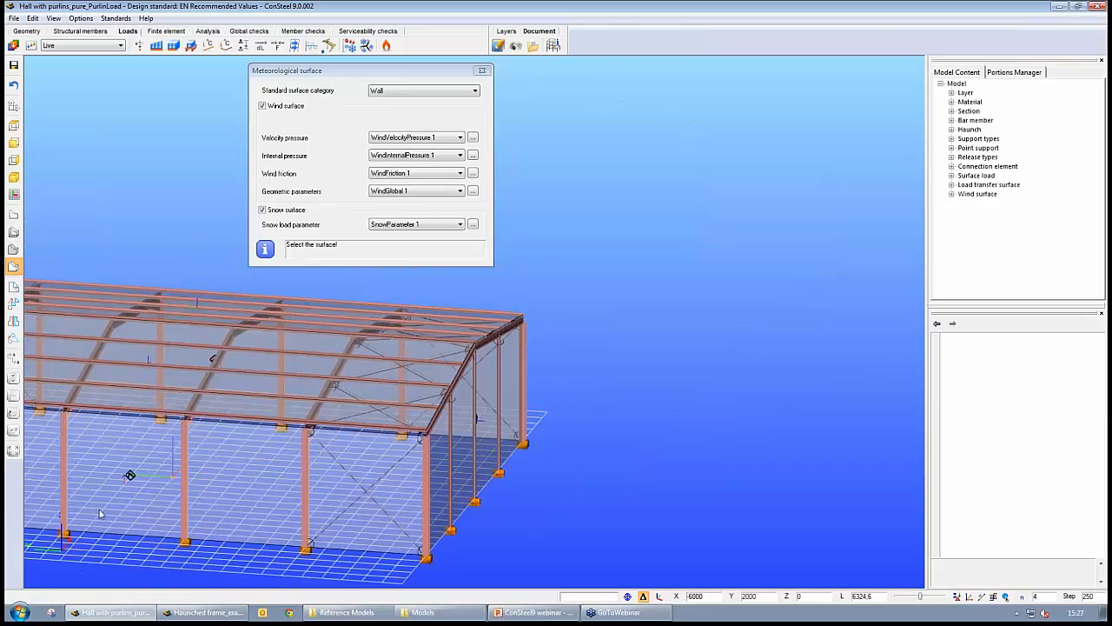
middle_drag(99, 511, 472, 469)
alt+middle_drag(418, 437, 526, 445)
click(501, 356)
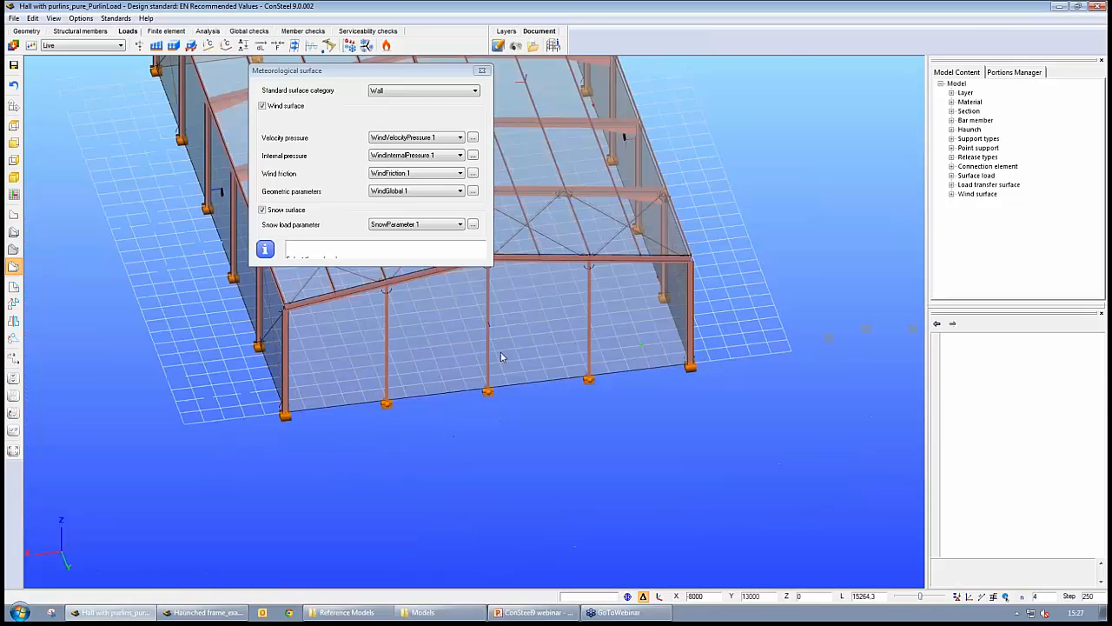
right_click(436, 340)
scroll(489, 327, up, 5)
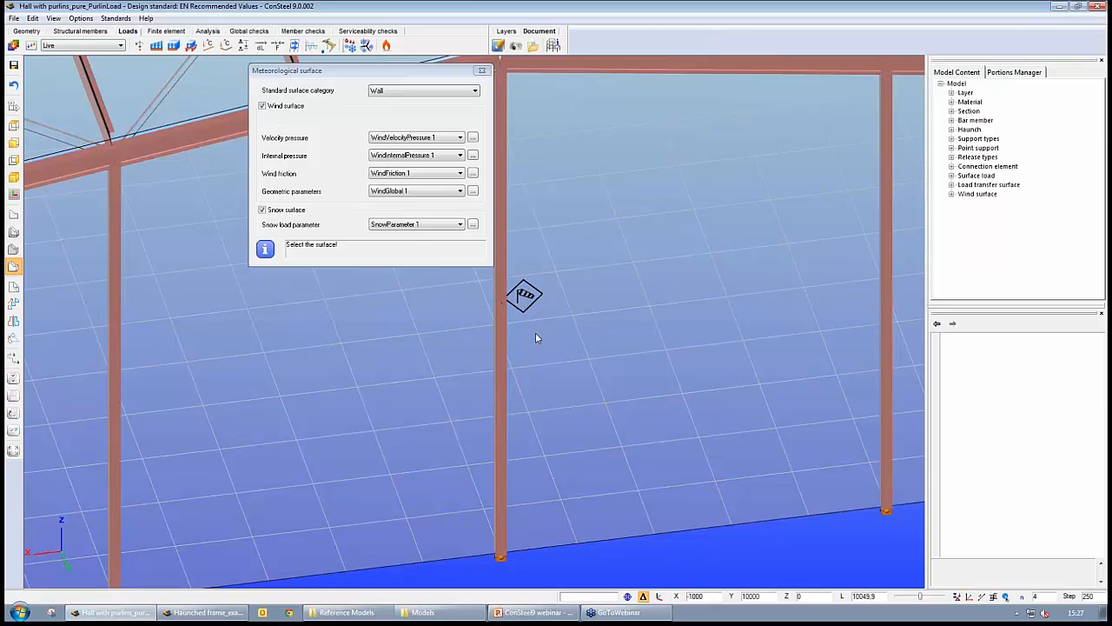
scroll(568, 361, down, 6)
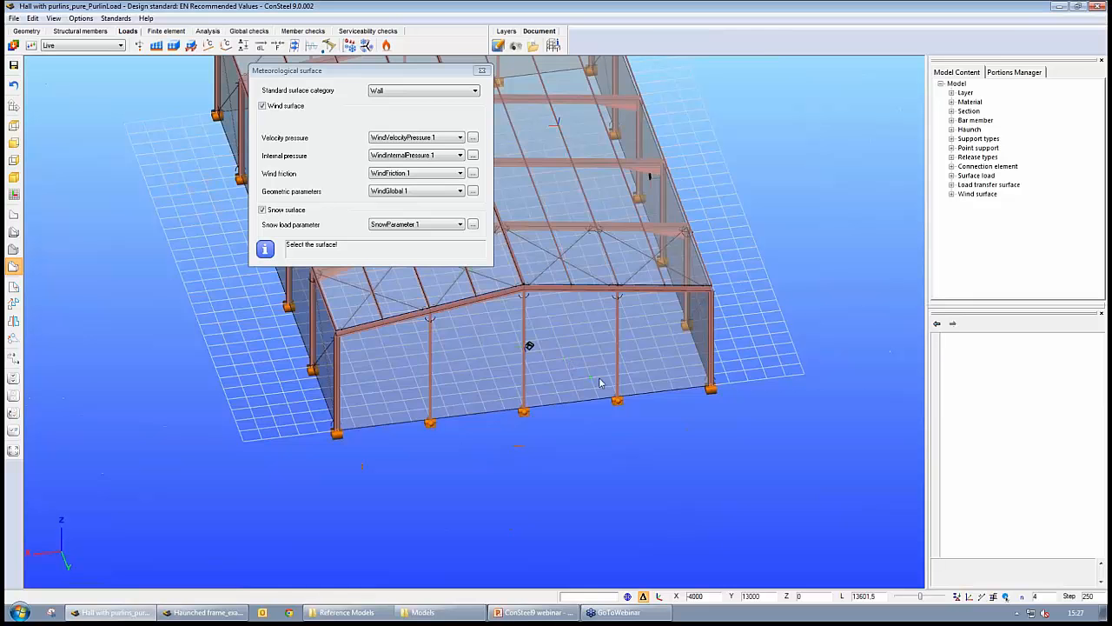
middle_drag(599, 382, 713, 467)
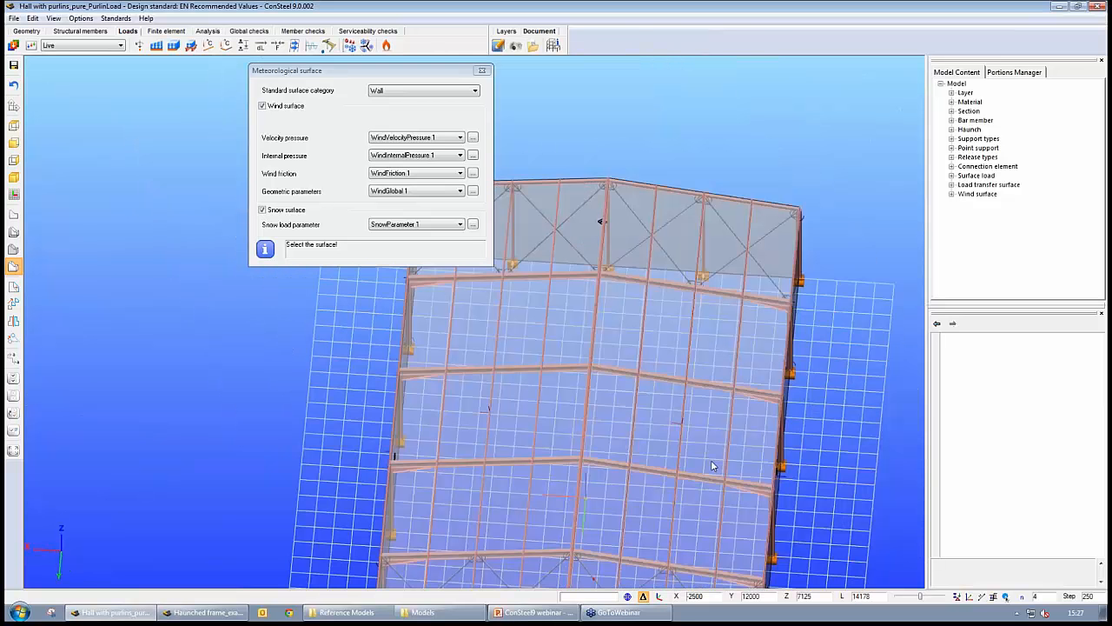
click(713, 467)
- Define the roof as a Duopitch roof meteorological wind and snow surface, then close the dialog
click(411, 90)
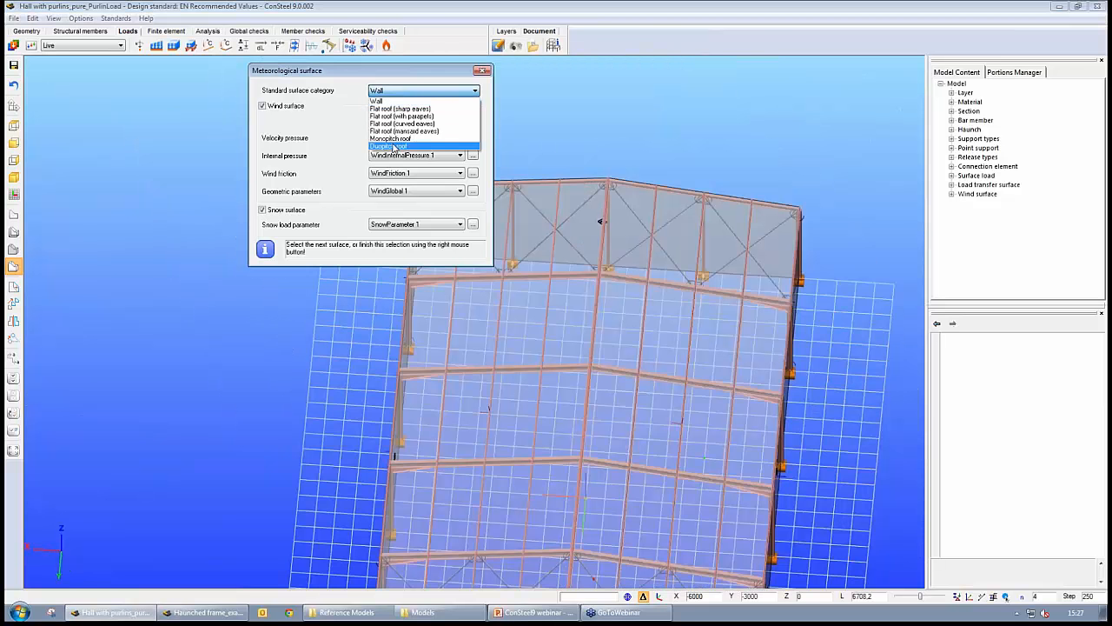
click(394, 146)
click(611, 411)
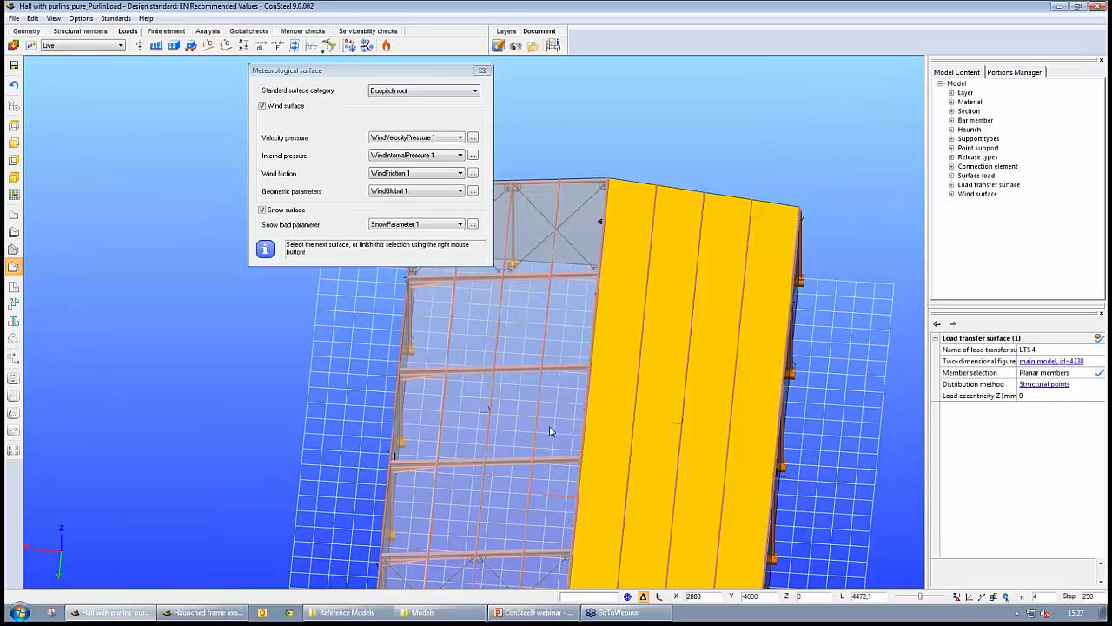
right_click(550, 426)
middle_drag(622, 480, 497, 469)
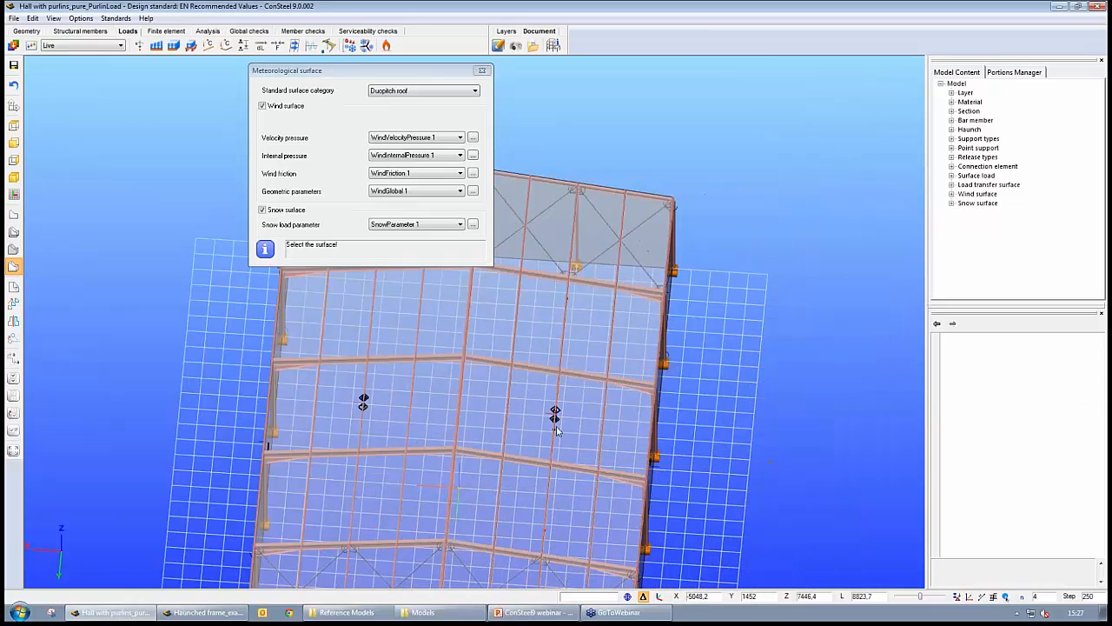
scroll(556, 428, up, 5)
middle_drag(556, 427, 569, 449)
click(84, 244)
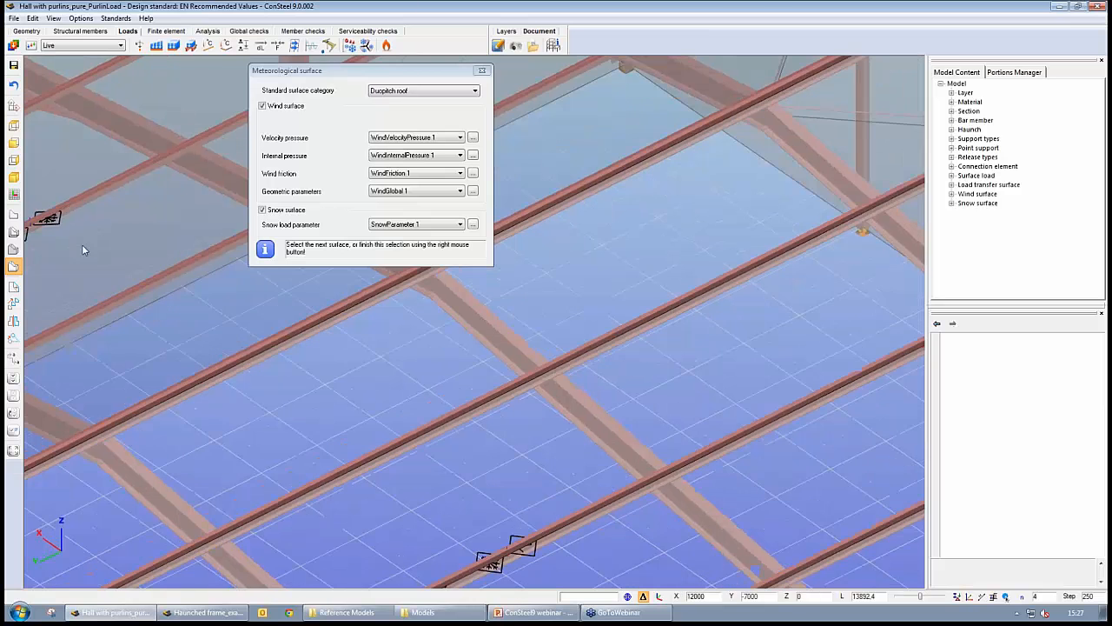
click(17, 233)
middle_drag(441, 561, 546, 399)
scroll(467, 470, up, 2)
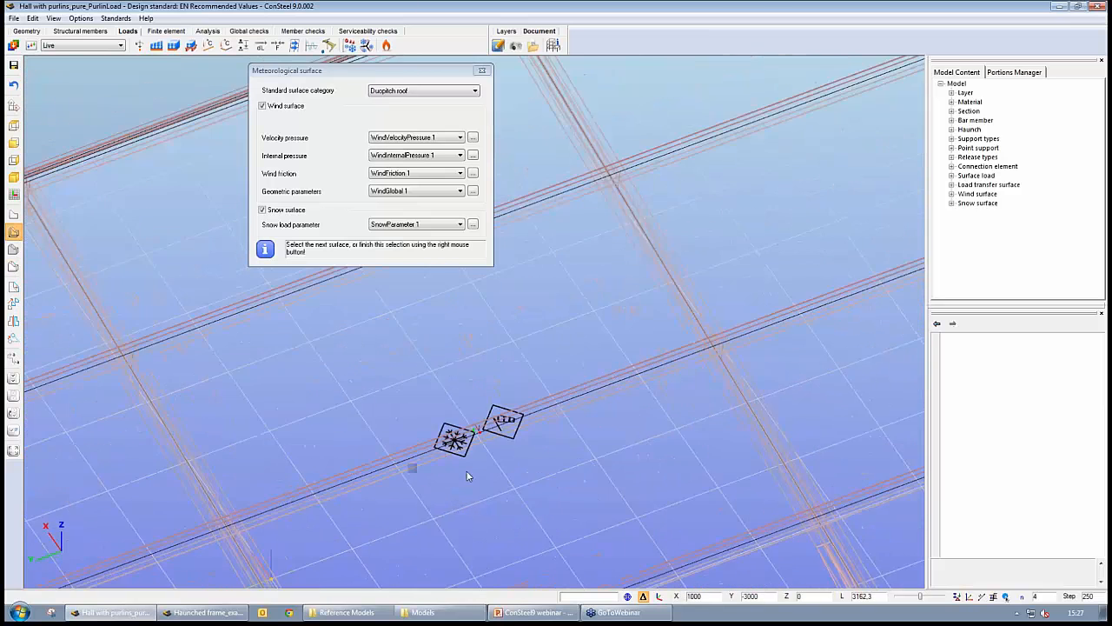
alt+middle_drag(526, 457, 550, 446)
scroll(550, 445, down, 1)
scroll(549, 450, down, 3)
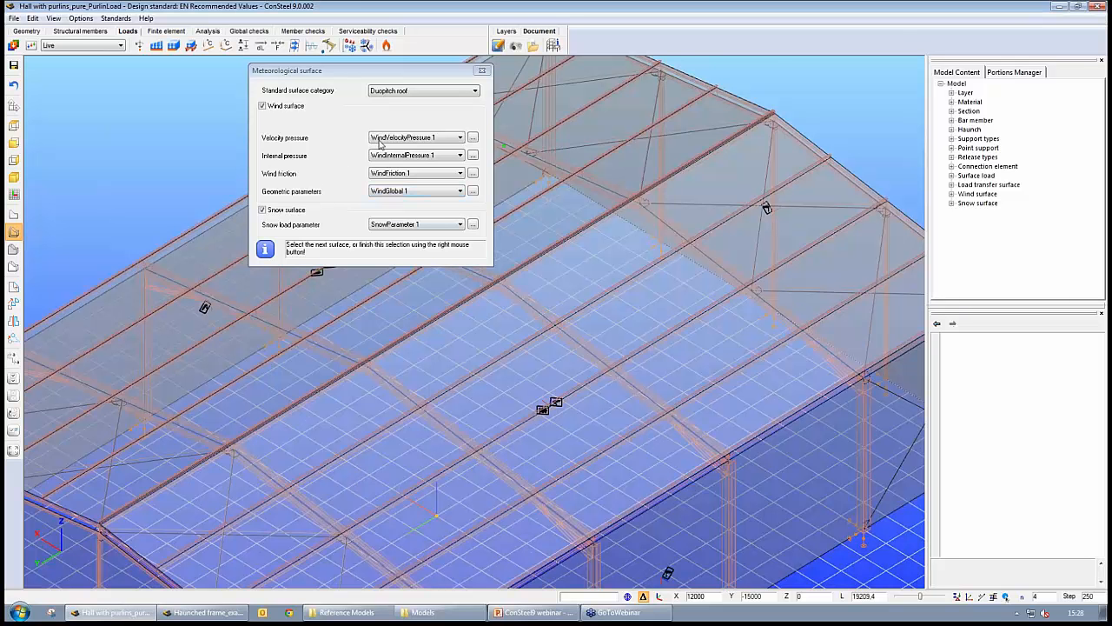
click(482, 70)
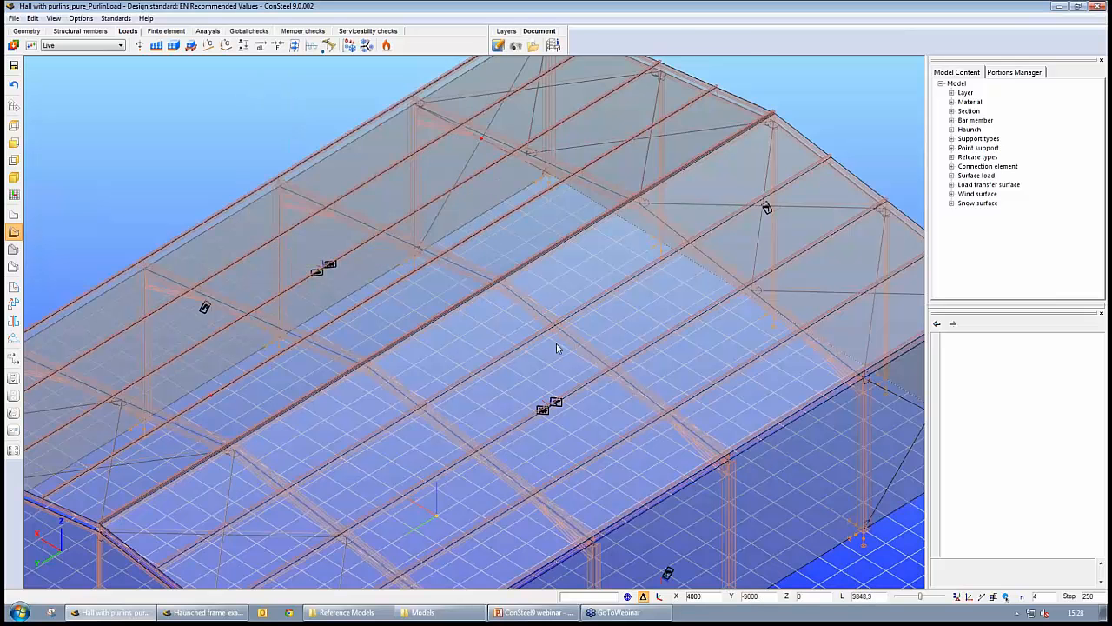
- Generate wind loads for the 0 and 90 directions and snow loads with the meteorological load generator
scroll(557, 347, down, 3)
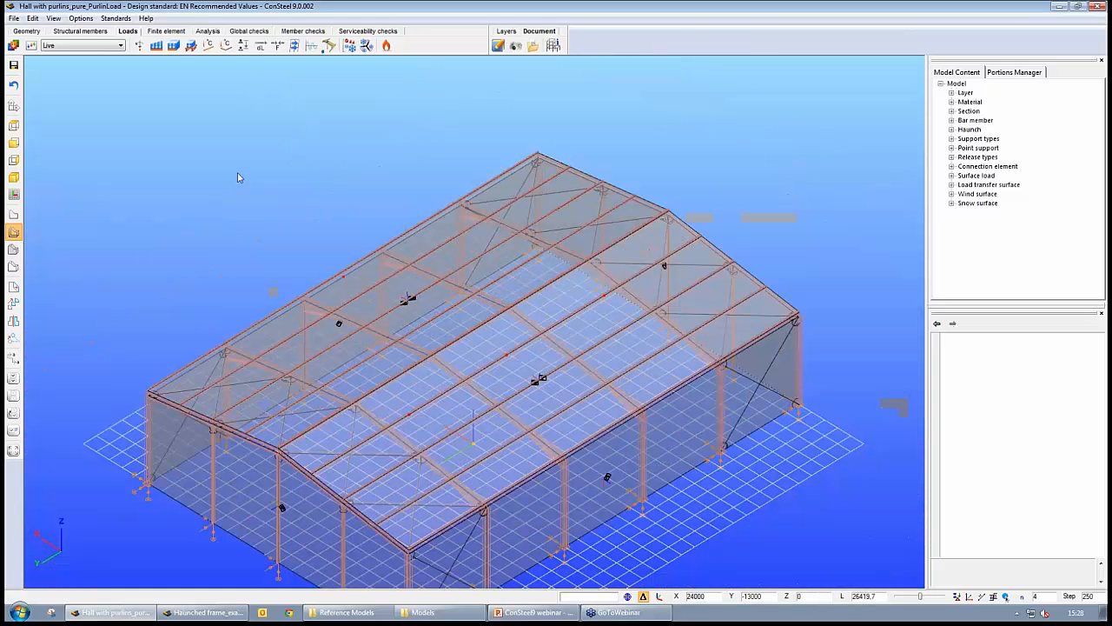
click(365, 47)
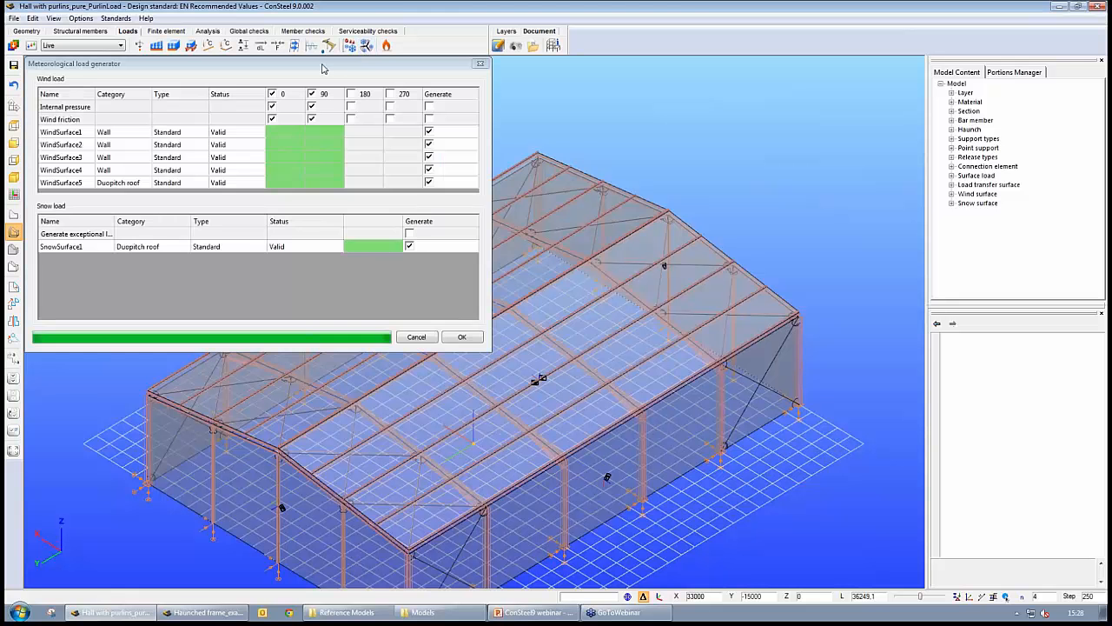
drag(321, 69, 428, 75)
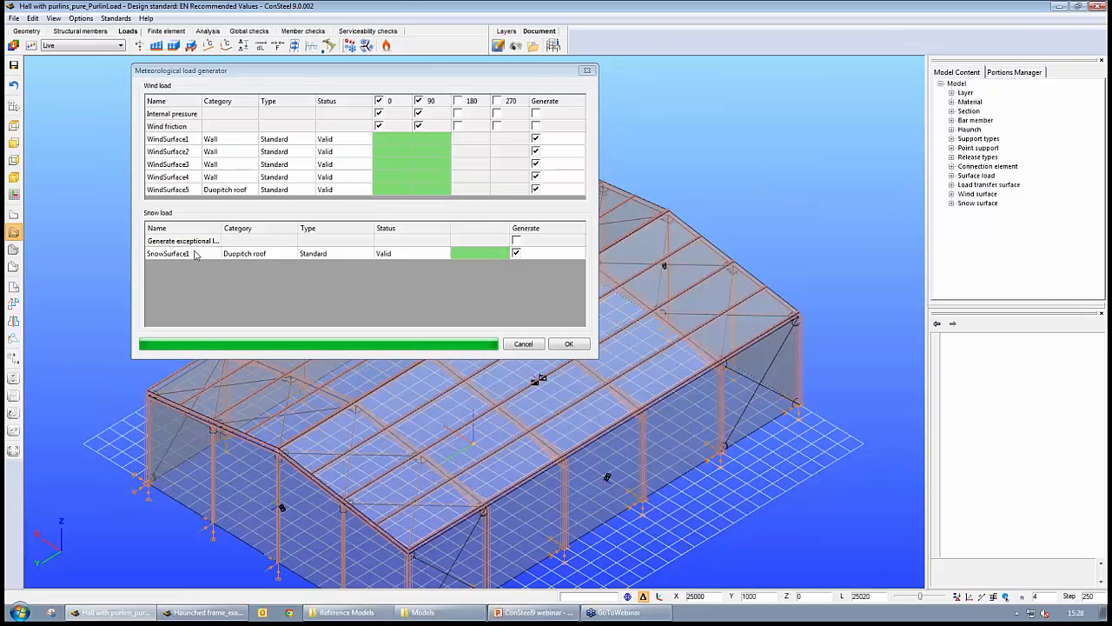
click(569, 346)
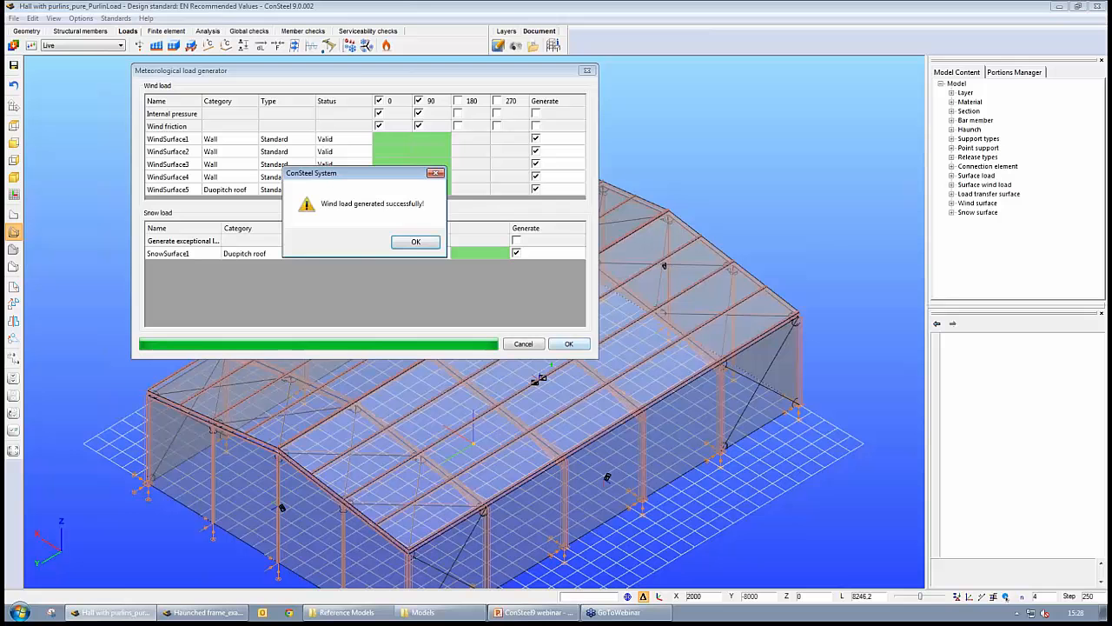
click(416, 244)
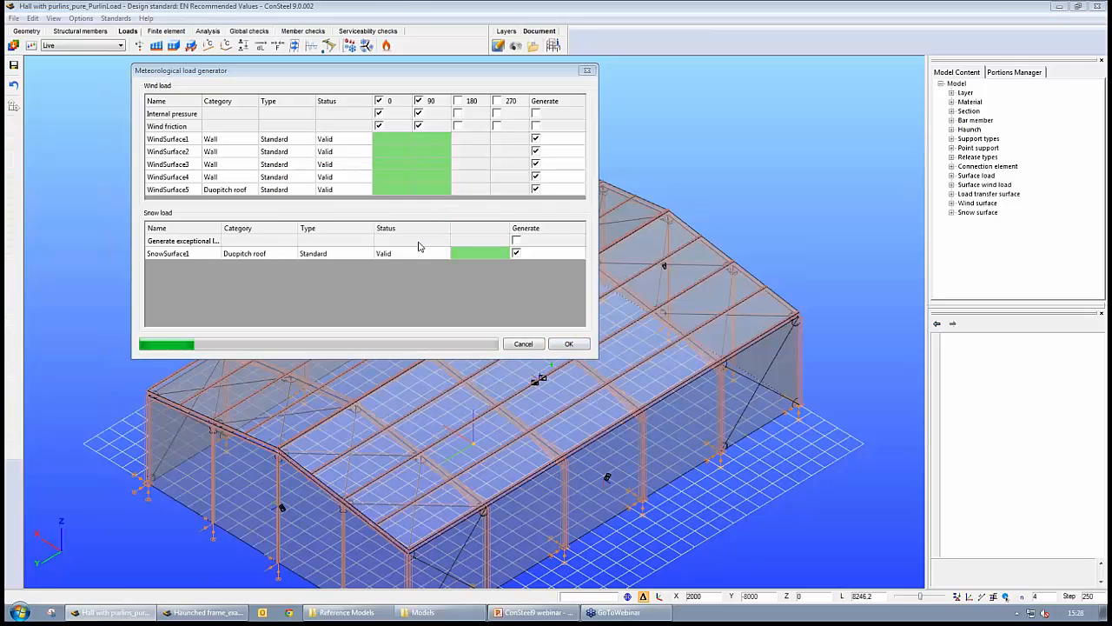
click(417, 242)
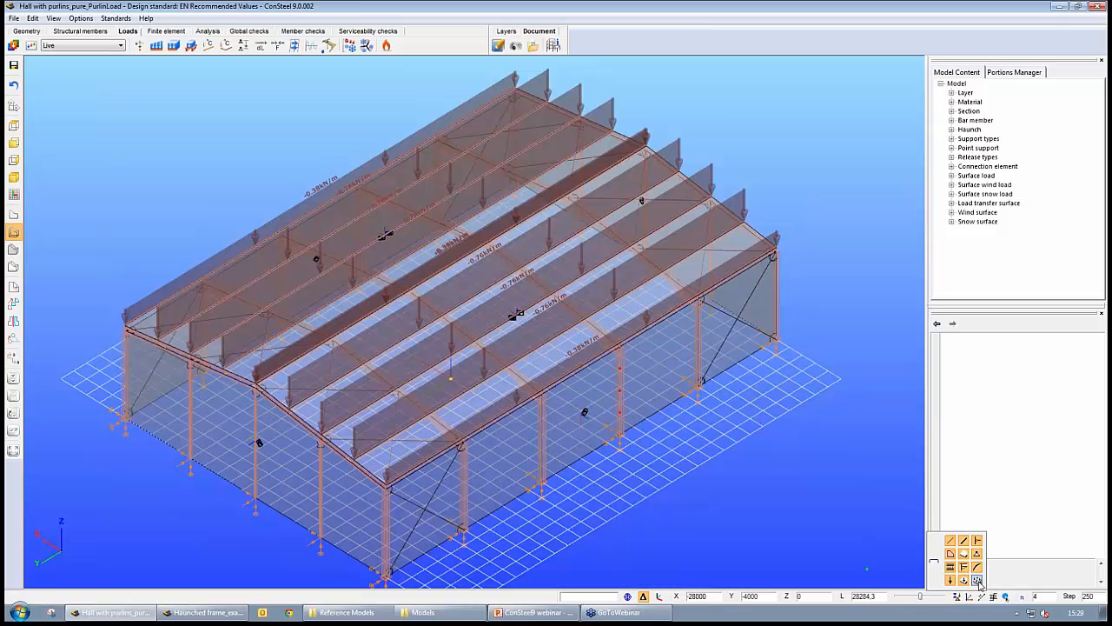
- Switch the load display and review the generated wind and snow load cases one by one on the hall model
click(978, 581)
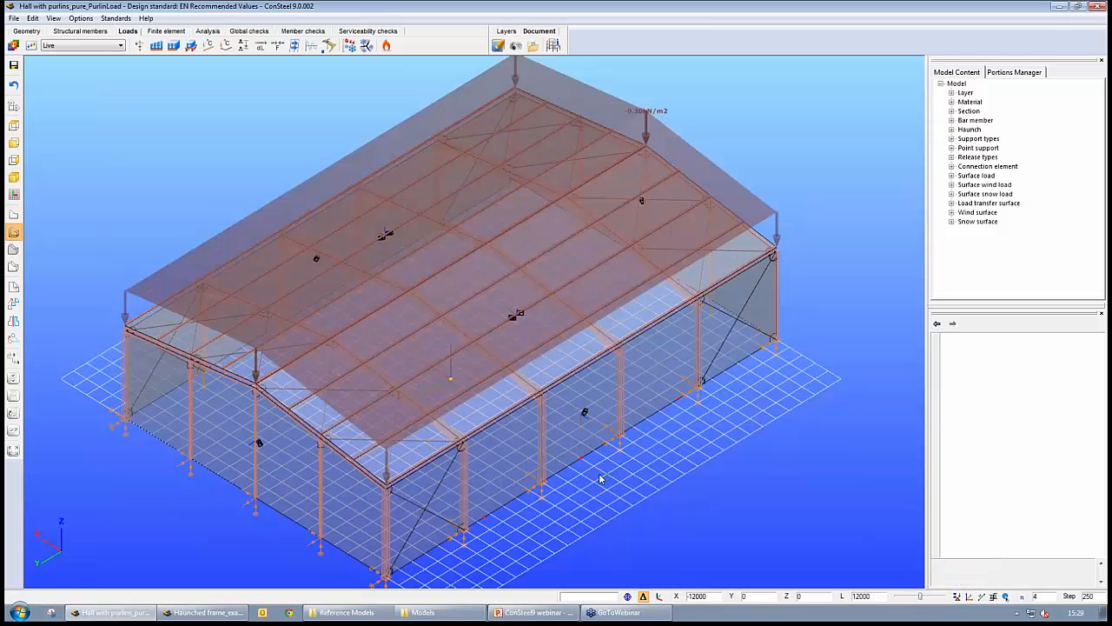
click(98, 45)
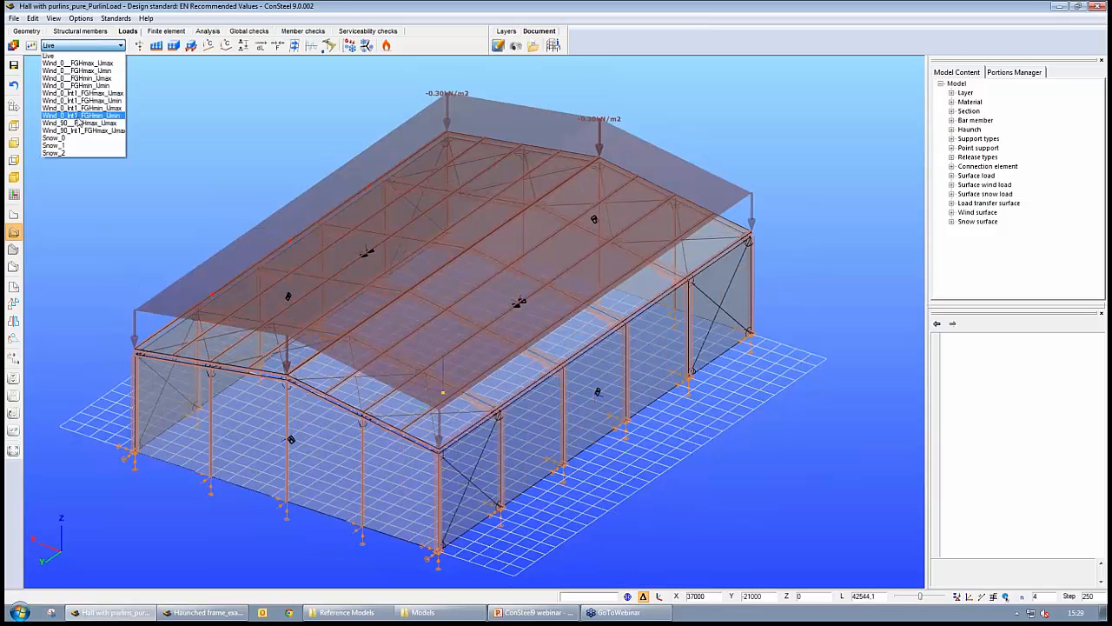
click(76, 63)
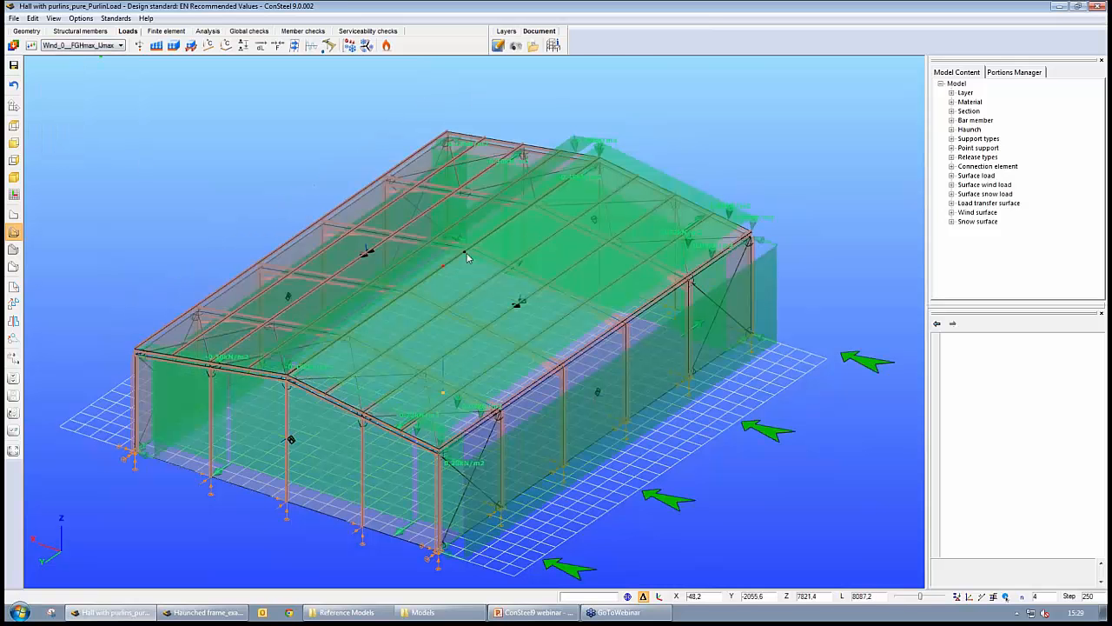
middle_drag(854, 437, 595, 395)
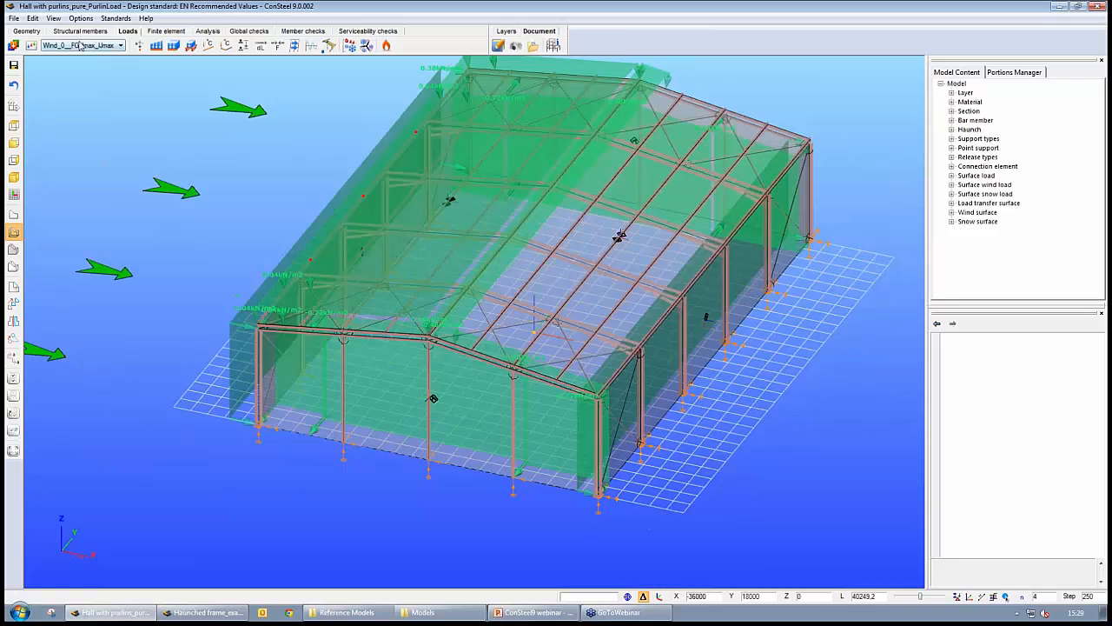
click(78, 46)
click(78, 47)
scroll(78, 47, down, 3)
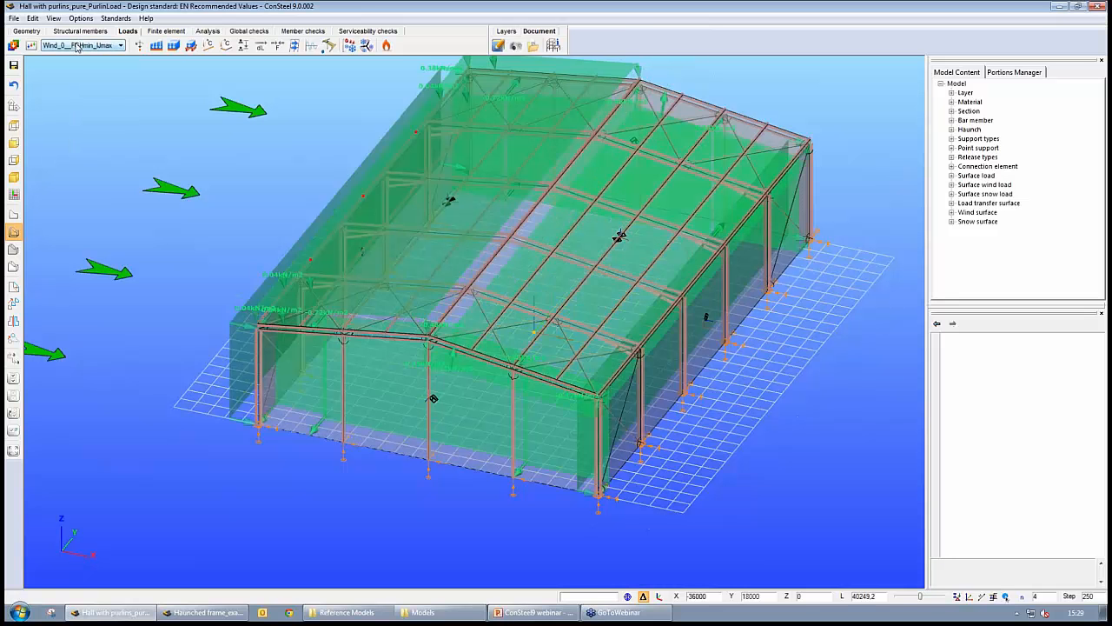
scroll(77, 47, down, 2)
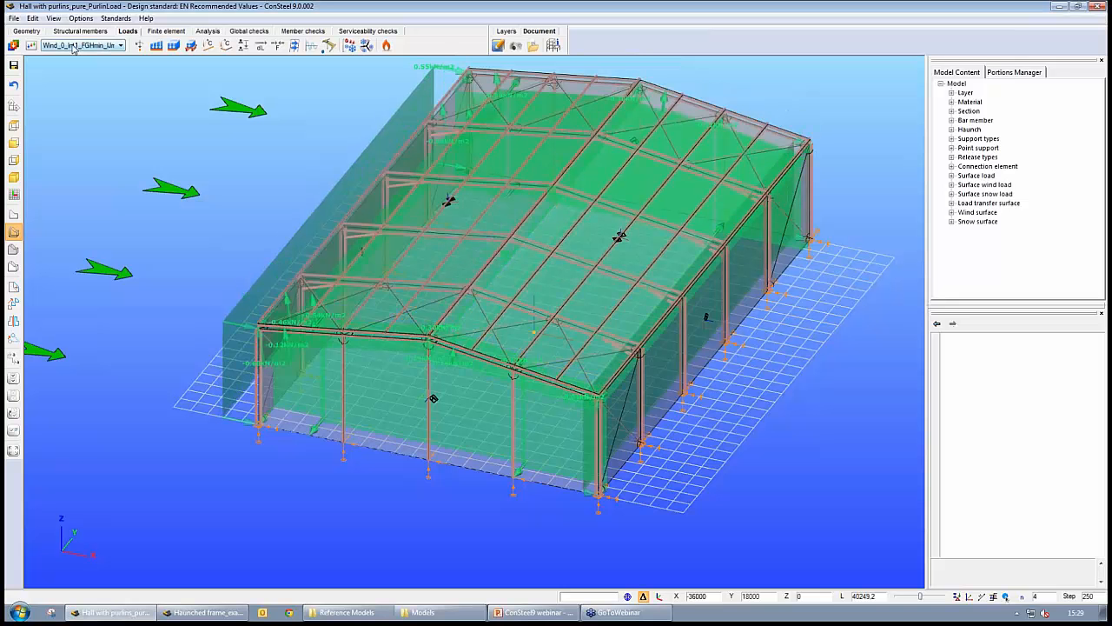
scroll(73, 49, down, 1)
scroll(73, 49, down, 1)
scroll(73, 49, down, 1)
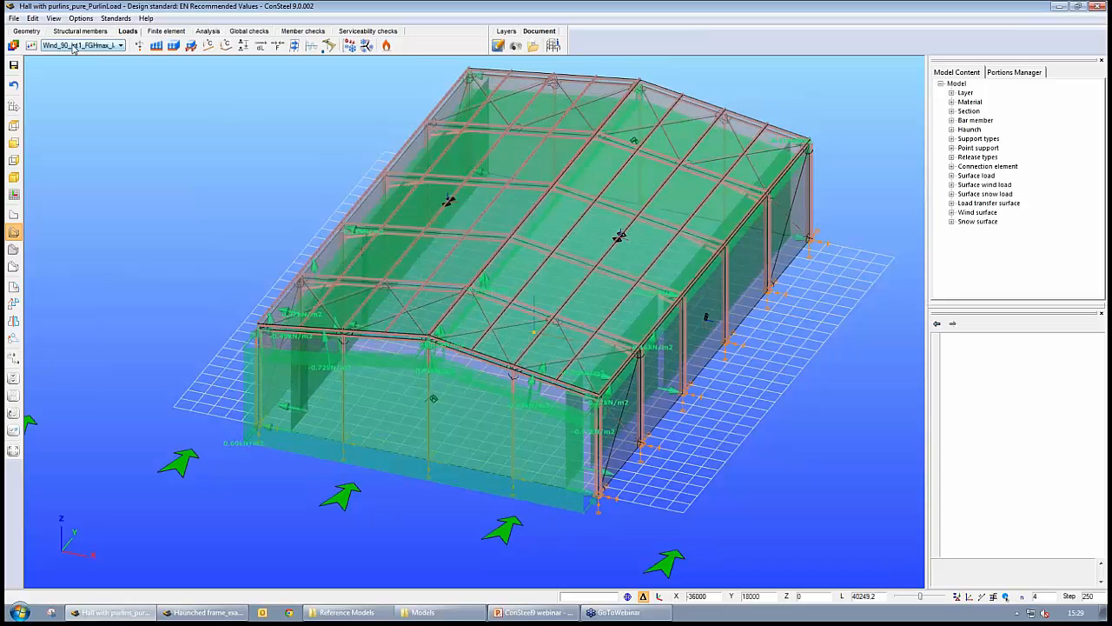
scroll(73, 49, down, 3)
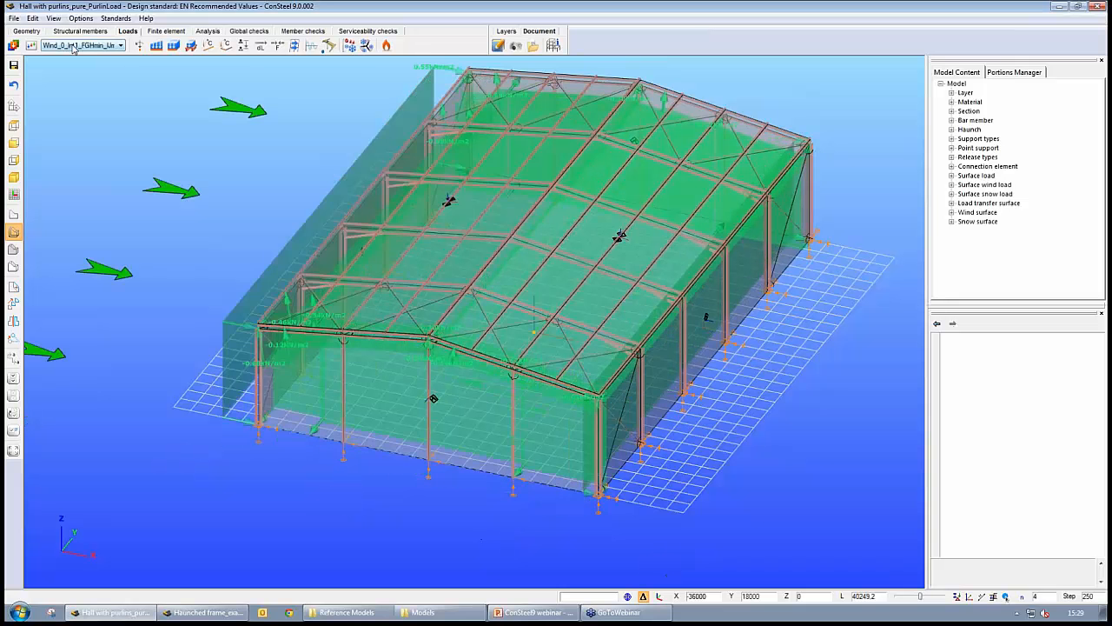
click(73, 48)
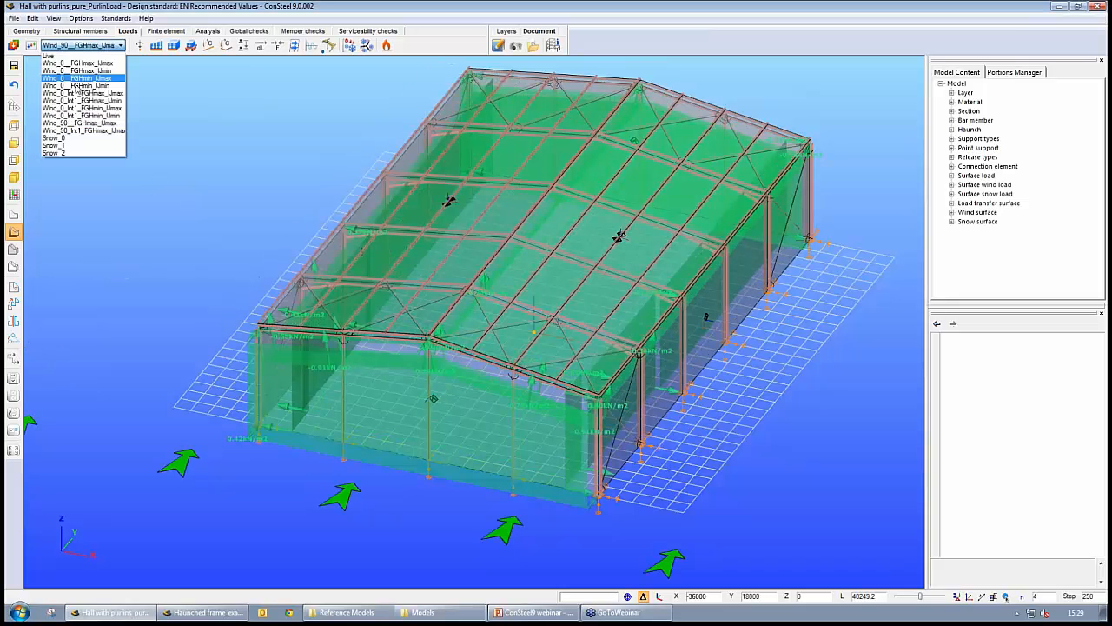
click(56, 152)
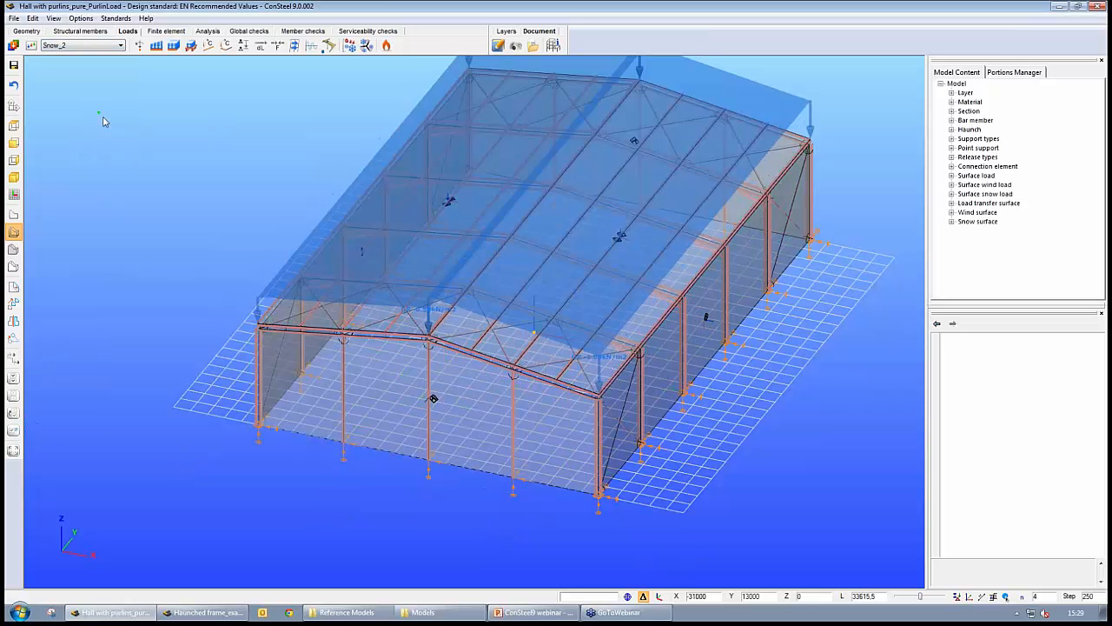
scroll(103, 122, up, 7)
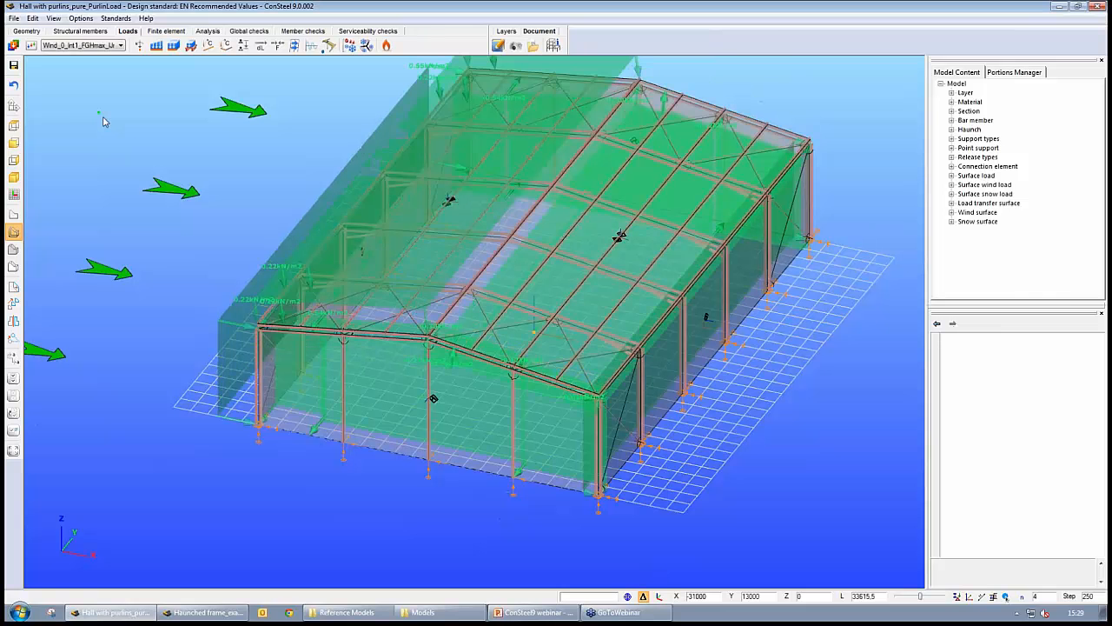
- Show loads as transferred onto the members and inspect the wind and snow load cases on the frames and purlins
click(957, 597)
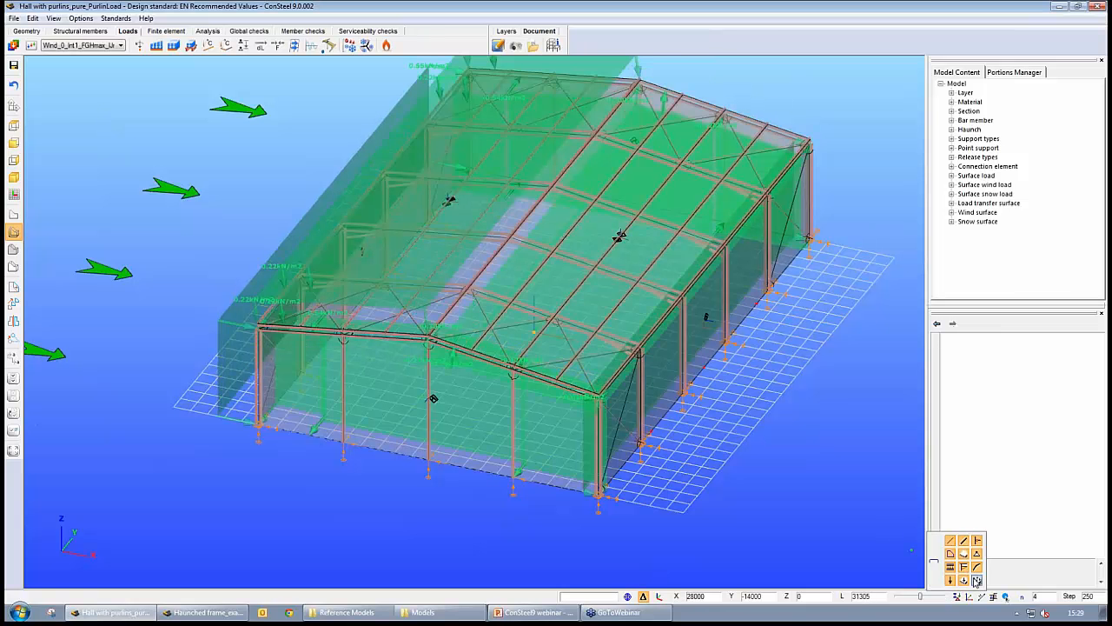
click(977, 581)
mouse_move(777, 423)
alt+middle_down()
mouse_move(751, 426)
mouse_move(762, 396)
mouse_move(777, 441)
alt+middle_up()
scroll(502, 332, up, 5)
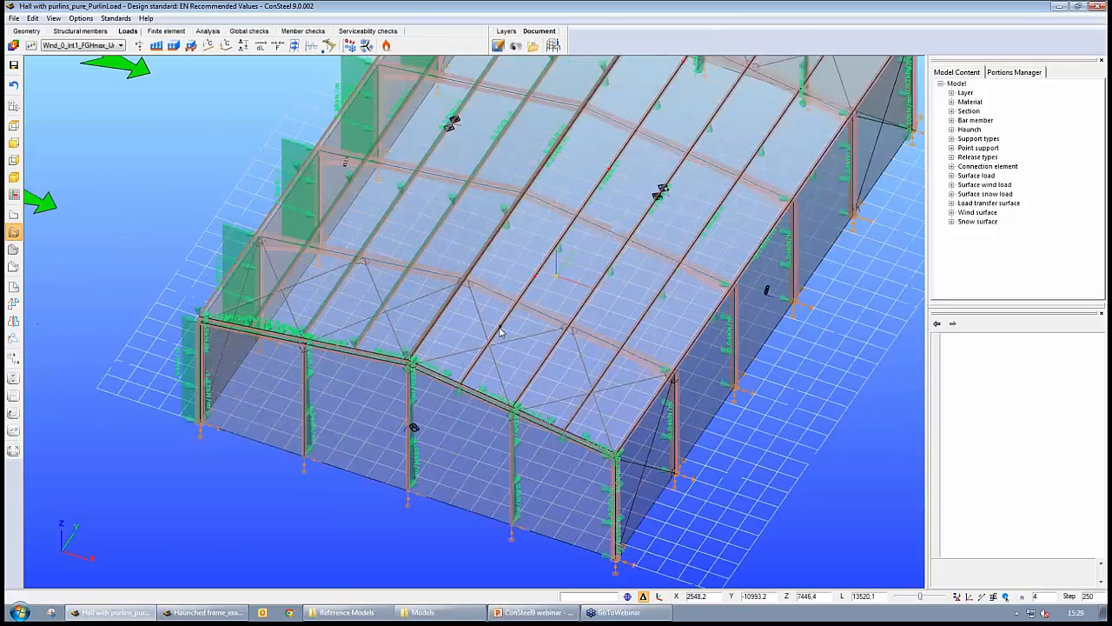
scroll(501, 332, down, 3)
click(83, 45)
click(82, 55)
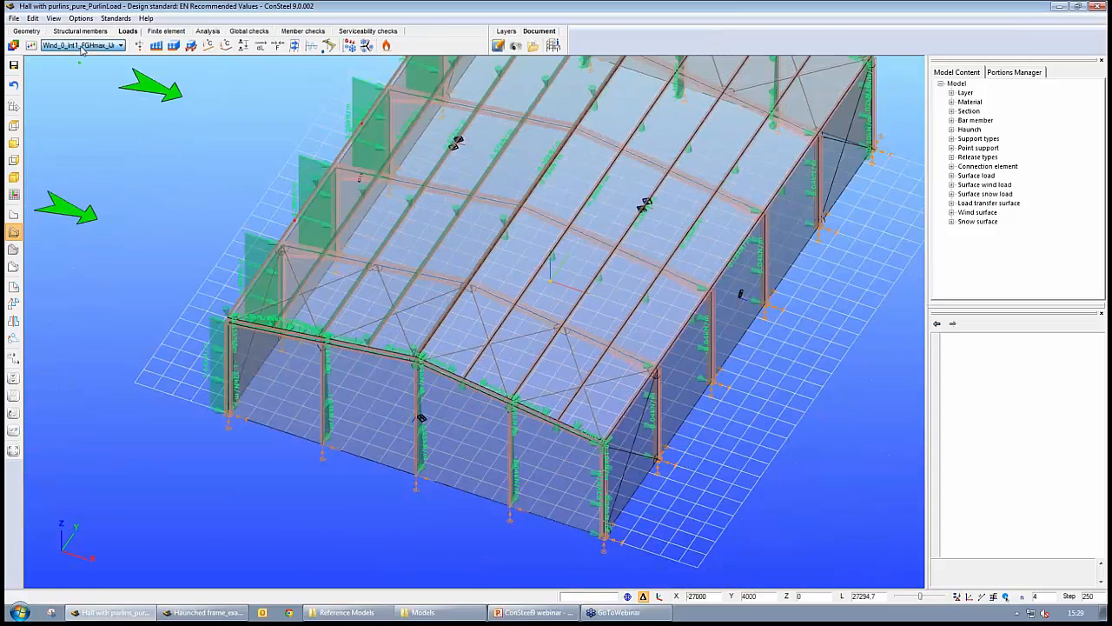
scroll(82, 49, down, 1)
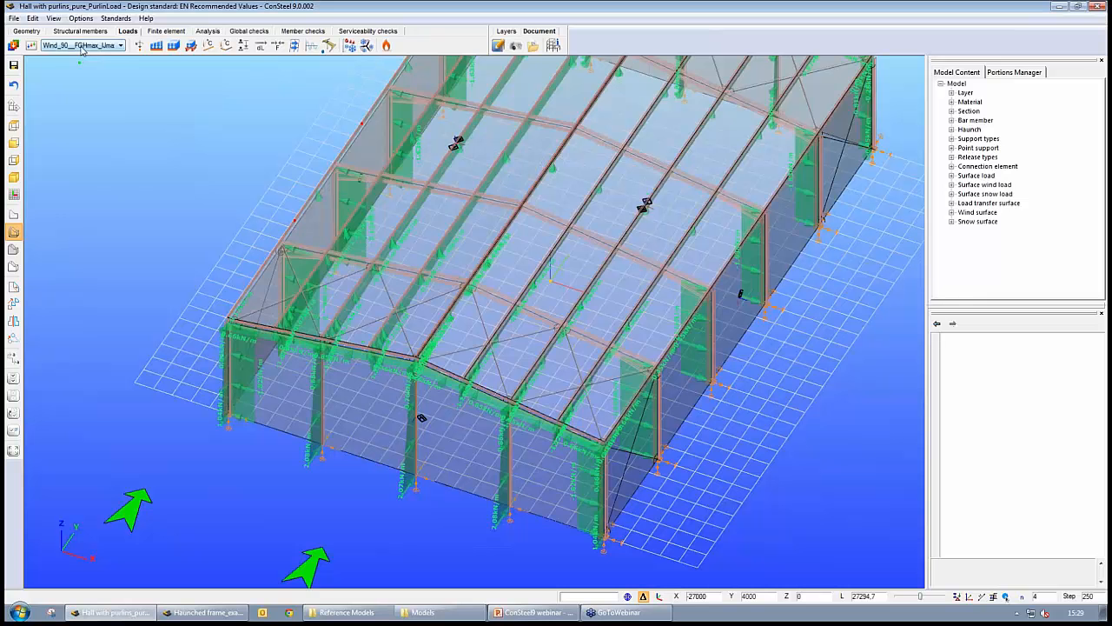
scroll(83, 49, down, 1)
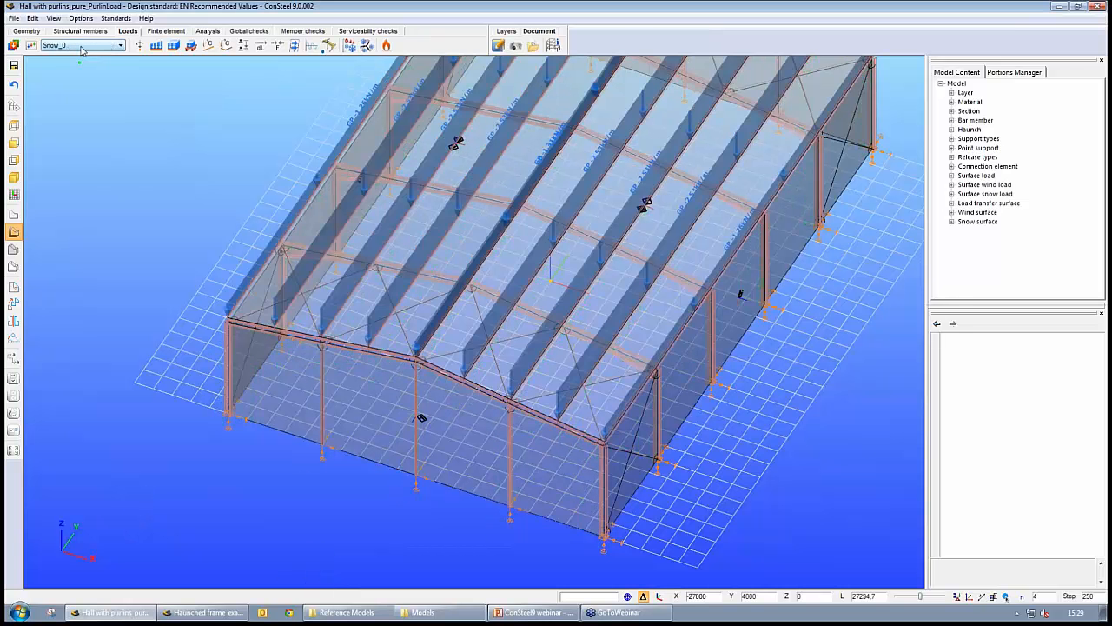
scroll(82, 49, up, 2)
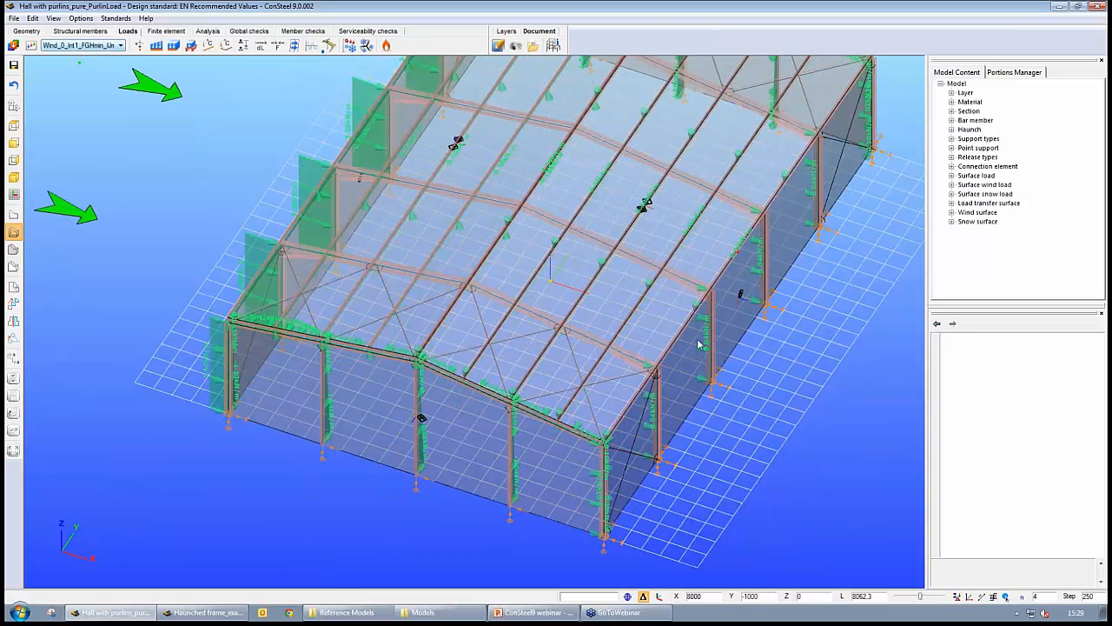
middle_drag(687, 361, 723, 369)
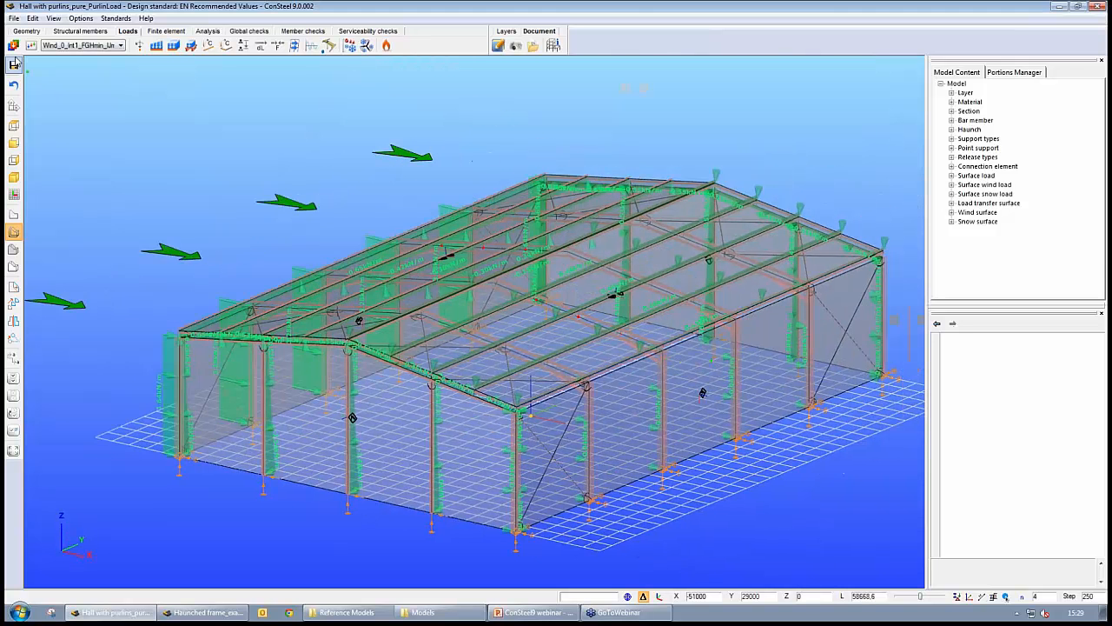
- Automatically generate ultimate limit state load combinations from all live, wind and snow load cases and accept them
click(13, 63)
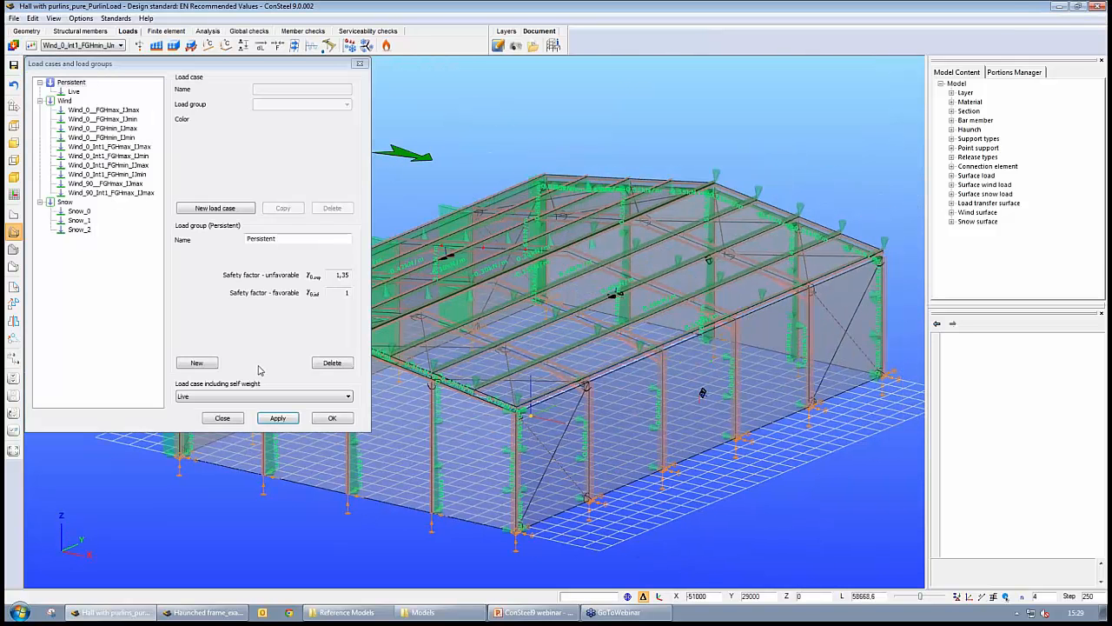
click(228, 420)
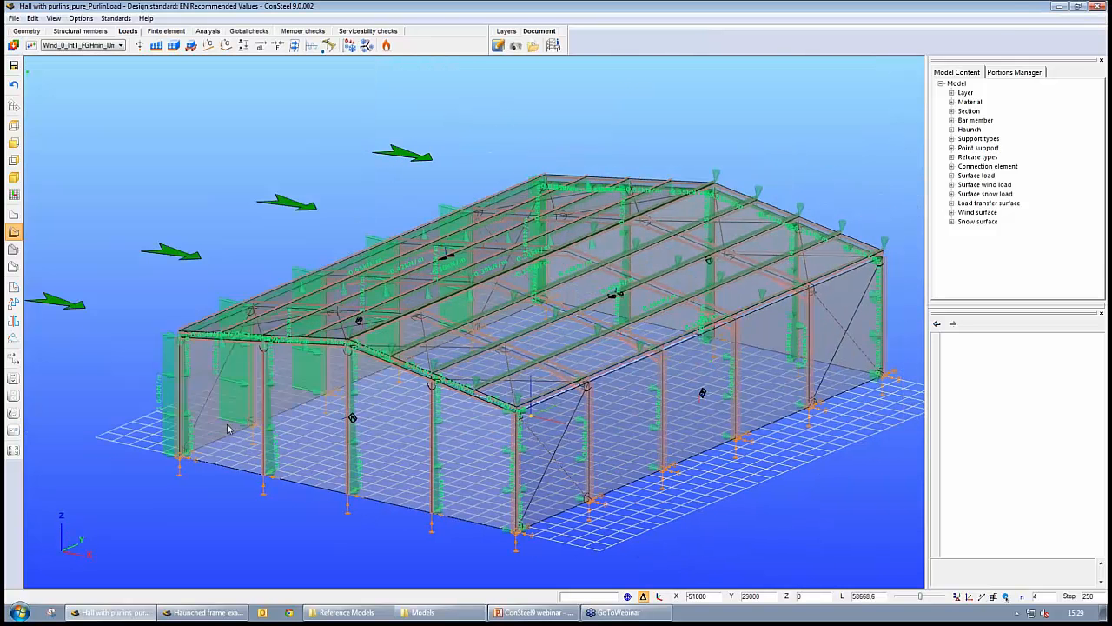
click(31, 46)
click(120, 88)
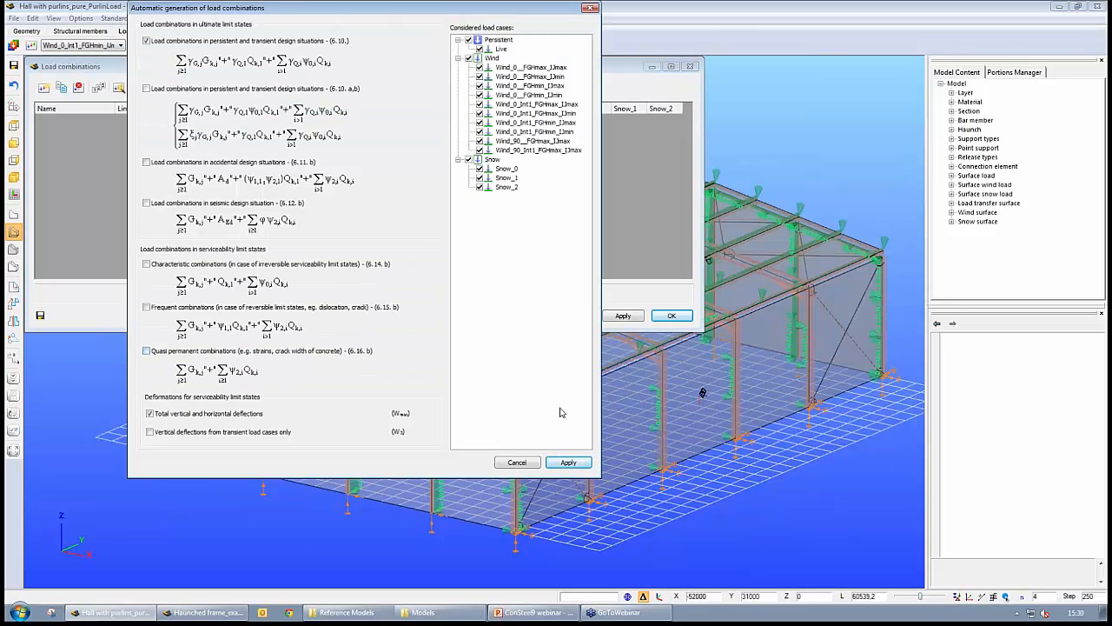
click(568, 461)
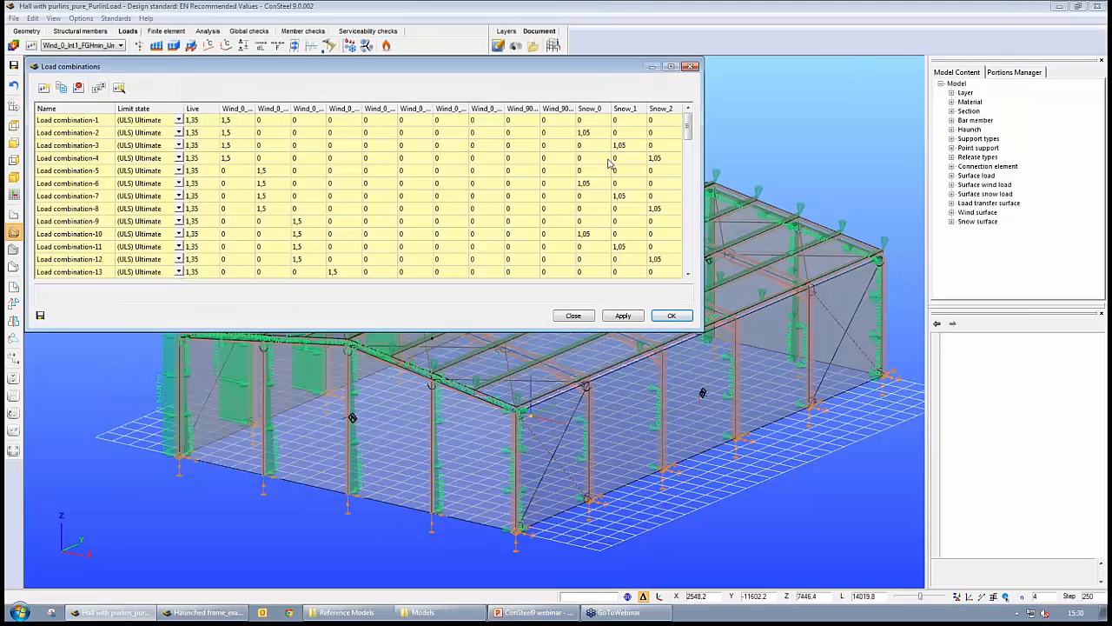
drag(687, 132, 688, 263)
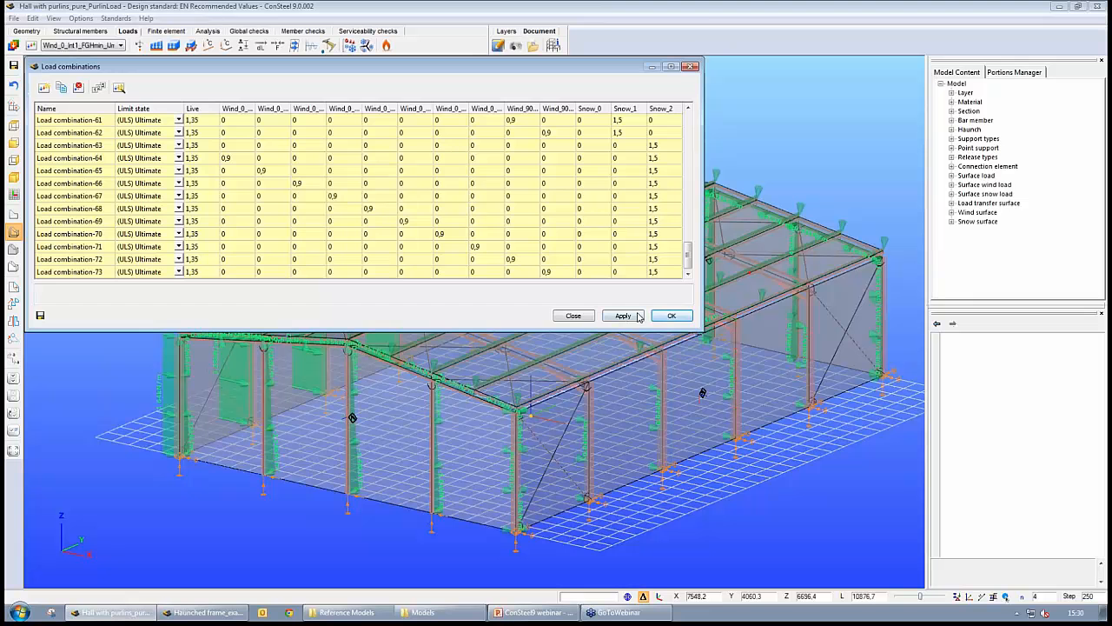
click(672, 315)
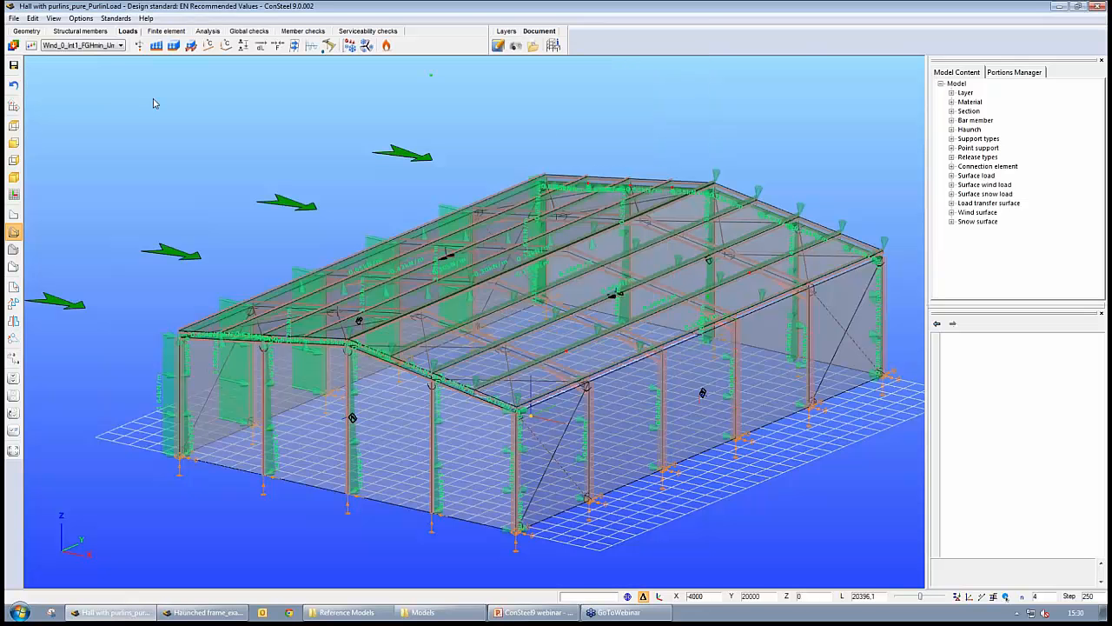
- Run a first order elastic analysis with simplified combinations by superposition for all ULS load combinations
click(198, 33)
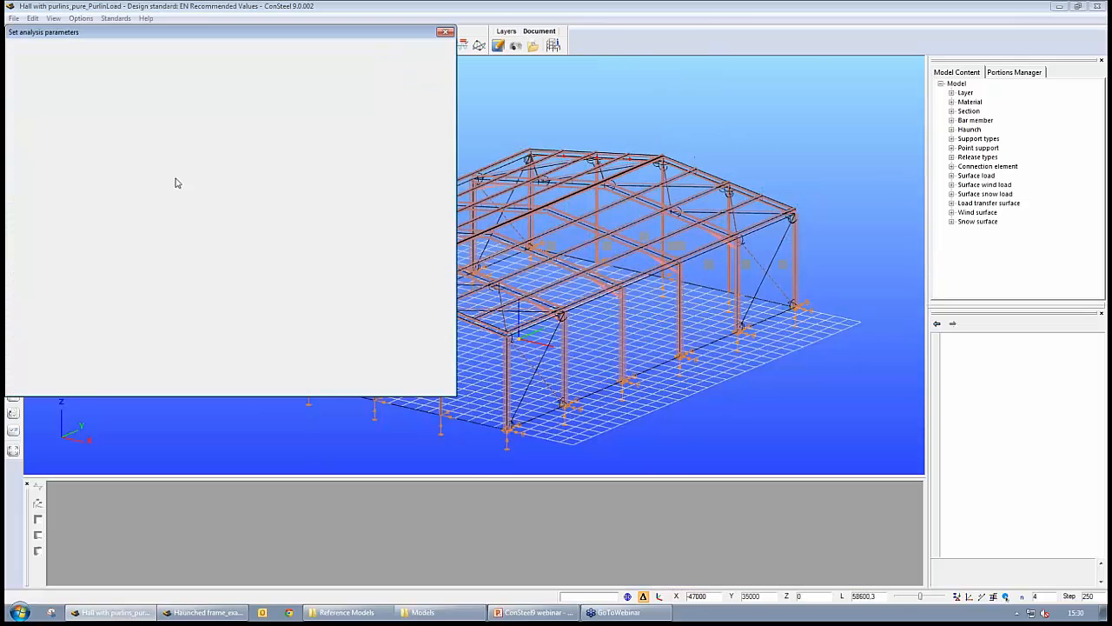
click(90, 51)
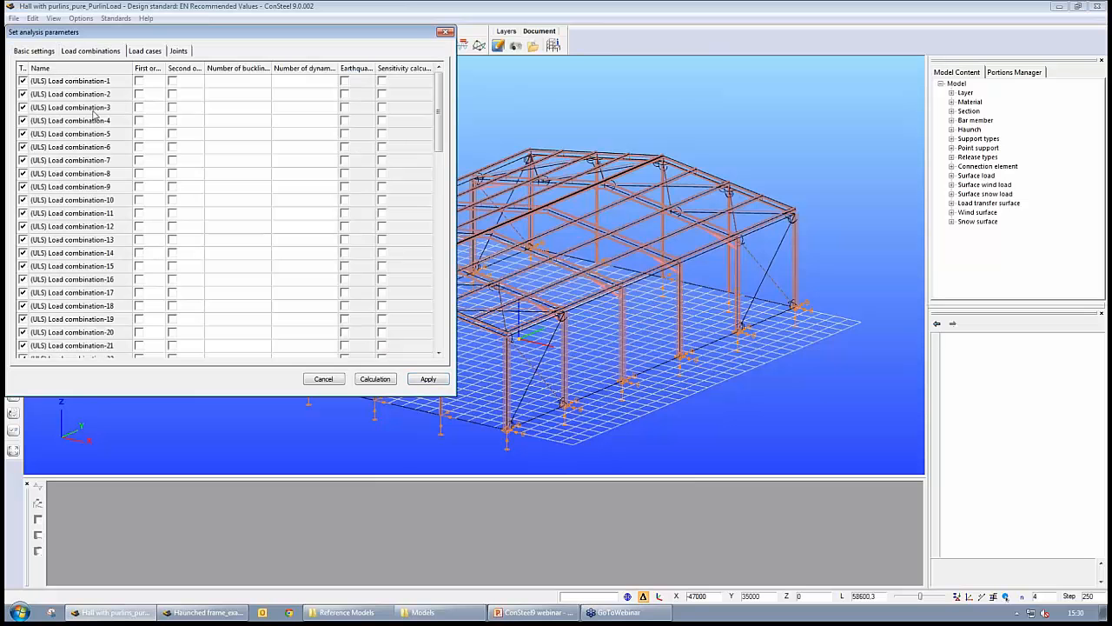
click(37, 51)
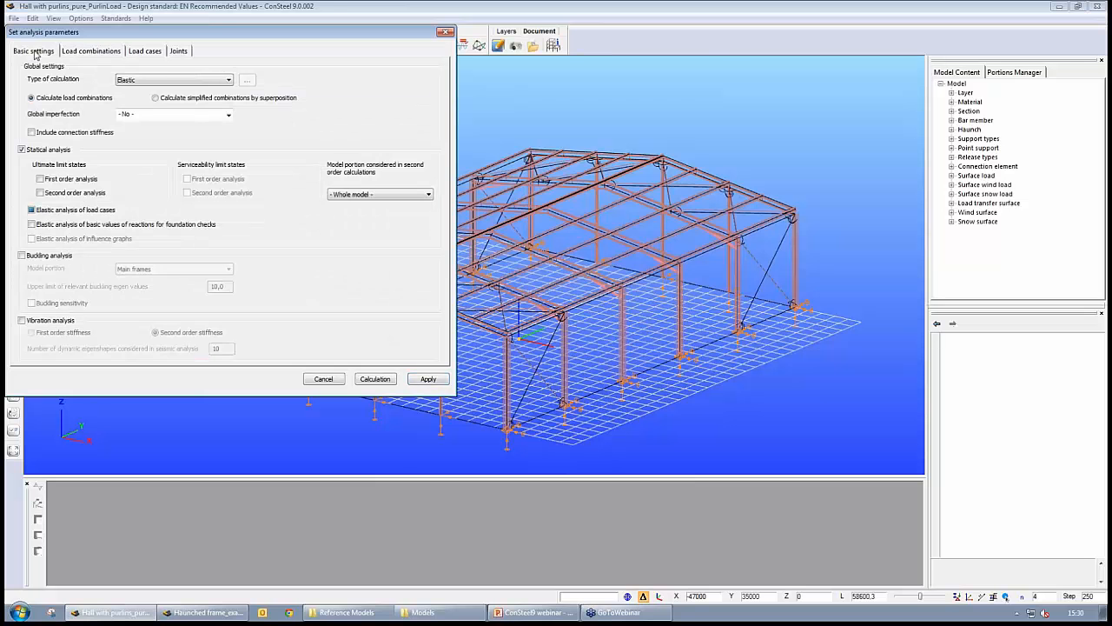
click(40, 179)
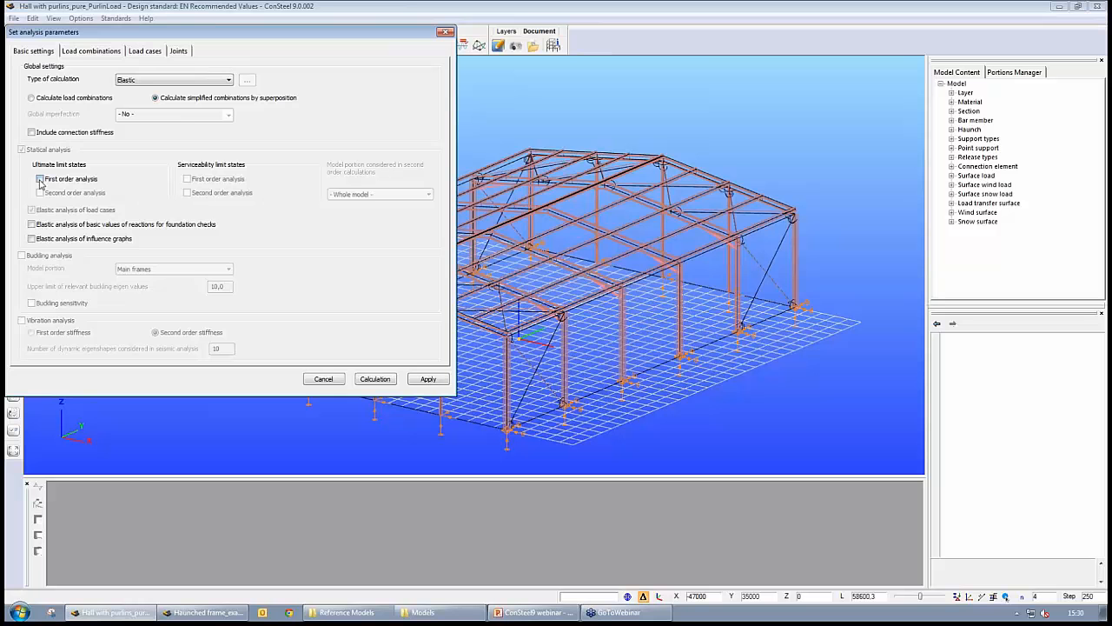
click(87, 55)
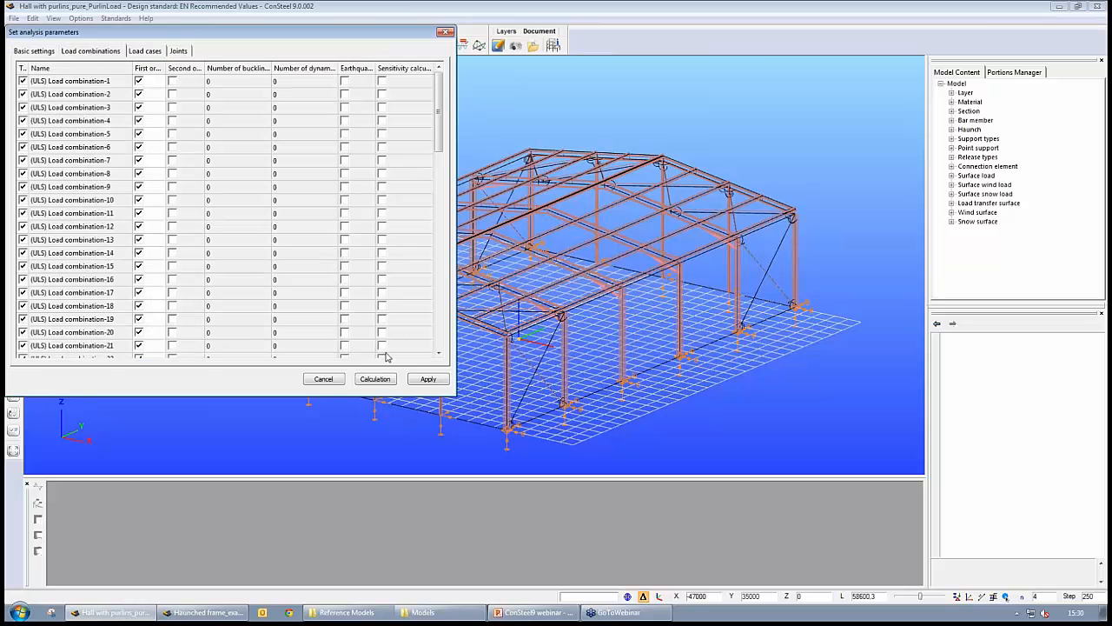
click(375, 379)
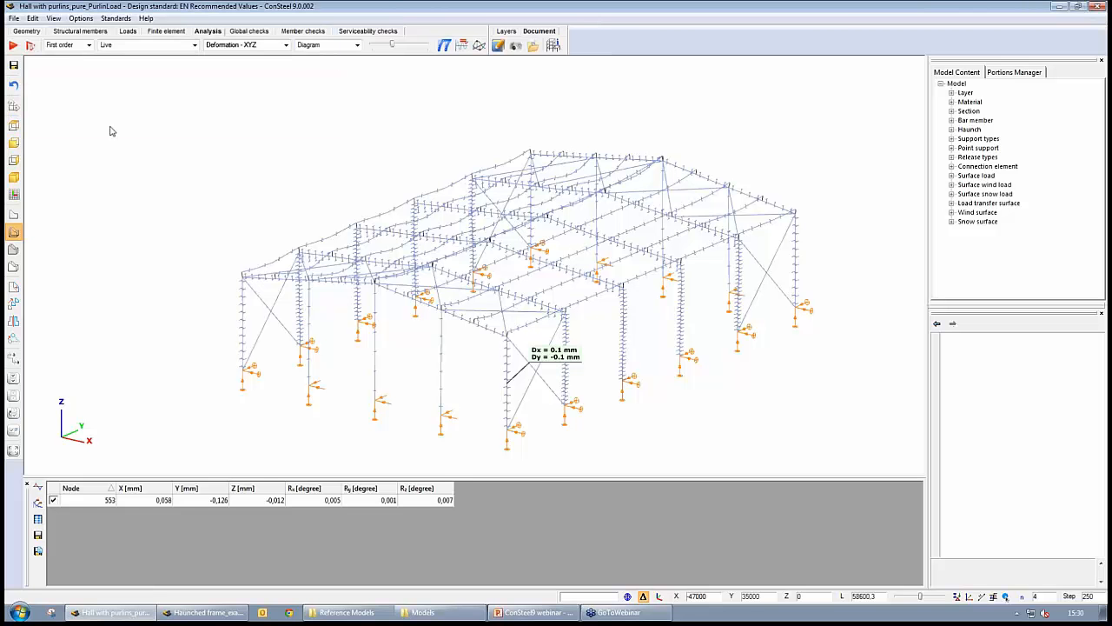
click(89, 45)
click(89, 45)
click(249, 30)
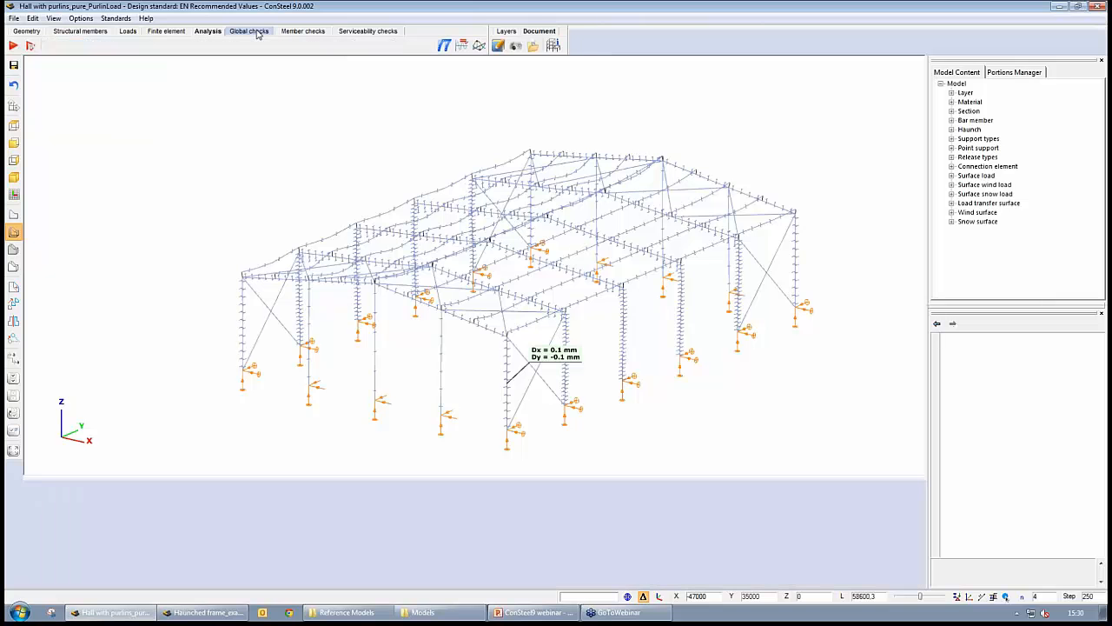
click(14, 45)
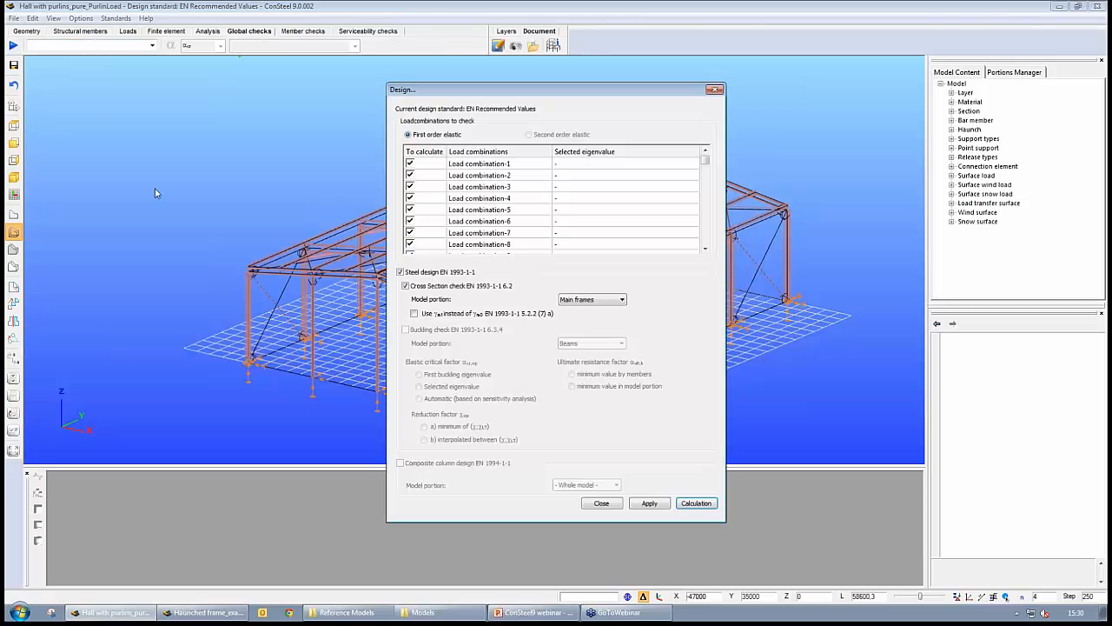
click(714, 89)
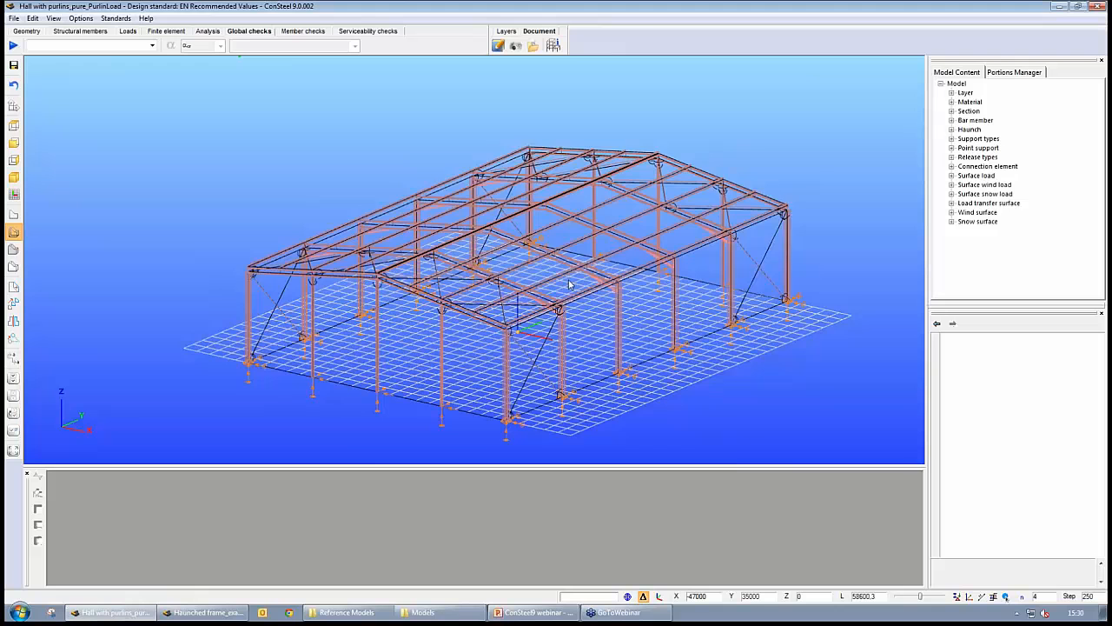
- Display the hall model with rendered member cross-sections
scroll(652, 370, up, 1)
mouse_move(684, 392)
middle_down()
mouse_move(655, 404)
mouse_move(639, 393)
mouse_move(670, 395)
middle_up()
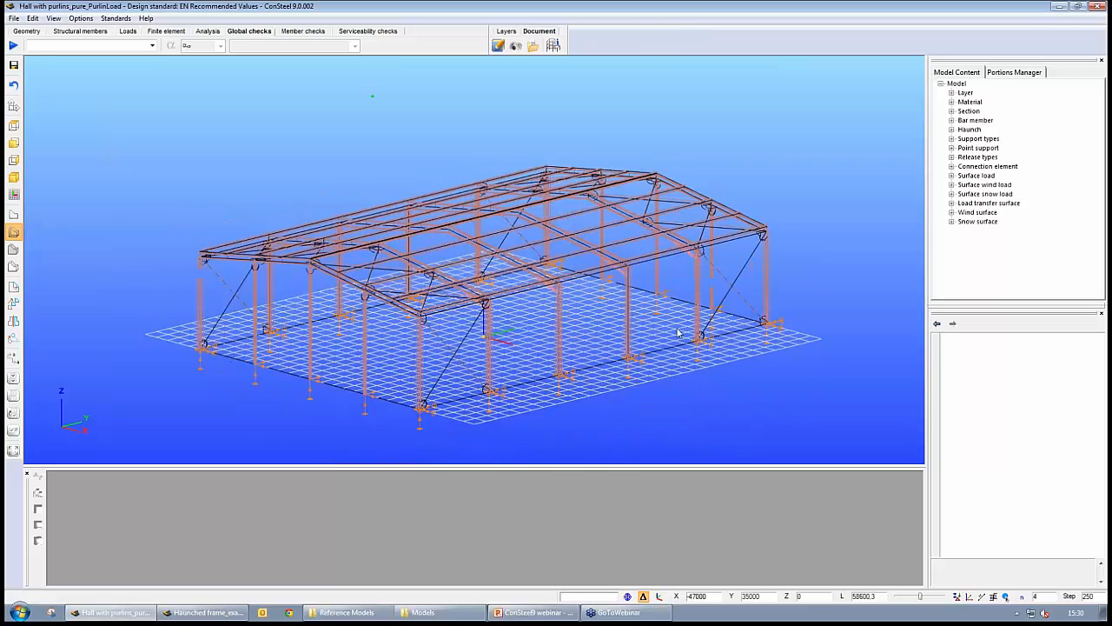
middle_drag(680, 334, 657, 371)
click(13, 269)
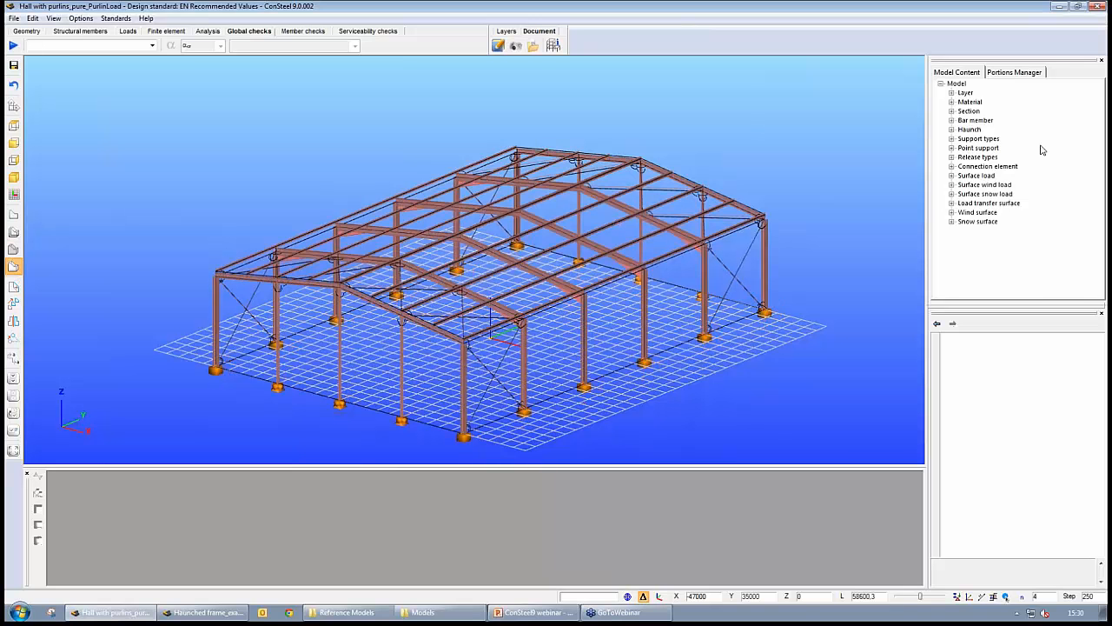
- Examine the model portions one at a time, displaying purlins, sidewall columns, bracing, columns, beams and Frame 2 in turn
click(1014, 73)
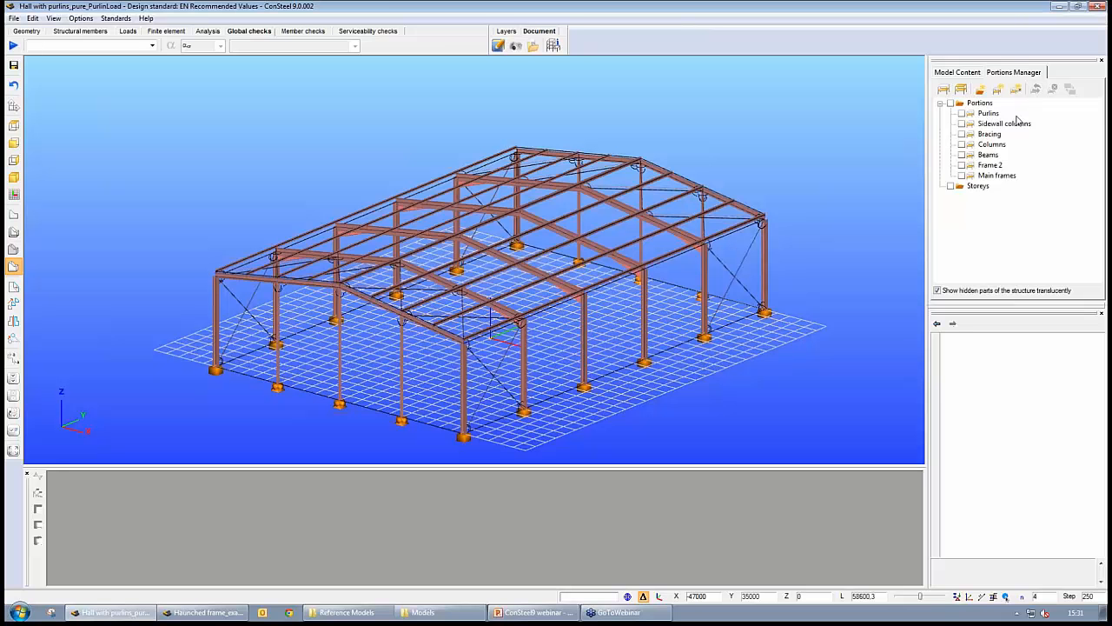
click(962, 114)
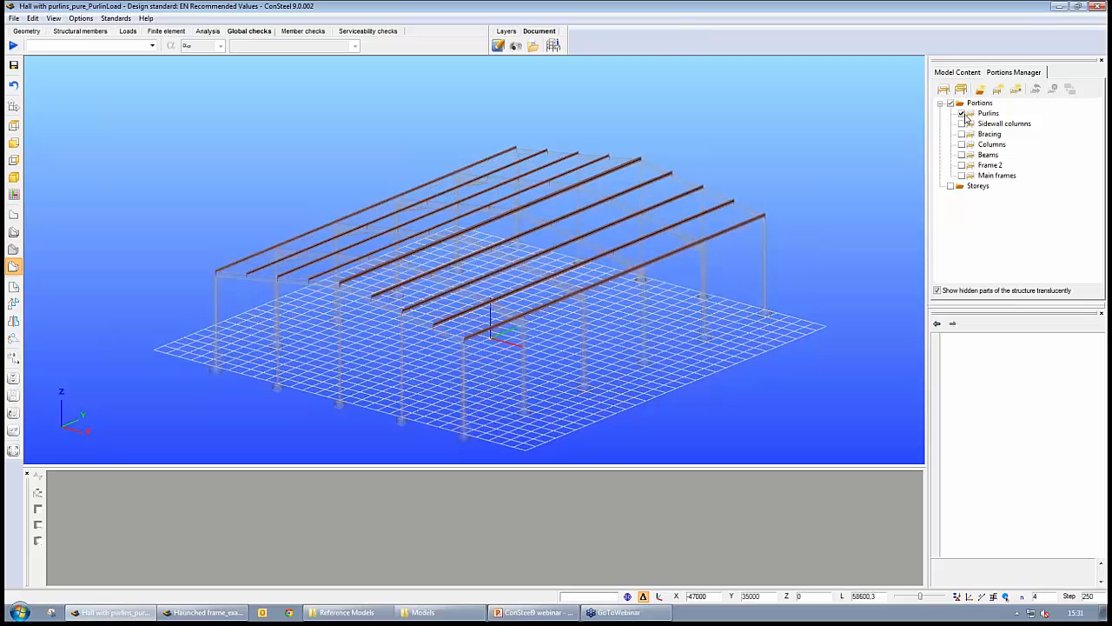
click(962, 114)
click(962, 124)
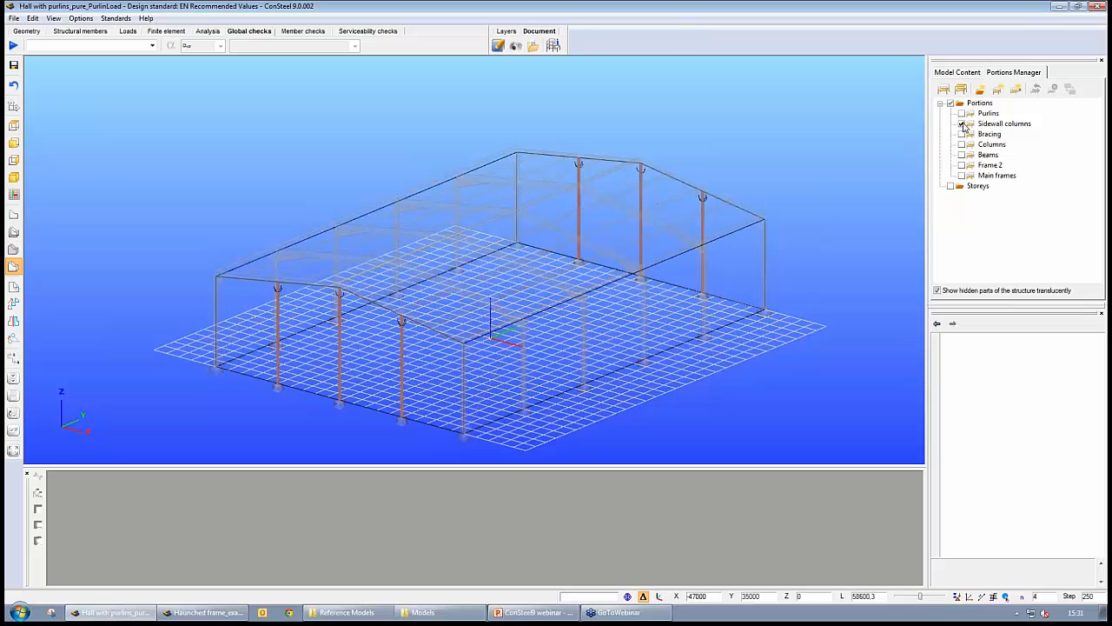
click(962, 124)
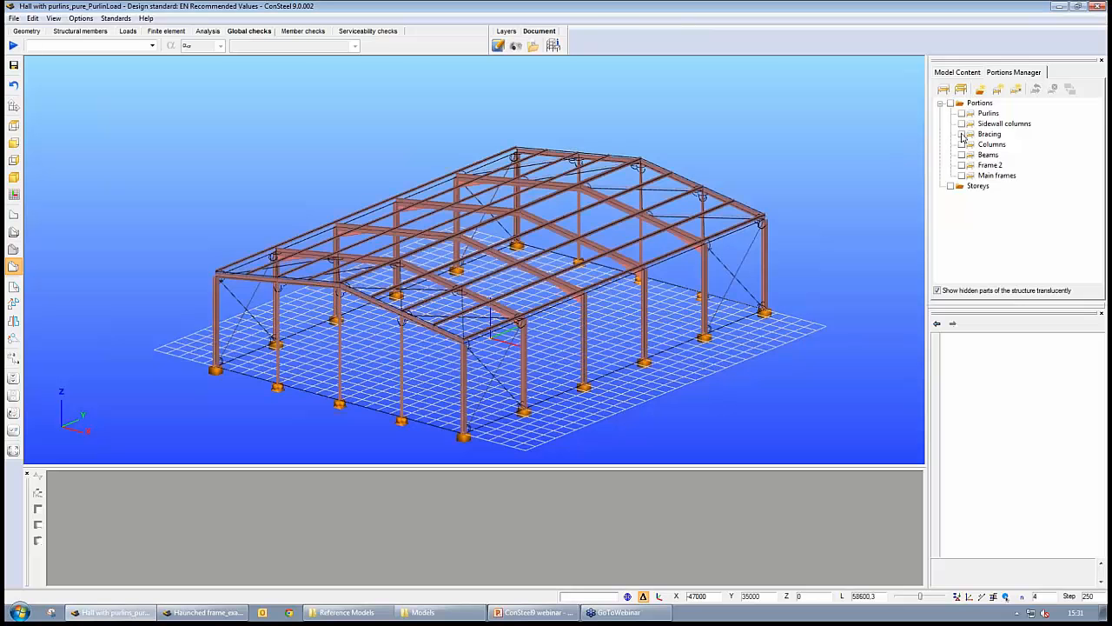
click(962, 135)
click(962, 135)
click(962, 145)
click(962, 145)
click(962, 155)
click(962, 156)
click(962, 165)
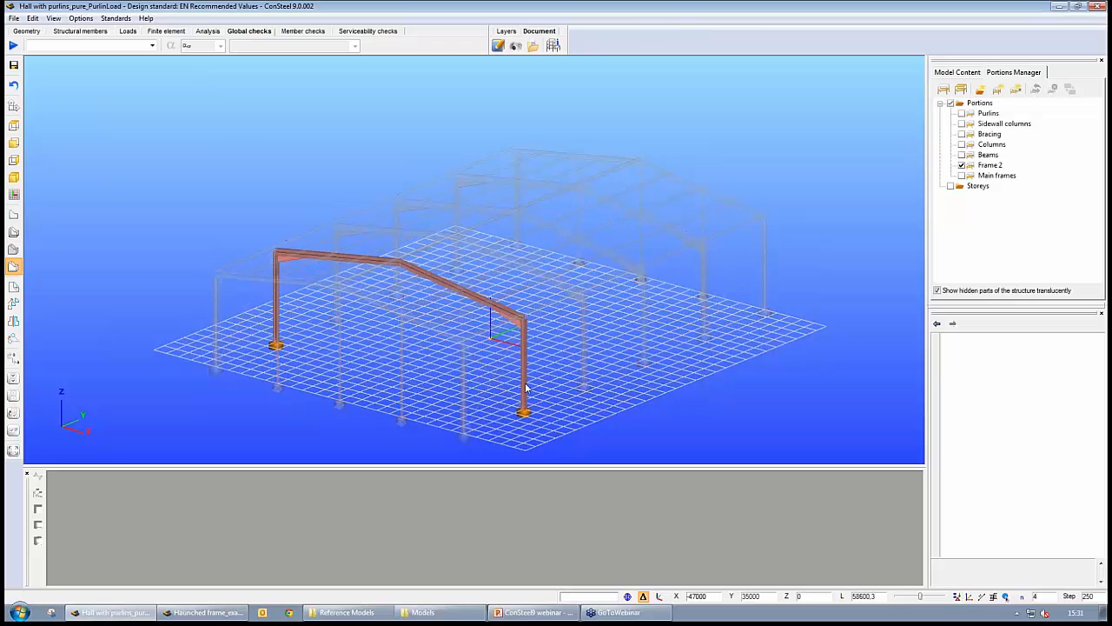
click(962, 165)
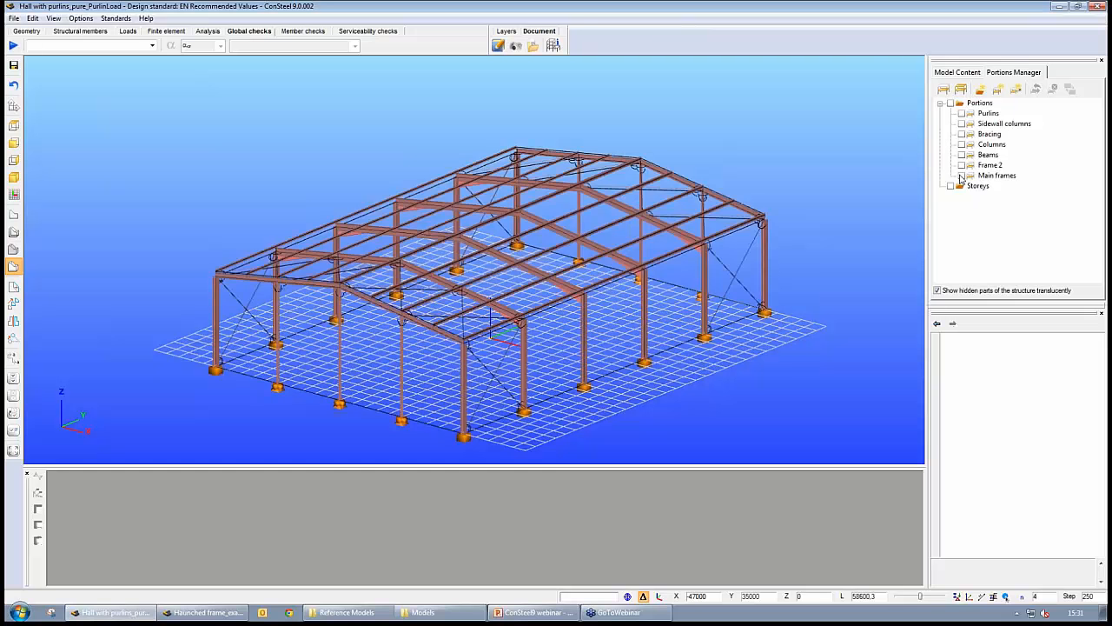
- Run the EN 1993-1-1 cross-section check for all load combinations on the Main frames portion
click(961, 175)
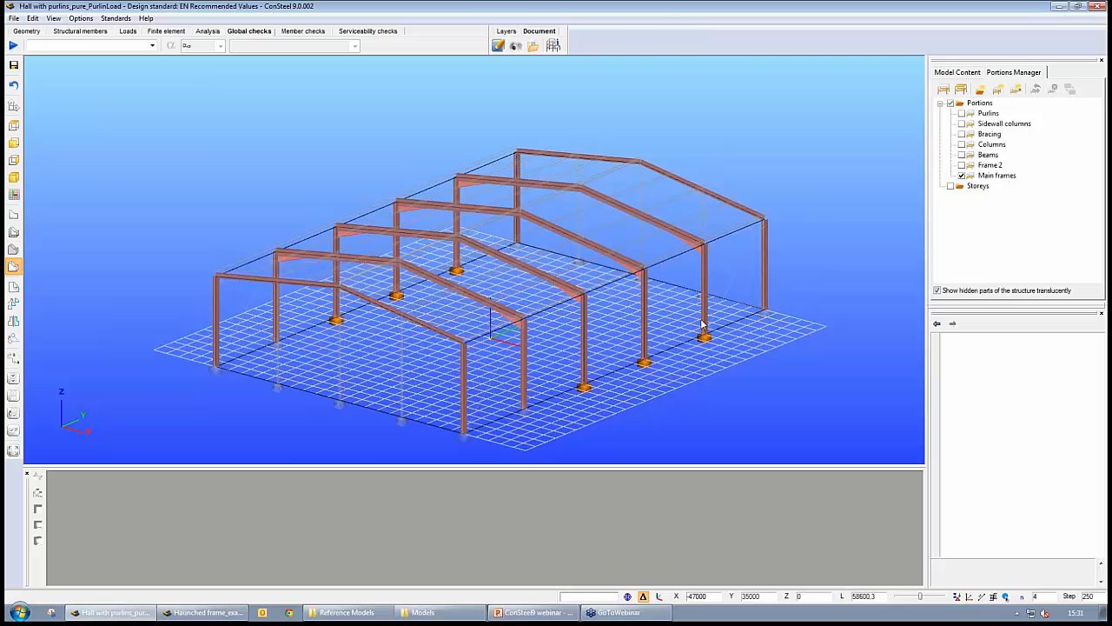
mouse_move(702, 324)
middle_down()
mouse_move(676, 340)
mouse_move(670, 309)
mouse_move(691, 335)
middle_up()
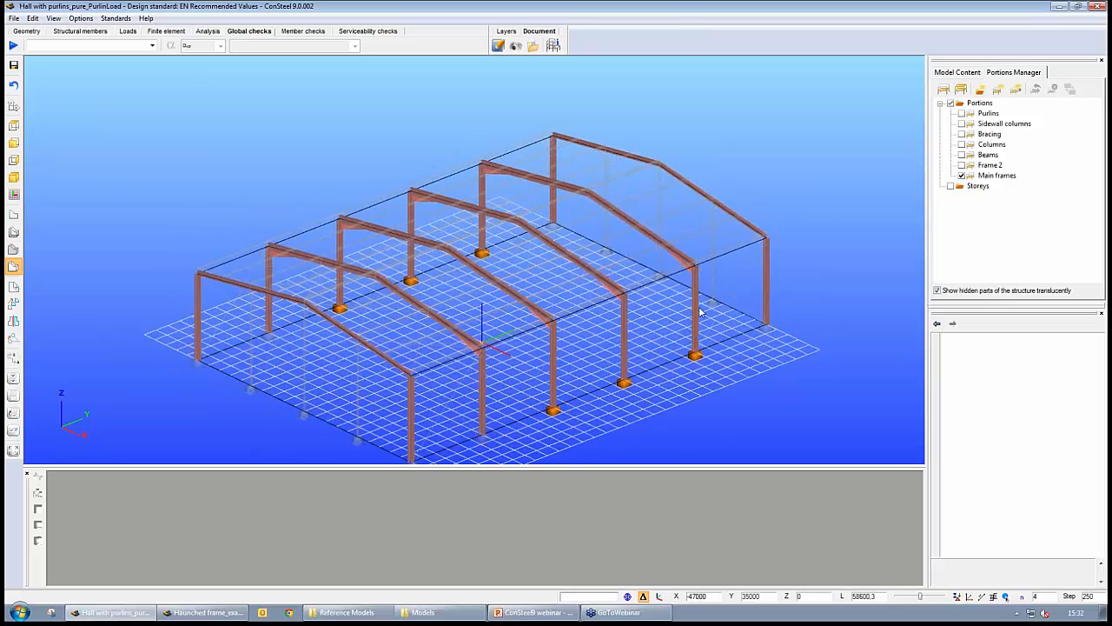
click(12, 45)
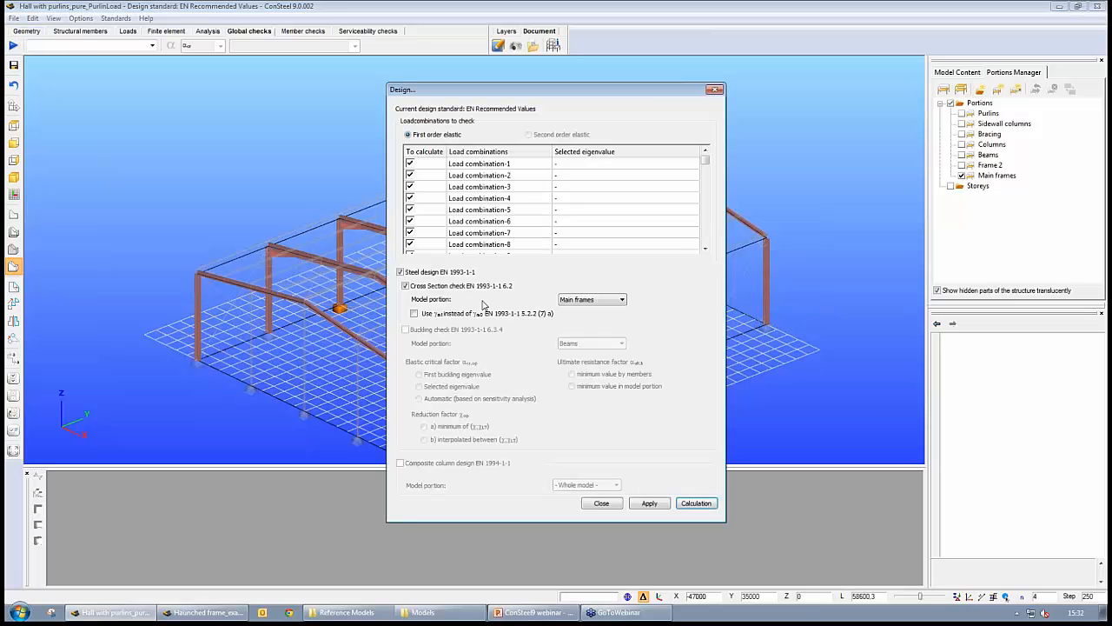
click(565, 300)
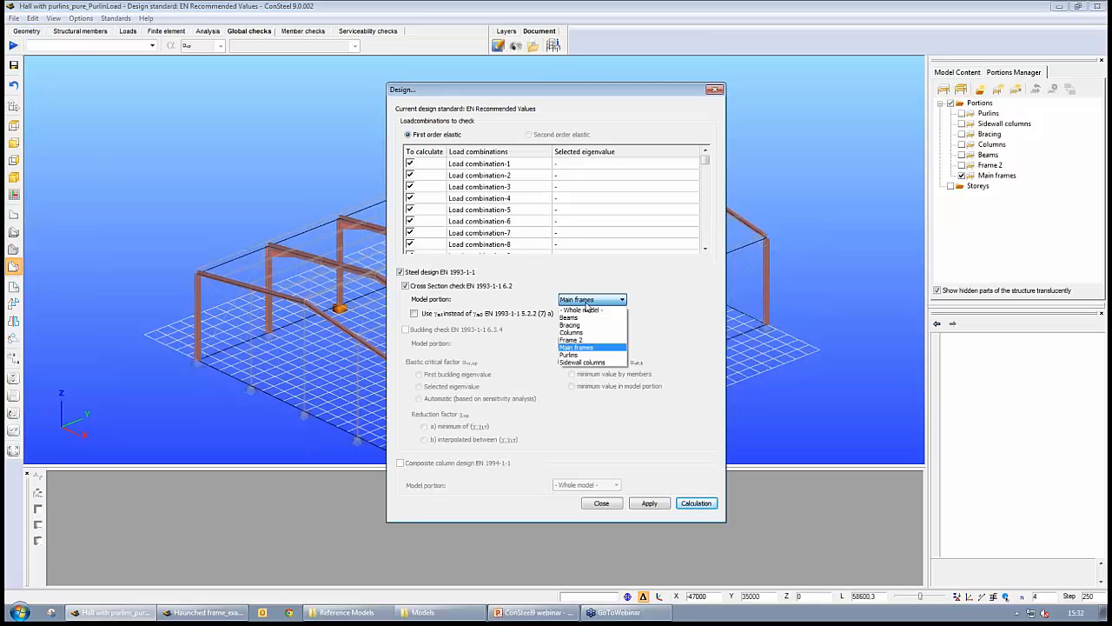
click(589, 306)
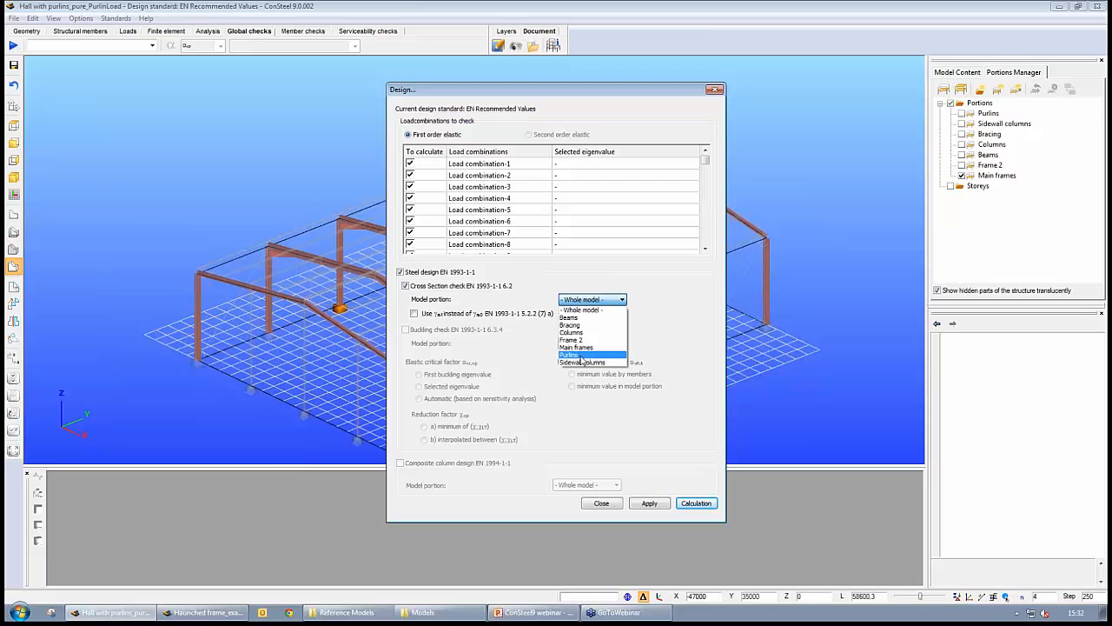
click(586, 347)
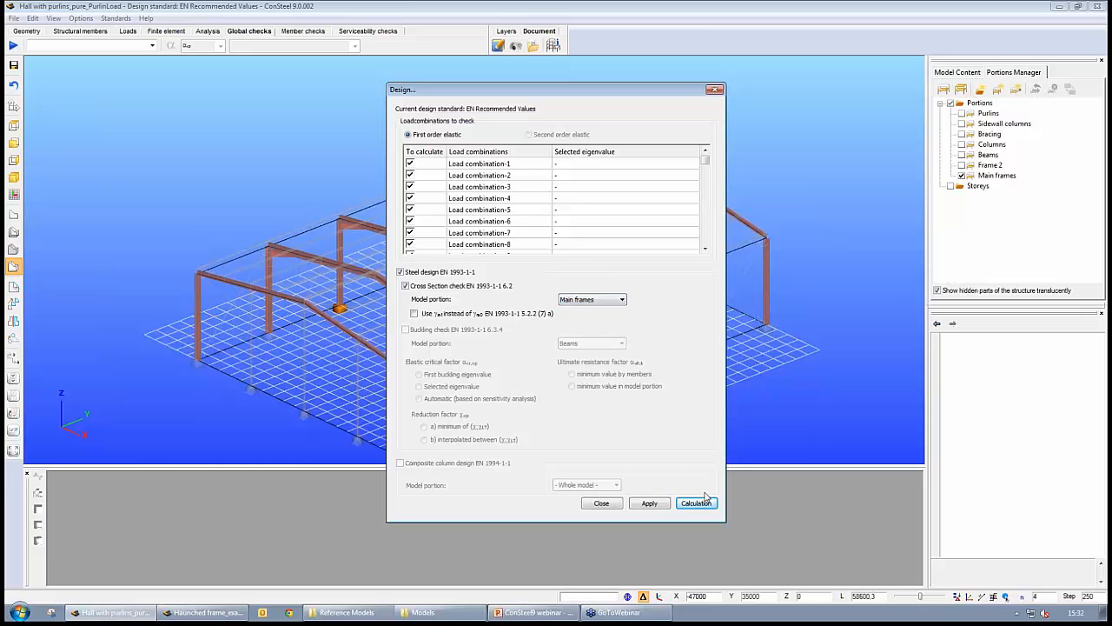
click(658, 508)
click(698, 504)
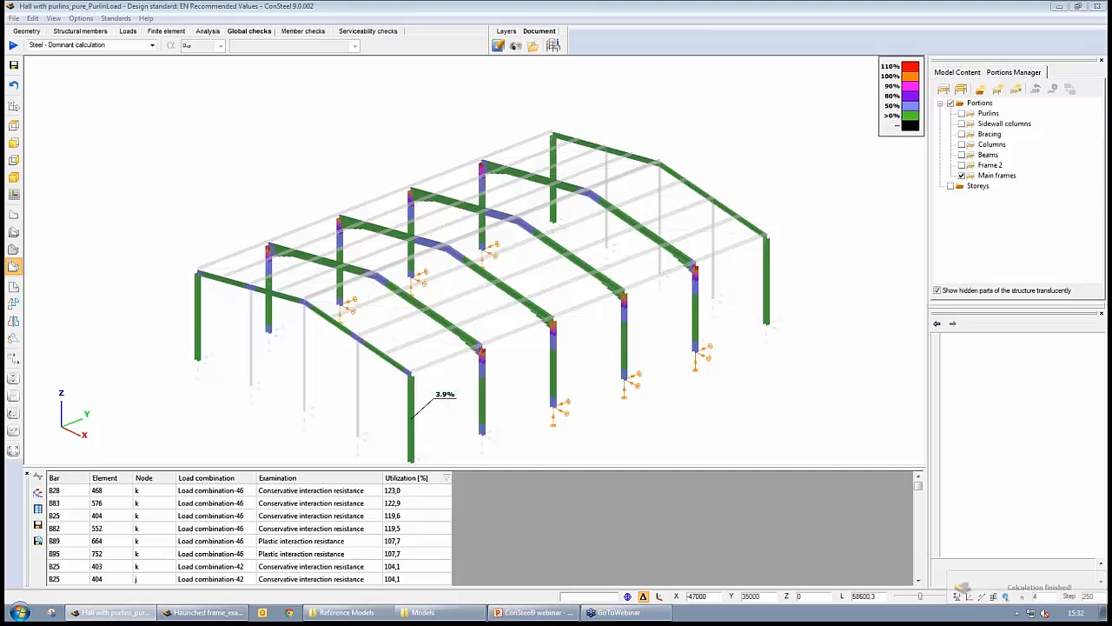
- Examine the steel design utilization results on the frames and in the enlarged results table
click(419, 492)
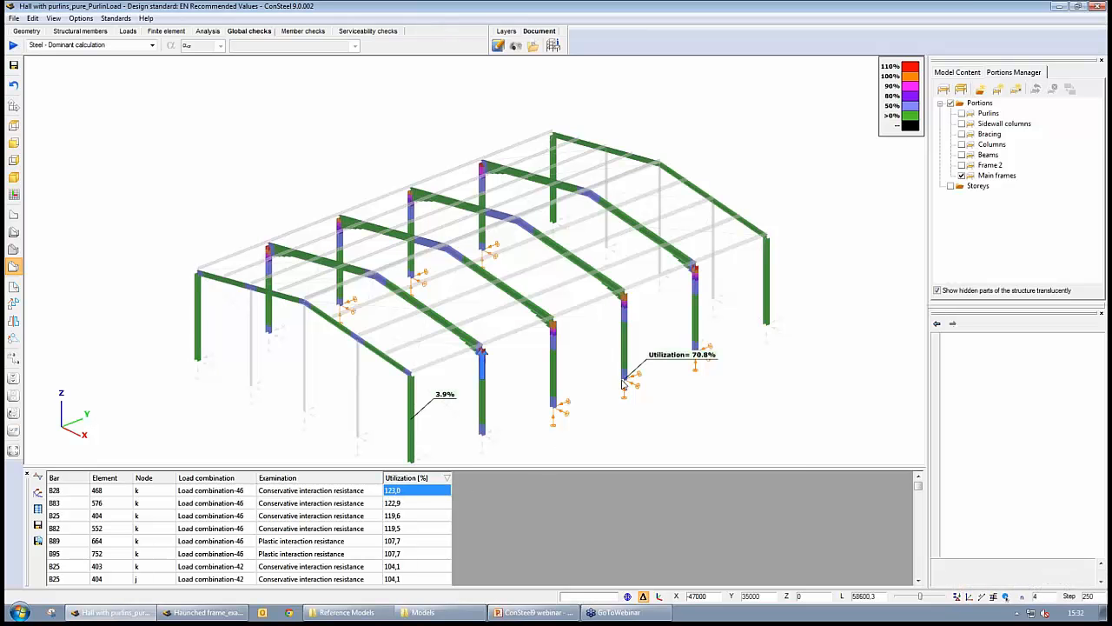
middle_drag(620, 386, 636, 359)
scroll(599, 305, up, 2)
scroll(599, 305, up, 3)
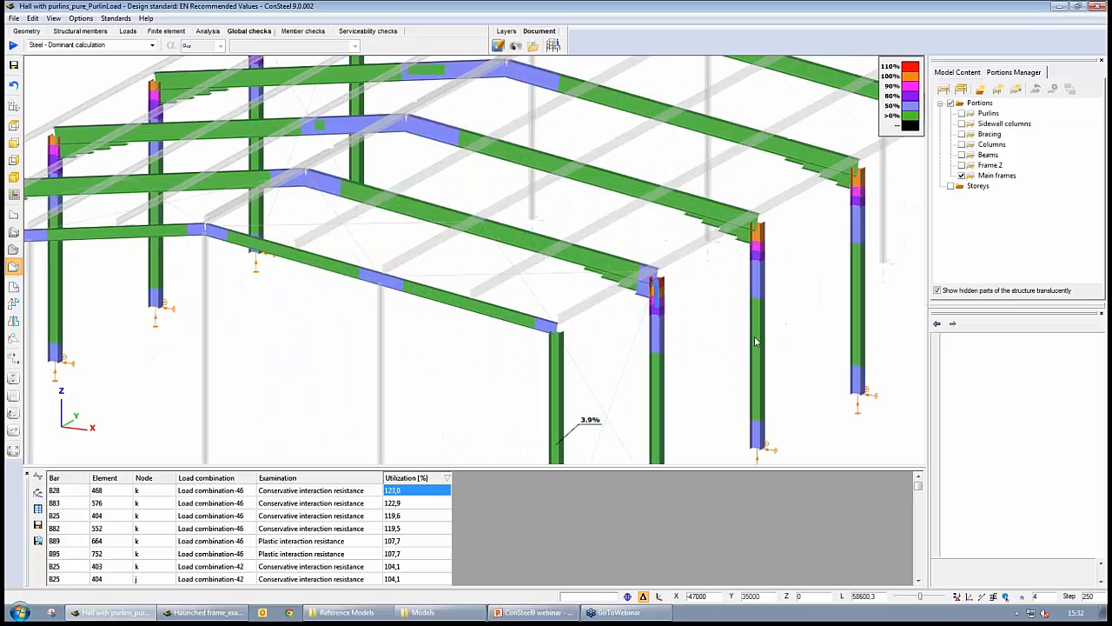
scroll(669, 287, down, 3)
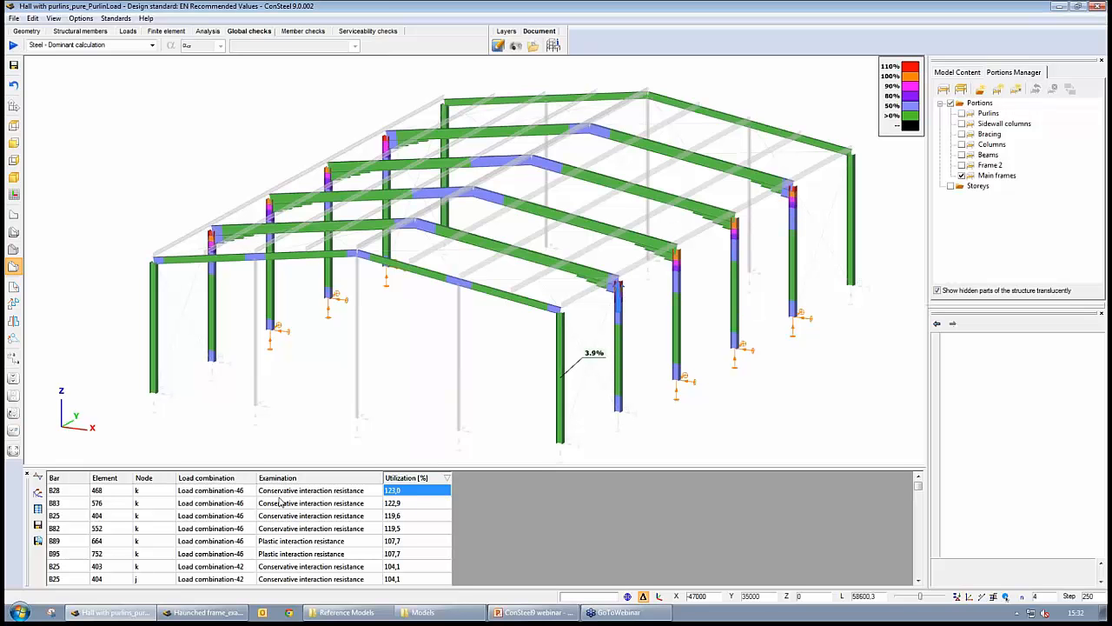
click(209, 493)
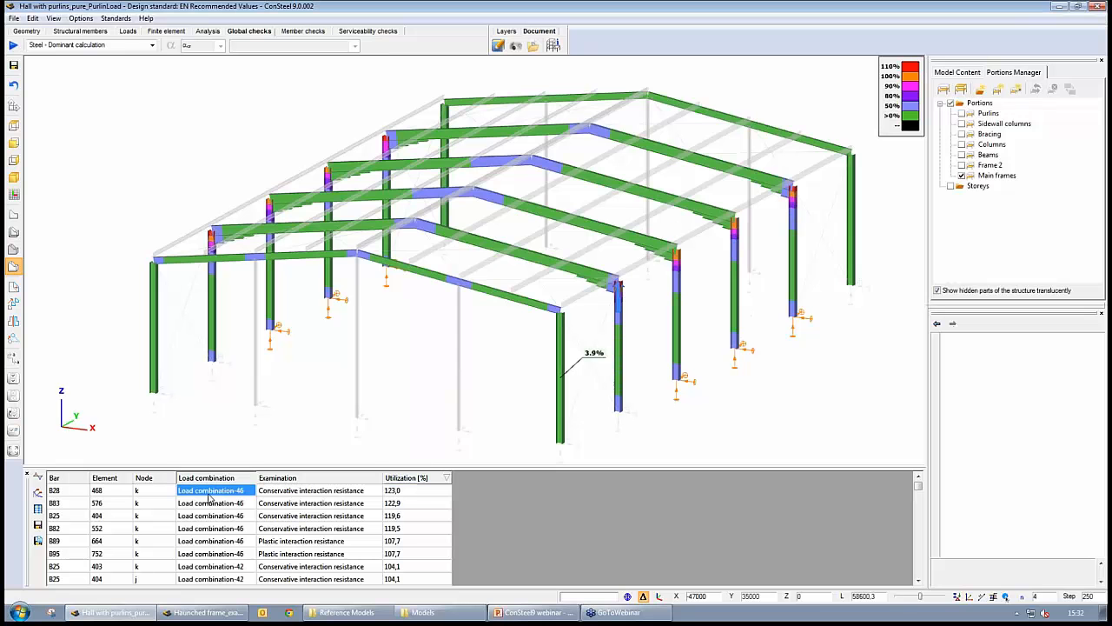
click(285, 494)
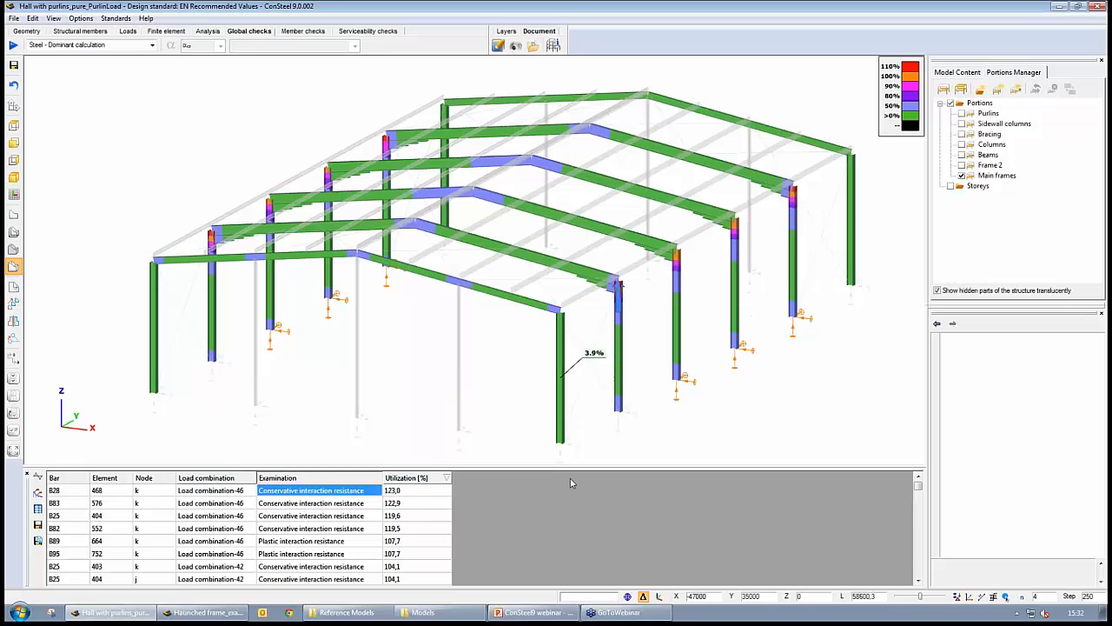
drag(578, 470, 669, 292)
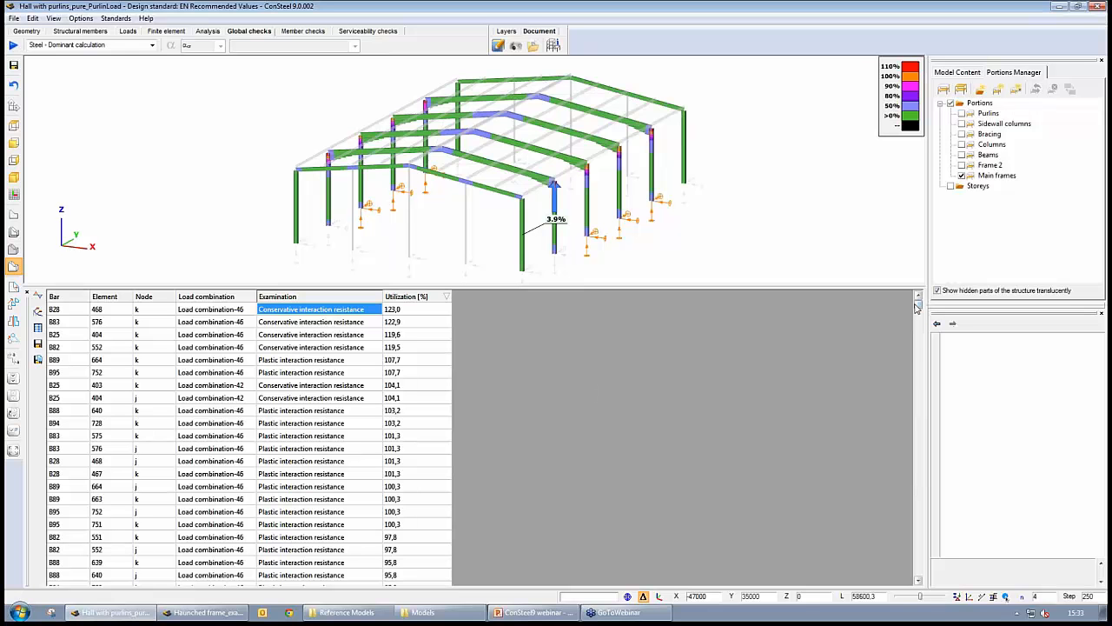
drag(920, 310, 923, 360)
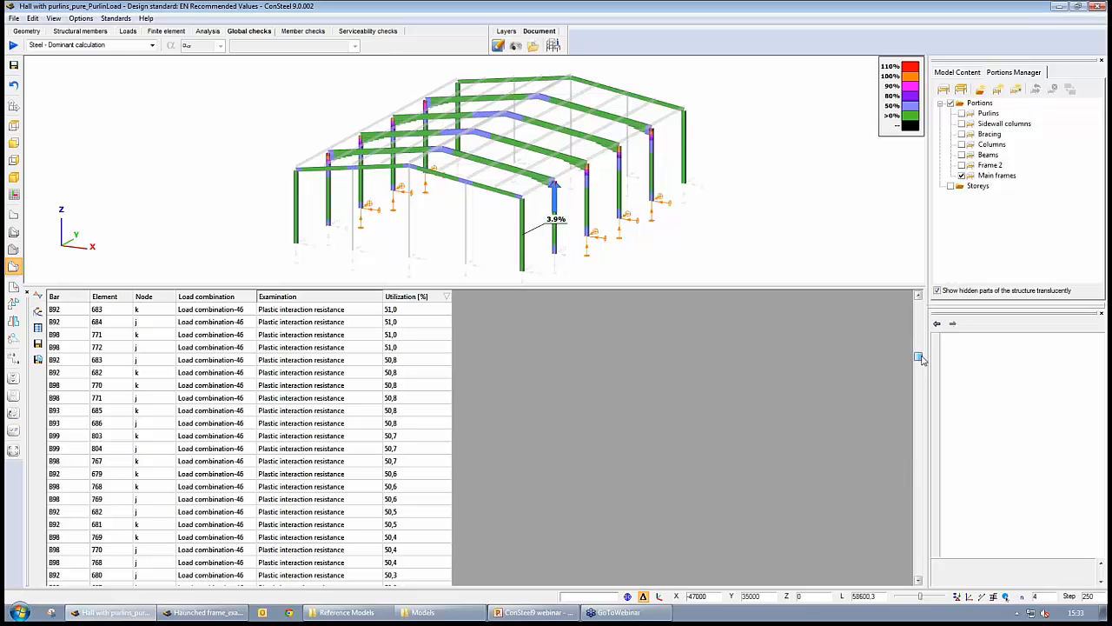
drag(923, 359, 923, 366)
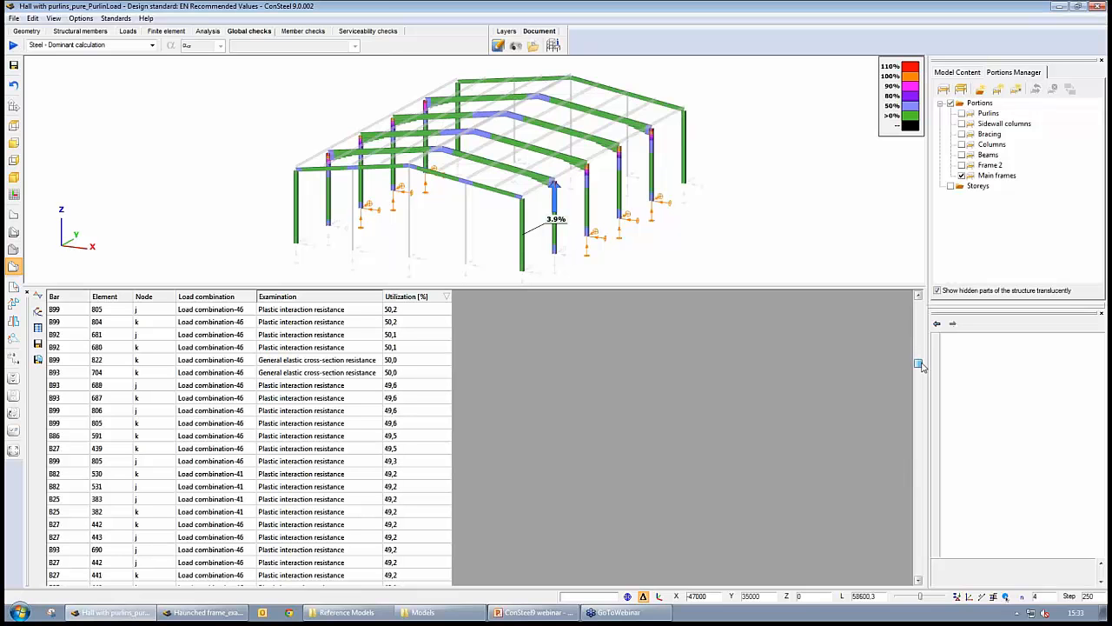
click(393, 376)
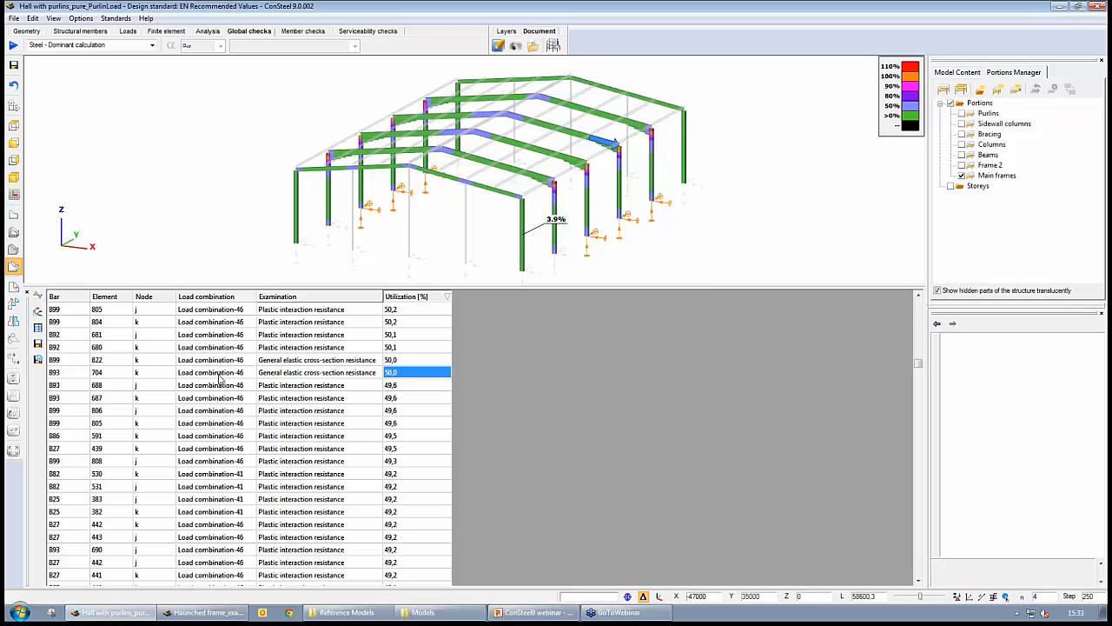
drag(220, 375, 217, 300)
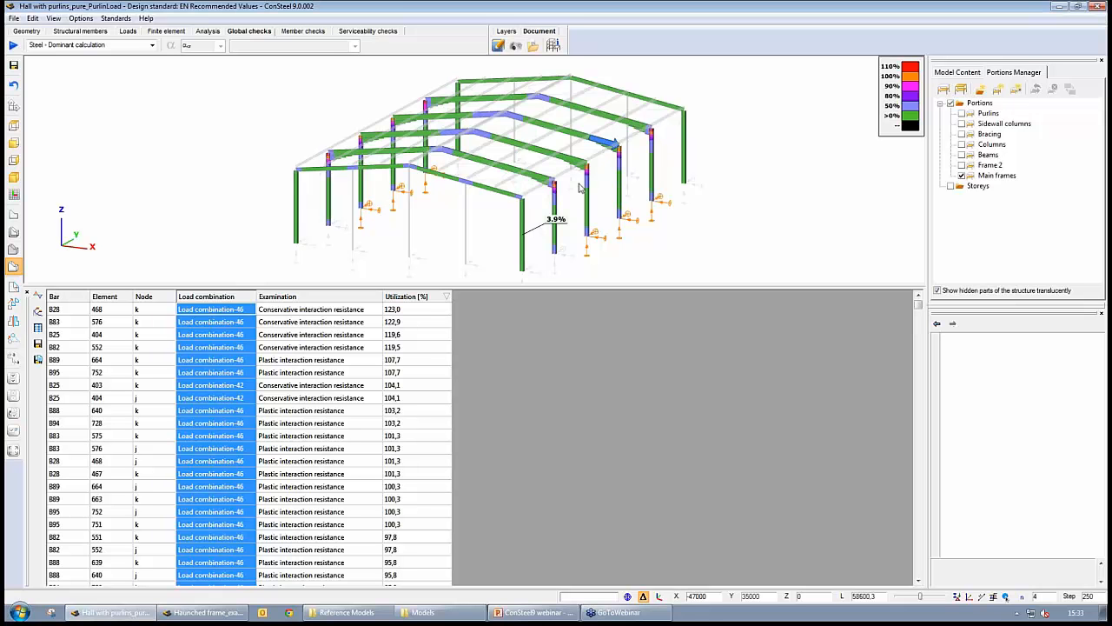
mouse_move(584, 230)
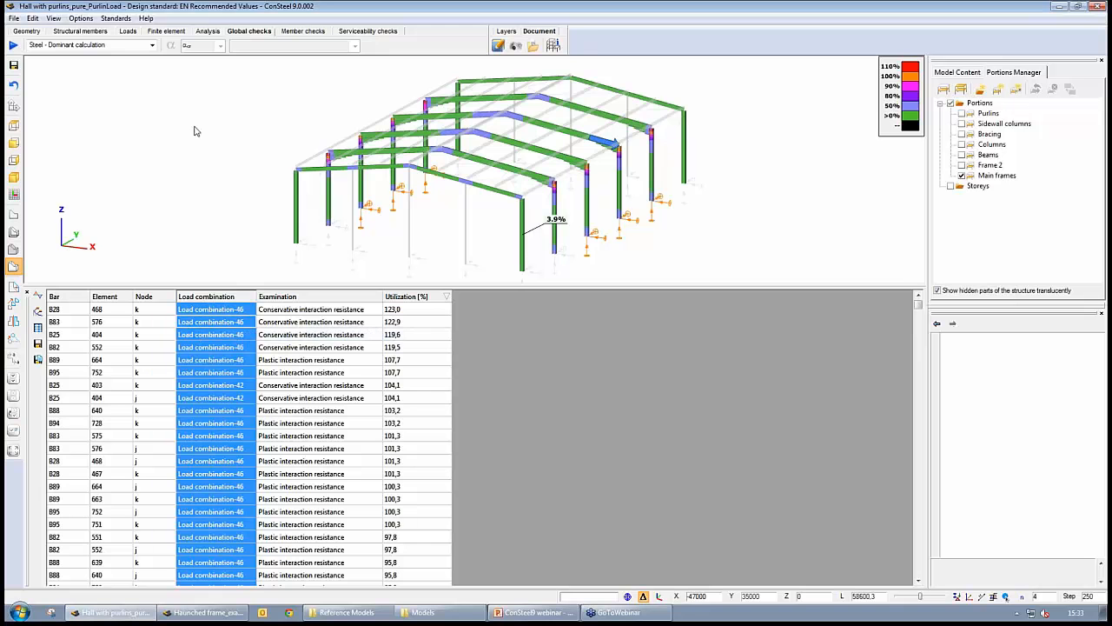
- Rerun the analysis calculating load combinations with first order and buckling analysis on the Main frames portion
click(209, 32)
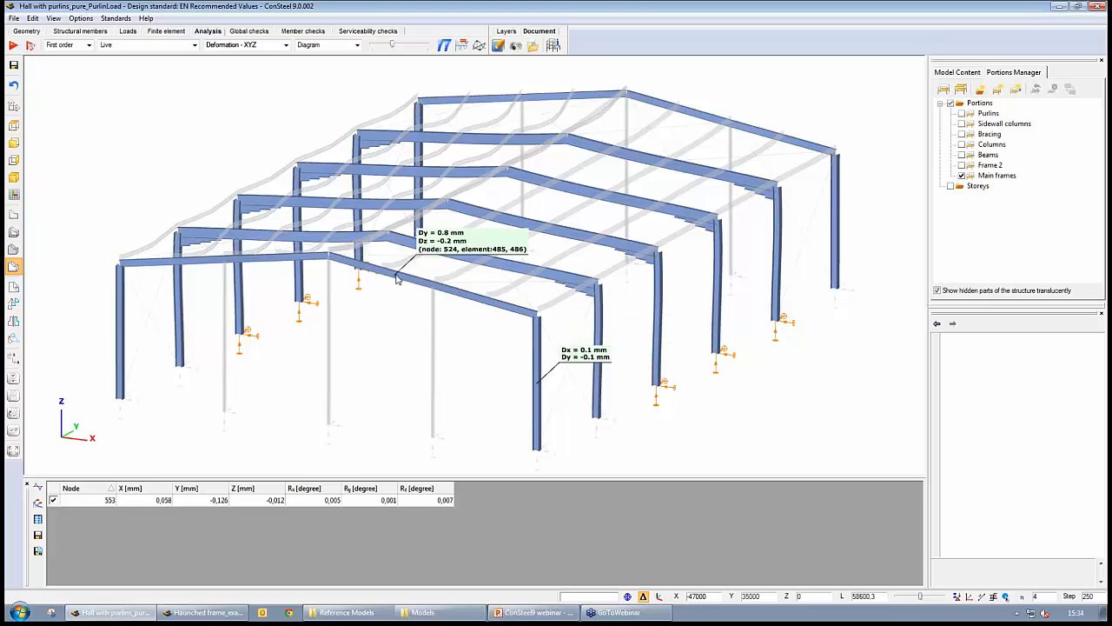
click(29, 45)
click(97, 51)
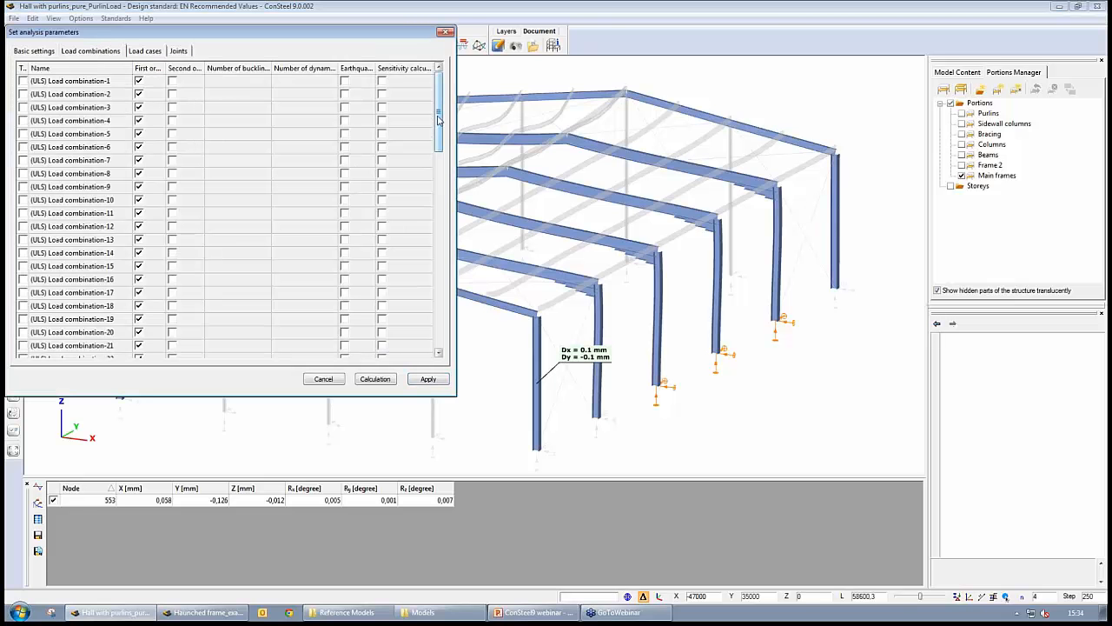
drag(441, 122, 443, 245)
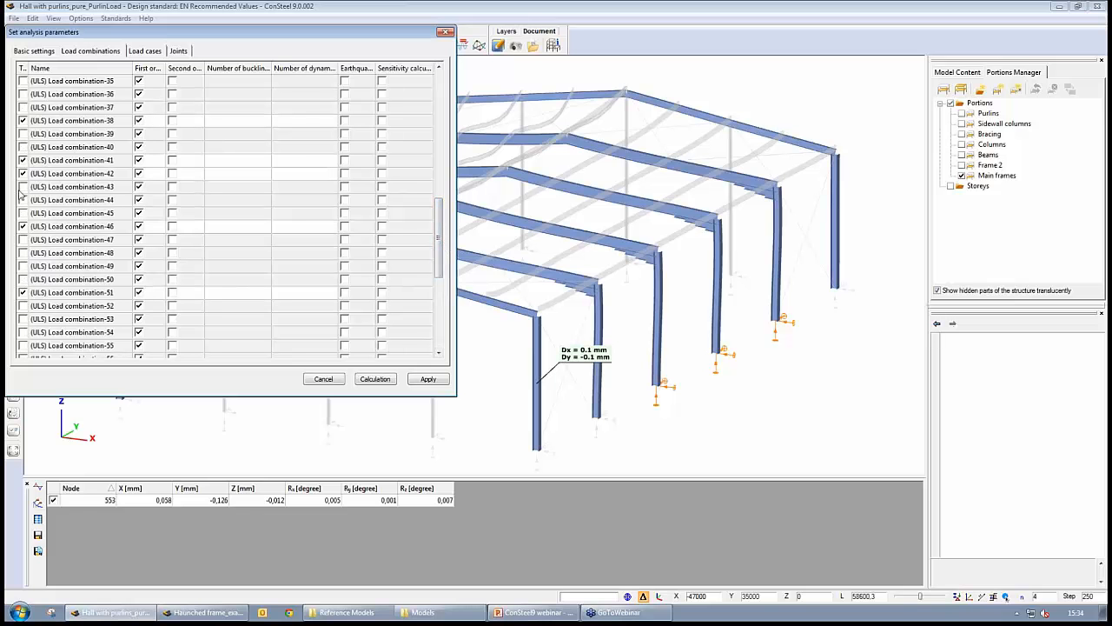
click(35, 51)
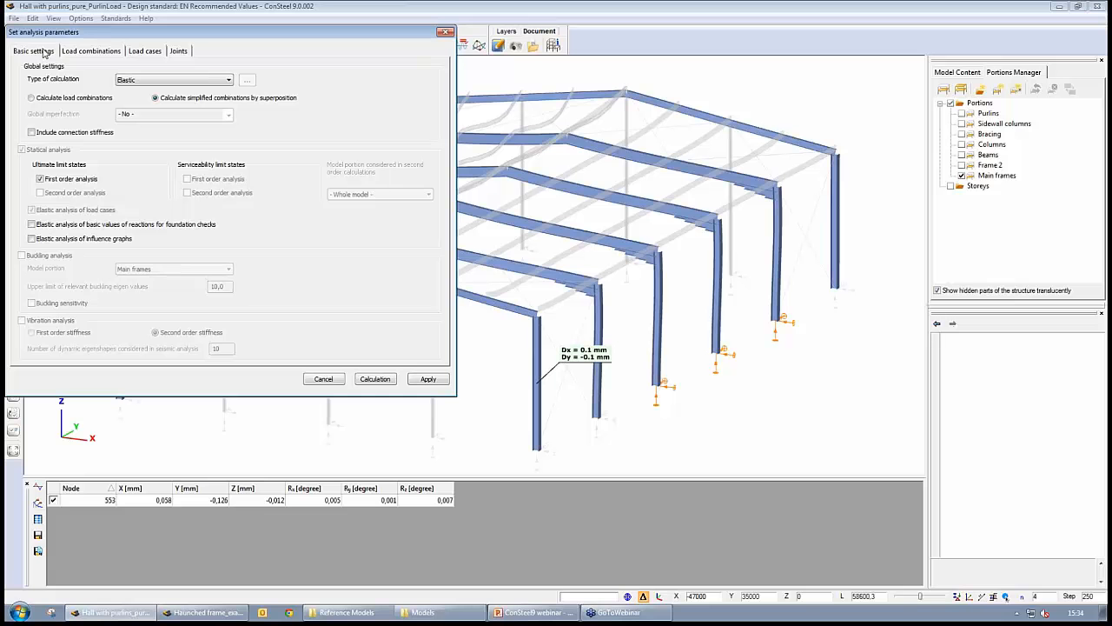
click(32, 98)
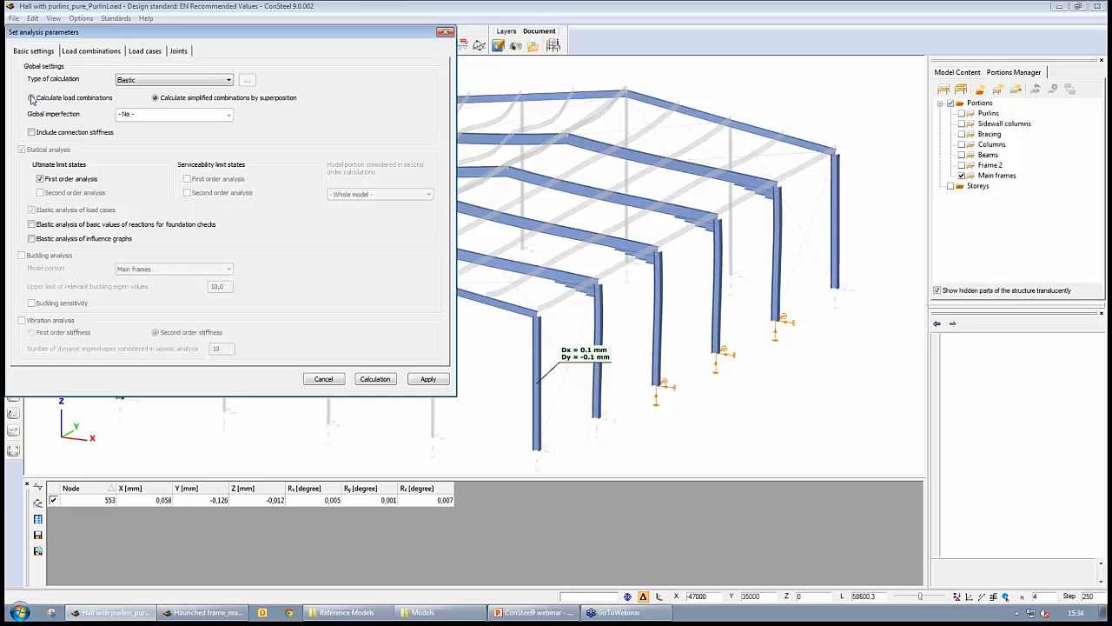
click(21, 255)
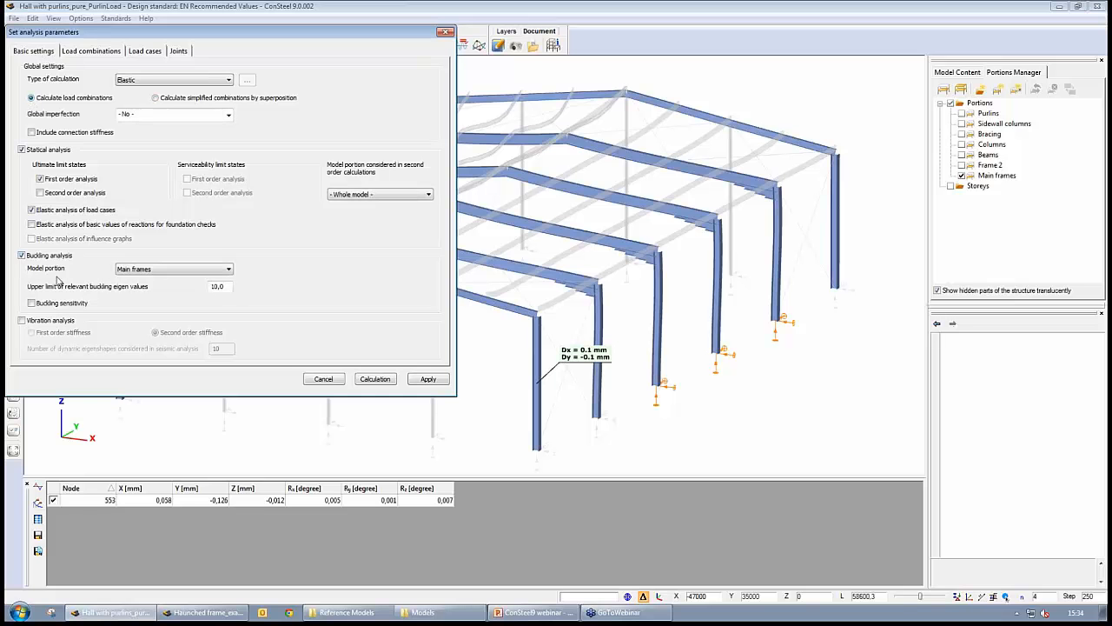
click(228, 269)
click(187, 285)
click(375, 378)
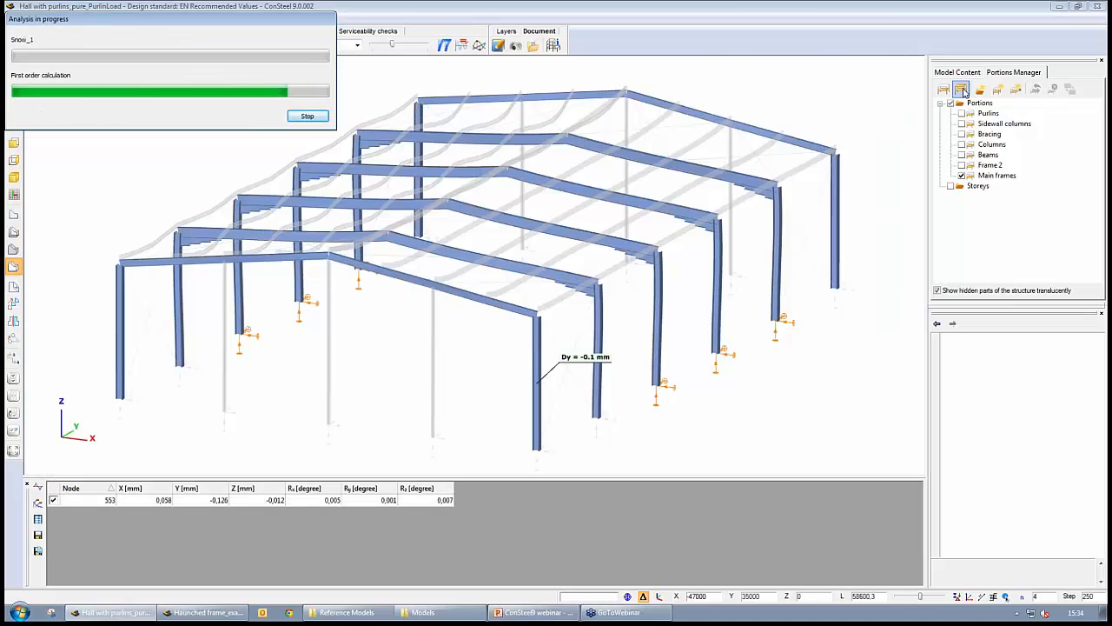
- Show the whole model and display the buckling analysis results
click(962, 90)
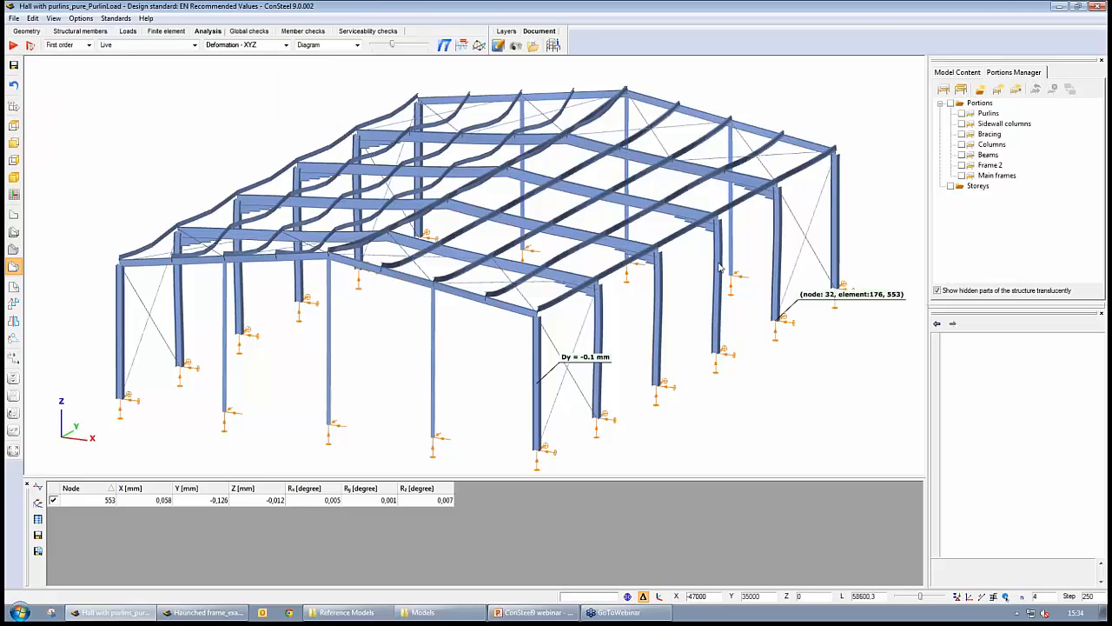
click(88, 45)
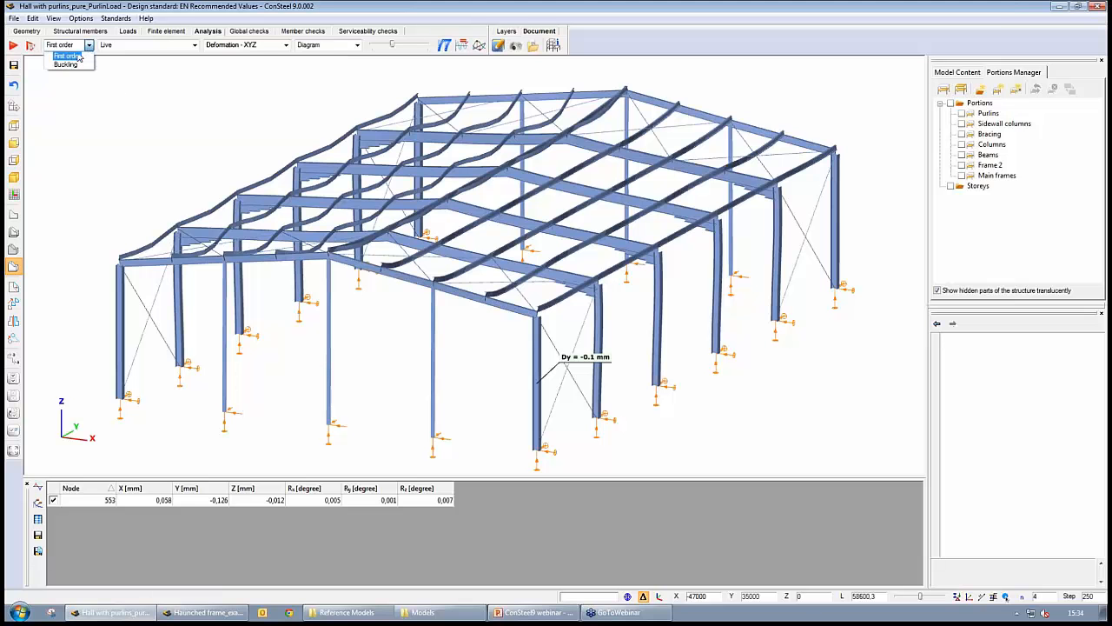
click(66, 65)
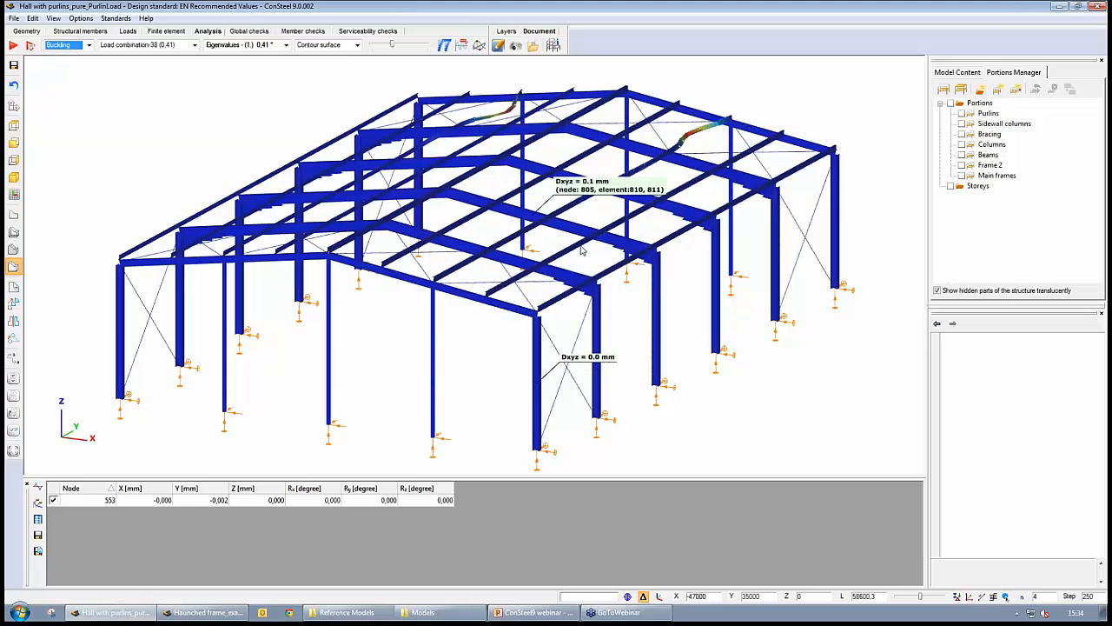
middle_drag(611, 318, 576, 340)
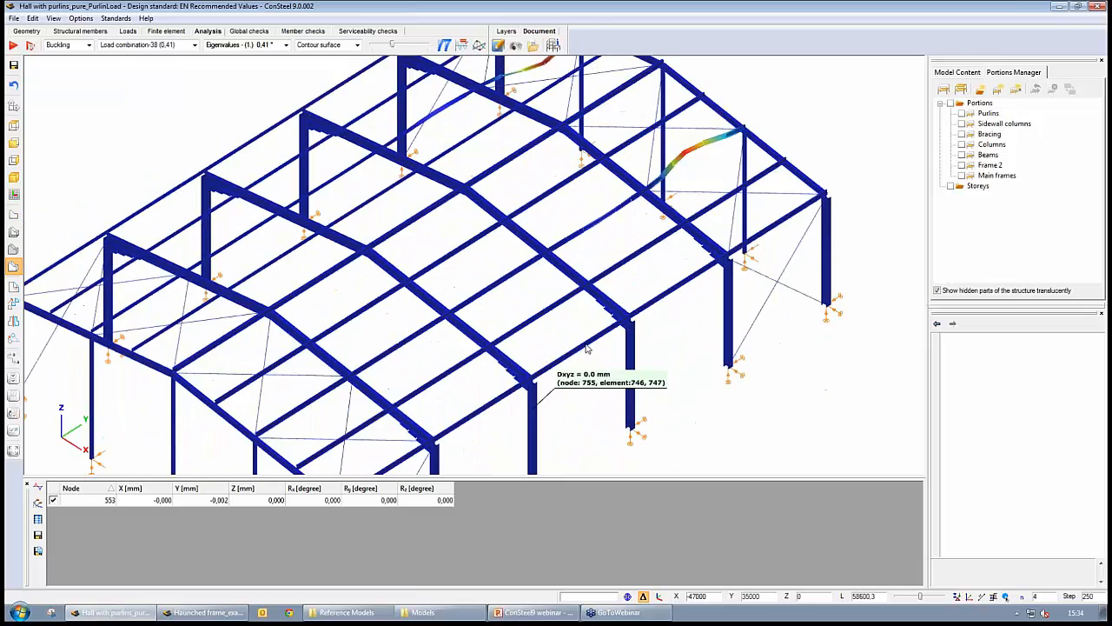
- Examine the purlin buckling shapes up close and the list of buckling eigenvalues
scroll(667, 185, up, 5)
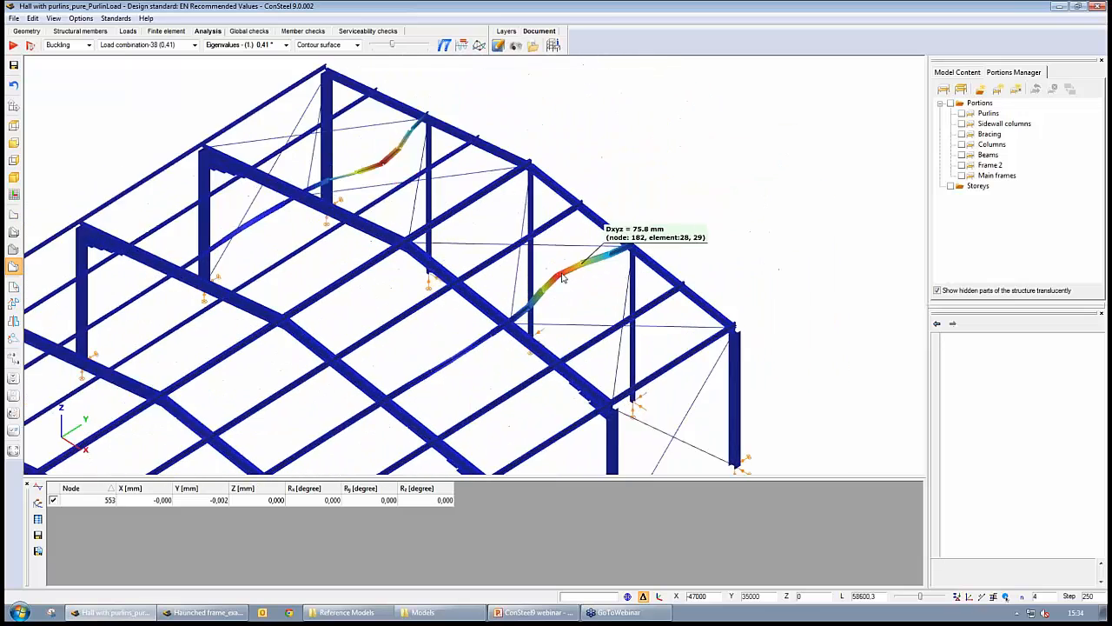
scroll(620, 342, down, 3)
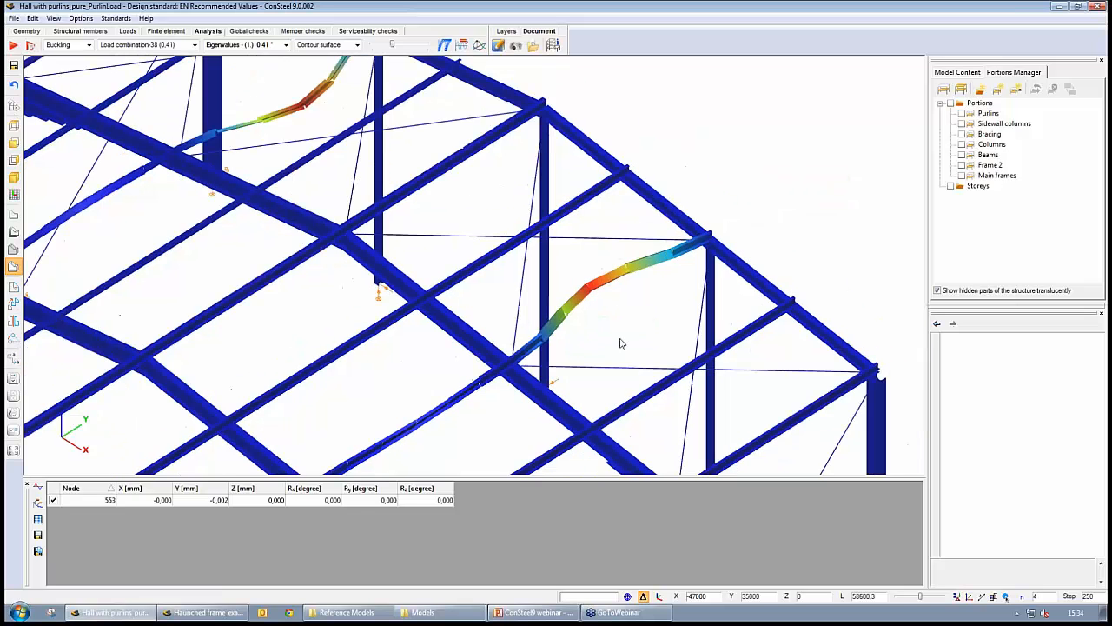
middle_drag(626, 381, 674, 381)
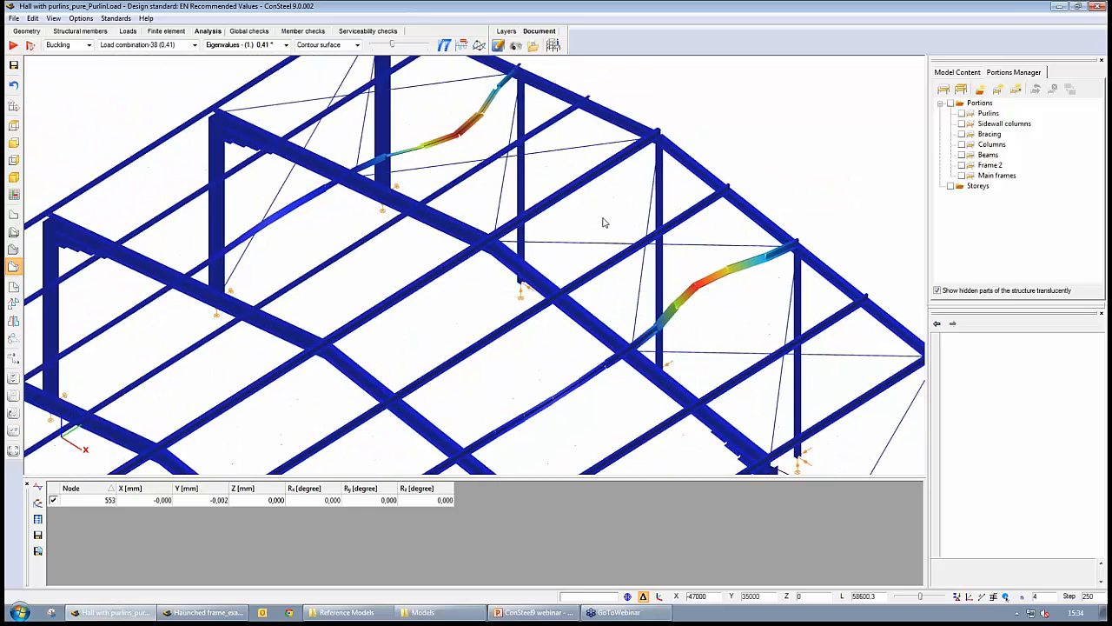
click(236, 45)
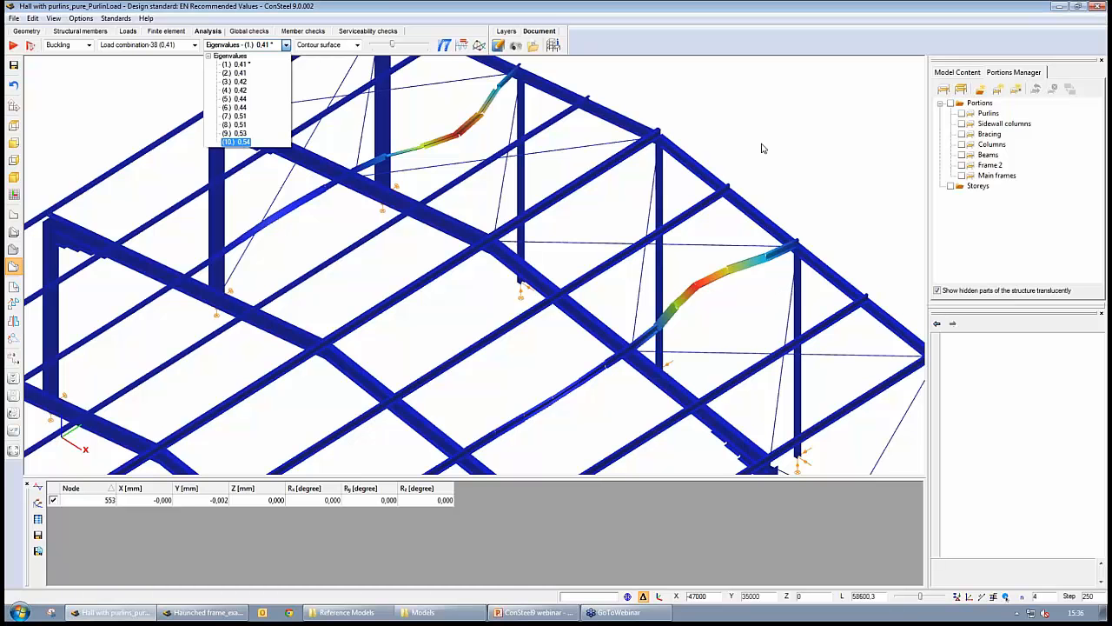
click(250, 66)
- Set the buckling analysis model portion to Main frames and recalculate the analysis
click(30, 46)
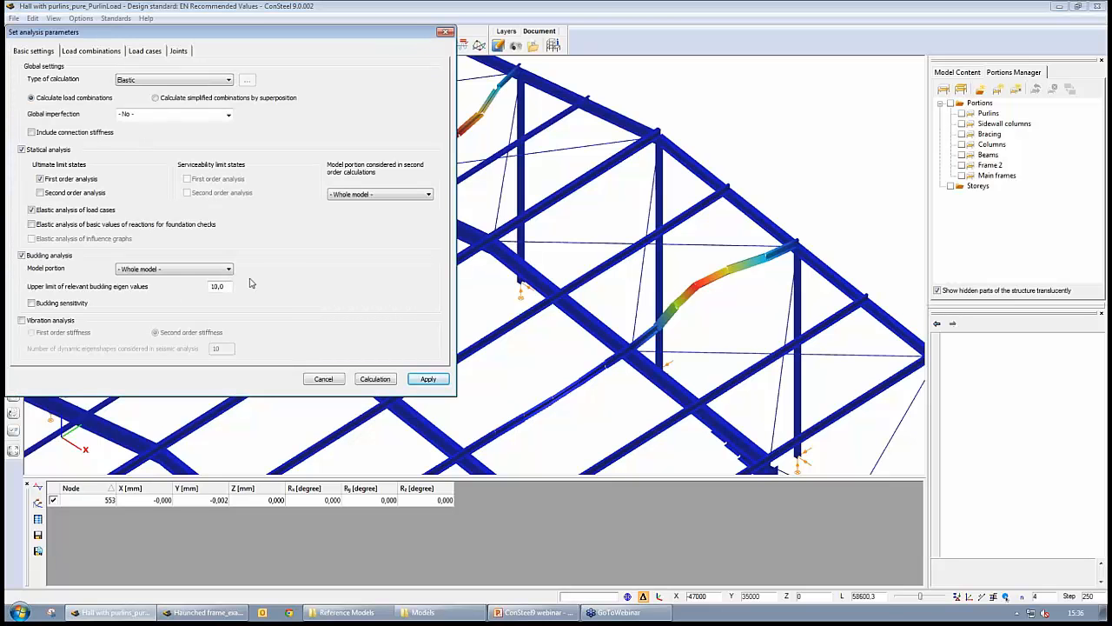
click(199, 269)
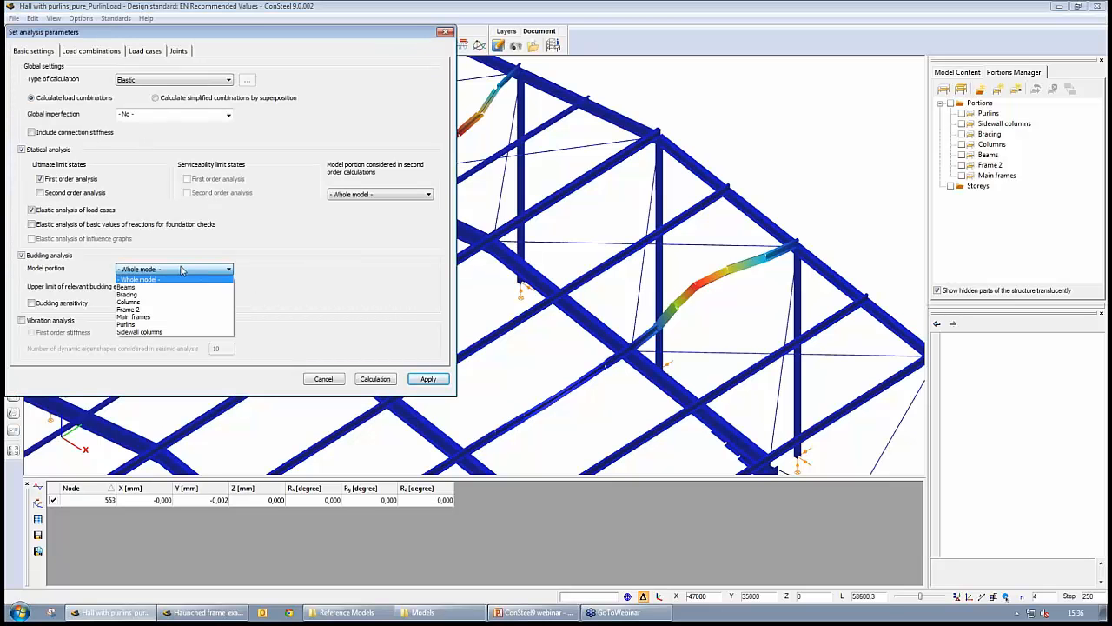
click(157, 317)
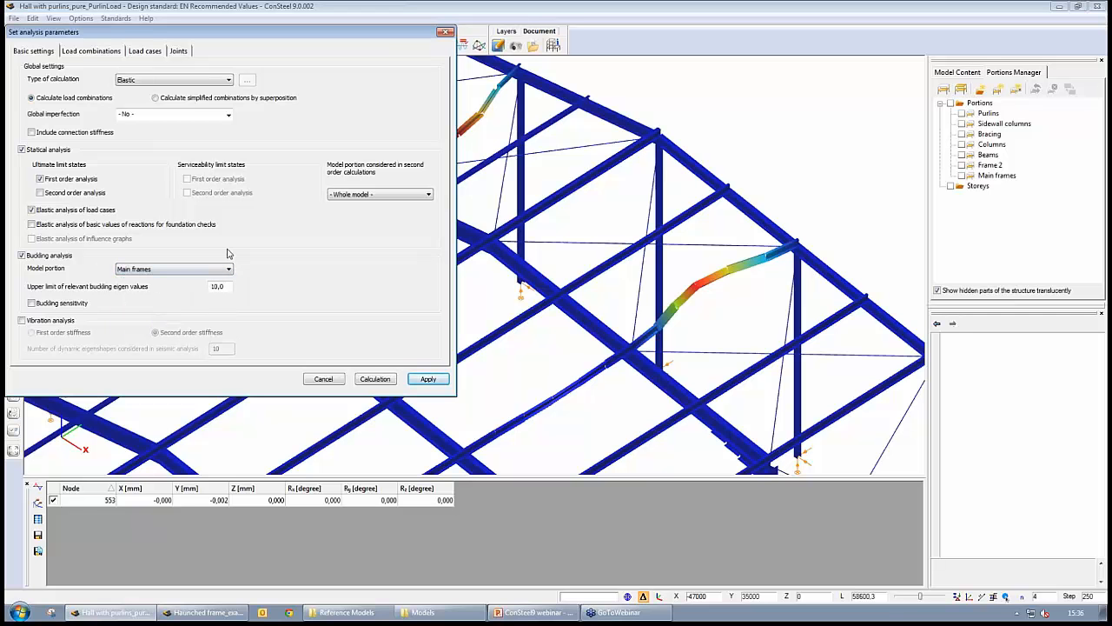
click(376, 379)
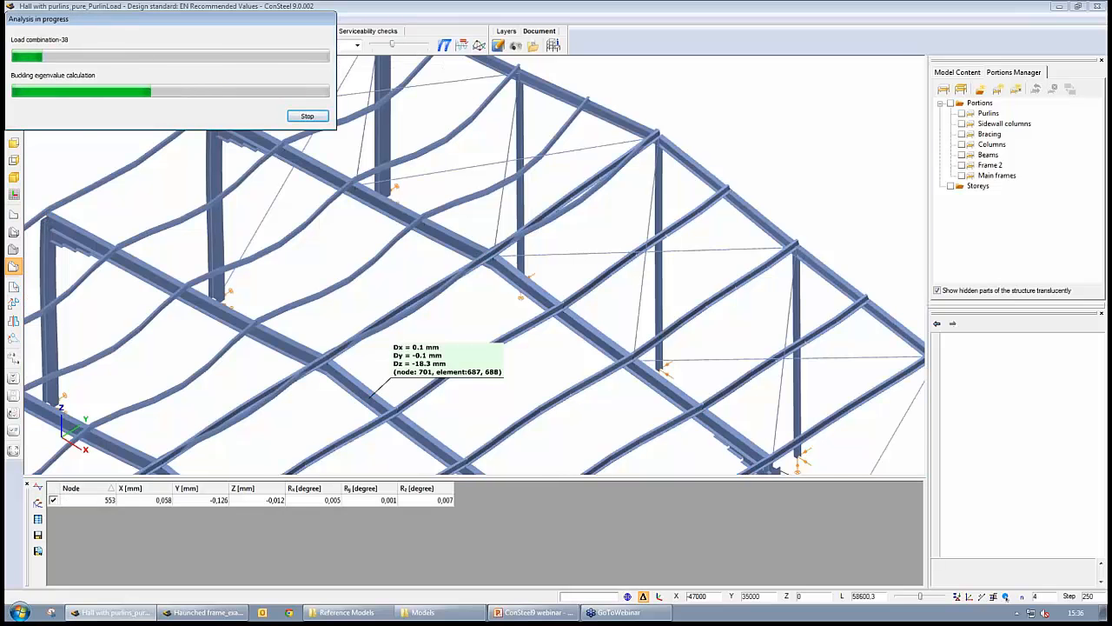
scroll(513, 370, down, 5)
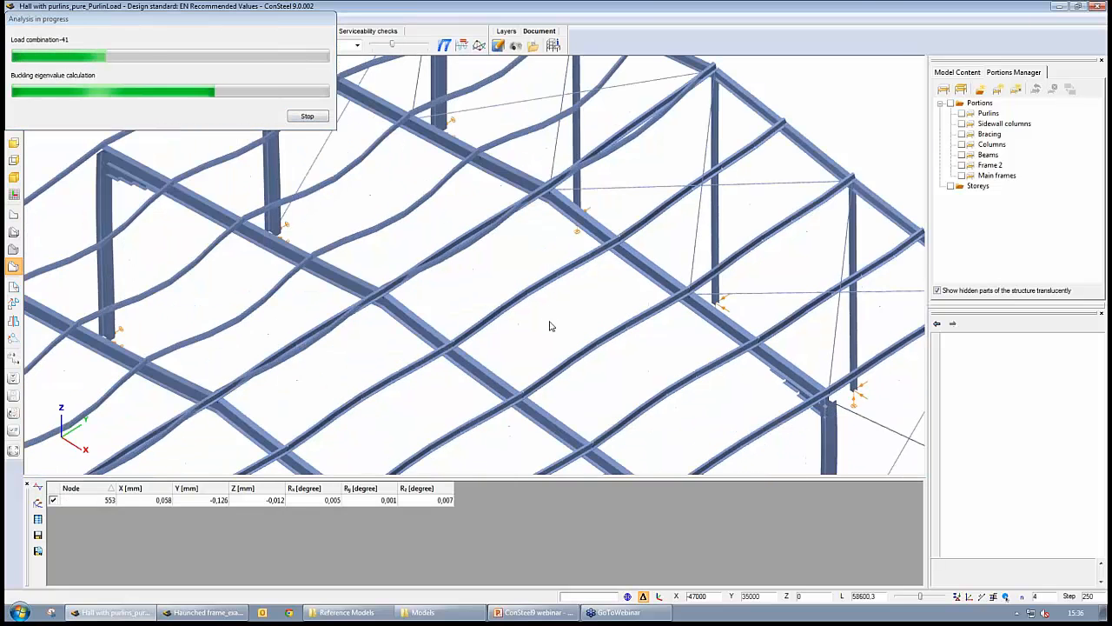
scroll(540, 353, down, 2)
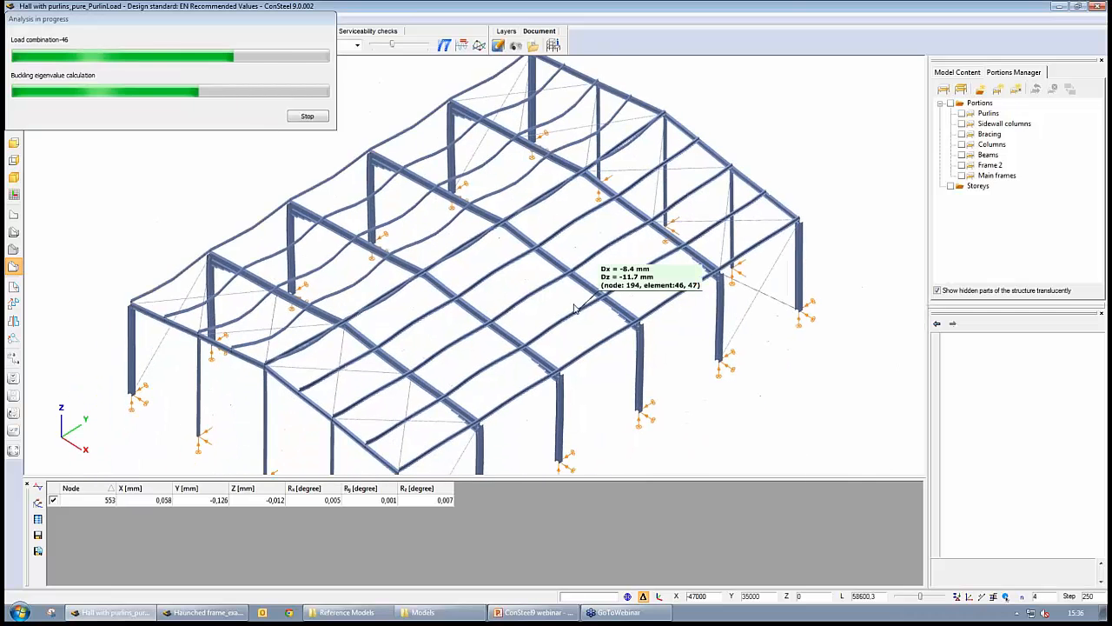
scroll(621, 374, down, 2)
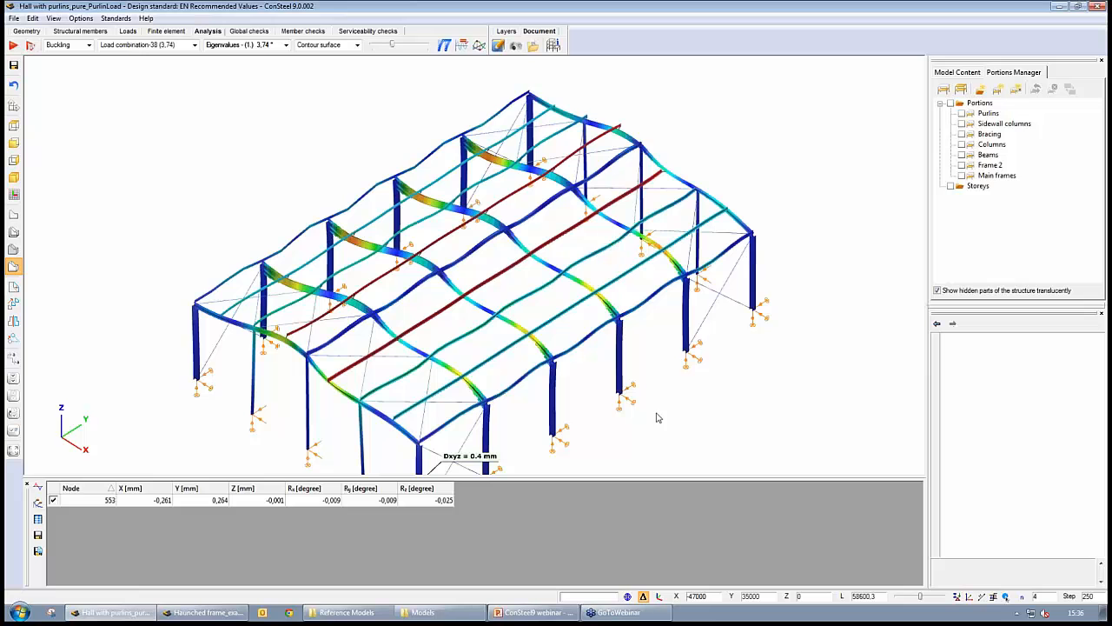
- Examine the main frames' first buckling mode shape of the whole hall from several angles
mouse_move(594, 434)
middle_down()
mouse_move(596, 416)
mouse_move(587, 429)
middle_up()
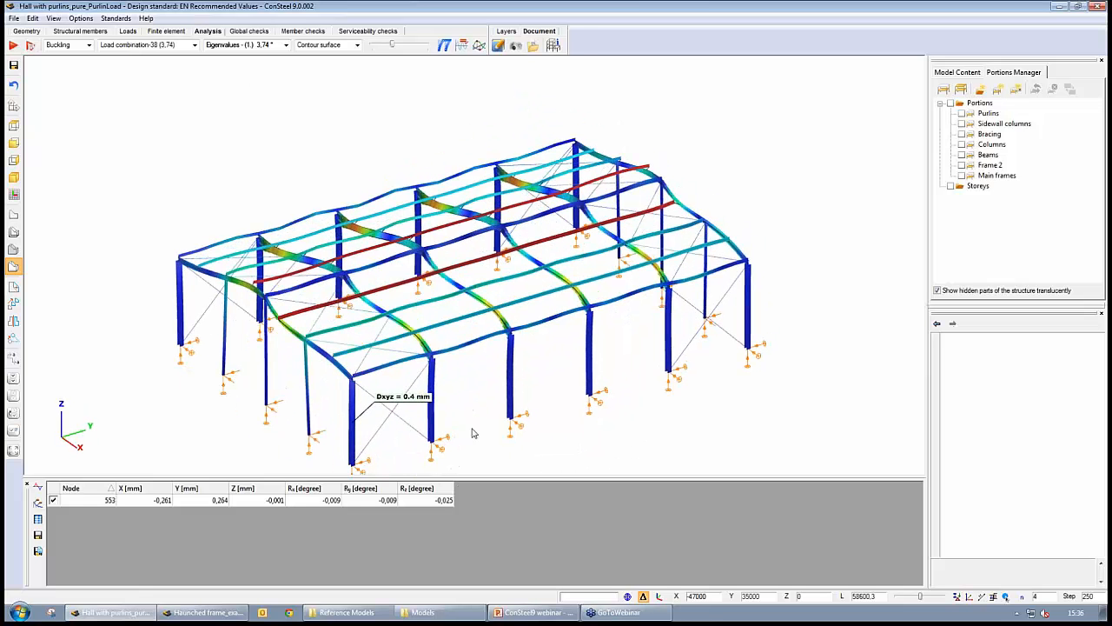
middle_drag(471, 427, 539, 297)
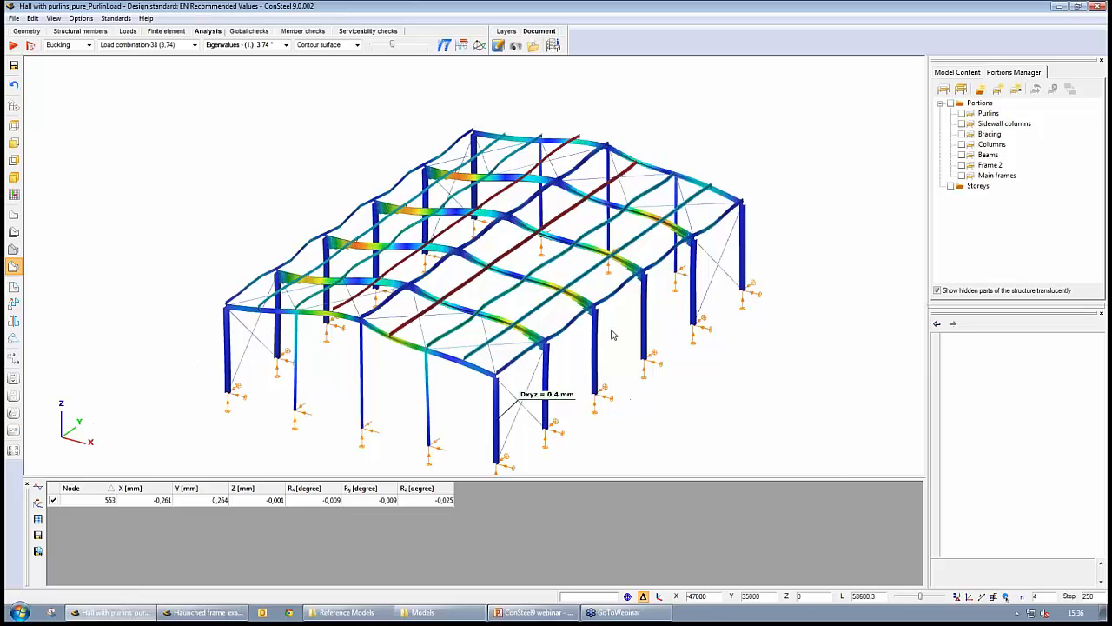
mouse_move(391, 46)
mouse_down()
mouse_move(402, 46)
mouse_move(376, 52)
mouse_move(395, 51)
mouse_up()
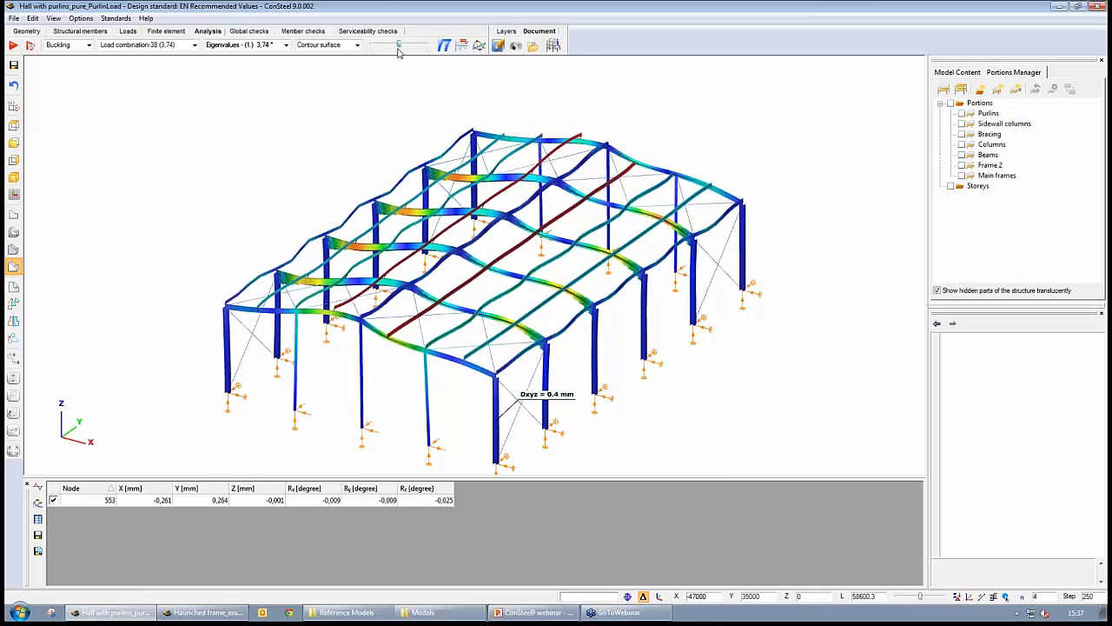
mouse_move(396, 52)
mouse_down()
mouse_move(380, 54)
mouse_move(396, 52)
mouse_up()
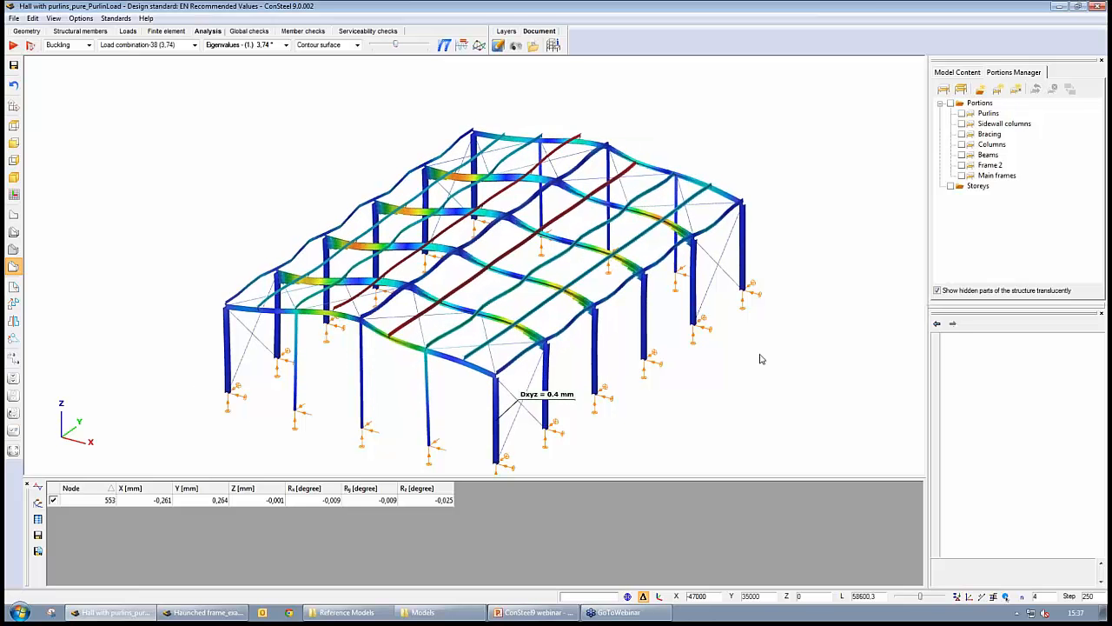
middle_drag(760, 358, 717, 359)
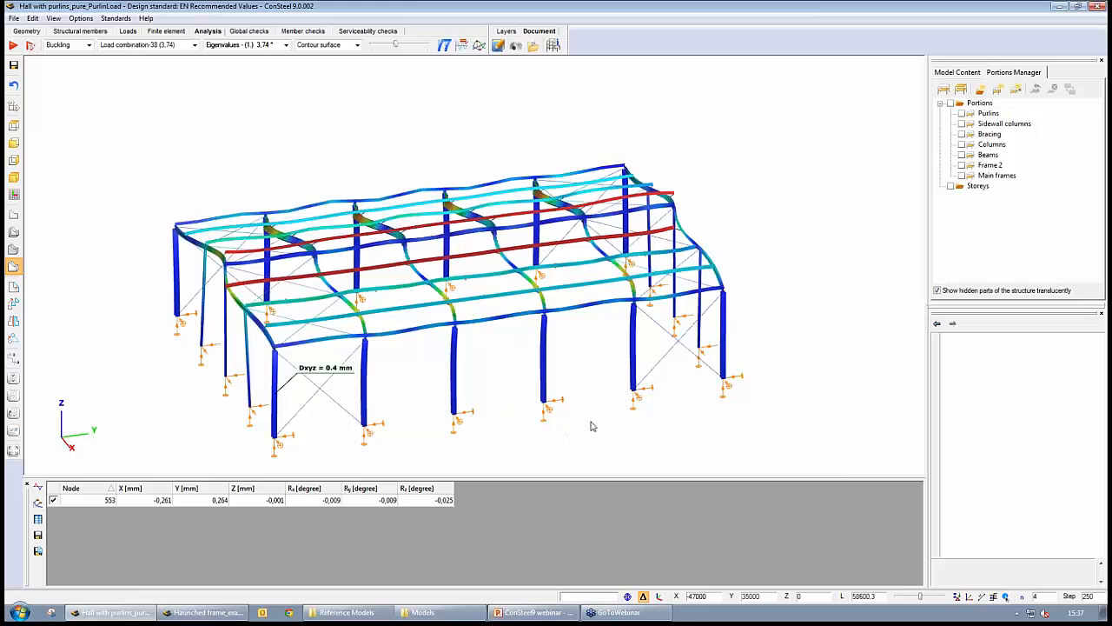
middle_drag(591, 422, 637, 418)
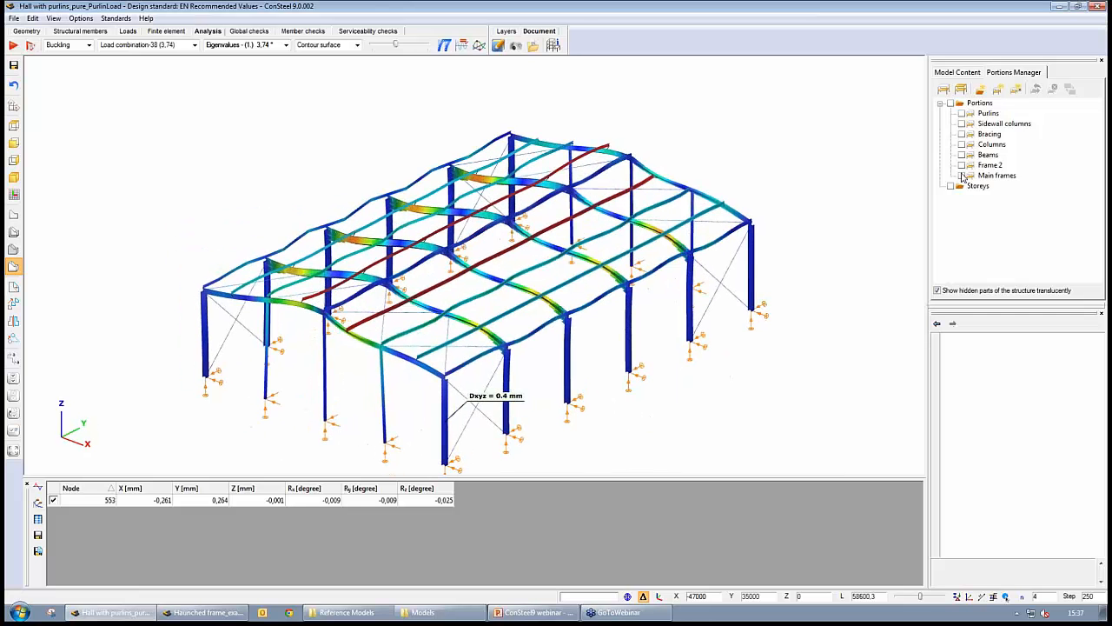
click(962, 175)
click(962, 176)
mouse_move(804, 345)
middle_down()
mouse_move(781, 343)
mouse_move(804, 347)
middle_up()
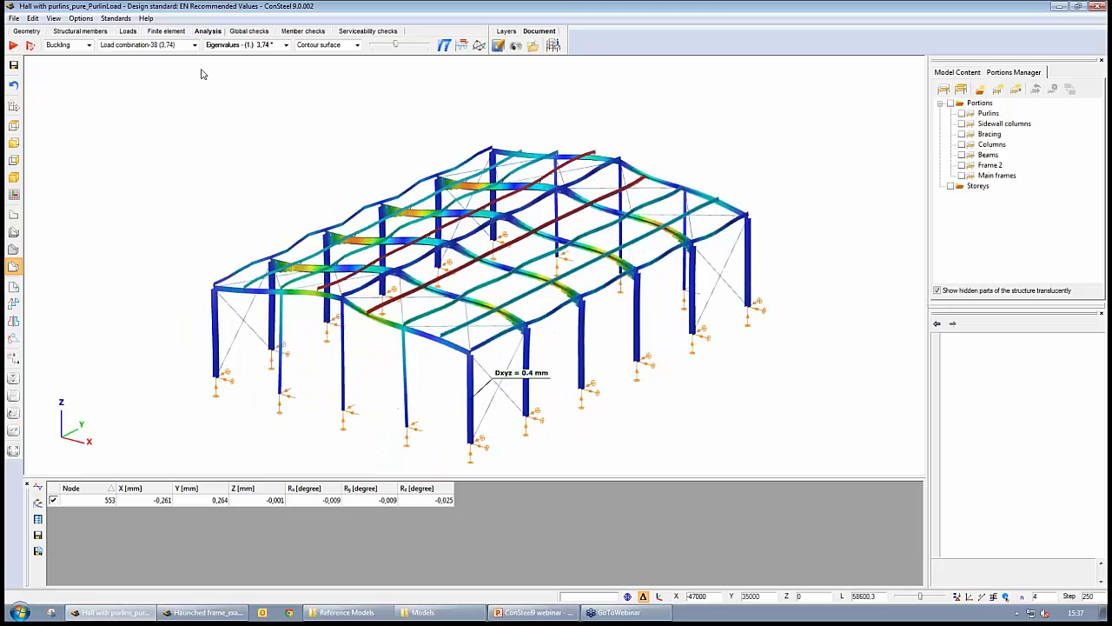
- Browse the buckling mode shapes for each ultimate load combination
click(178, 45)
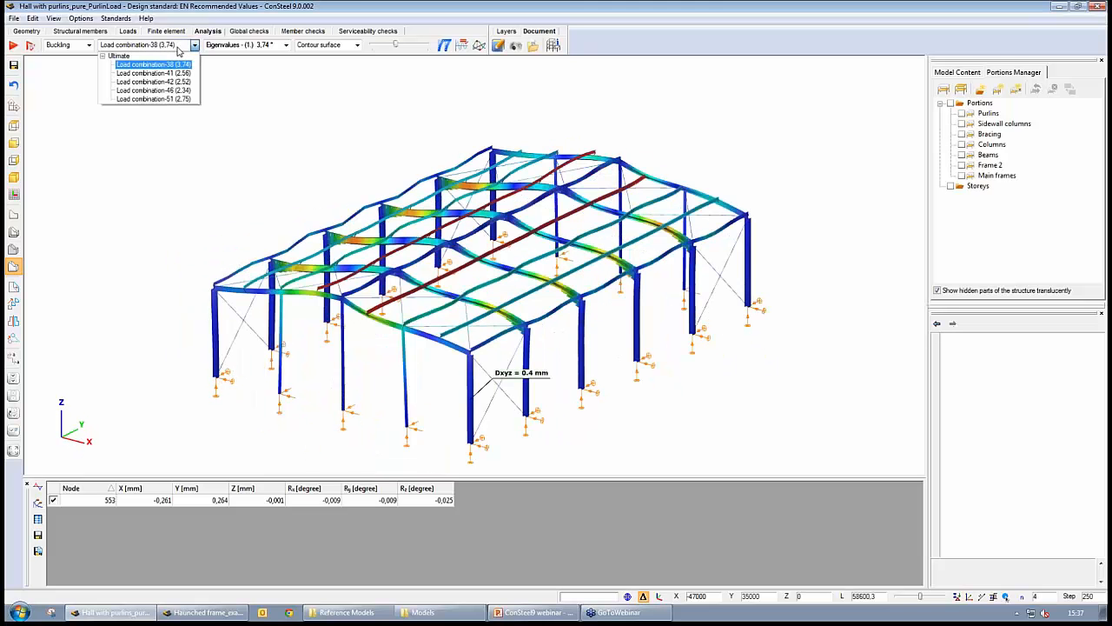
click(178, 73)
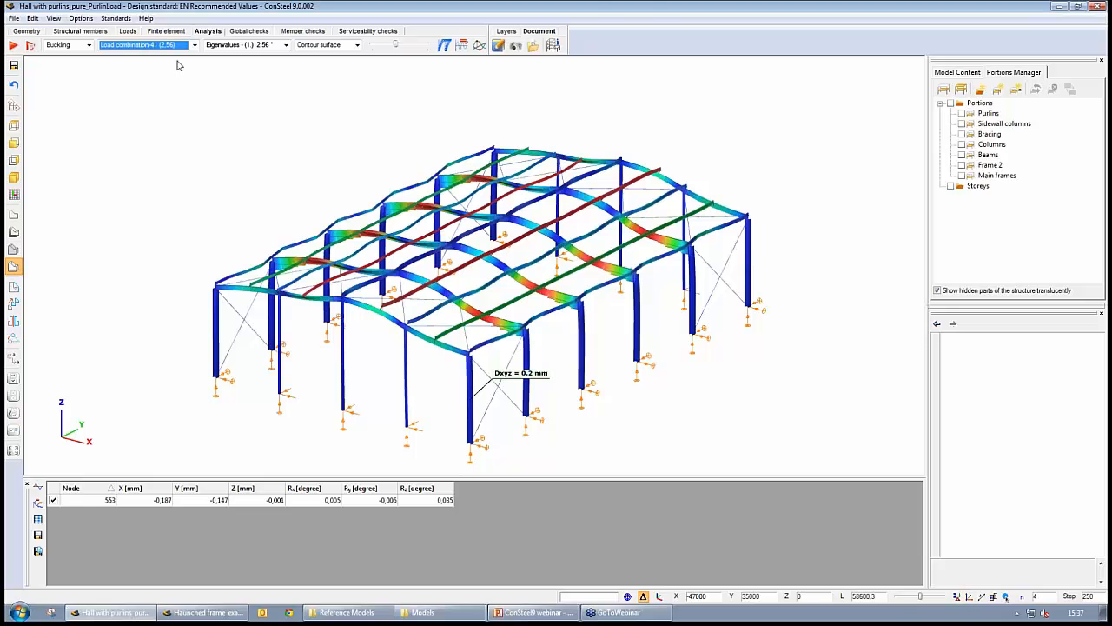
key(Down)
key(Down)
key(Down)
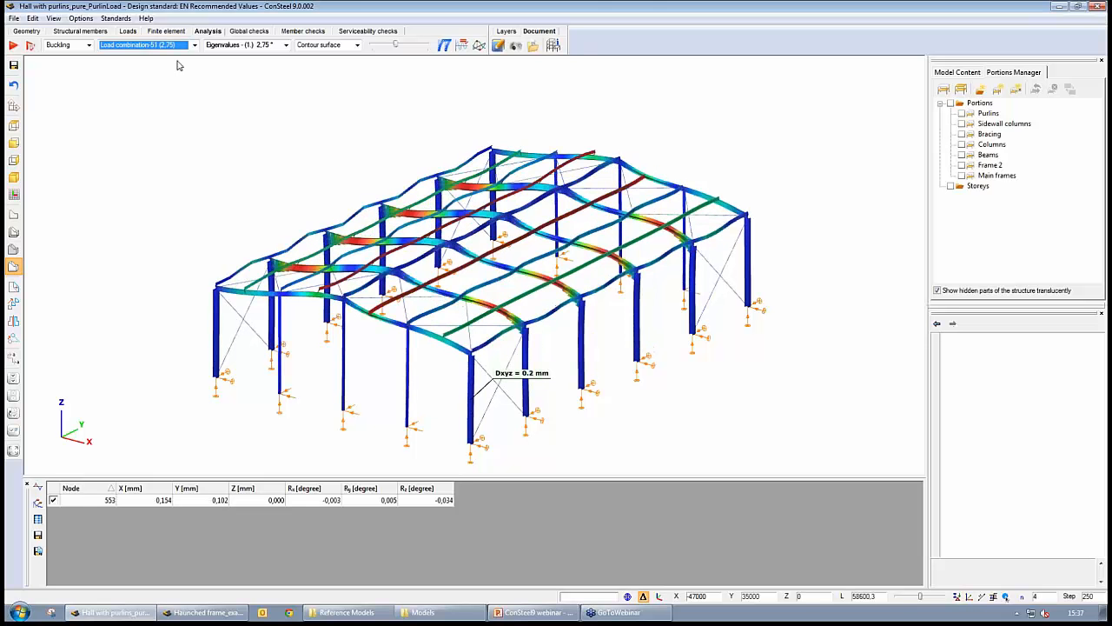
key(Up)
key(Up)
key(Up)
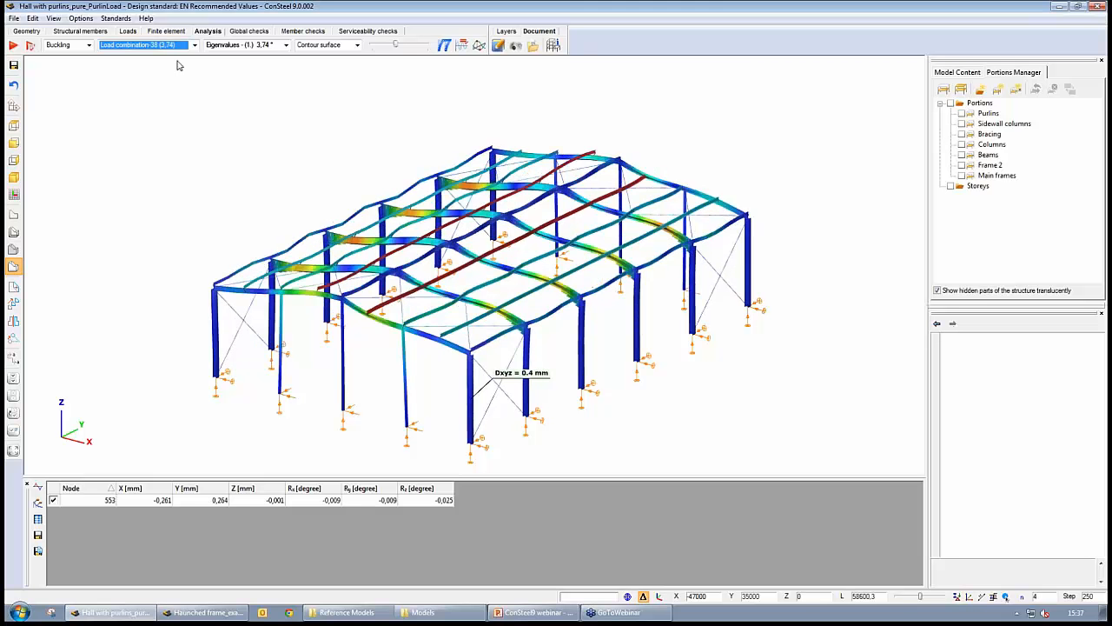
key(Down)
key(Down)
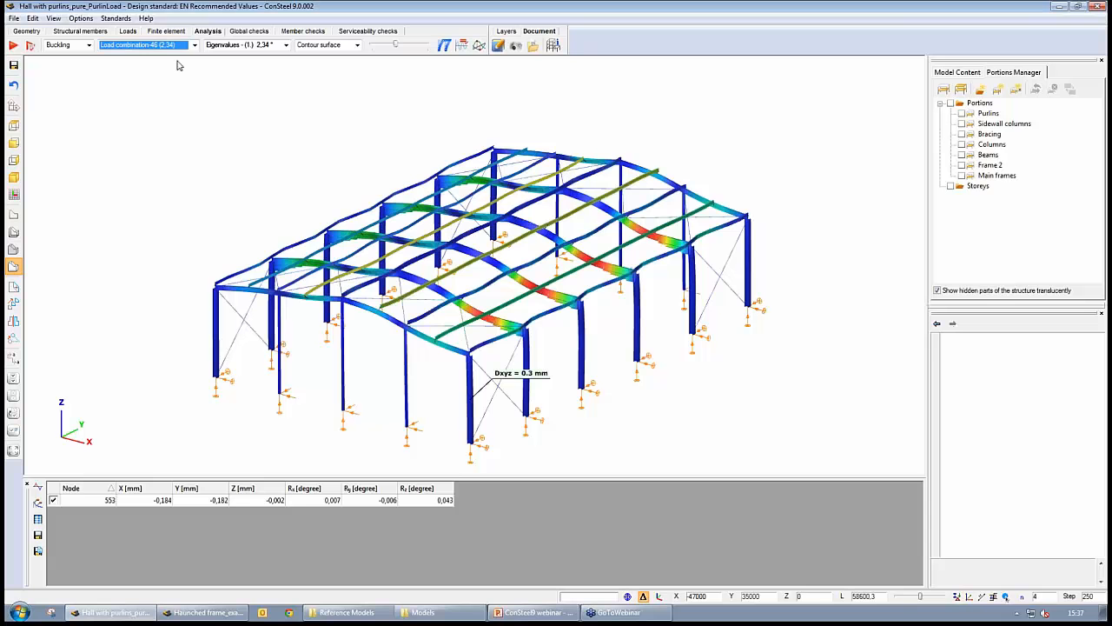
- Run the steel design with the EN 1993-1-1 6.3.4 buckling check on Main frames, using interpolated reduction factor
click(250, 31)
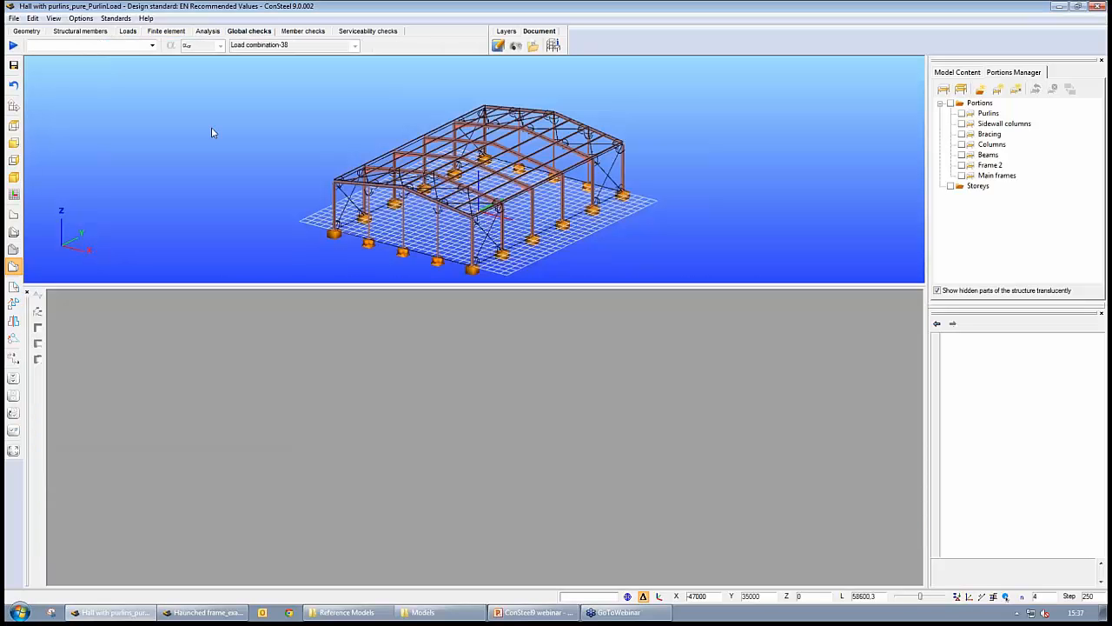
click(13, 44)
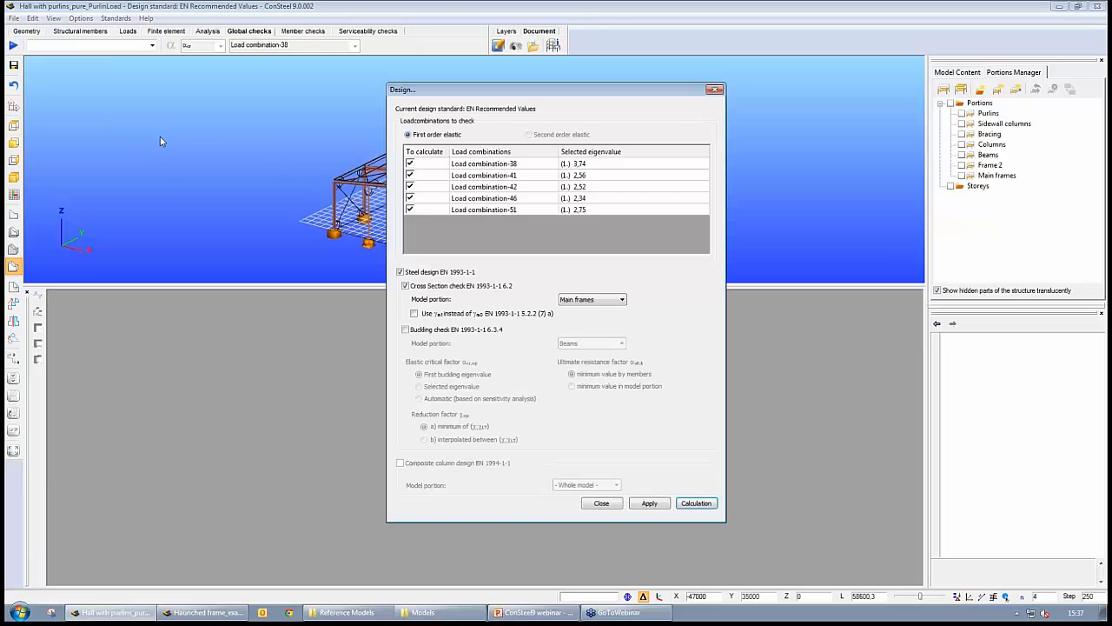
click(405, 330)
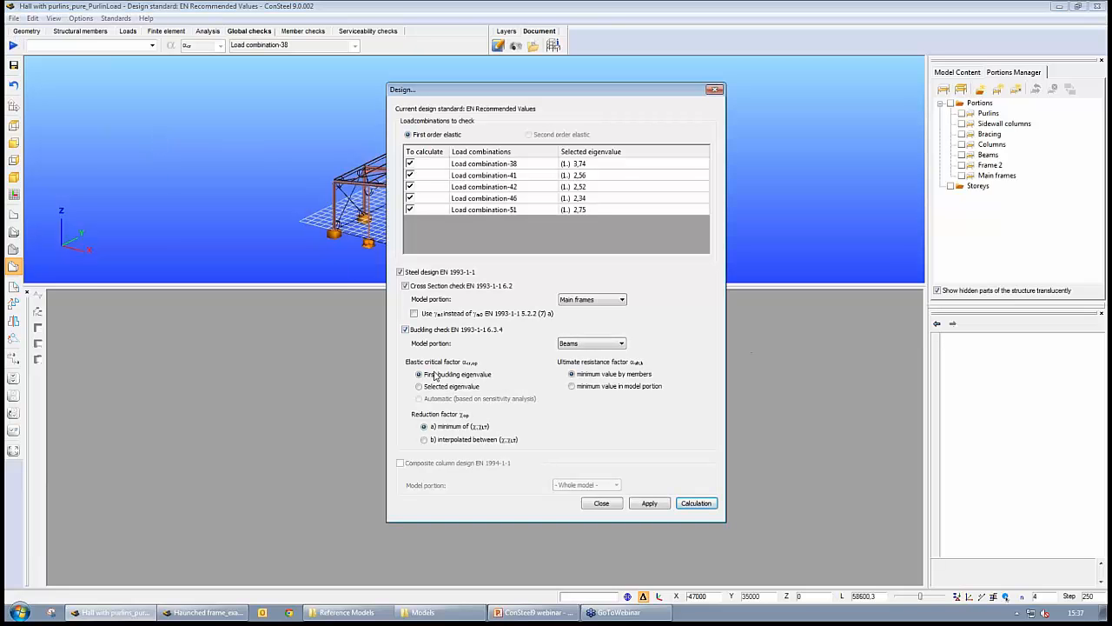
click(424, 439)
click(582, 346)
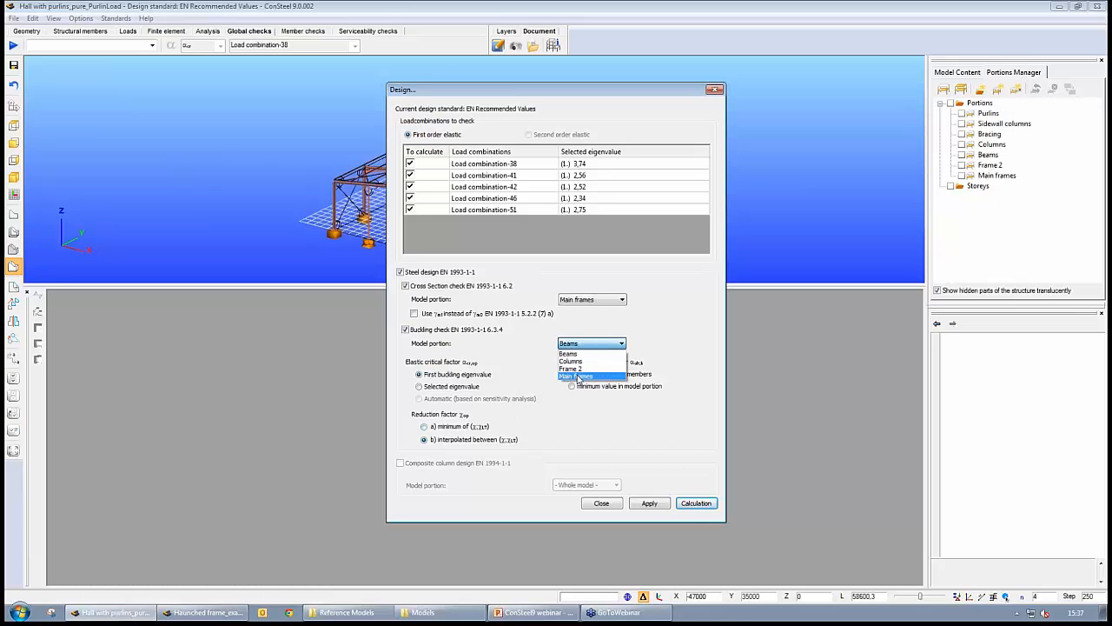
click(578, 375)
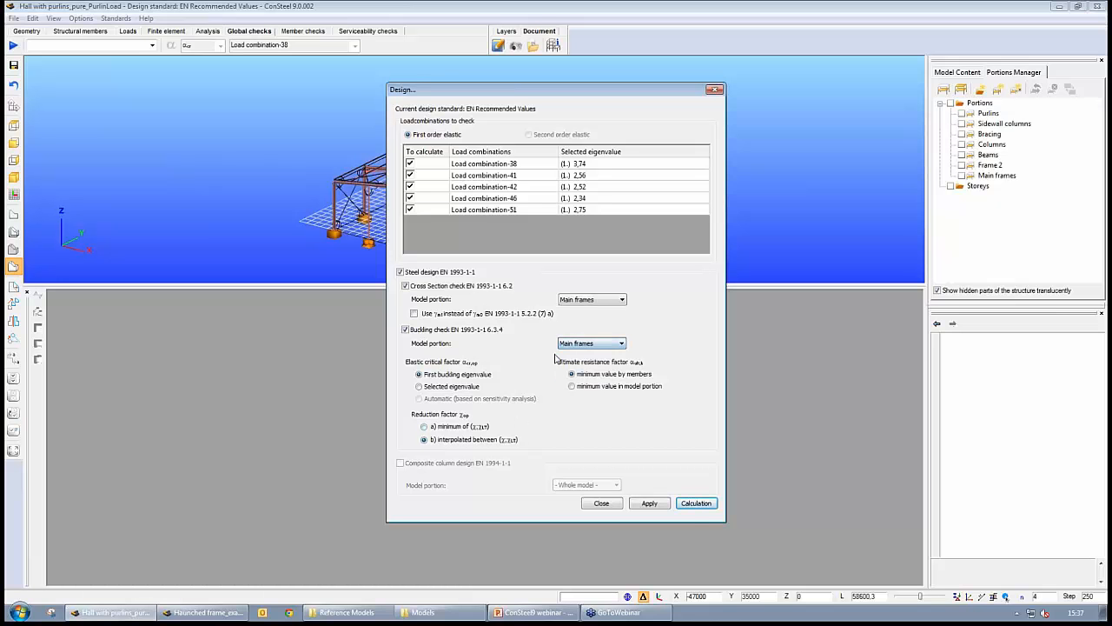
click(696, 506)
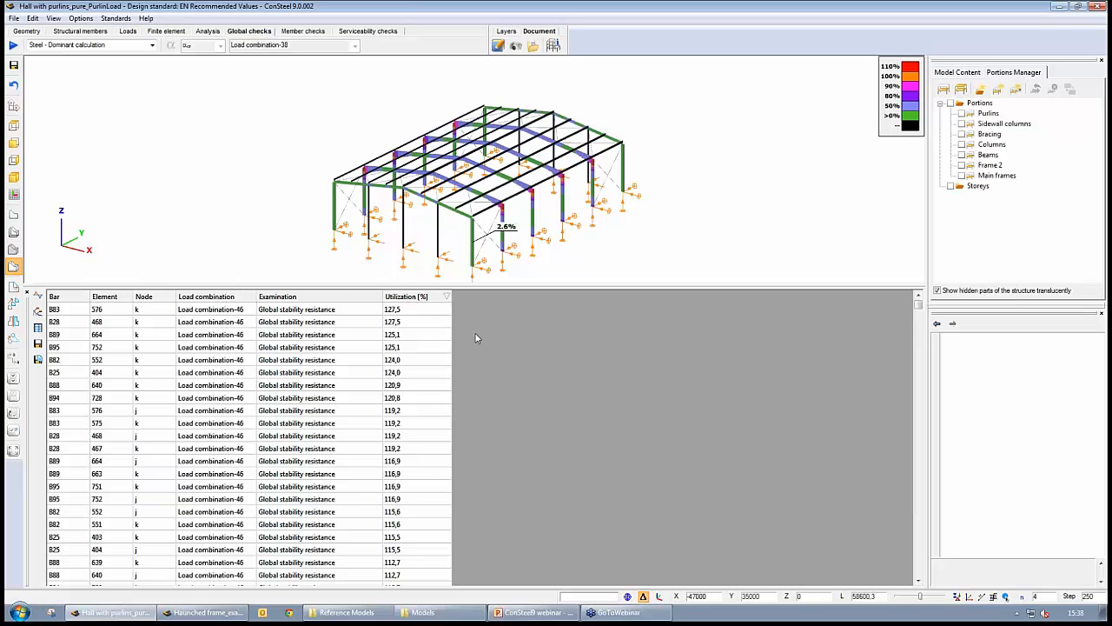
- Examine the global stability utilization results on the frames and in the sorted results table
click(421, 298)
click(421, 297)
drag(566, 291, 589, 438)
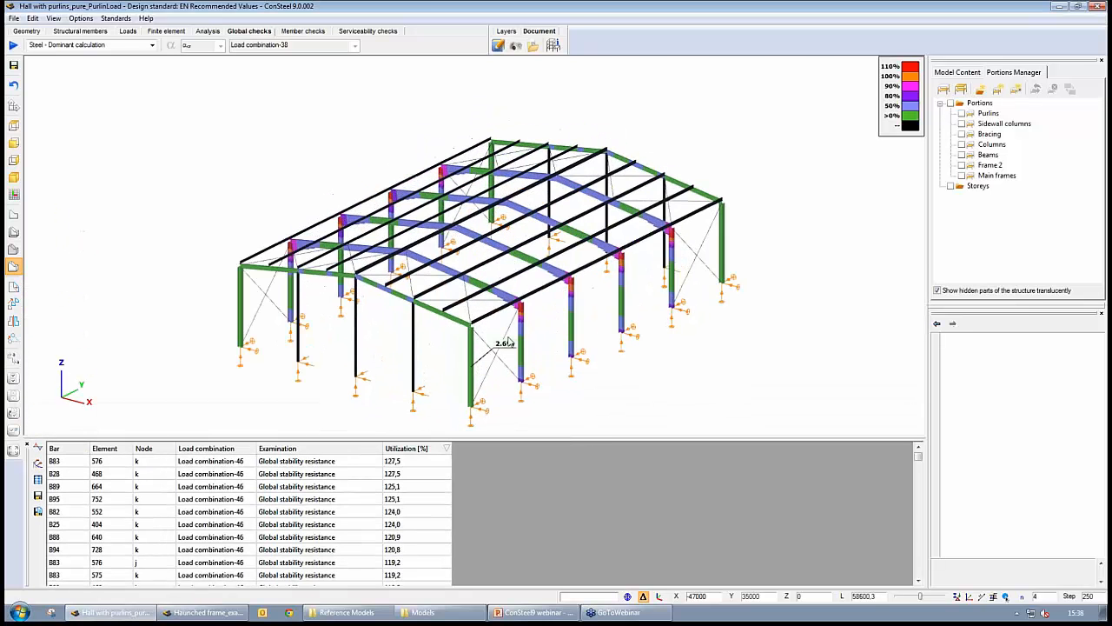
scroll(509, 343, up, 5)
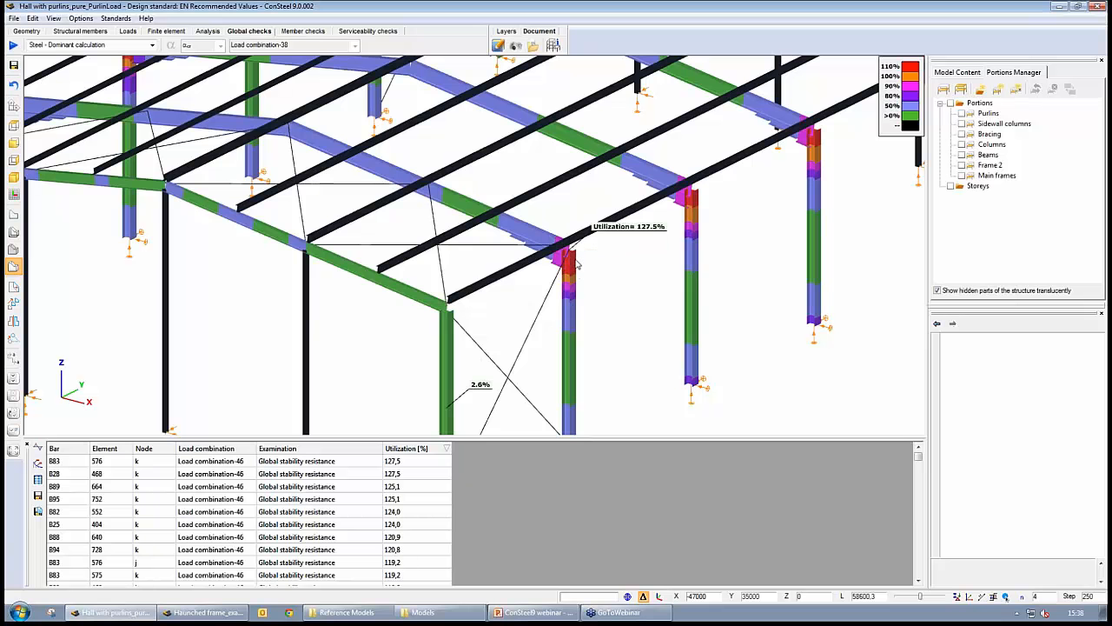
mouse_move(700, 217)
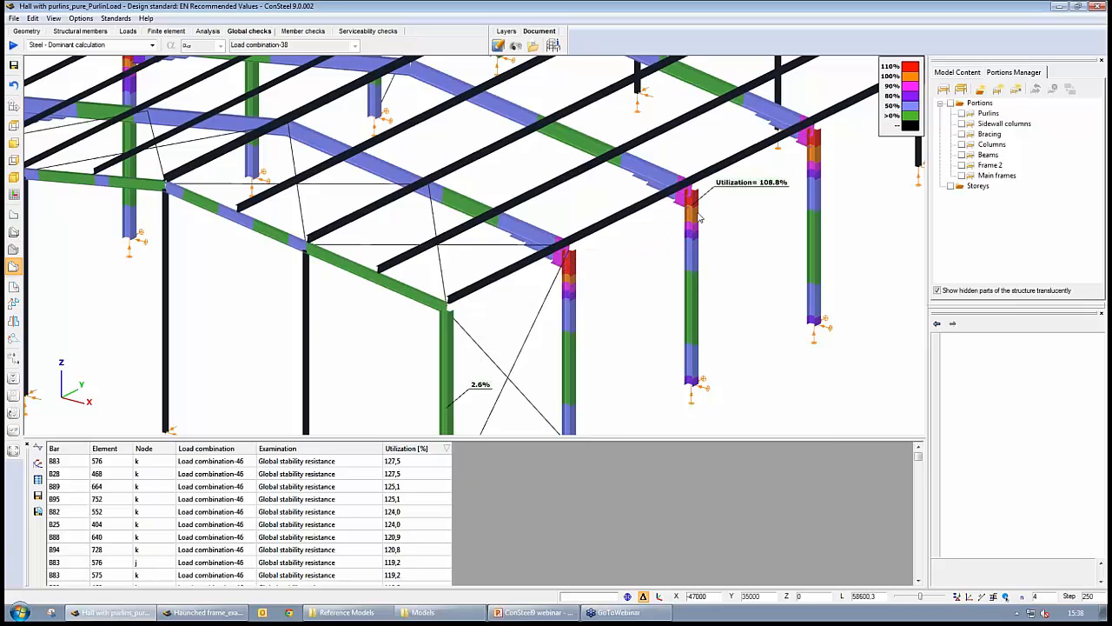
scroll(608, 304, up, 2)
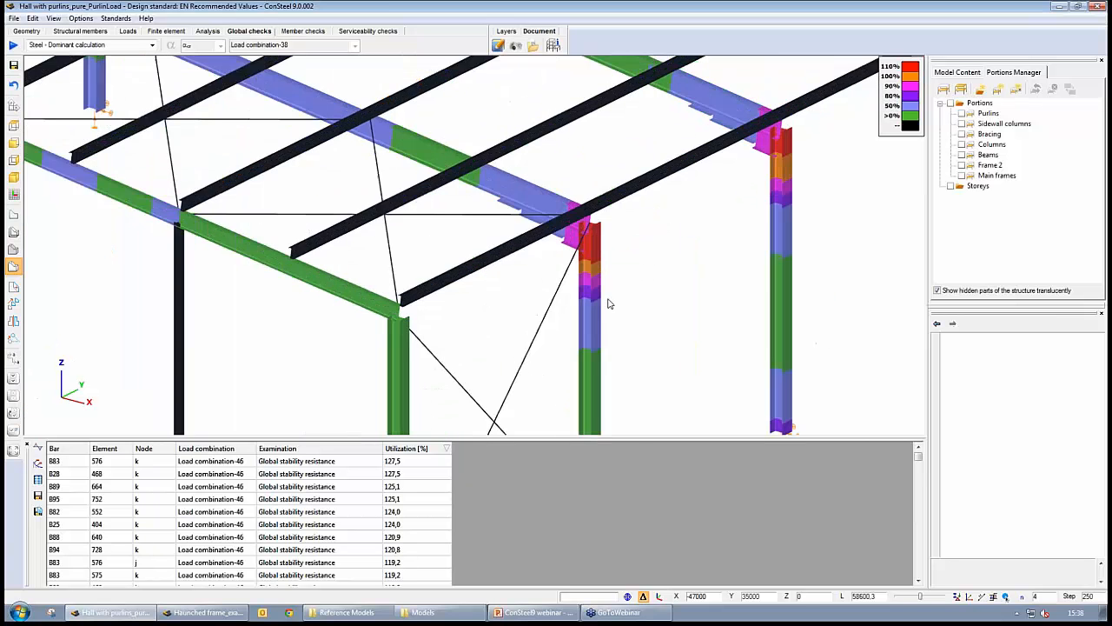
scroll(608, 303, down, 8)
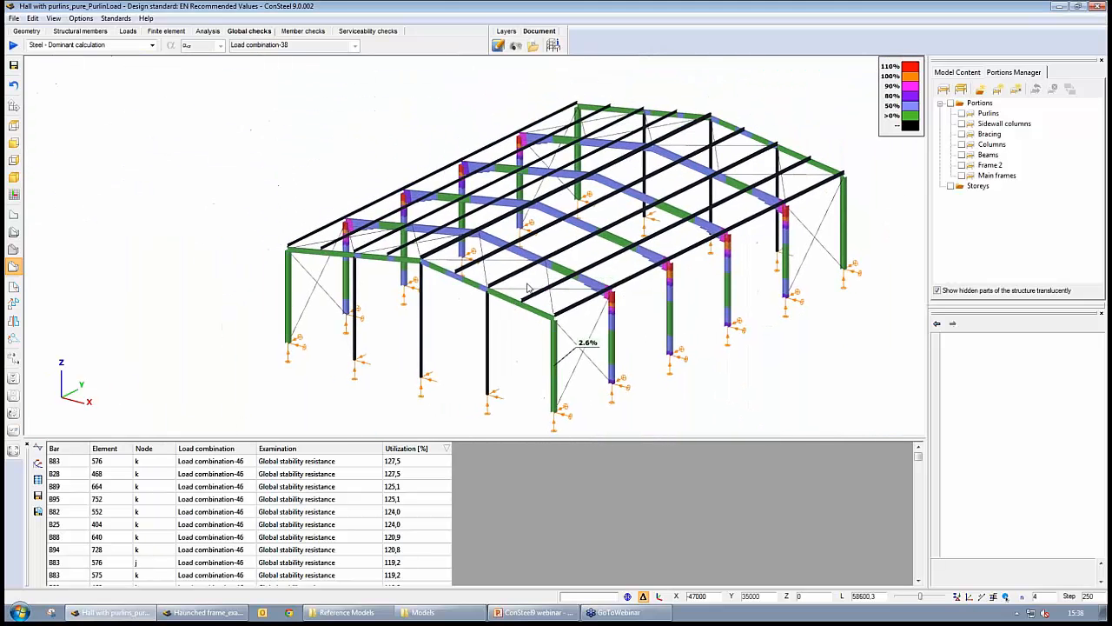
click(213, 462)
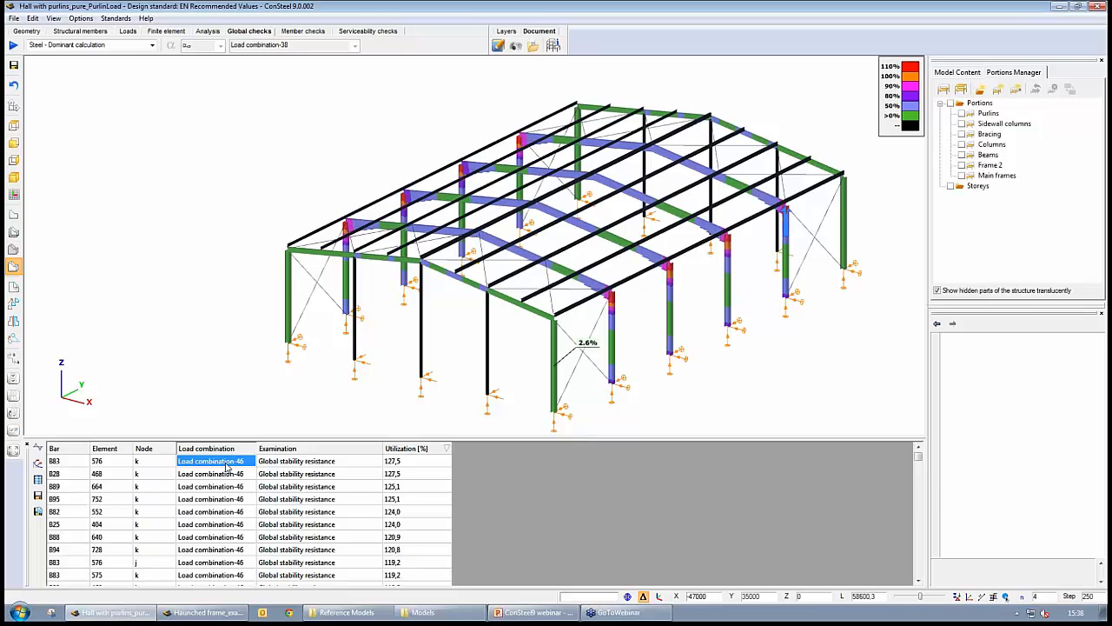
- Examine the global stability utilization of the frame corners and columns by zooming in on the model
click(303, 461)
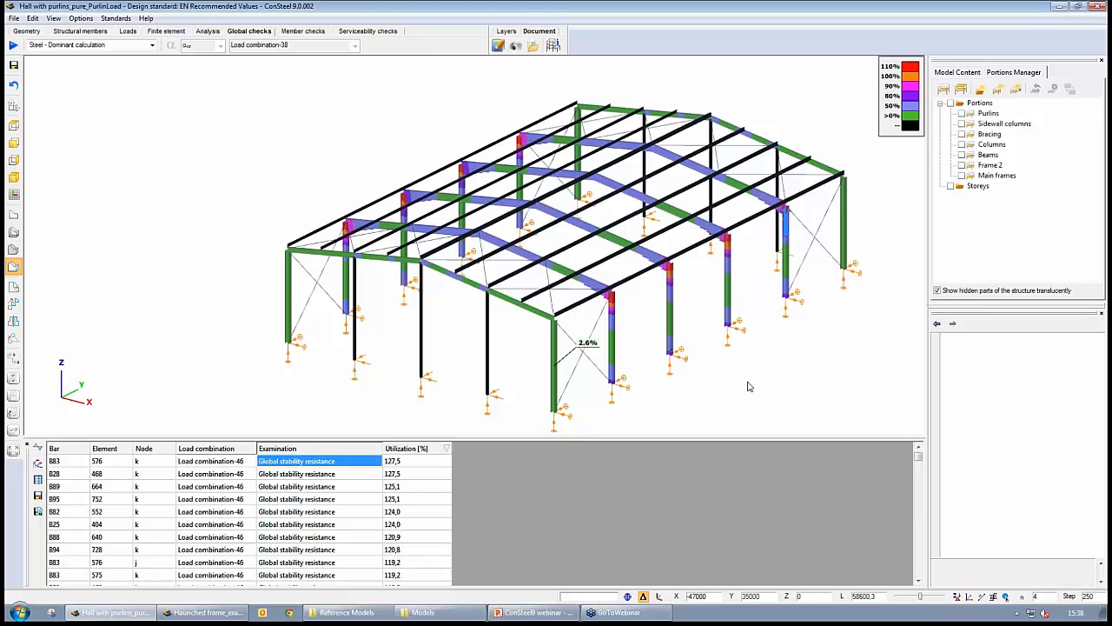
middle_drag(748, 382, 707, 368)
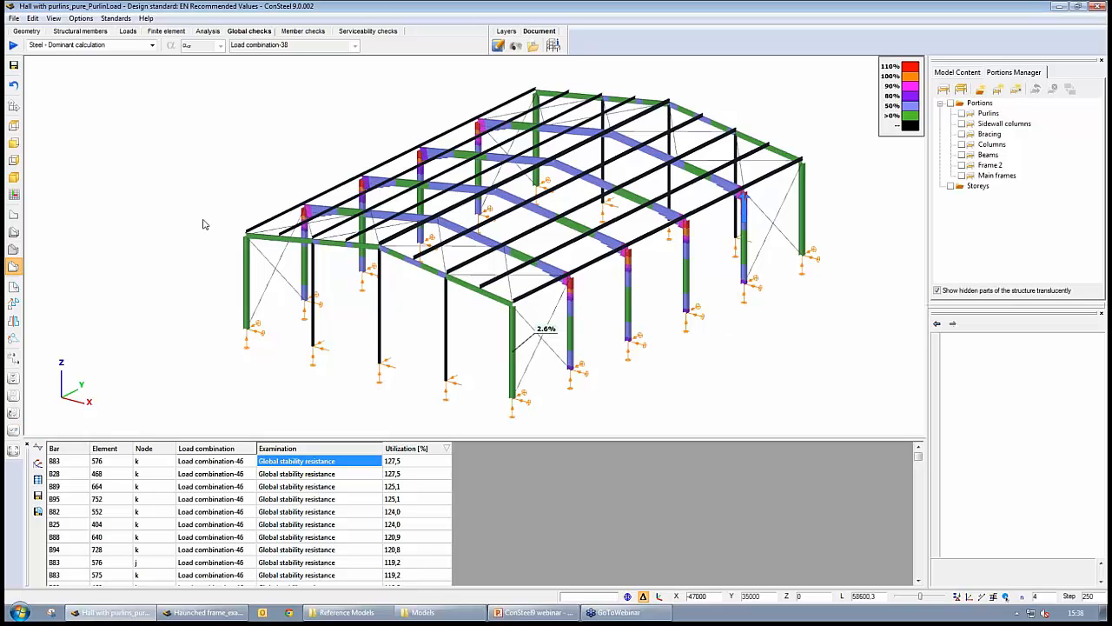
scroll(590, 342, up, 5)
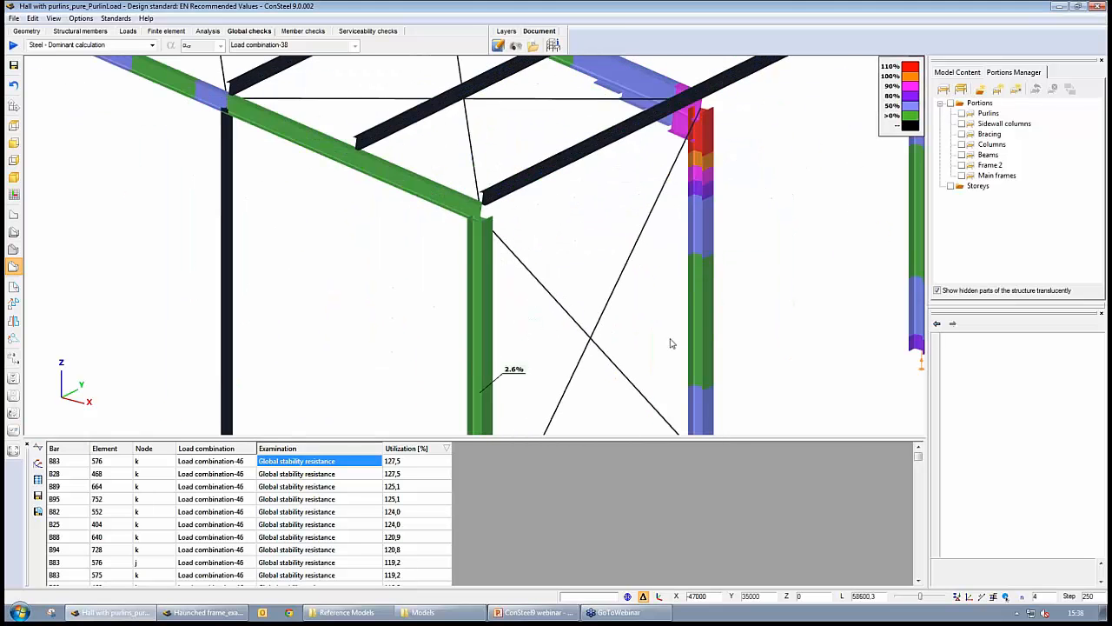
mouse_move(670, 343)
middle_down()
mouse_move(689, 345)
mouse_move(666, 346)
middle_up()
middle_drag(693, 261, 604, 290)
scroll(600, 297, up, 3)
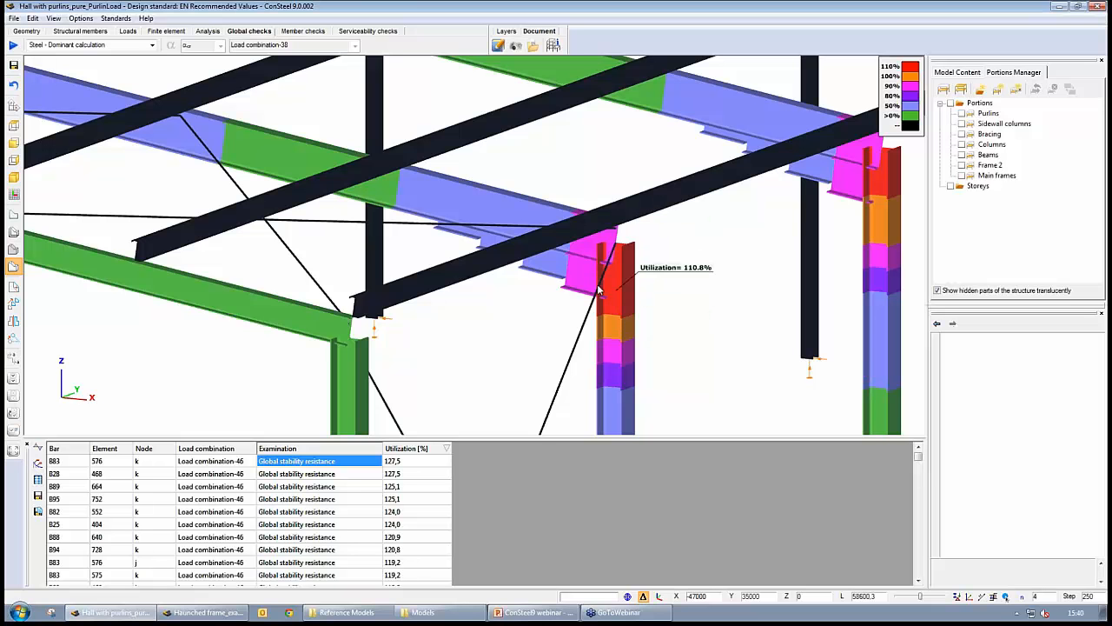
scroll(598, 290, down, 3)
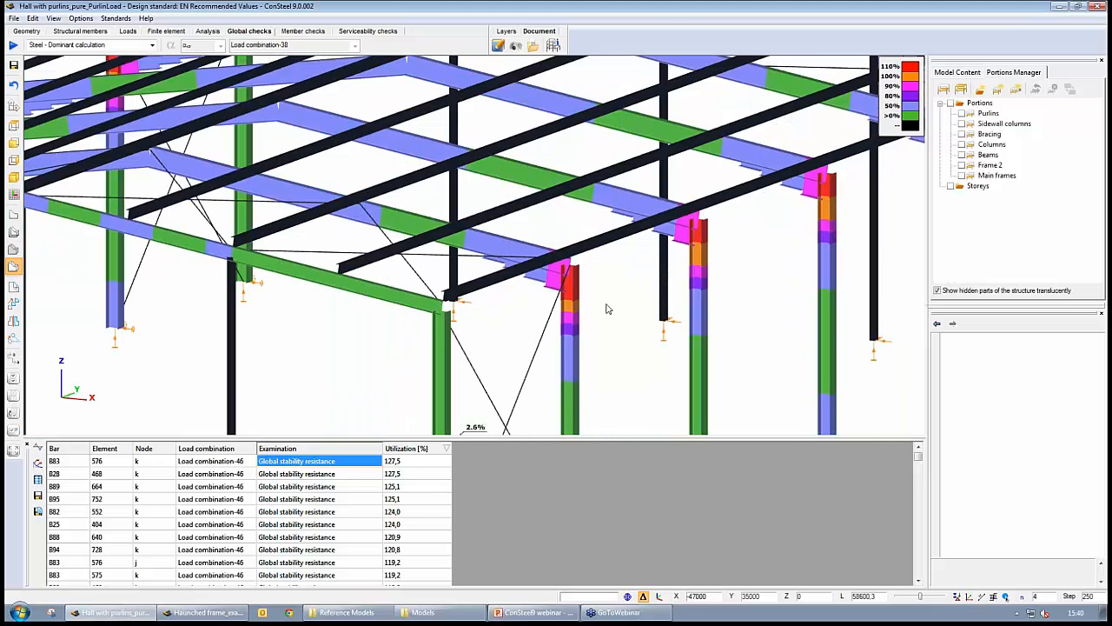
scroll(605, 309, down, 5)
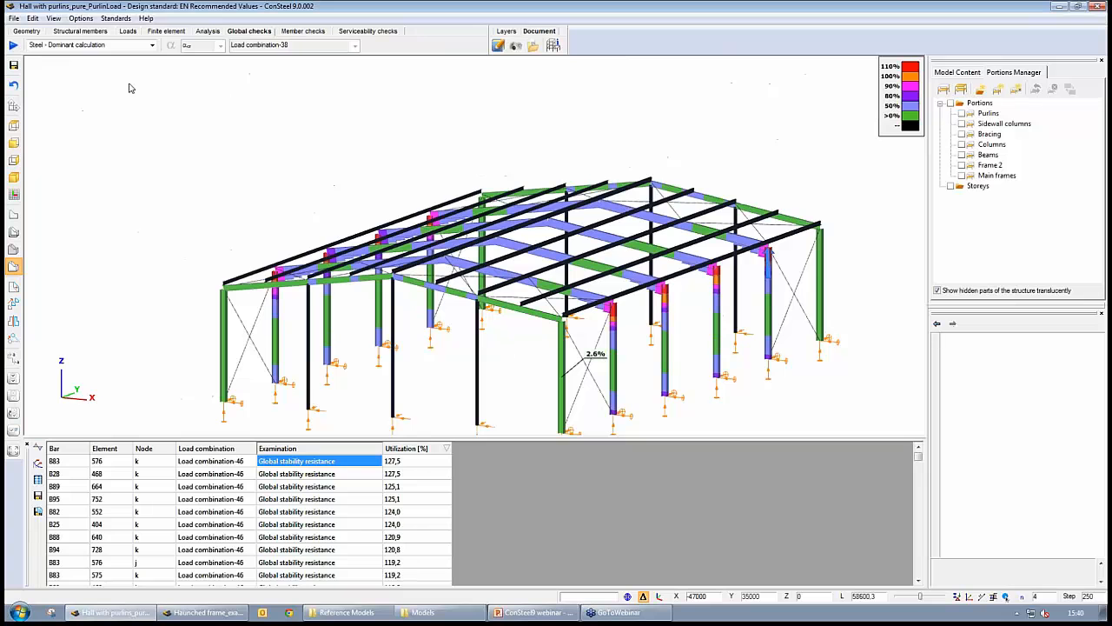
- Enable recognition of frame corner zones in the Frame corner wizard and apply it
click(87, 31)
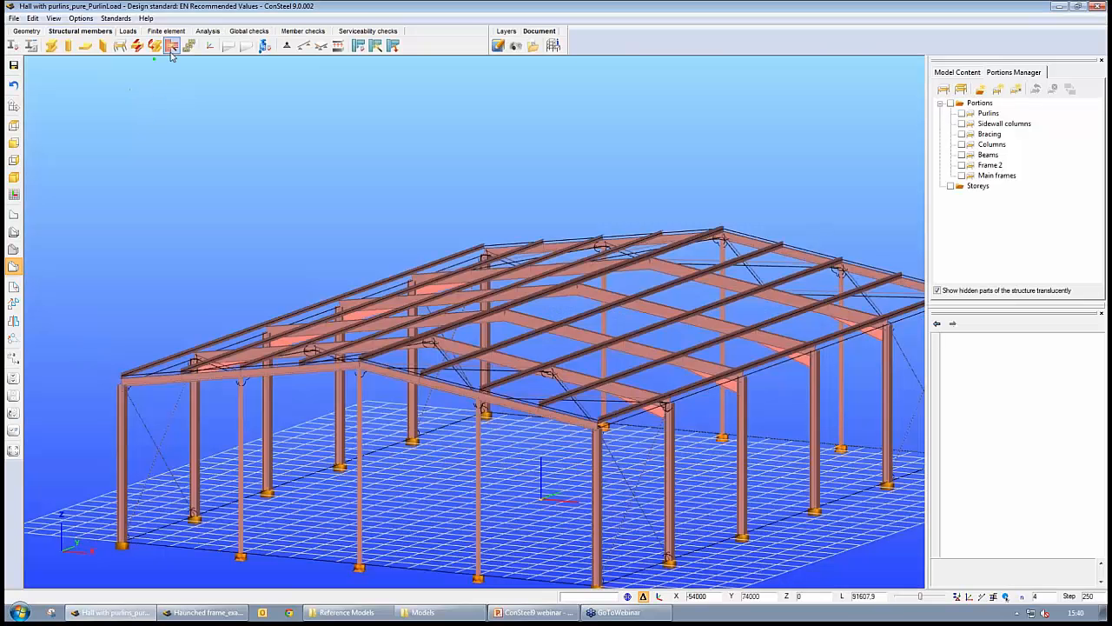
click(171, 46)
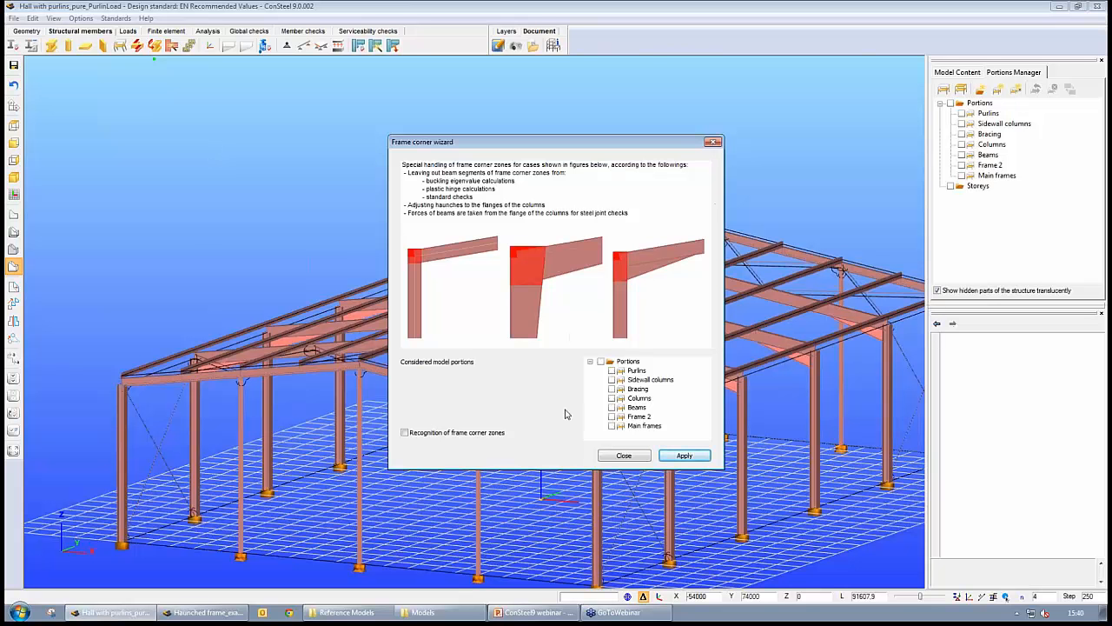
click(406, 433)
click(688, 456)
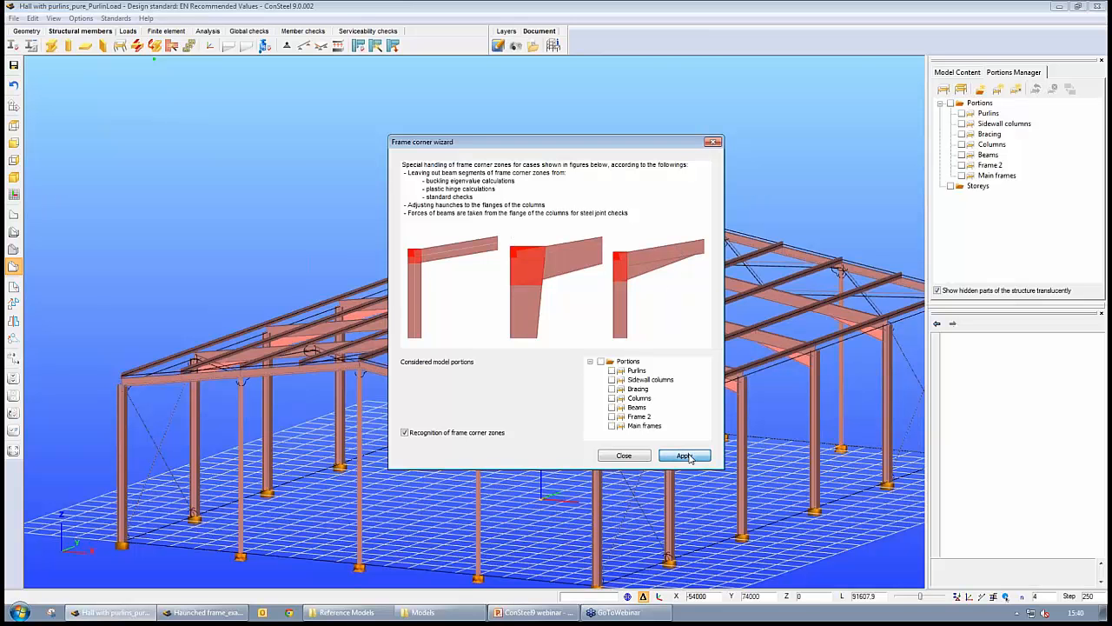
click(714, 142)
- Examine the recognized frame corner zones at the column heads from several angles
scroll(645, 435, up, 5)
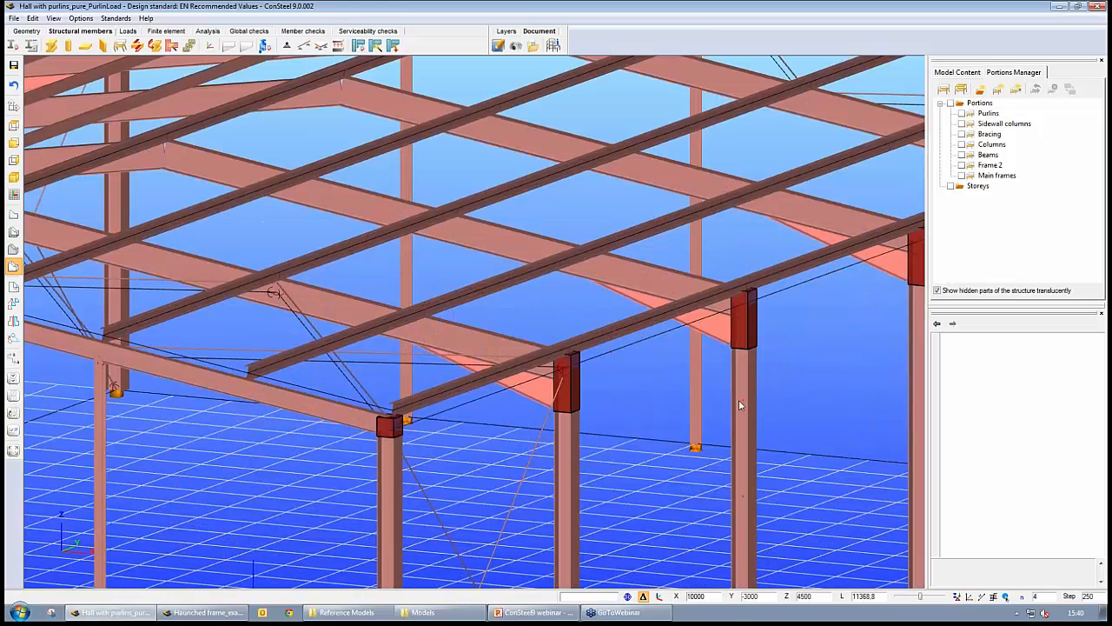
mouse_move(625, 391)
middle_down()
mouse_move(435, 424)
mouse_move(725, 438)
mouse_move(619, 405)
middle_up()
middle_drag(452, 382, 603, 379)
scroll(603, 381, down, 5)
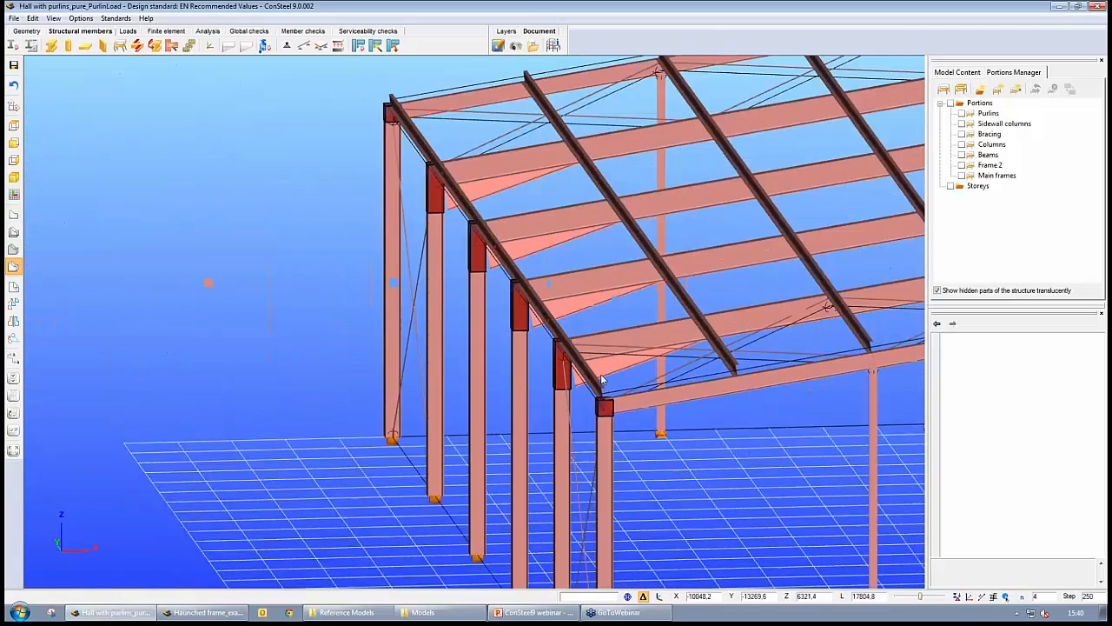
middle_drag(675, 427, 579, 353)
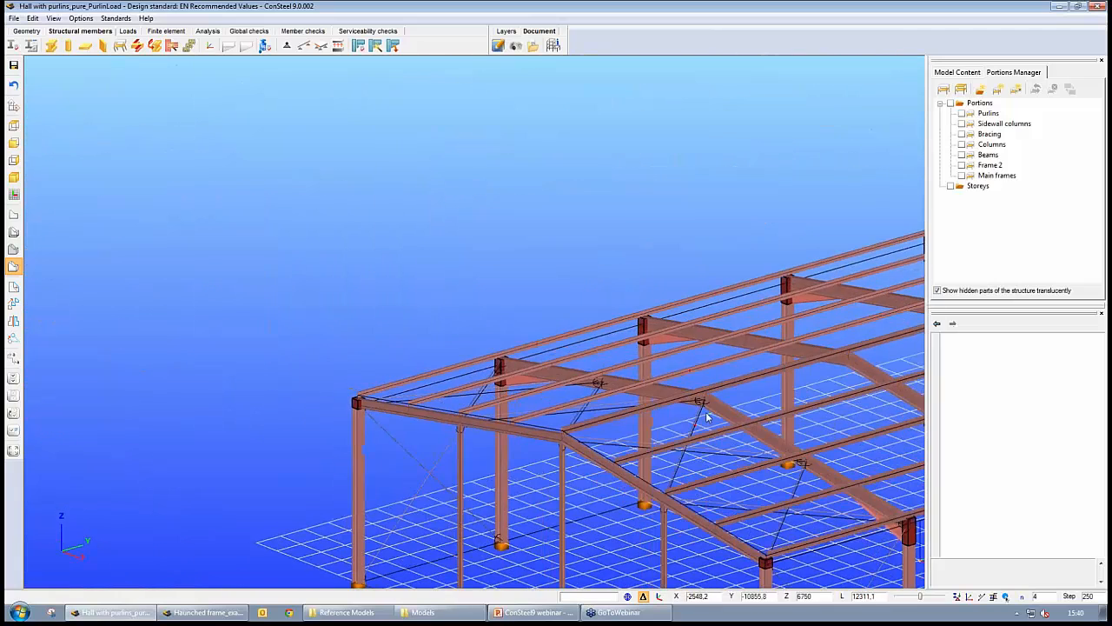
middle_drag(702, 405, 722, 460)
middle_drag(817, 461, 562, 373)
middle_drag(562, 419, 607, 408)
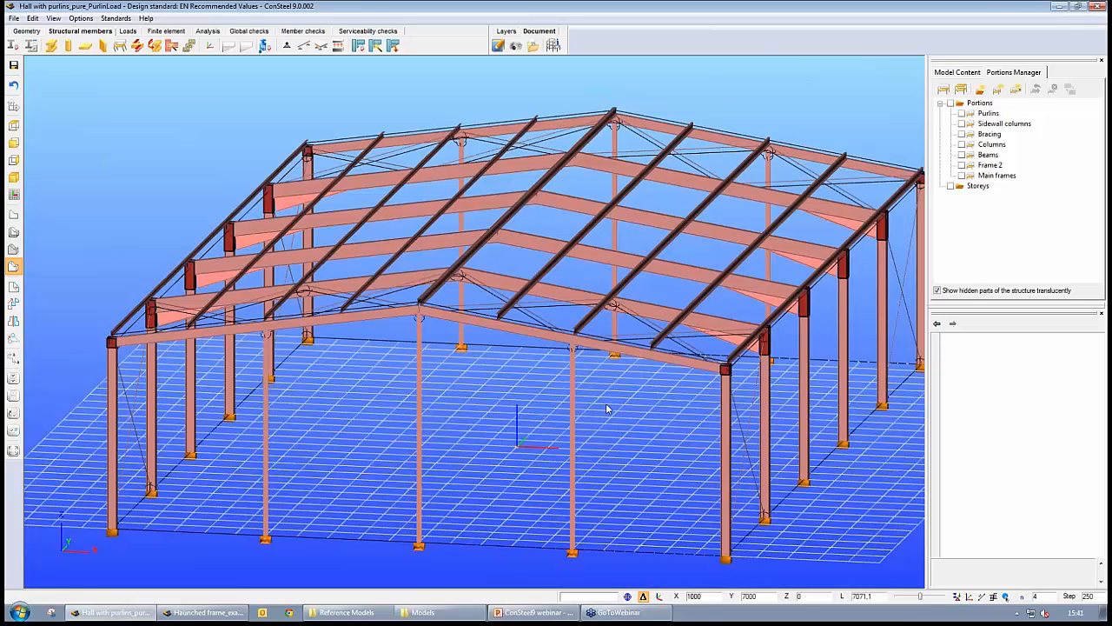
- Rerun the analysis, then run the steel design with the EN 1993-1-1 6.3.4 buckling check on Main frames
click(208, 31)
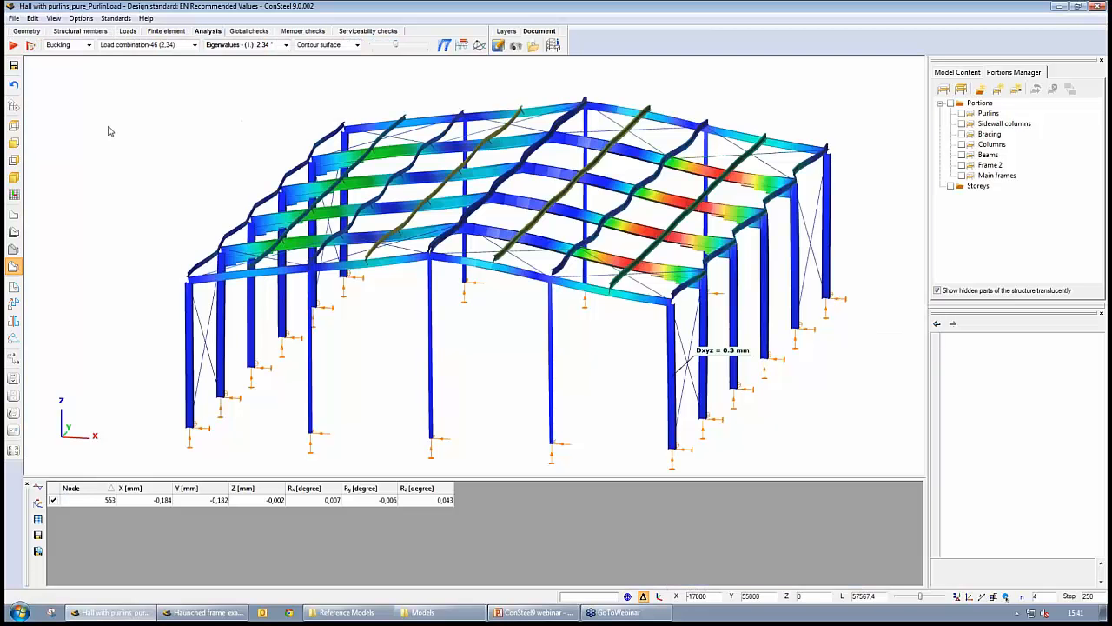
click(13, 44)
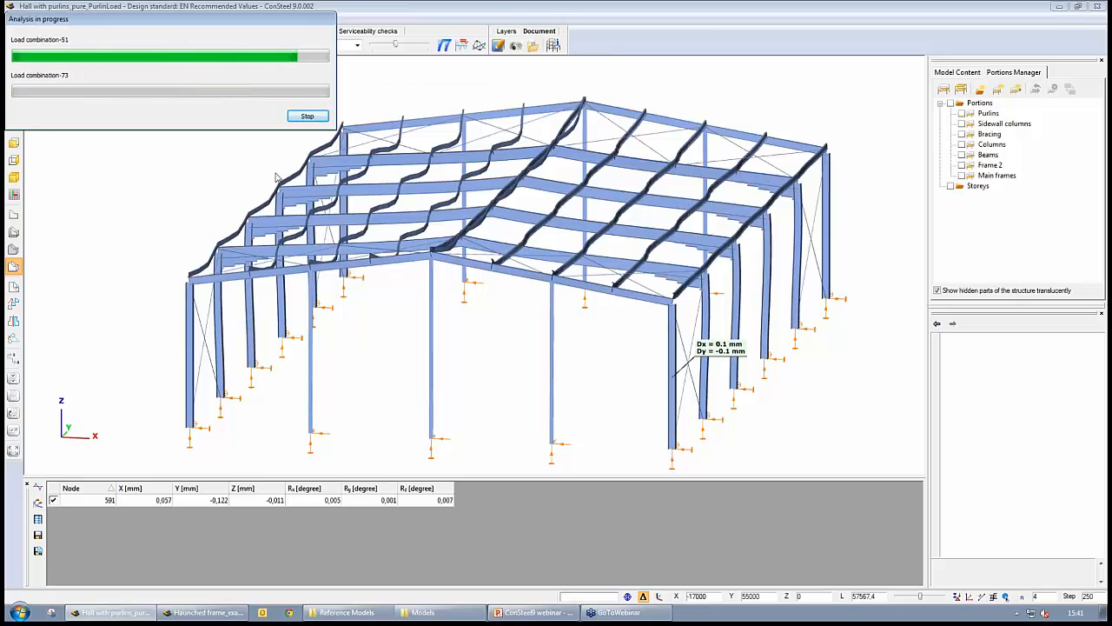
click(247, 32)
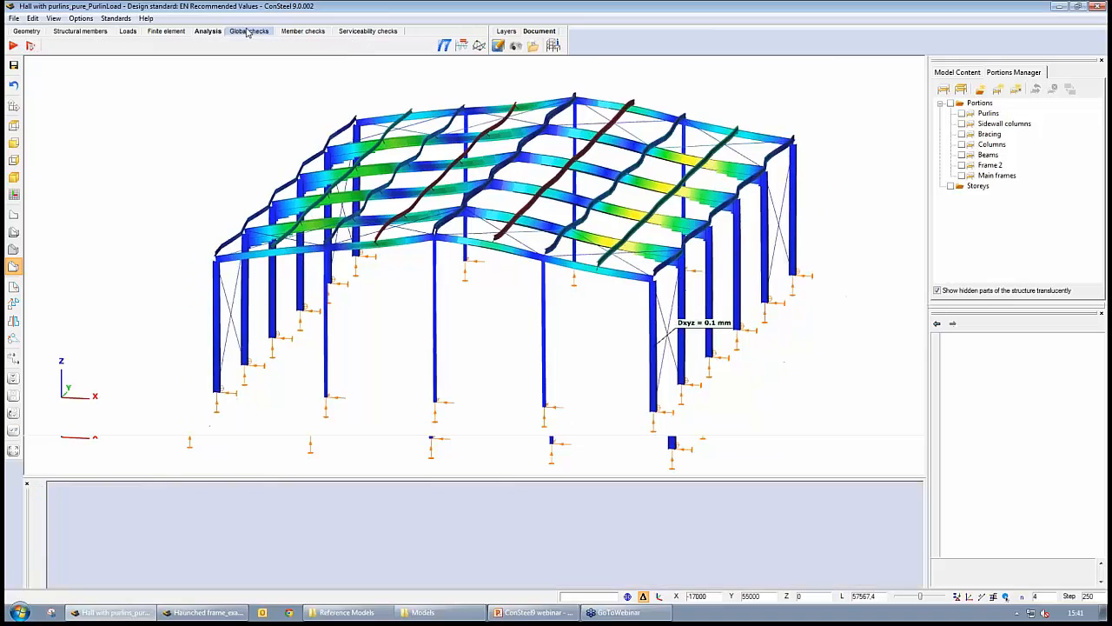
click(14, 45)
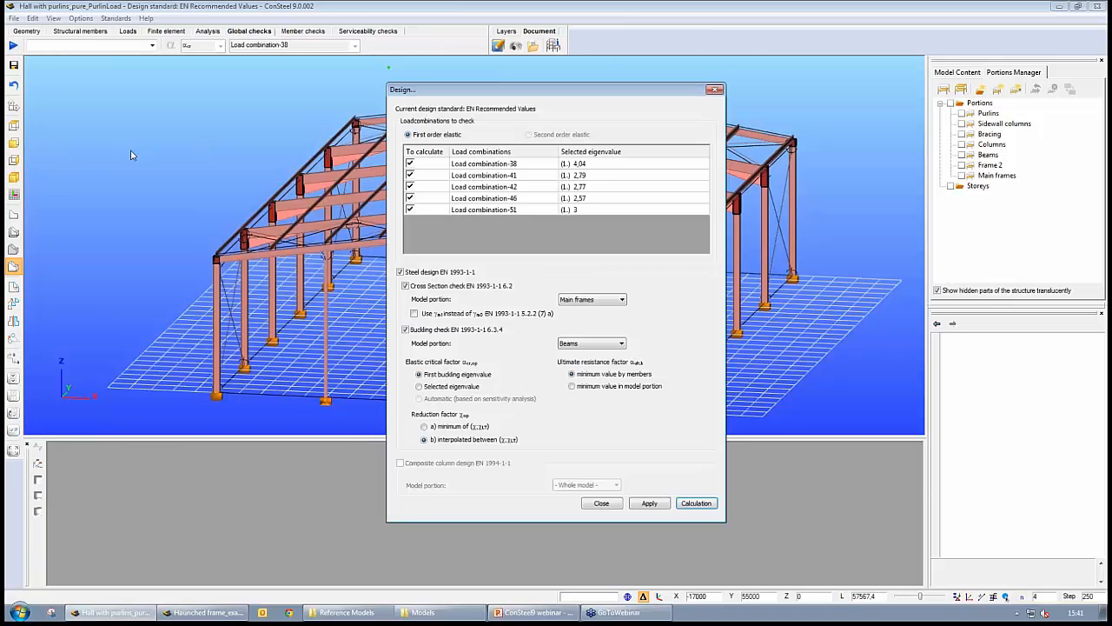
click(578, 343)
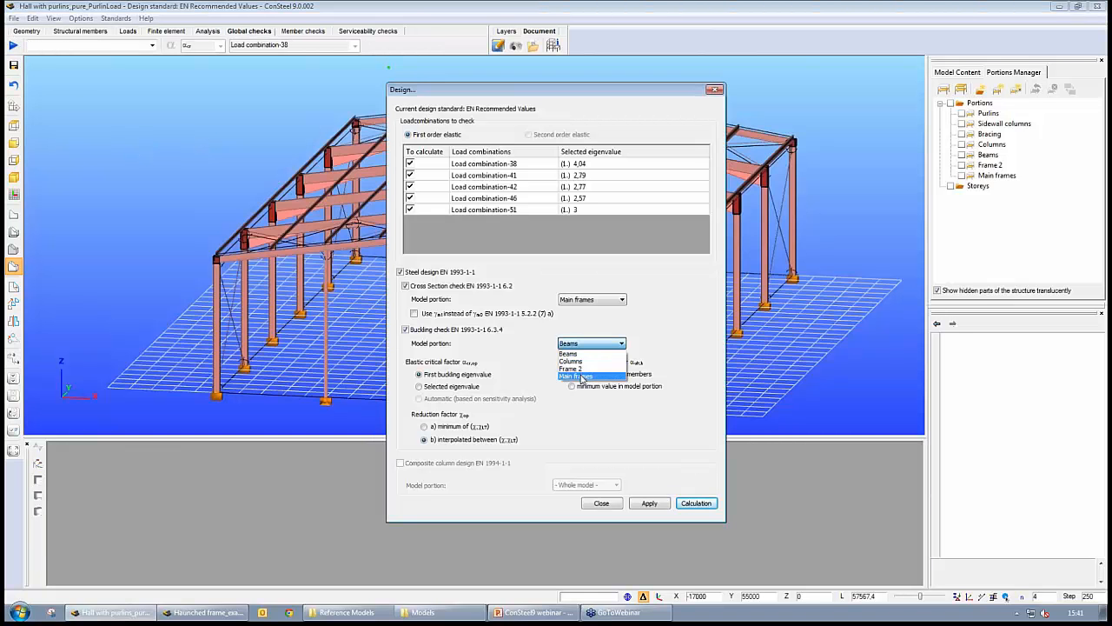
click(581, 376)
click(695, 503)
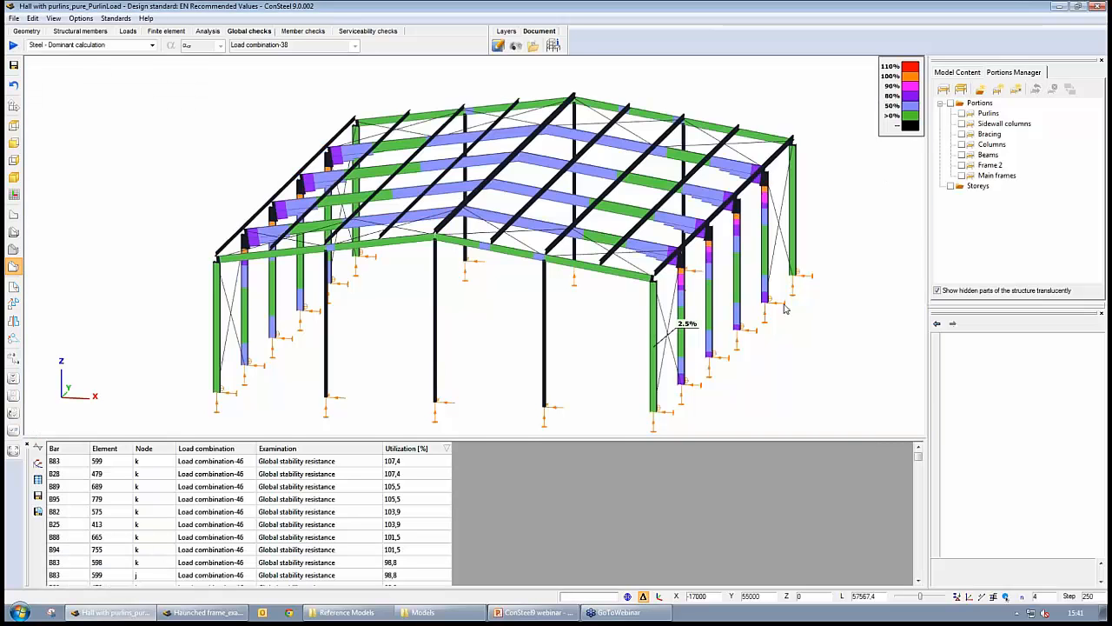
- Examine the updated global stability utilization on the frames and in the results table
middle_drag(720, 314, 723, 228)
scroll(627, 289, up, 5)
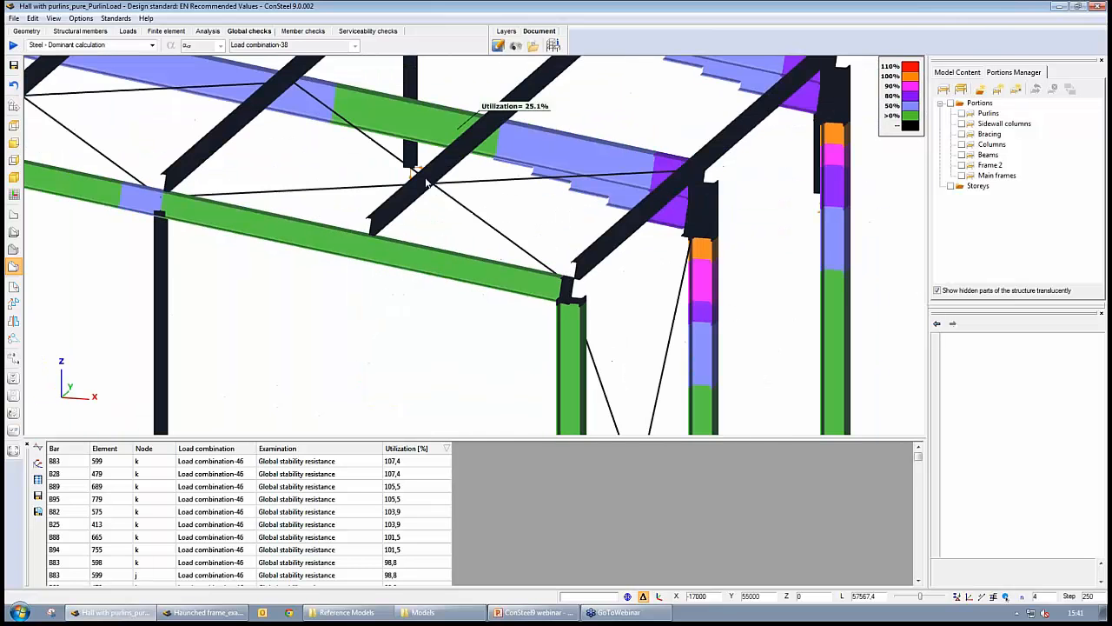
scroll(454, 204, down, 5)
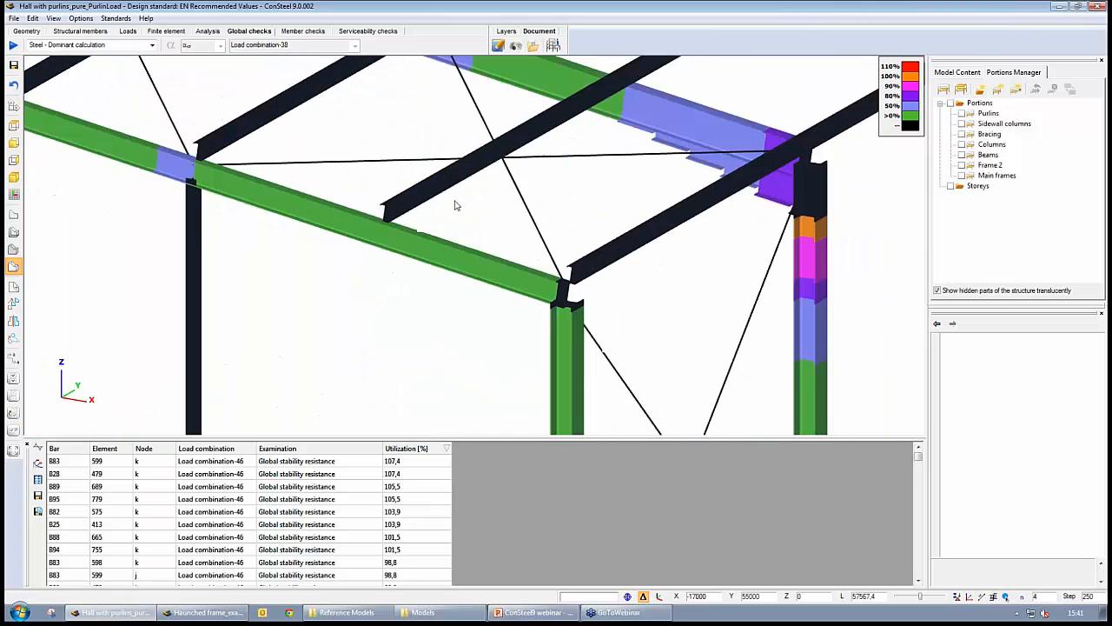
scroll(455, 203, down, 1)
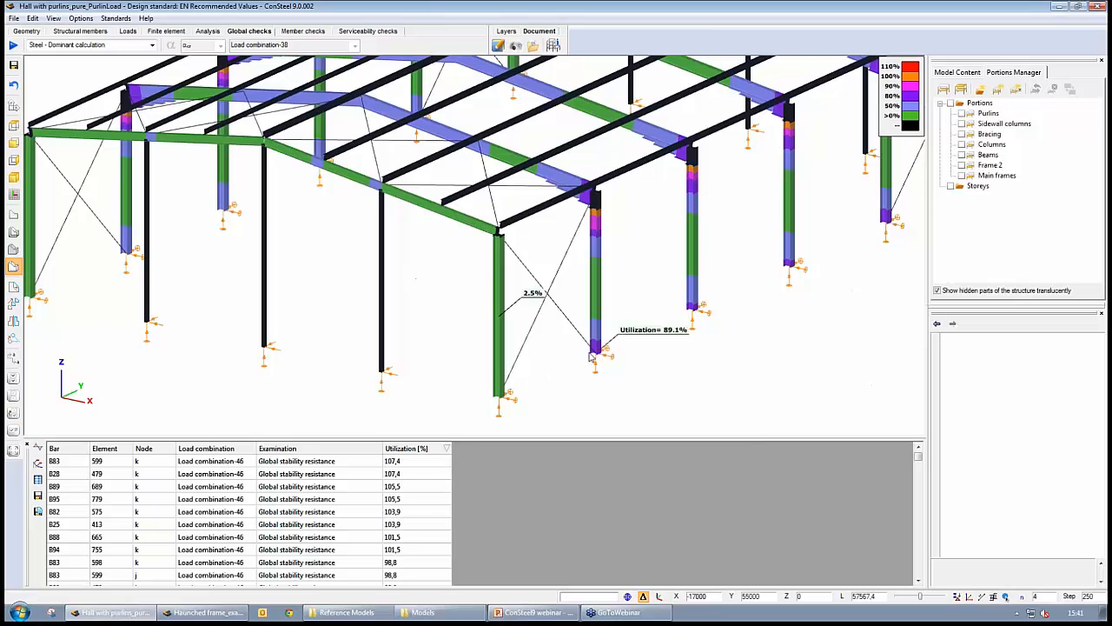
scroll(643, 373, down, 2)
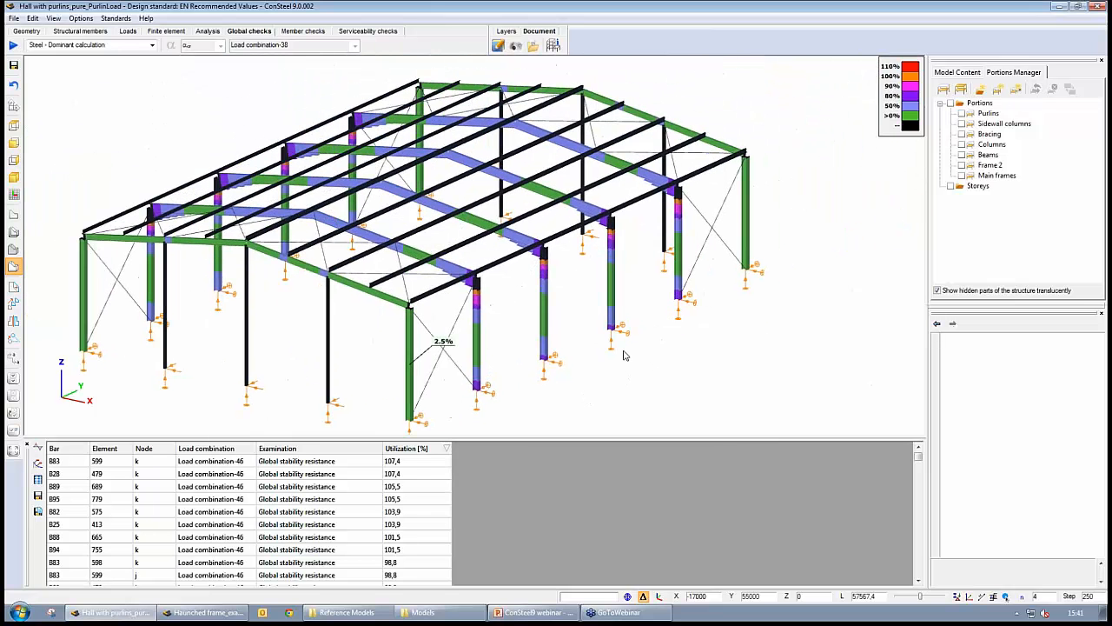
scroll(545, 330, up, 2)
scroll(545, 331, up, 2)
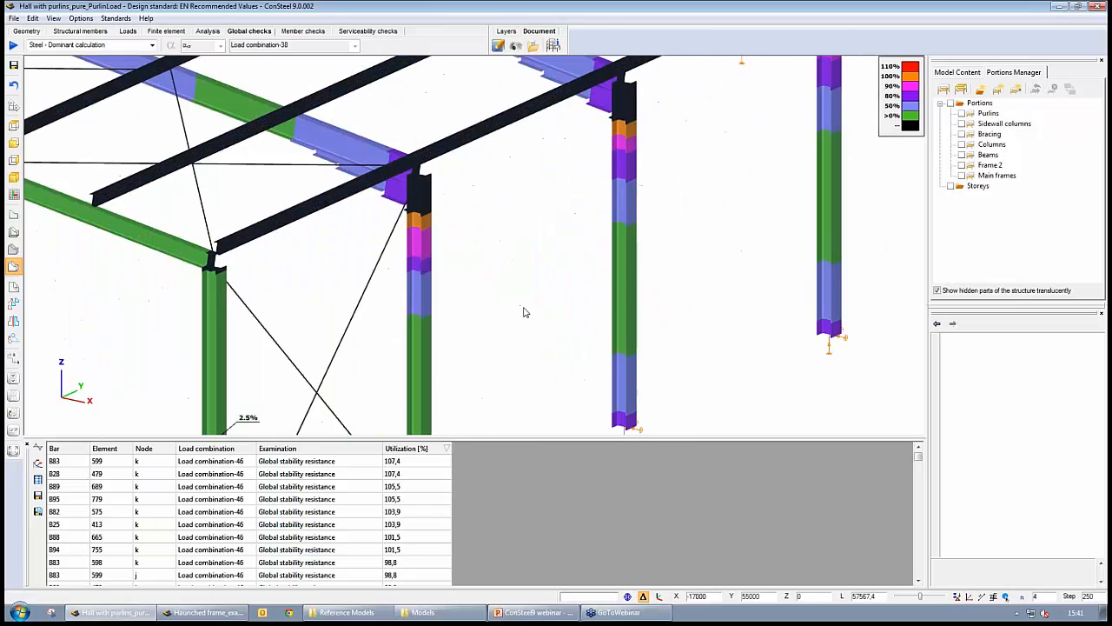
scroll(524, 313, down, 2)
middle_drag(539, 285, 491, 271)
mouse_move(388, 236)
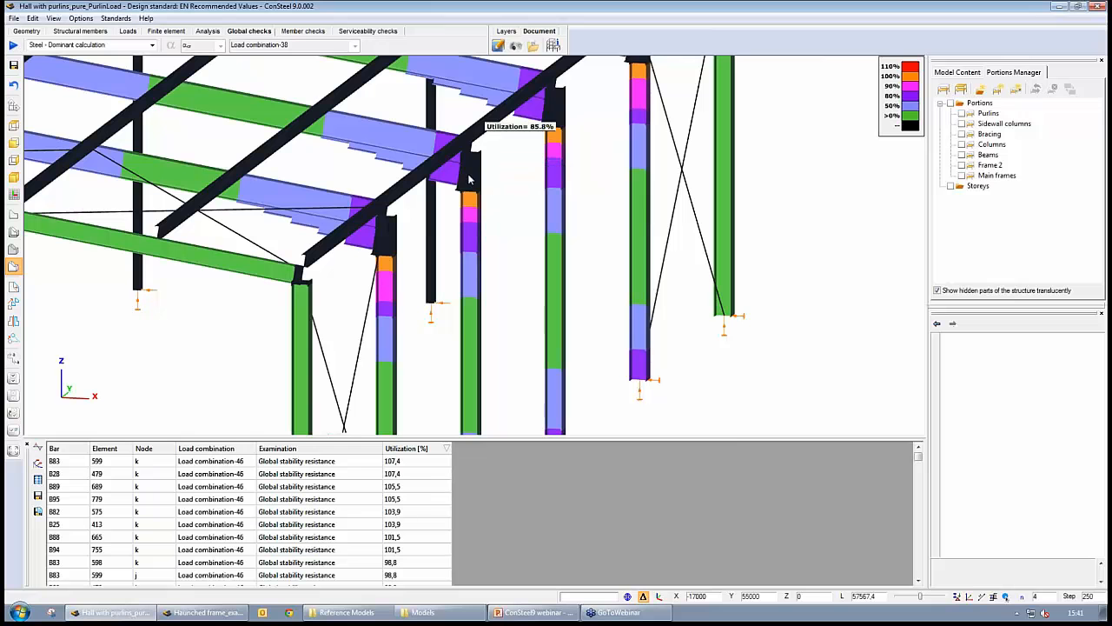
mouse_move(485, 179)
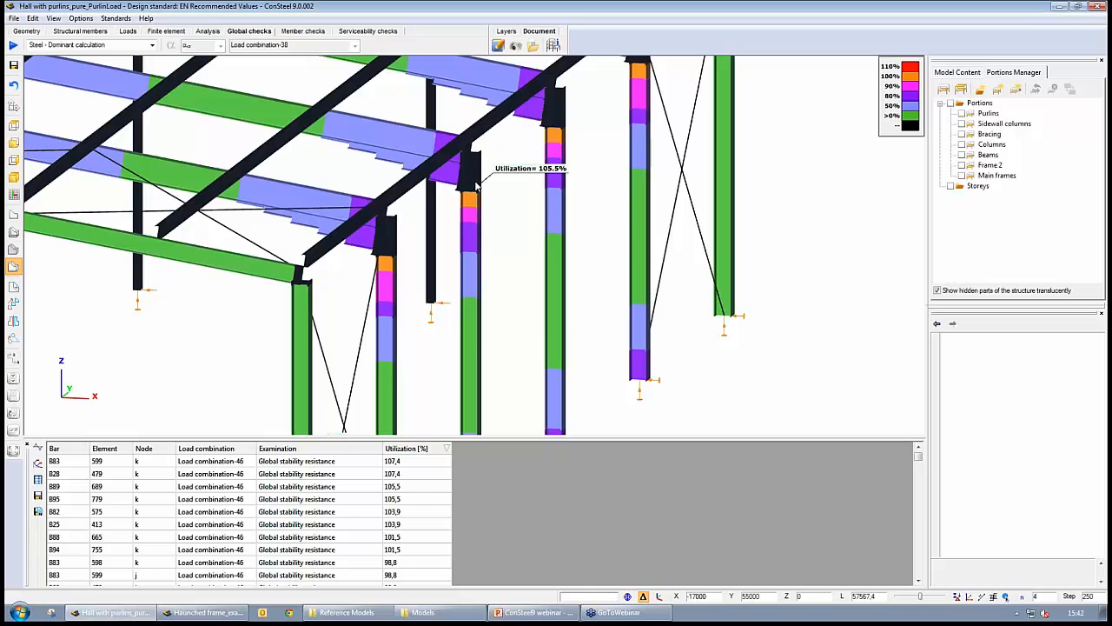
click(412, 461)
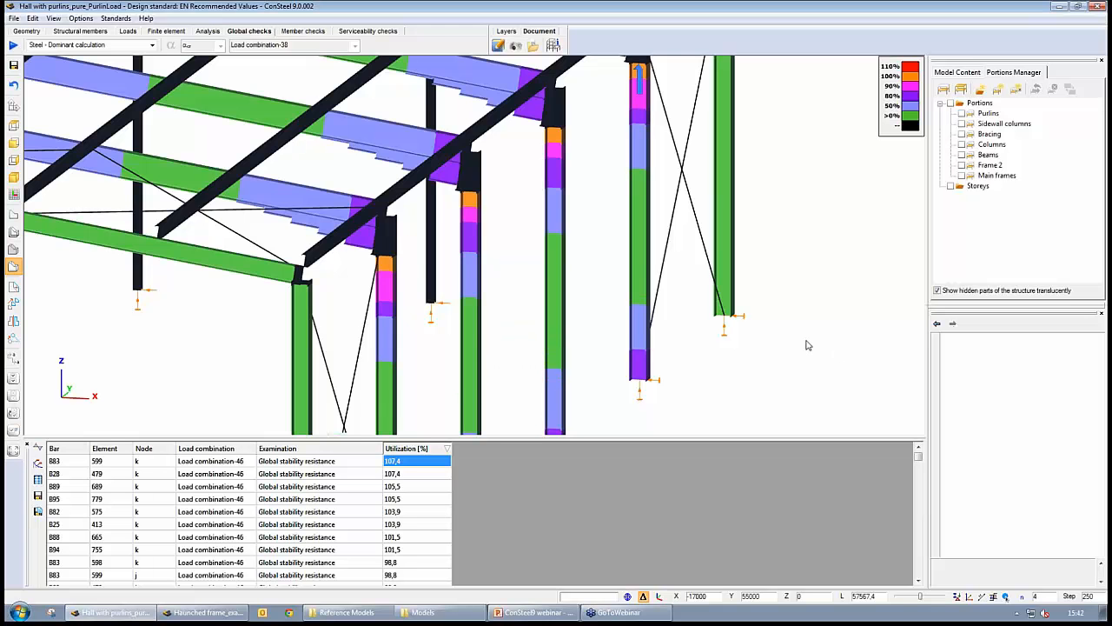
scroll(605, 339, down, 5)
middle_drag(575, 344, 717, 278)
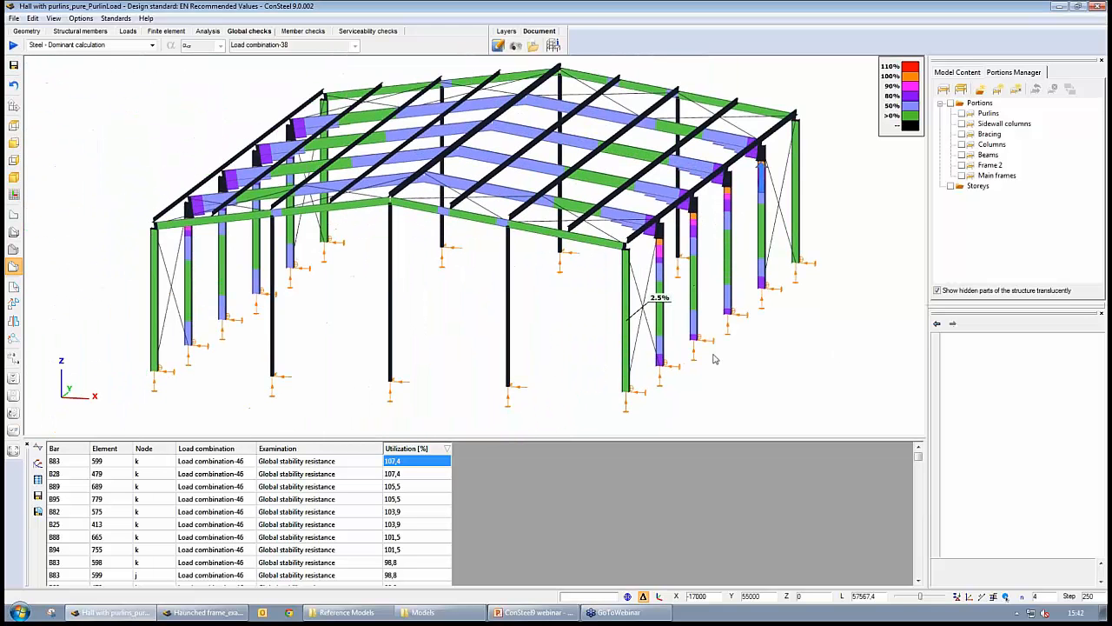
alt+middle_drag(769, 351, 678, 302)
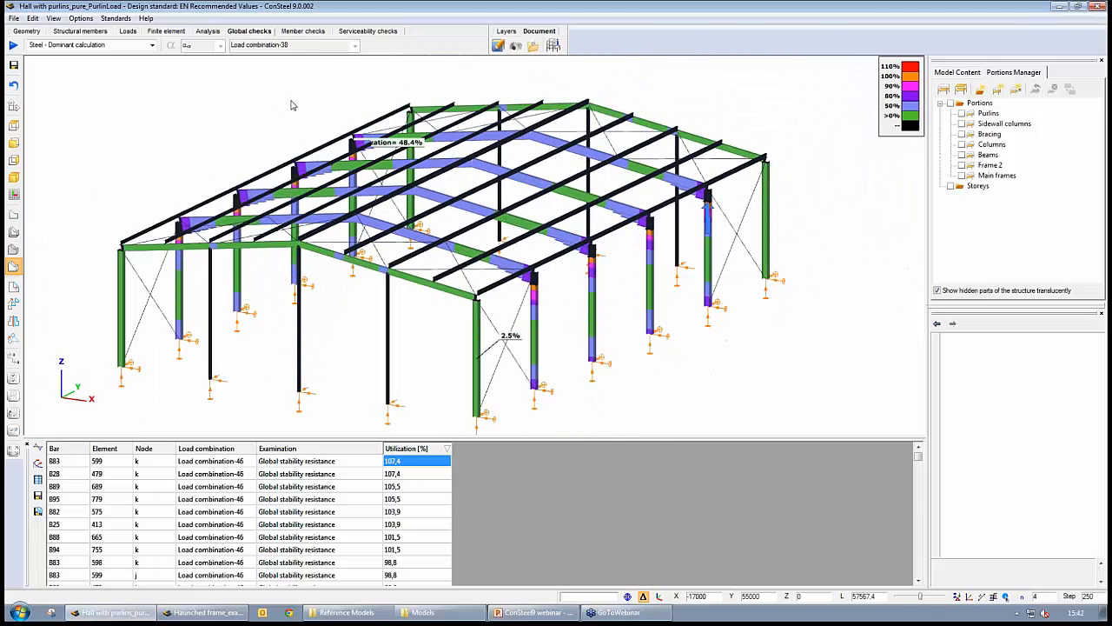
- Enable buckling sensitivity in the analysis parameters and rerun the calculation
click(208, 30)
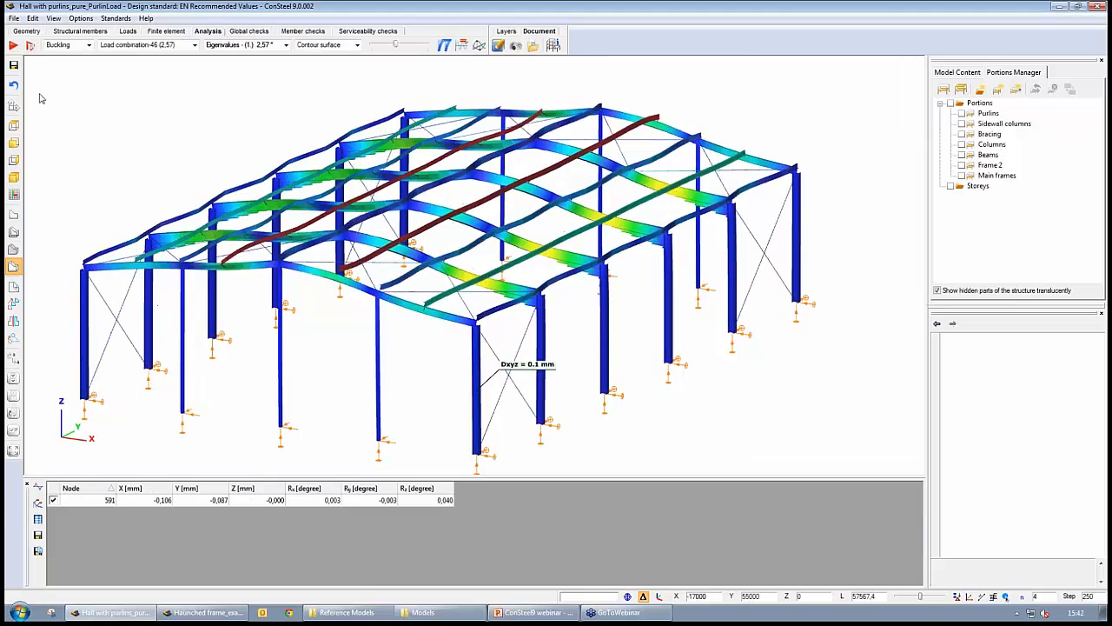
click(30, 44)
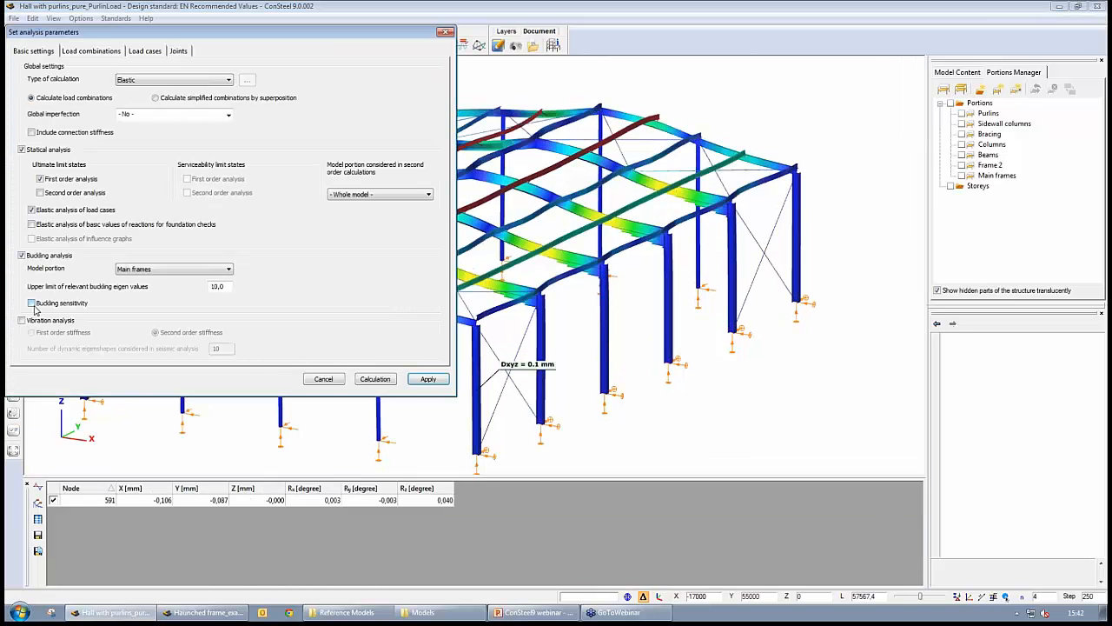
click(32, 303)
click(376, 379)
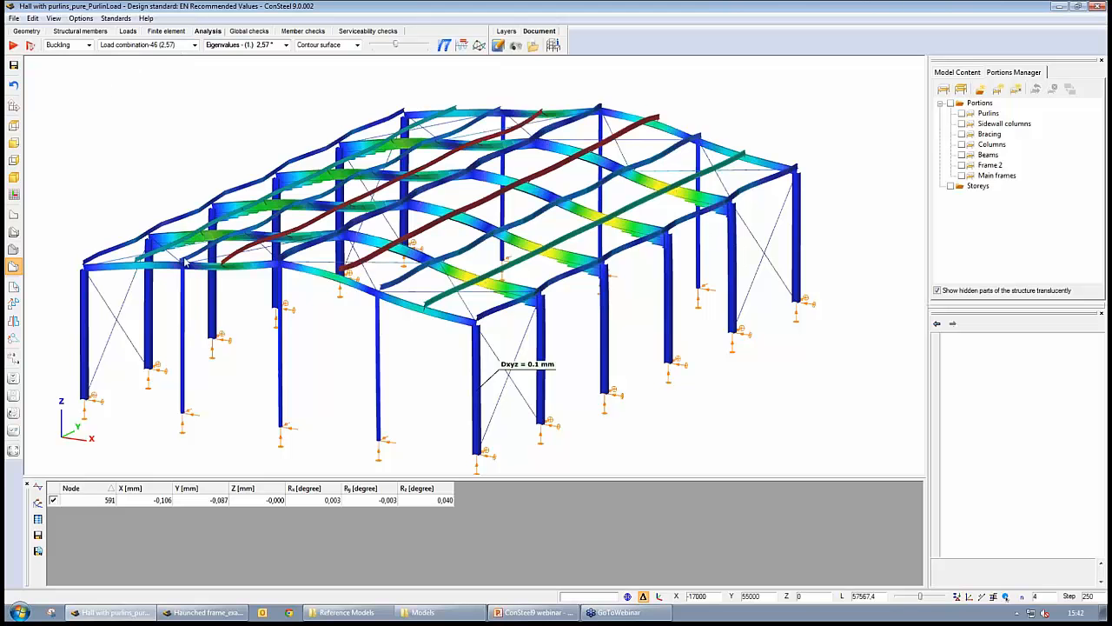
- Display the buckling sensitivity results on the hall model
click(89, 44)
click(67, 73)
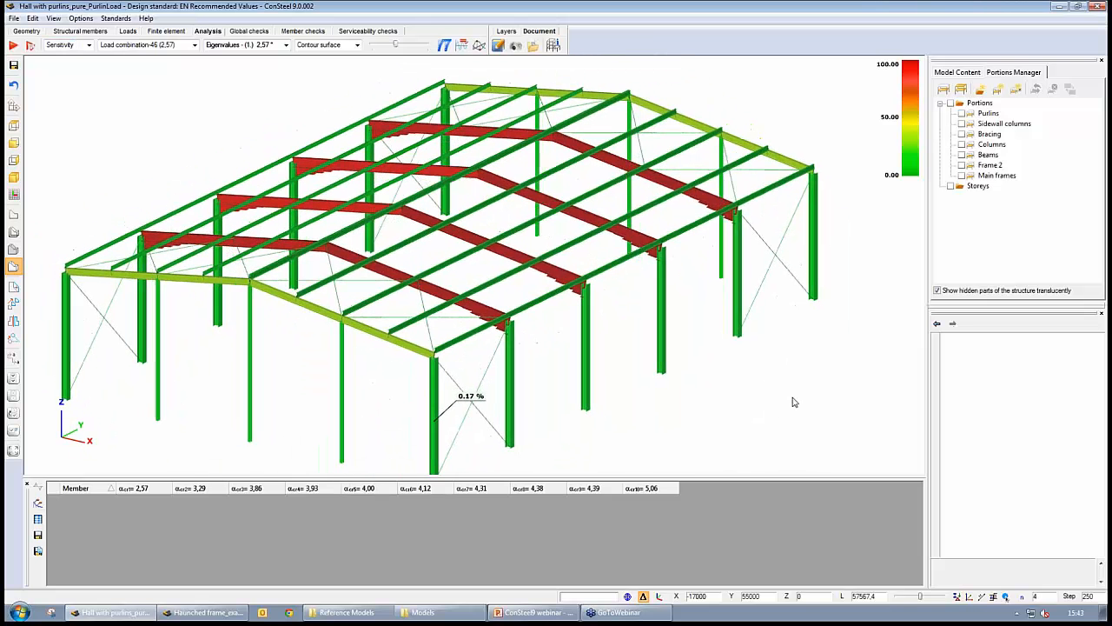
mouse_move(419, 276)
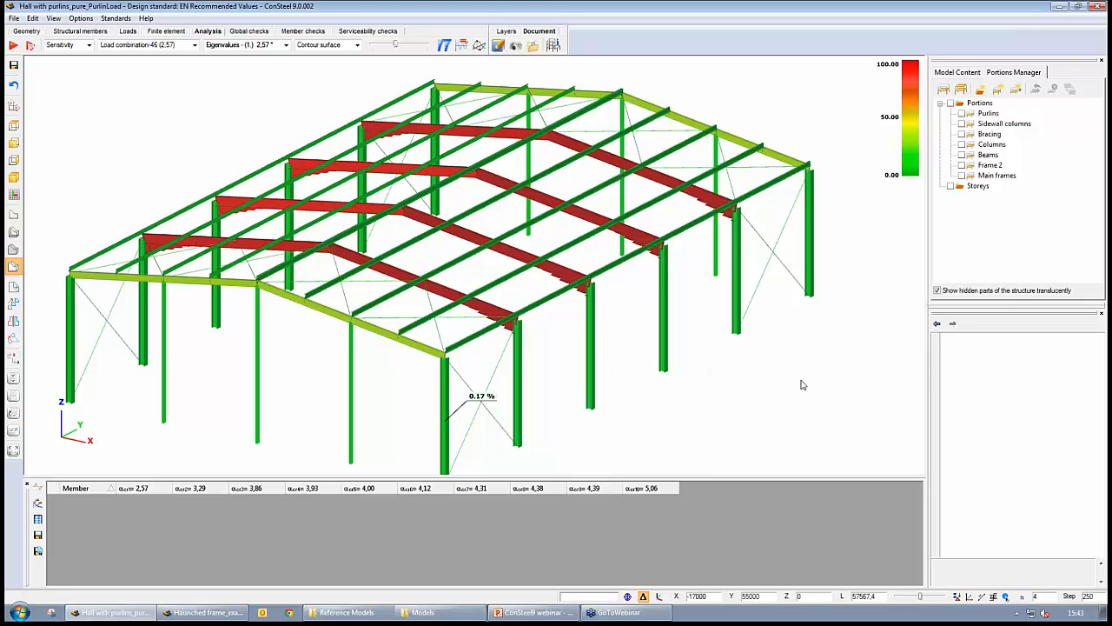
scroll(800, 385, down, 5)
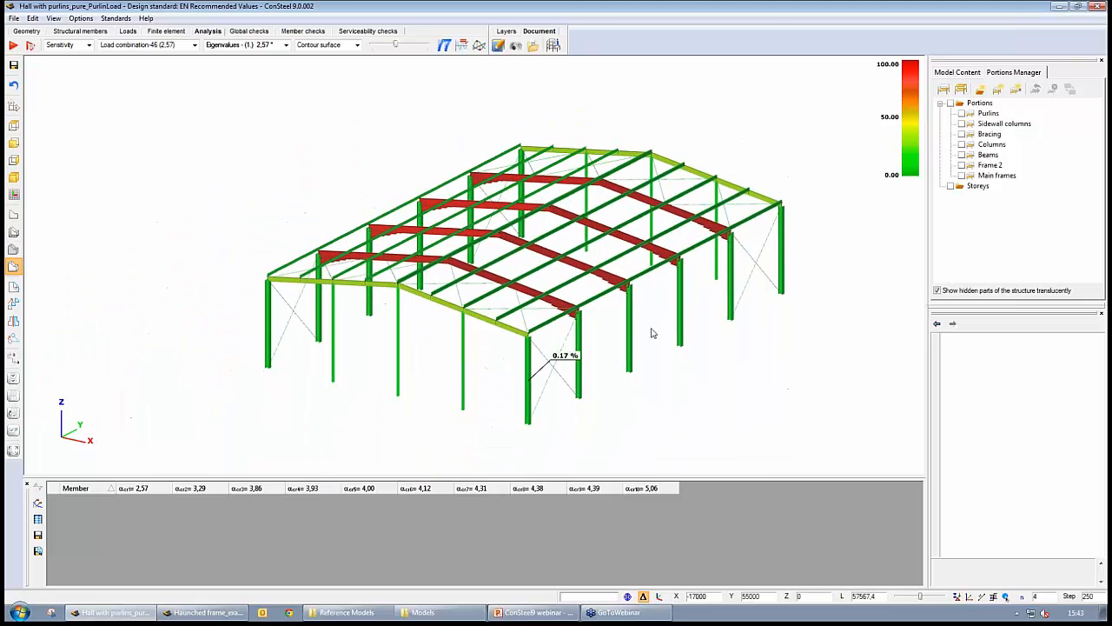
- Step through the buckling eigenvalues to compare the sensitivity results across the hall members
mouse_move(537, 389)
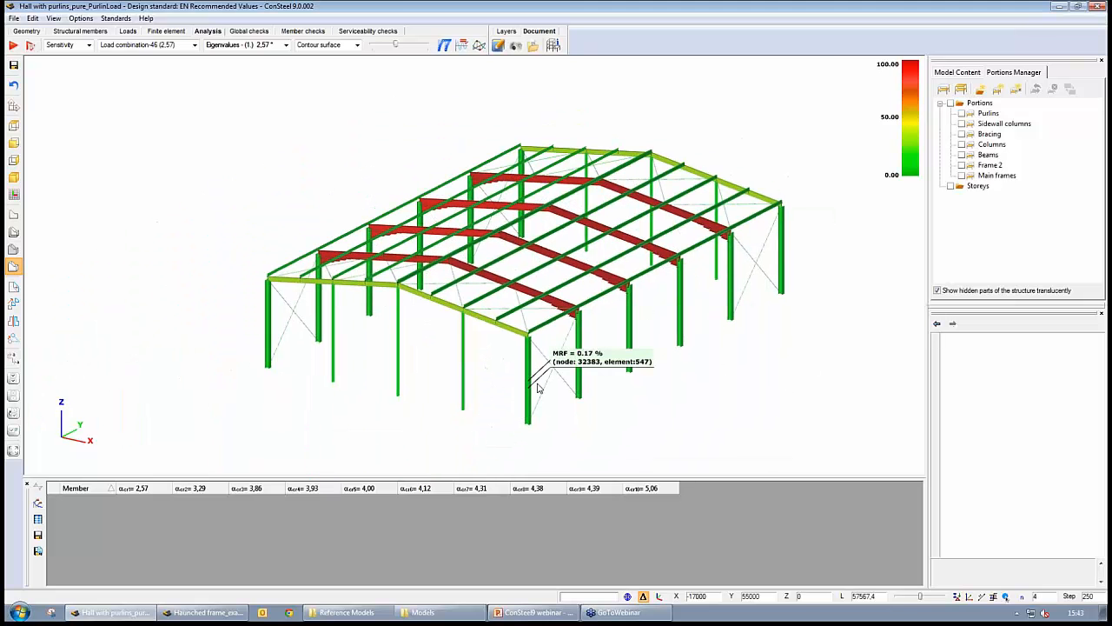
scroll(686, 390, up, 3)
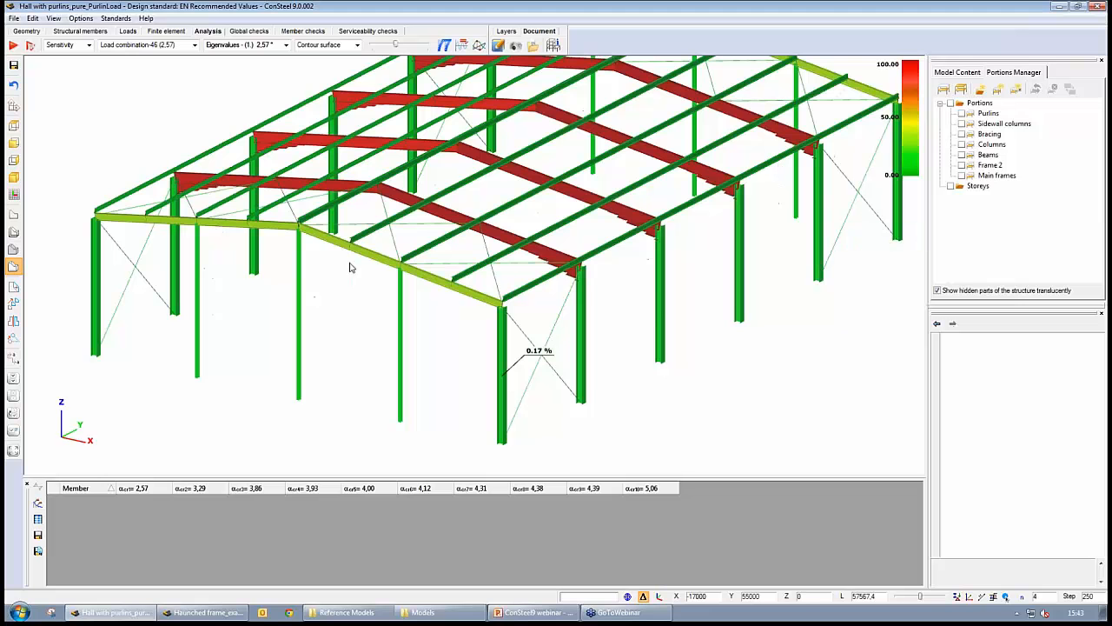
click(285, 45)
click(237, 87)
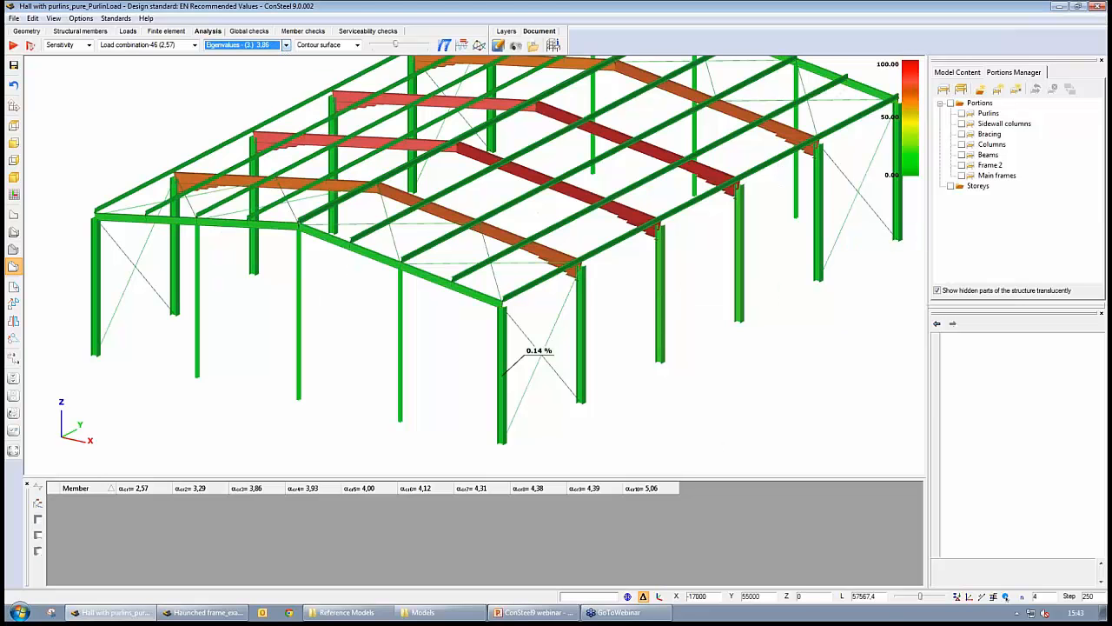
key(Down)
key(Down)
key(Down)
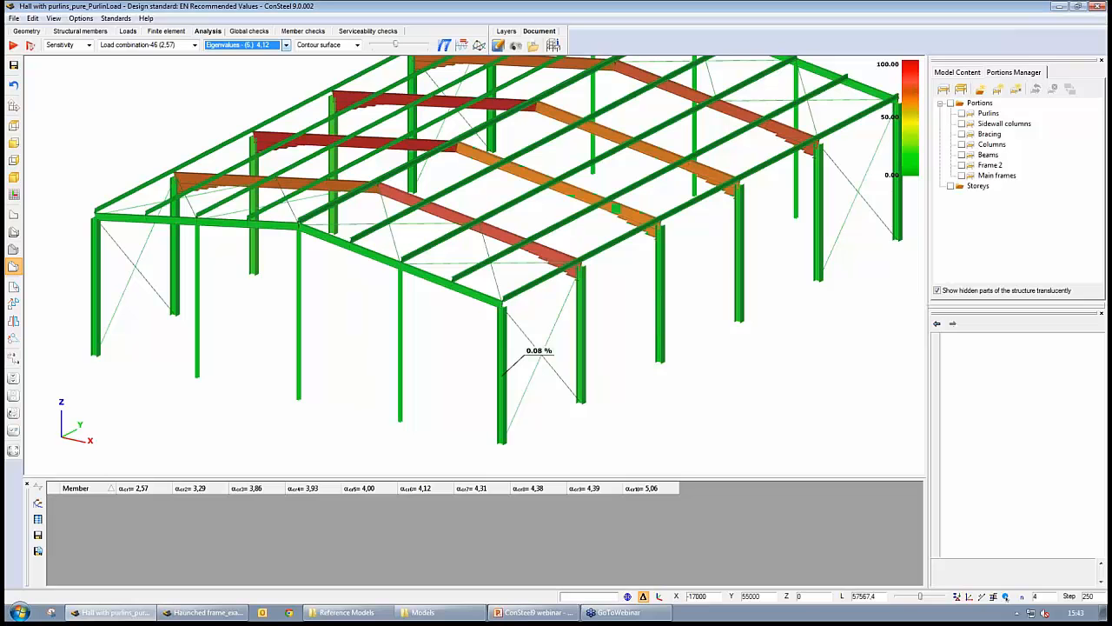
key(Up)
key(Up)
key(Up)
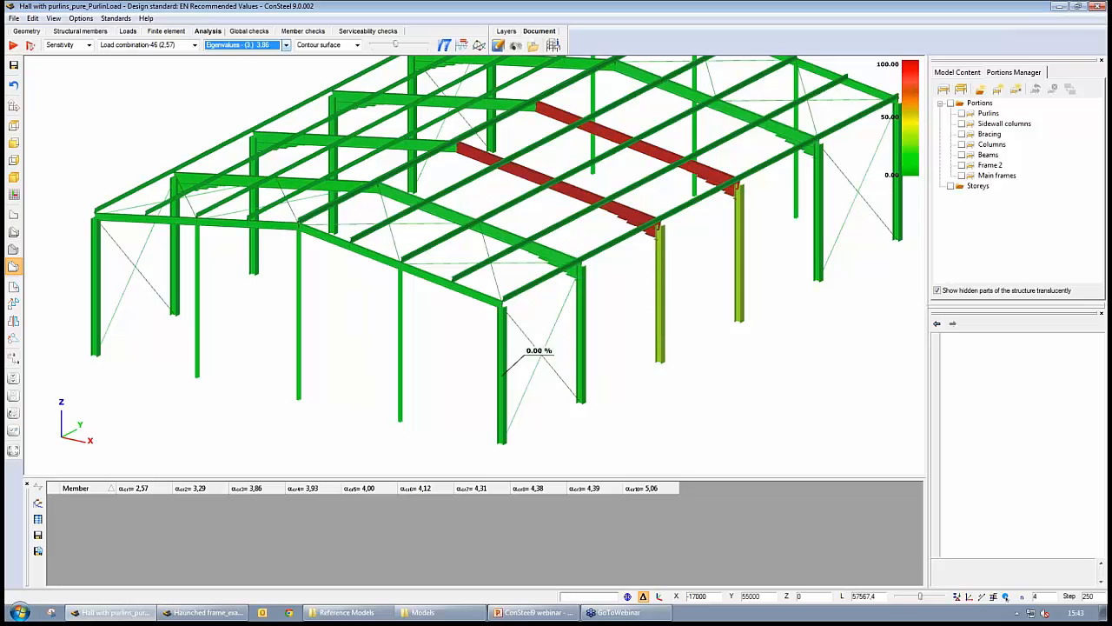
key(Down)
key(Down)
key(Down)
key(Down)
key(Down)
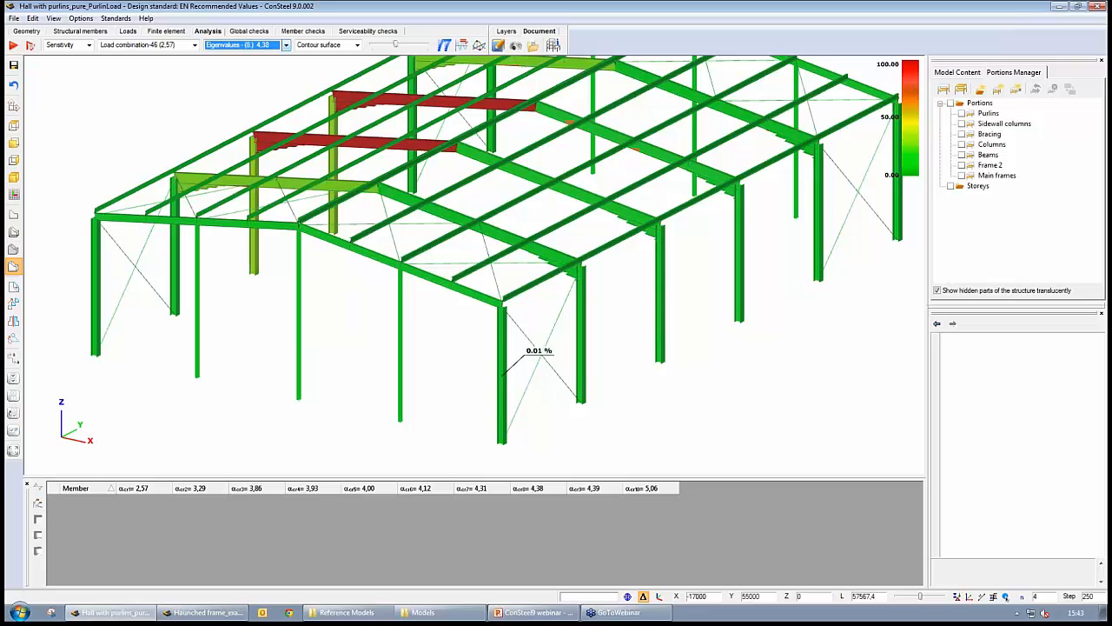
key(Up)
key(Up)
key(Up)
key(Up)
key(Up)
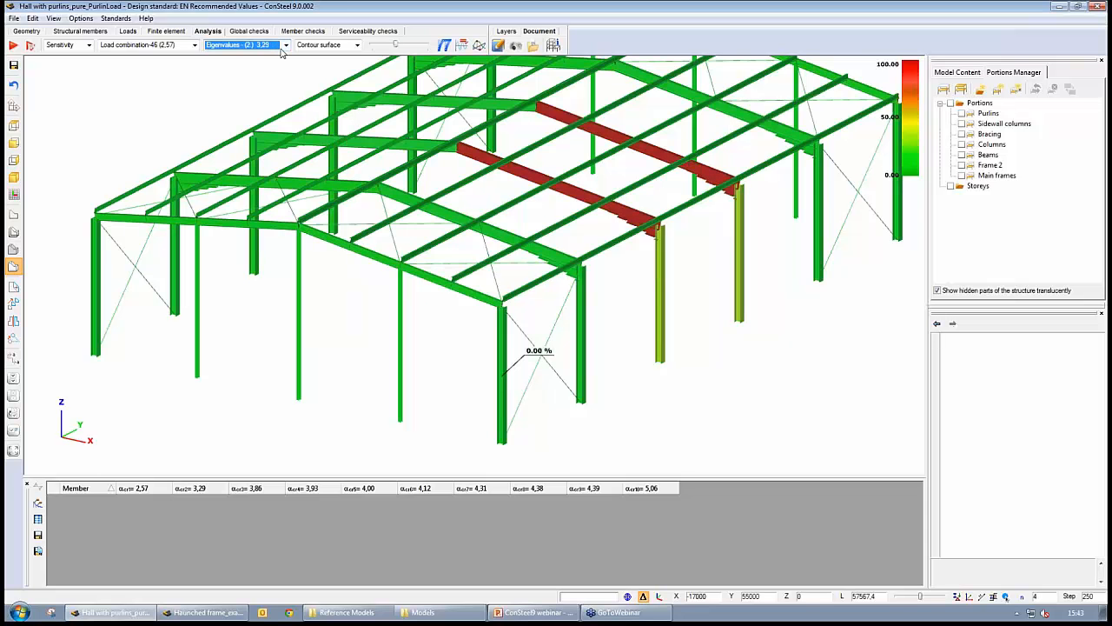
key(Up)
- Rerun the steel design with the elastic critical factor set to automatic, based on sensitivity analysis, for the chosen buckling-check portion
click(249, 30)
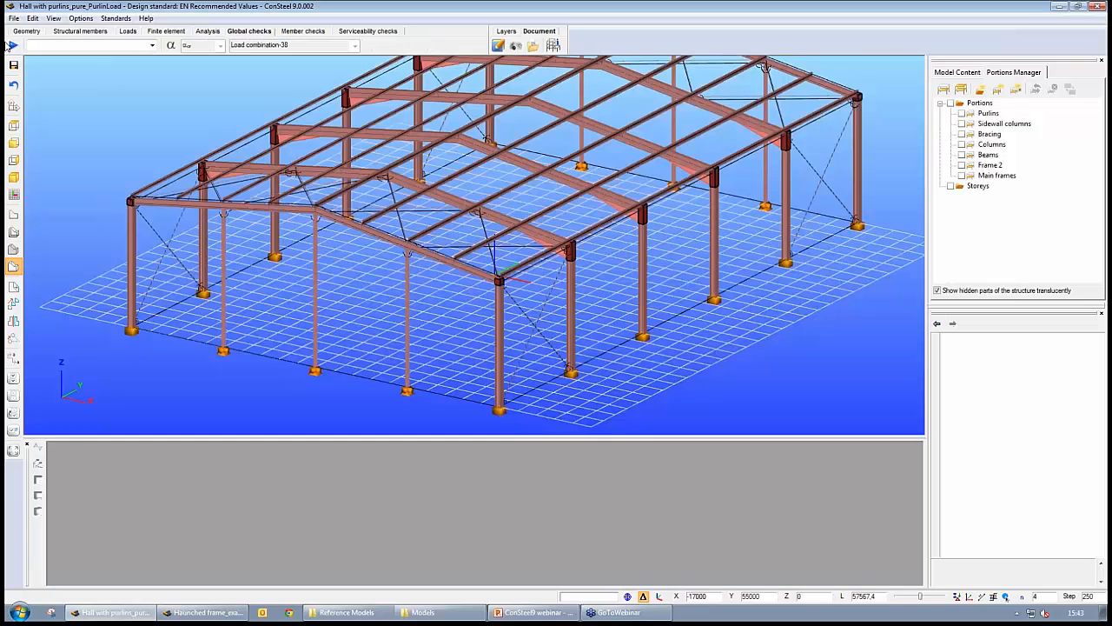
click(12, 44)
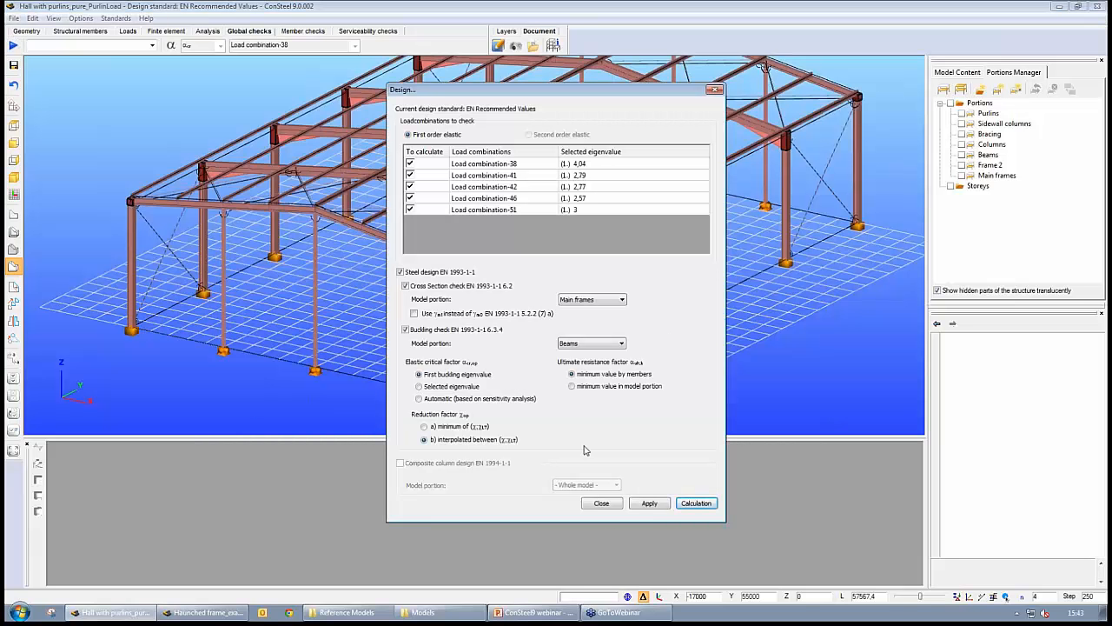
click(419, 398)
click(604, 345)
click(589, 375)
click(704, 502)
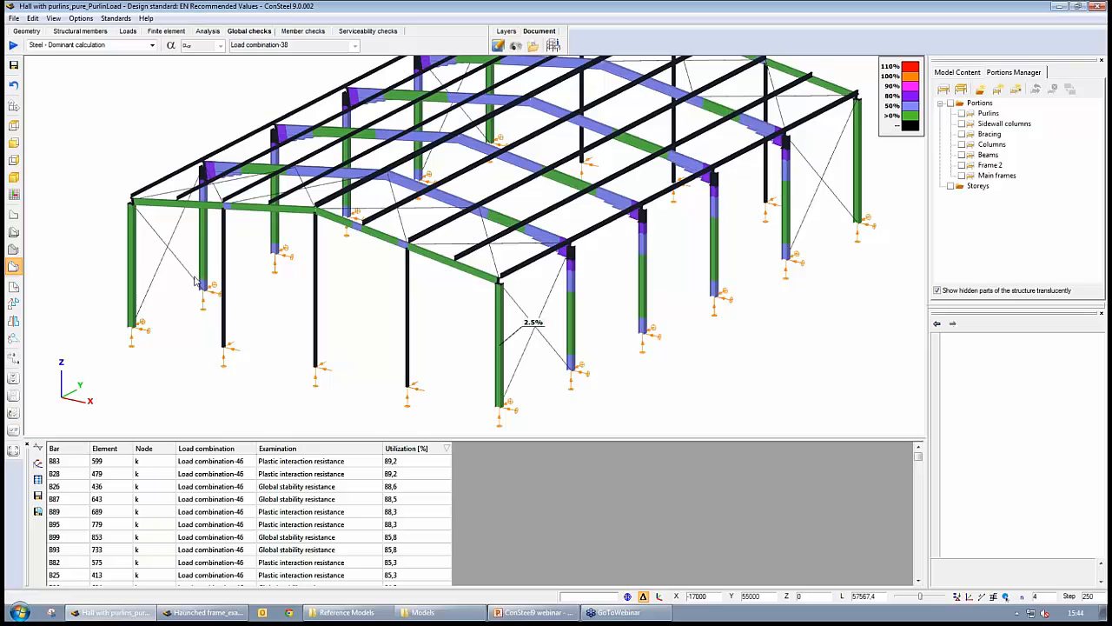
- Examine the new utilization results and the critical load factor values on the frames and in the table
click(408, 474)
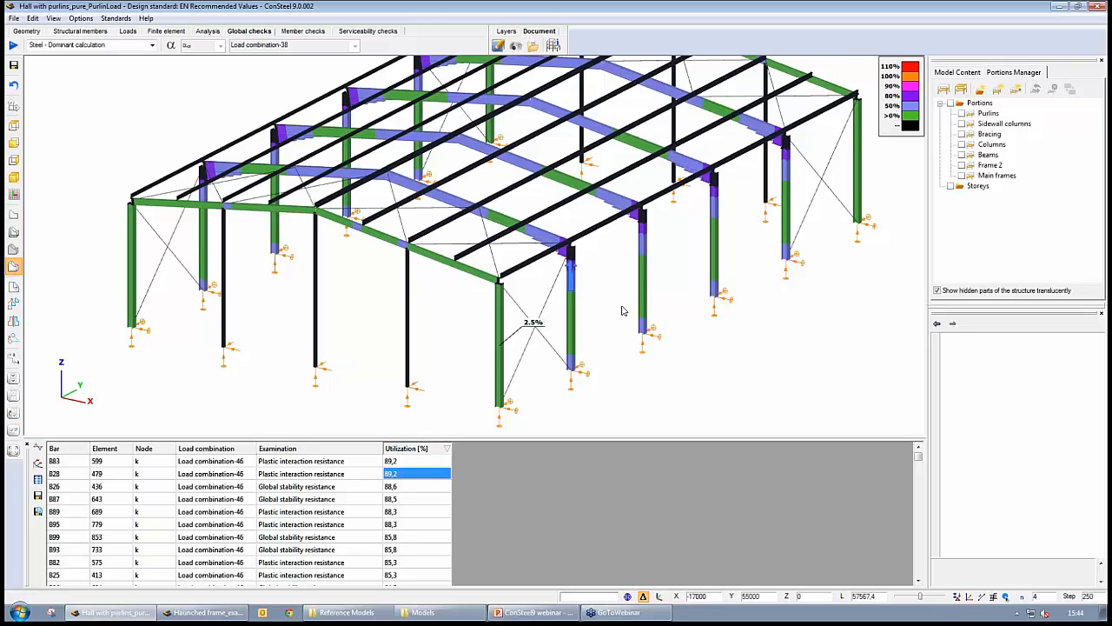
scroll(622, 310, up, 5)
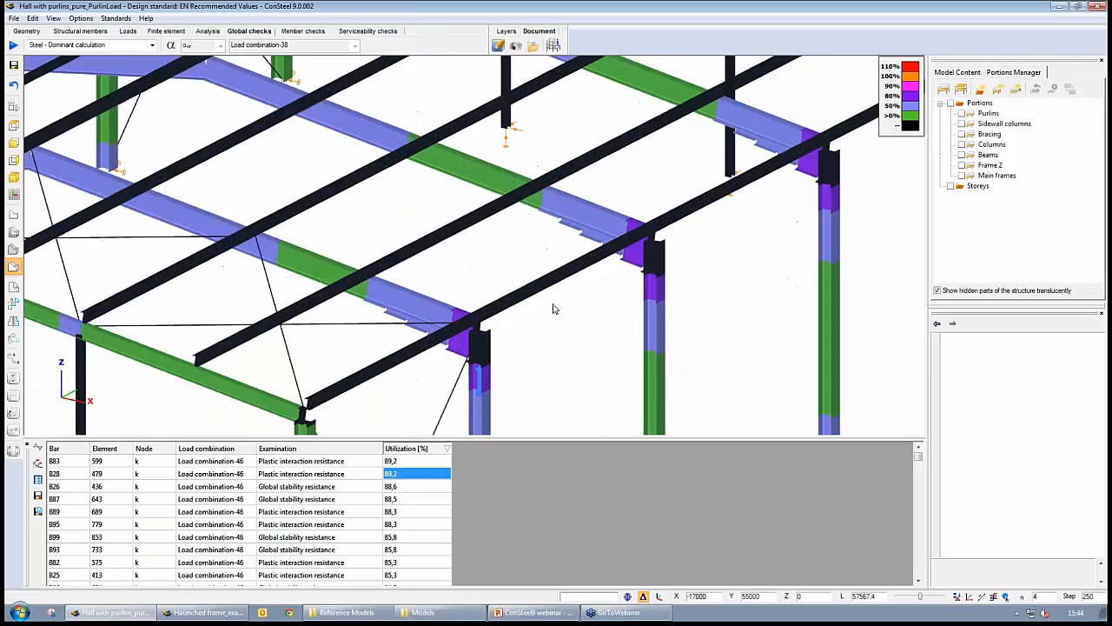
scroll(554, 311, up, 2)
scroll(553, 310, down, 4)
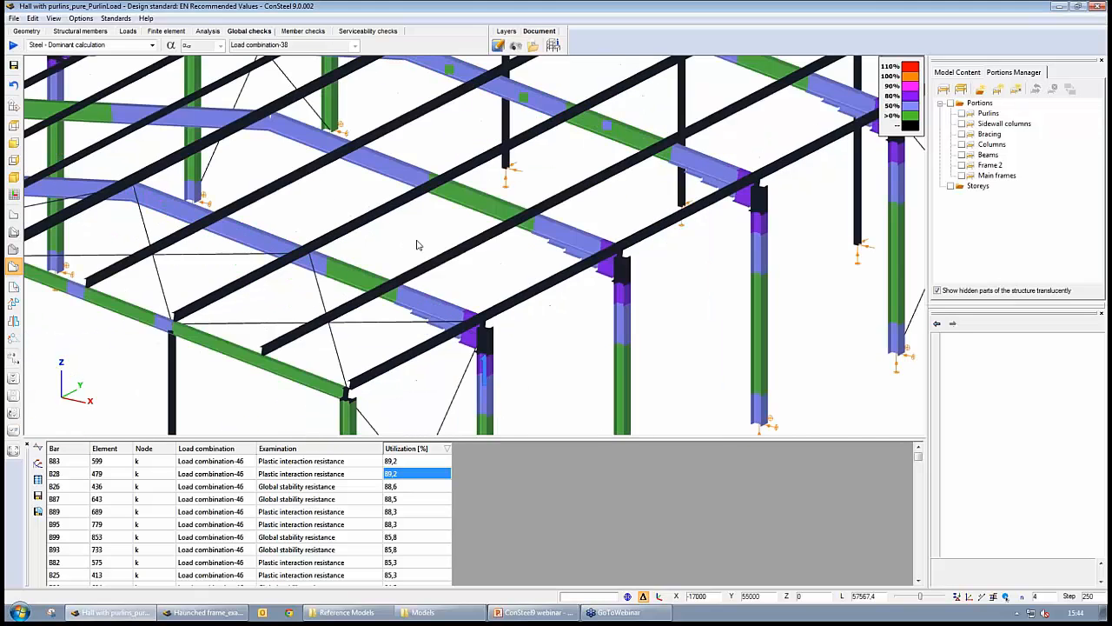
scroll(417, 245, down, 2)
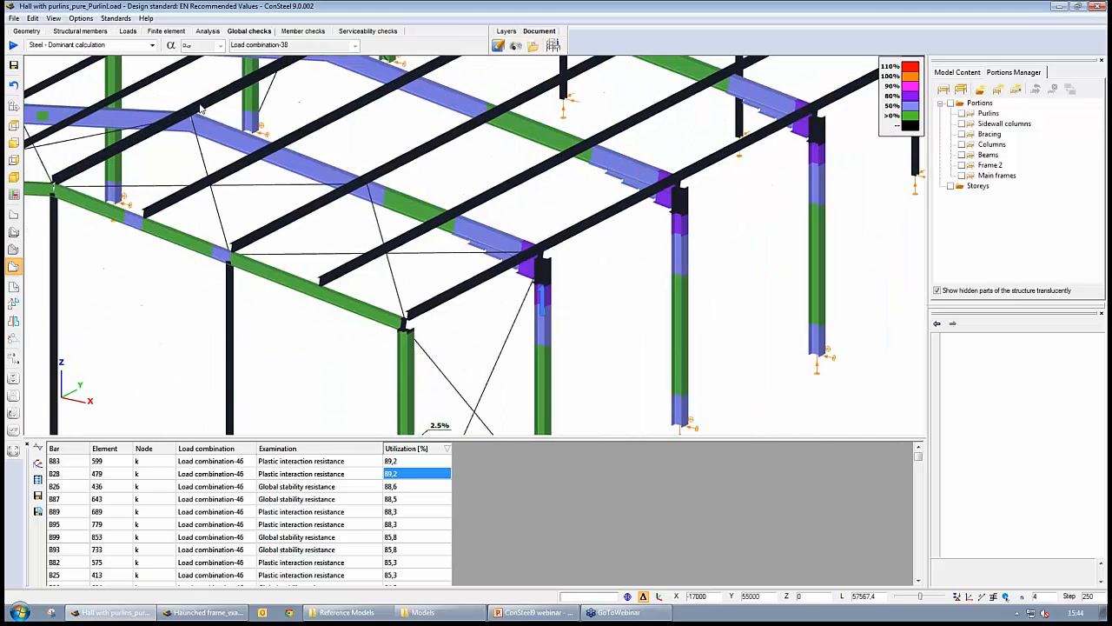
click(170, 45)
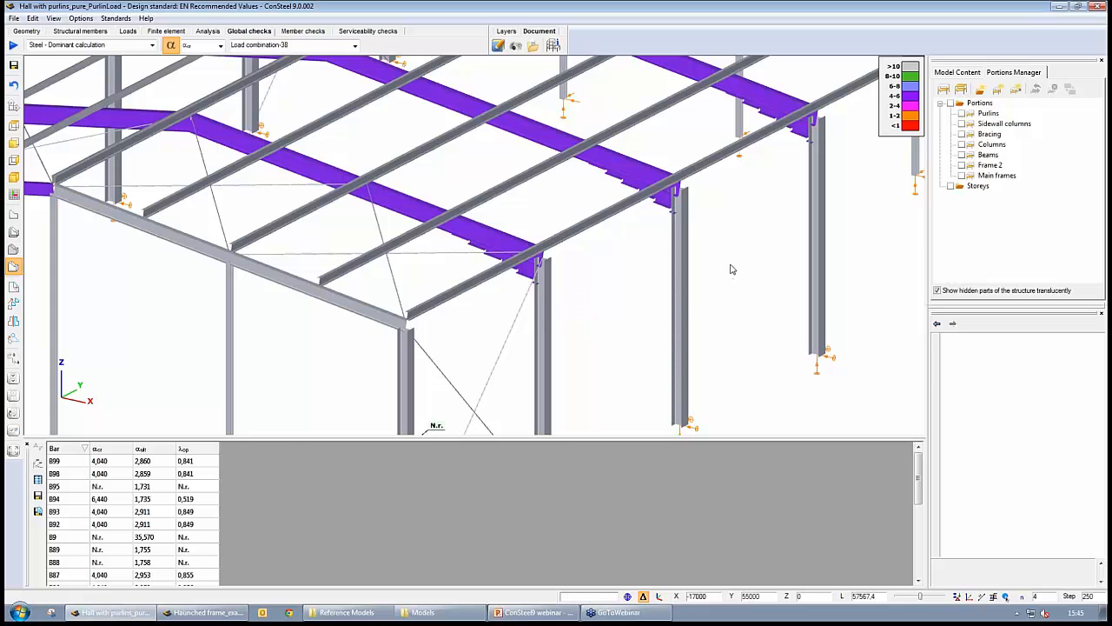
scroll(721, 328, down, 3)
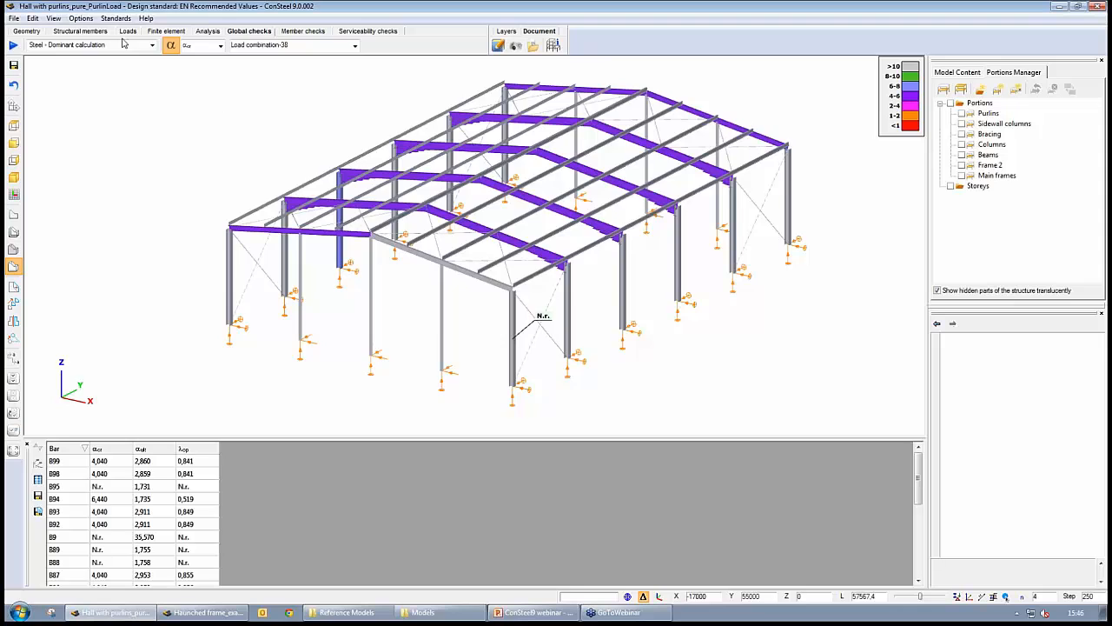
- Create a beam-to-column joint at an eaves column with a moment end-plate connection and a lower-edge gusset plate
click(80, 32)
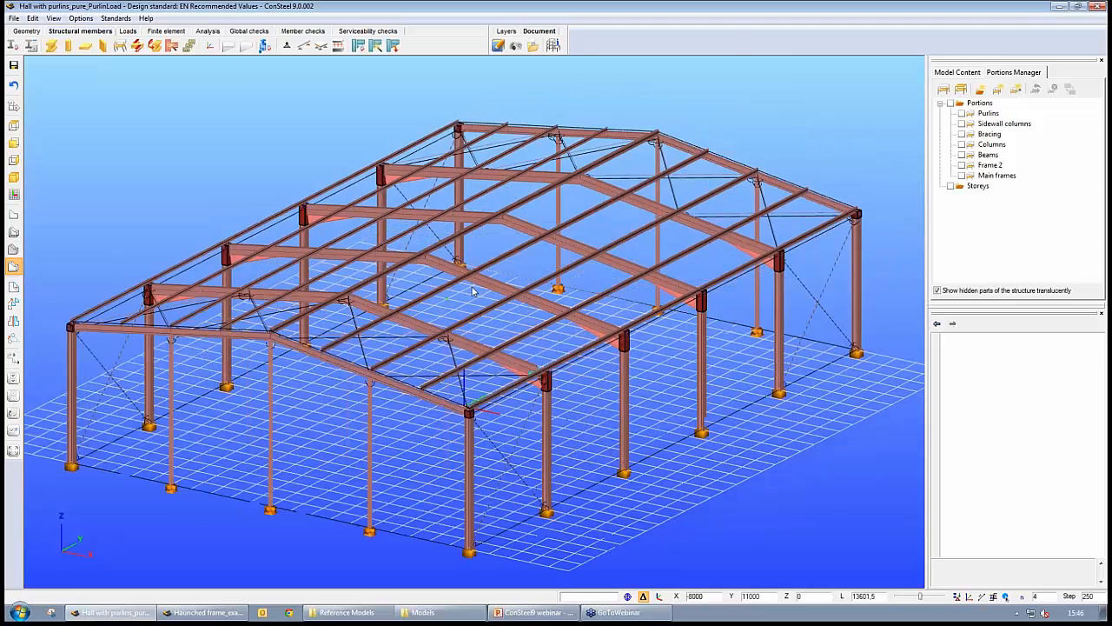
scroll(474, 291, up, 3)
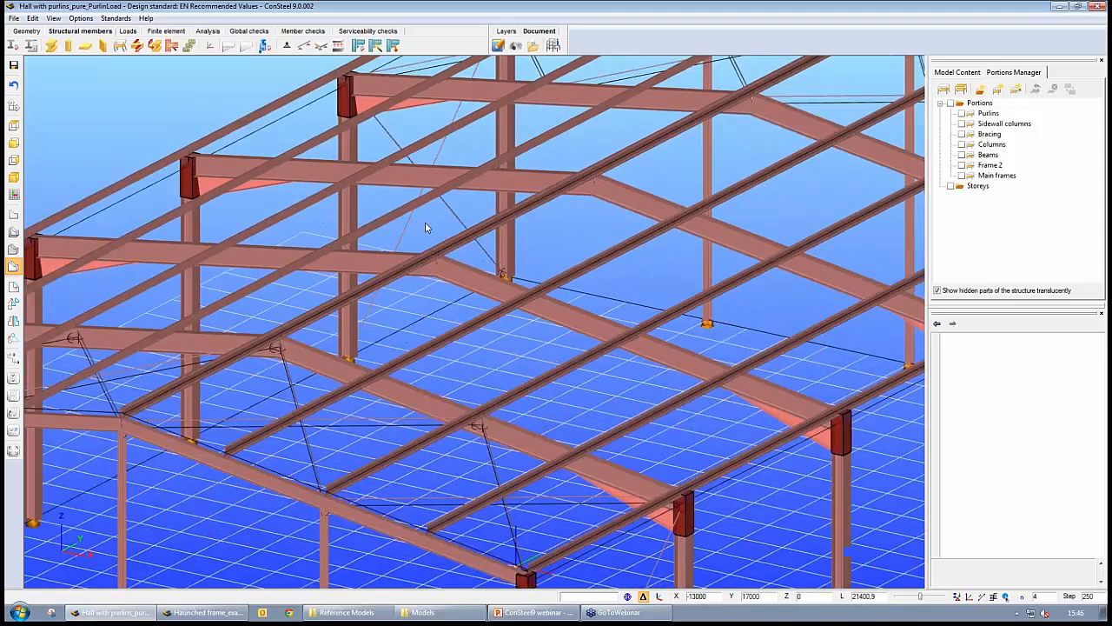
scroll(425, 228, down, 3)
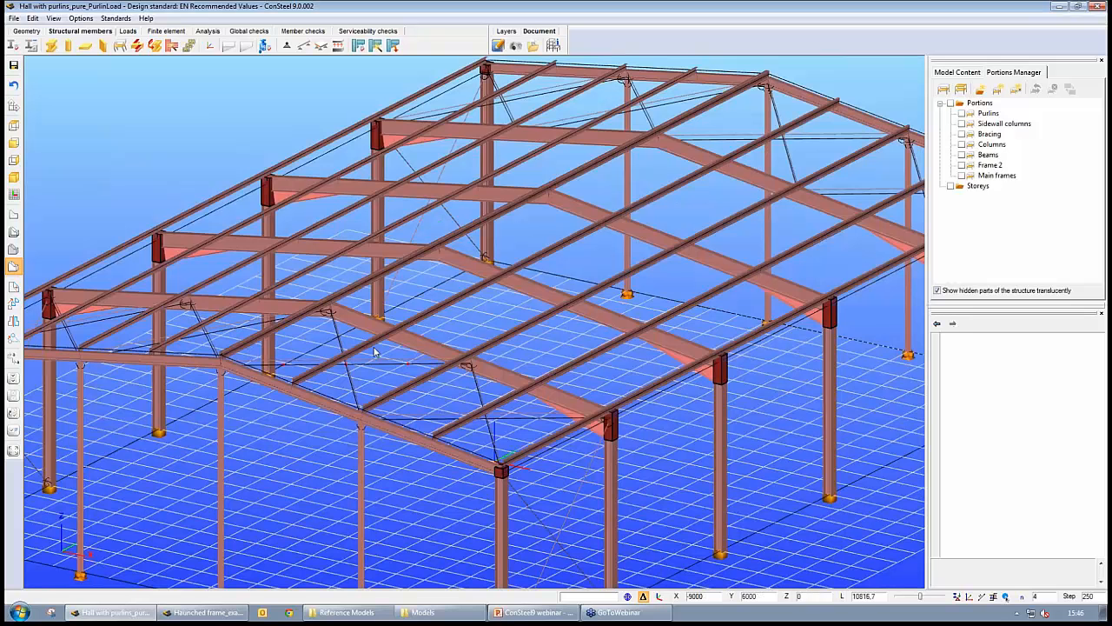
middle_drag(549, 431, 675, 384)
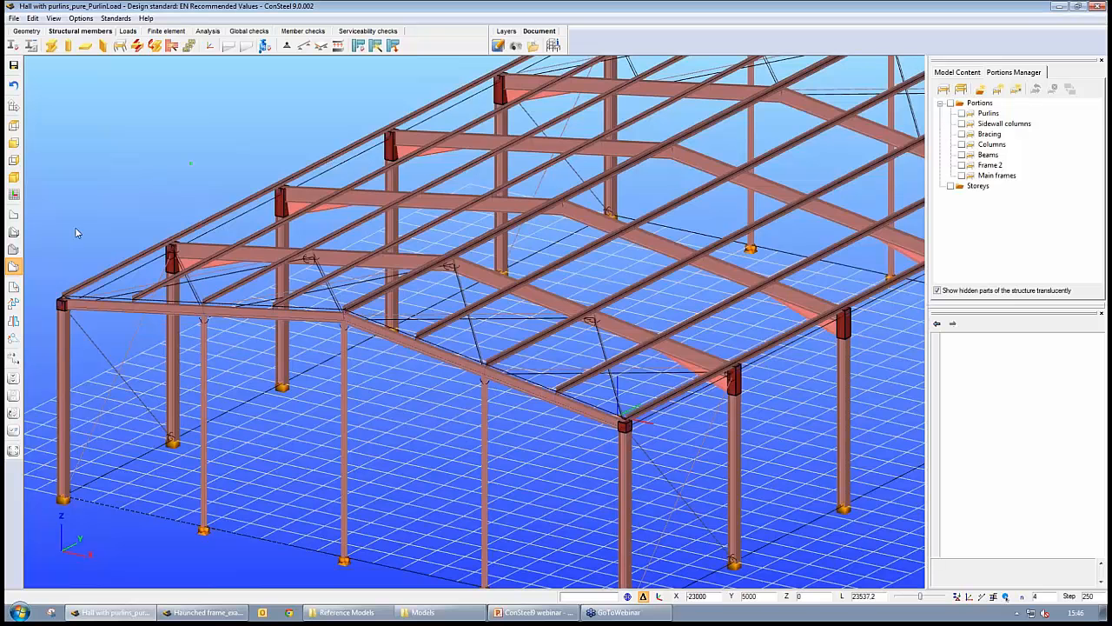
click(376, 45)
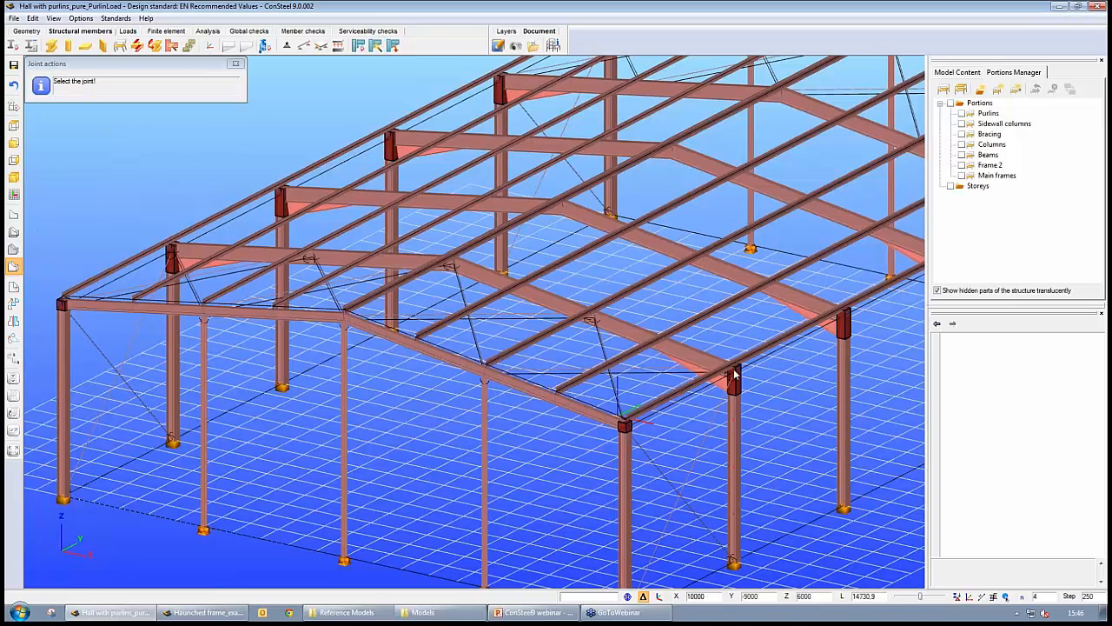
click(13, 232)
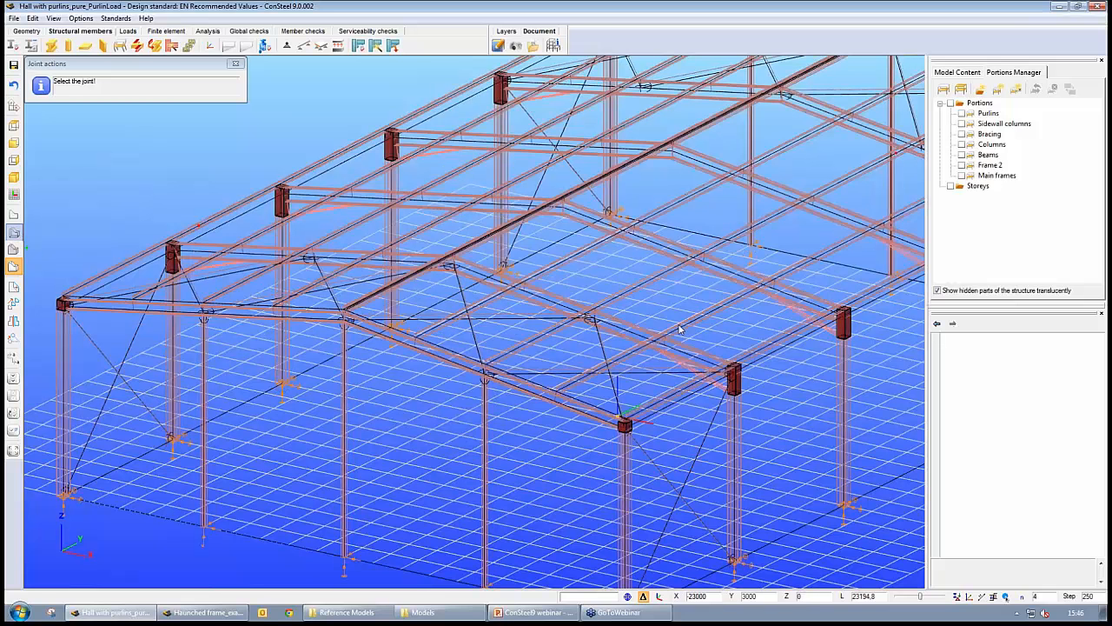
click(734, 410)
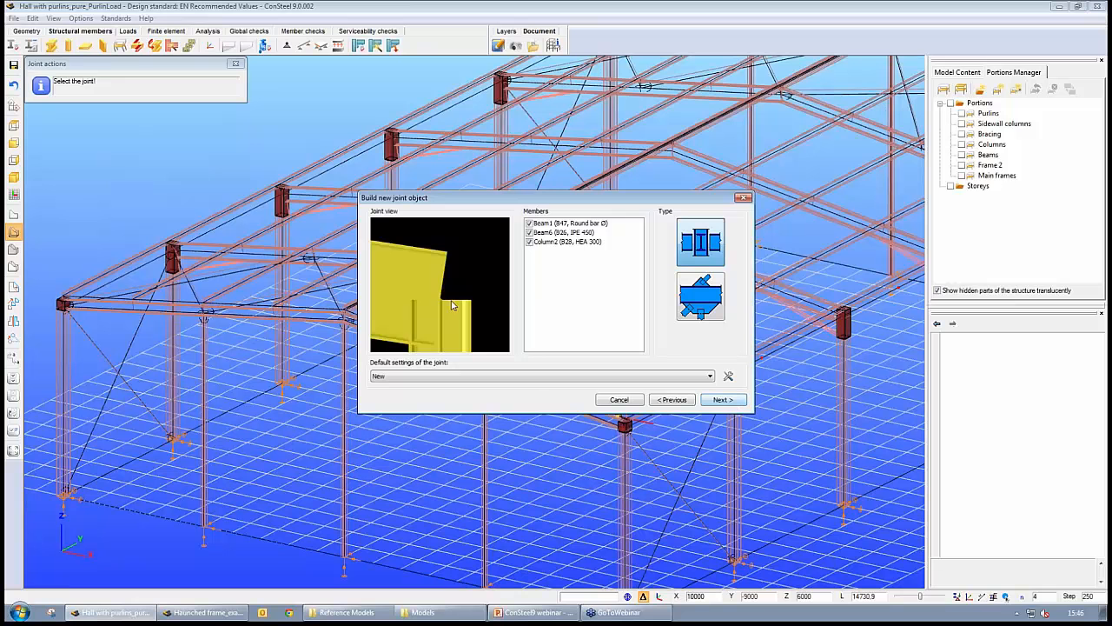
drag(451, 303, 387, 318)
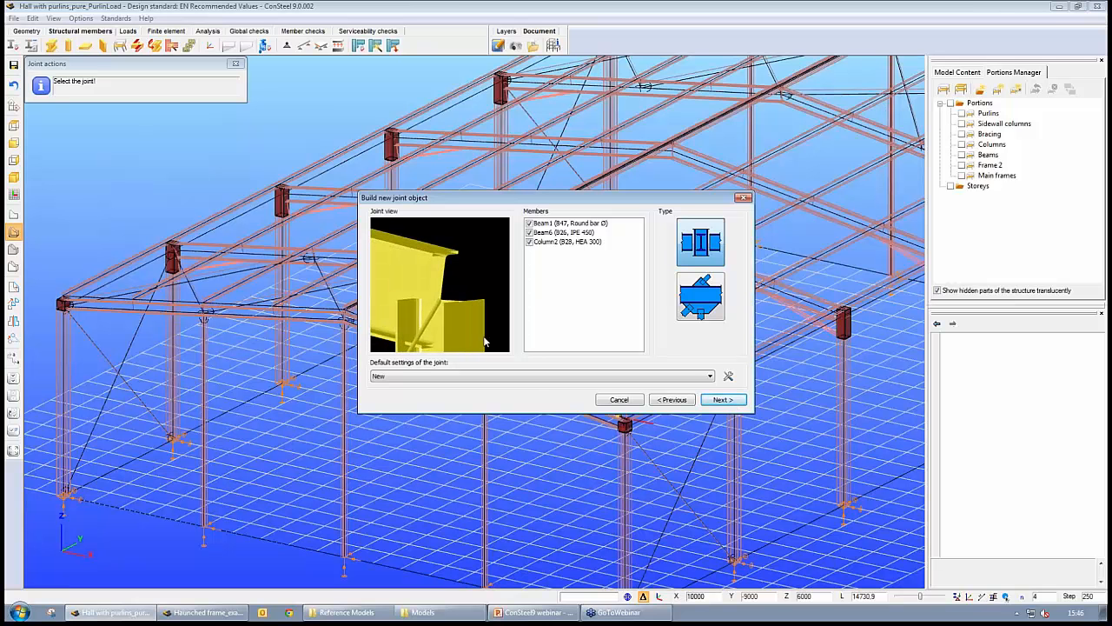
drag(414, 277, 453, 295)
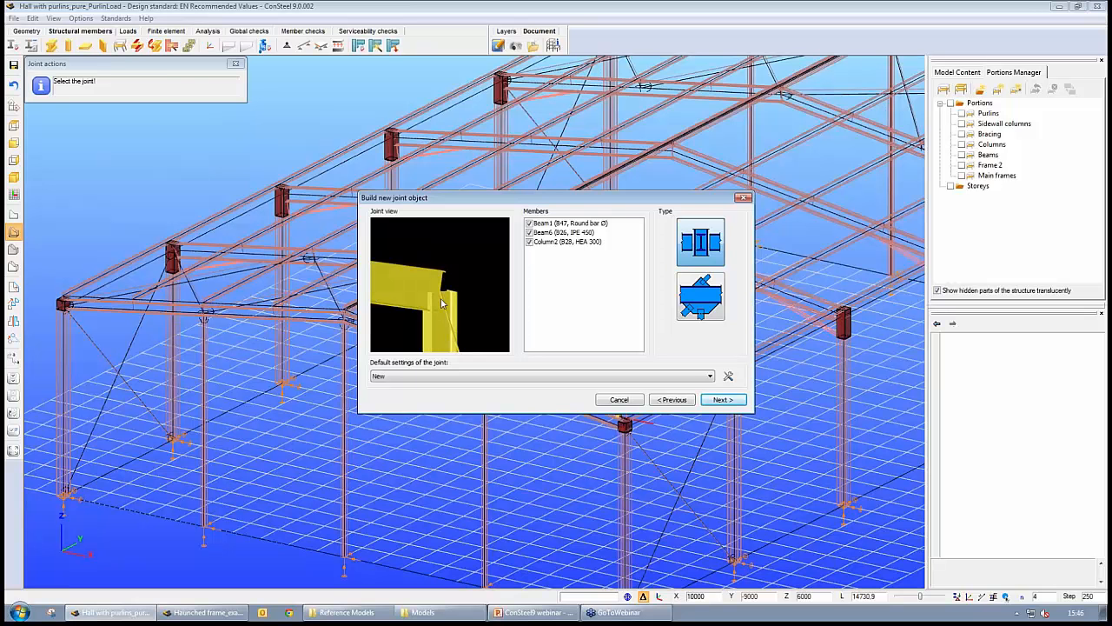
mouse_move(442, 303)
mouse_down()
mouse_move(410, 285)
mouse_move(438, 305)
mouse_up()
click(723, 400)
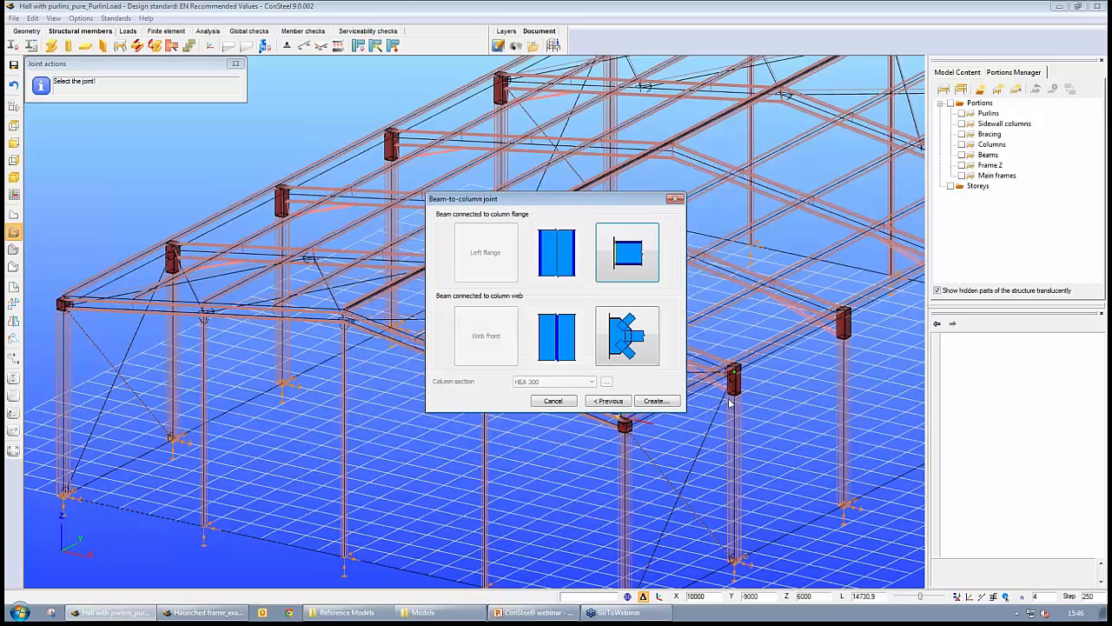
click(627, 256)
click(623, 243)
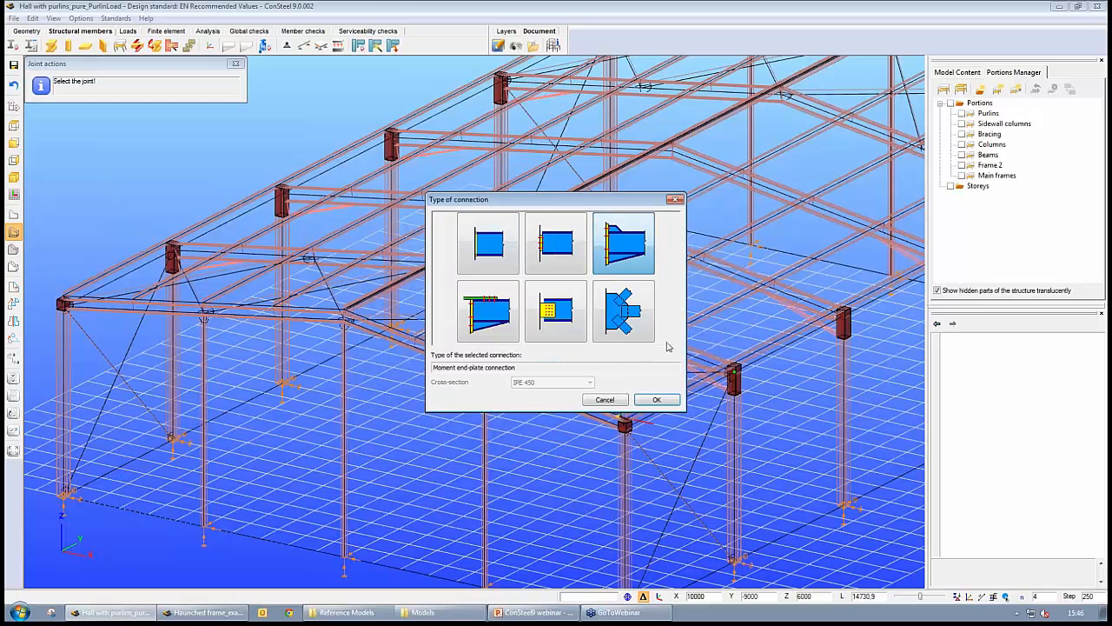
click(657, 400)
click(642, 348)
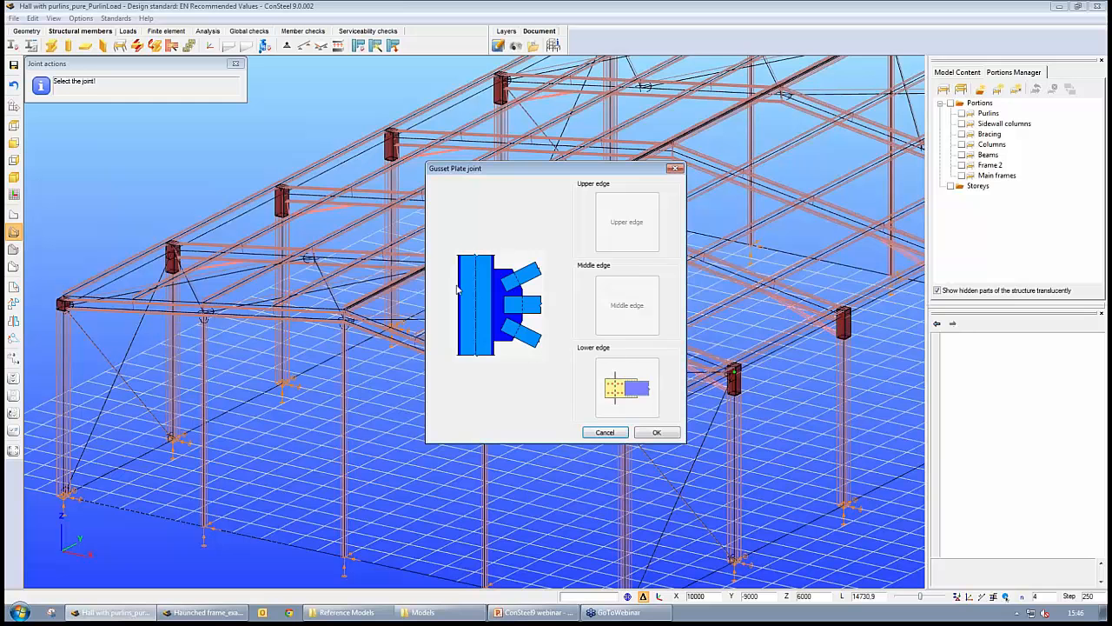
click(668, 432)
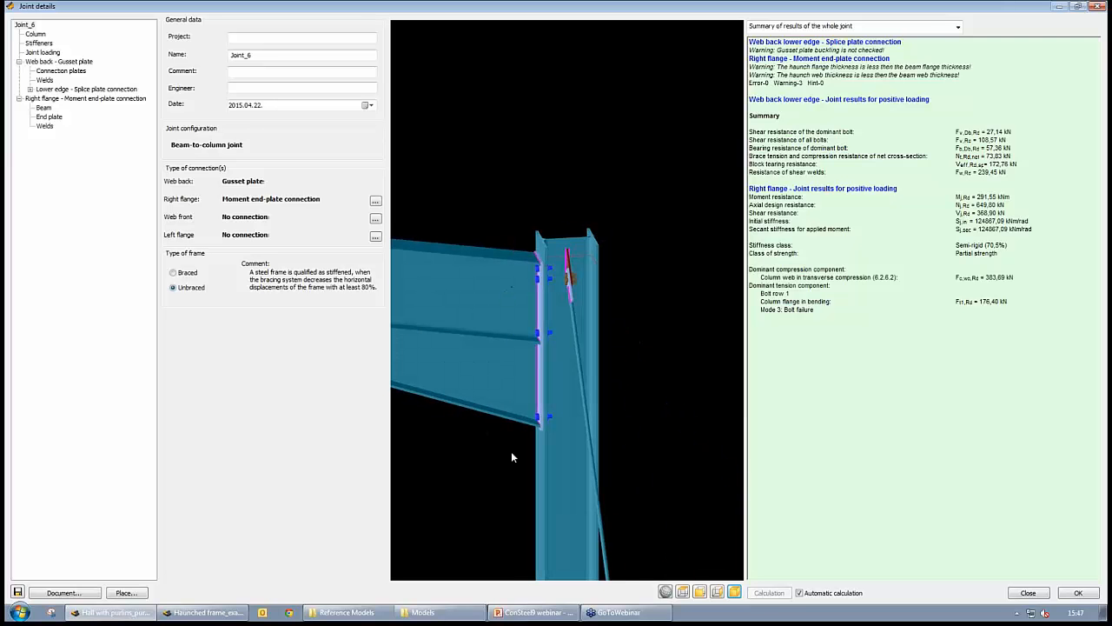
- Inspect the new joint's 3D view and result summary, then close the joint windows
scroll(543, 392, down, 3)
scroll(540, 398, down, 1)
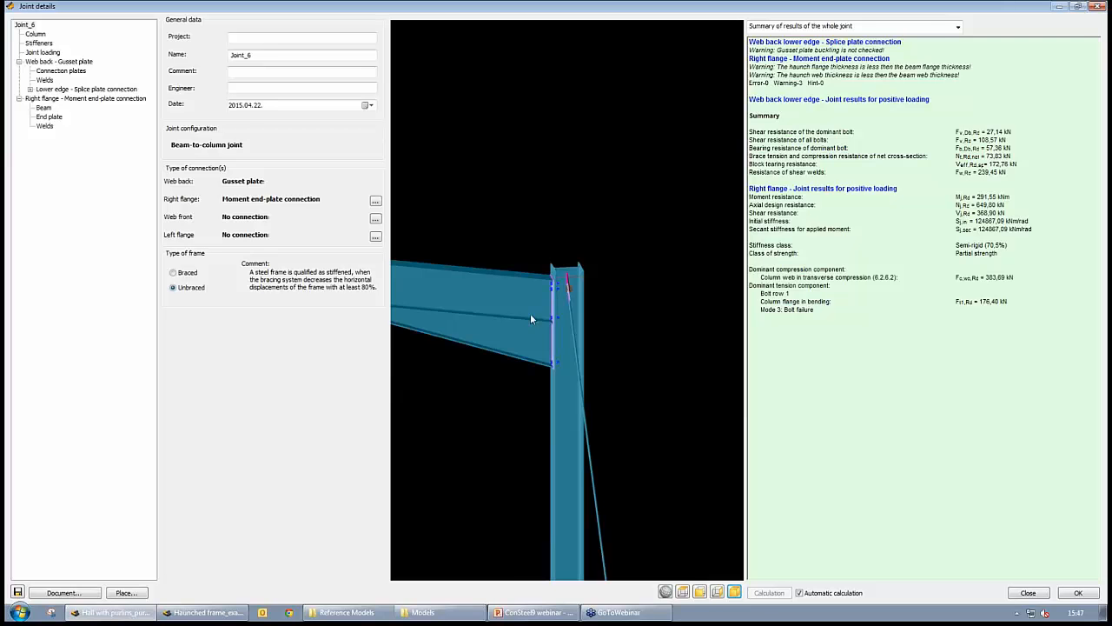
middle_drag(531, 315, 571, 300)
scroll(571, 302, up, 3)
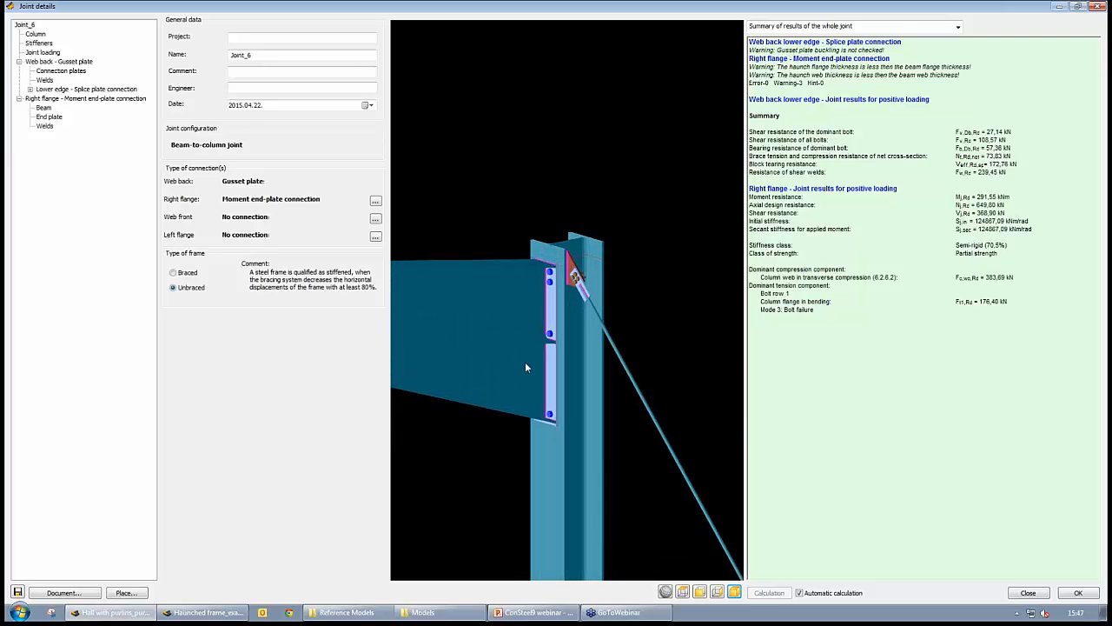
middle_drag(525, 366, 558, 355)
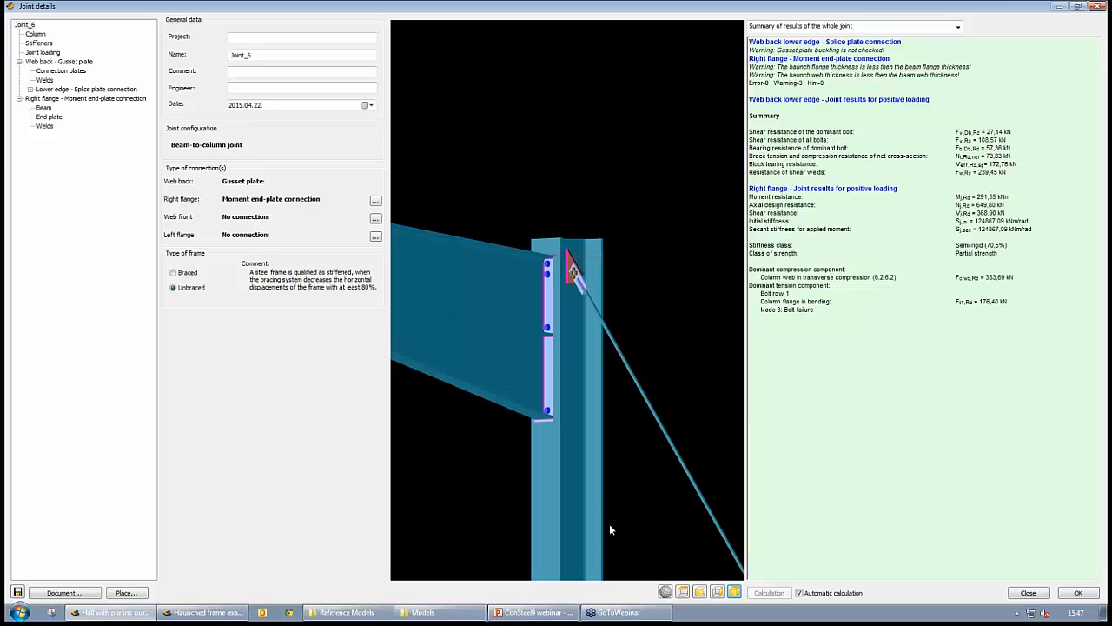
click(1079, 593)
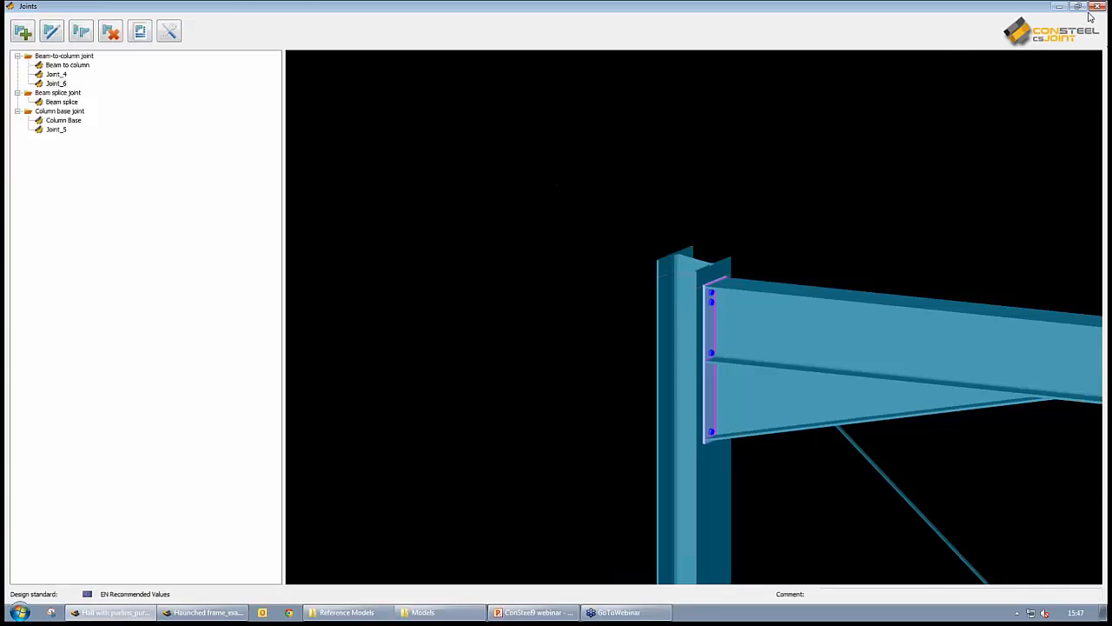
click(1099, 7)
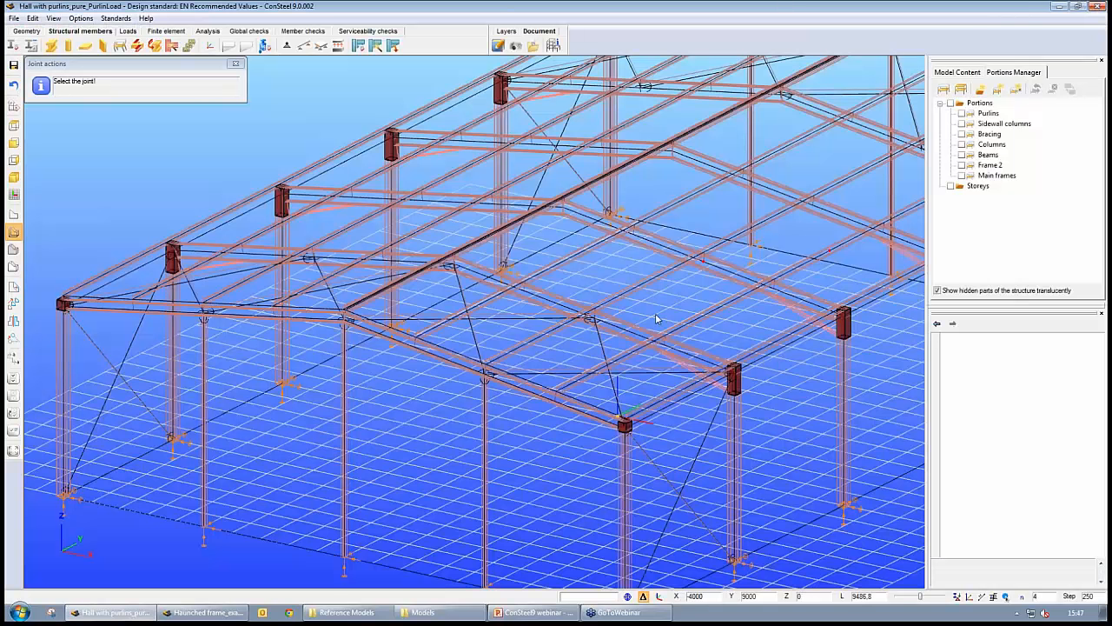
- Create a bracing joint at the roof bracing crossing, connecting it at an intermediate point of the main girder
scroll(610, 300, up, 5)
scroll(610, 300, up, 2)
middle_drag(911, 328, 653, 279)
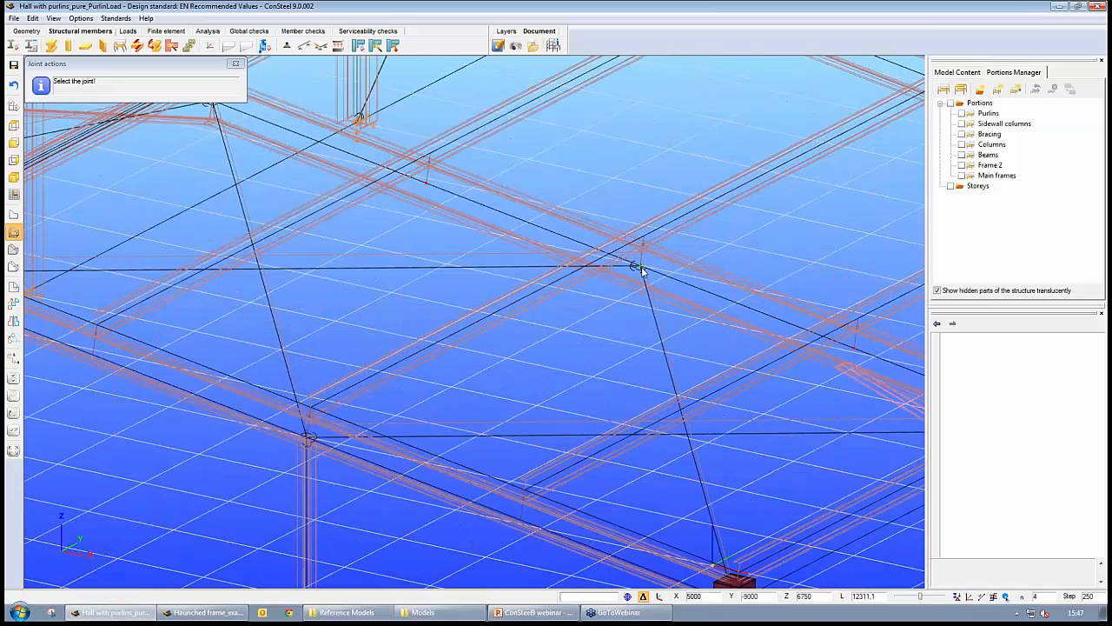
click(641, 267)
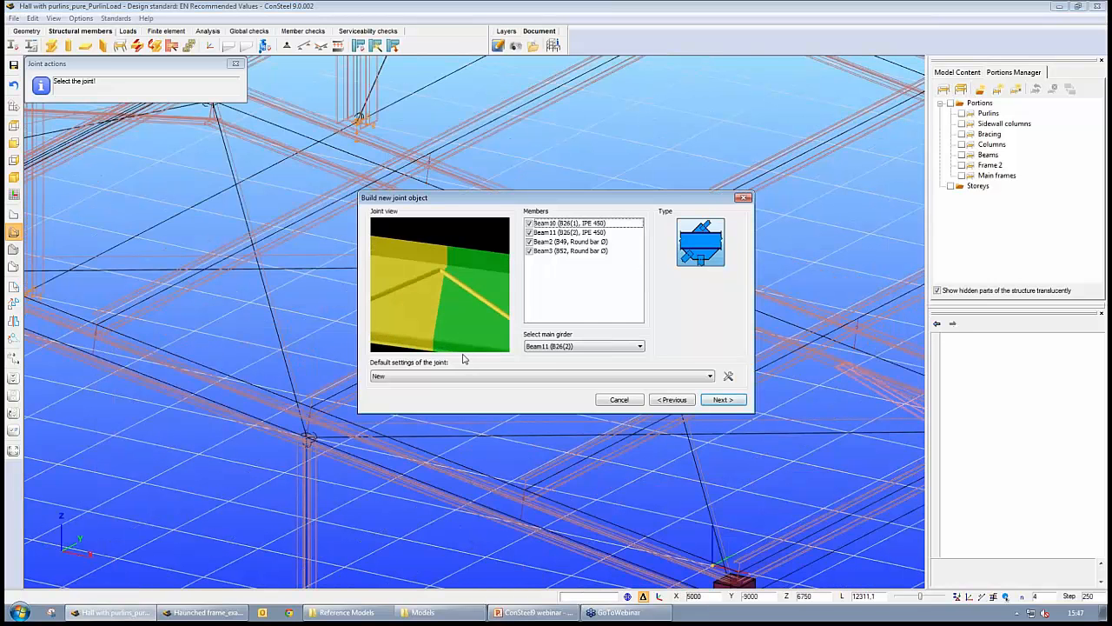
click(724, 399)
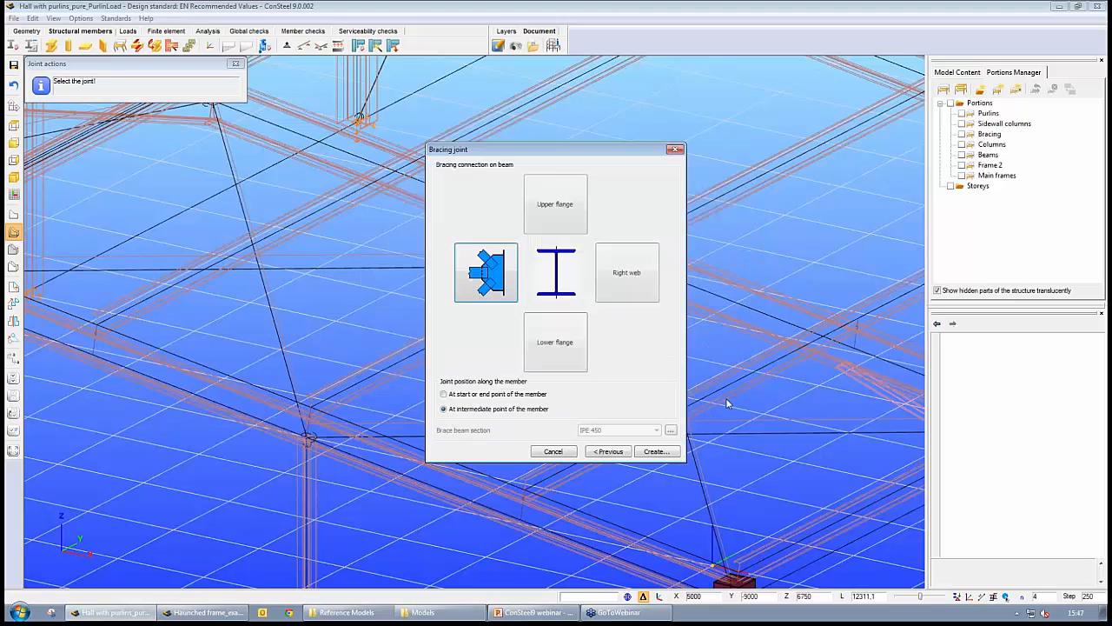
click(657, 452)
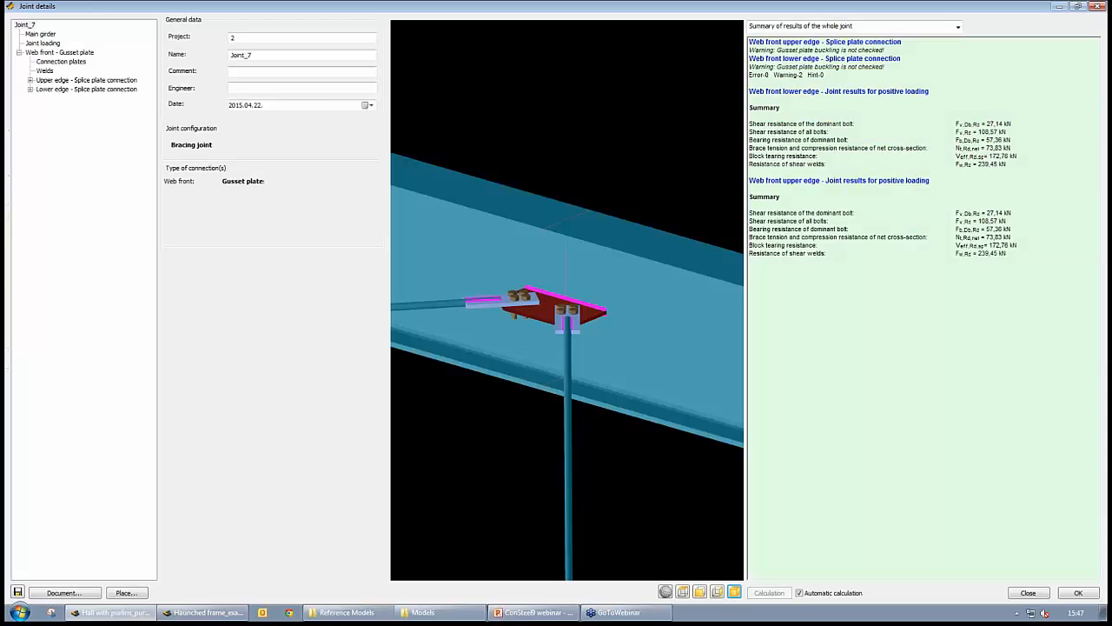
- Rotate the bracing joint's 3D view, then close the joint details without saving changes
middle_drag(651, 311, 532, 347)
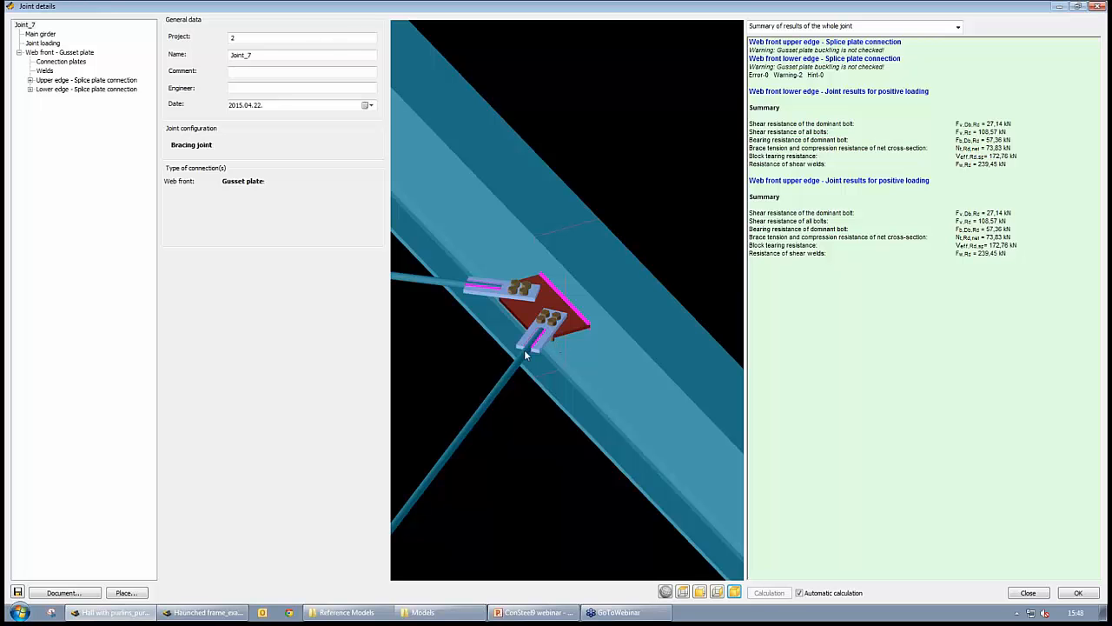
click(1097, 6)
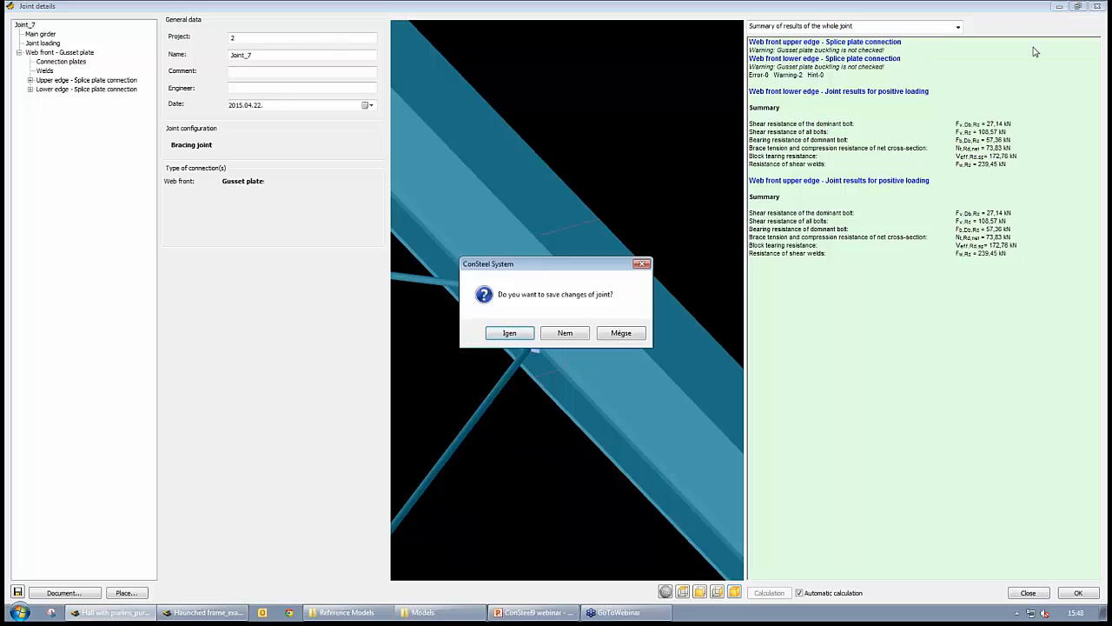
click(573, 331)
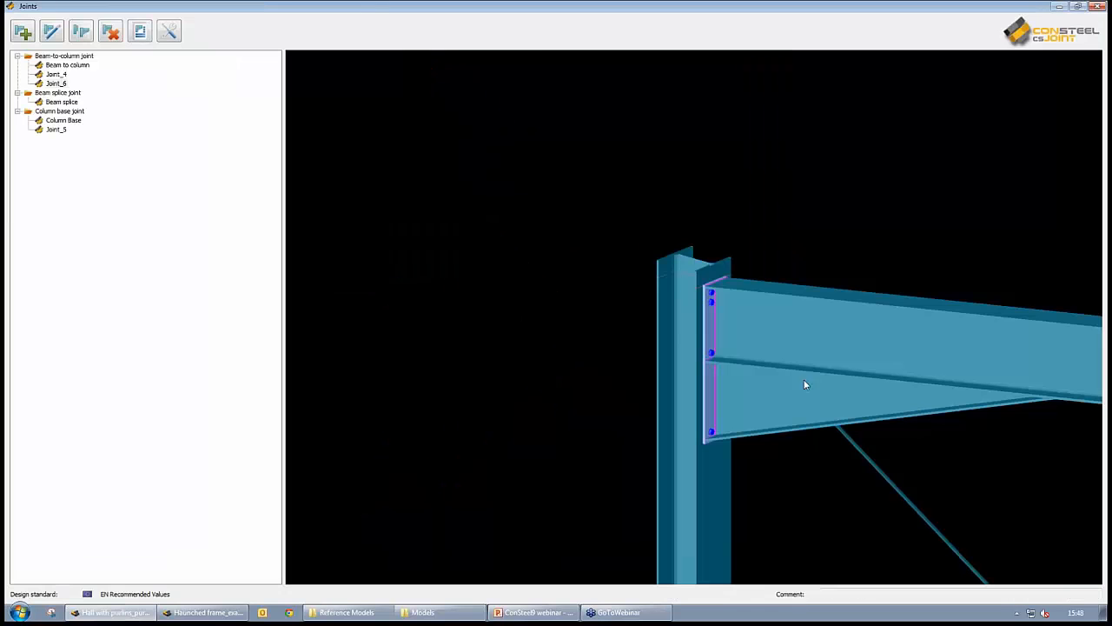
- Close the joints manager and joint actions, then switch the model display to rendered solid members
click(1096, 6)
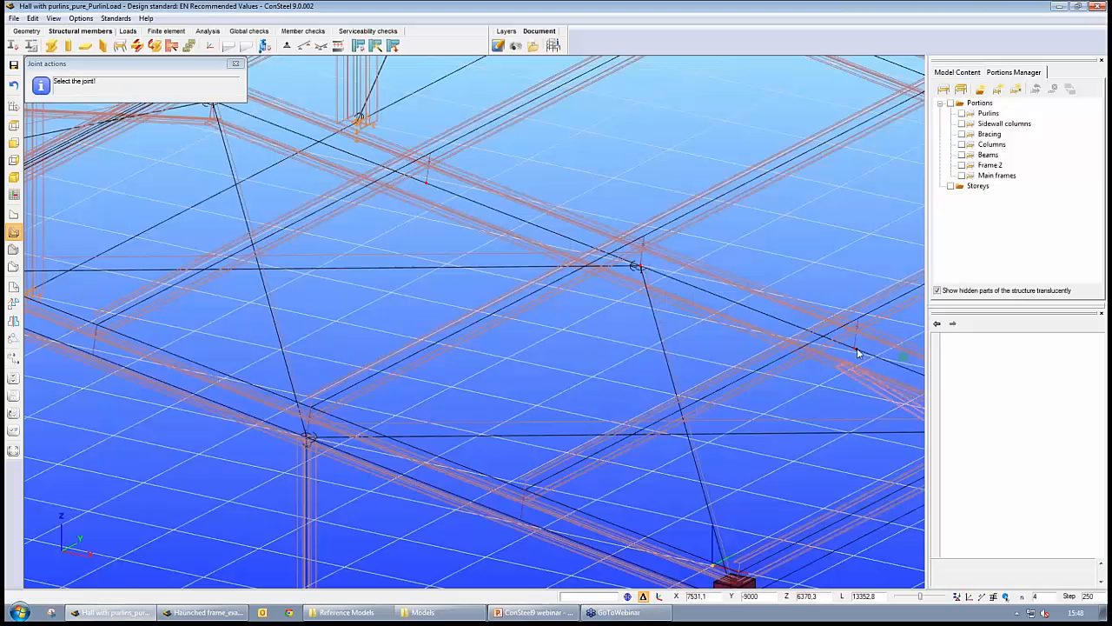
click(235, 63)
click(13, 266)
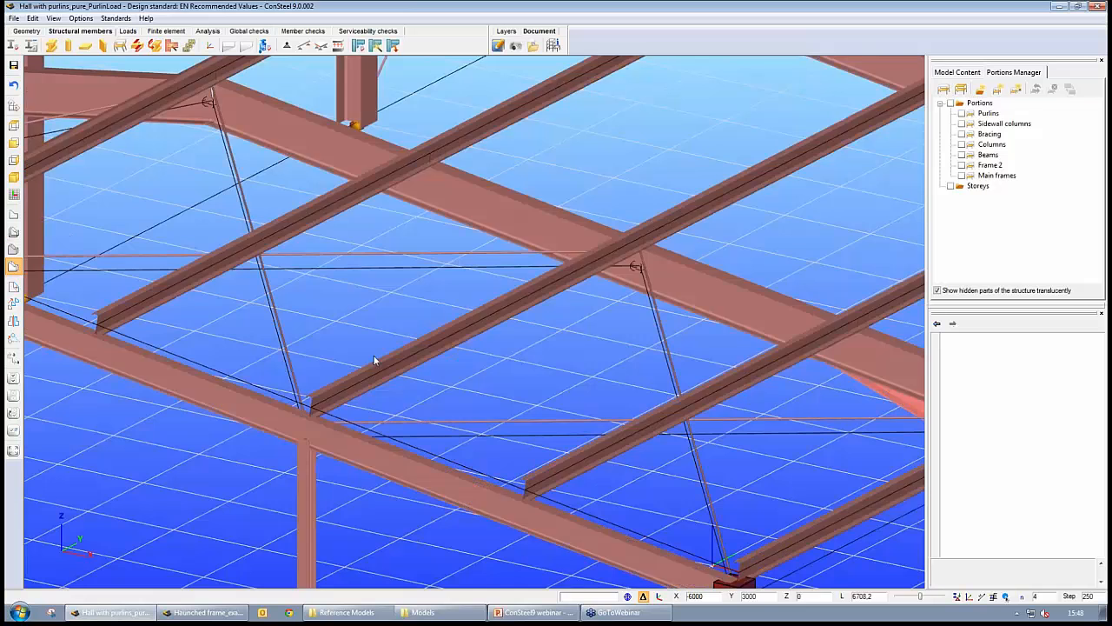